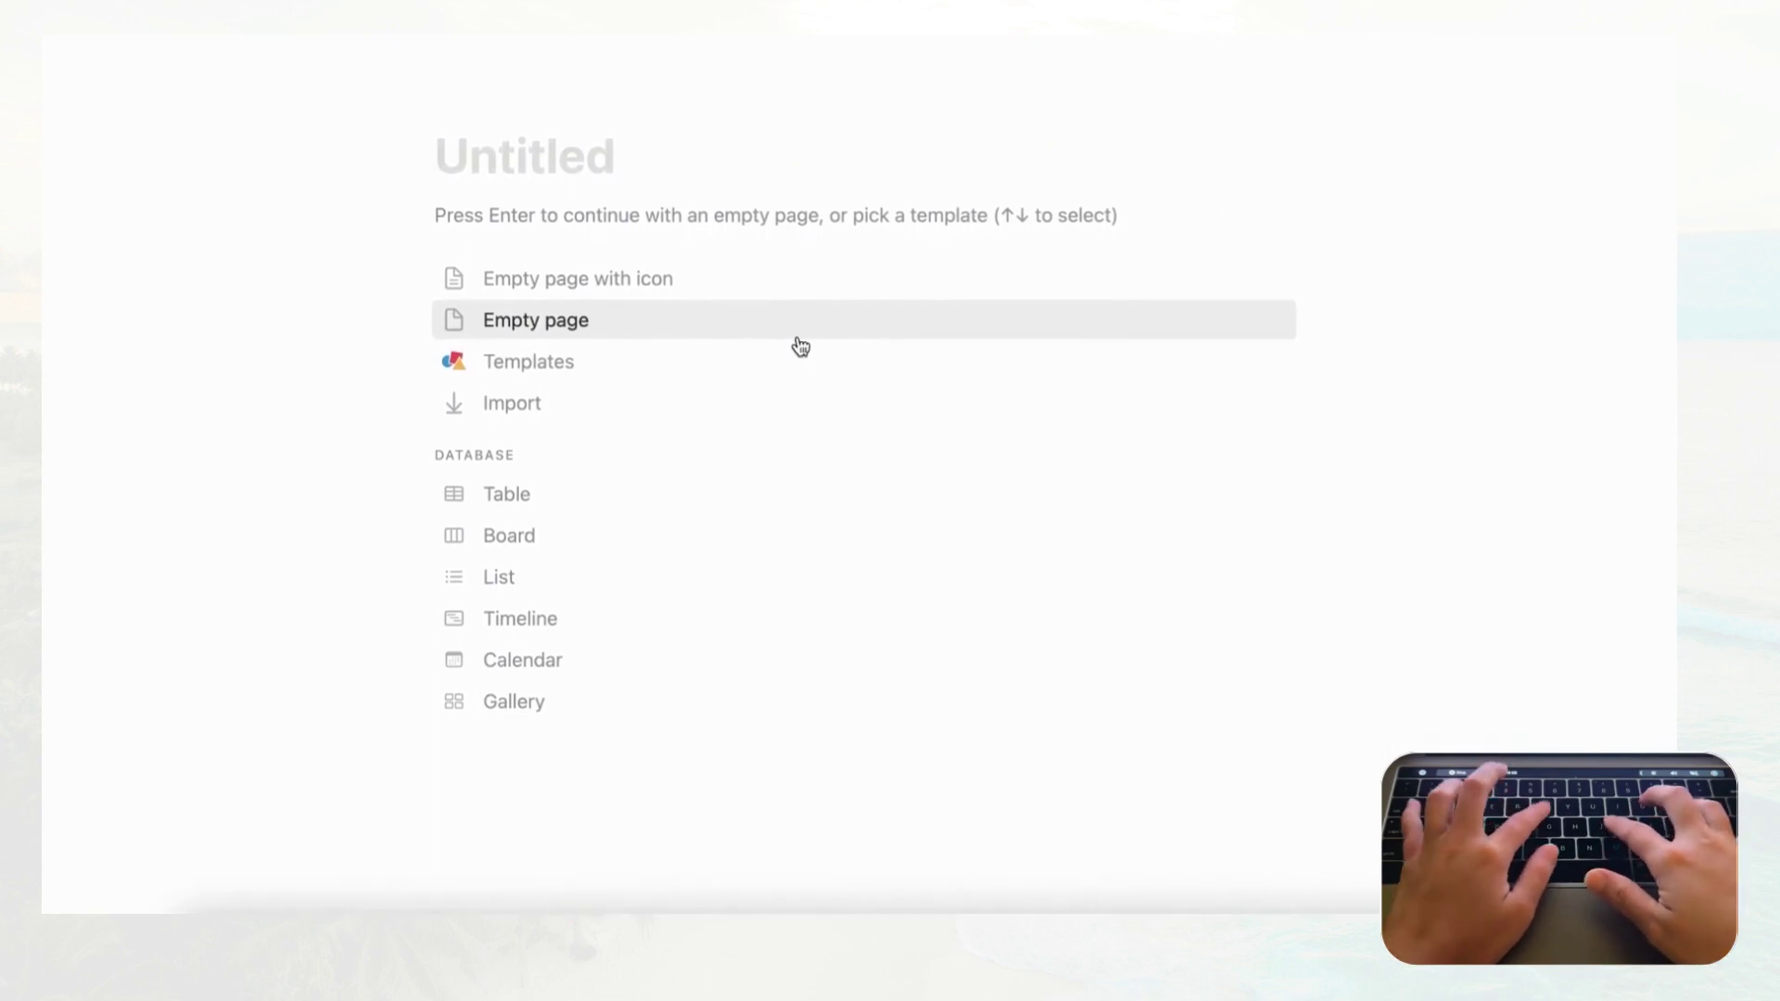
- Title the page Travel Planner and set an Unsplash ocean sunset photo as its cover
text(Travel Planner)
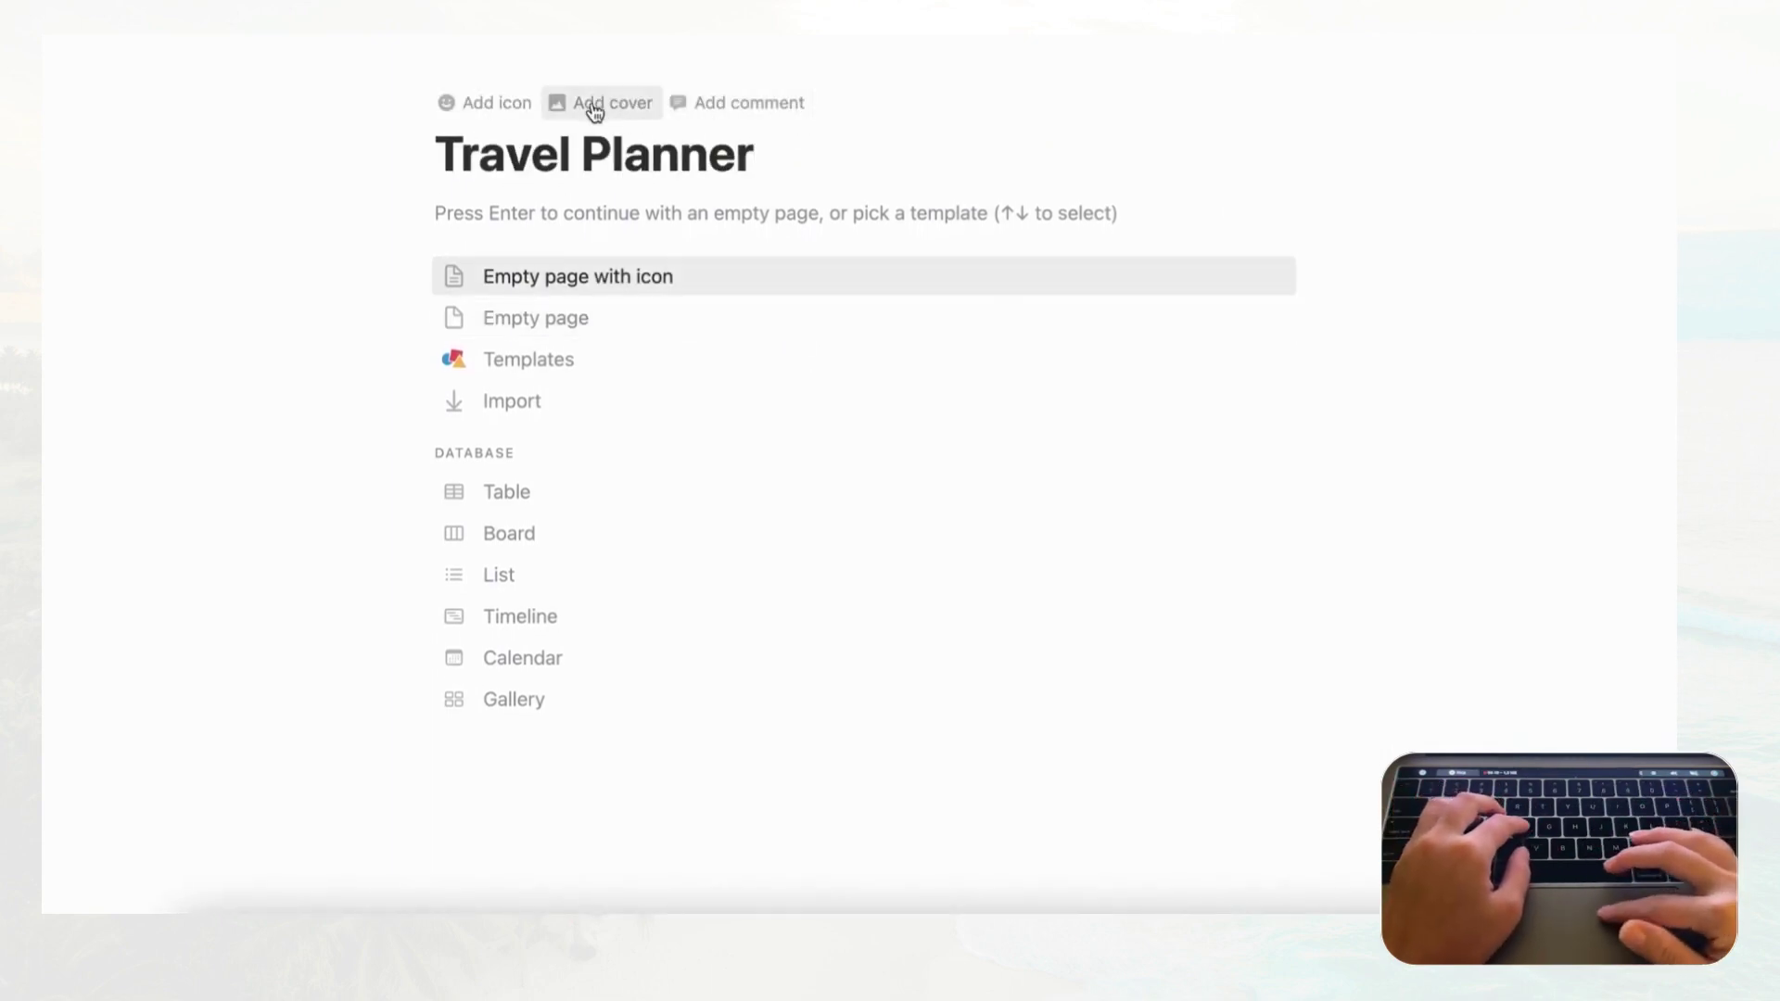
click(613, 104)
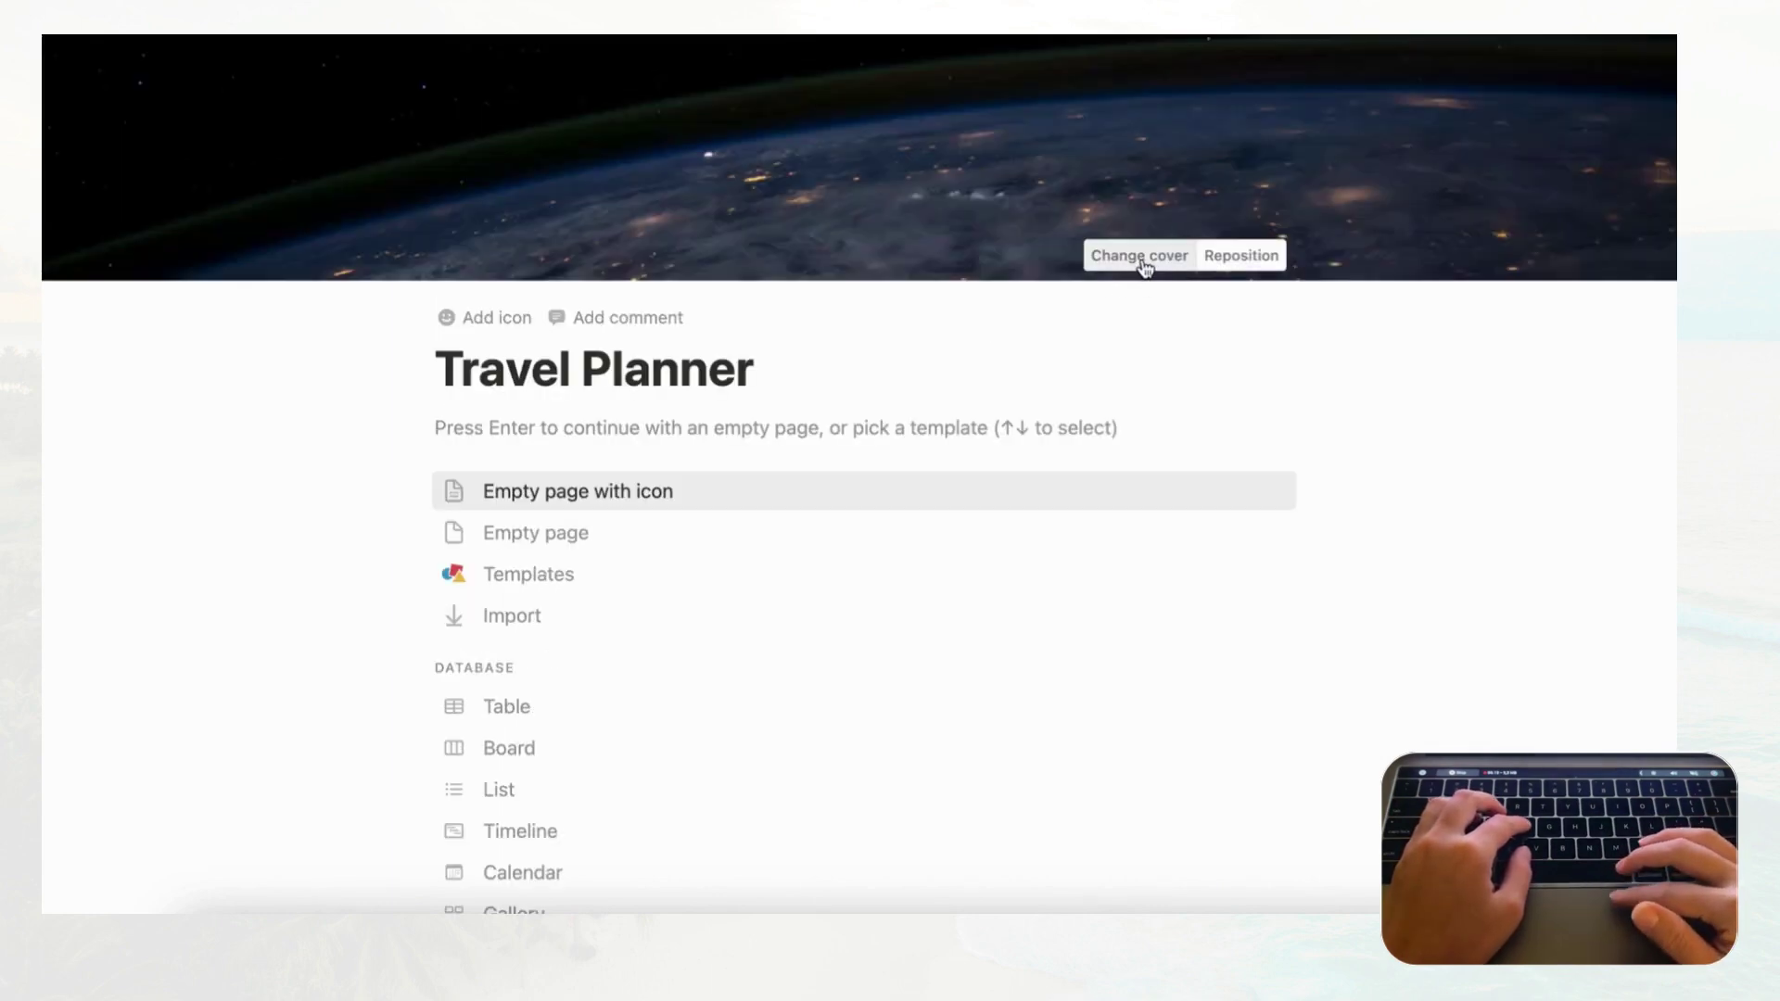
click(1141, 259)
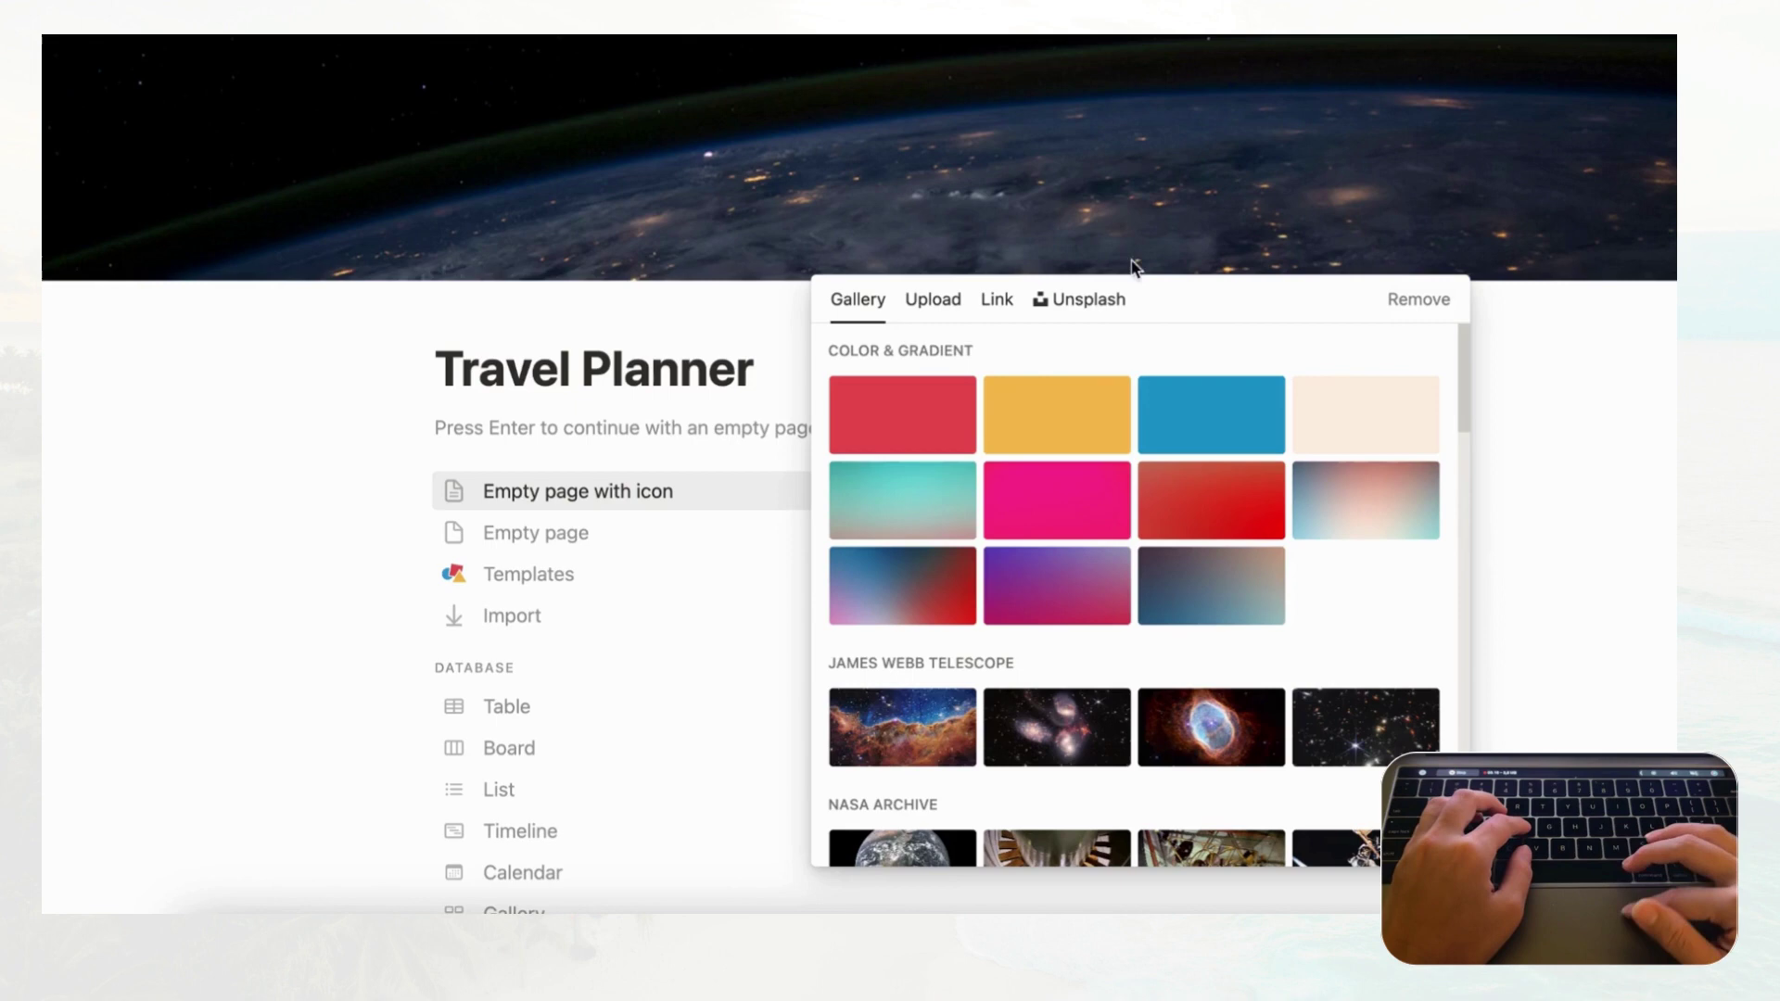
click(1095, 306)
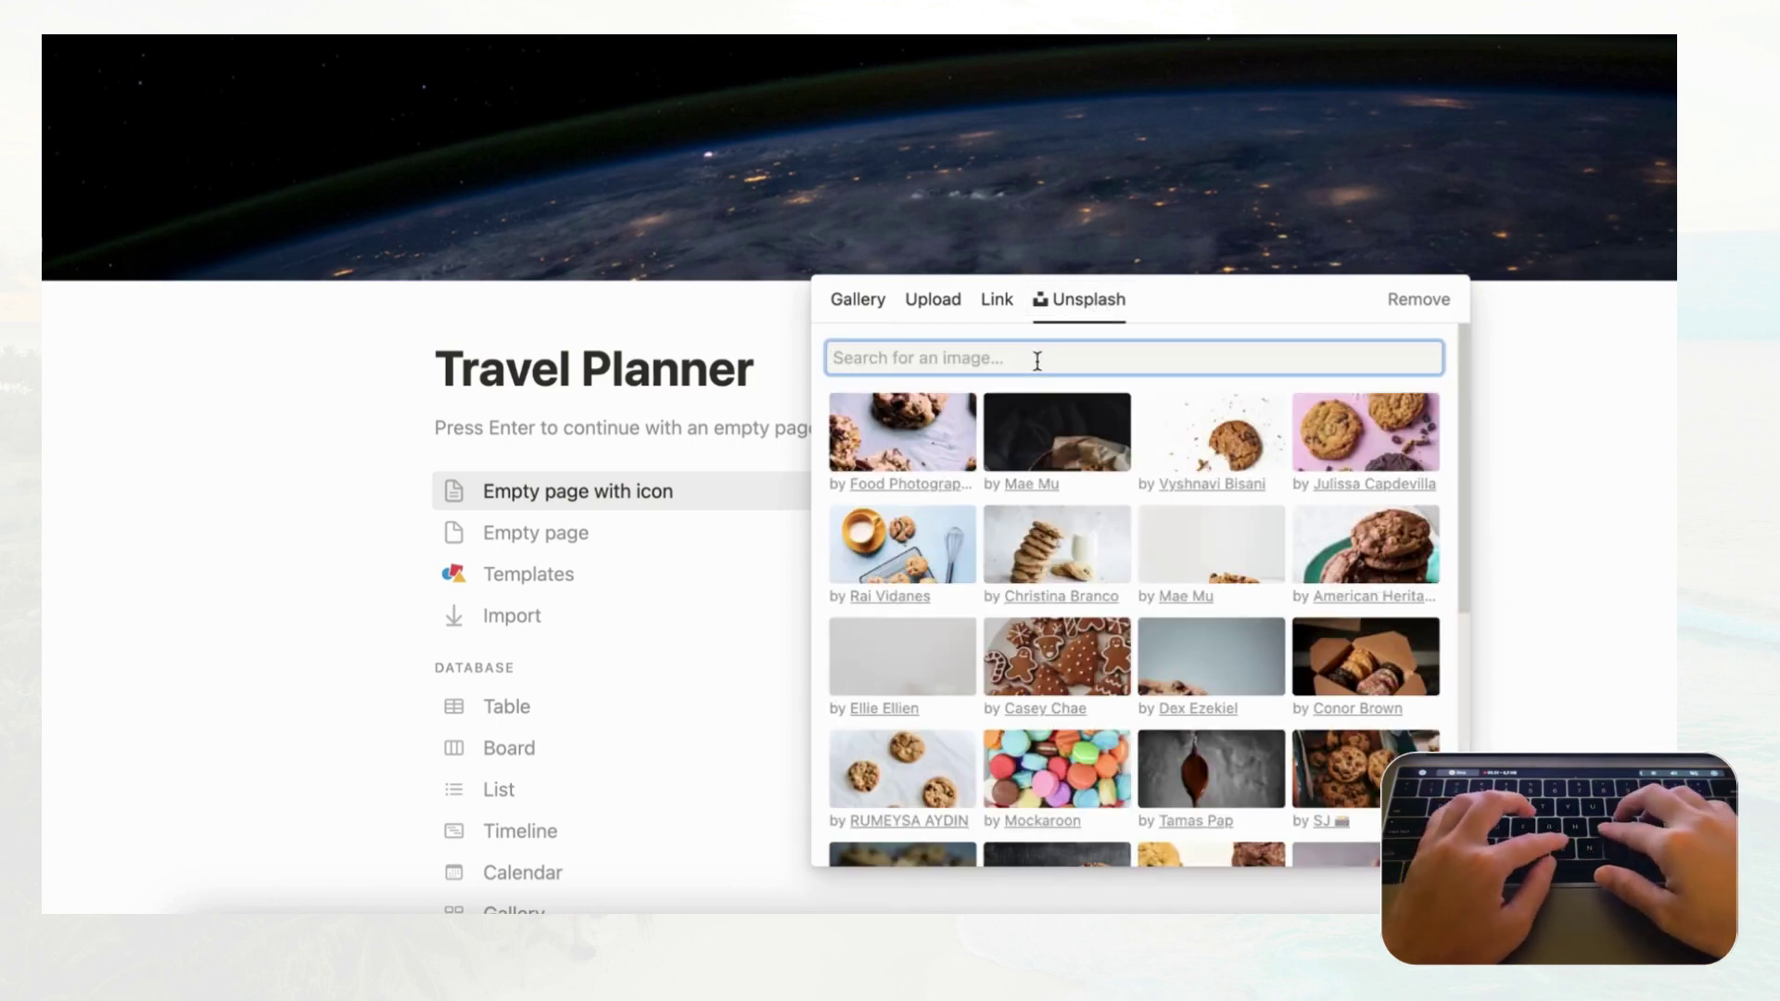
text(f)
click(974, 603)
scroll(973, 603, down, 5)
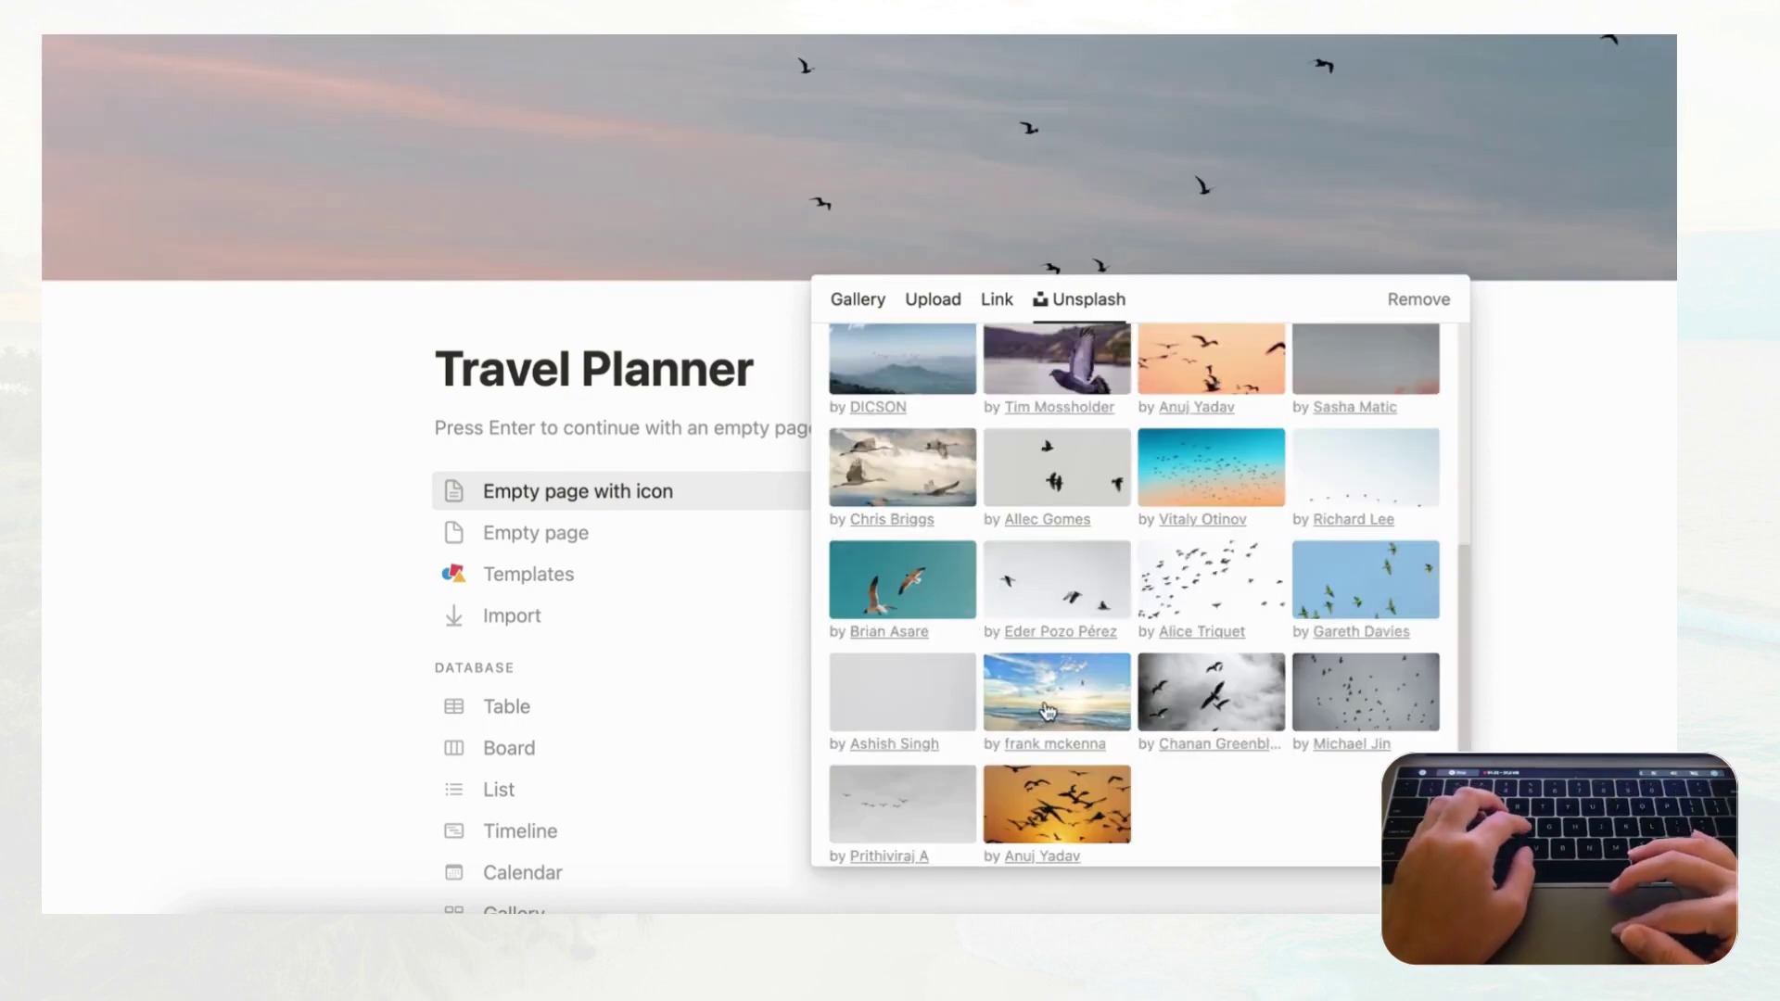
click(1046, 712)
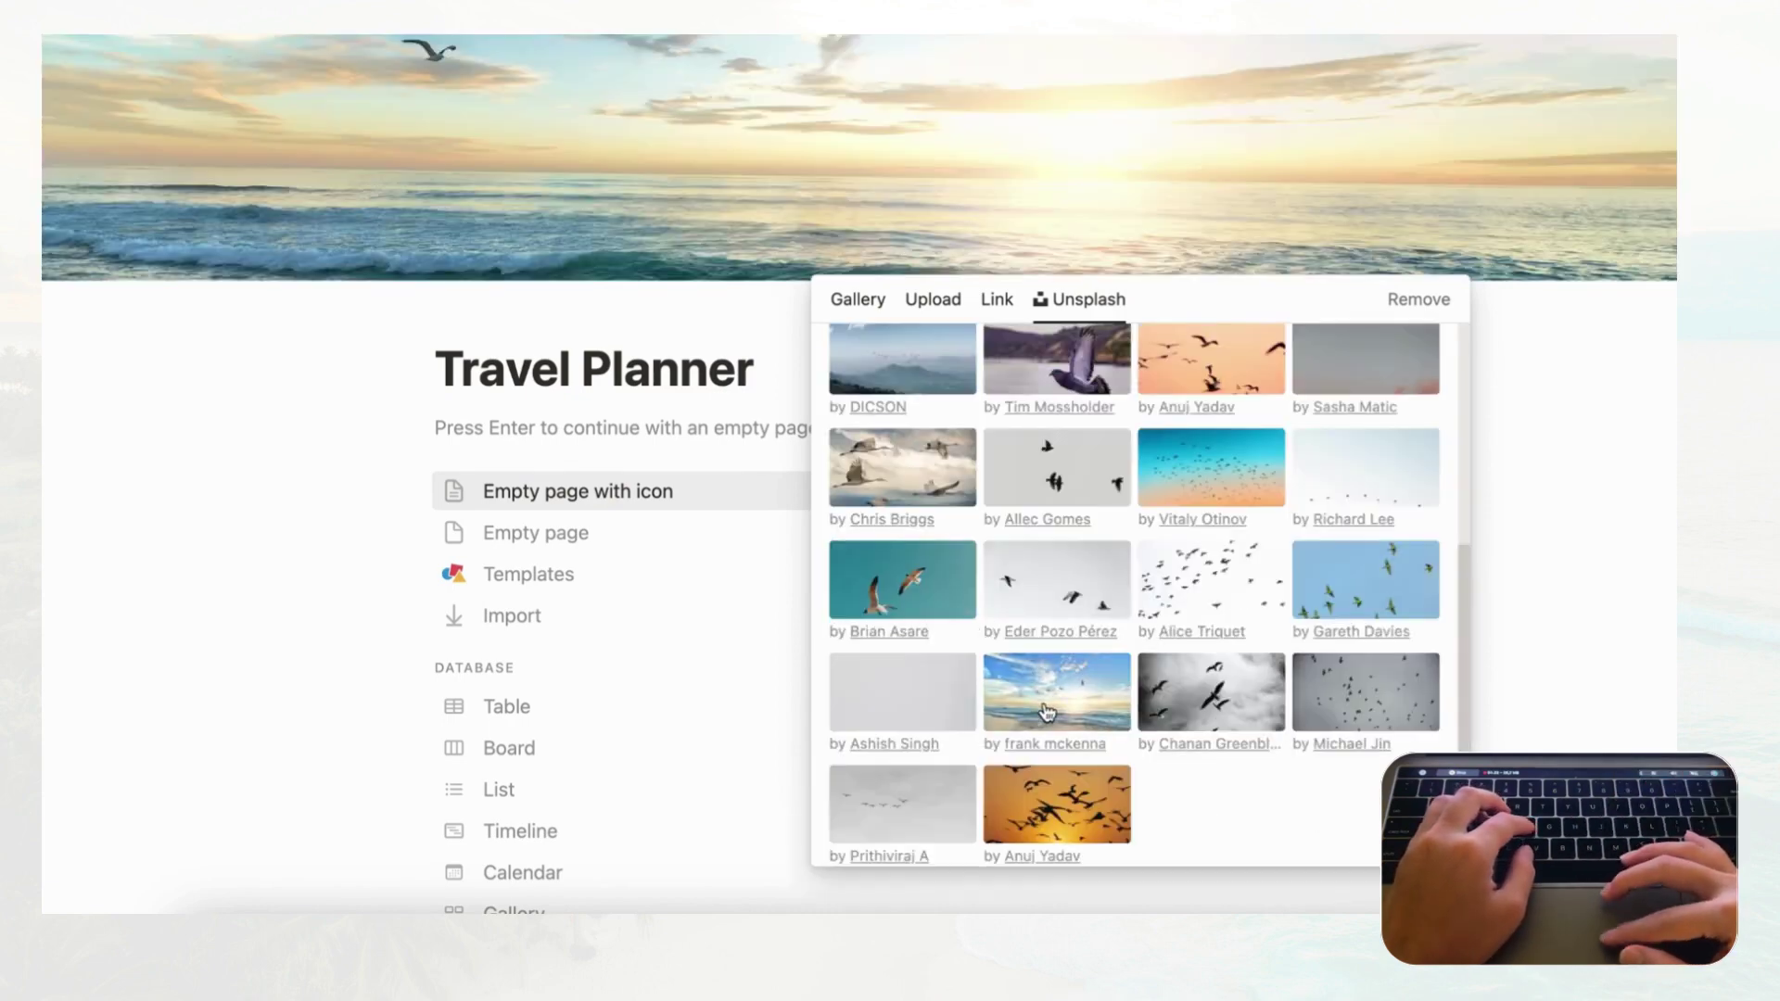
- Reposition the cover so the seabirds in the sunset sky are visible, and save
click(1078, 175)
click(1239, 256)
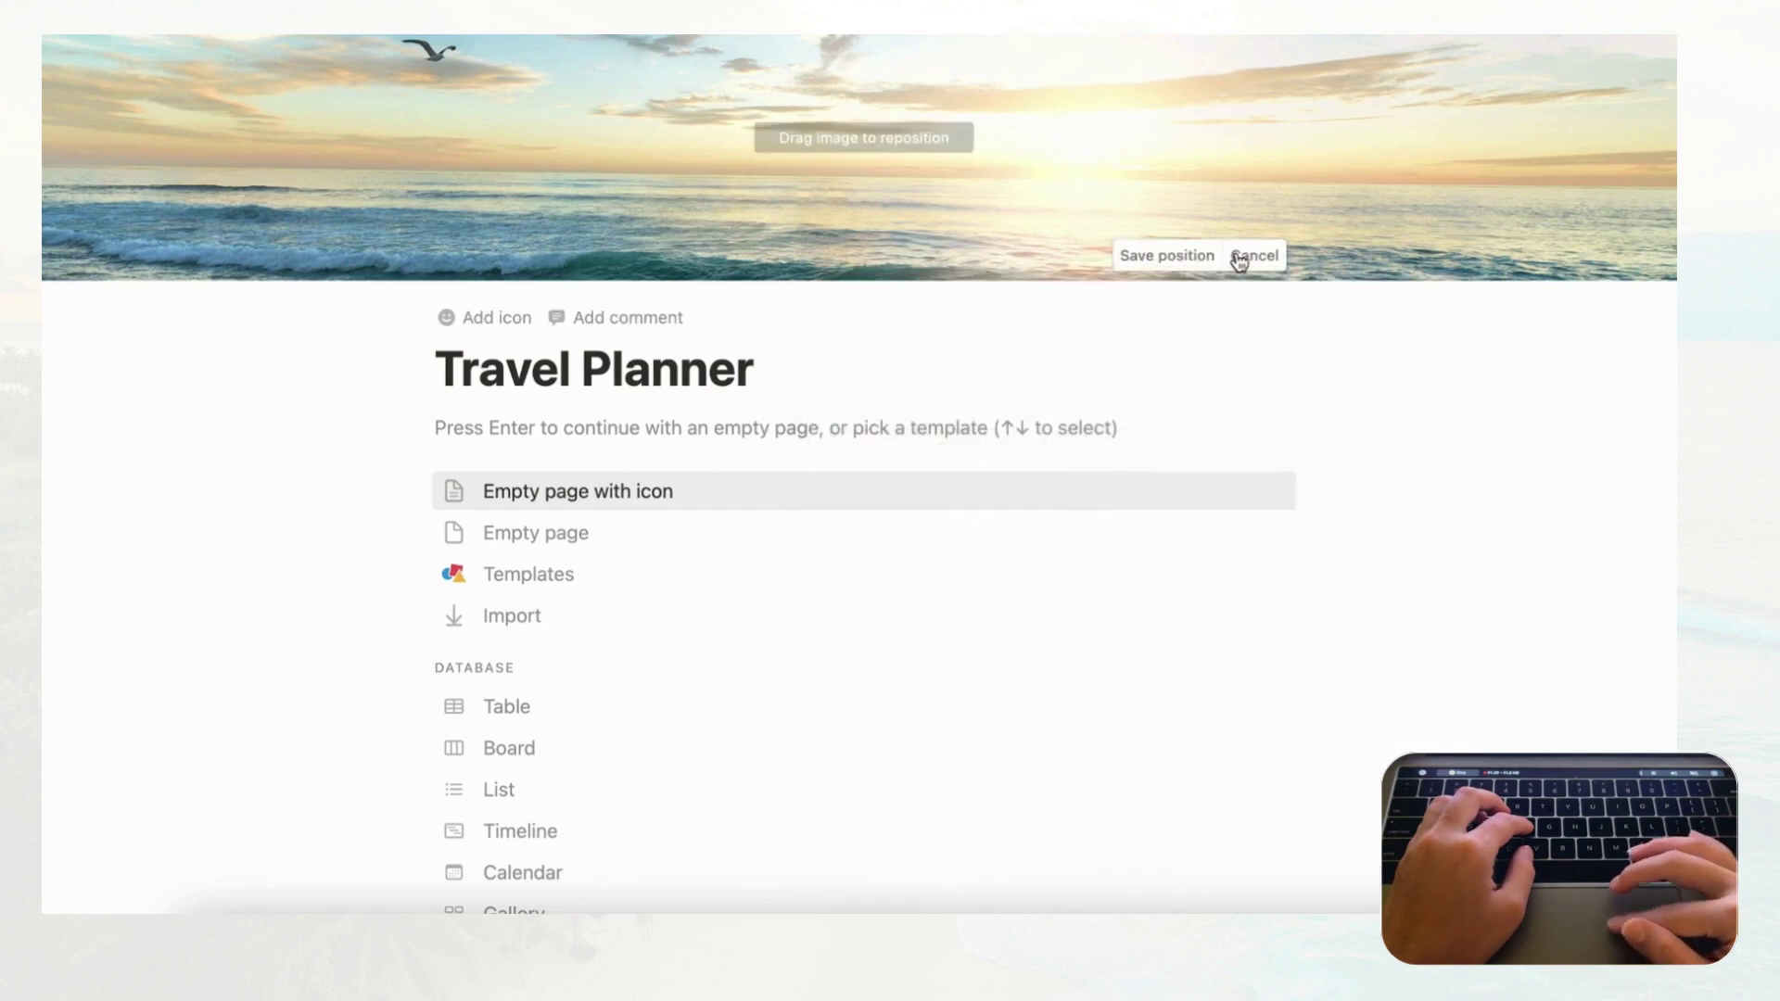
drag(1181, 131, 1191, 290)
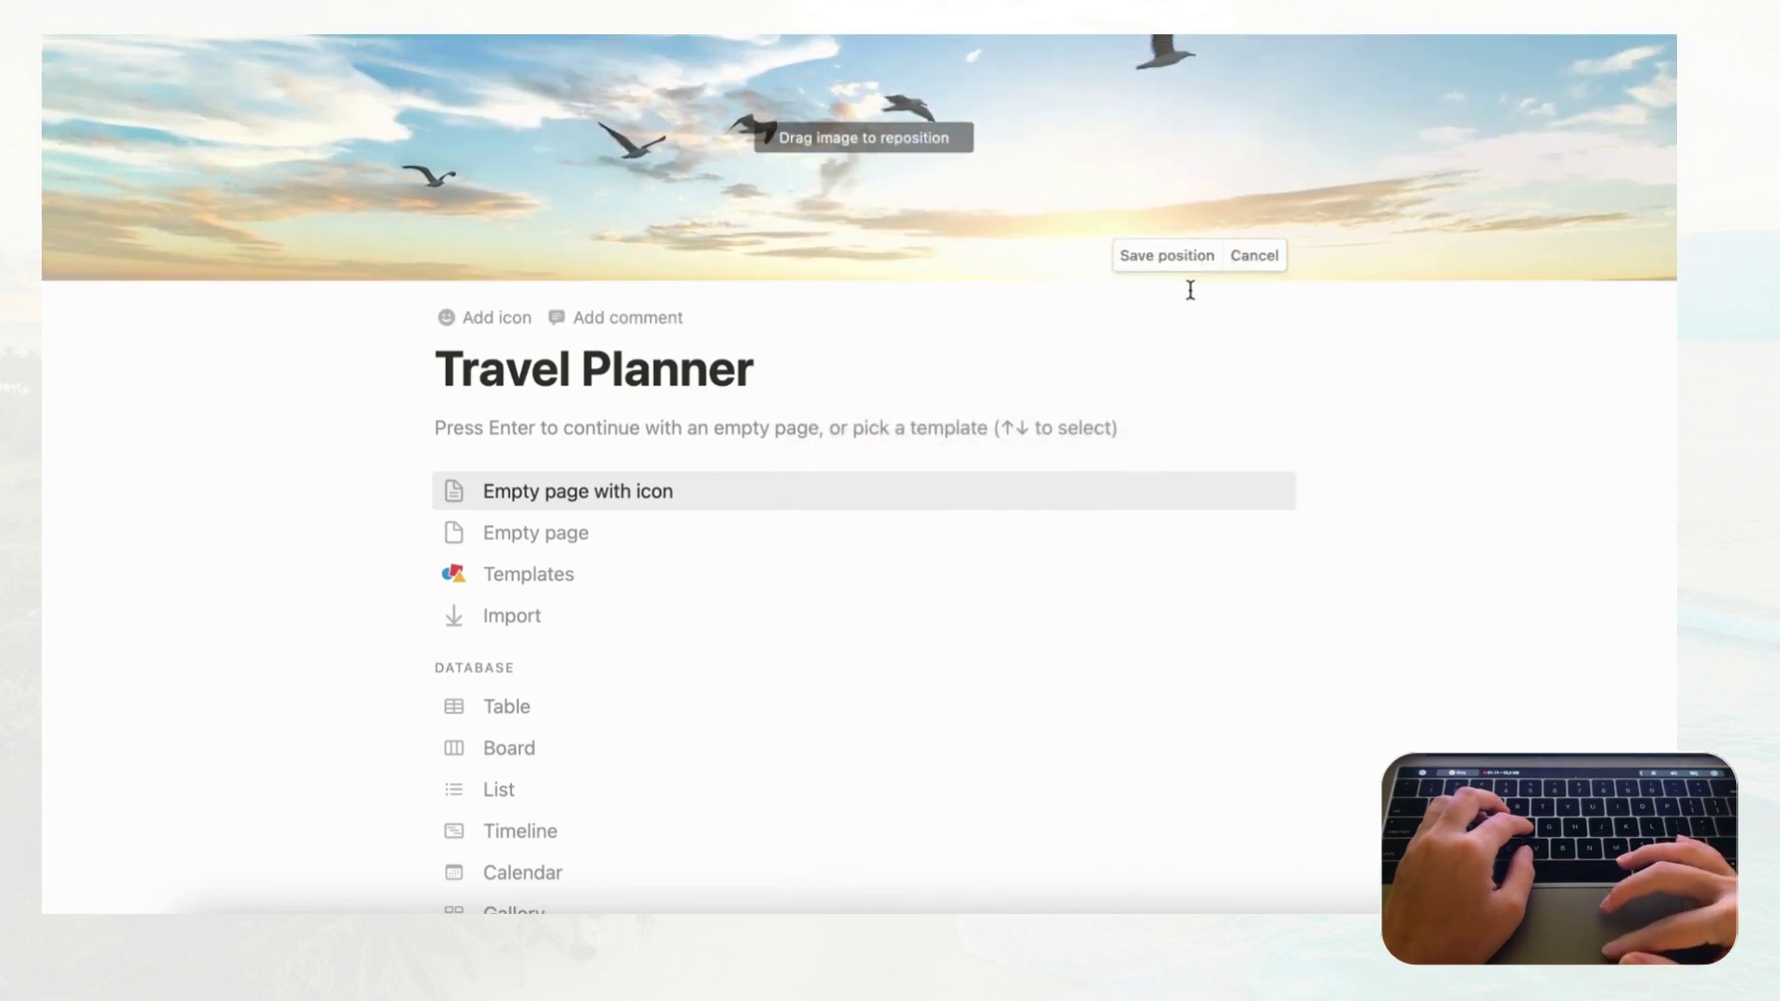
click(1176, 267)
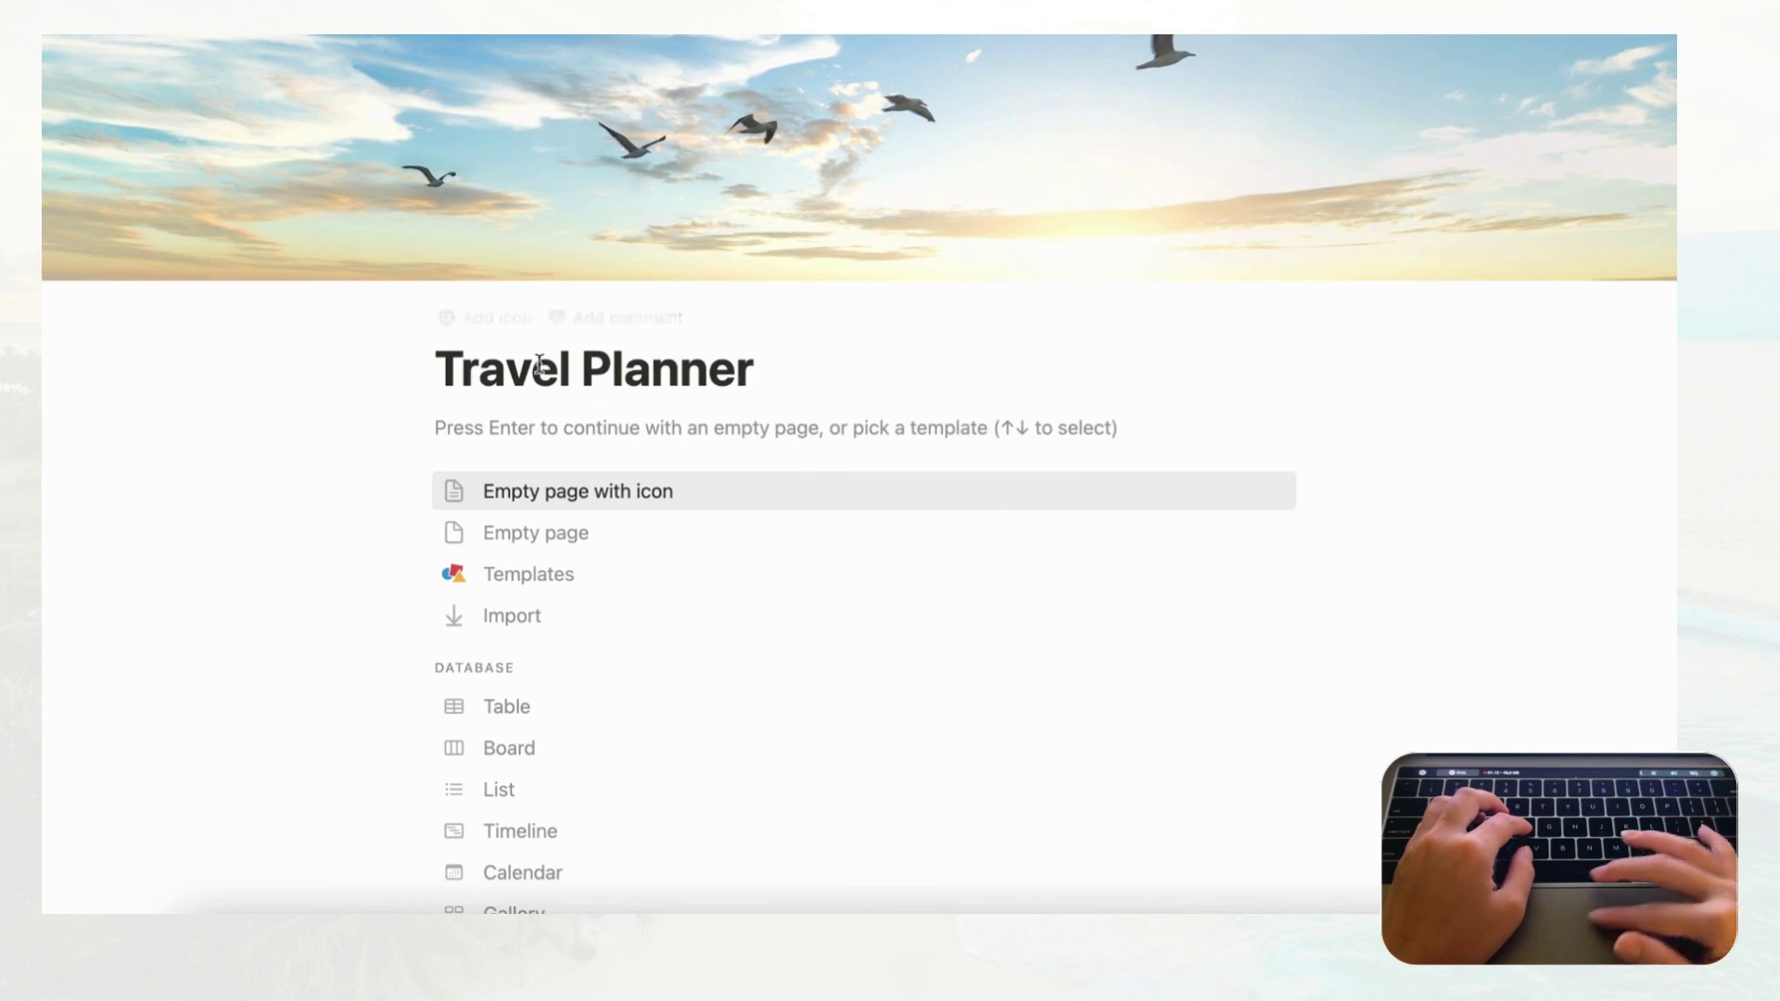
- Set the page icon to the black airplane-departure icon found by searching 'plane'
click(485, 318)
click(499, 319)
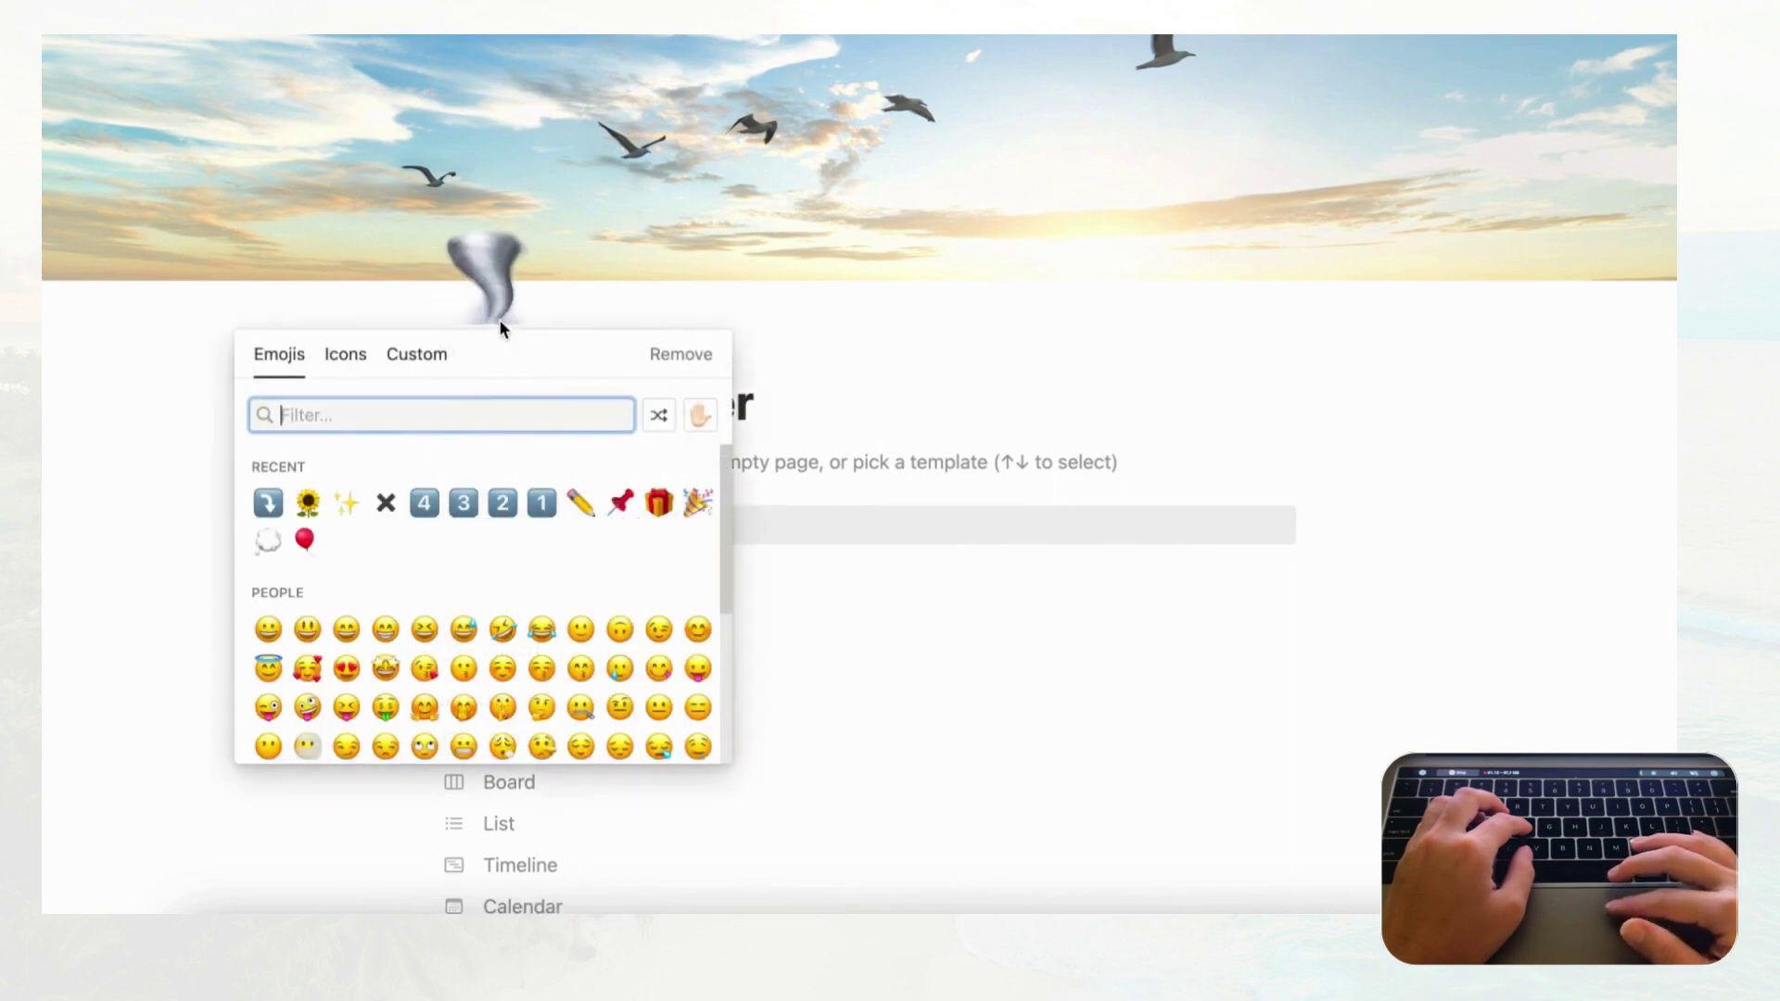
click(343, 356)
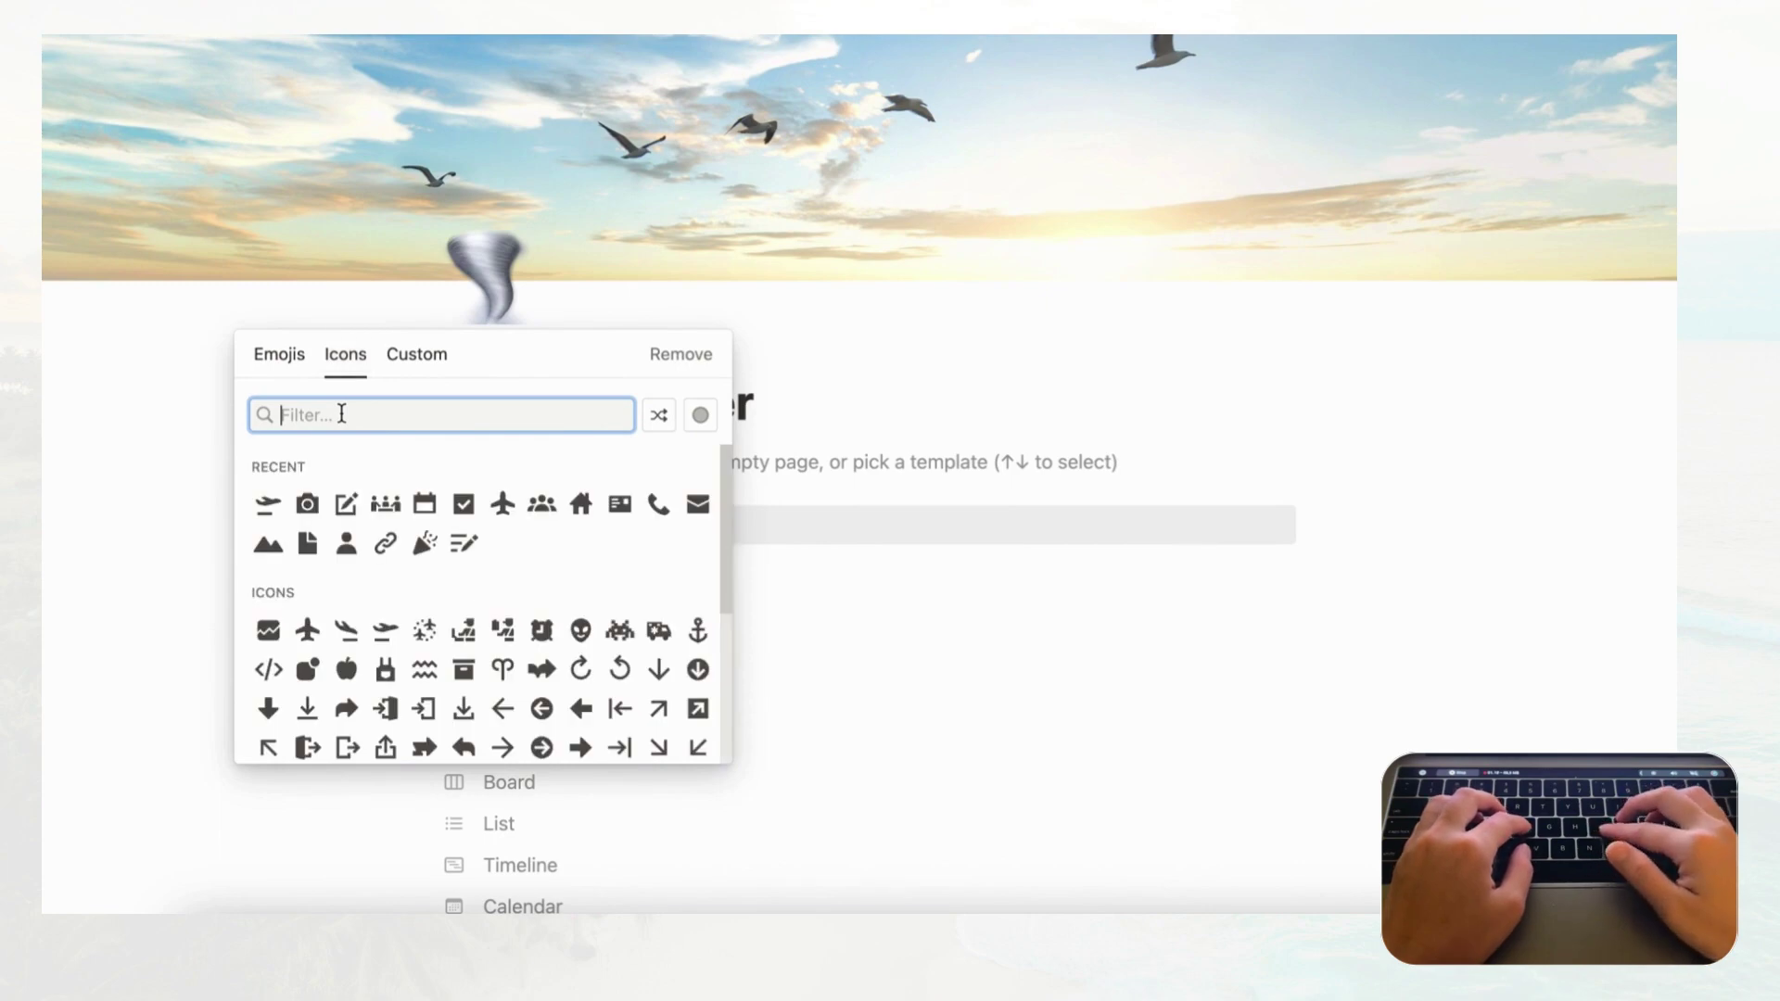
text(plane)
click(348, 473)
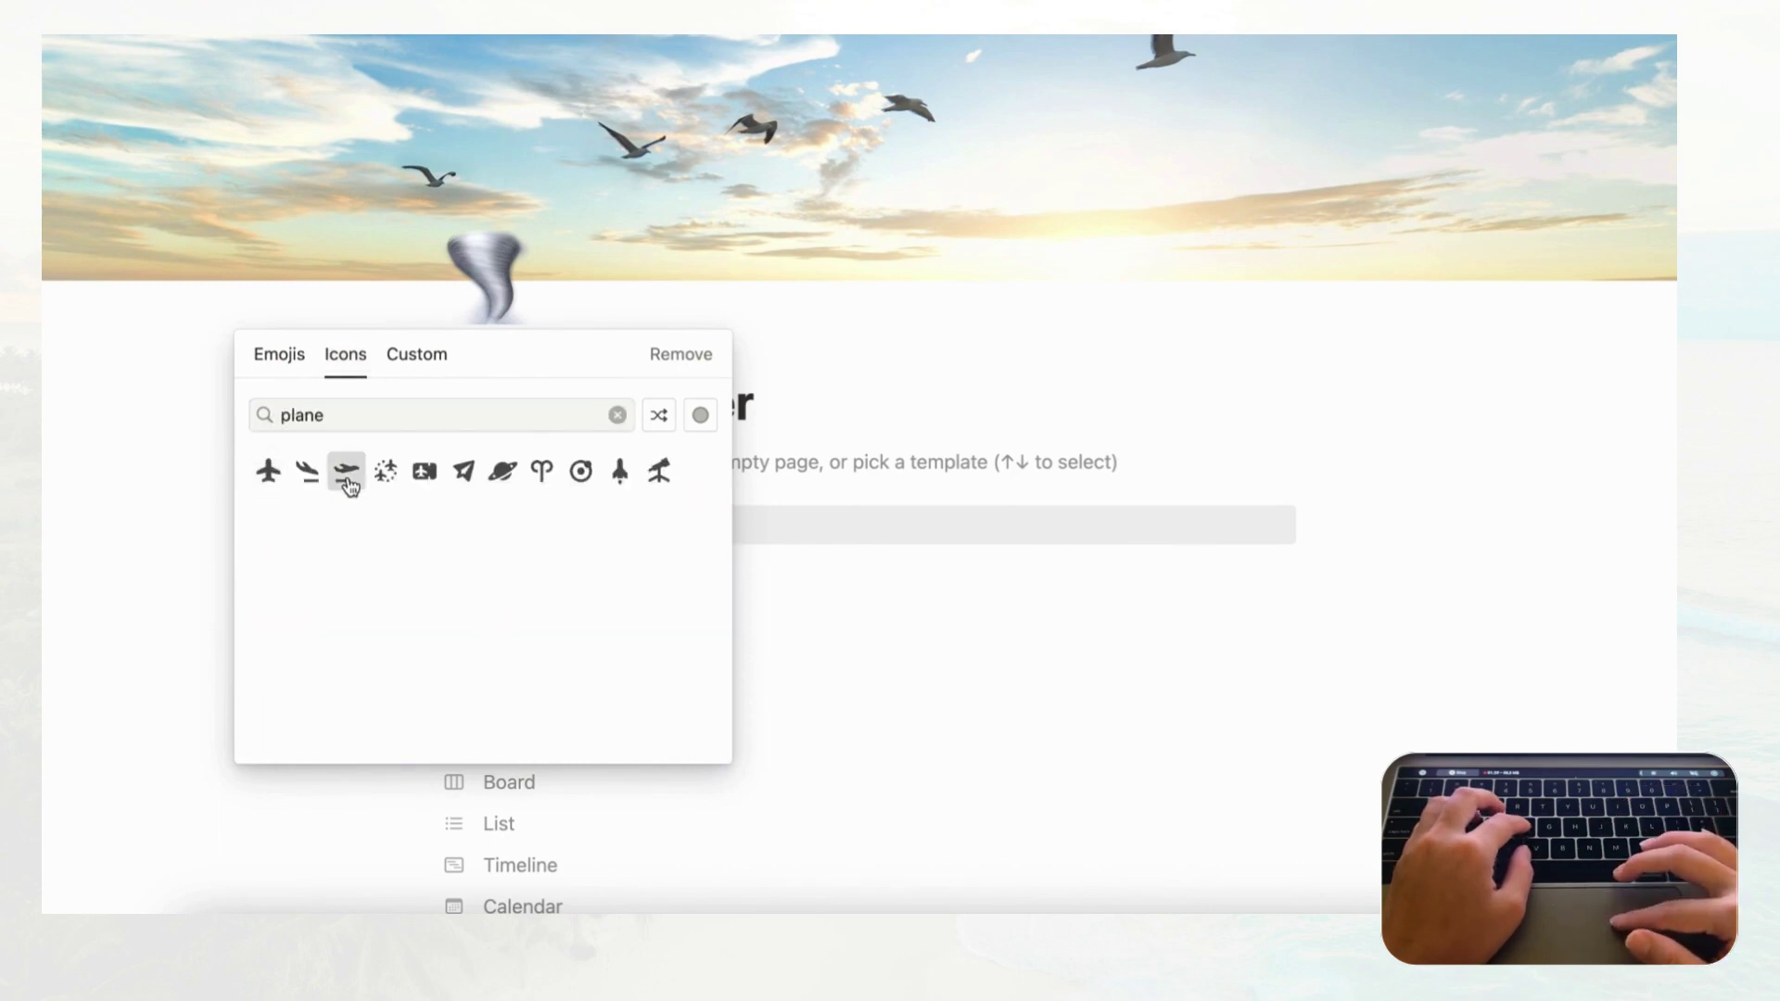
click(267, 513)
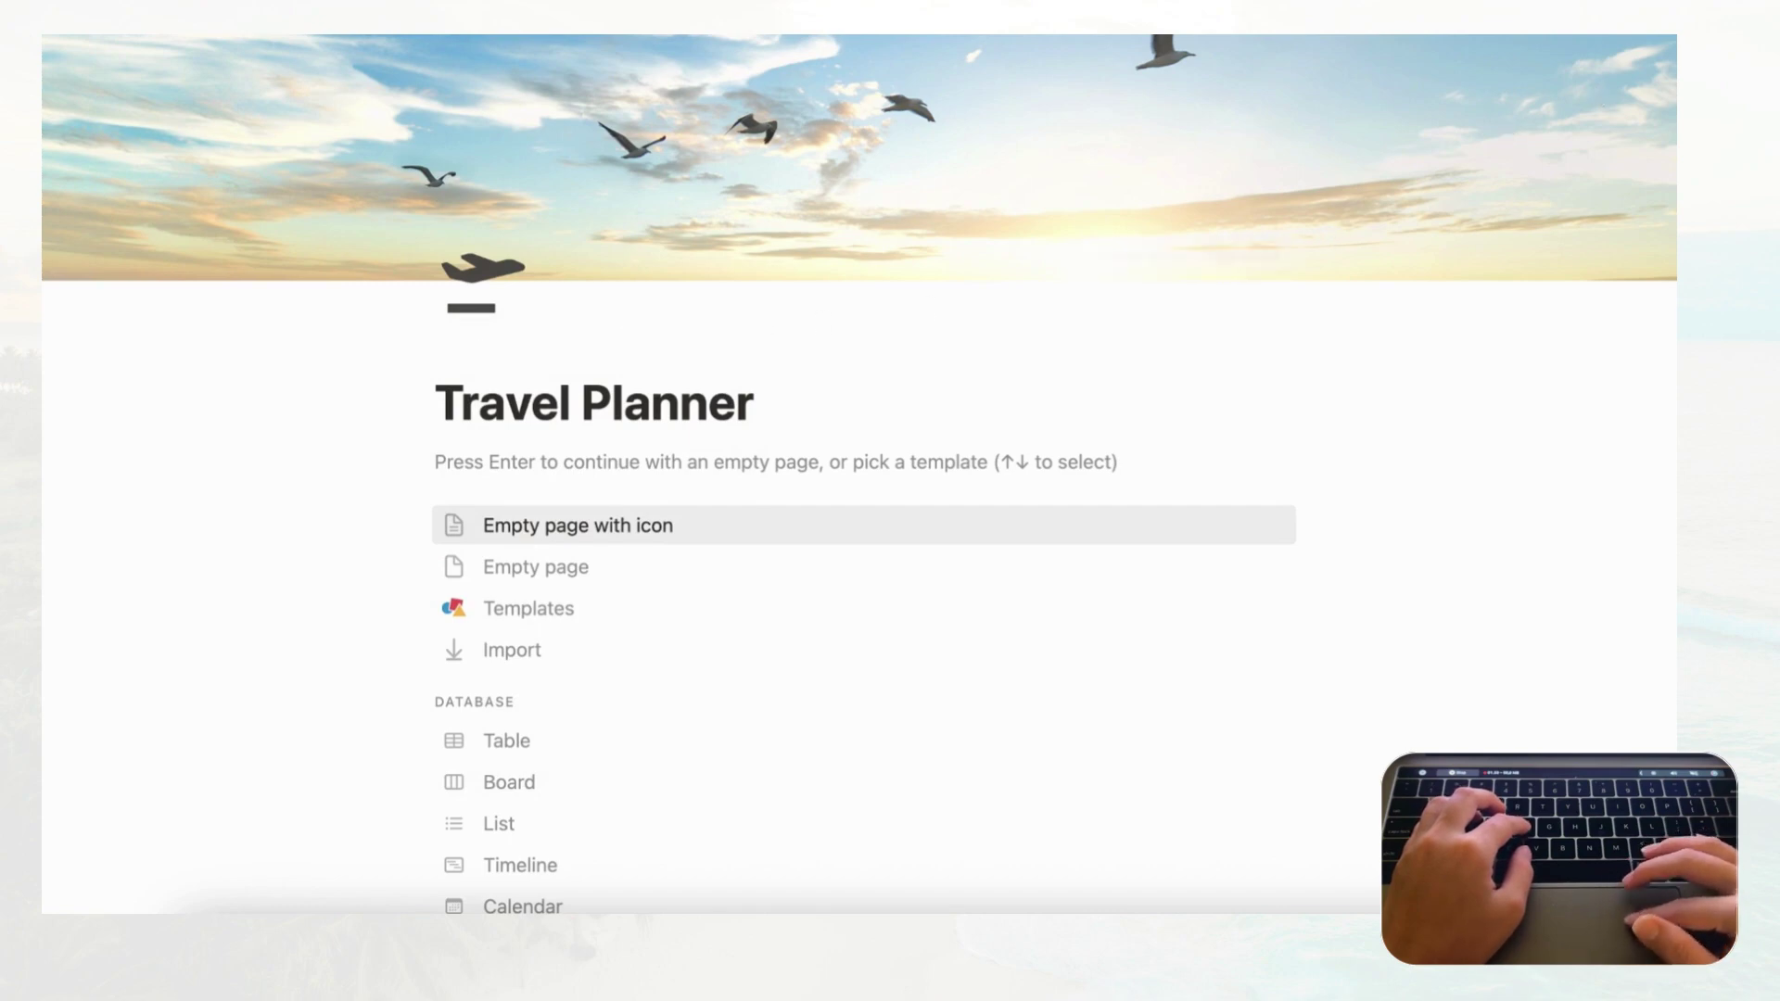
- Turn on Small text and Full width for the page, then dismiss templates to leave the body empty
click(1660, 37)
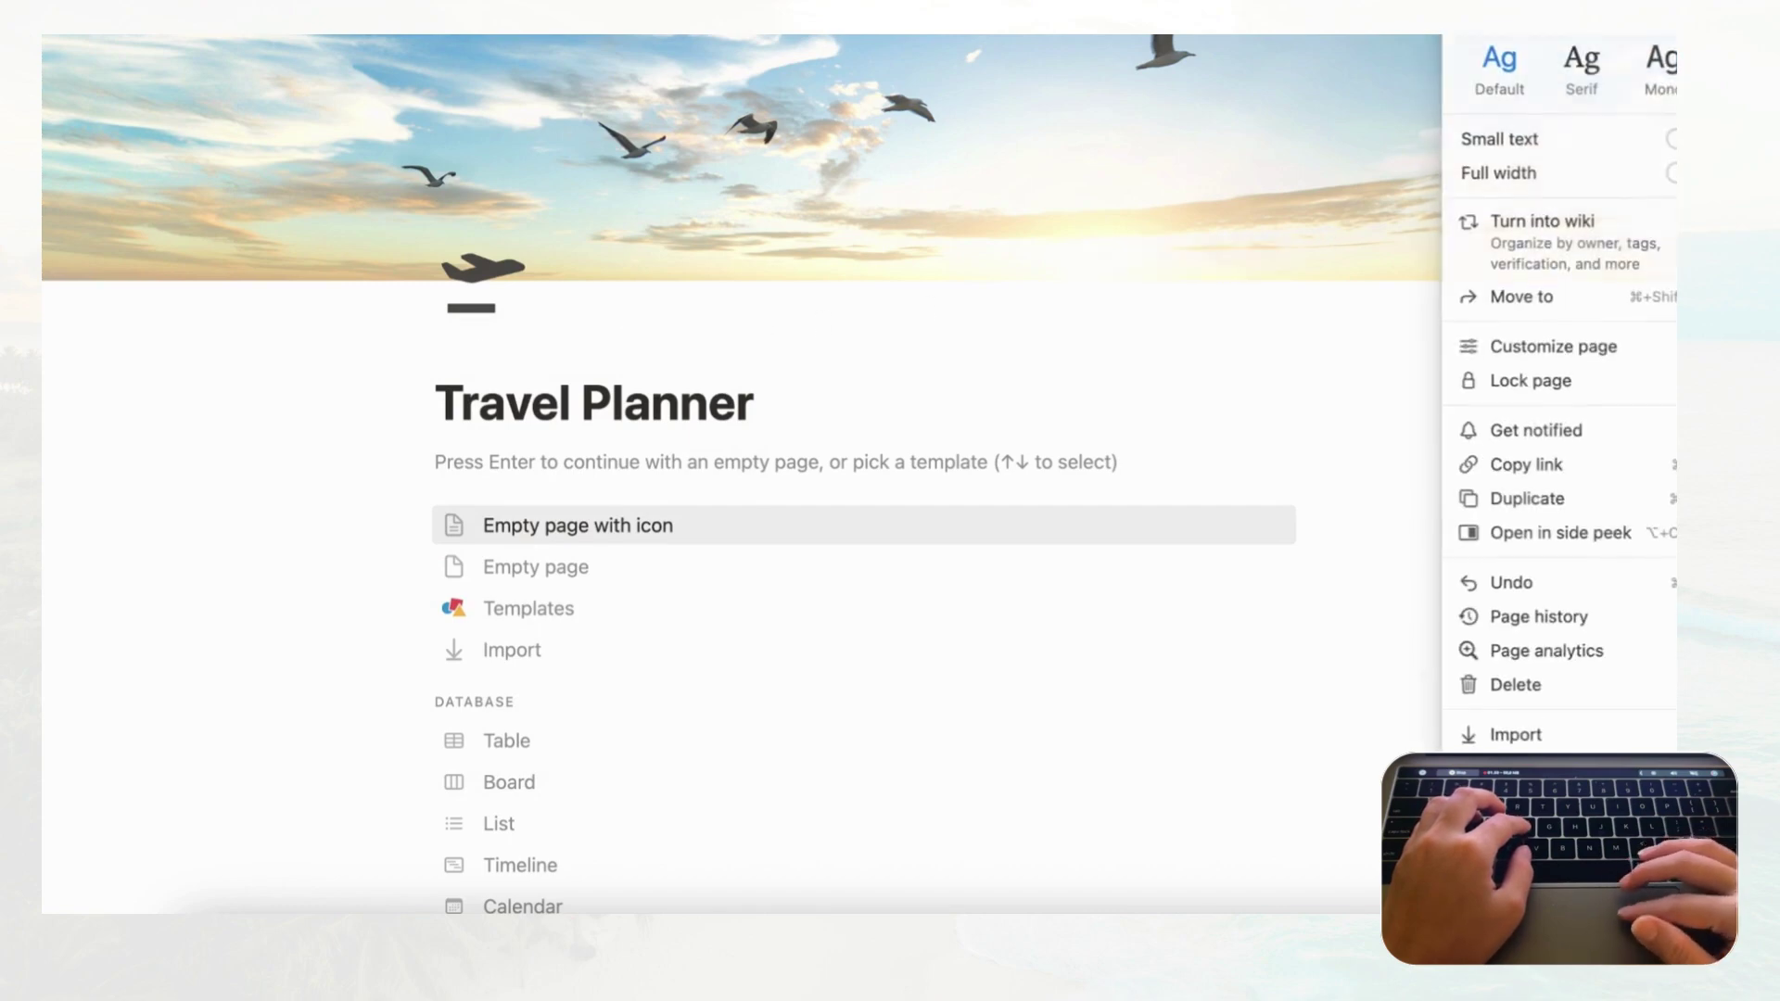
click(1673, 141)
click(1673, 173)
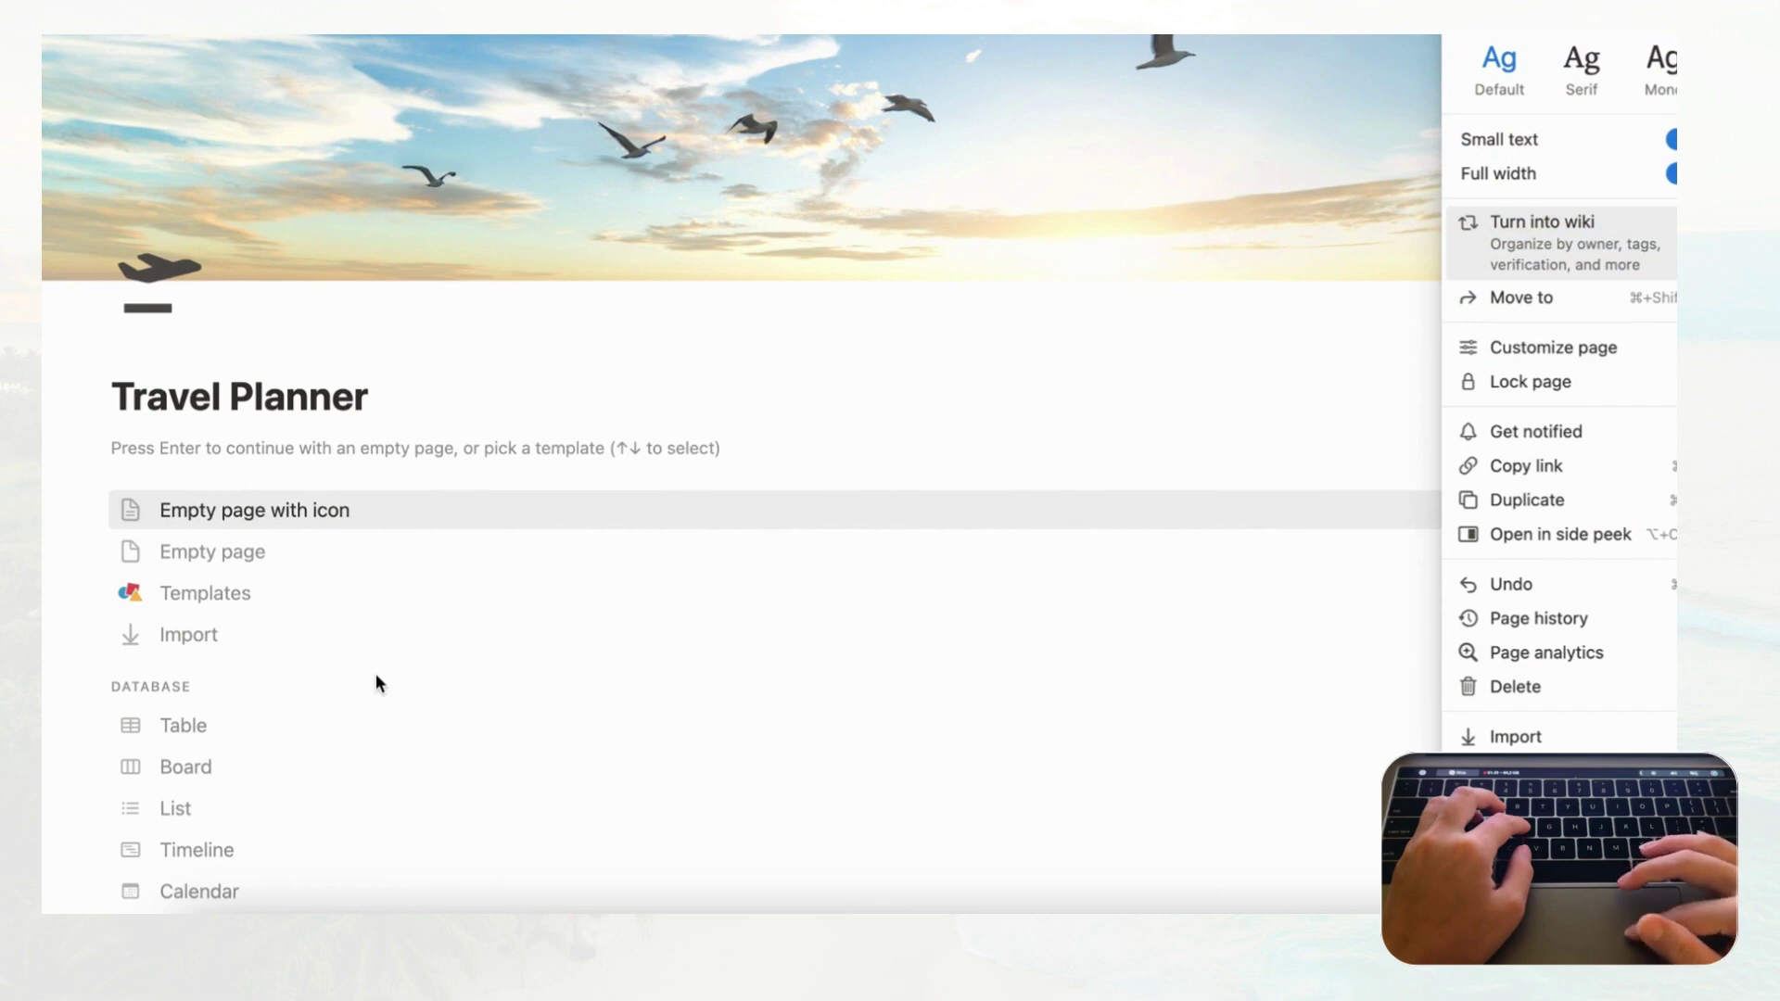
click(238, 524)
click(203, 515)
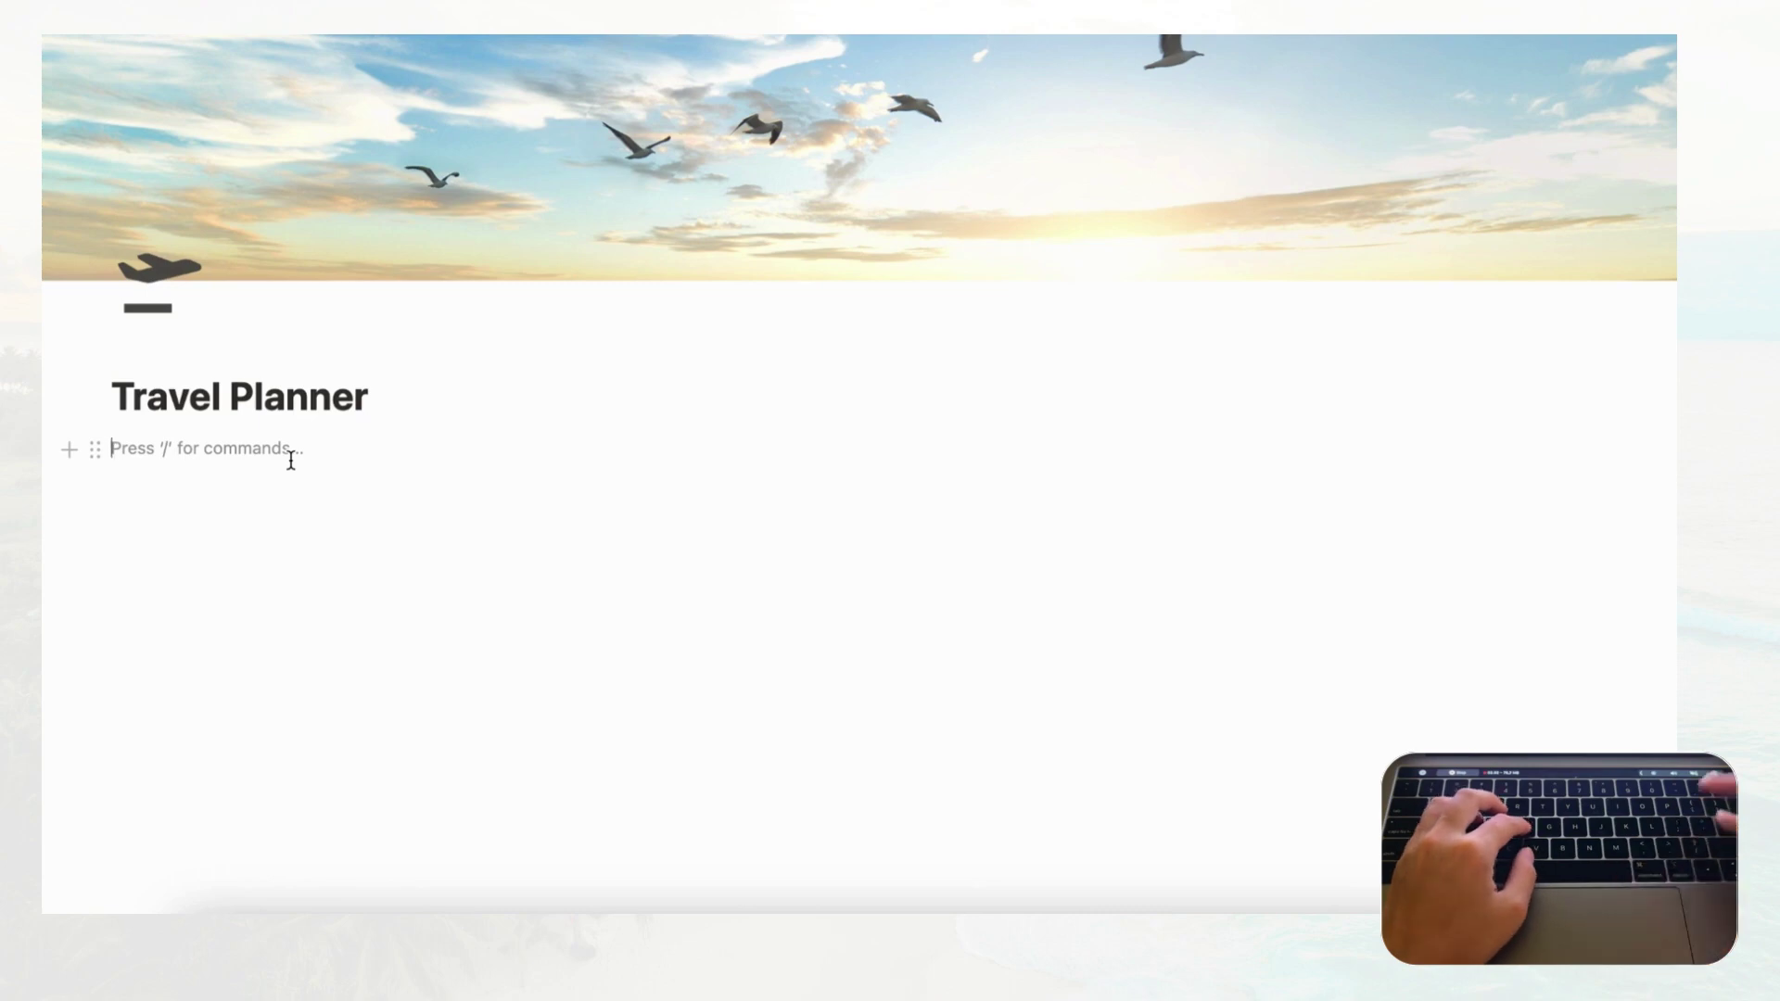
- Insert a new gallery-view database via /database and title it Destinations
text(/database)
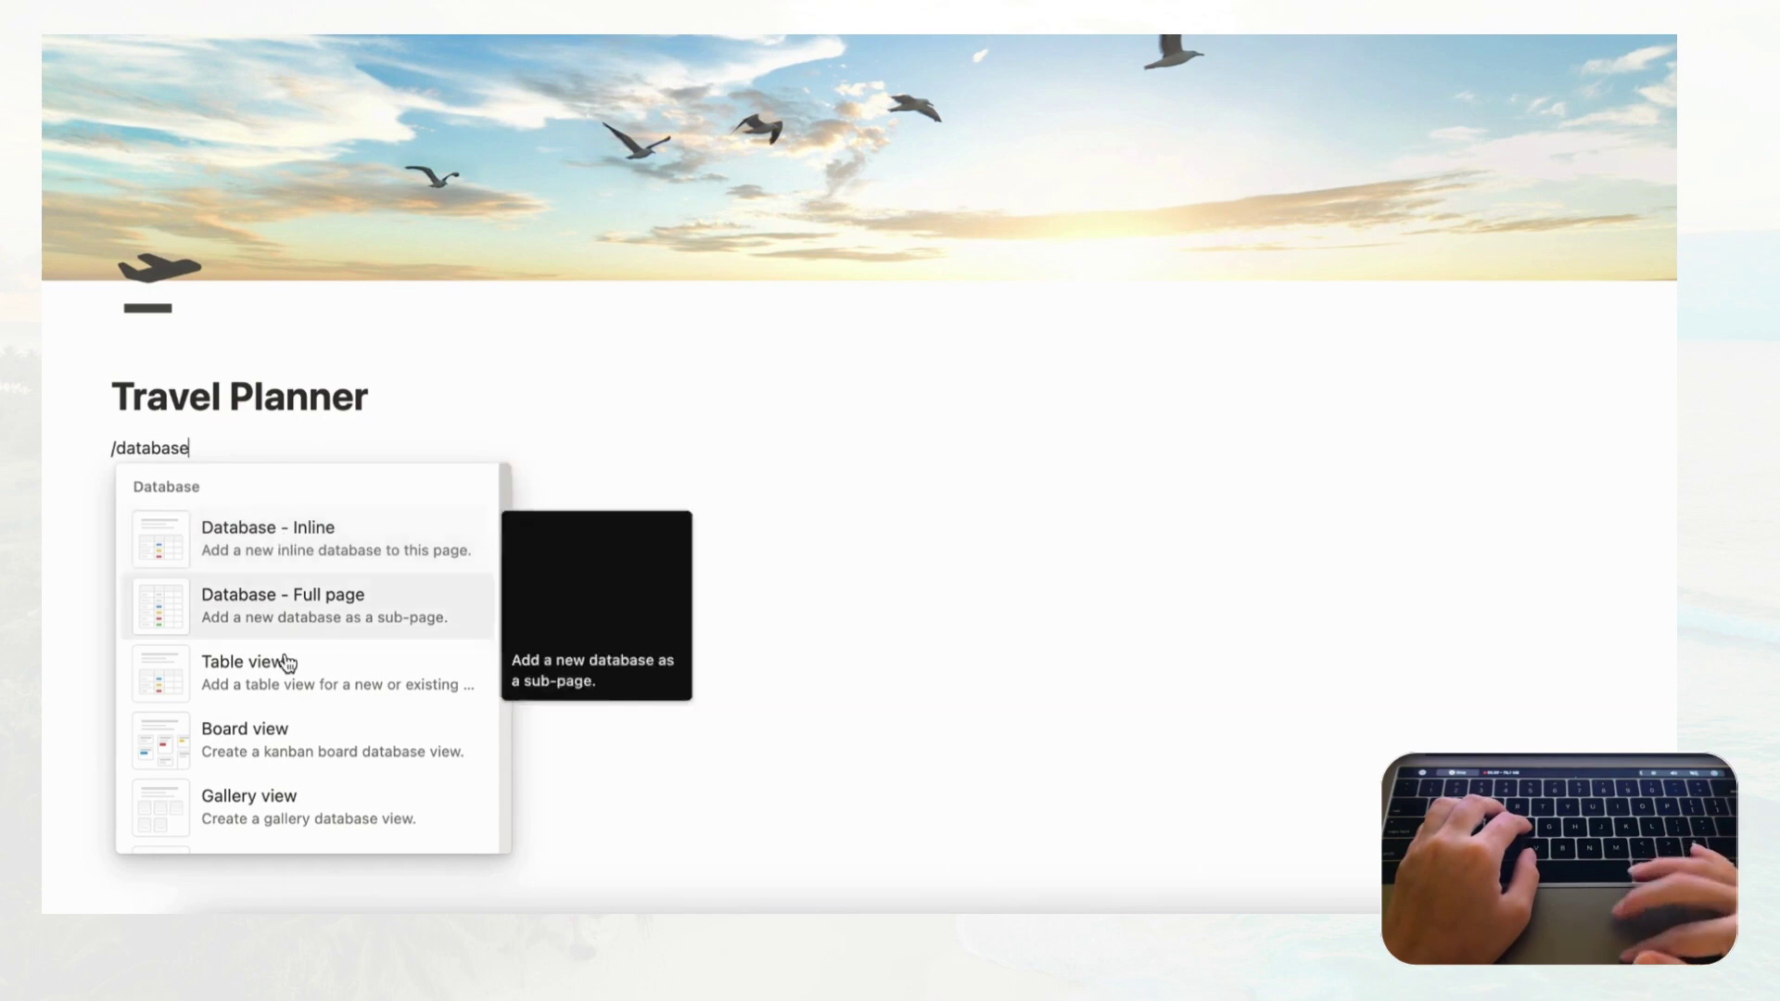
scroll(286, 672, down, 2)
click(279, 732)
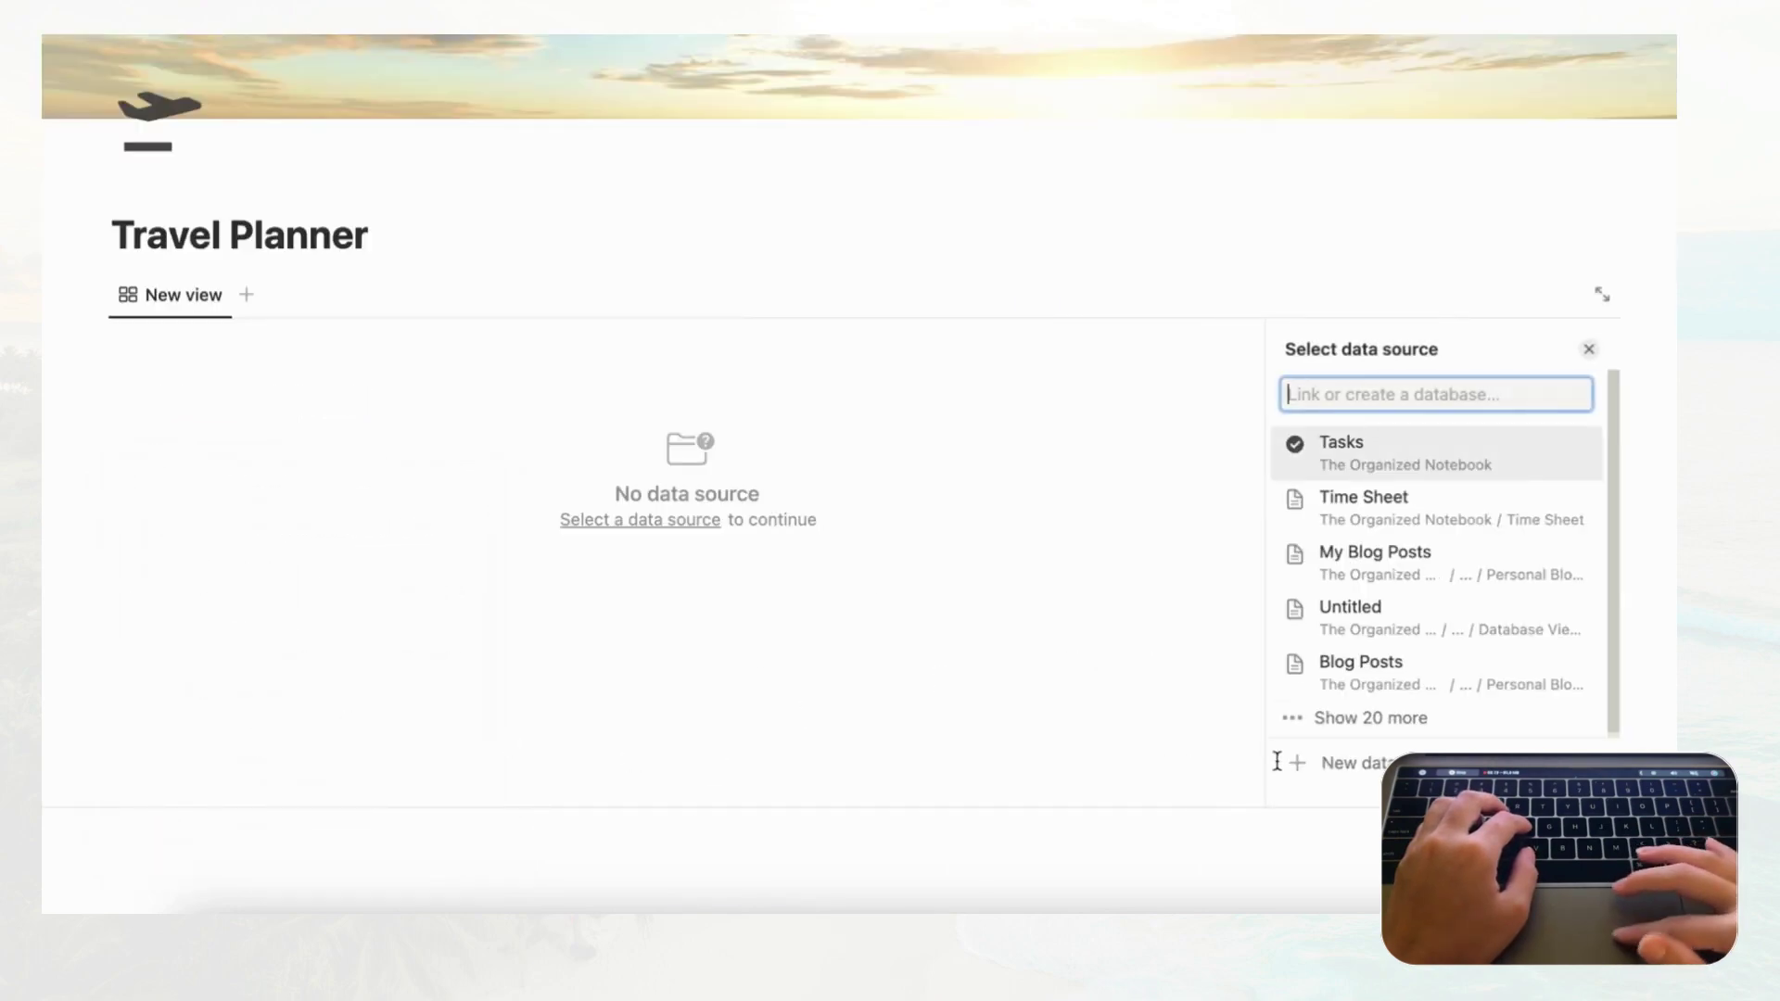
click(1355, 775)
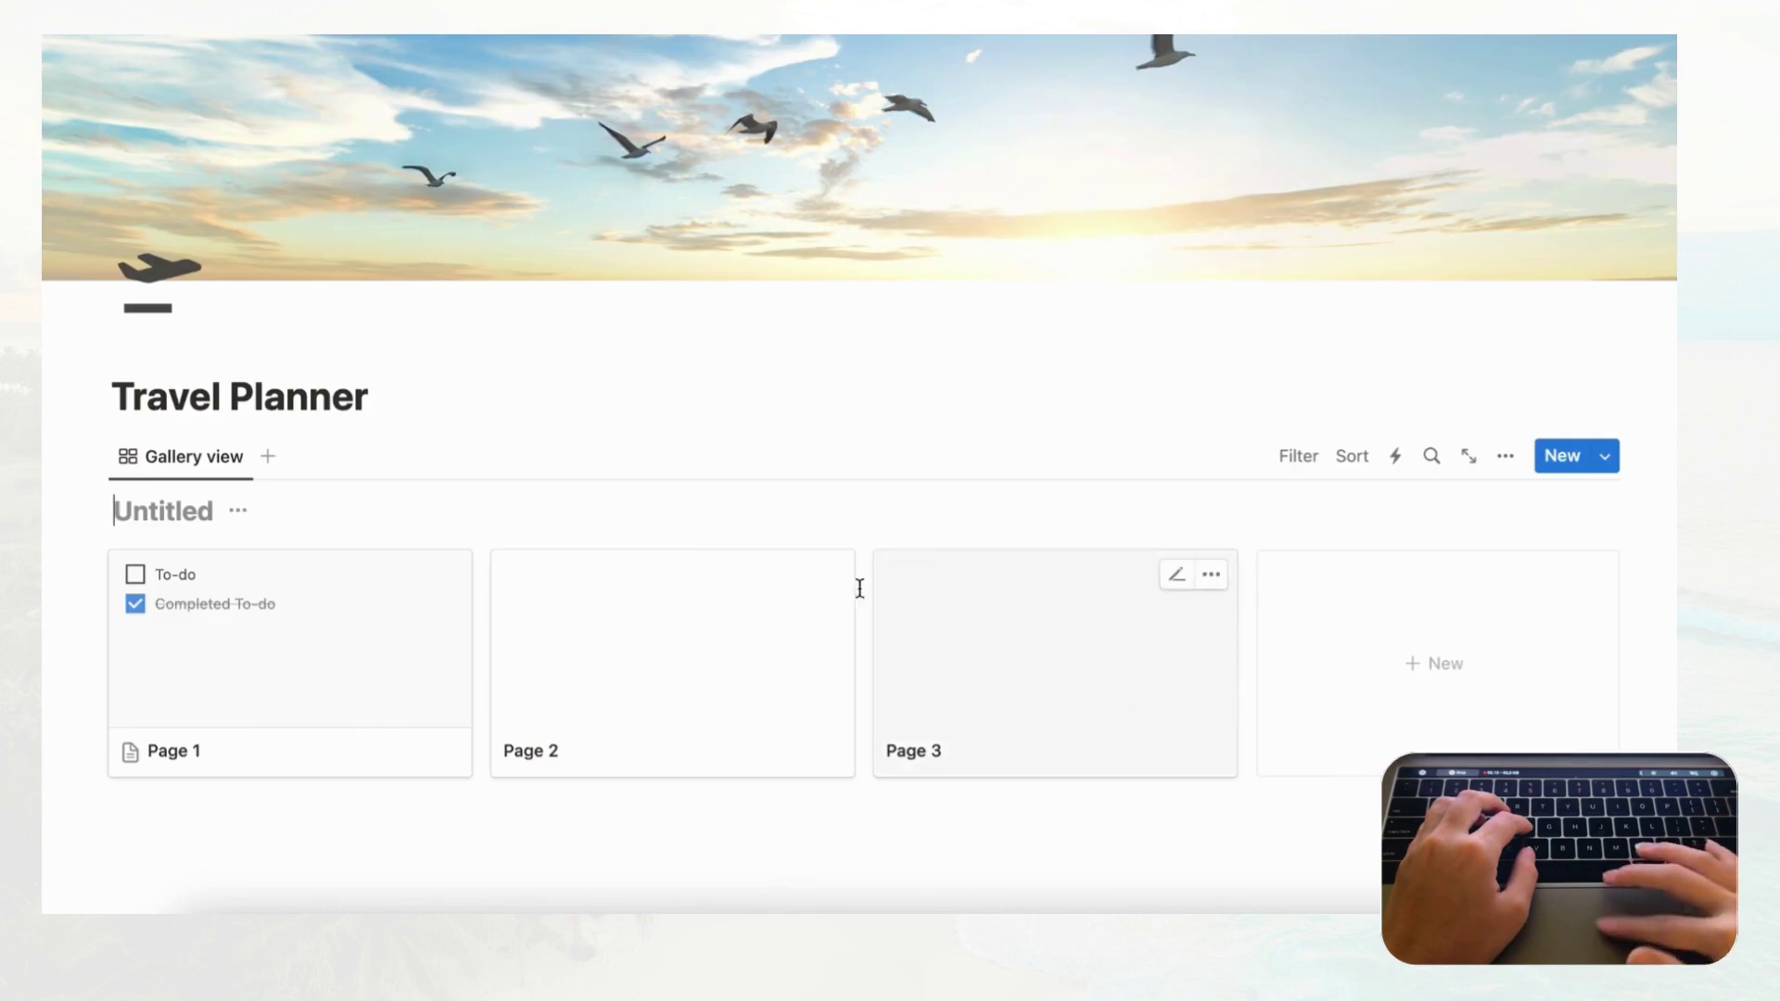
scroll(853, 582, down, 2)
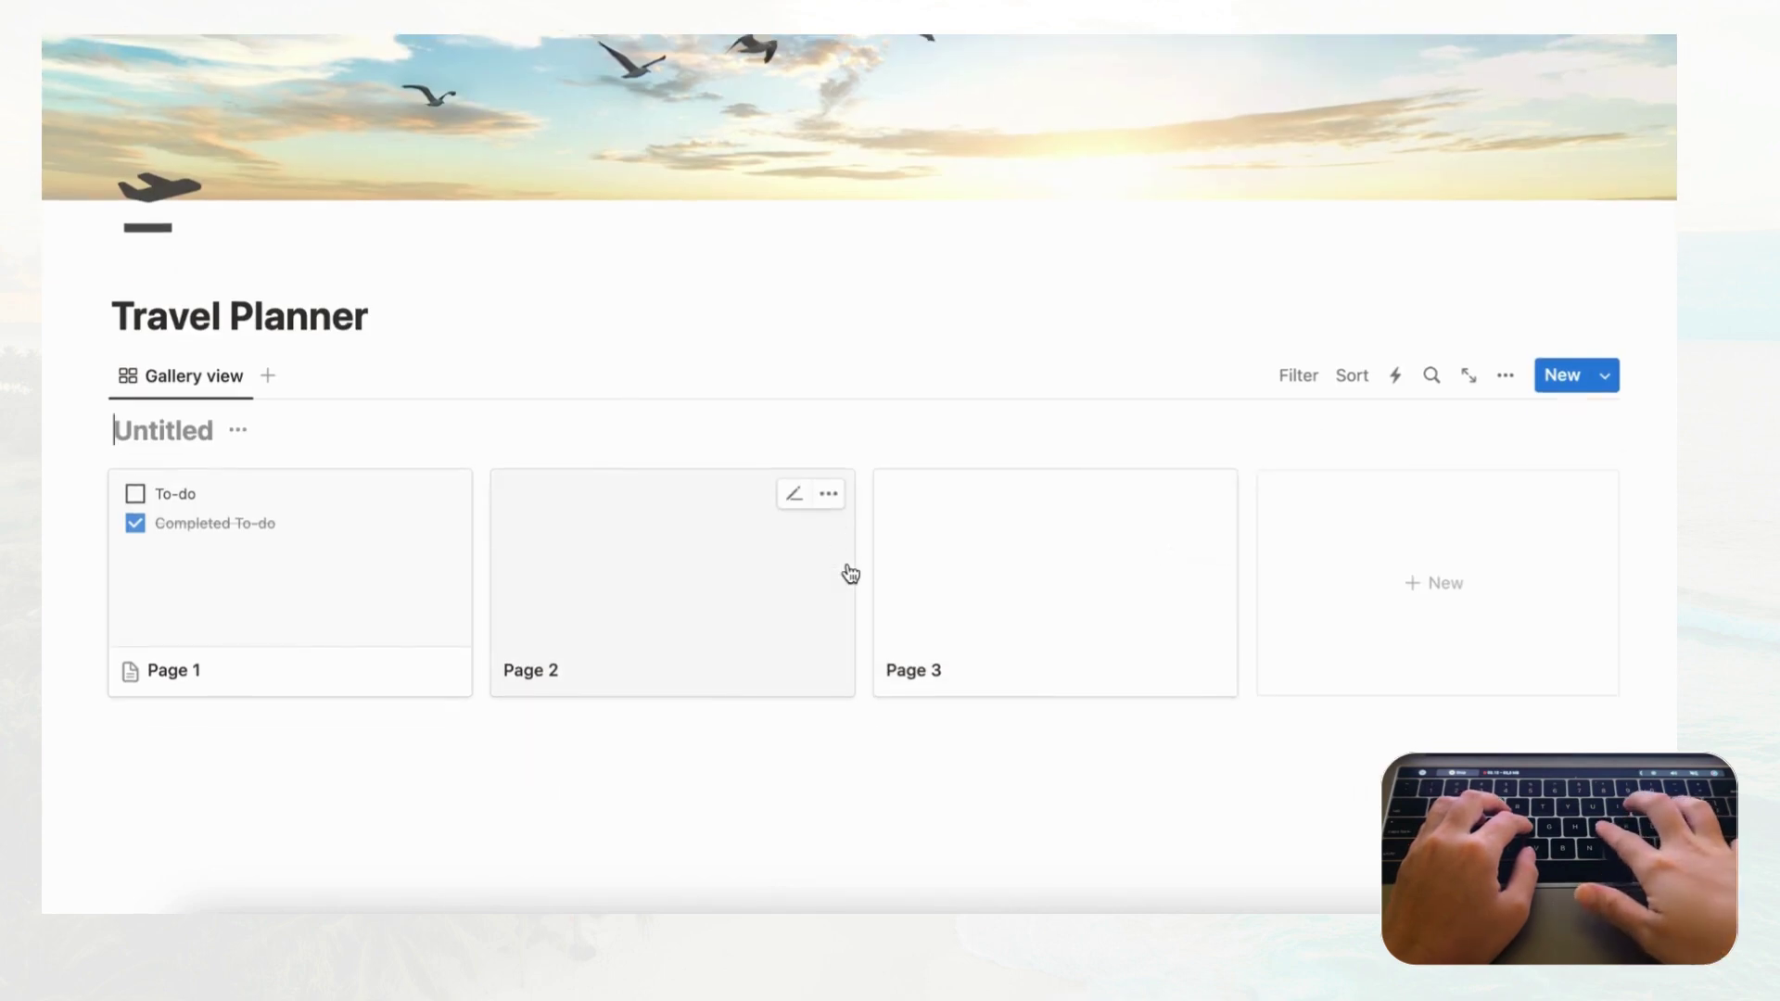
text(Desti)
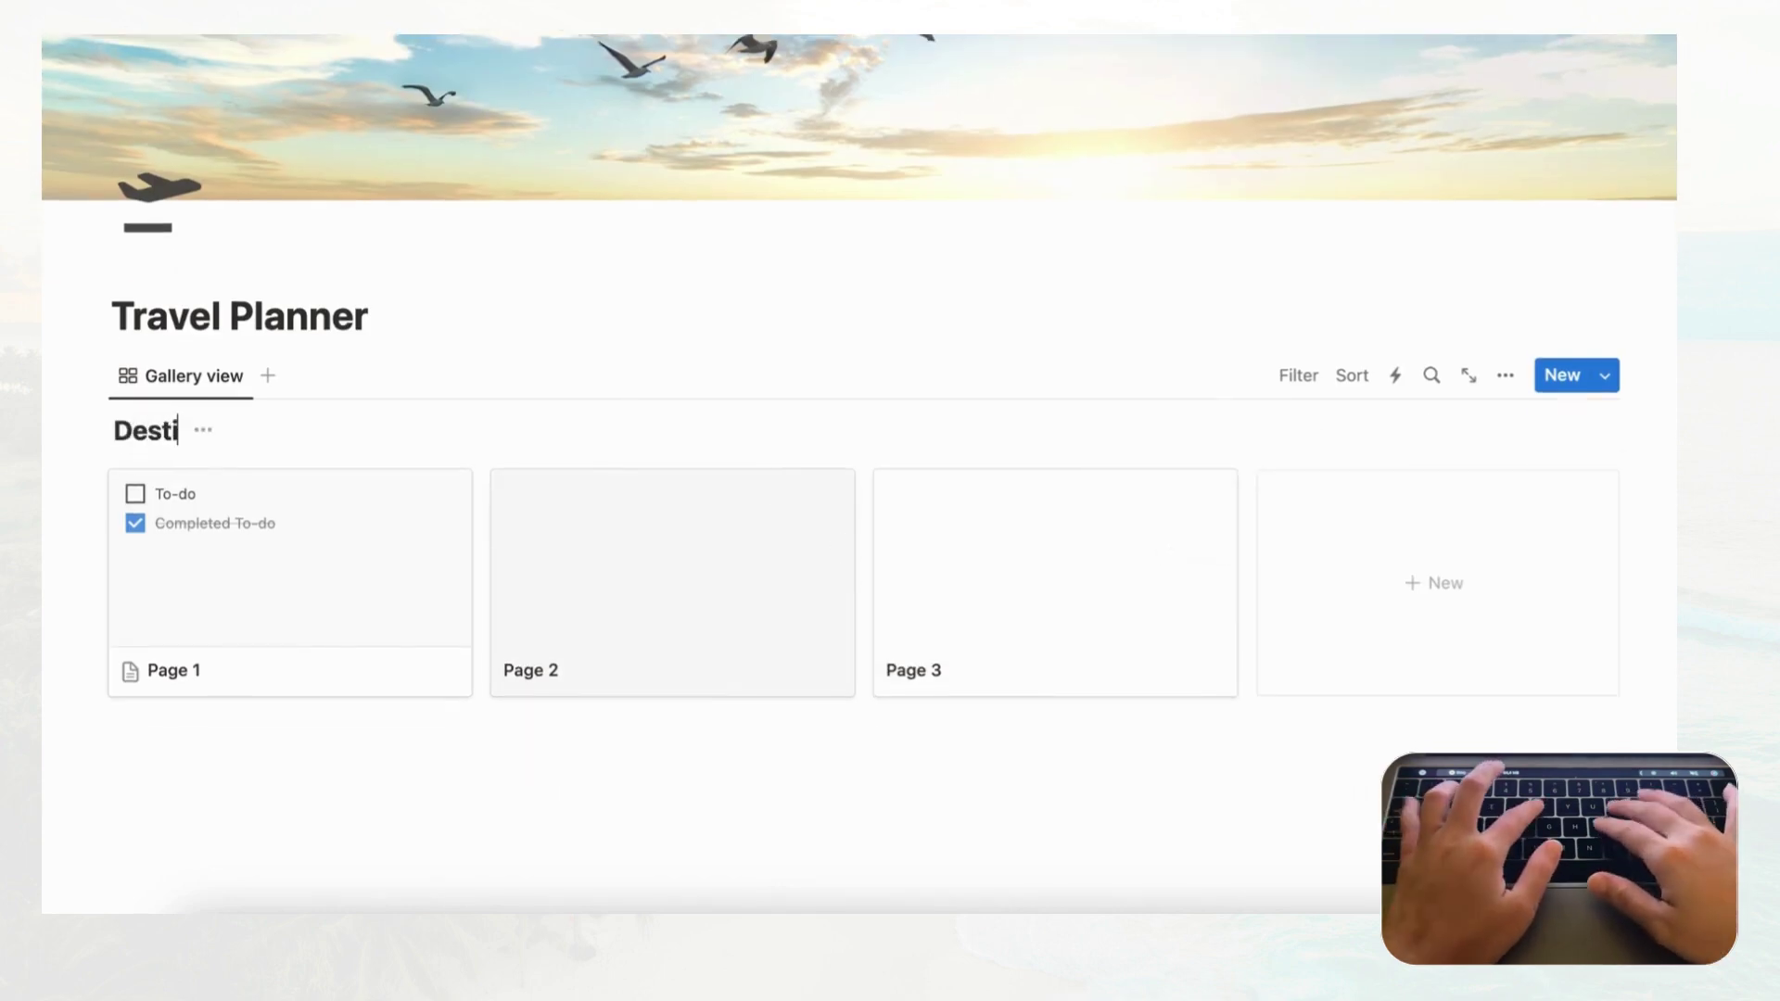
text(nations)
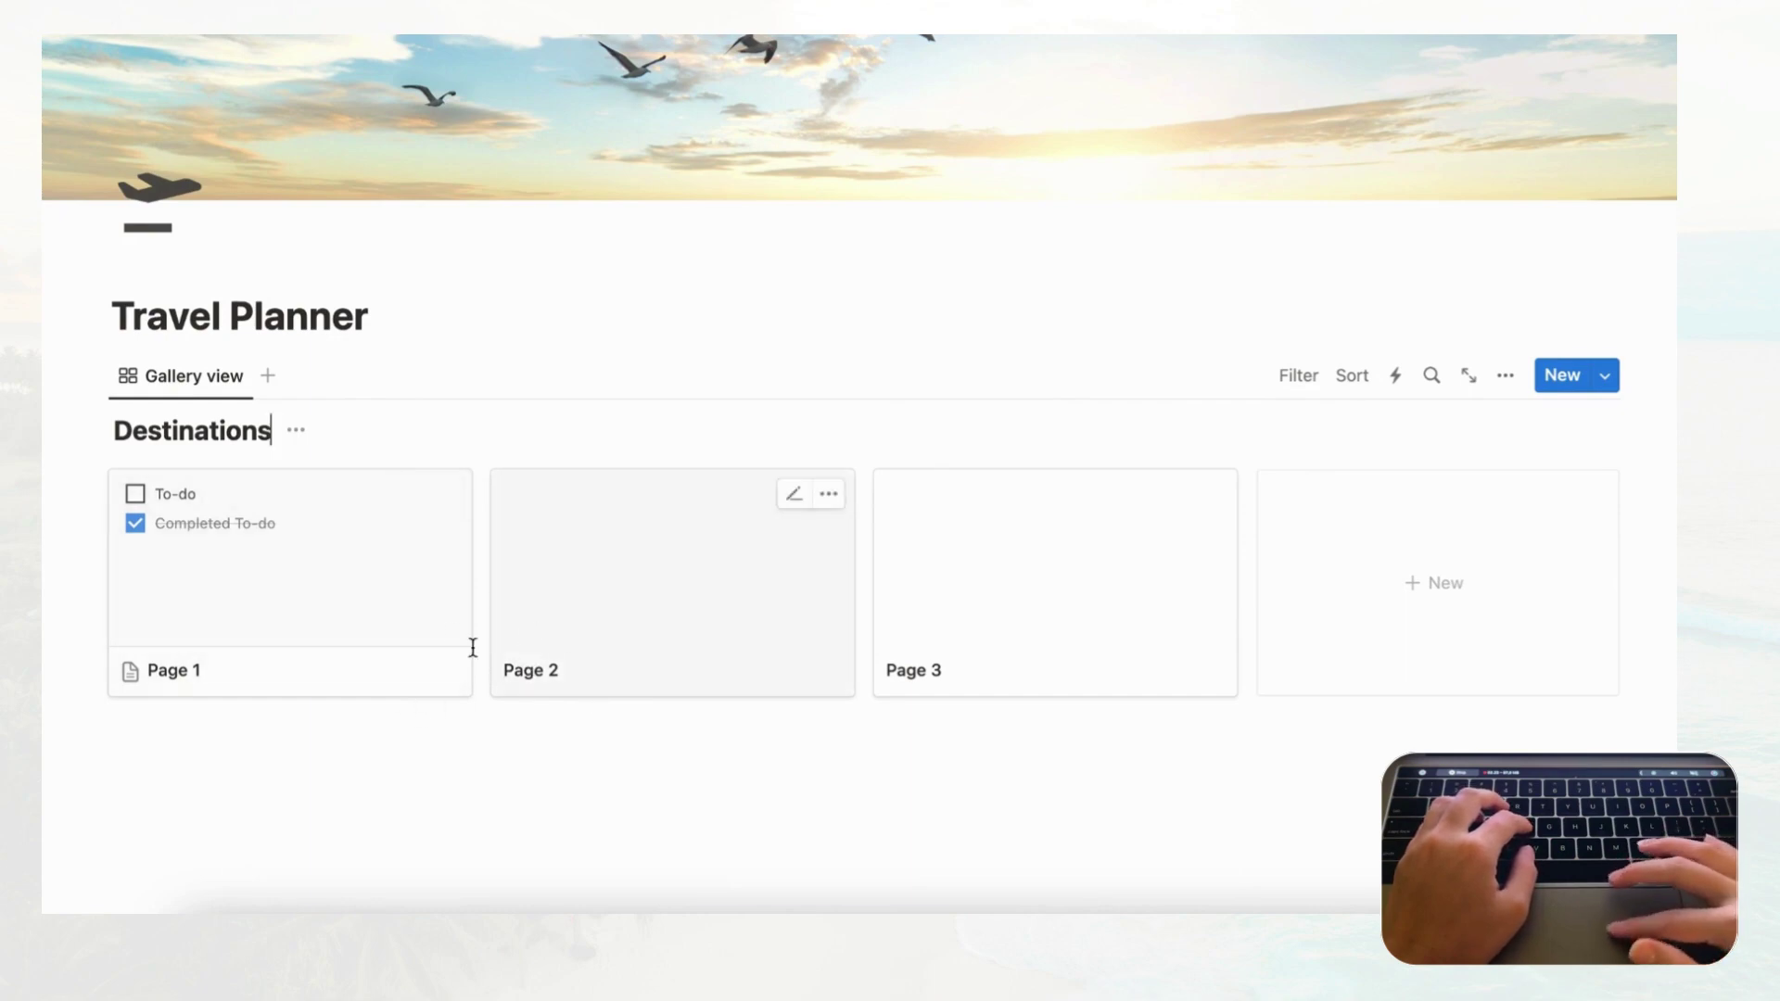
- Open the Page 1 card and rename it Tokyo
click(362, 686)
key(shift+alt+Left)
key(shift+alt+Left)
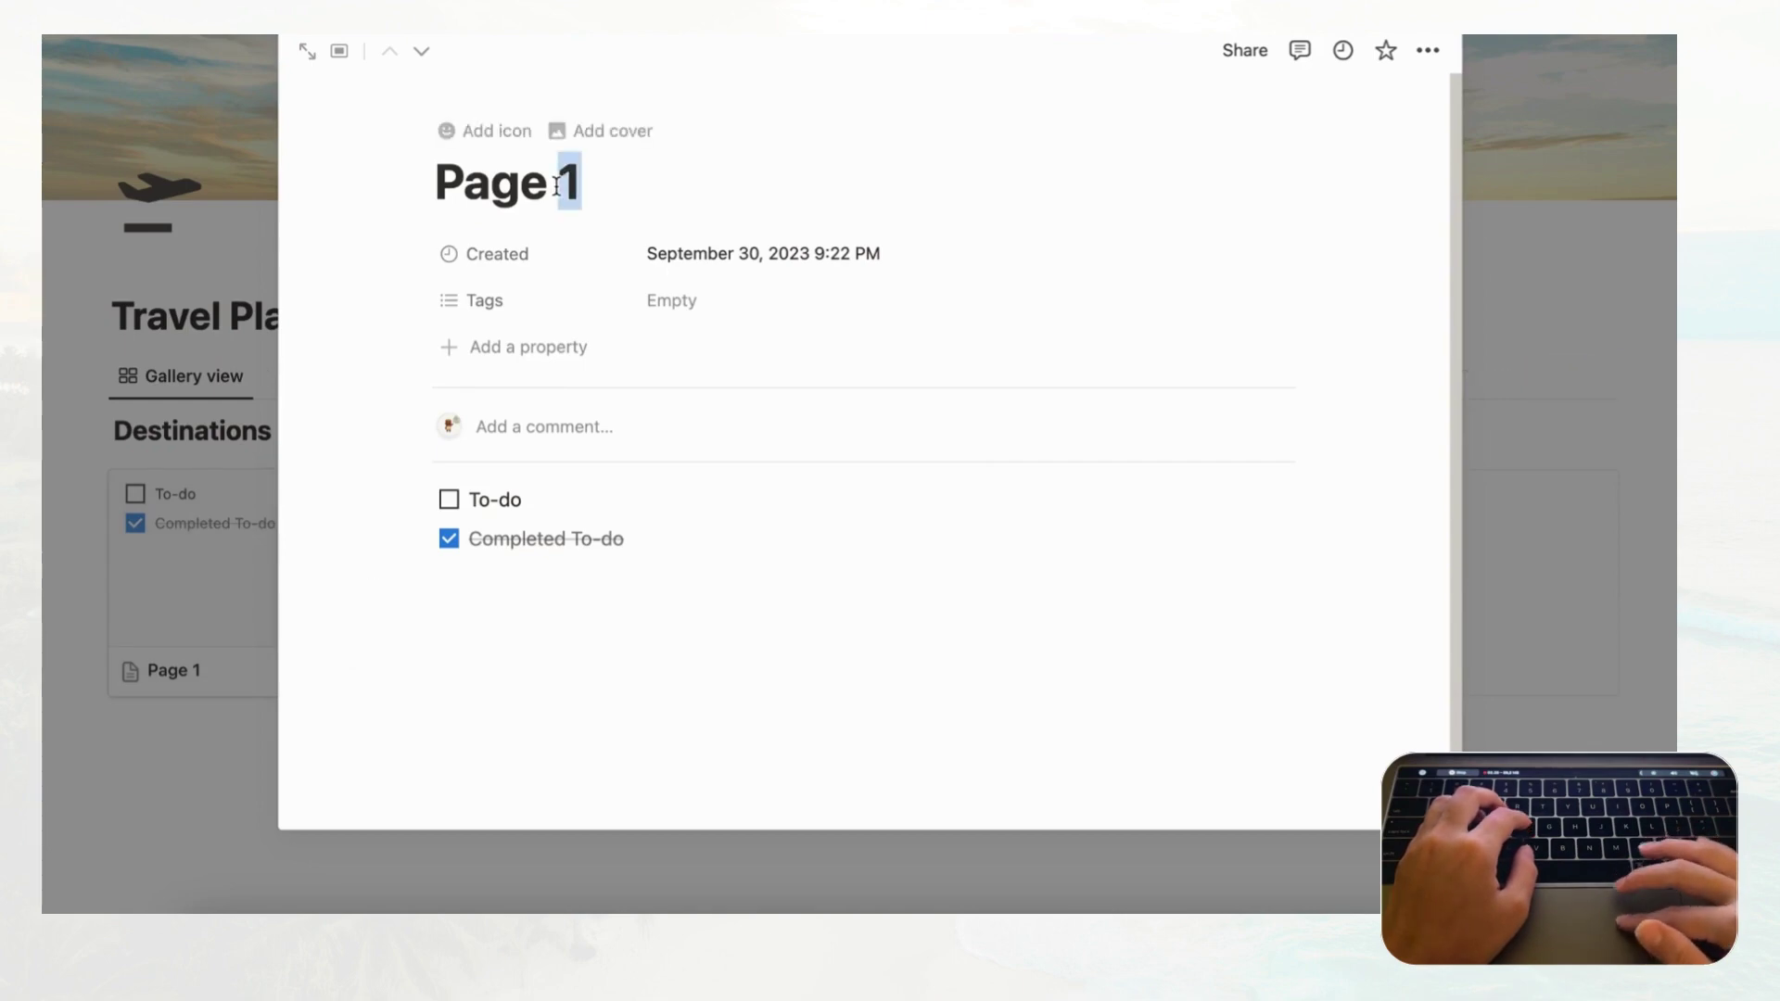
text(Tokyo)
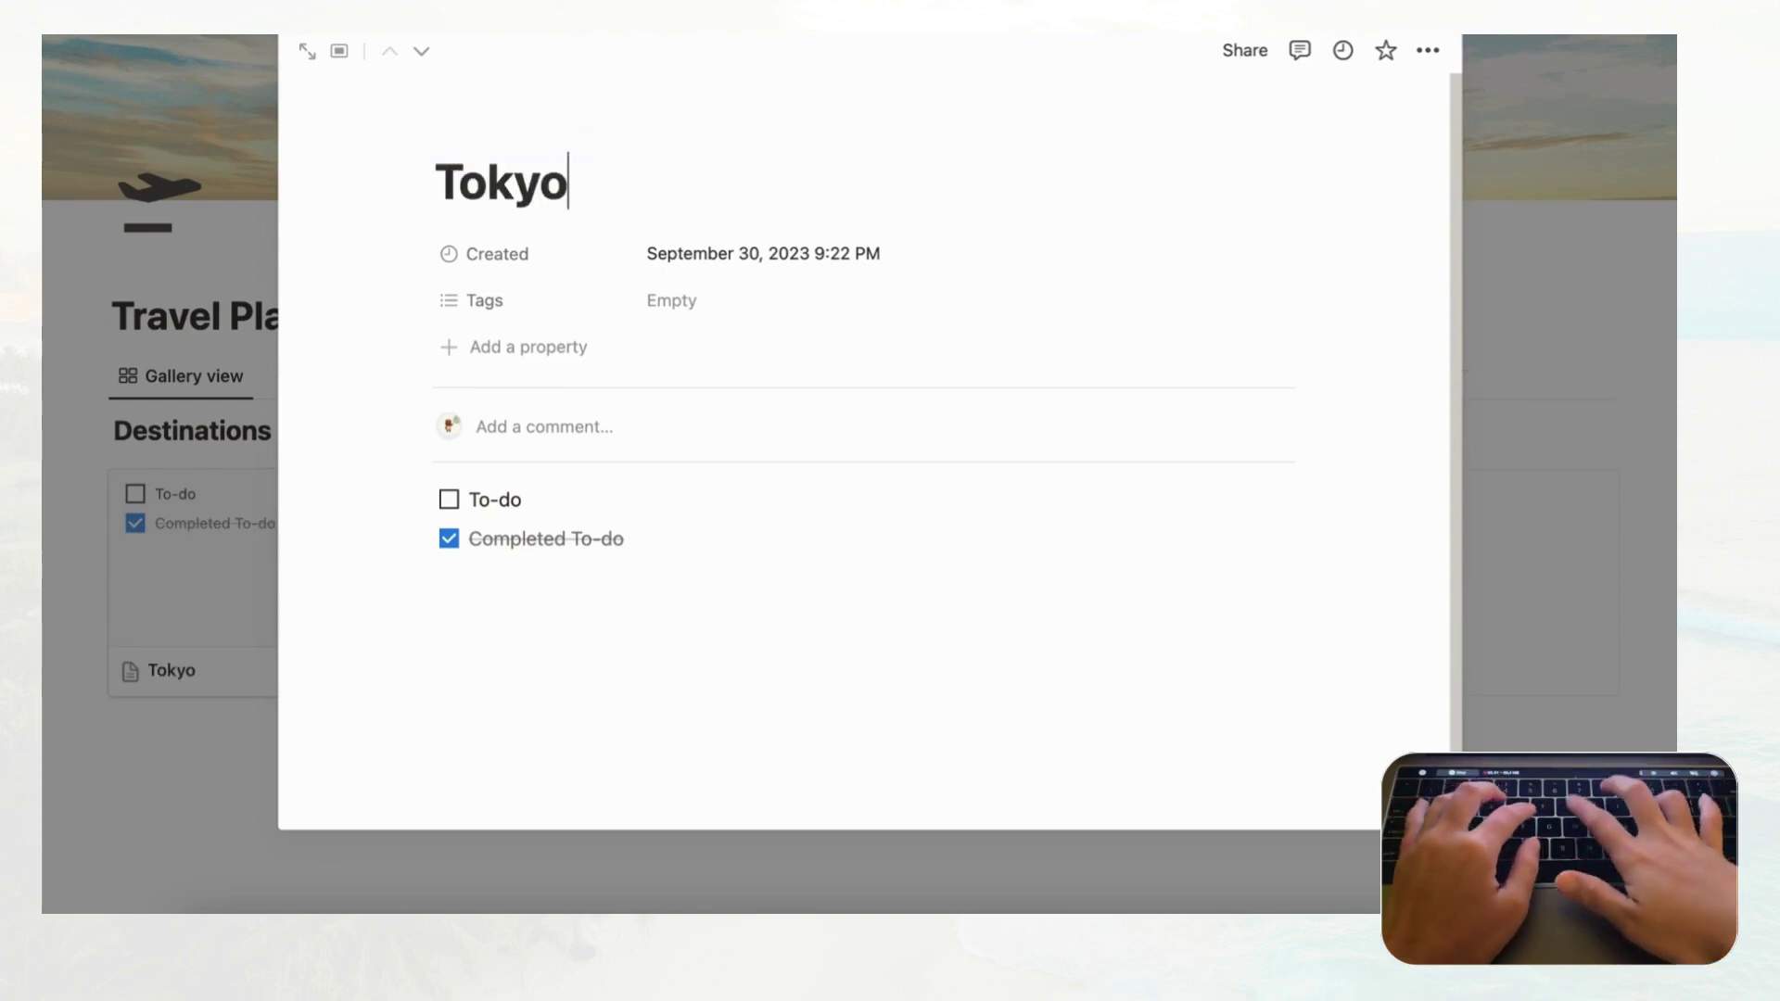
- Delete the Created and Tags properties and the two sample to-dos from the Tokyo page
click(415, 252)
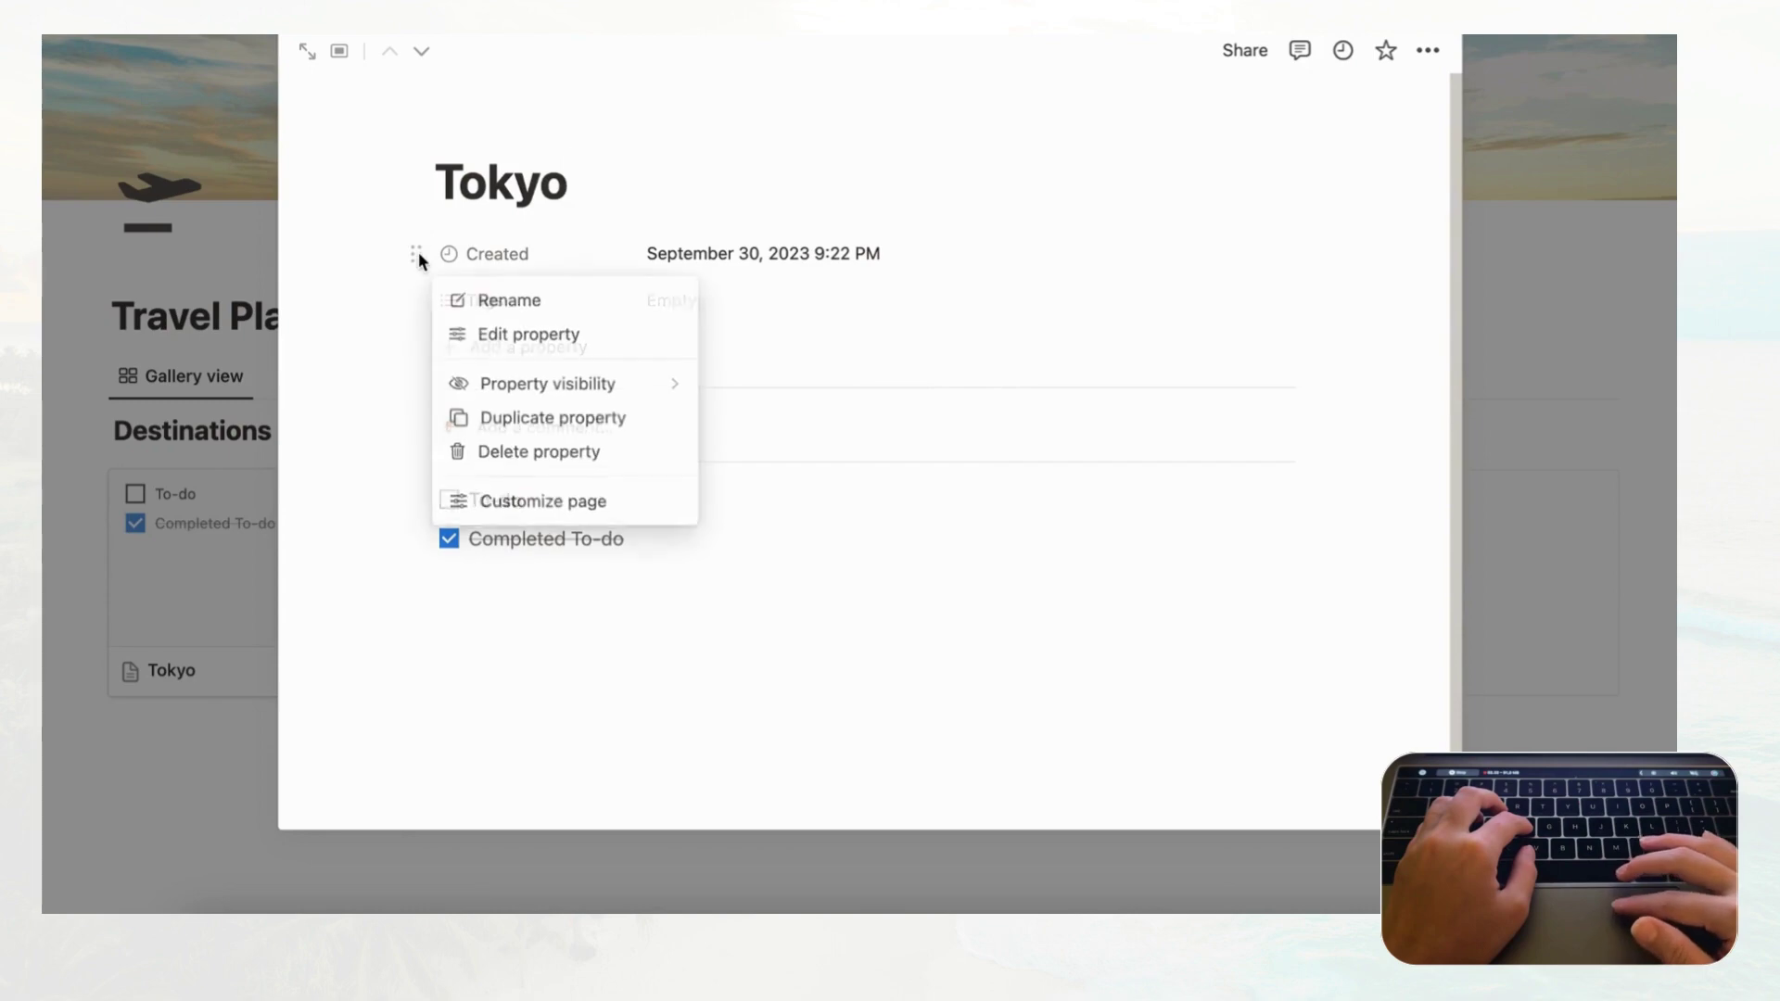
click(517, 455)
click(745, 445)
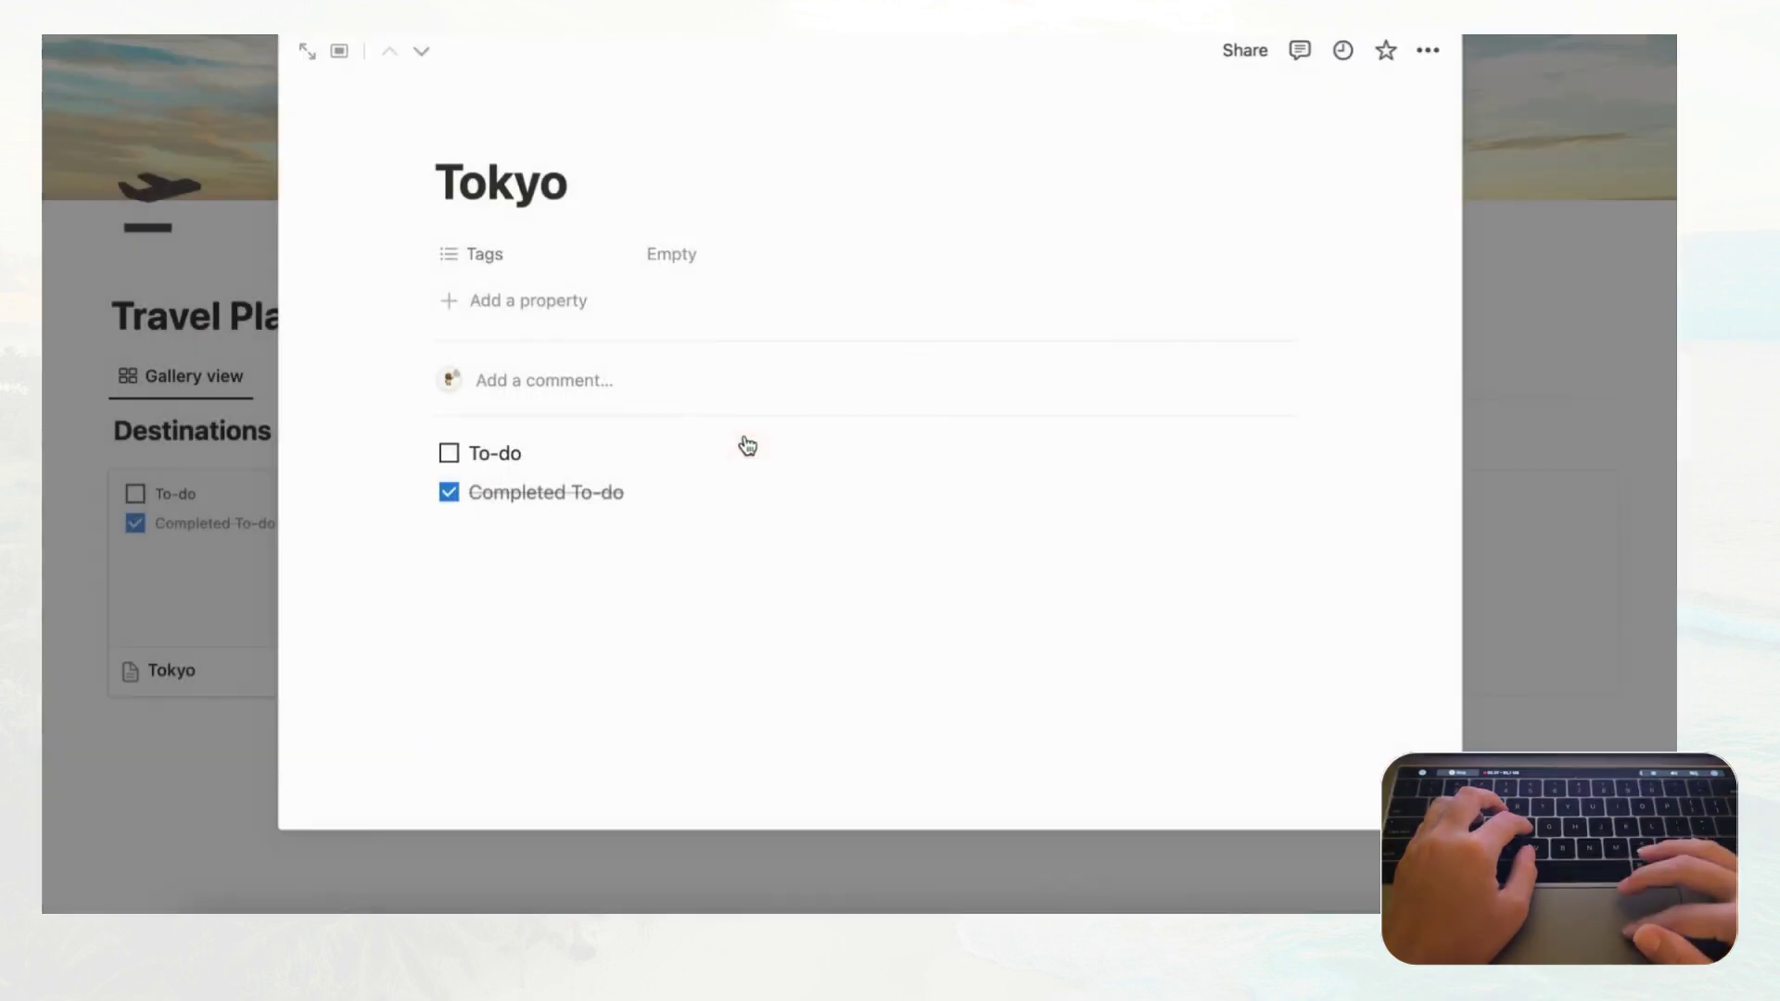
click(414, 252)
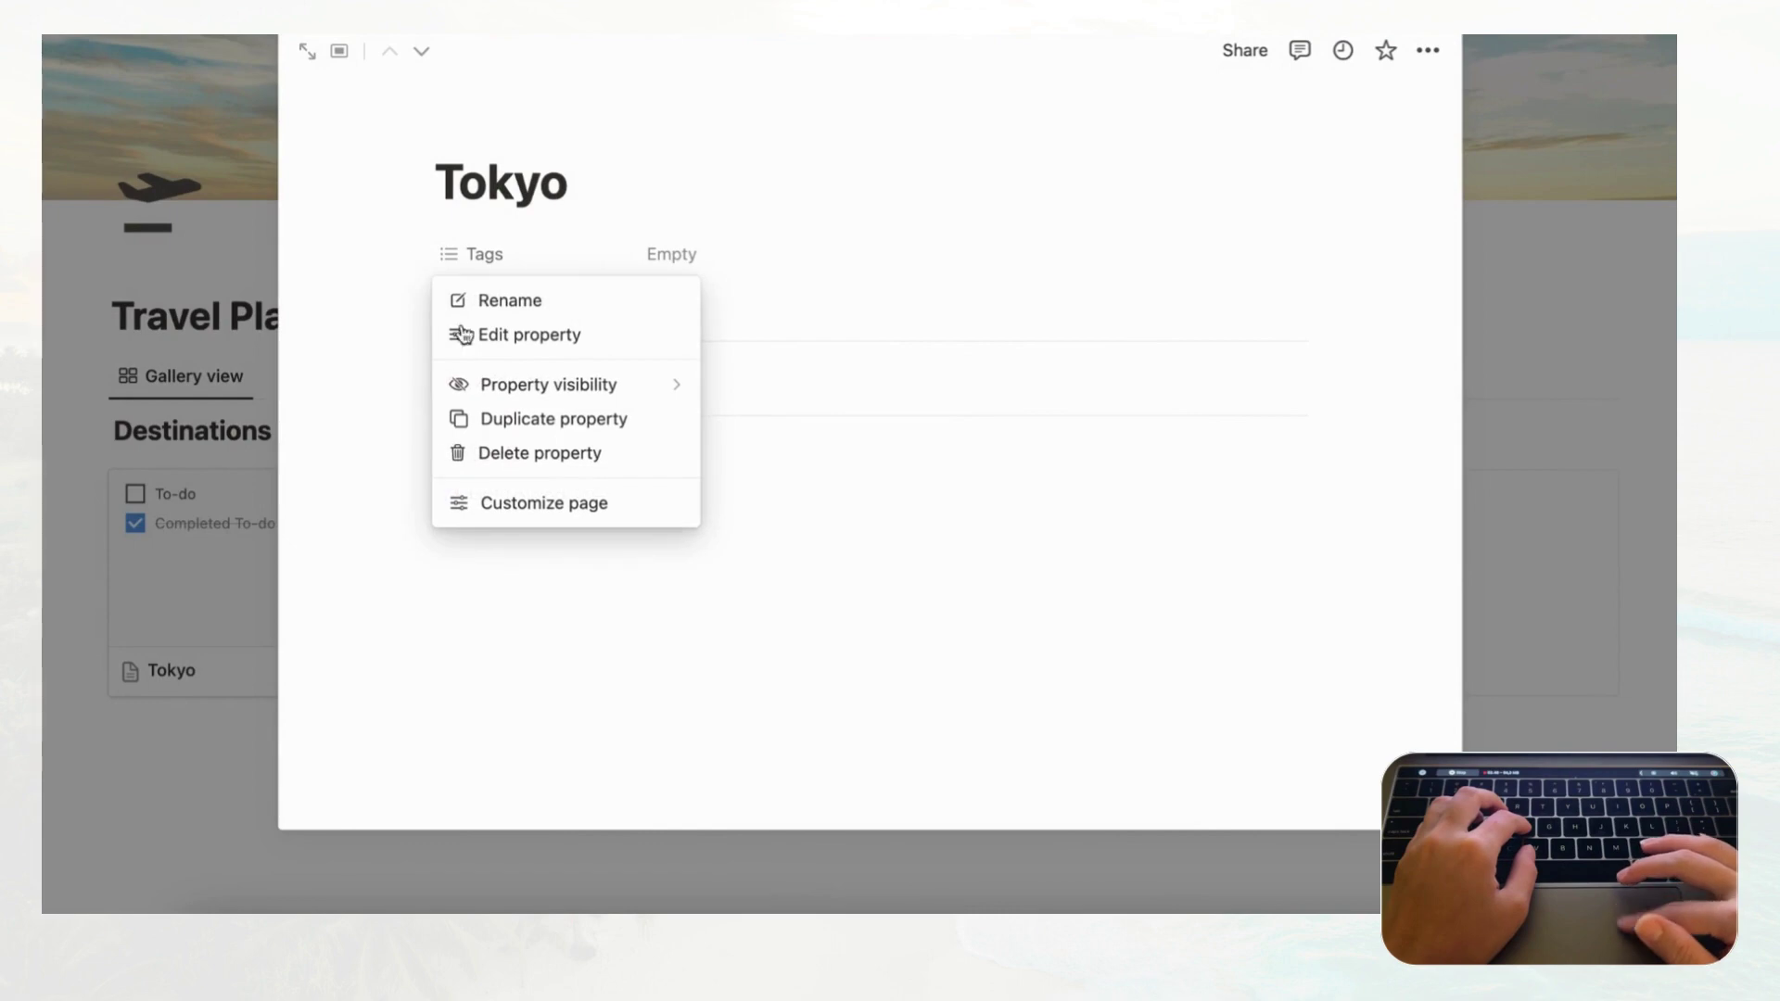
click(503, 453)
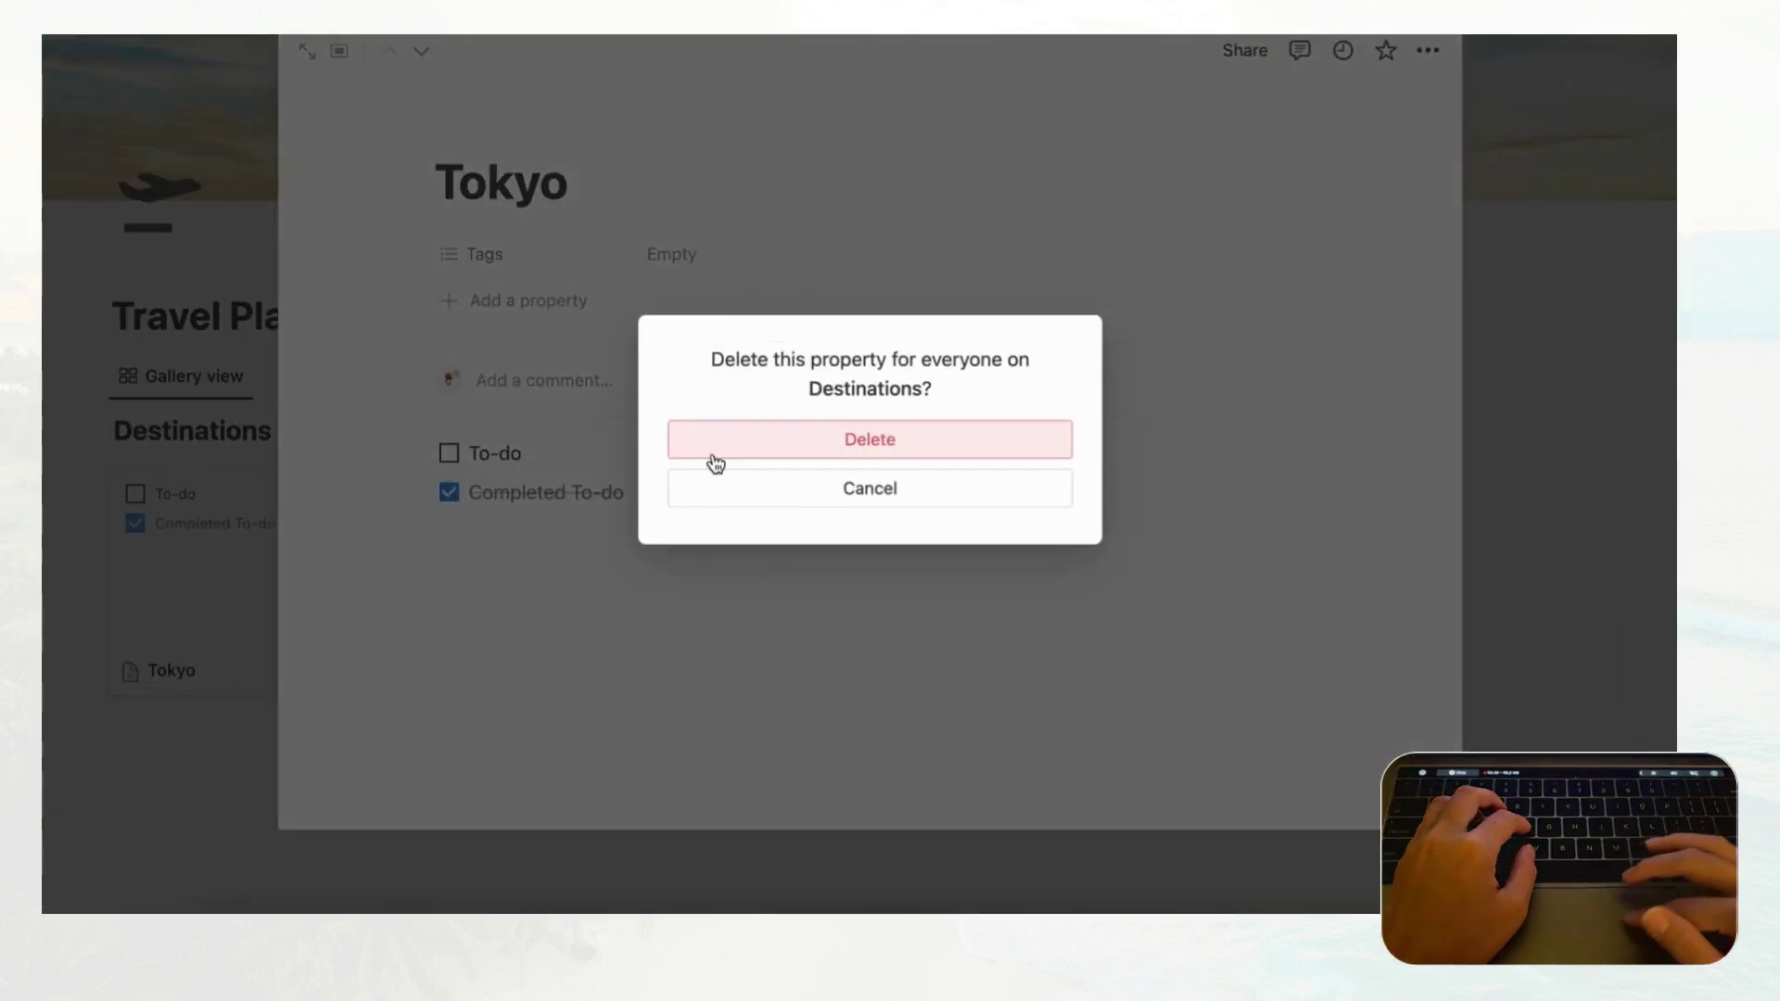
click(735, 452)
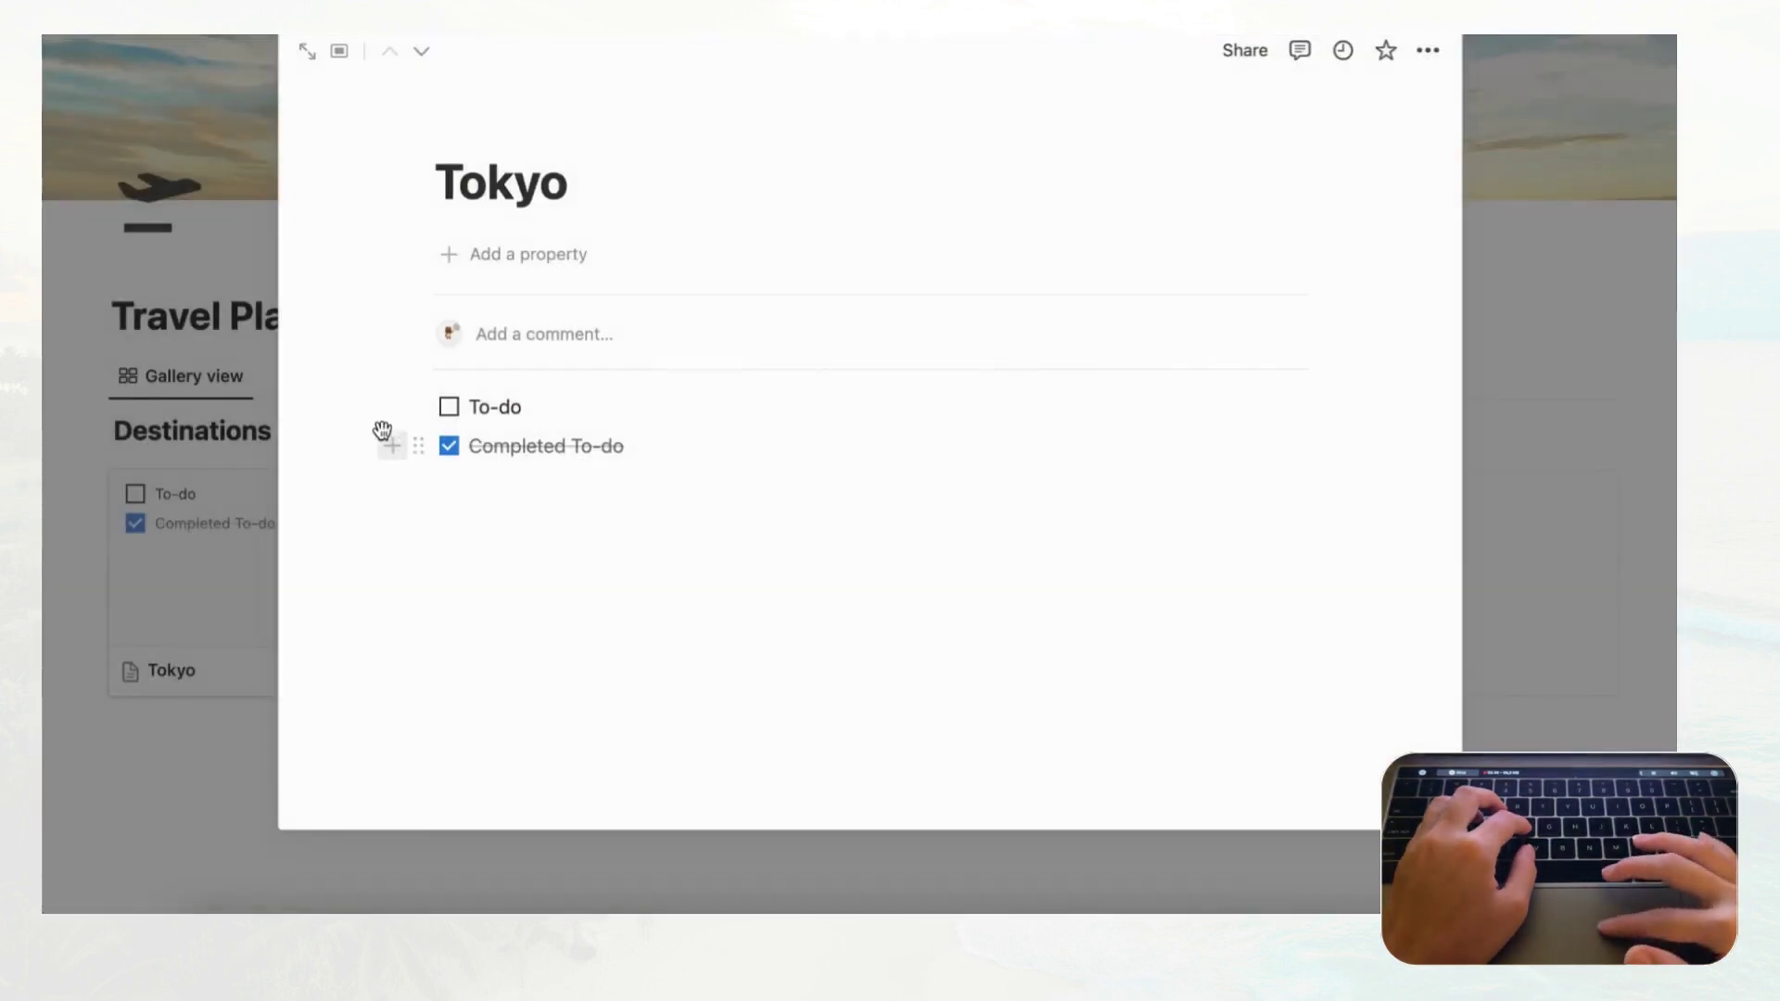
drag(355, 404, 472, 455)
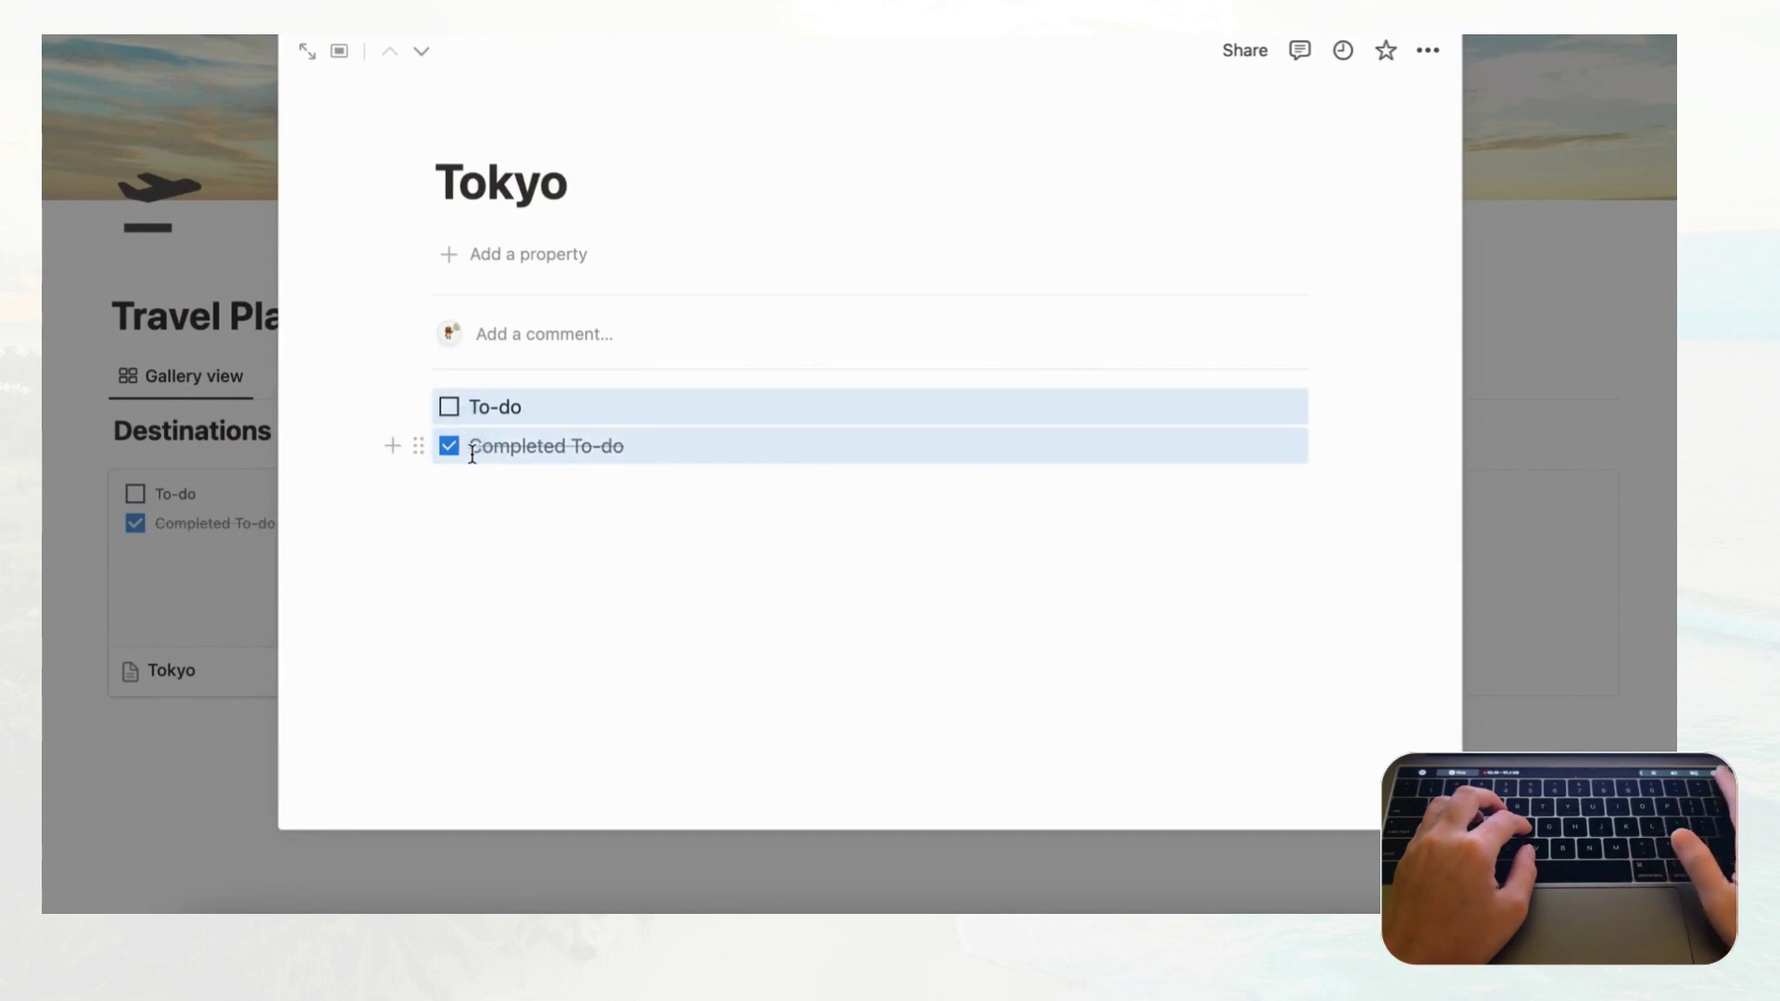
key(BackSpace)
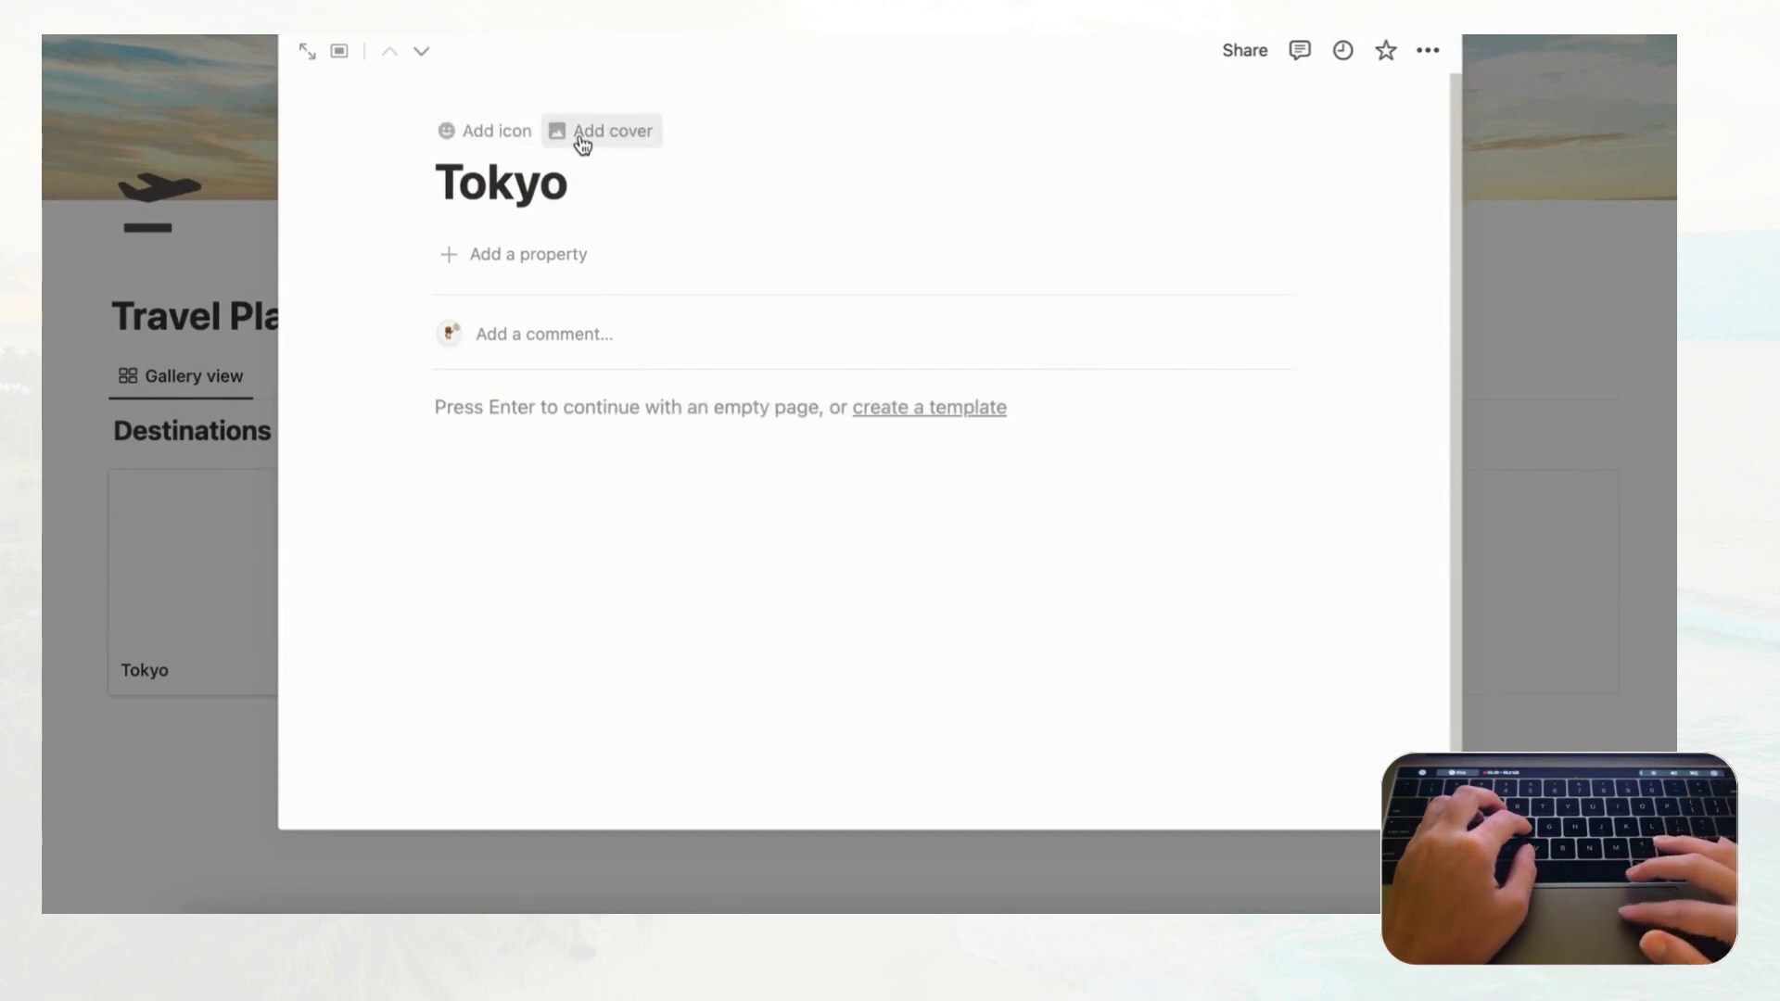
- Set the Unsplash Tokyo Tower photo, found with the search 'tokyo', as the Tokyo page cover
click(580, 140)
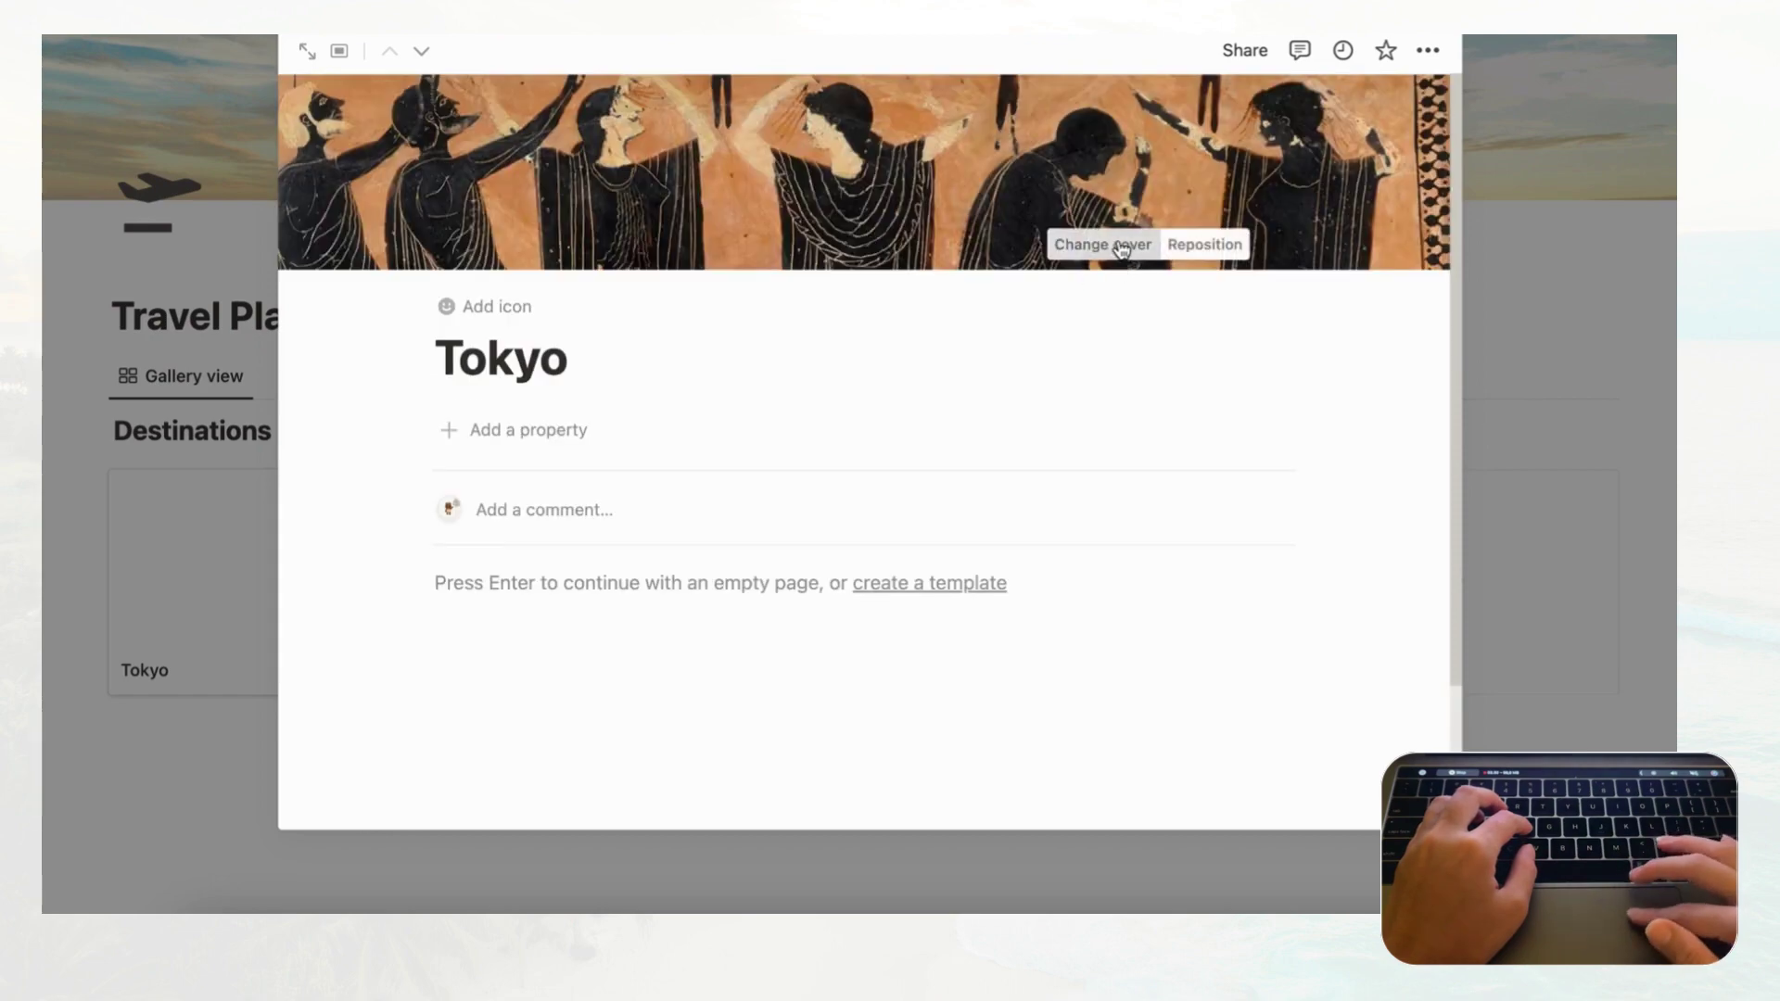
click(1123, 249)
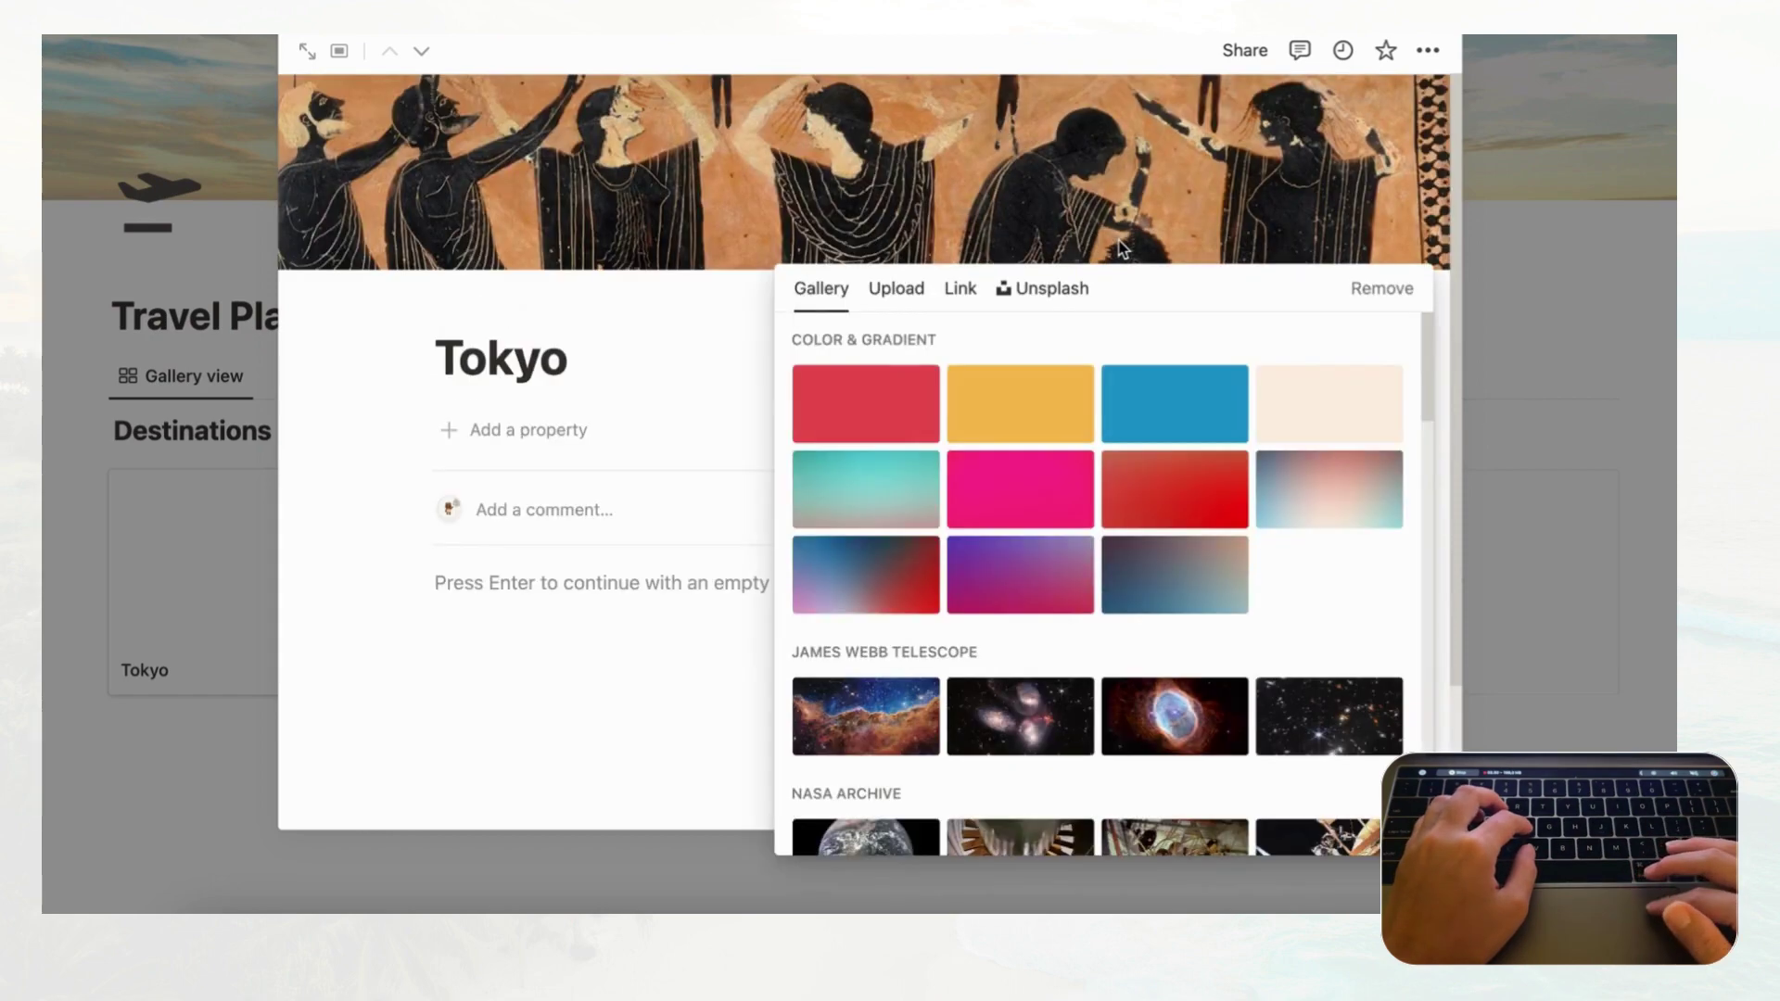
click(1045, 288)
text(tokyo)
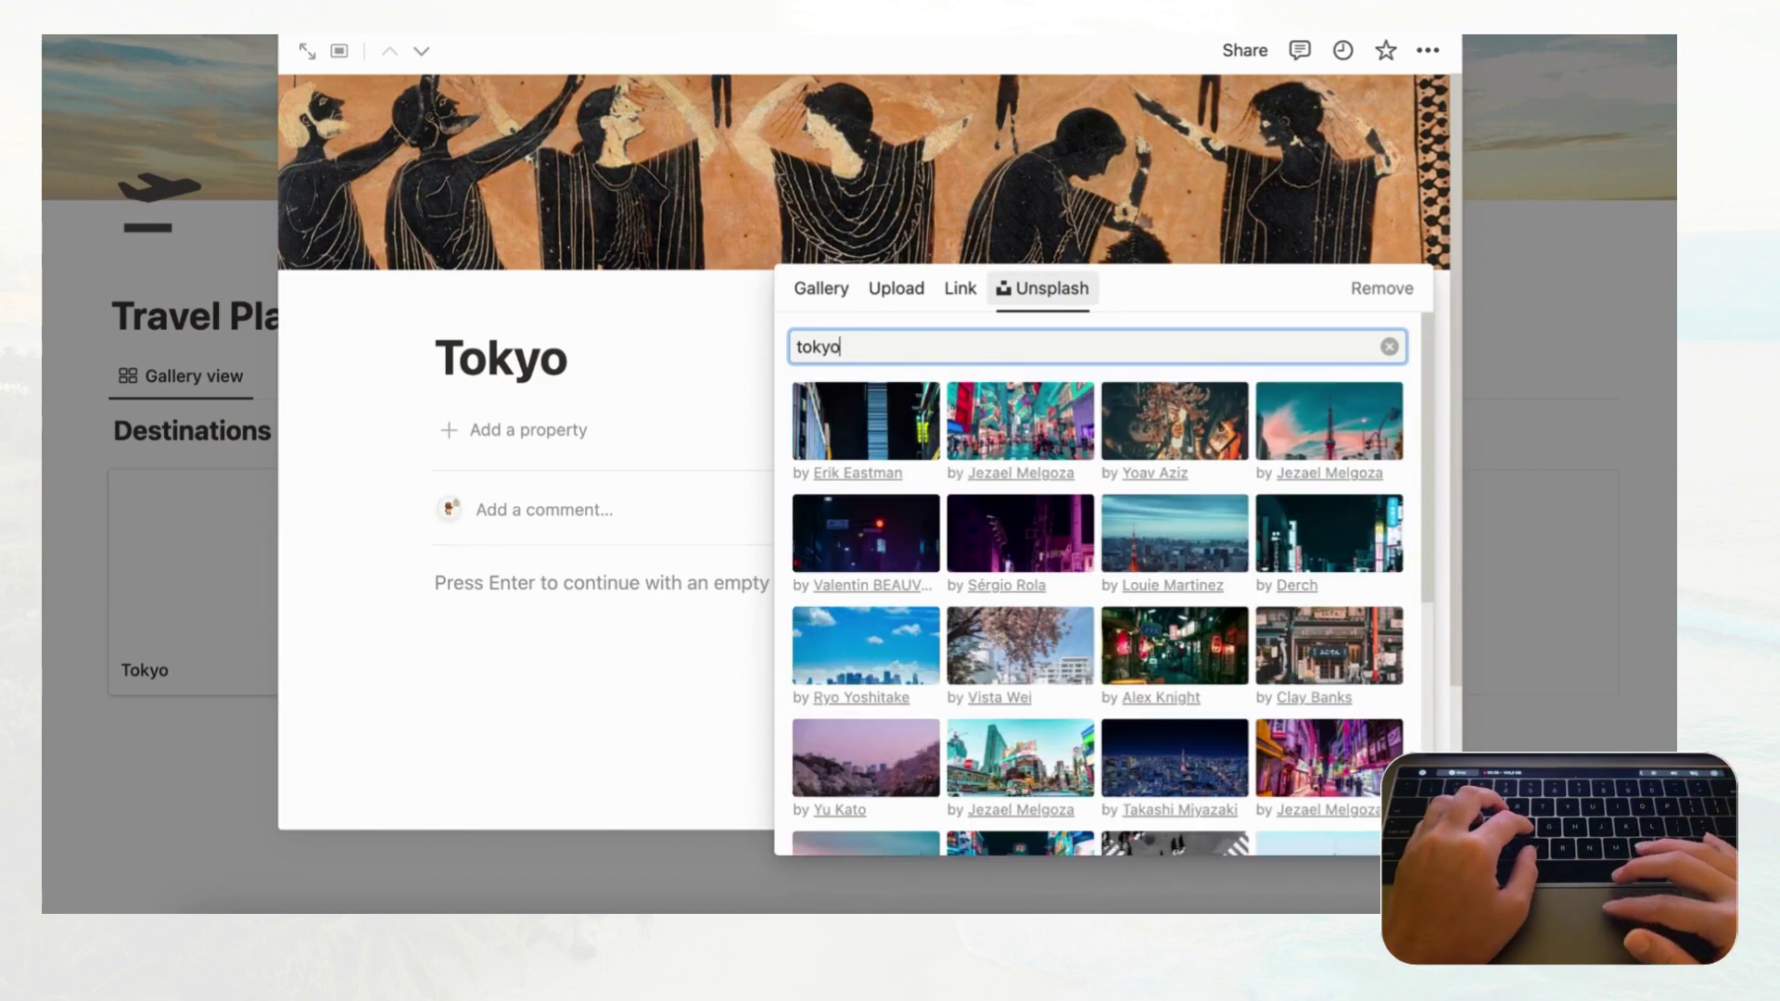
click(1312, 424)
click(1648, 243)
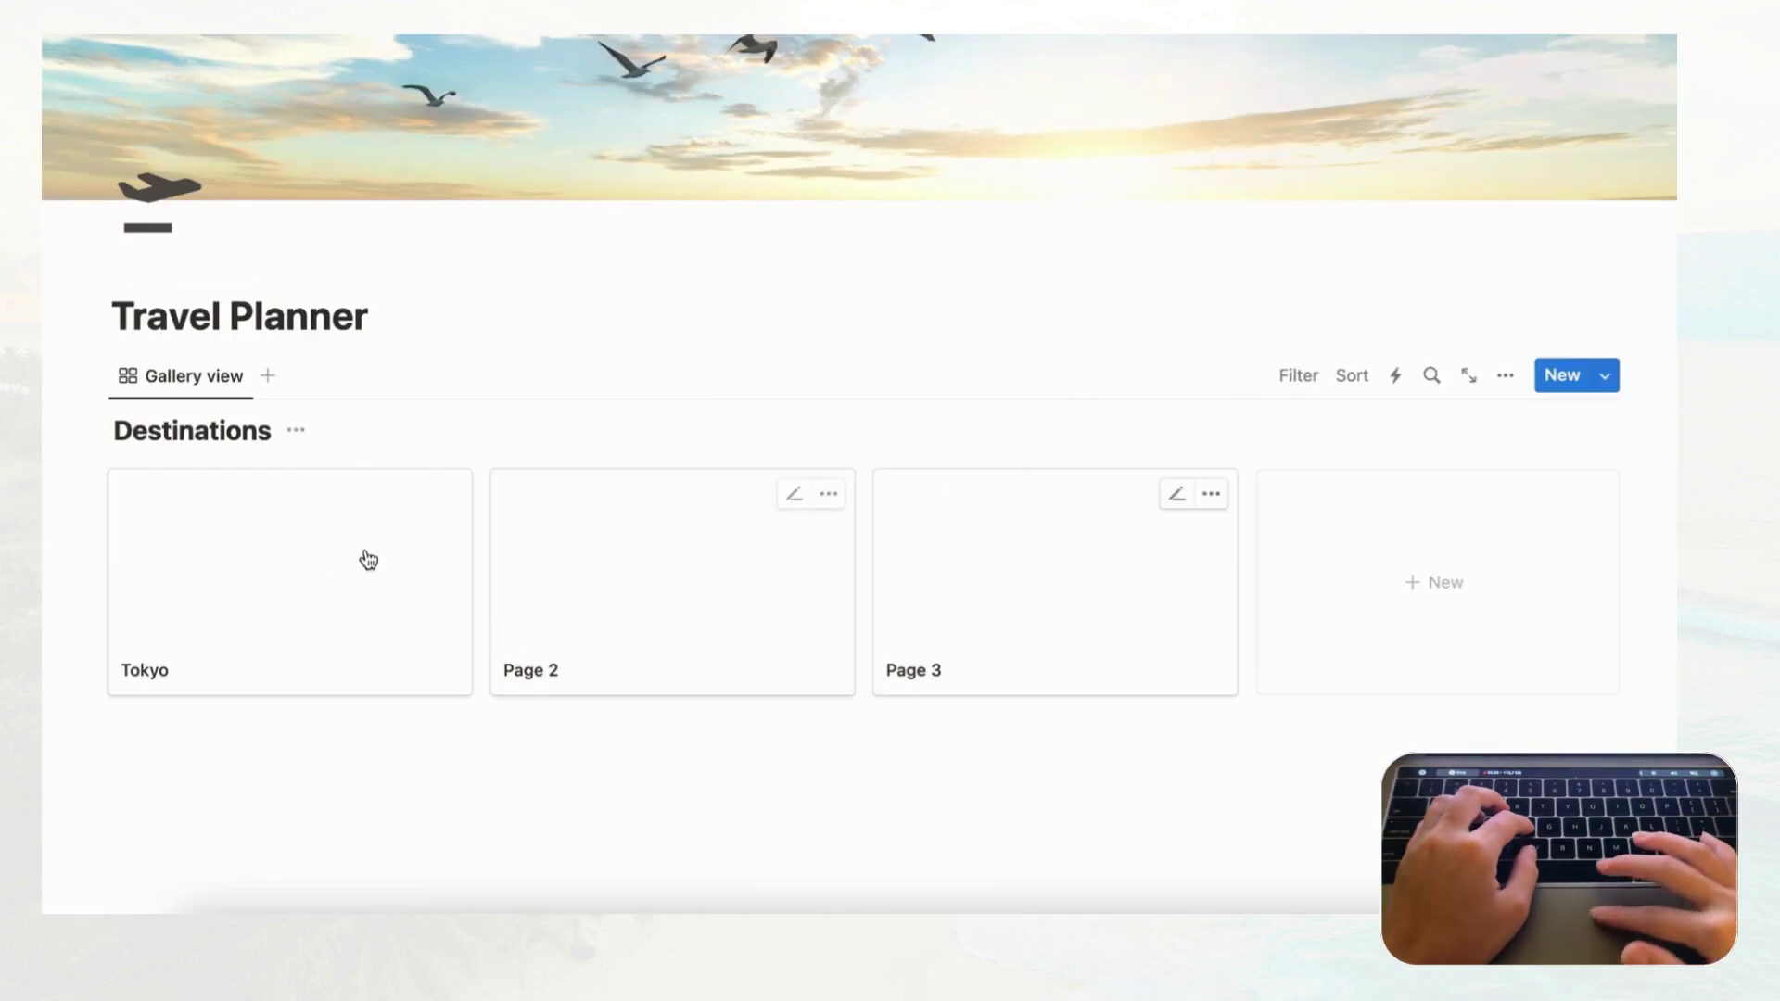
- Set the gallery layout's card preview to Page cover
click(1507, 380)
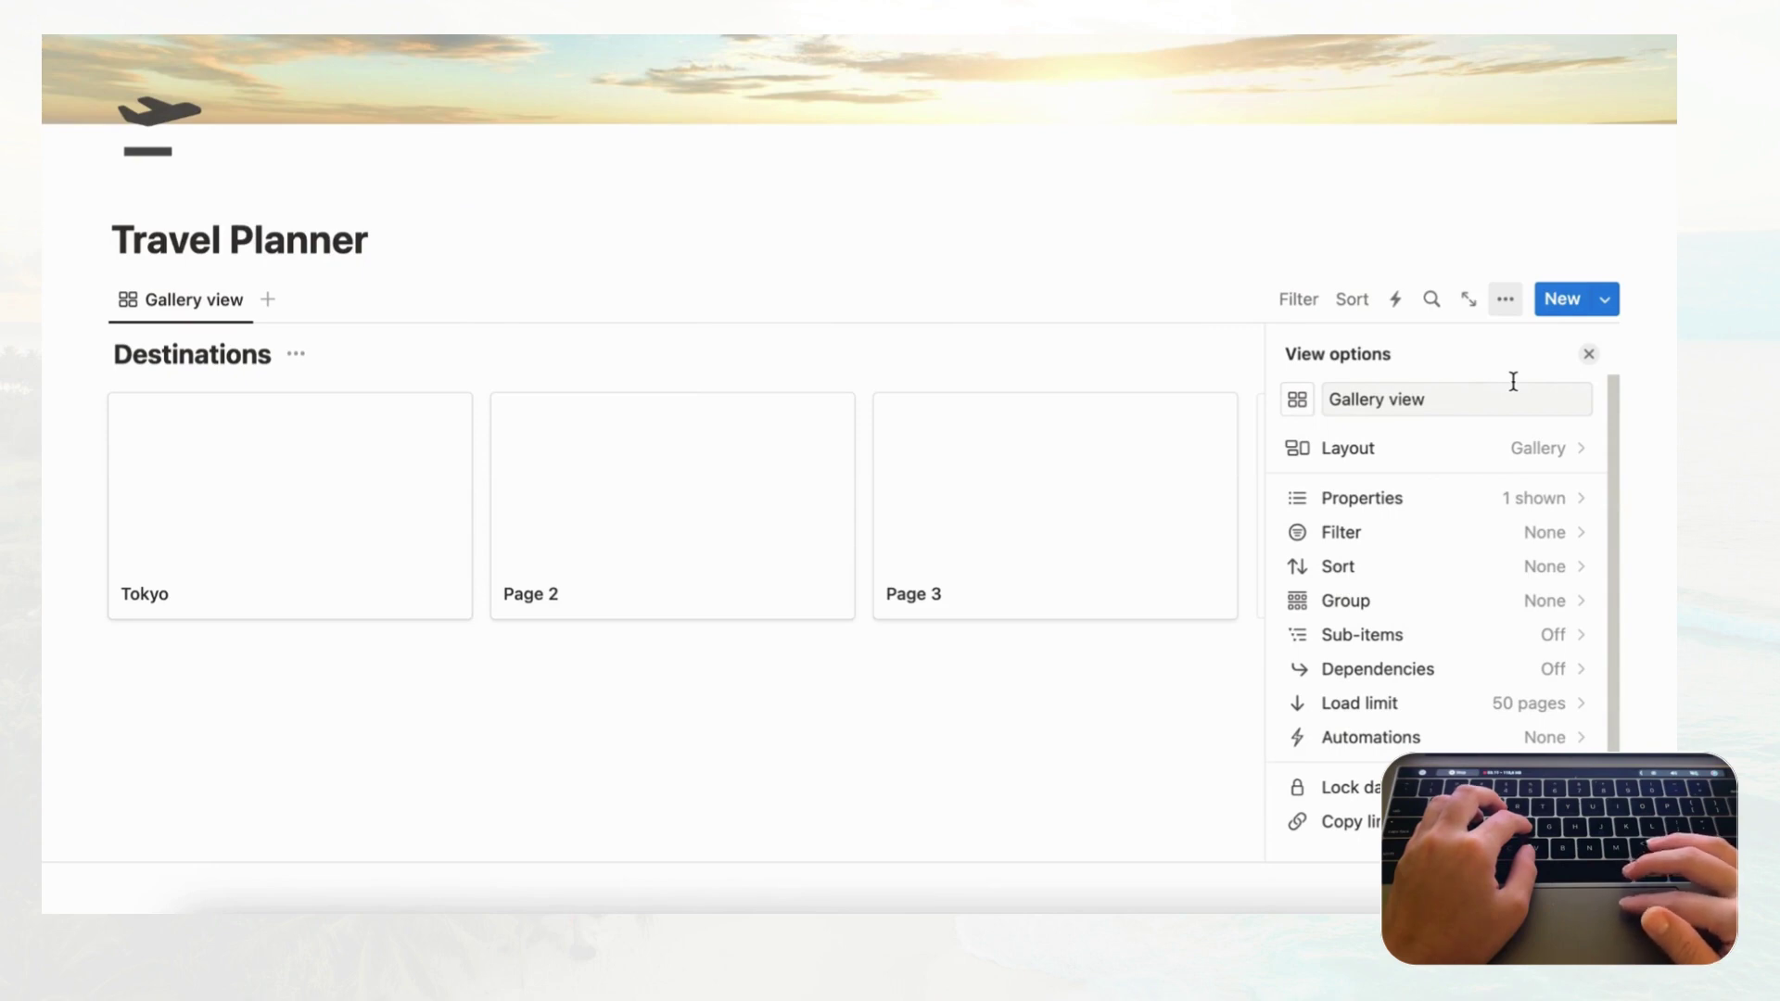
click(1502, 454)
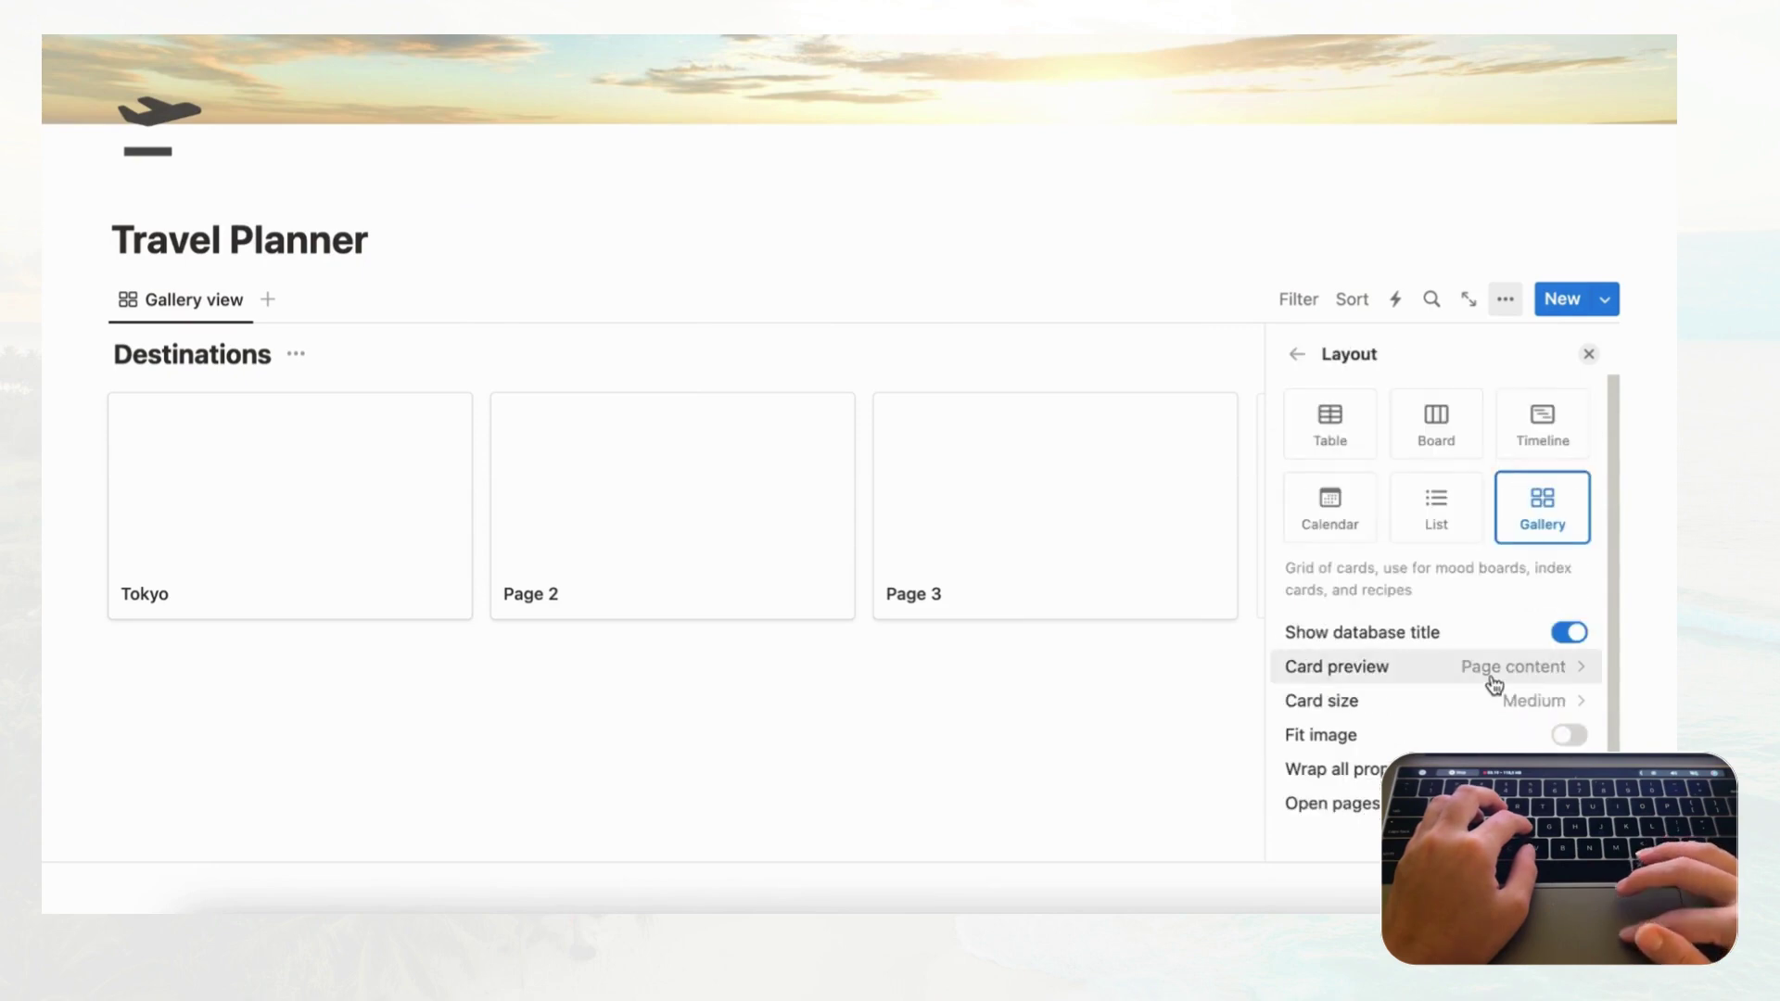
click(1529, 667)
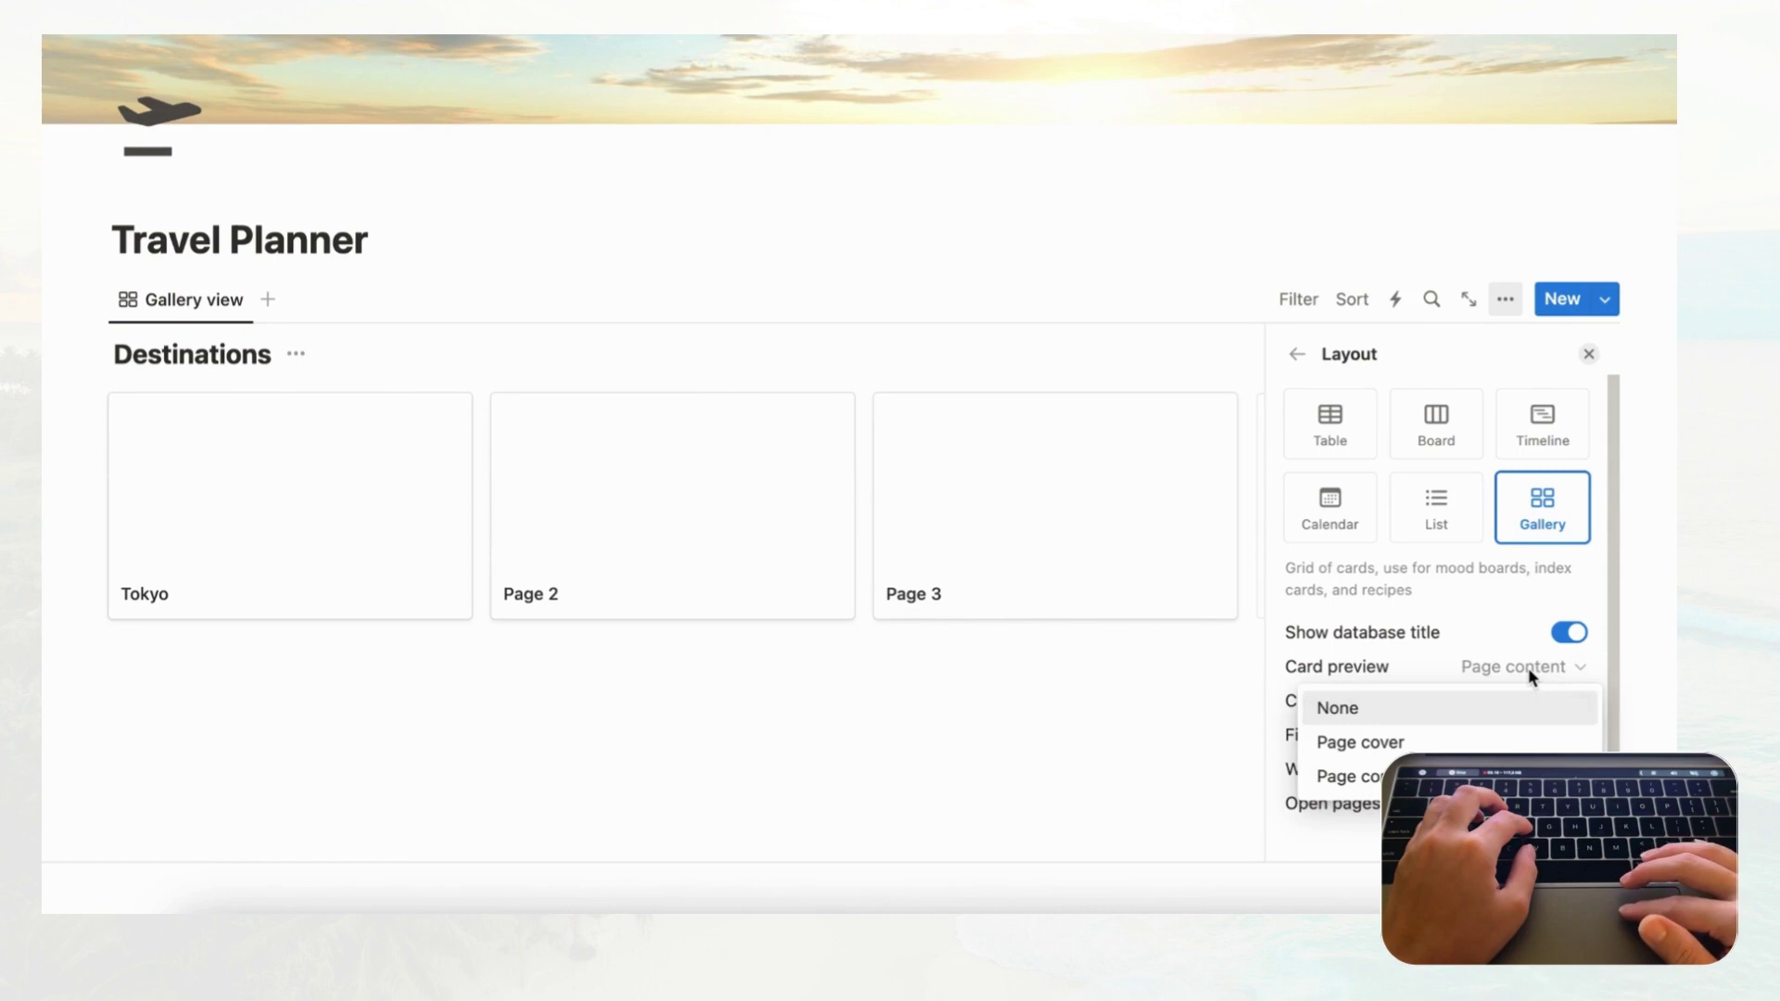
click(1511, 742)
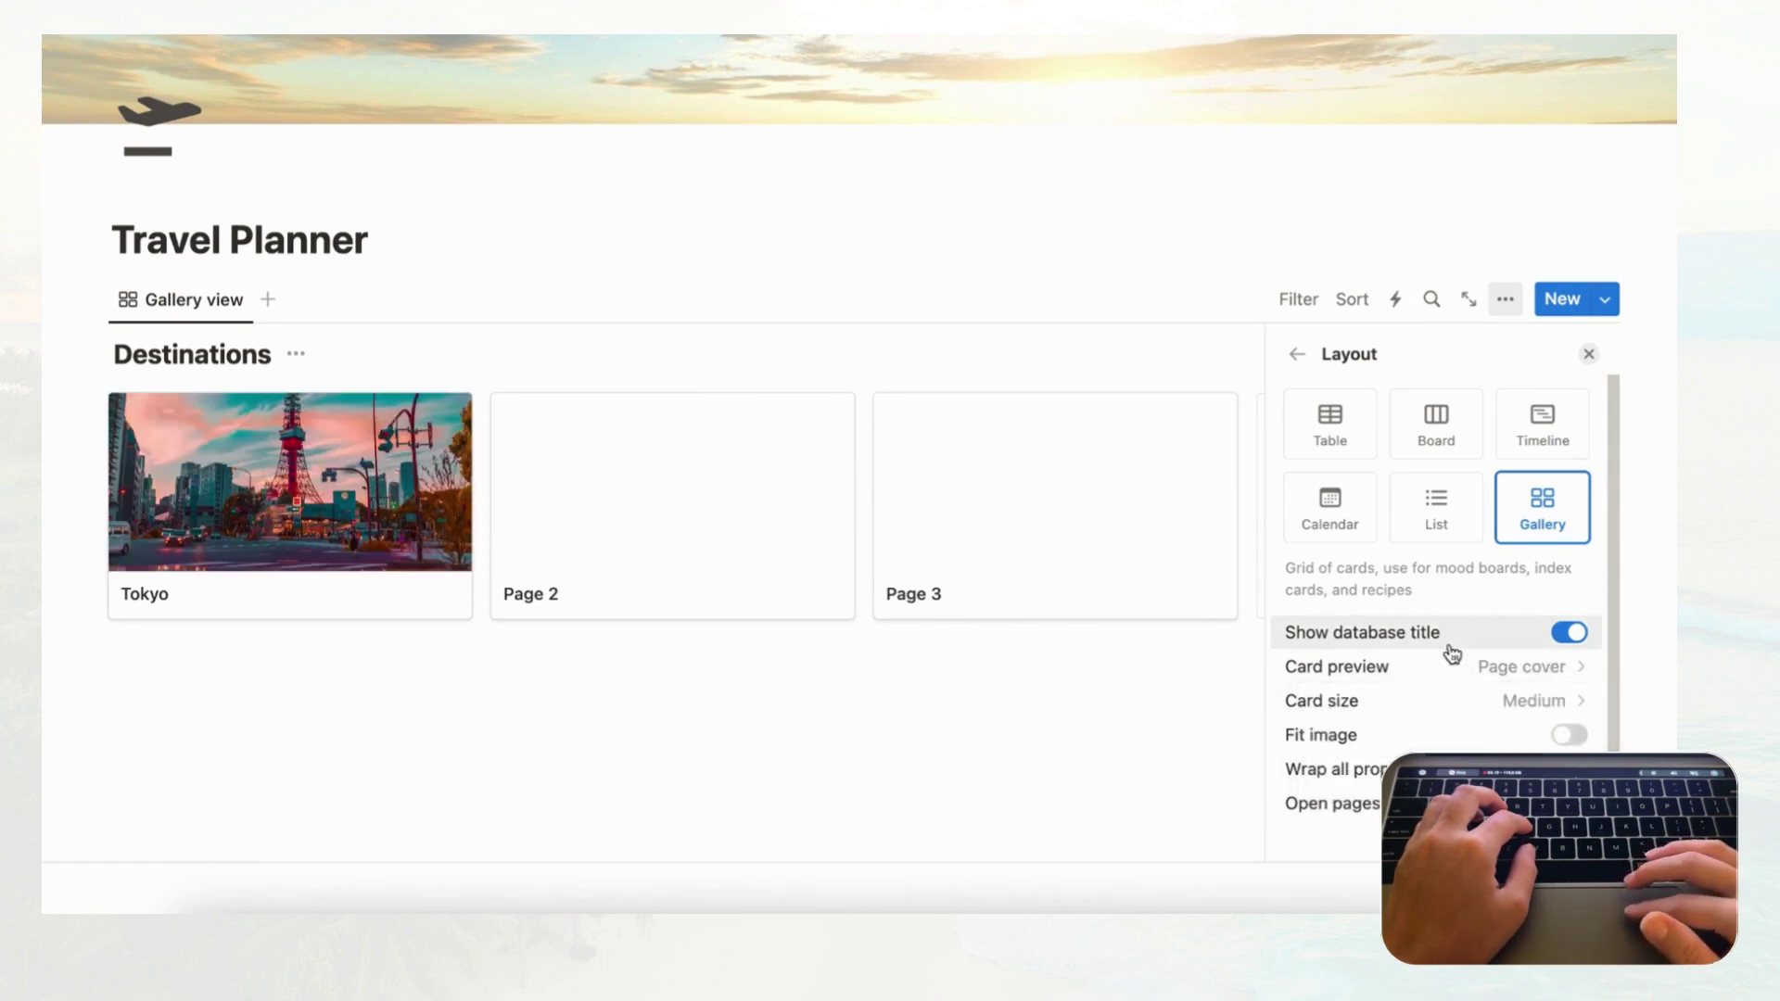
click(1589, 355)
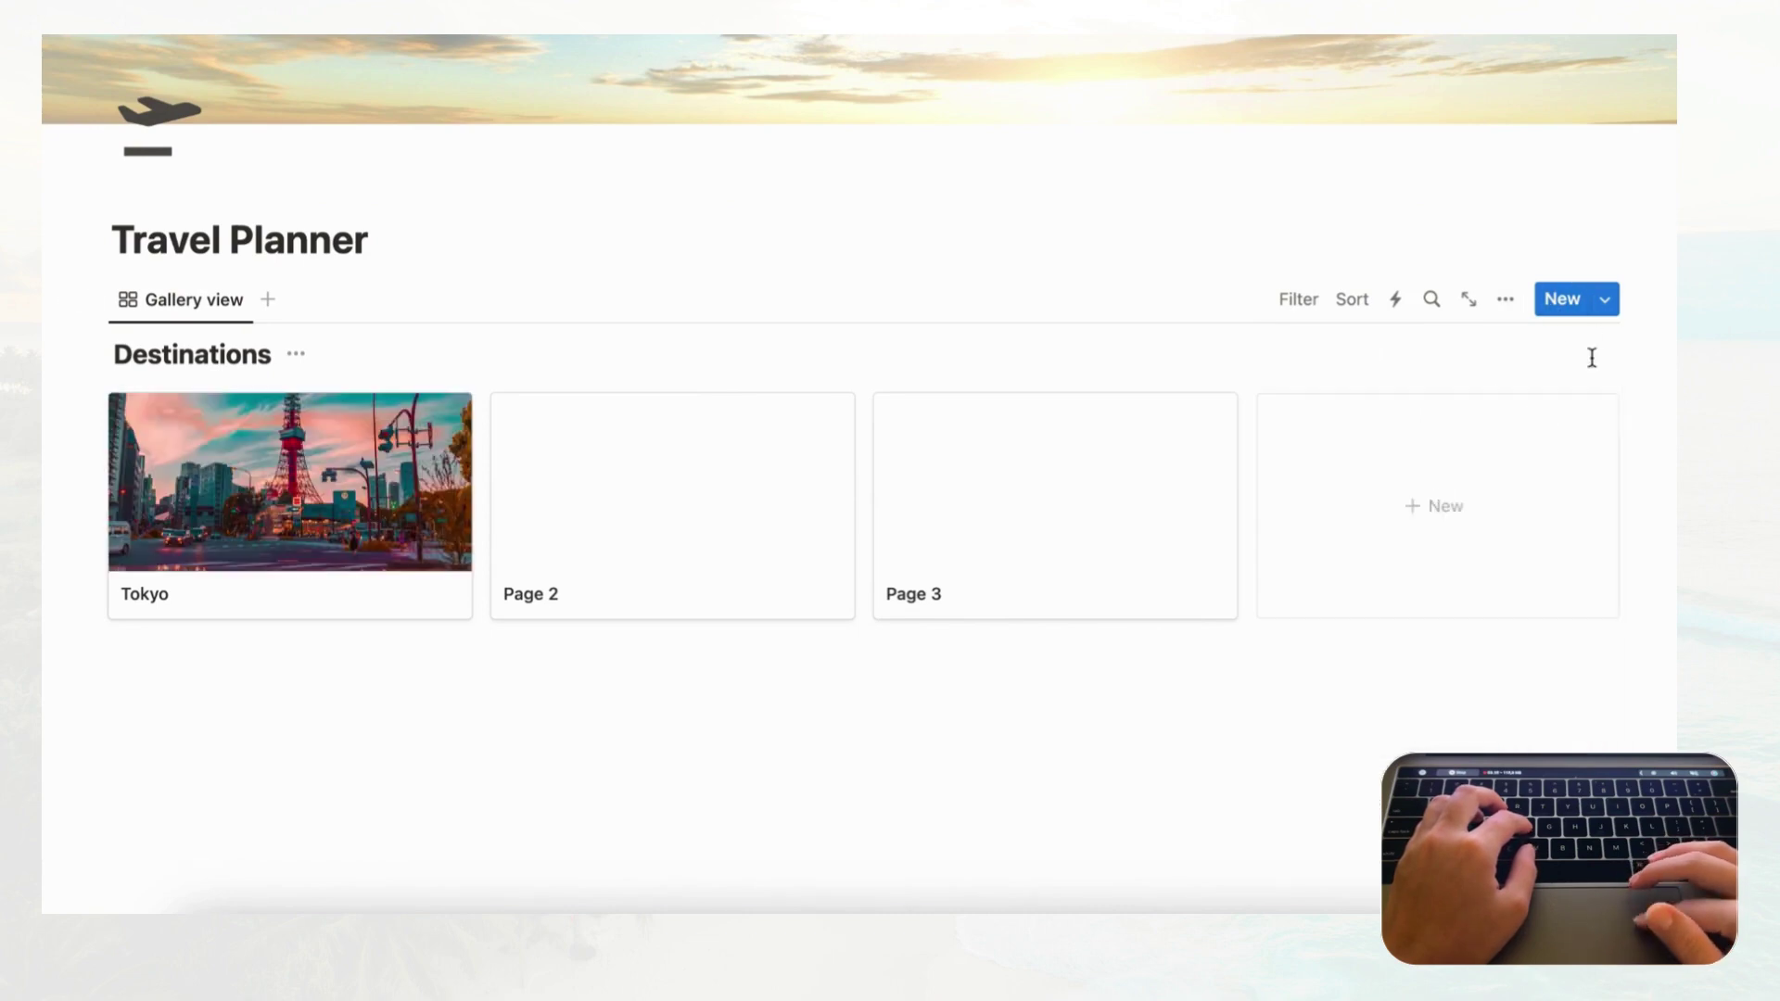
- Delete the blank Page 3 and Page 2 entries from the Destinations gallery
click(1210, 422)
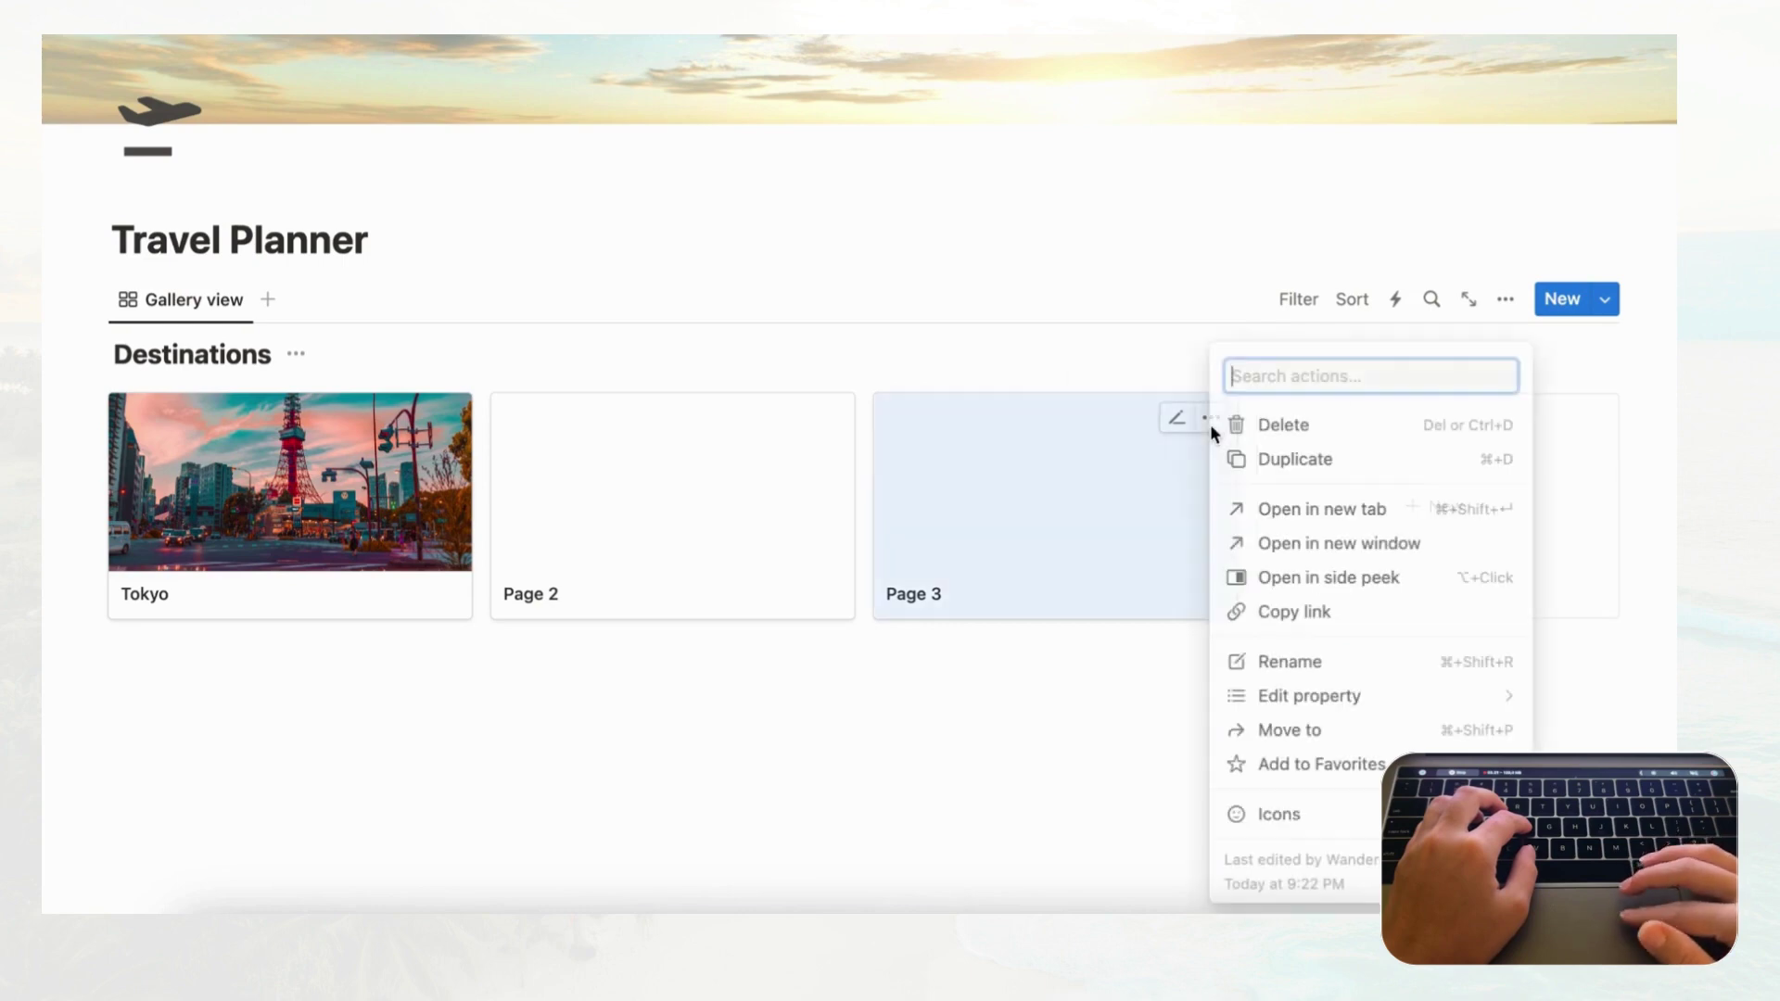
click(1283, 424)
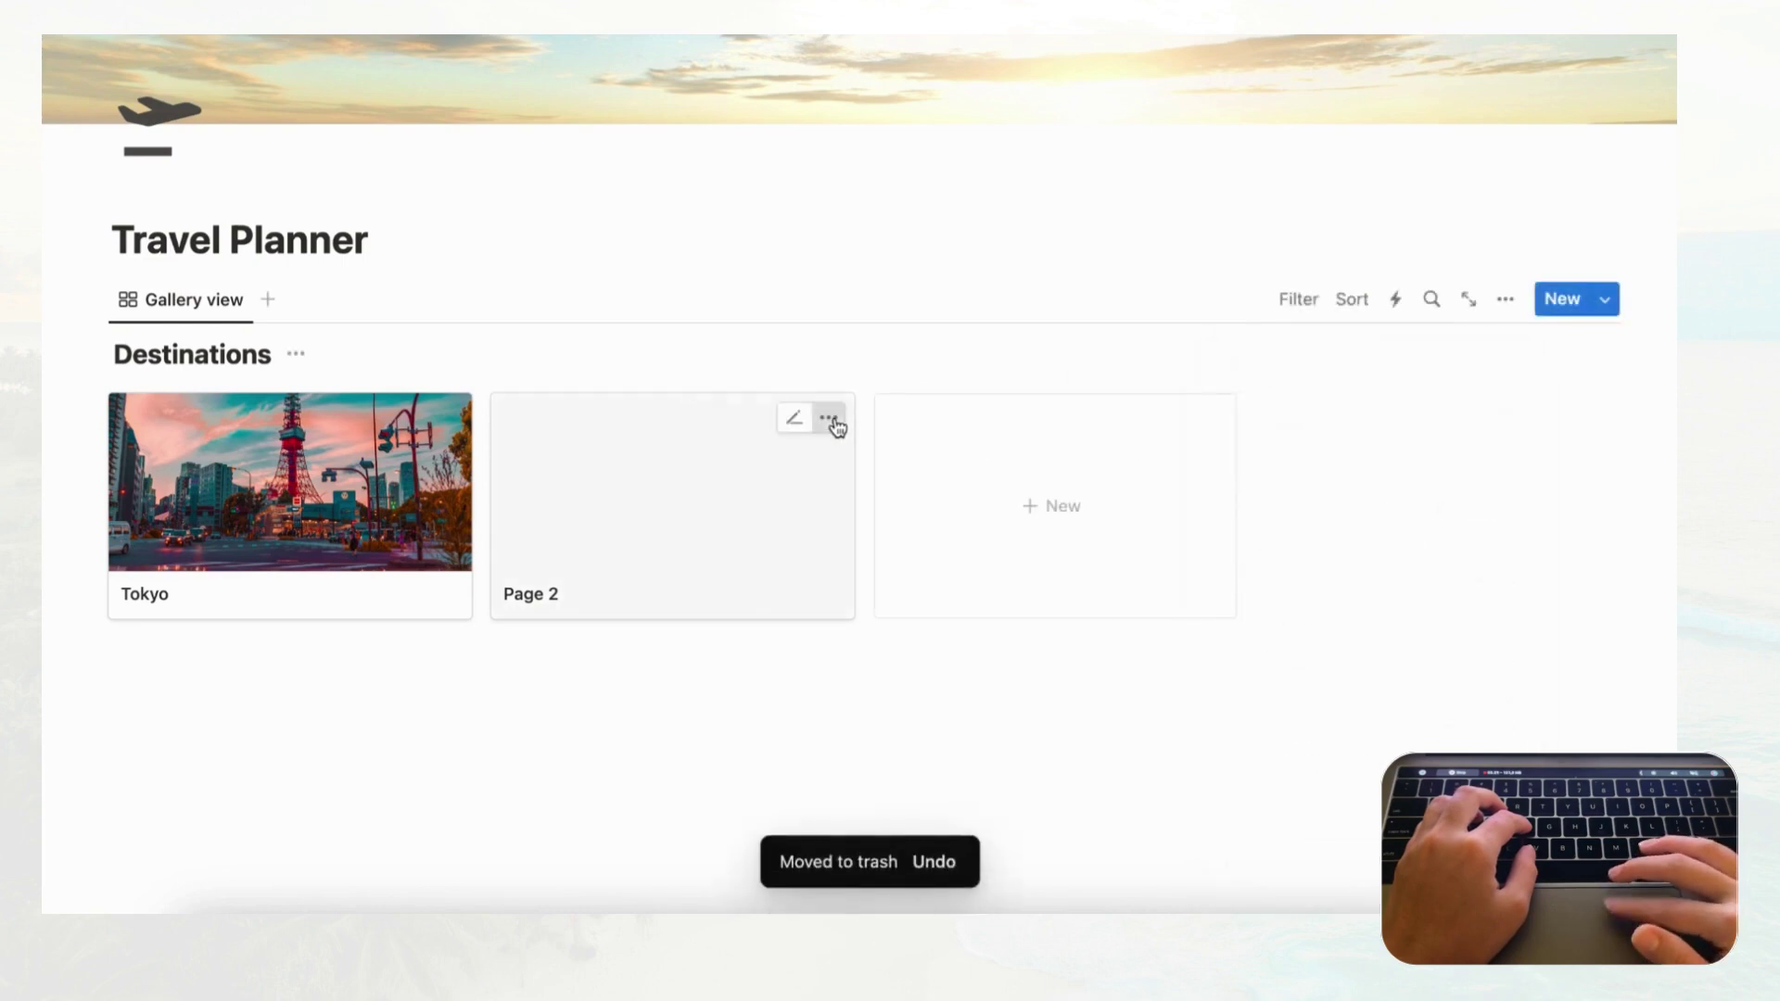
click(832, 420)
click(1012, 426)
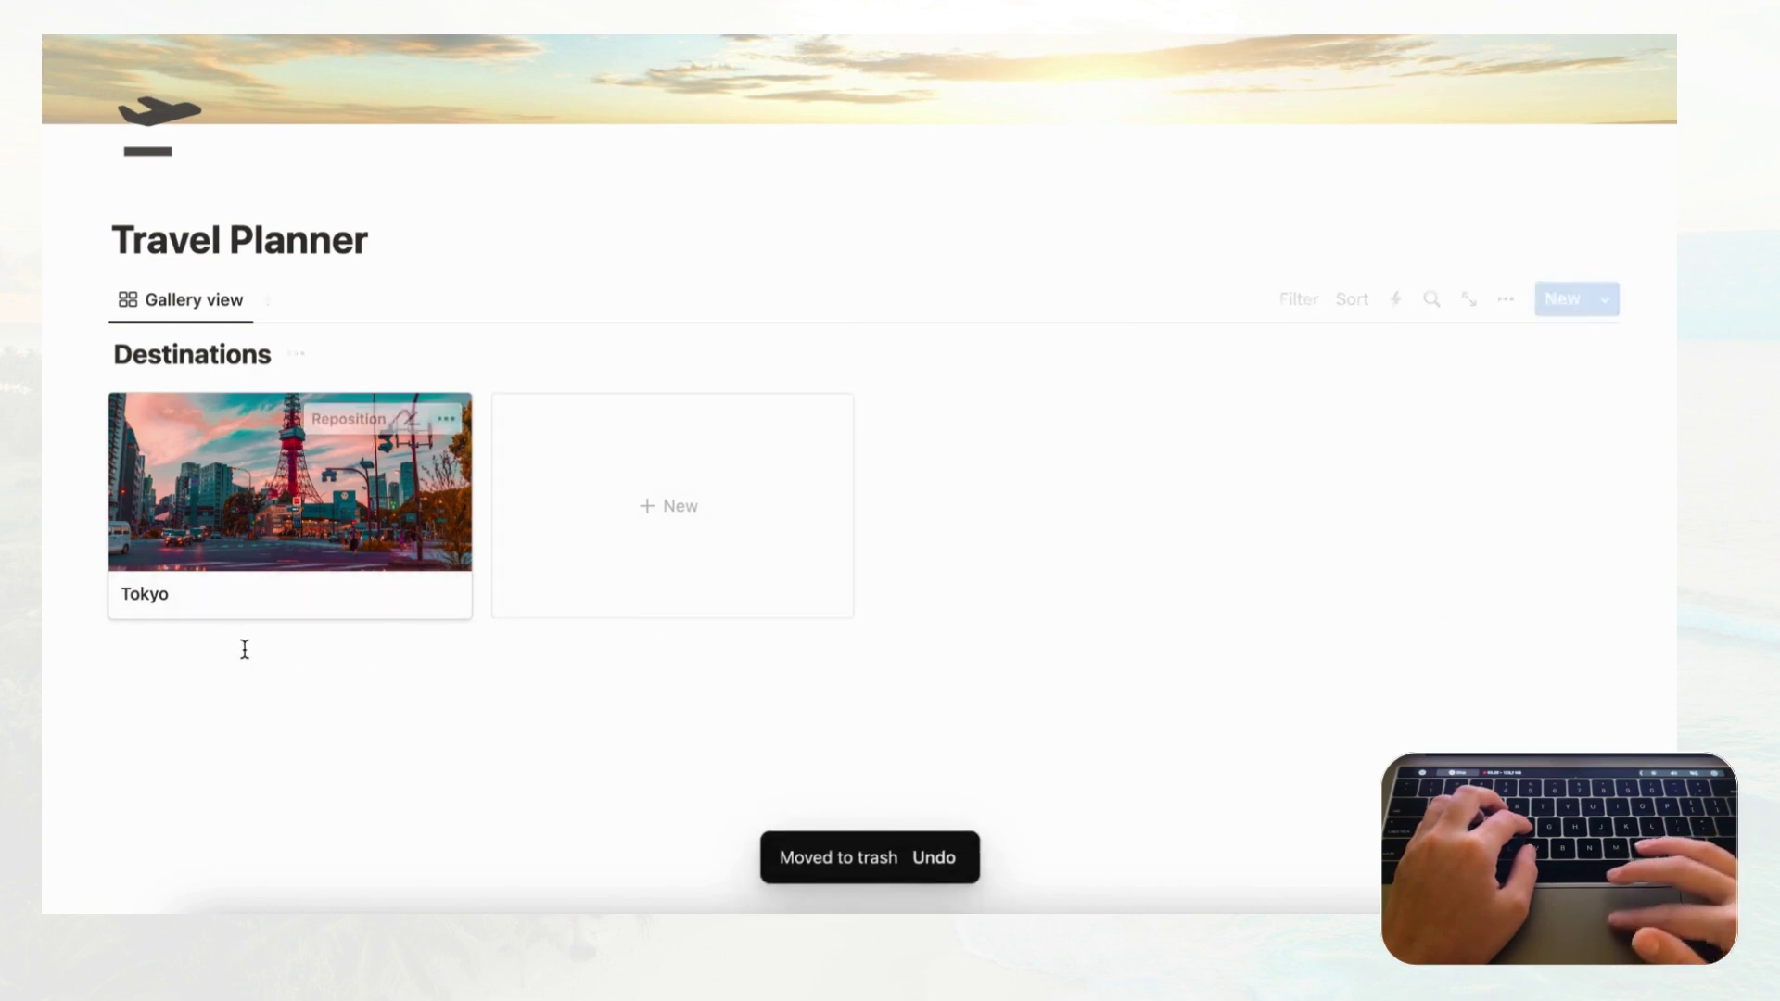
click(229, 692)
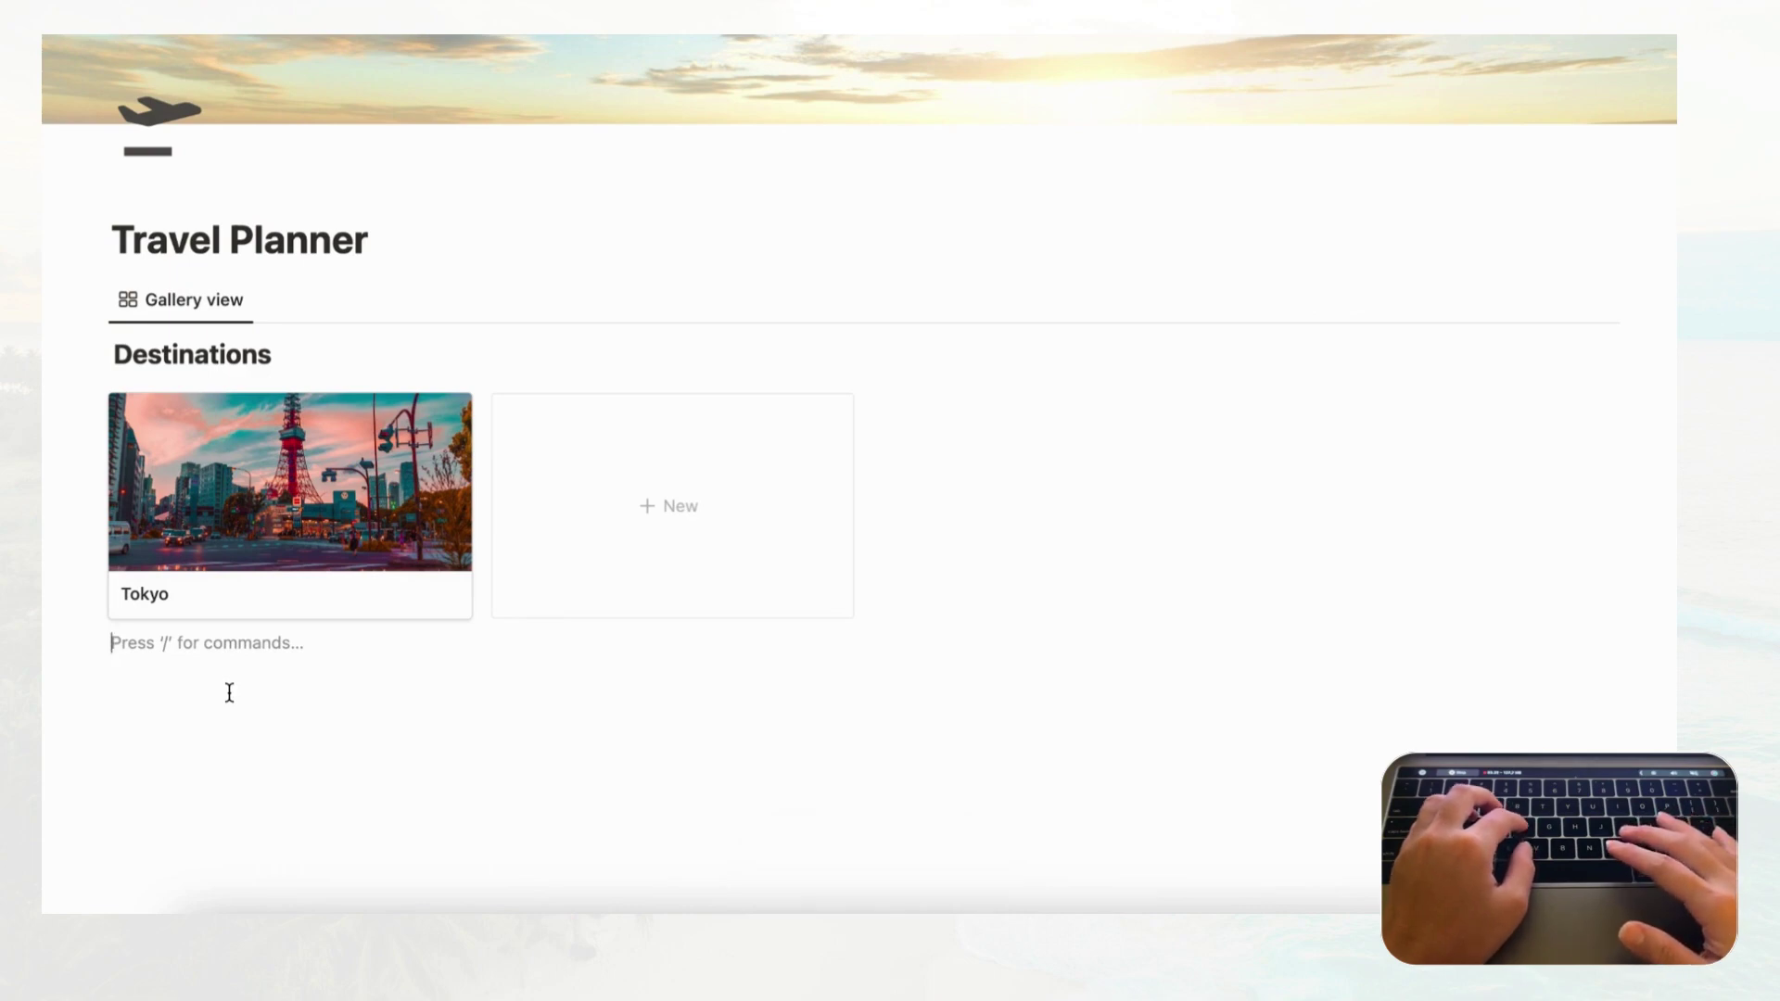
- Insert a new table database below the gallery titled Travel Itineraries
key(Return)
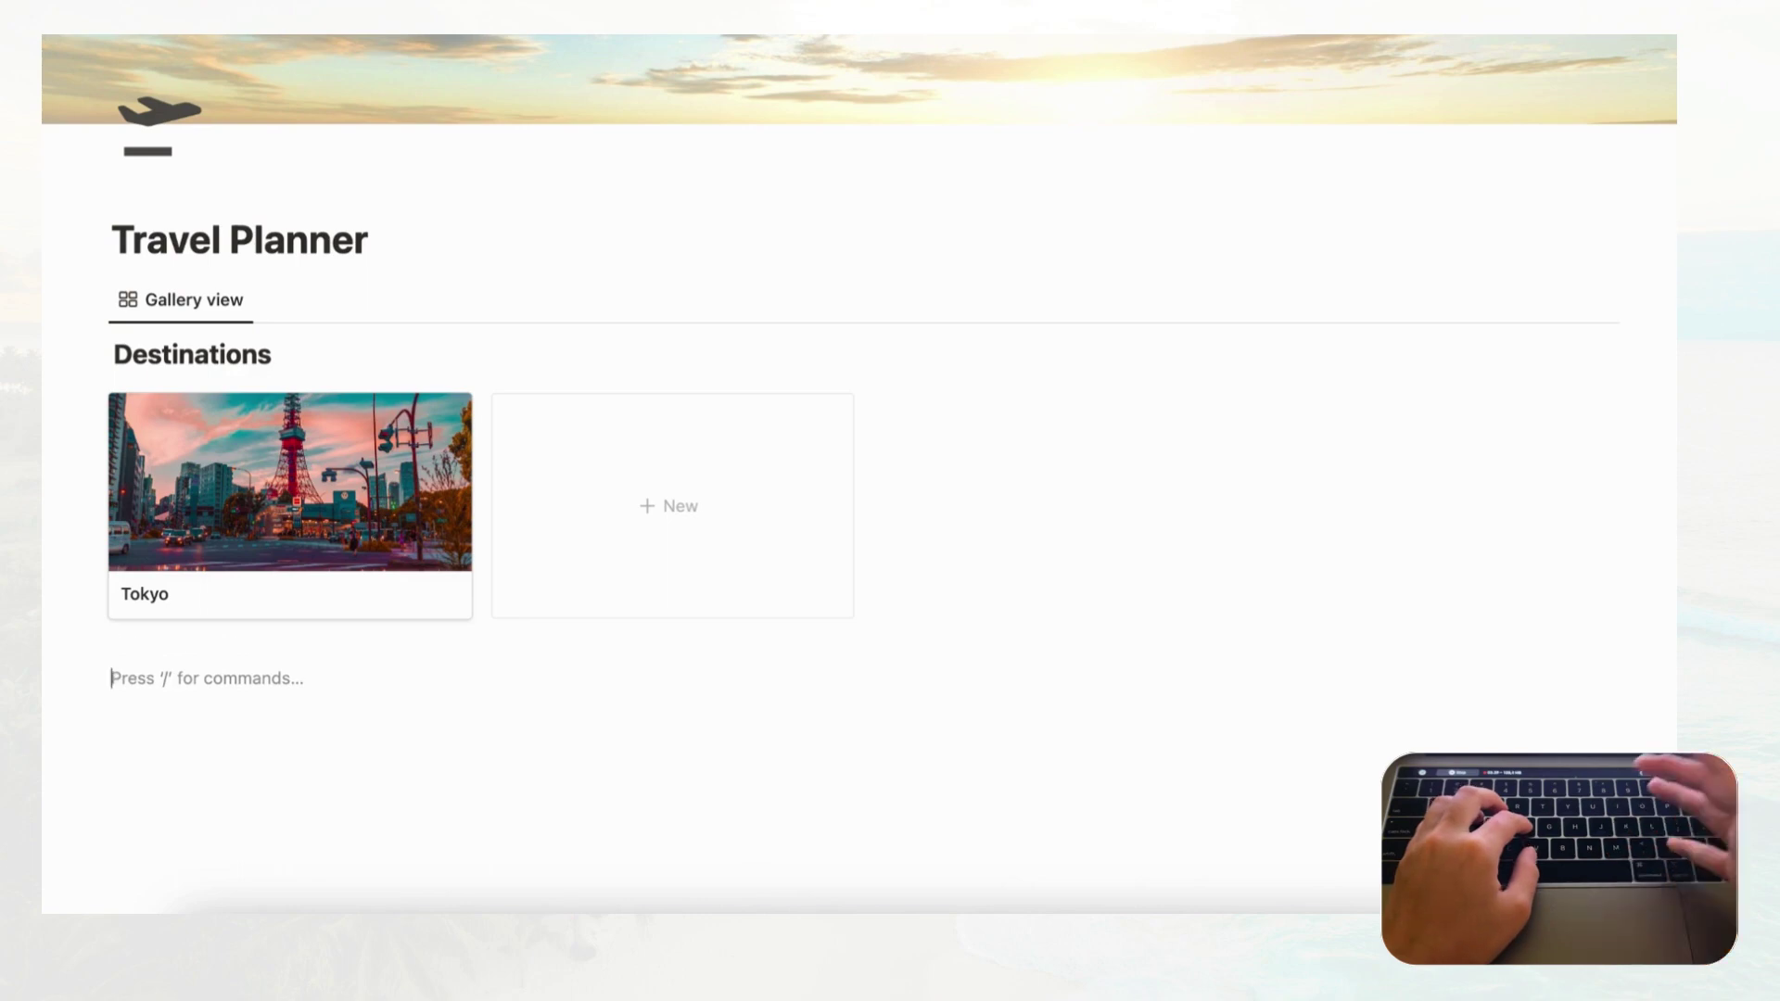
text(/database)
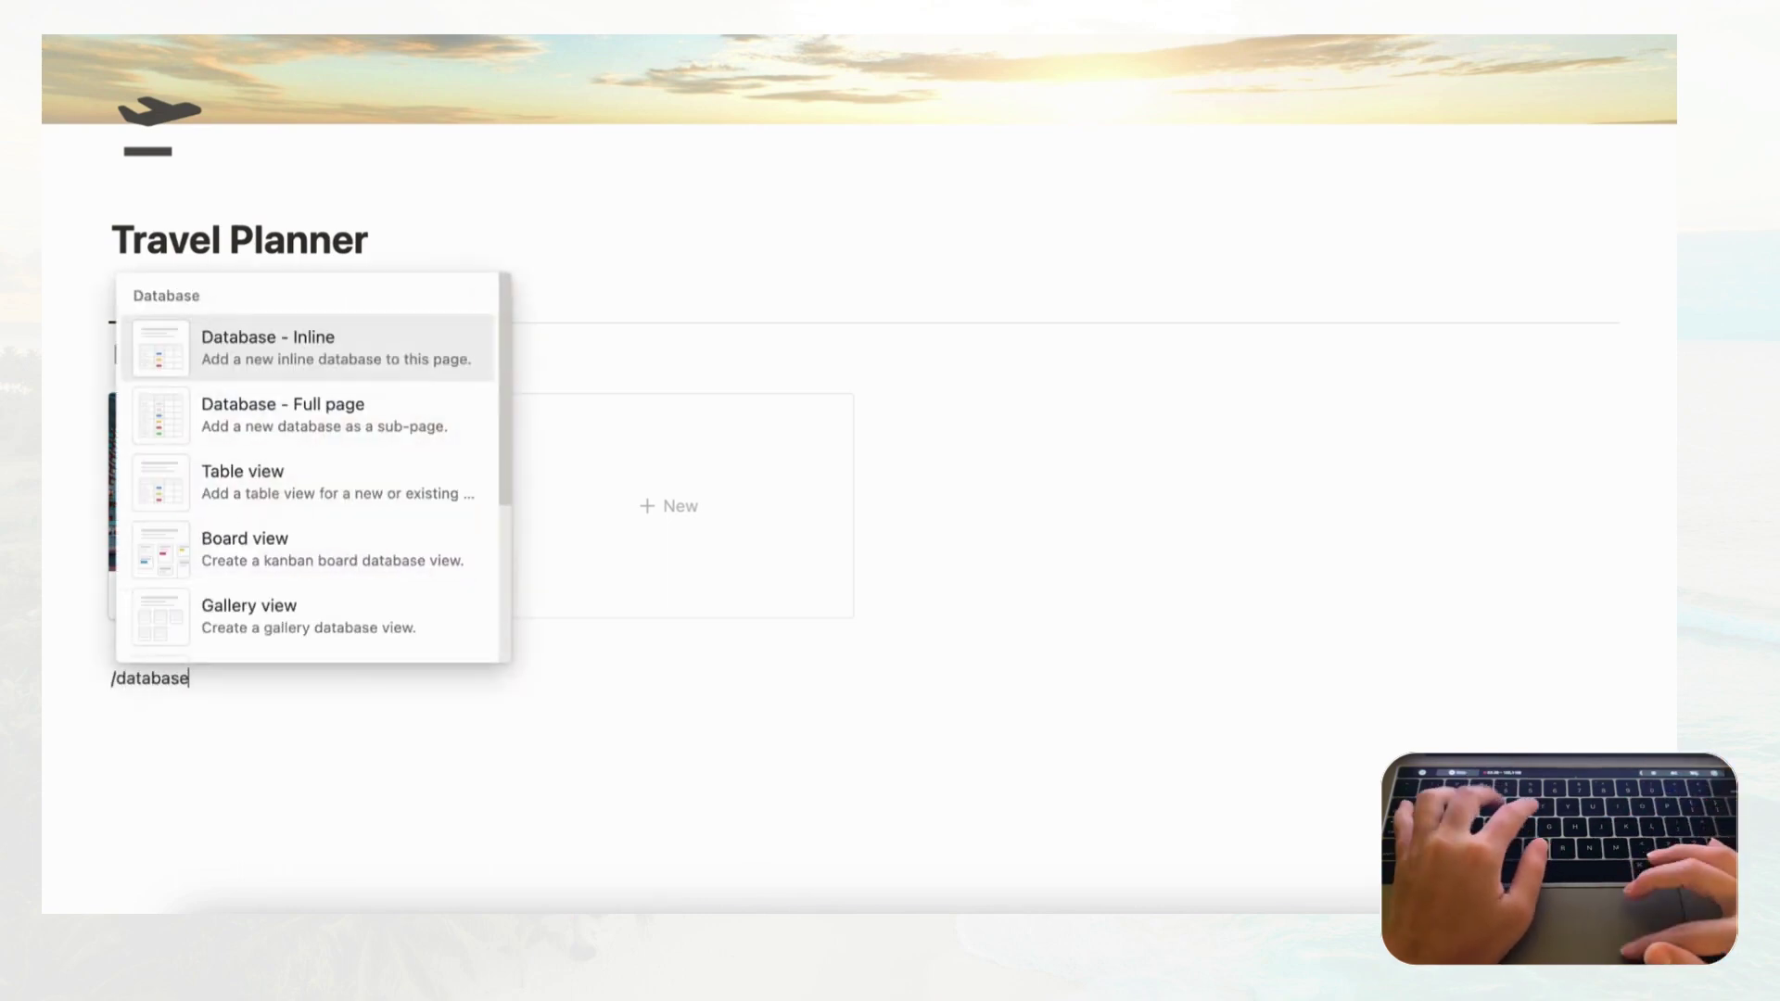
click(287, 501)
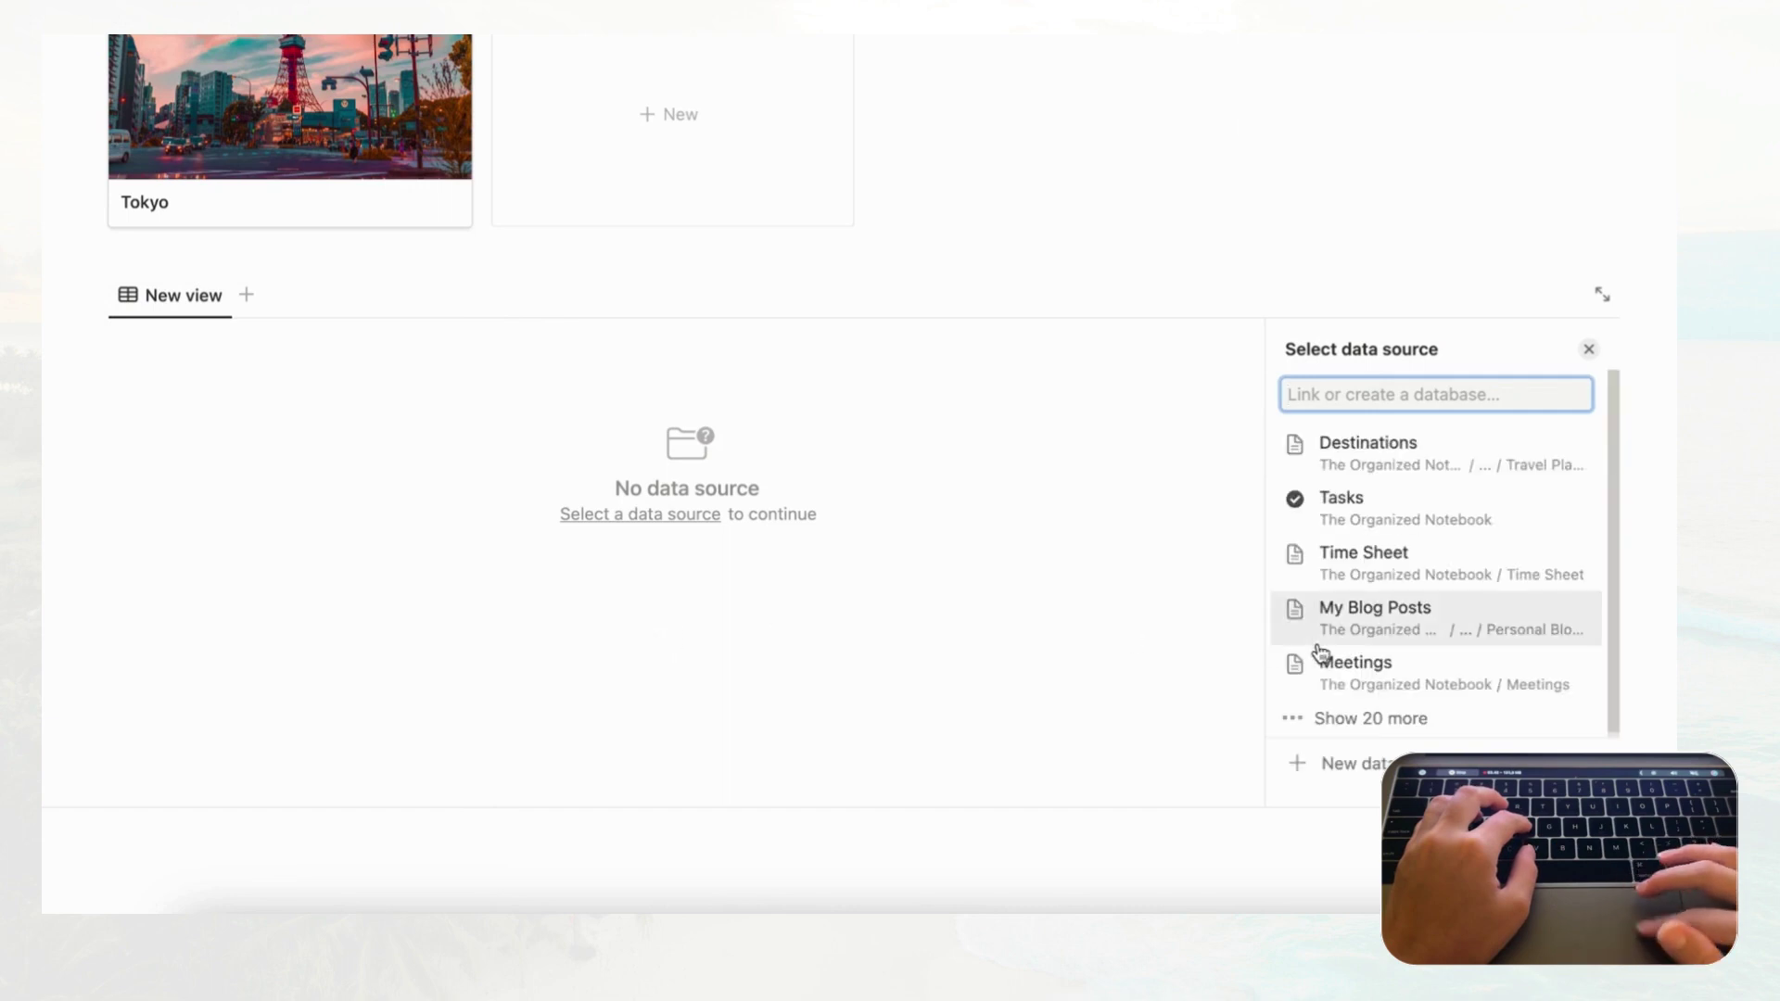
click(1359, 768)
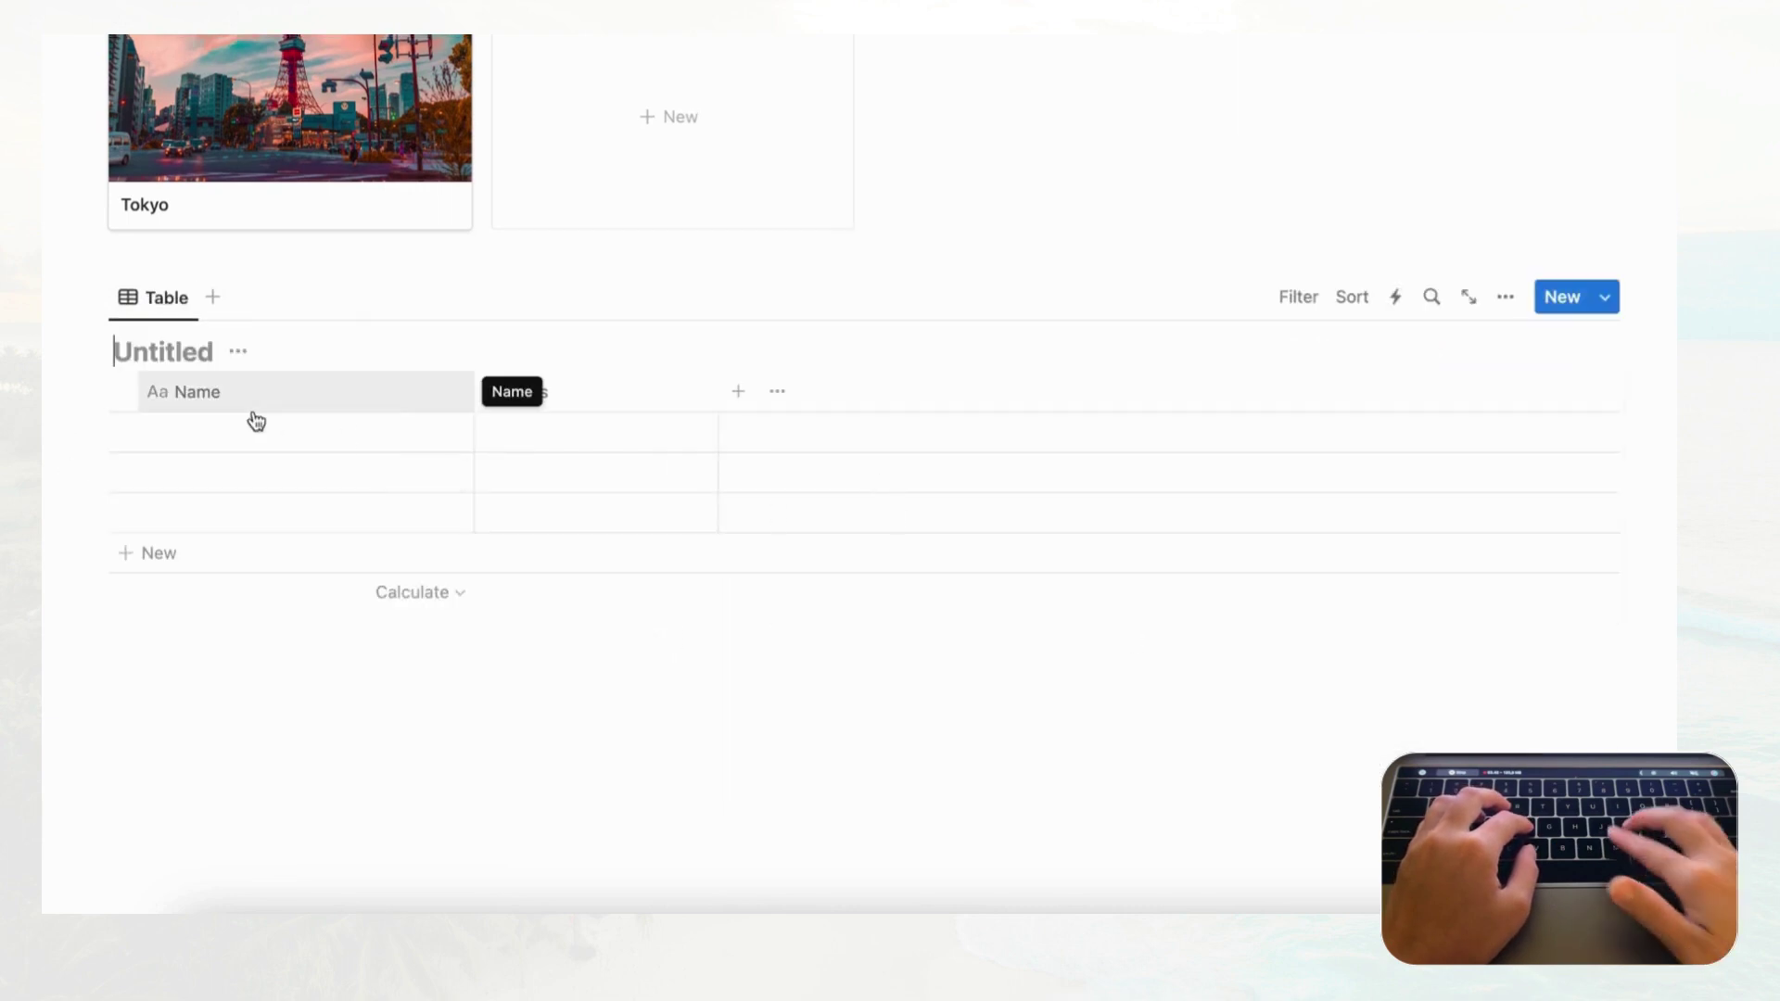
text(Travel It)
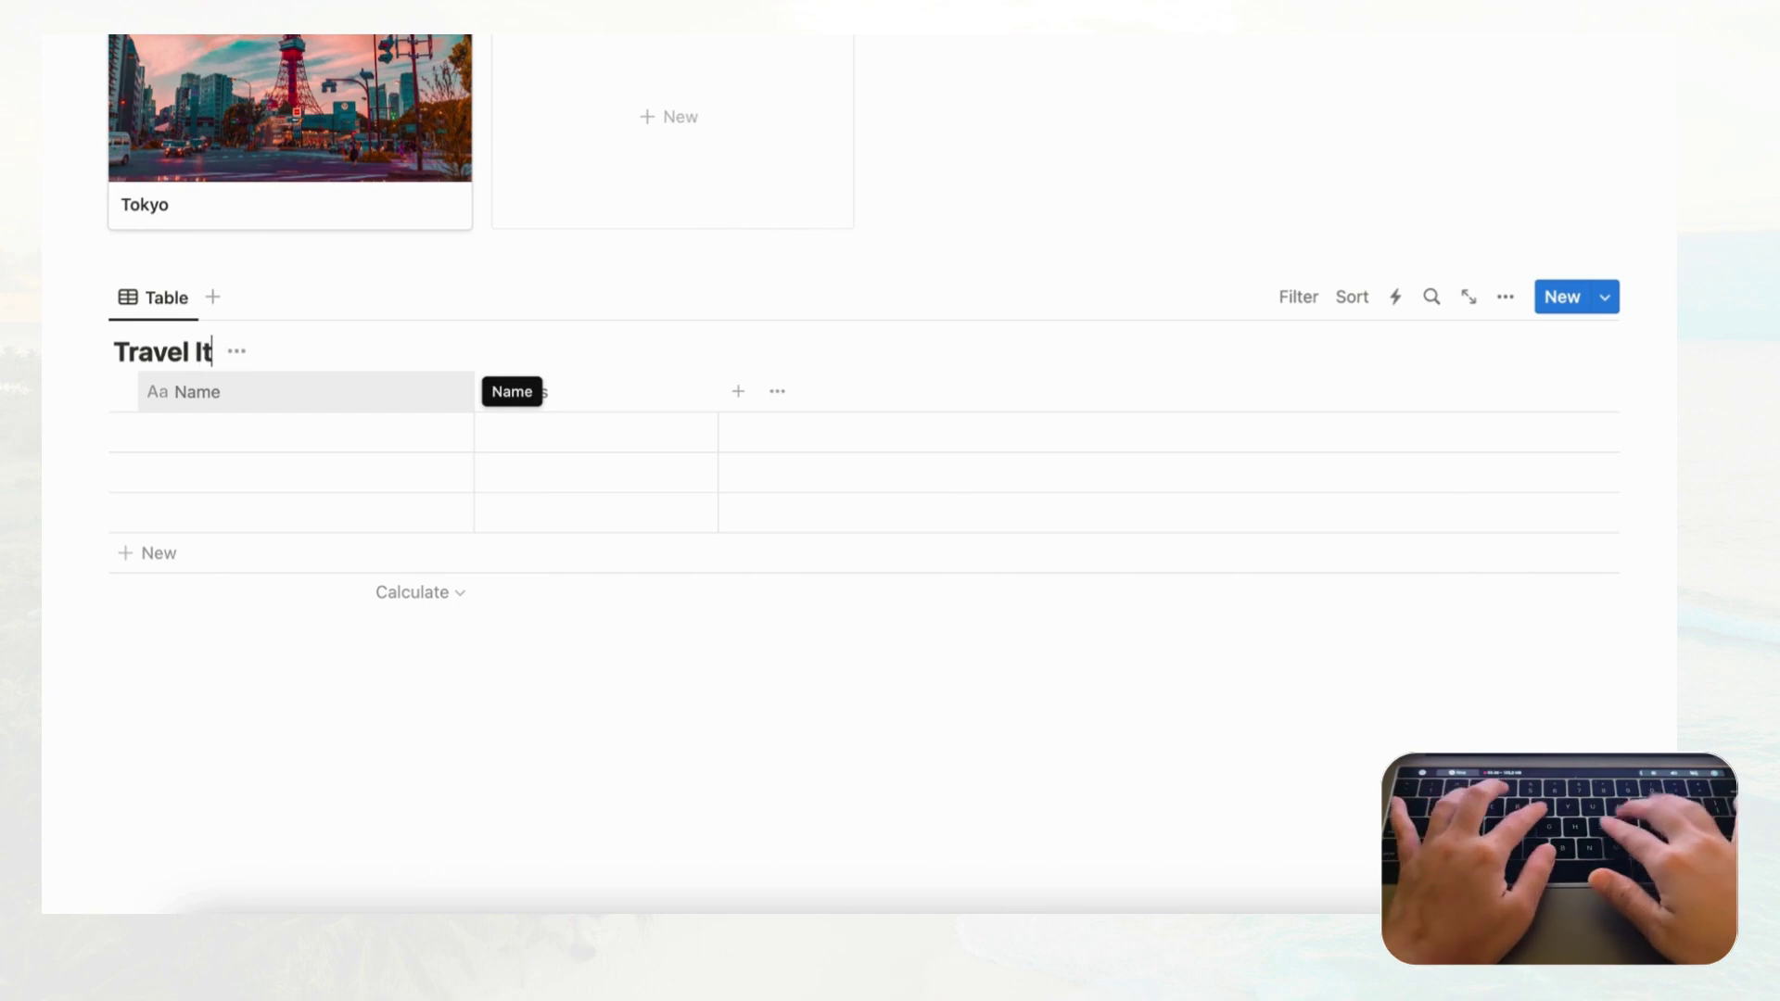
text(ineraries)
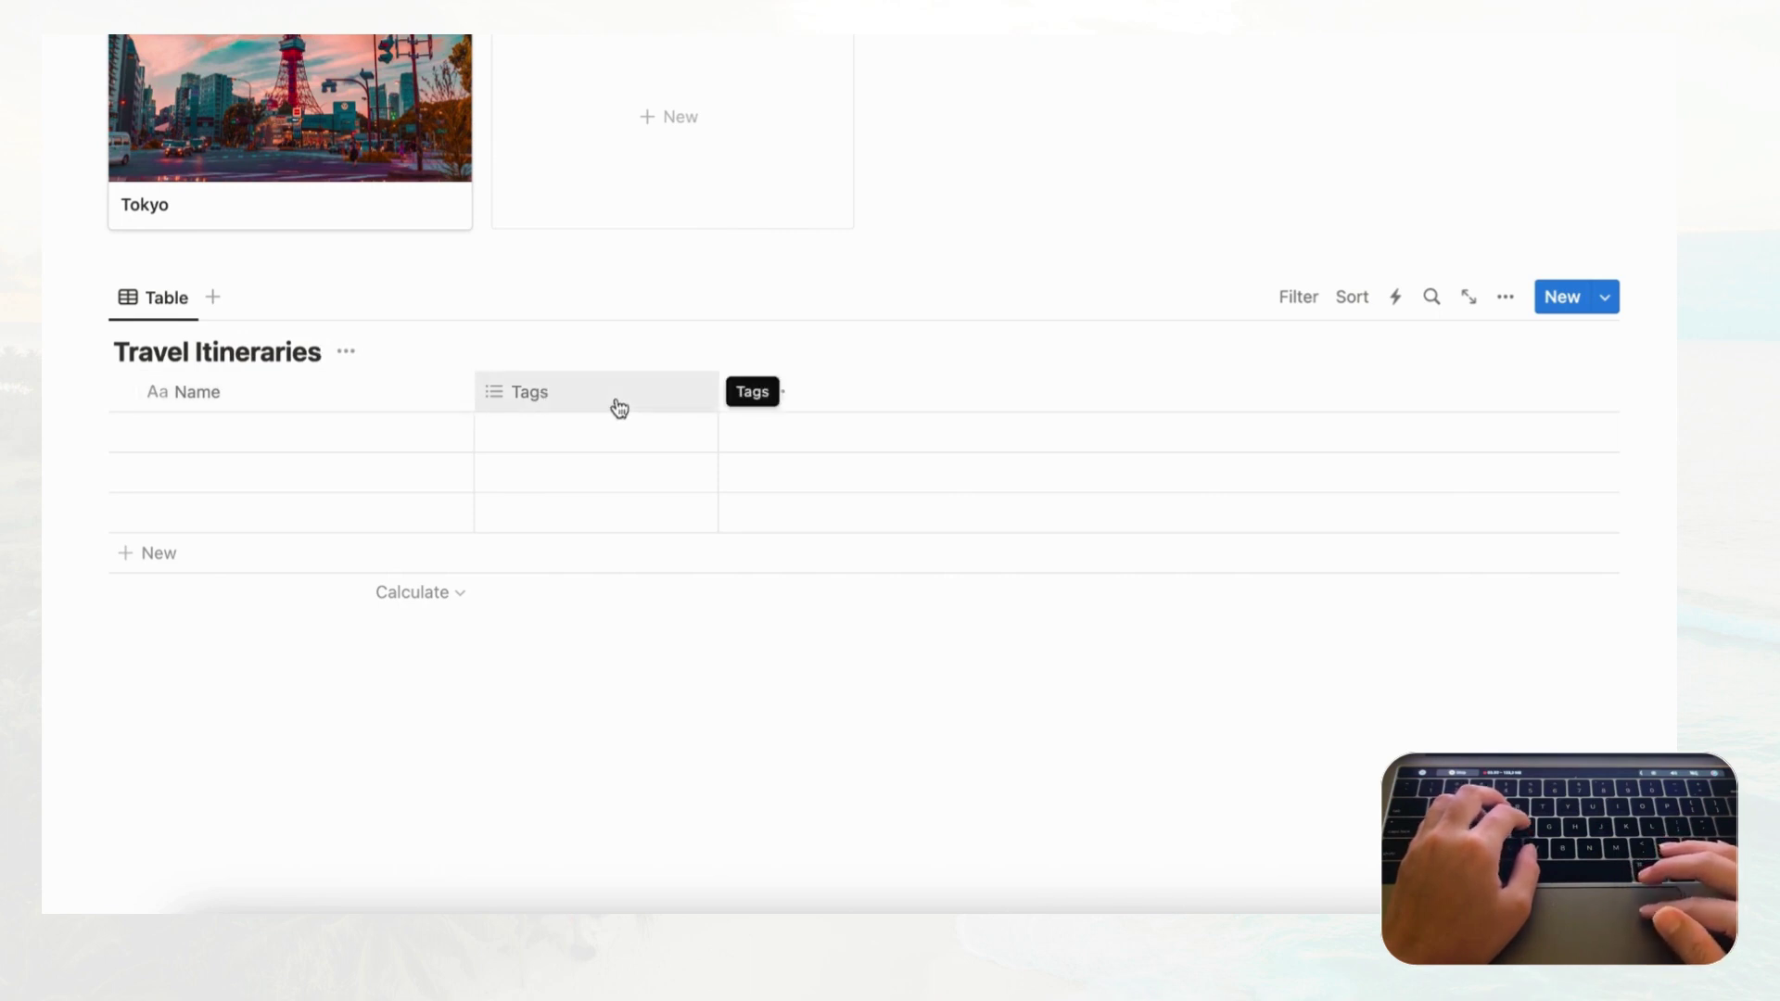
- Name the table's first row 'Tokyo 5 day trip'
mouse_move(449, 437)
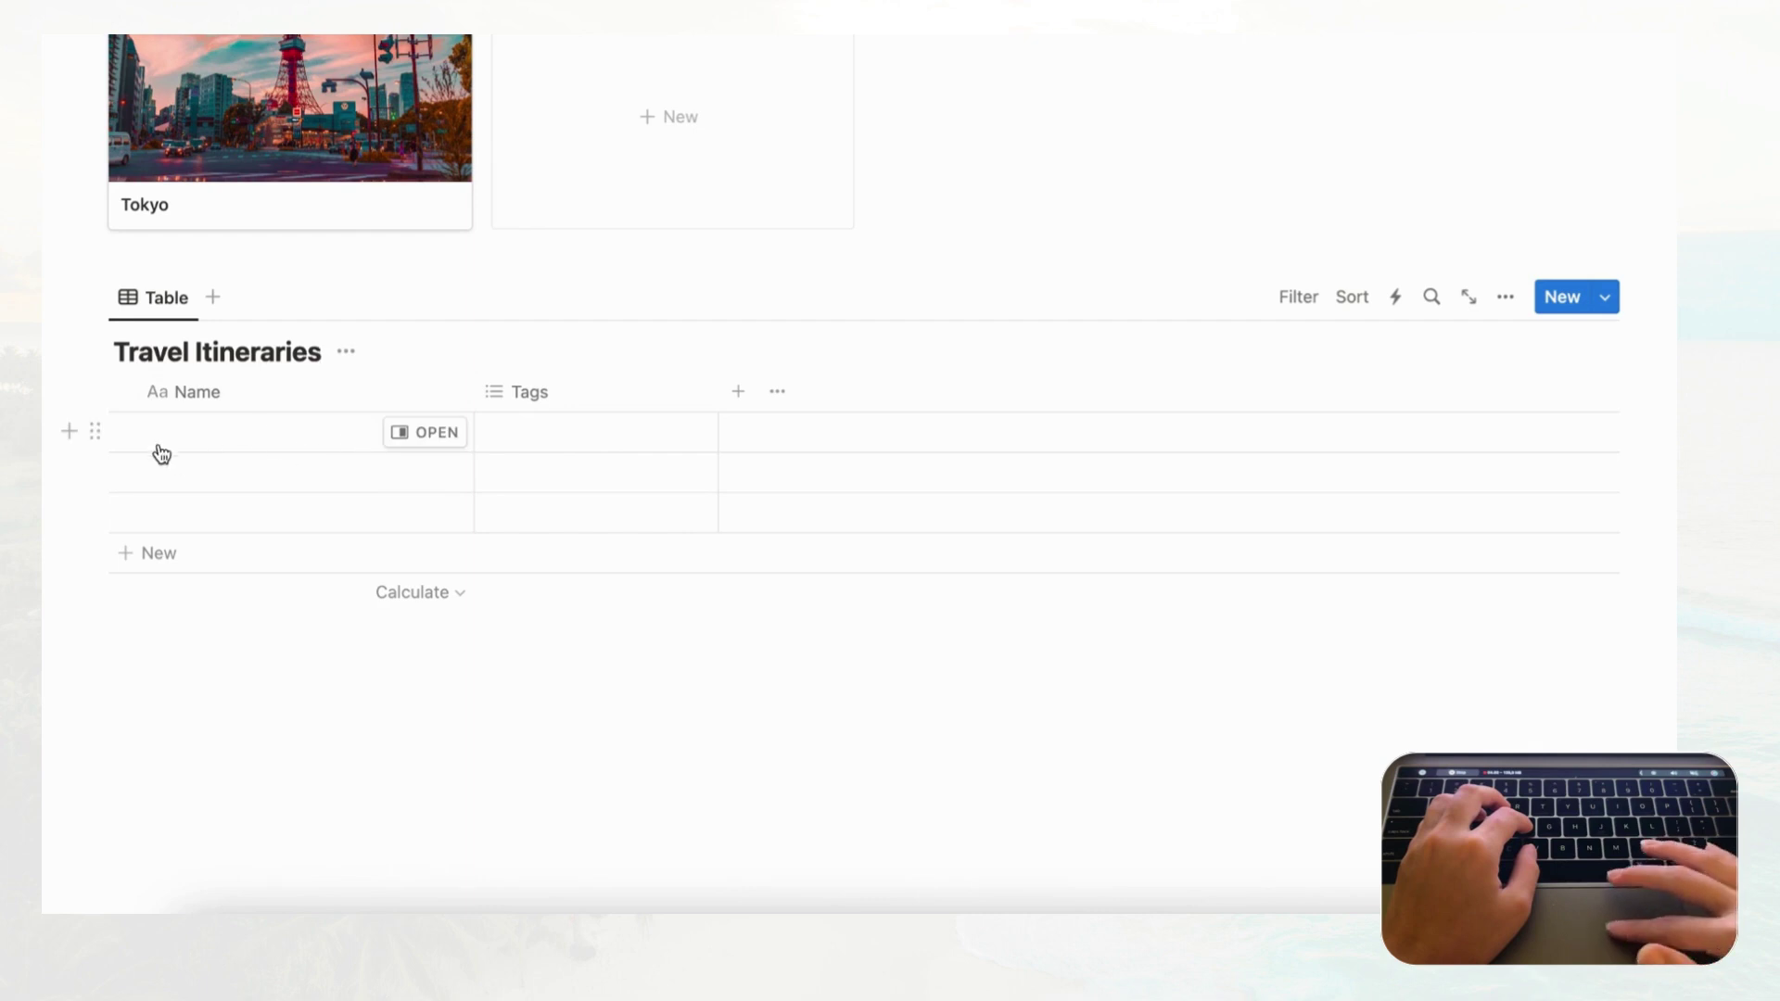
click(307, 429)
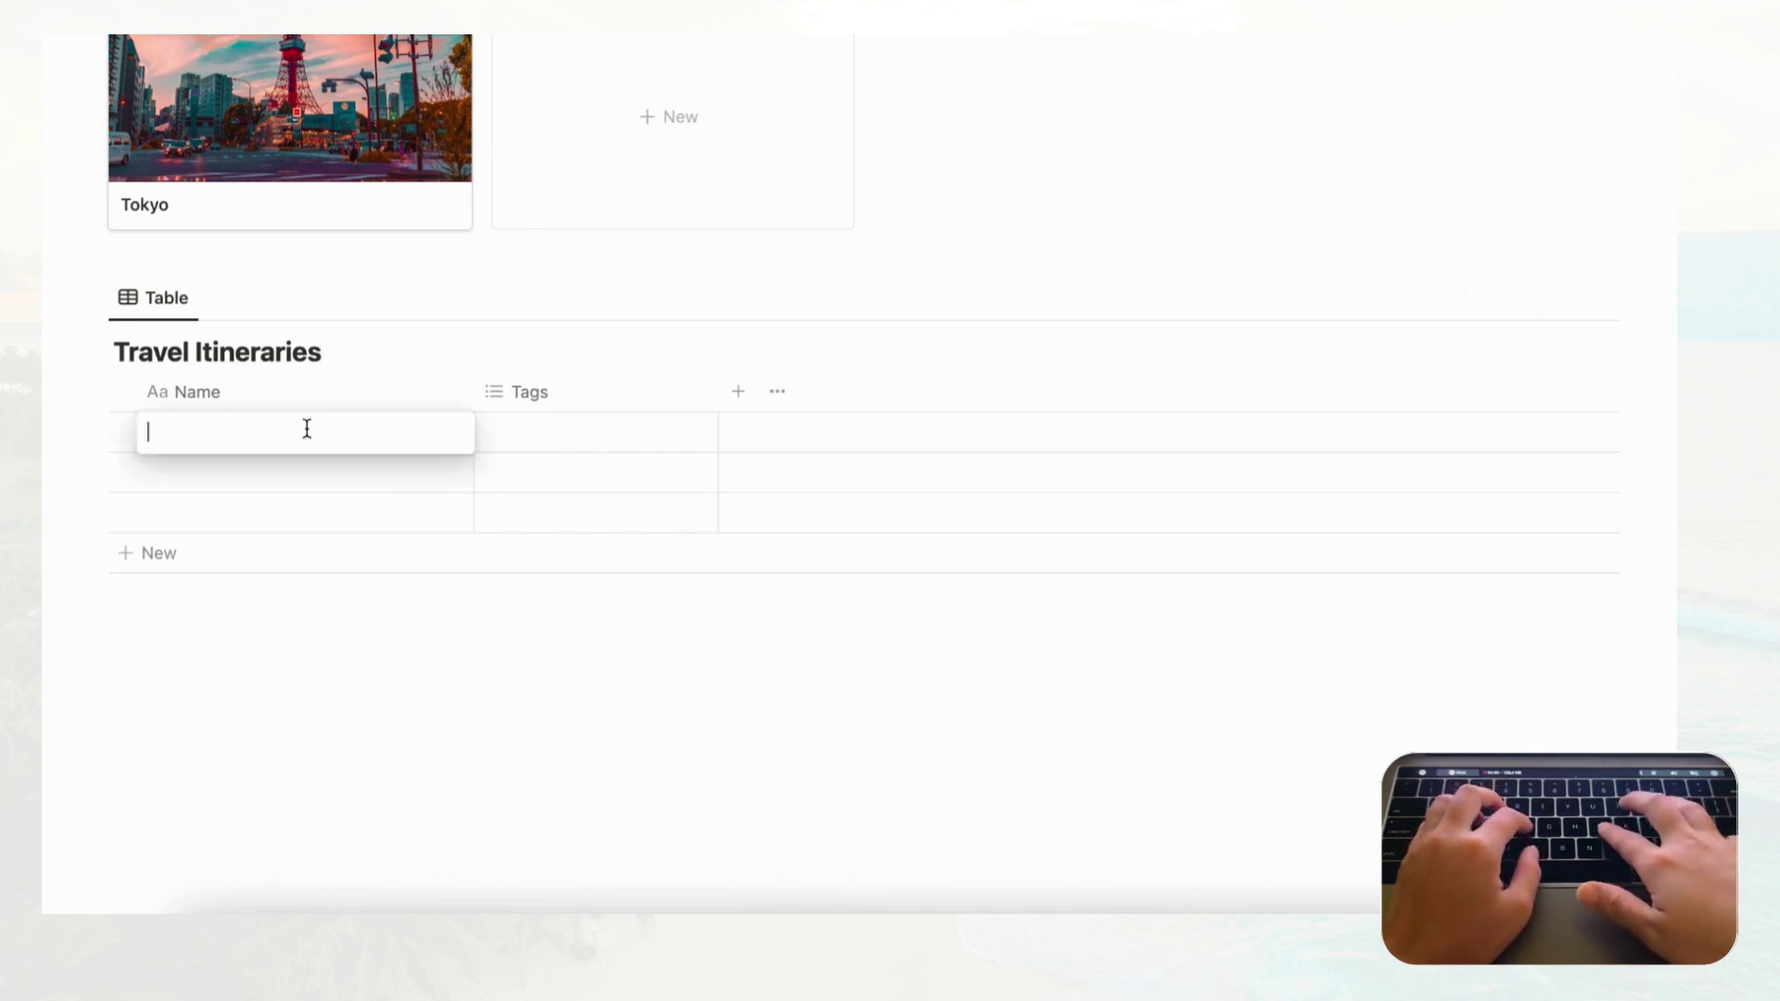
text(Tokyo )
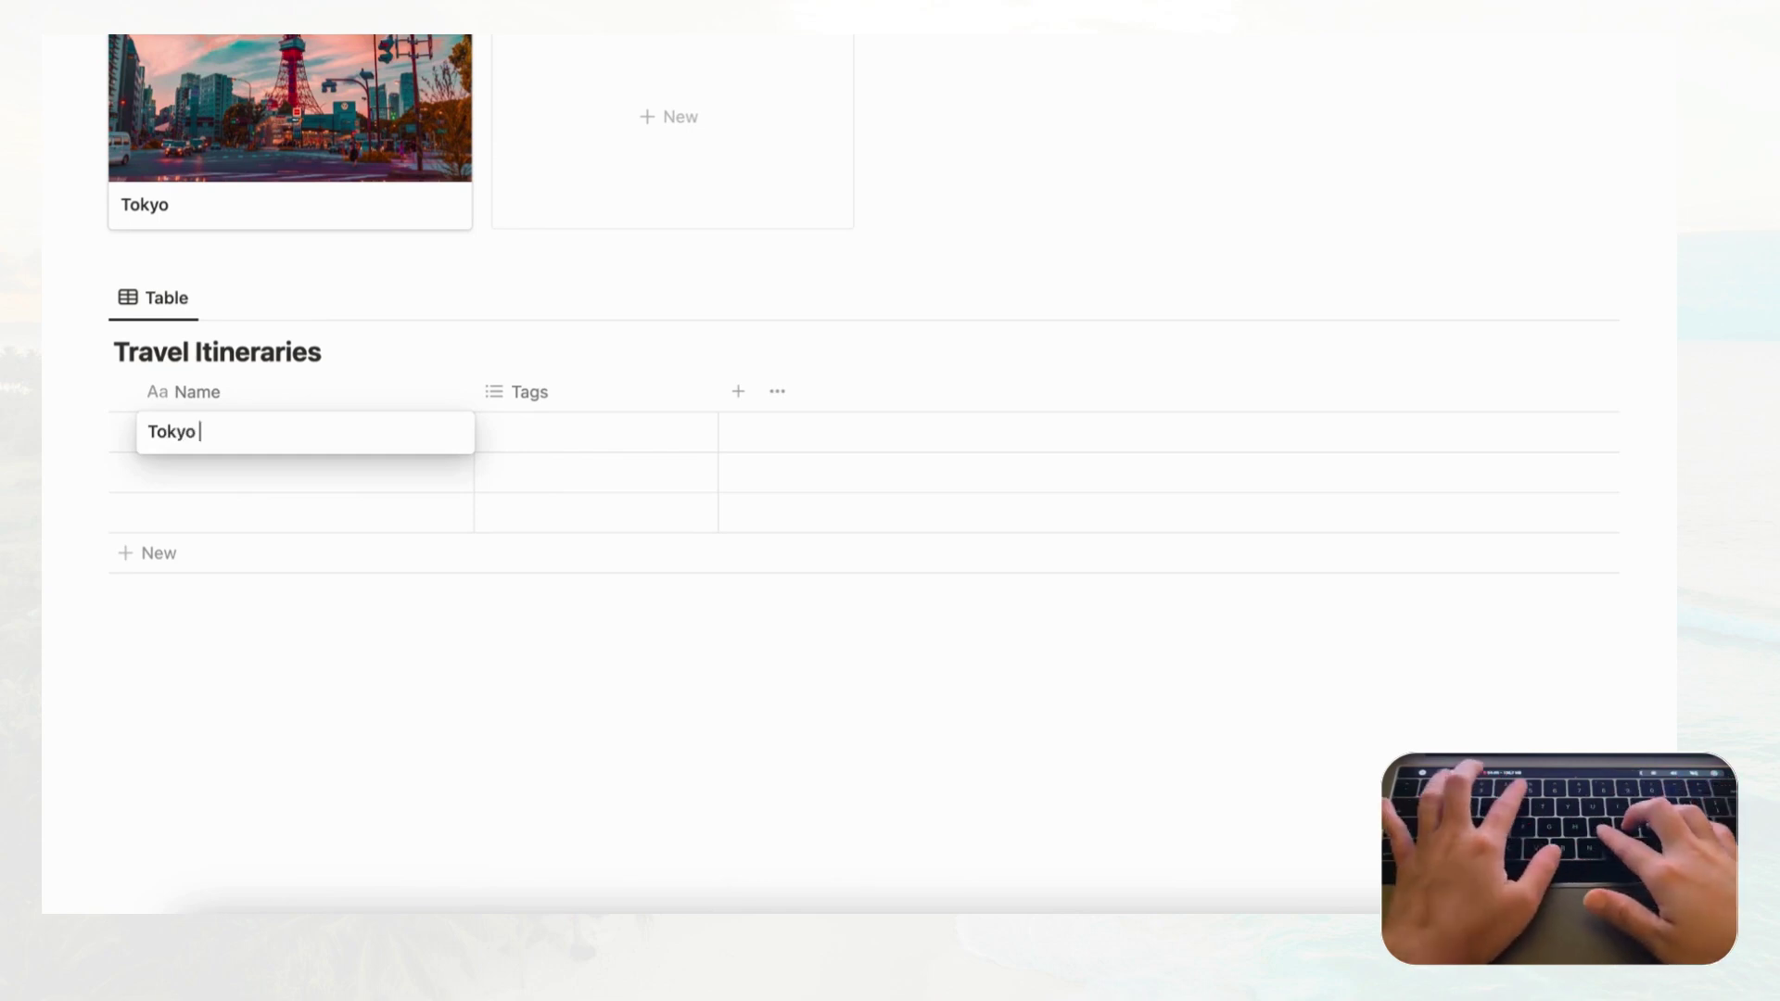
text(5 day trip)
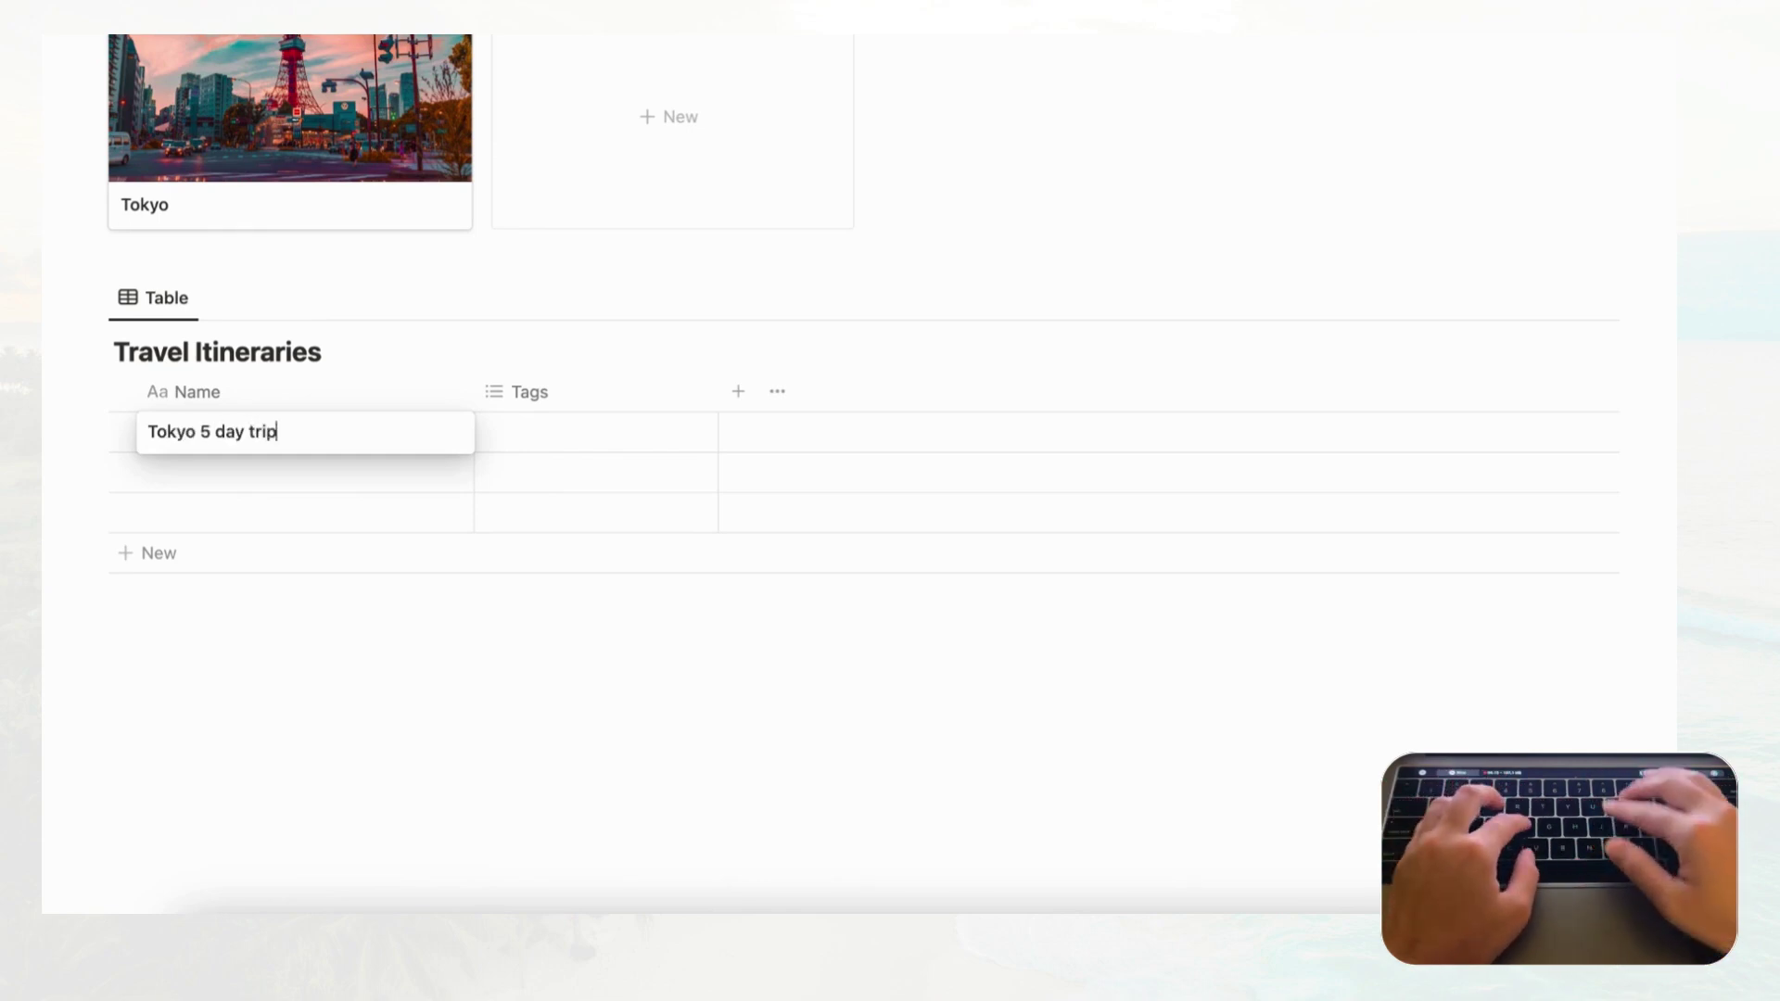
key(Return)
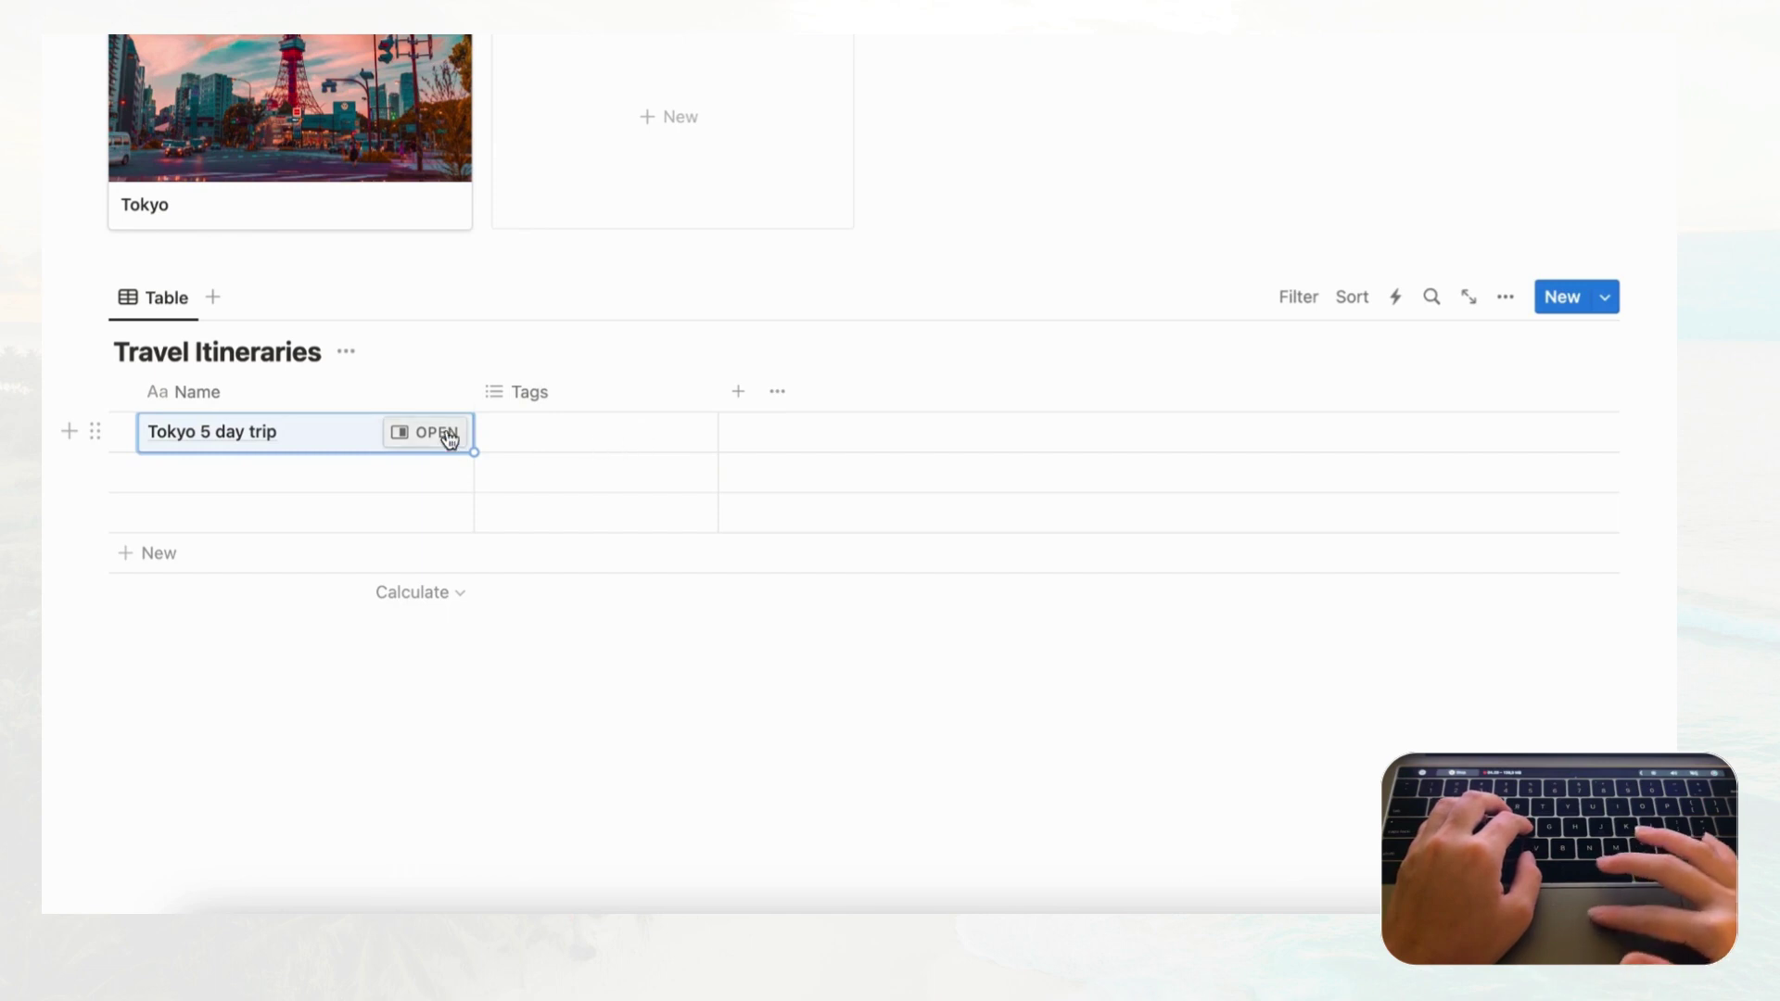
- Rename the Tags property to Travel Type
click(555, 394)
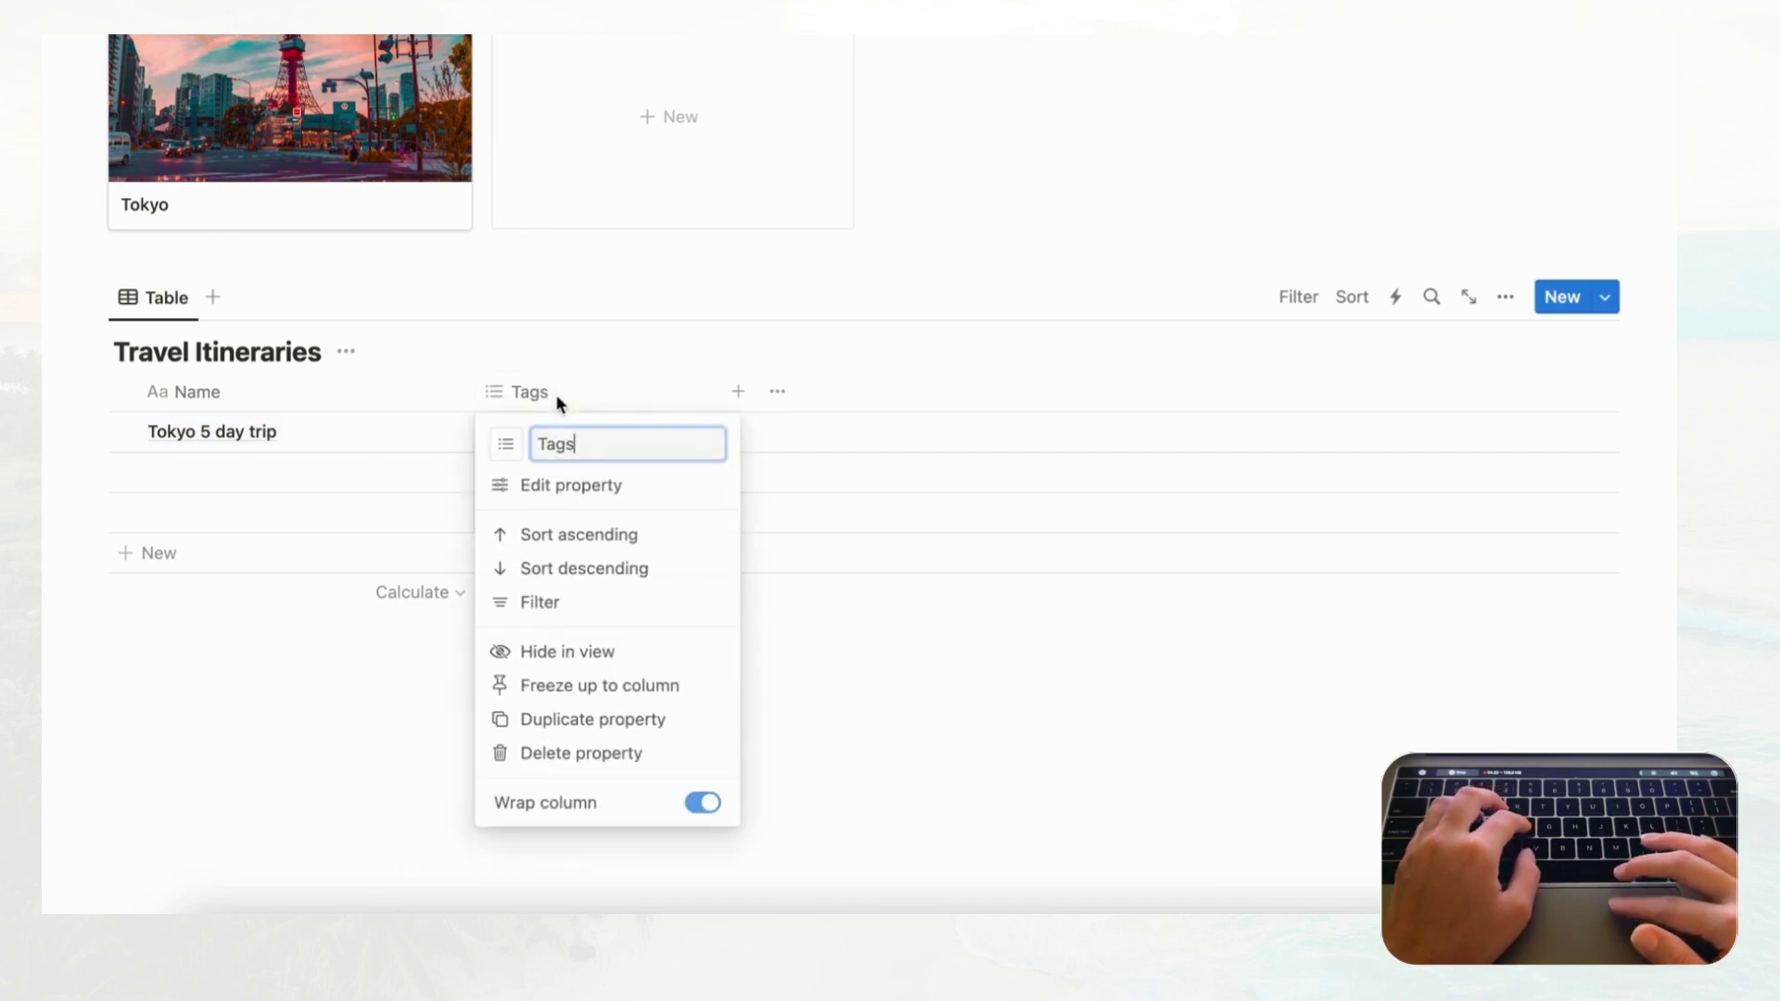
key(super+a)
key(BackSpace)
text(Type)
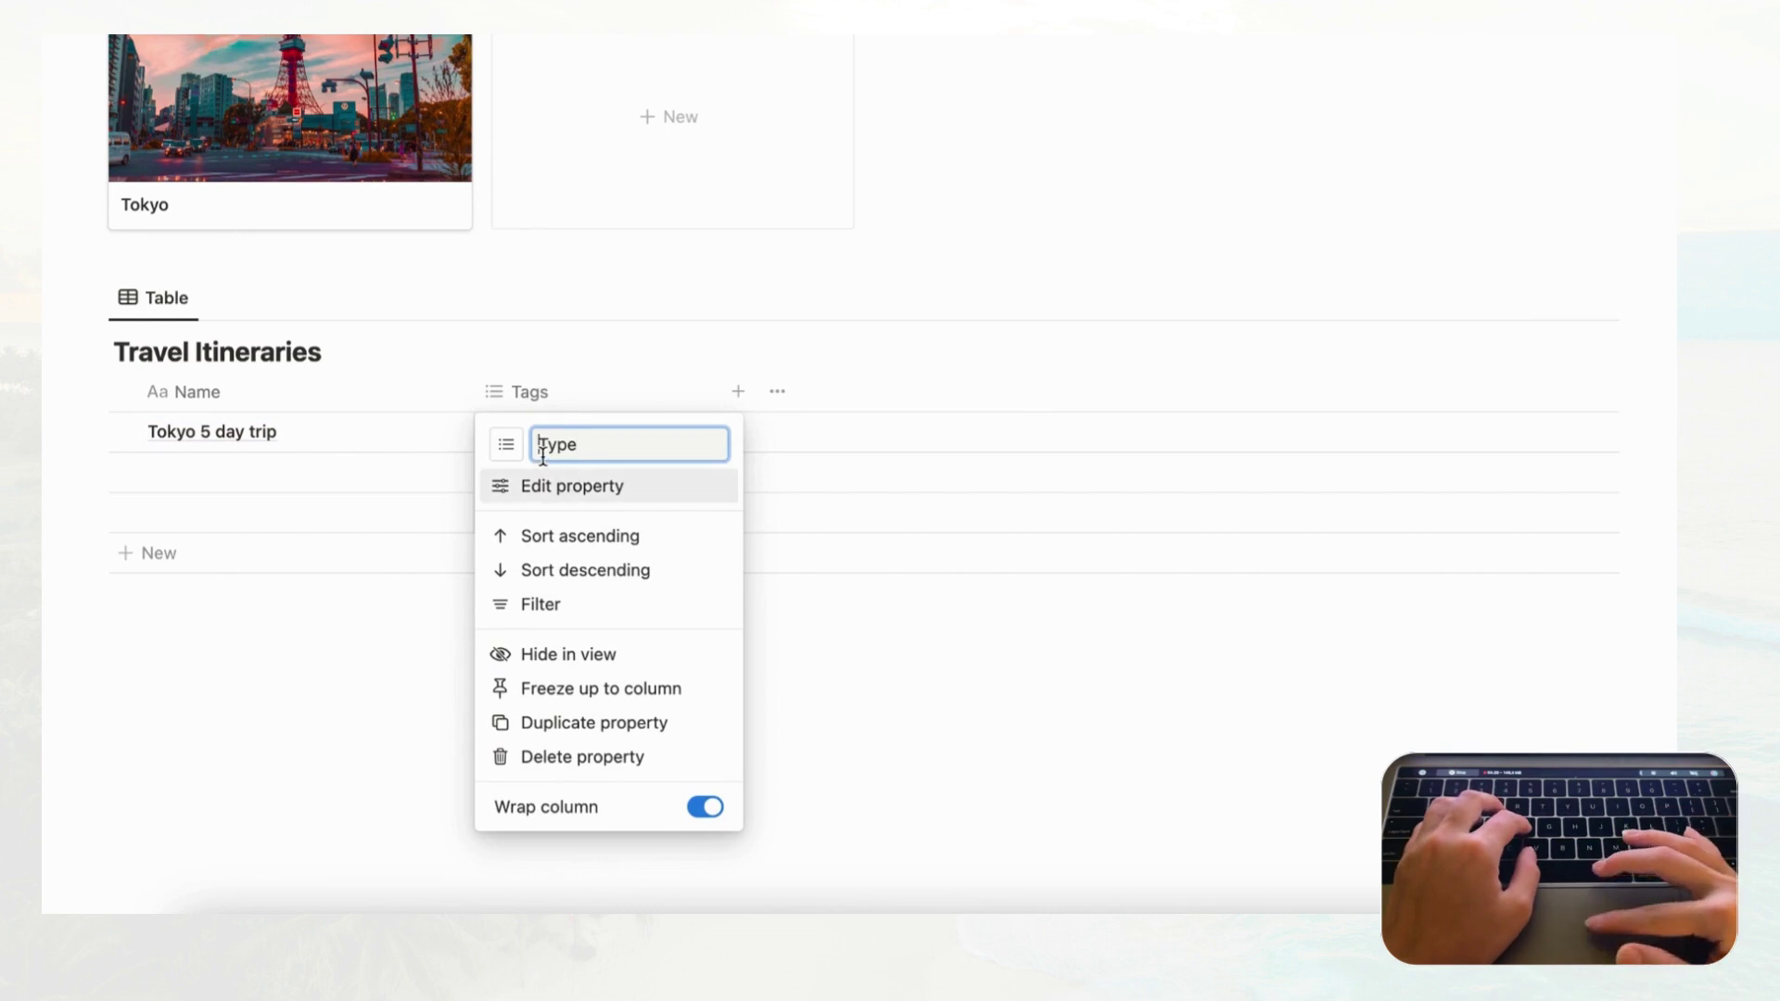
text(Travel)
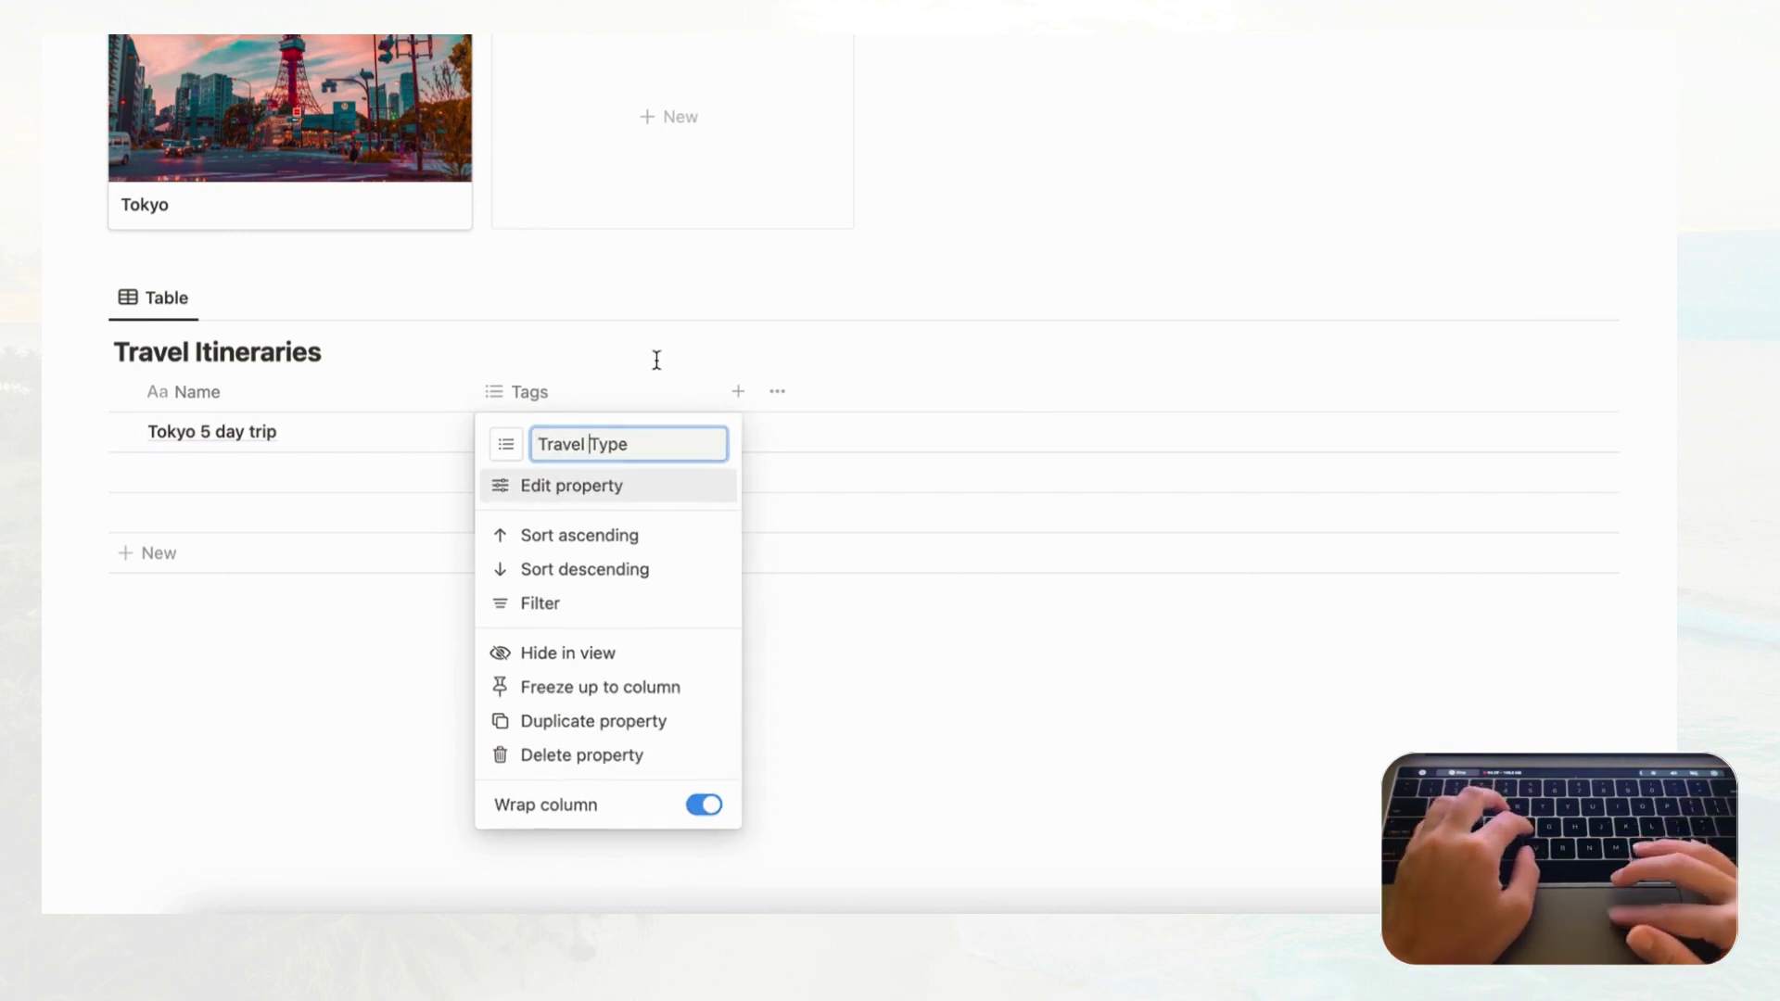
key(Return)
- Create Solo and Work travel type options from the Tokyo row's cell
click(593, 437)
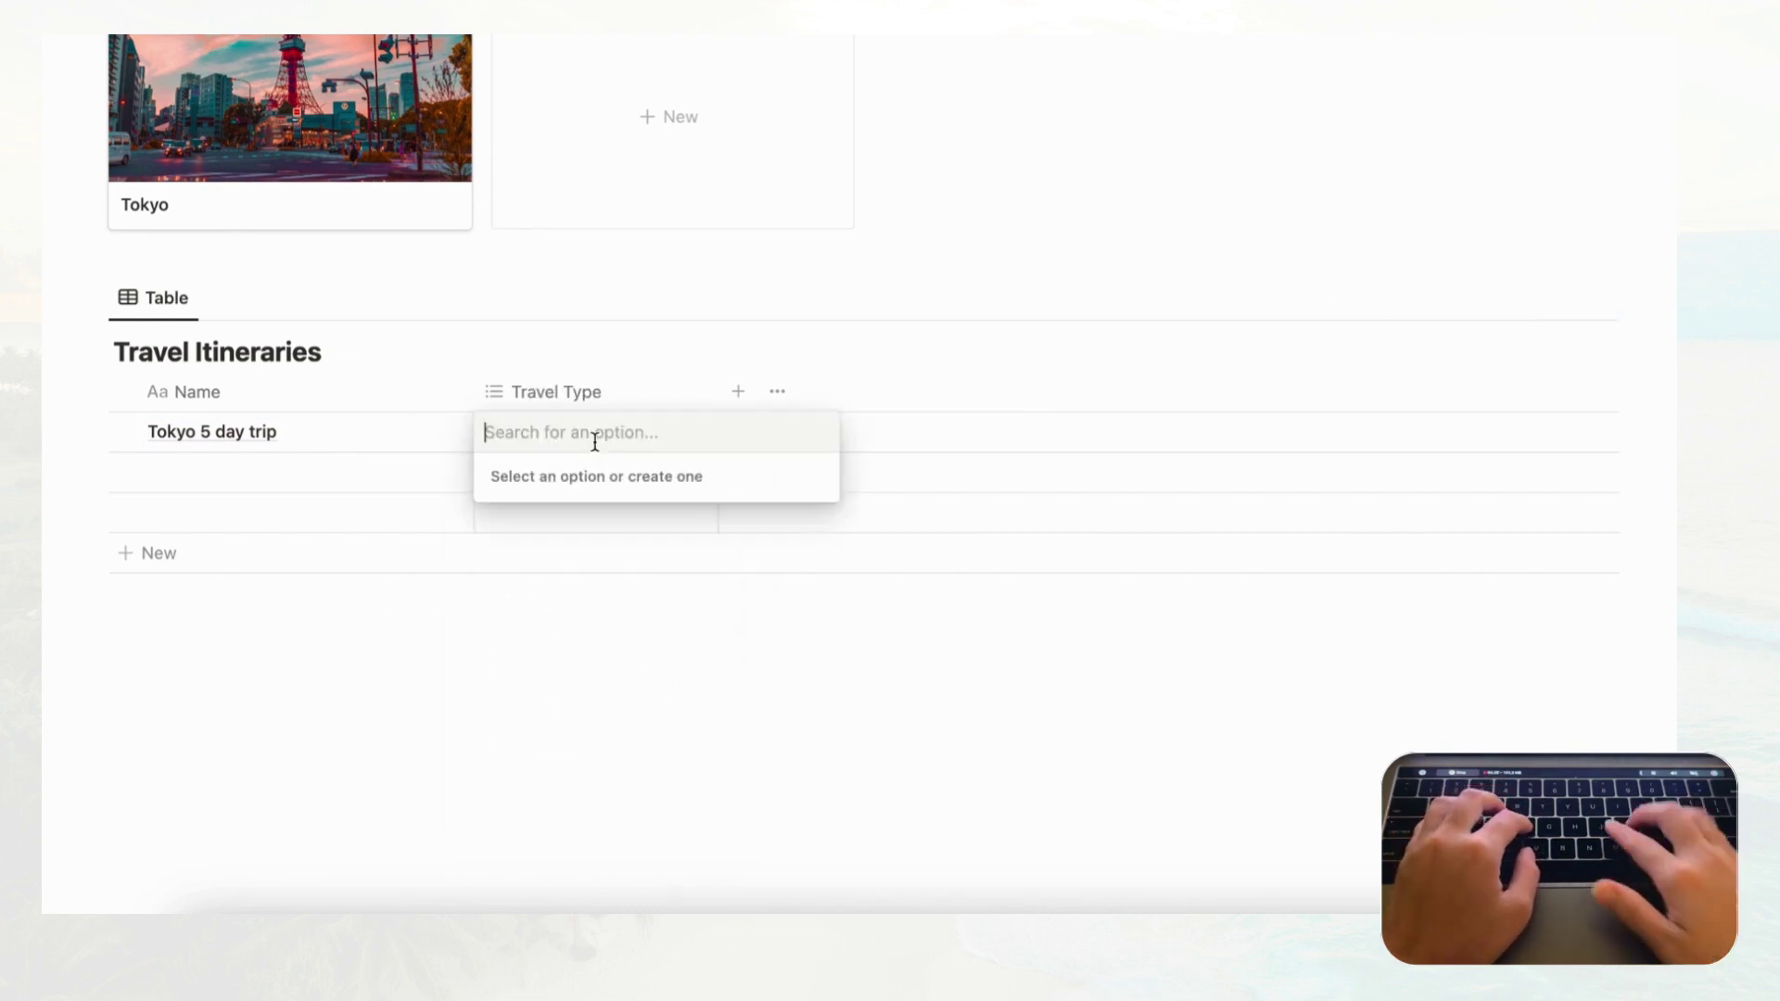
text(Solo)
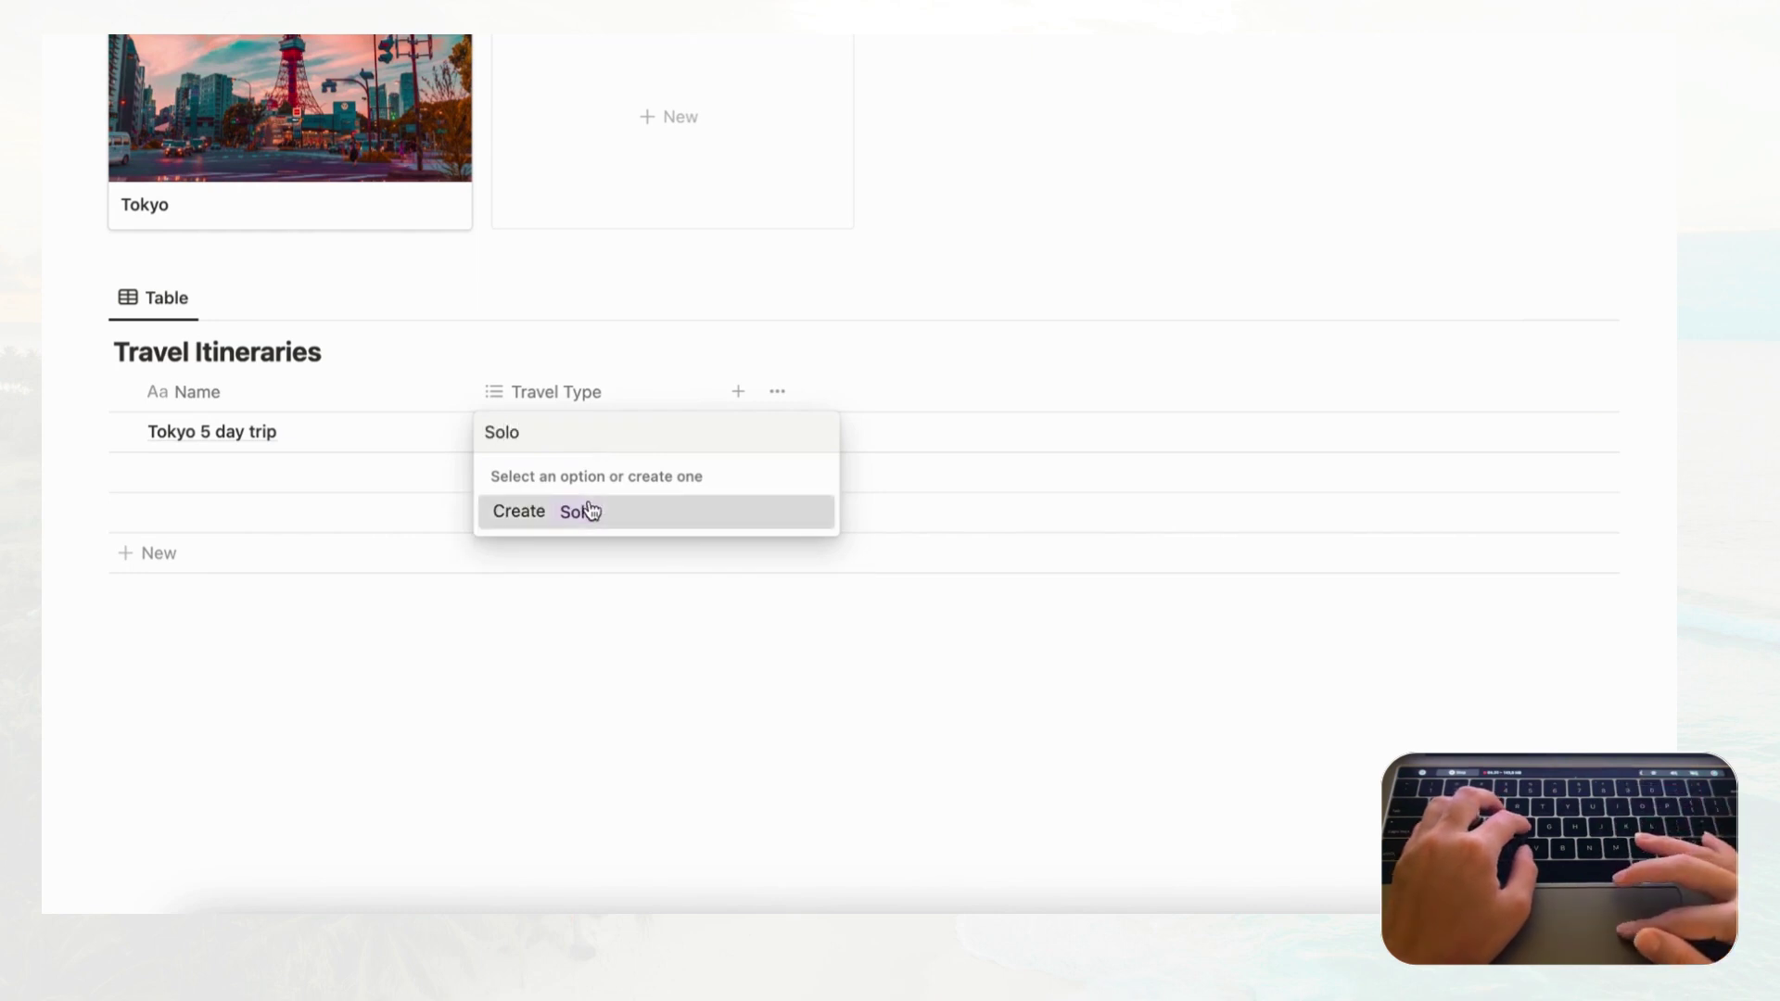
click(584, 509)
click(543, 433)
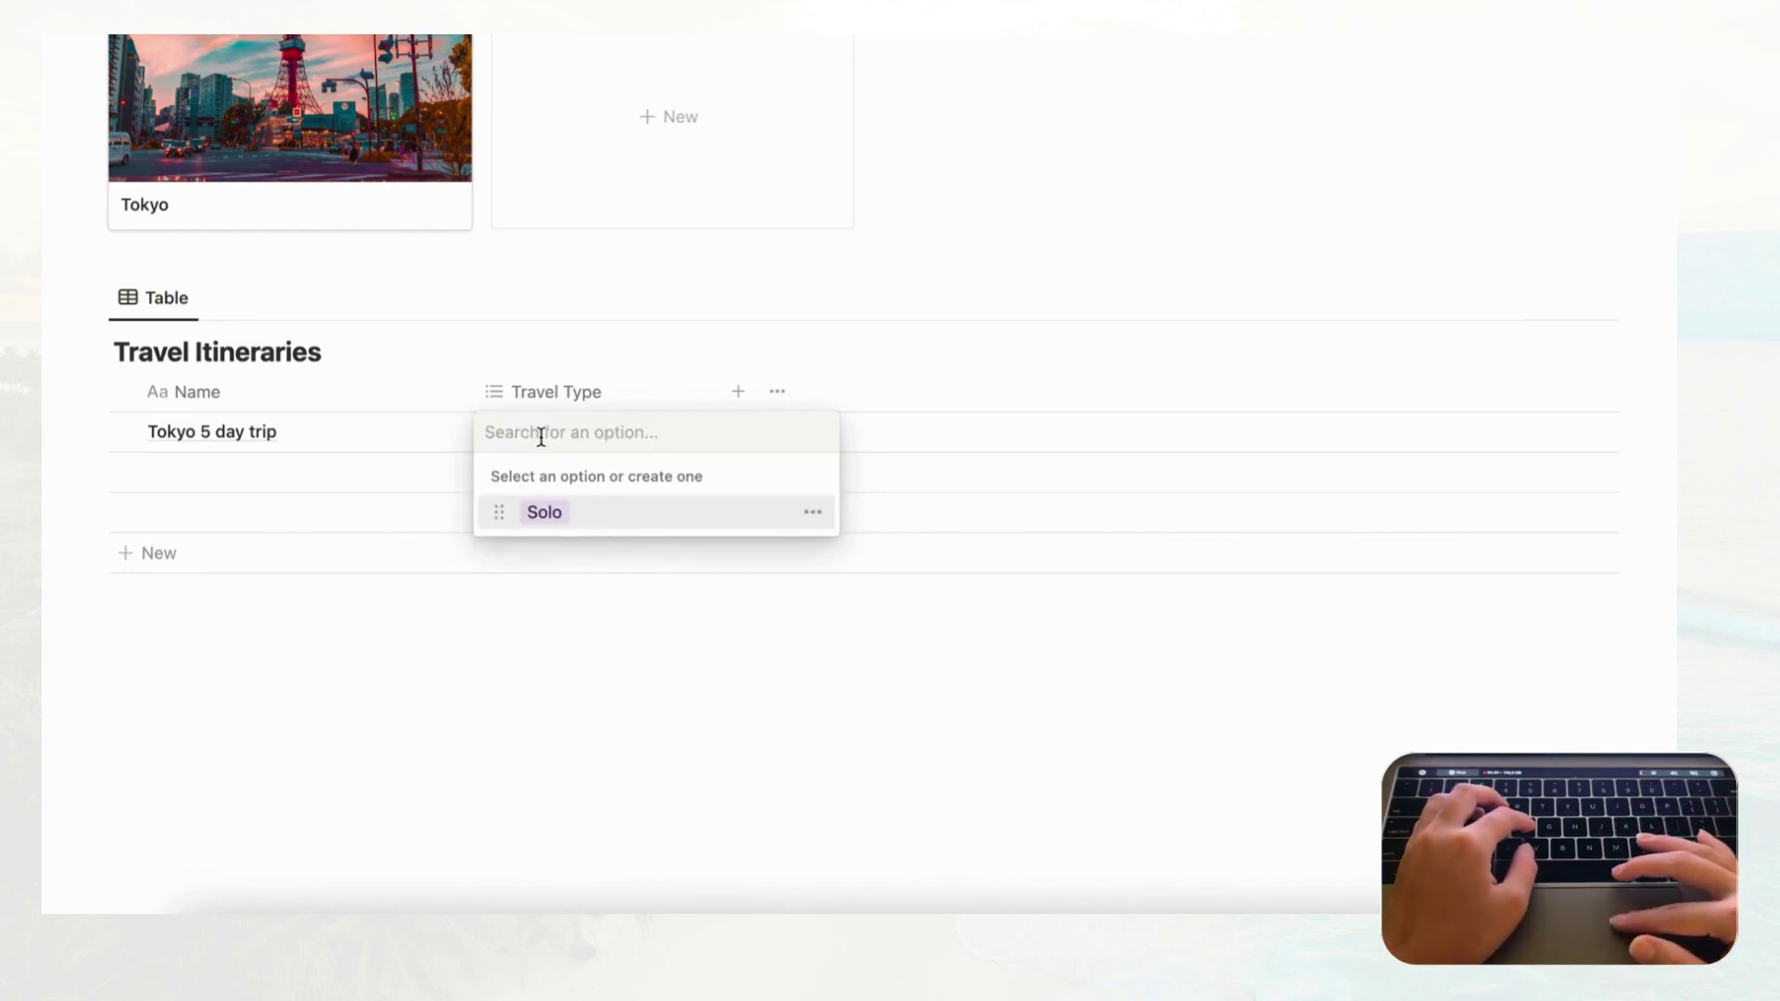
text(Wrok)
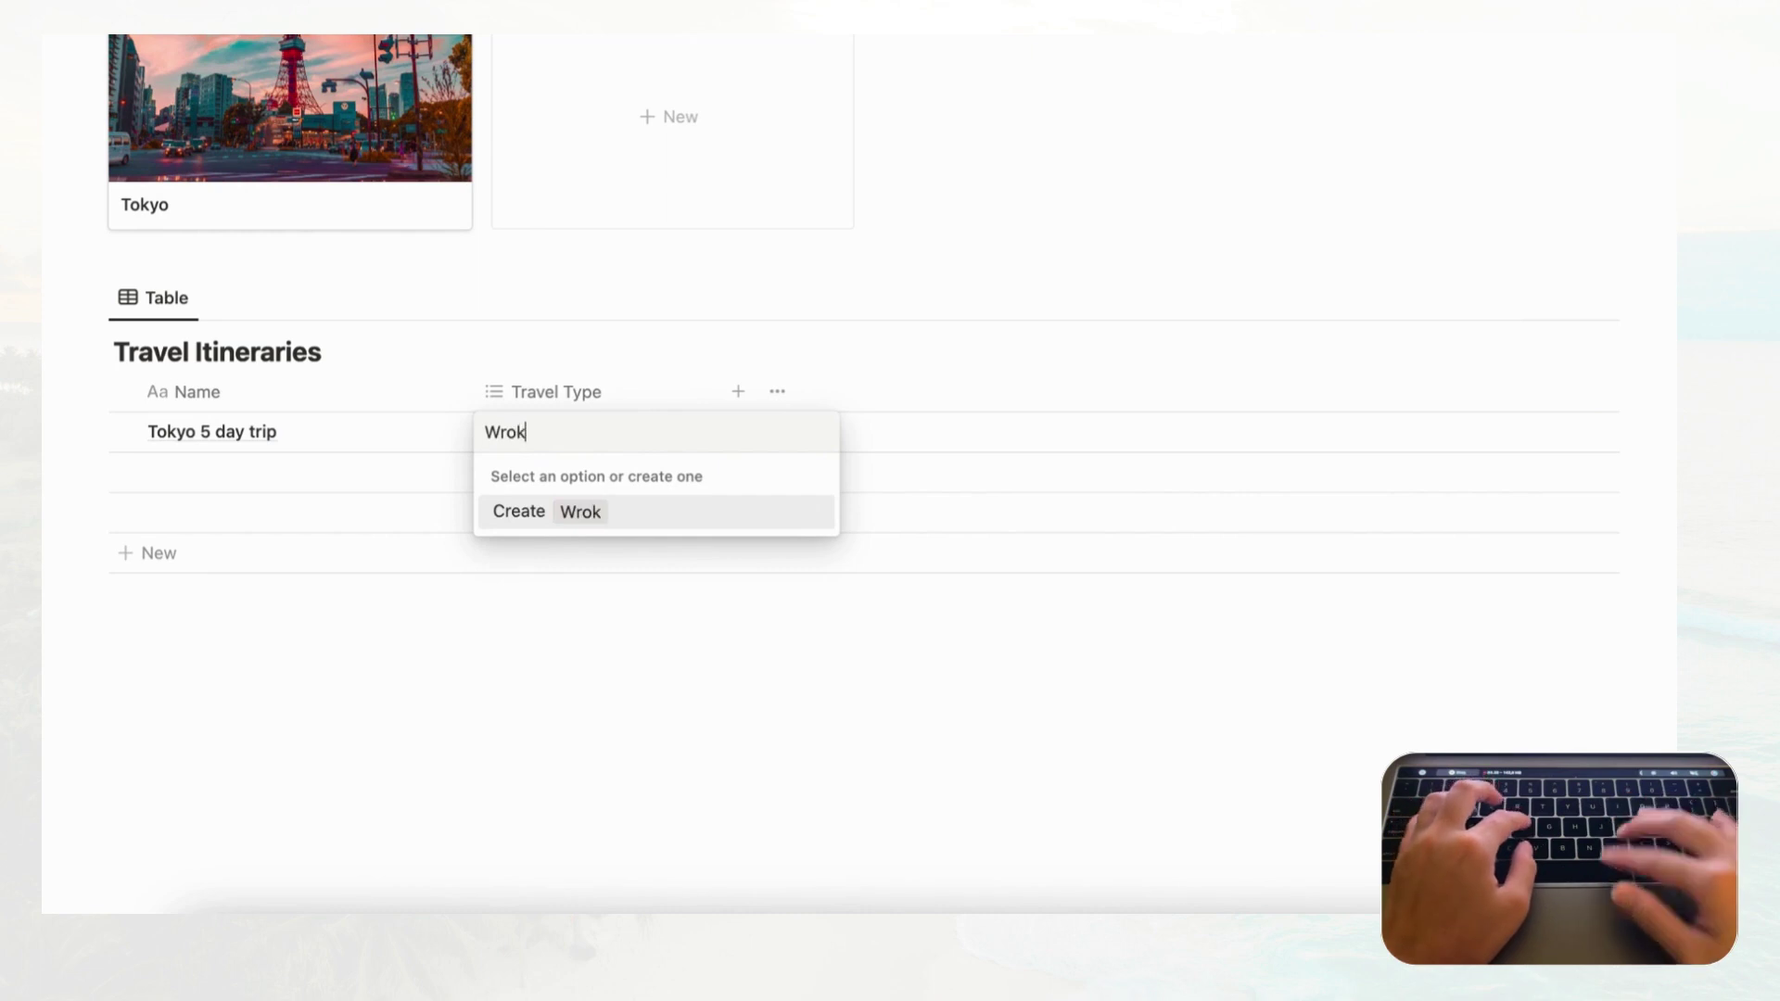
key(BackSpace)
key(BackSpace)
text(ork)
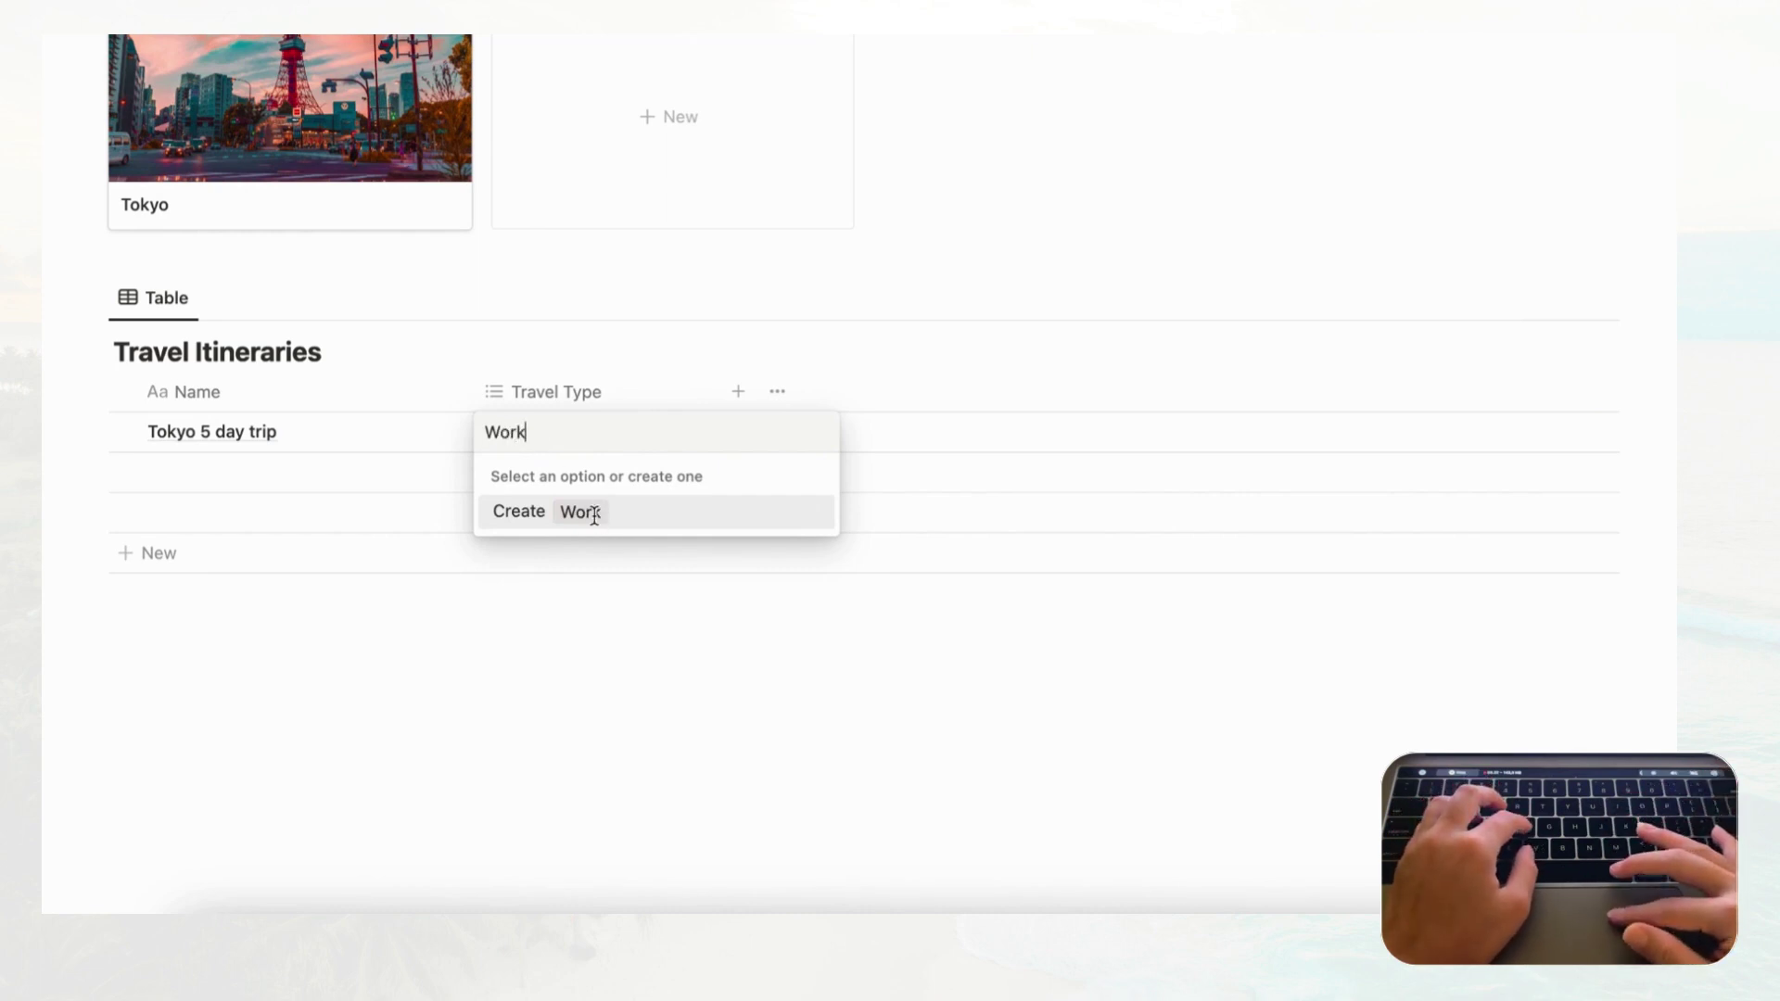
click(594, 515)
- Replace the Work tag on the Tokyo trip with a new Friends option
click(549, 432)
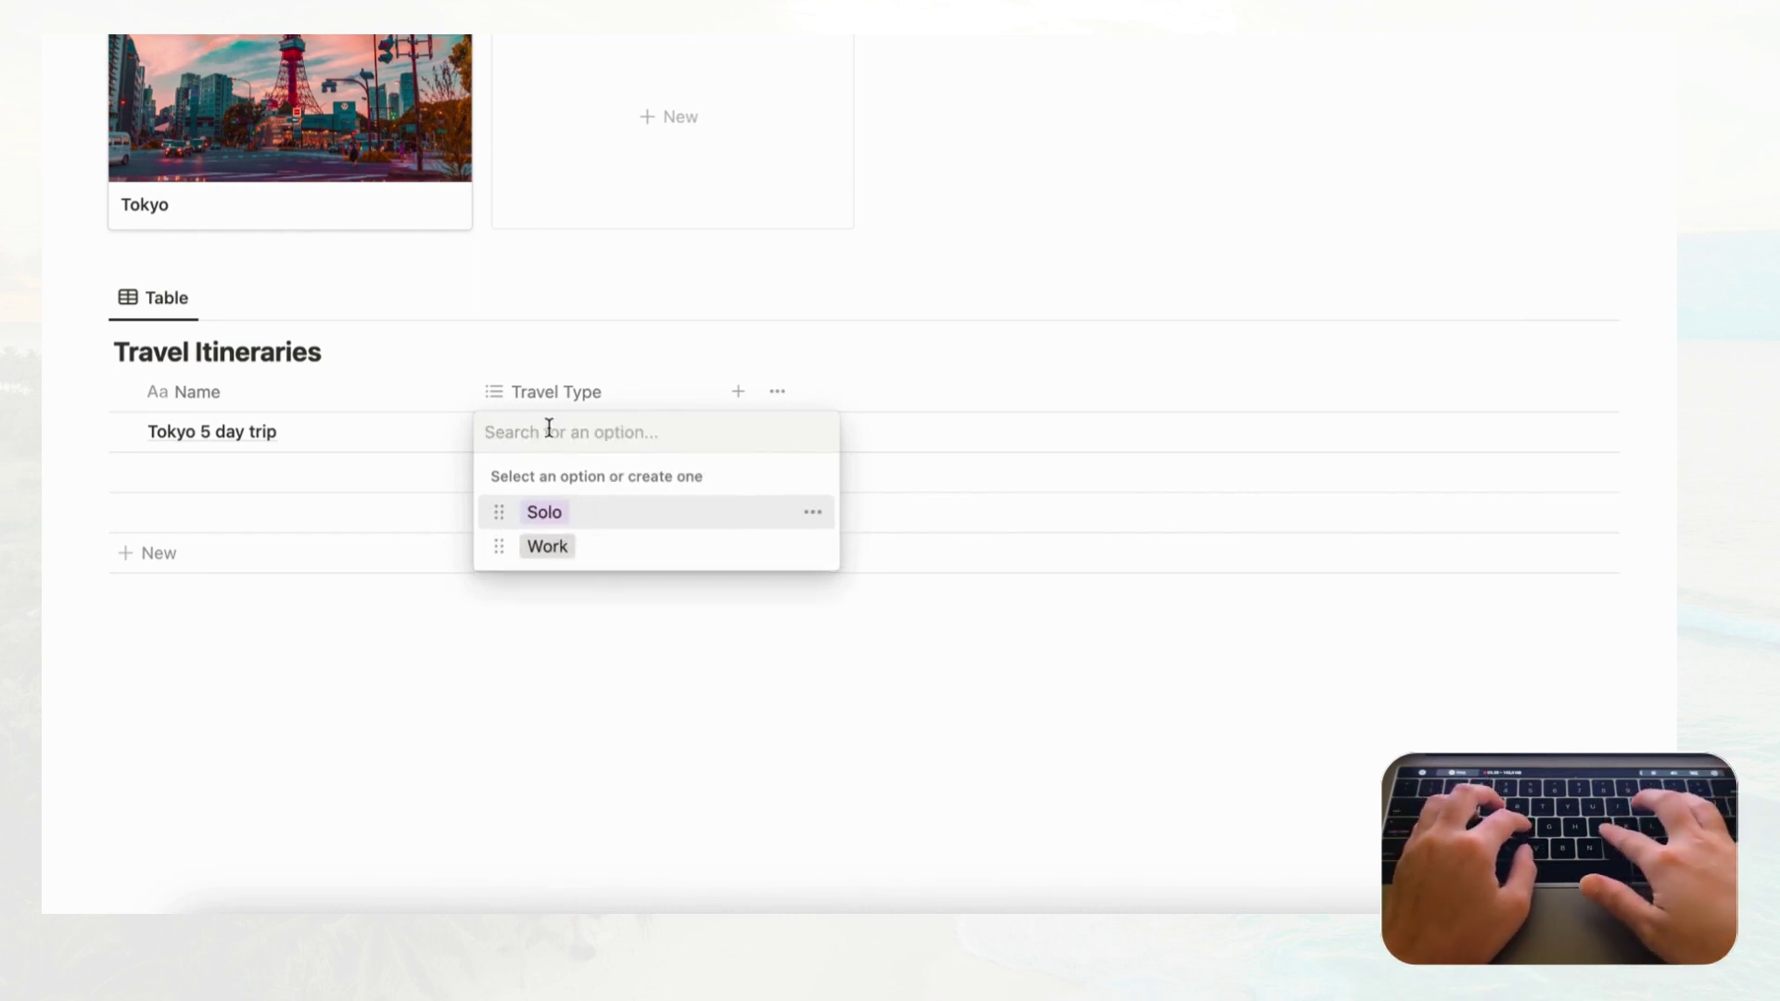
text(Friend)
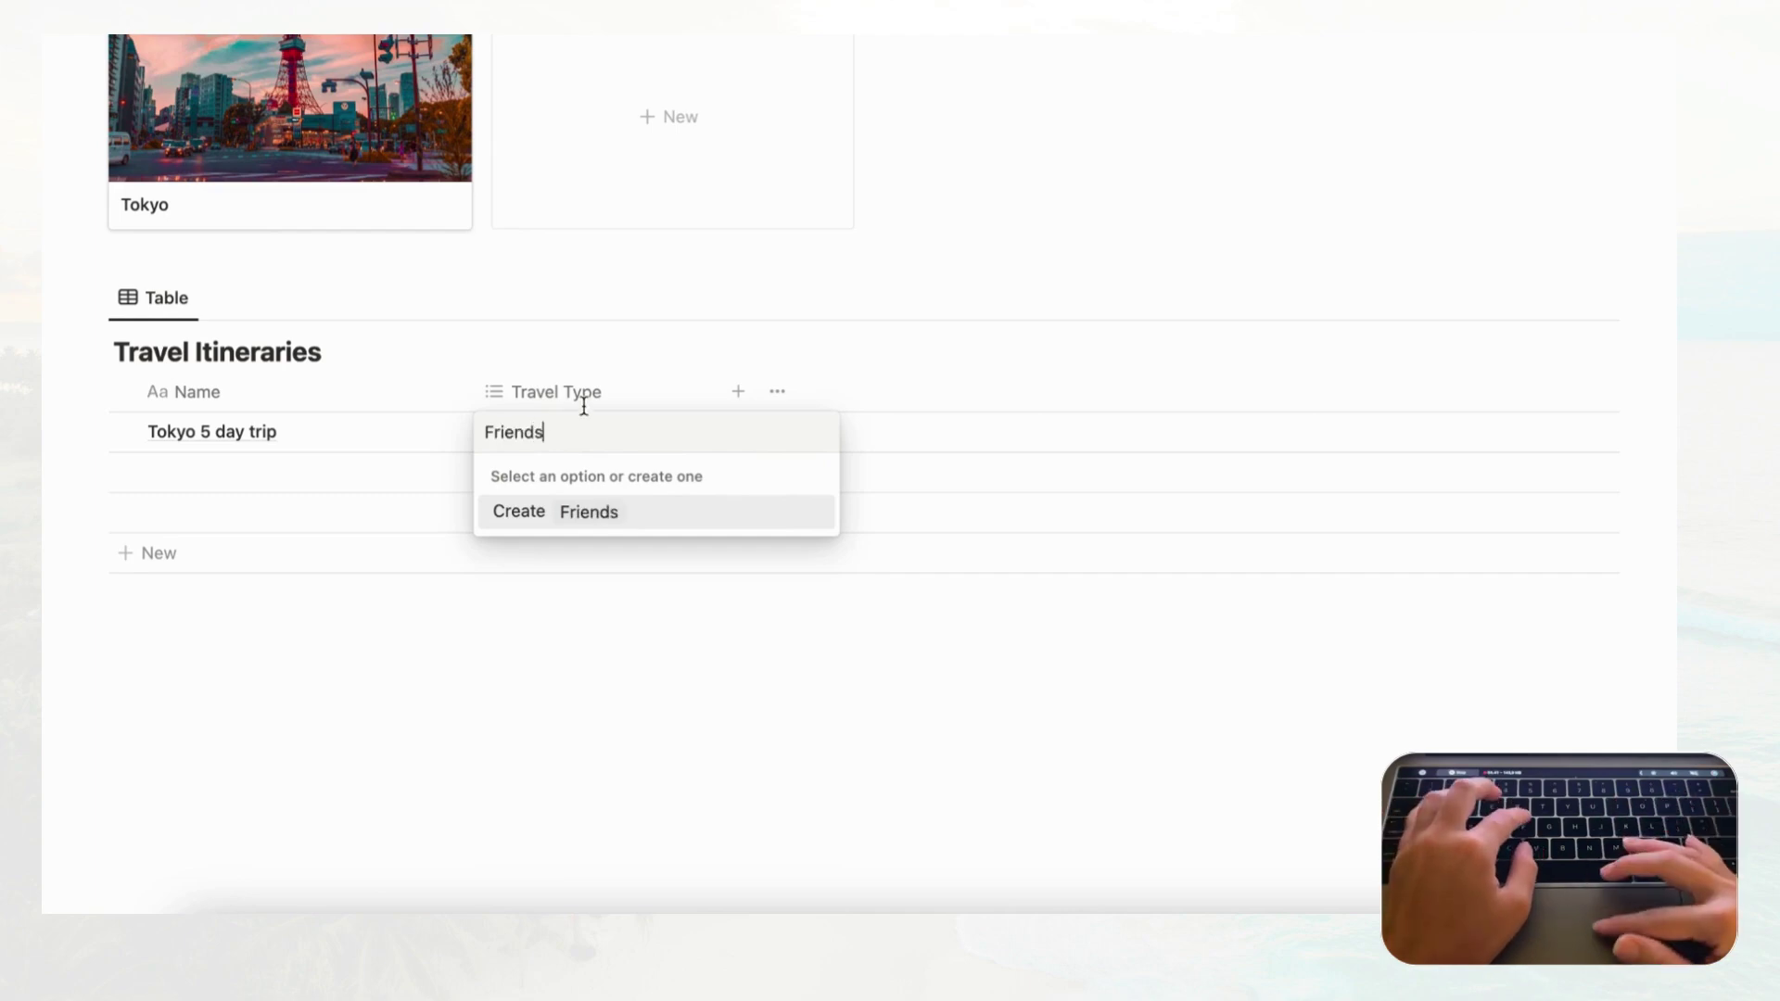
text(s)
click(612, 515)
key(Escape)
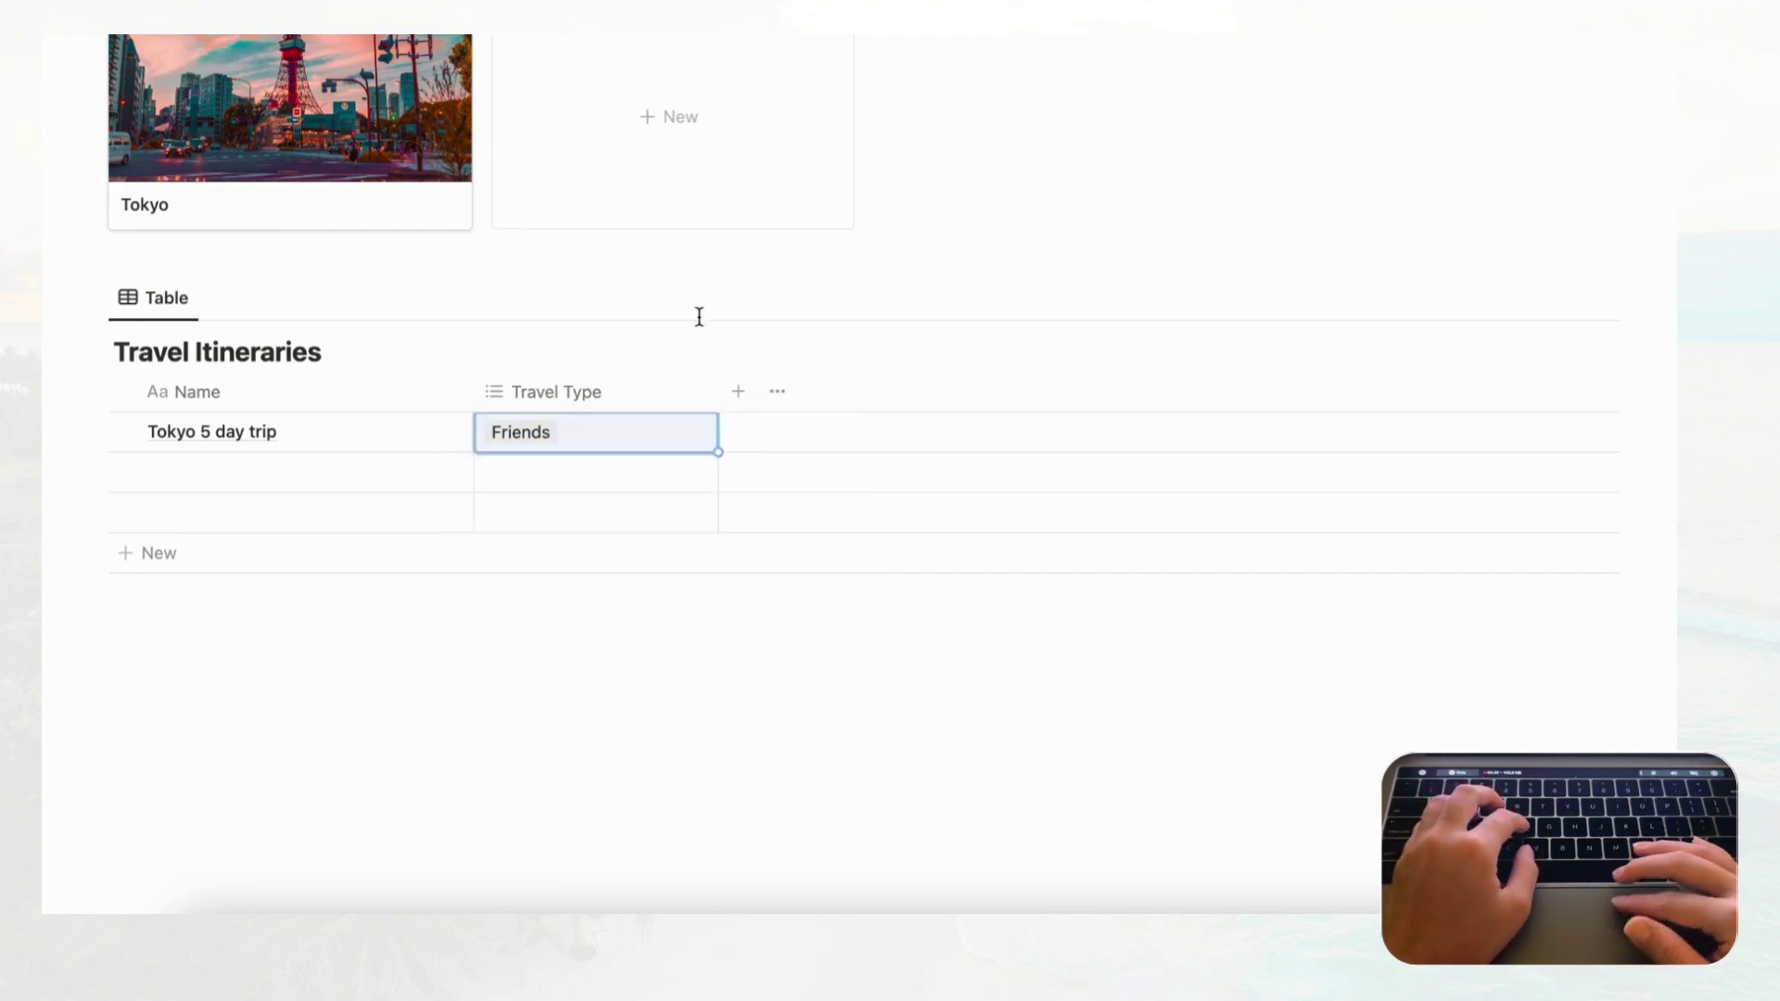
click(634, 448)
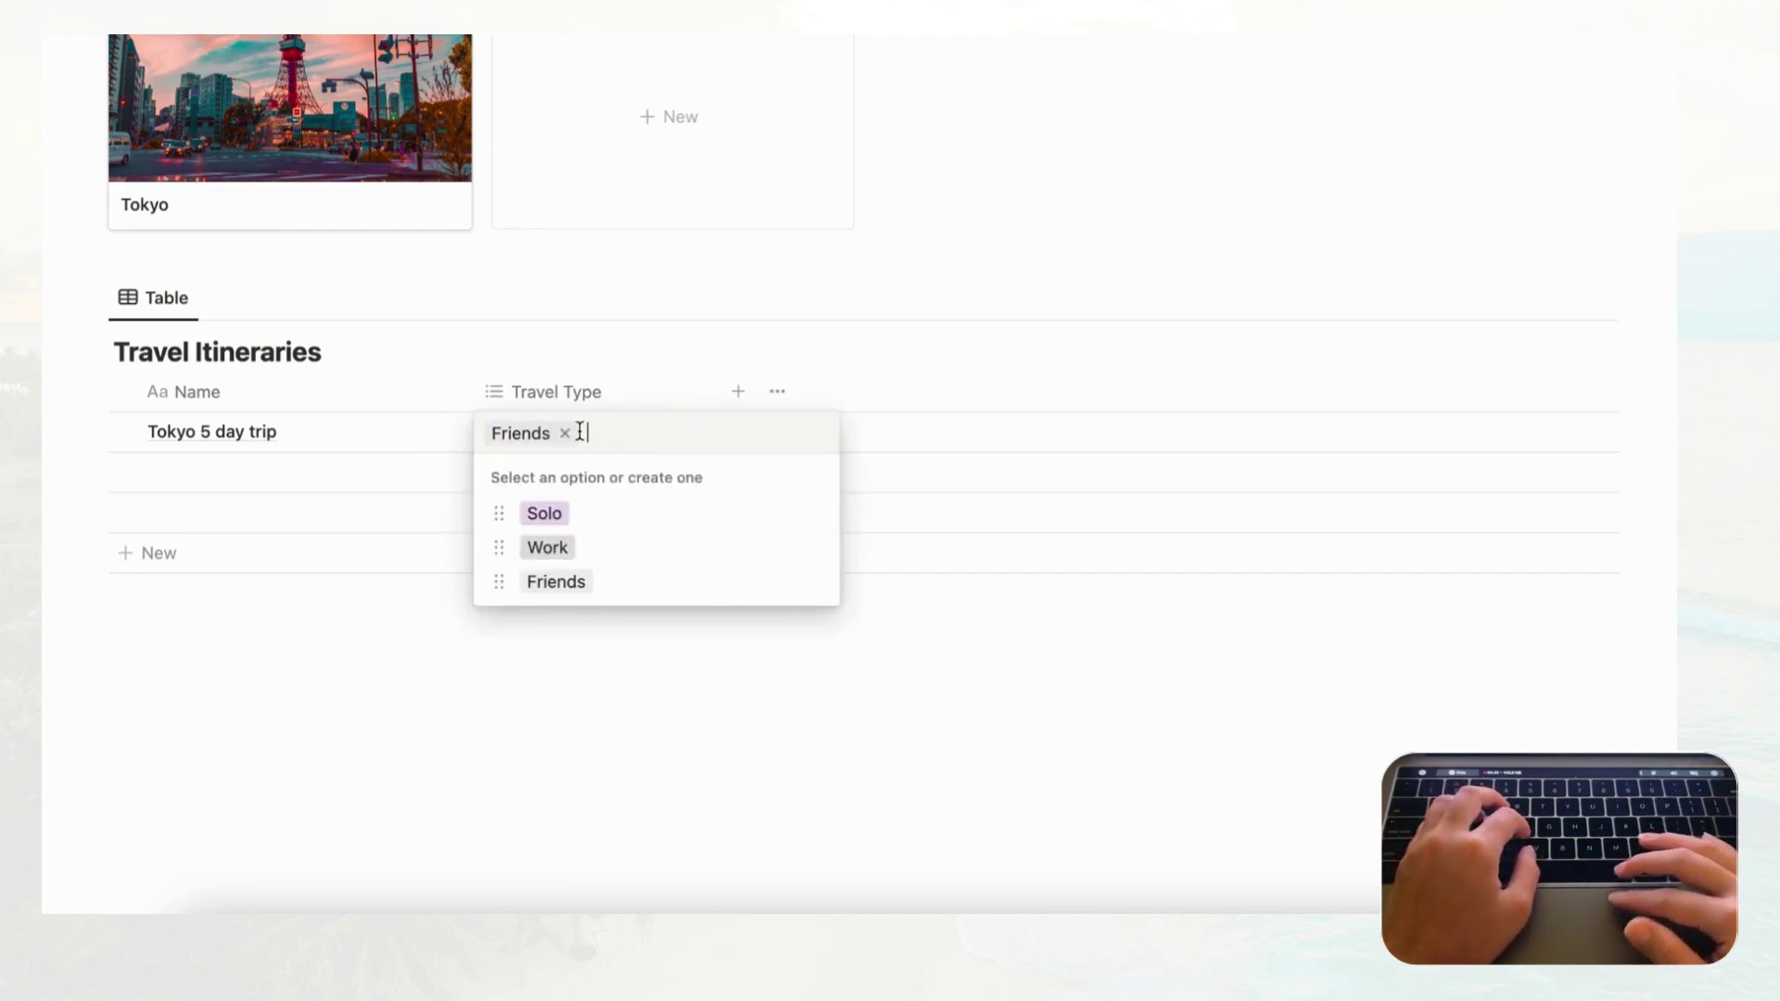
key(Escape)
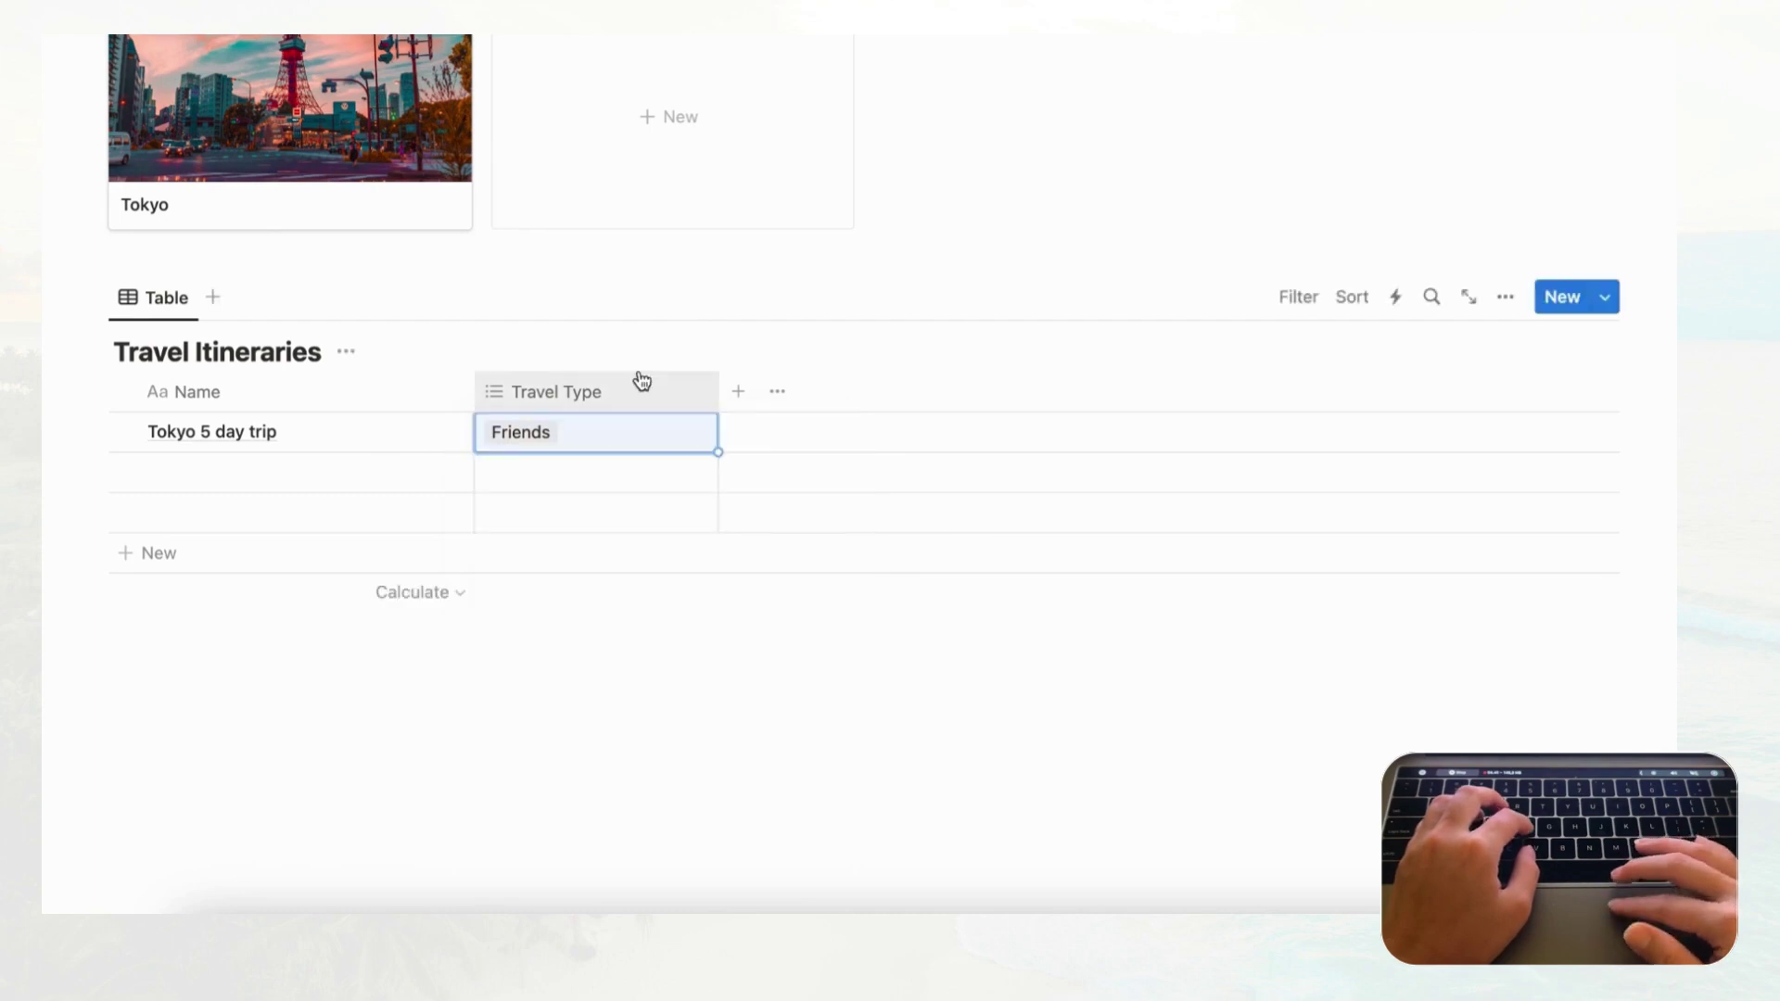
- Add a Date property to the table and move it before Travel Type
click(739, 393)
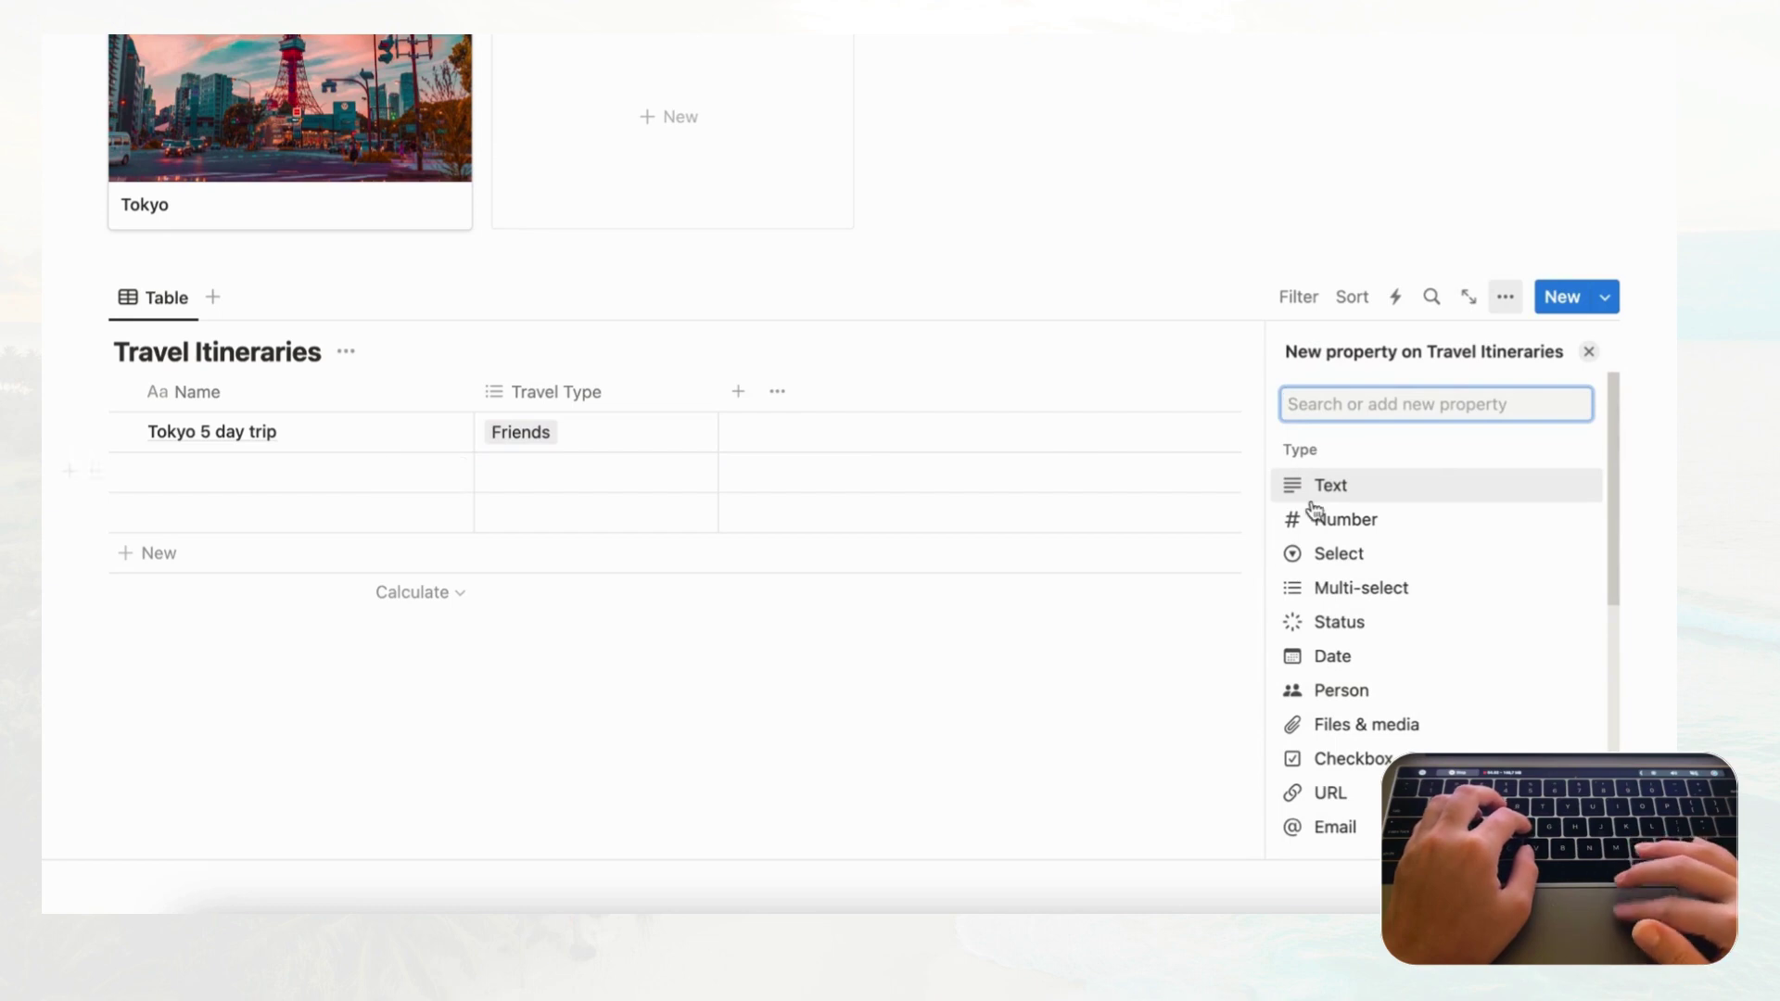
click(1370, 656)
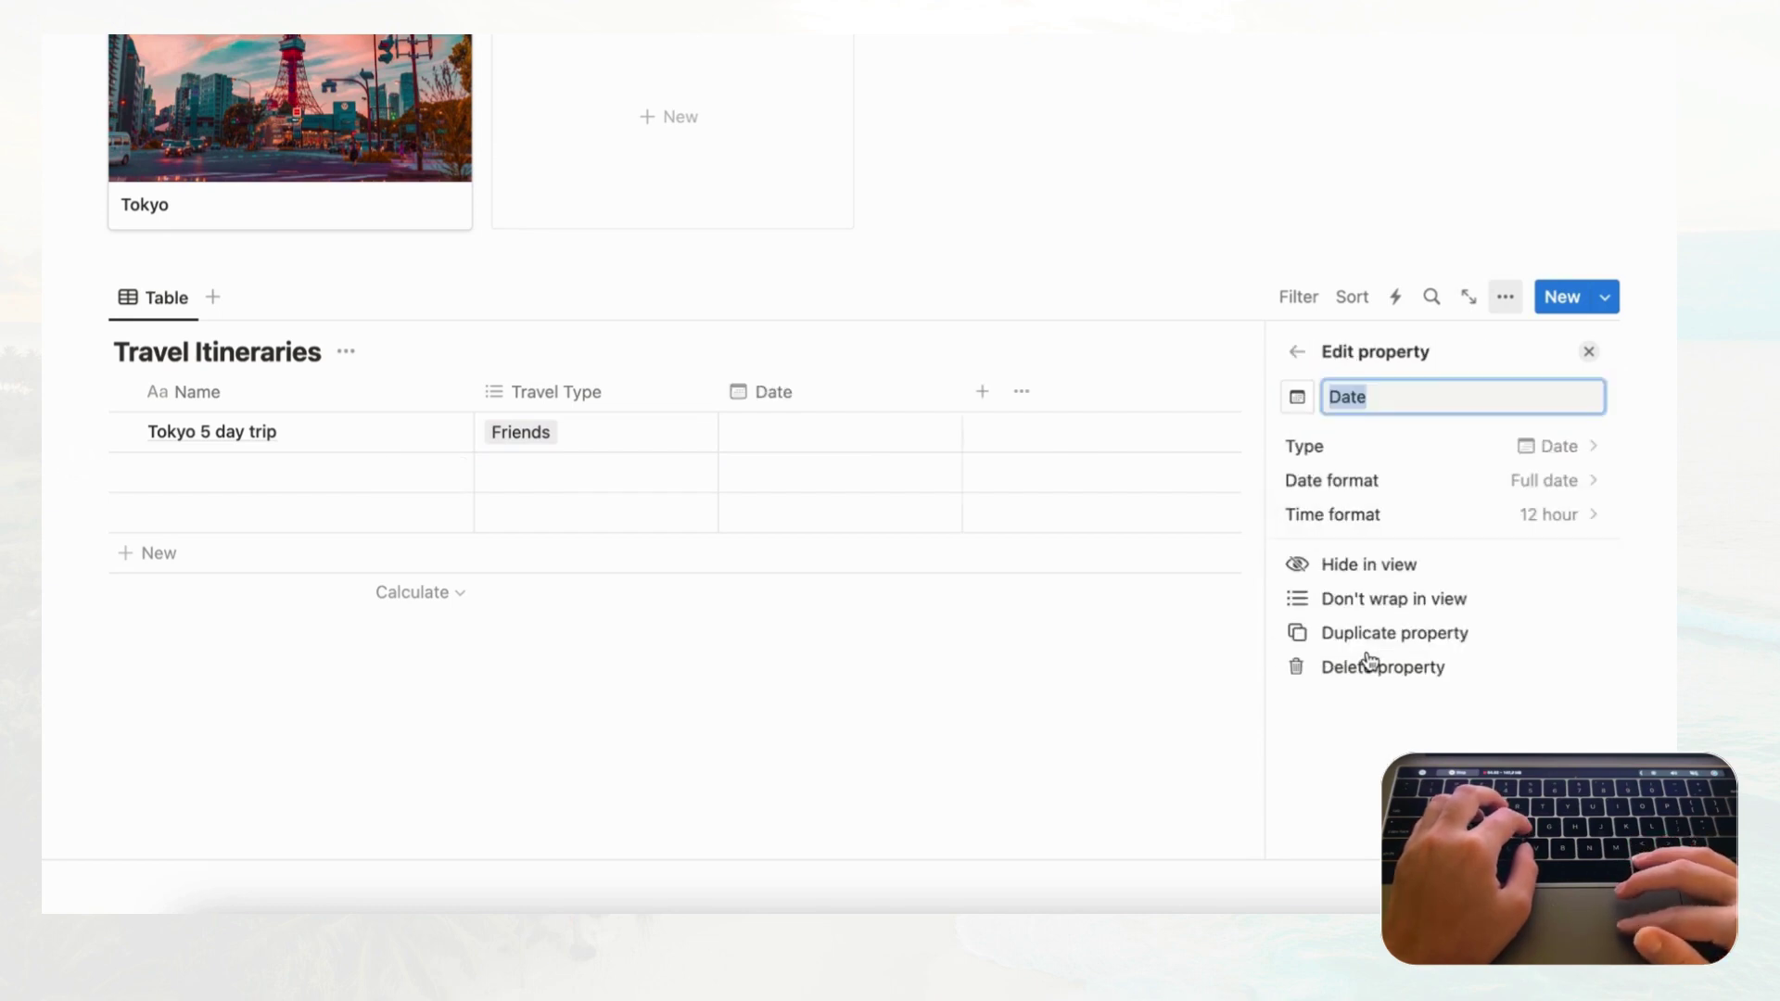
click(1589, 353)
drag(838, 409, 620, 406)
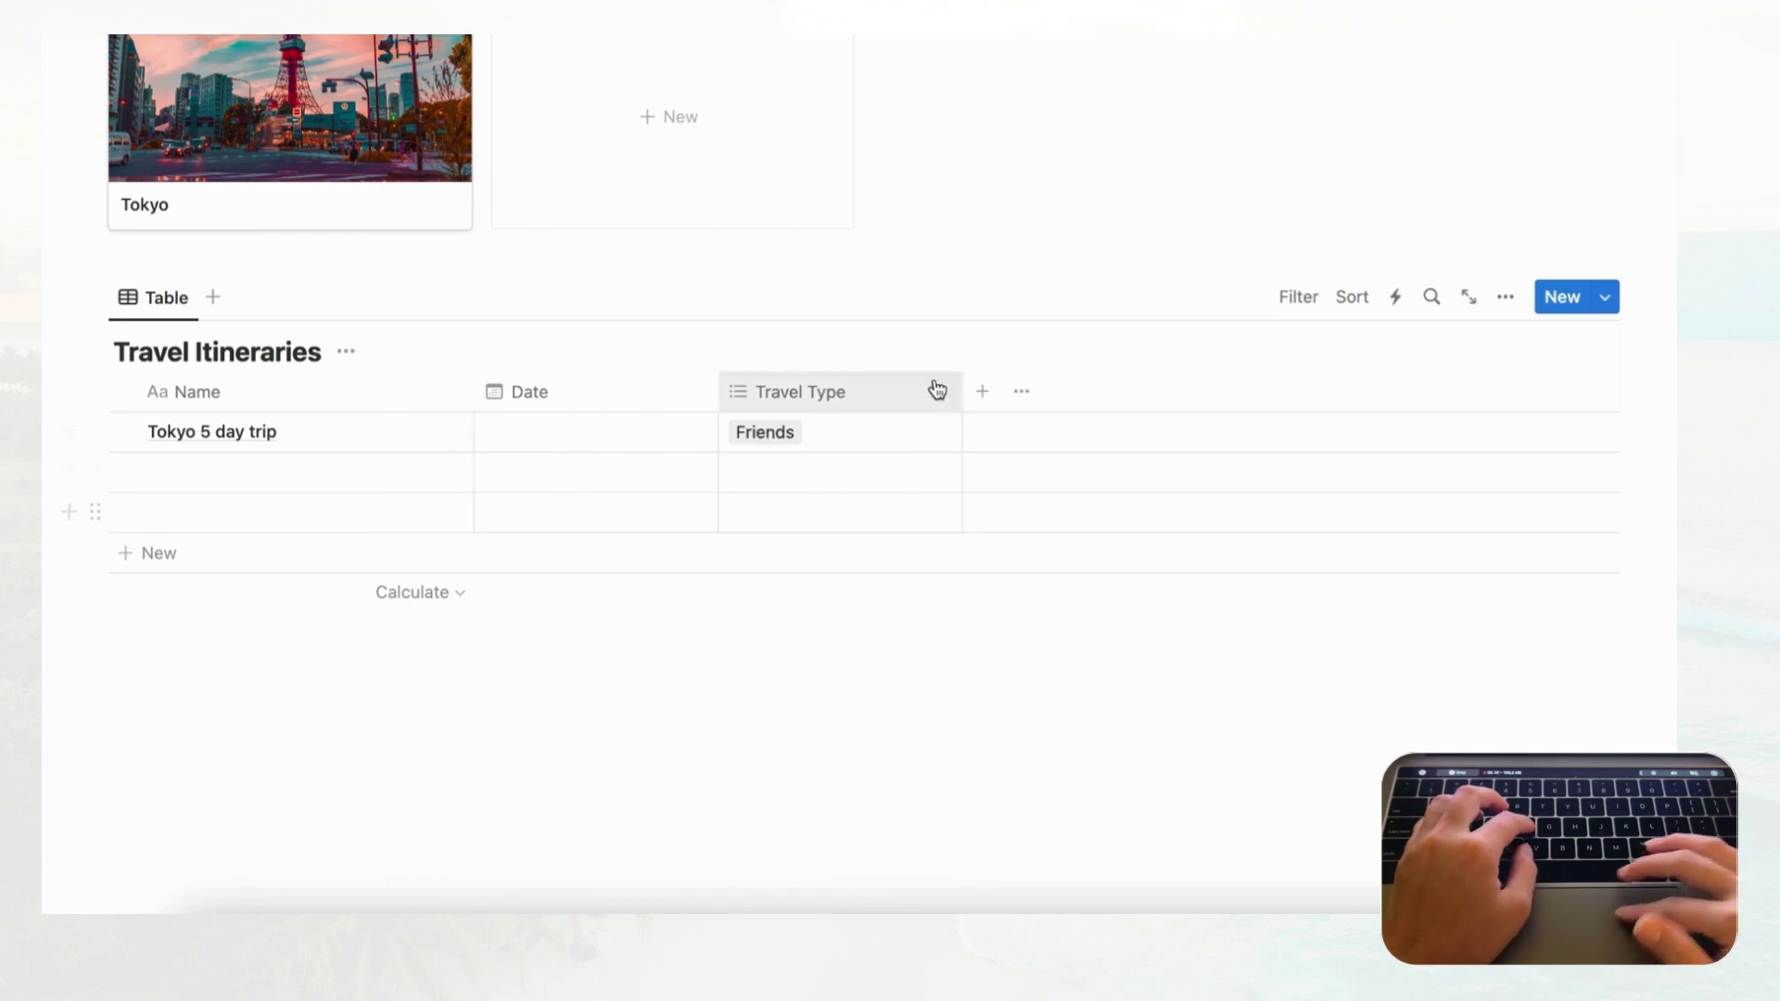
- Give the Tokyo 5 day trip a date range of October 2 to October 6, 2023
click(552, 440)
click(756, 316)
click(521, 430)
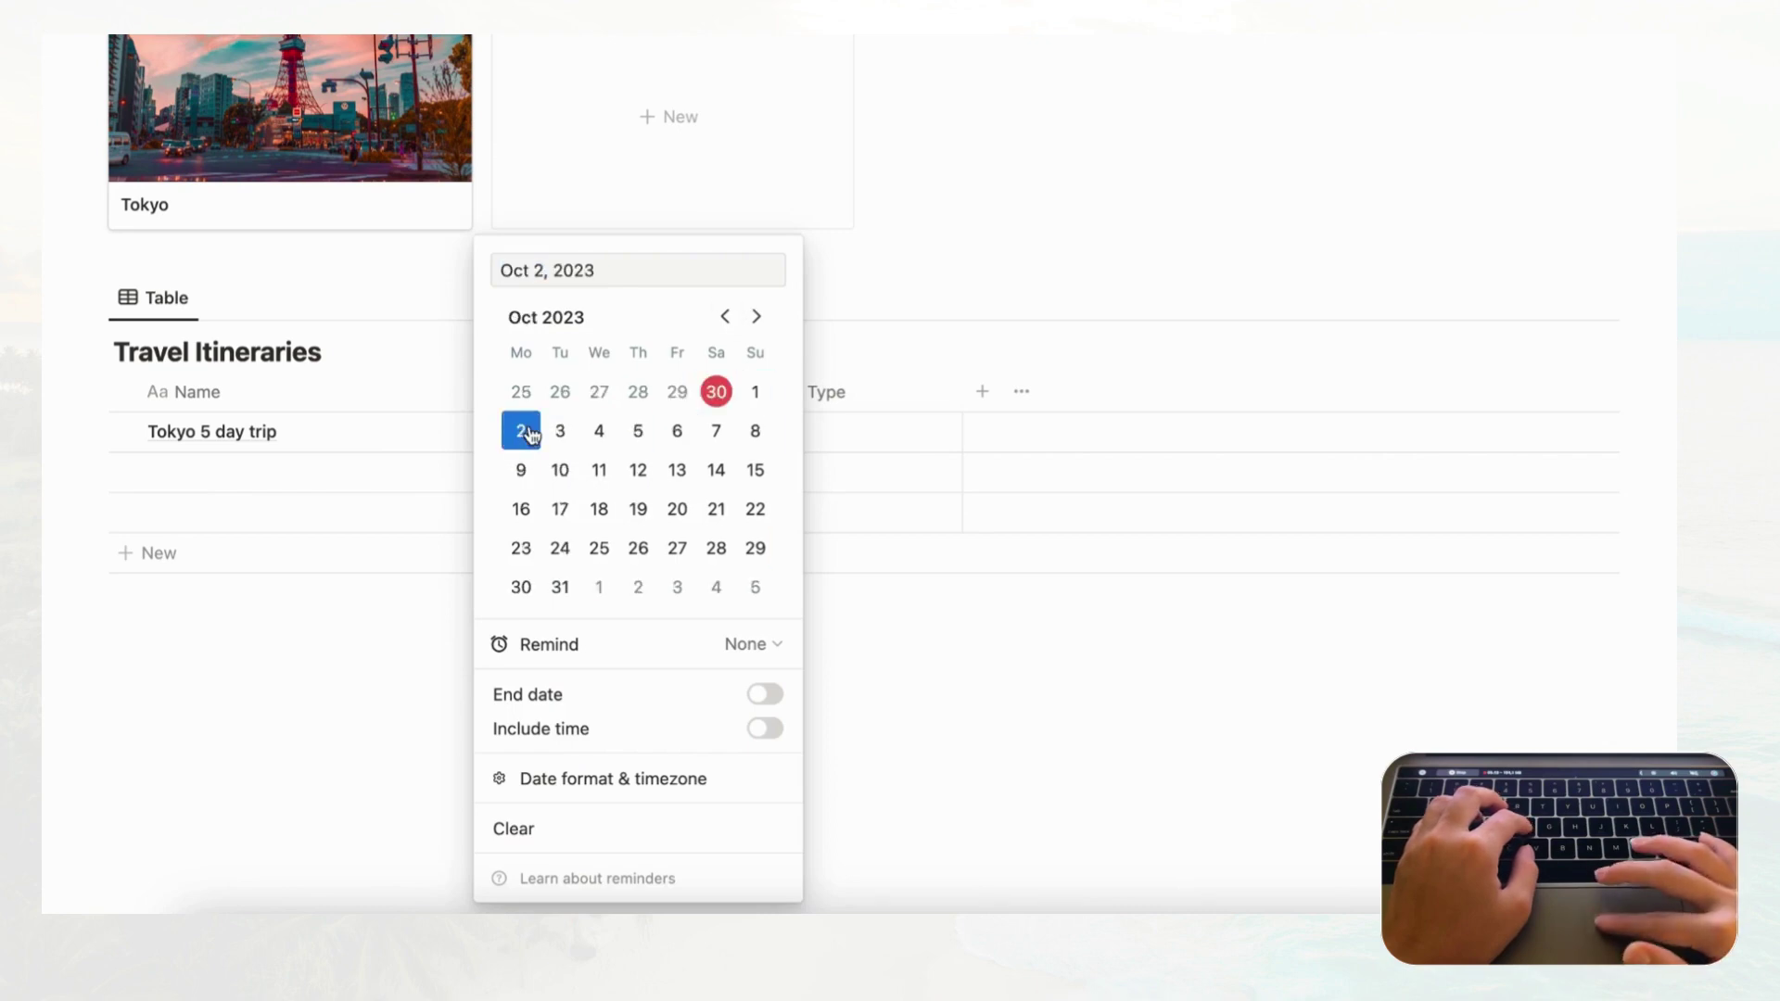
click(766, 697)
click(677, 433)
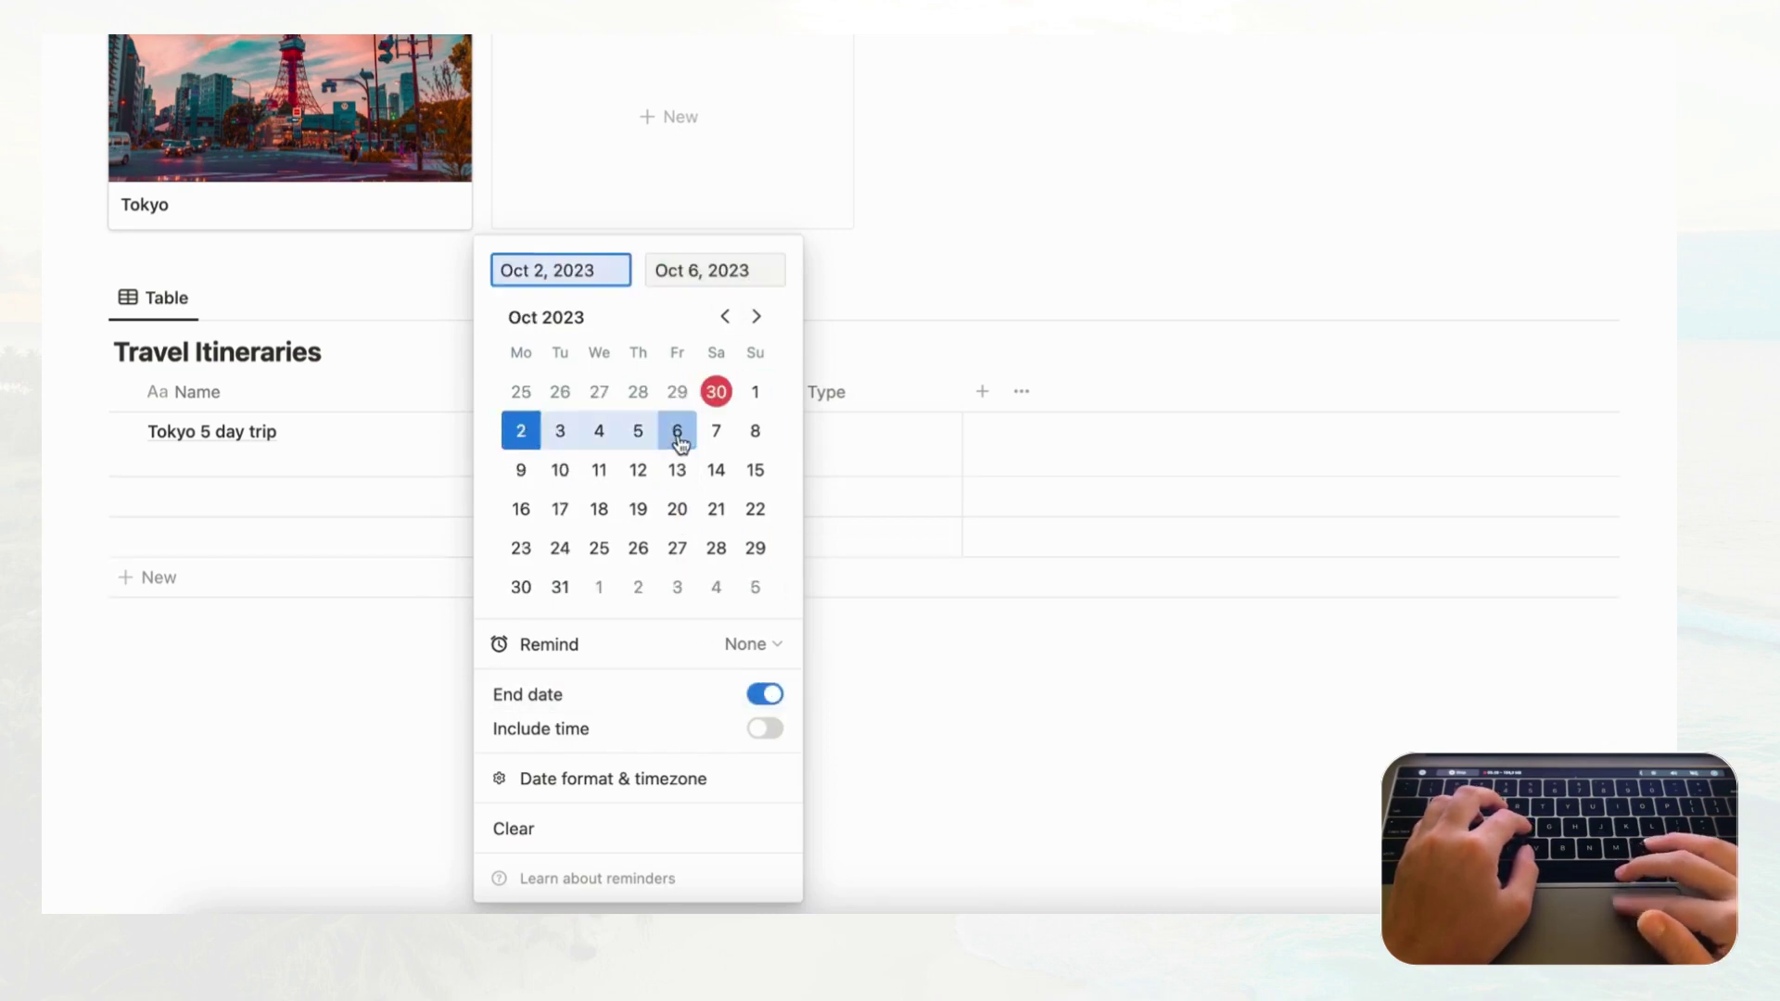
click(1069, 301)
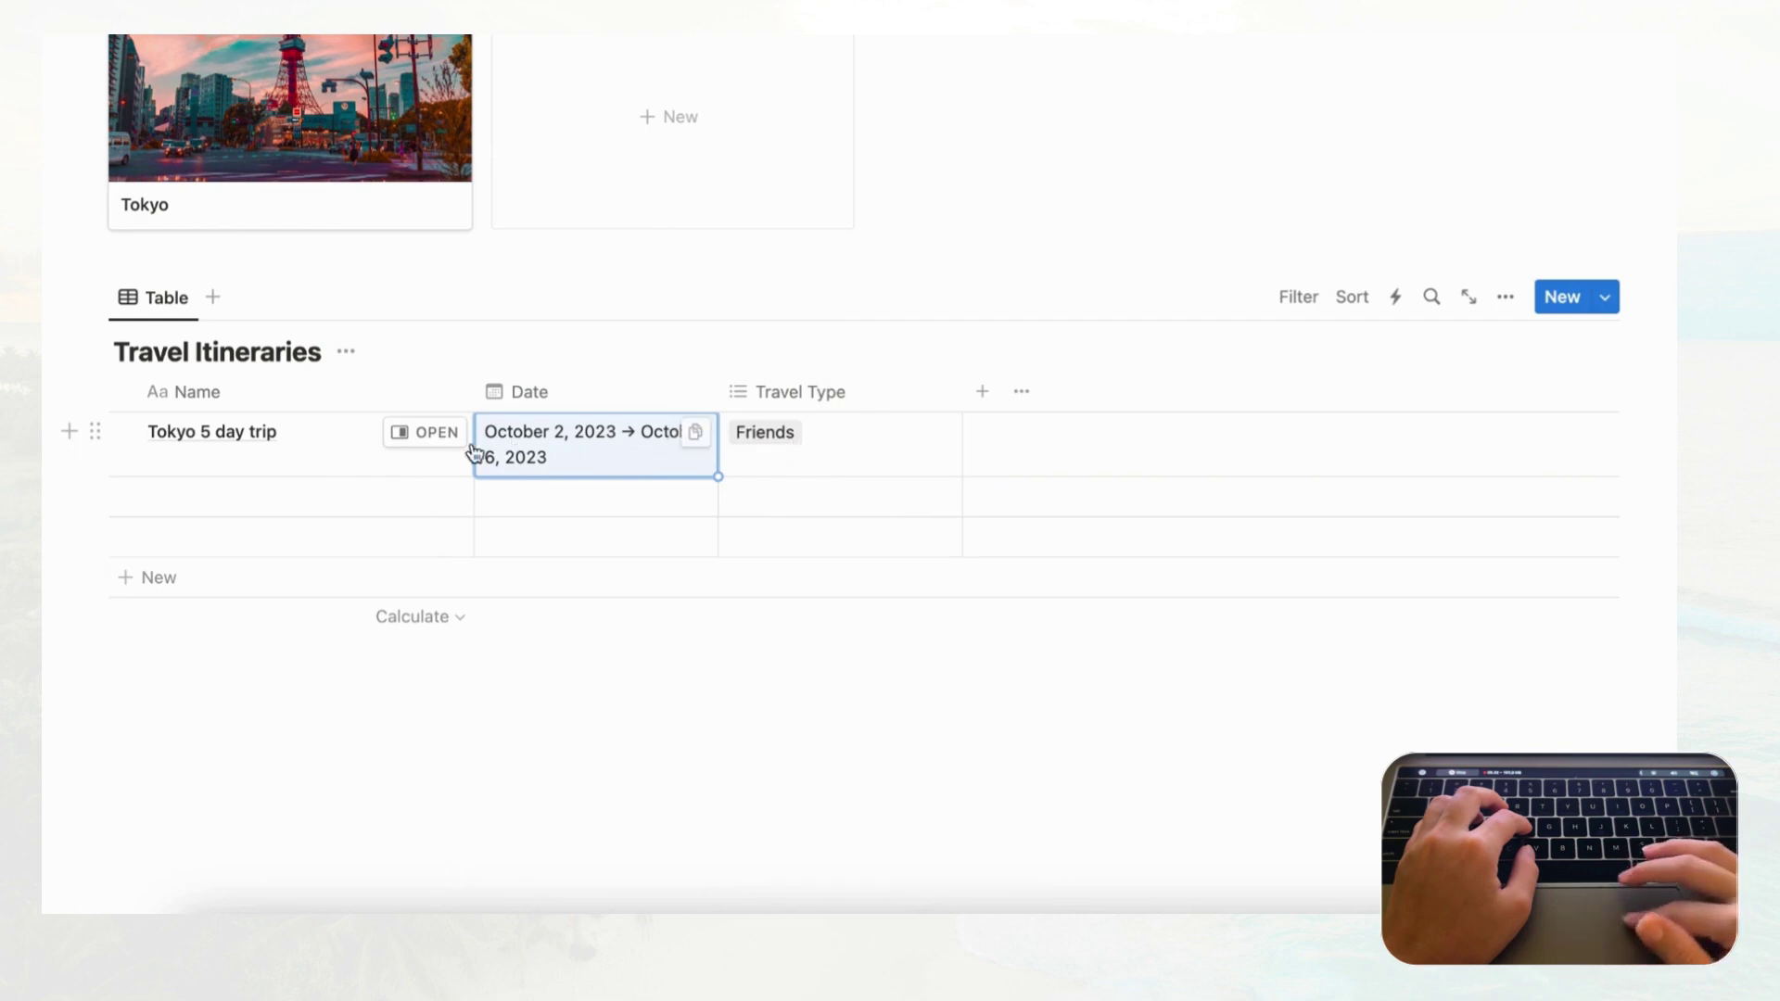
click(437, 443)
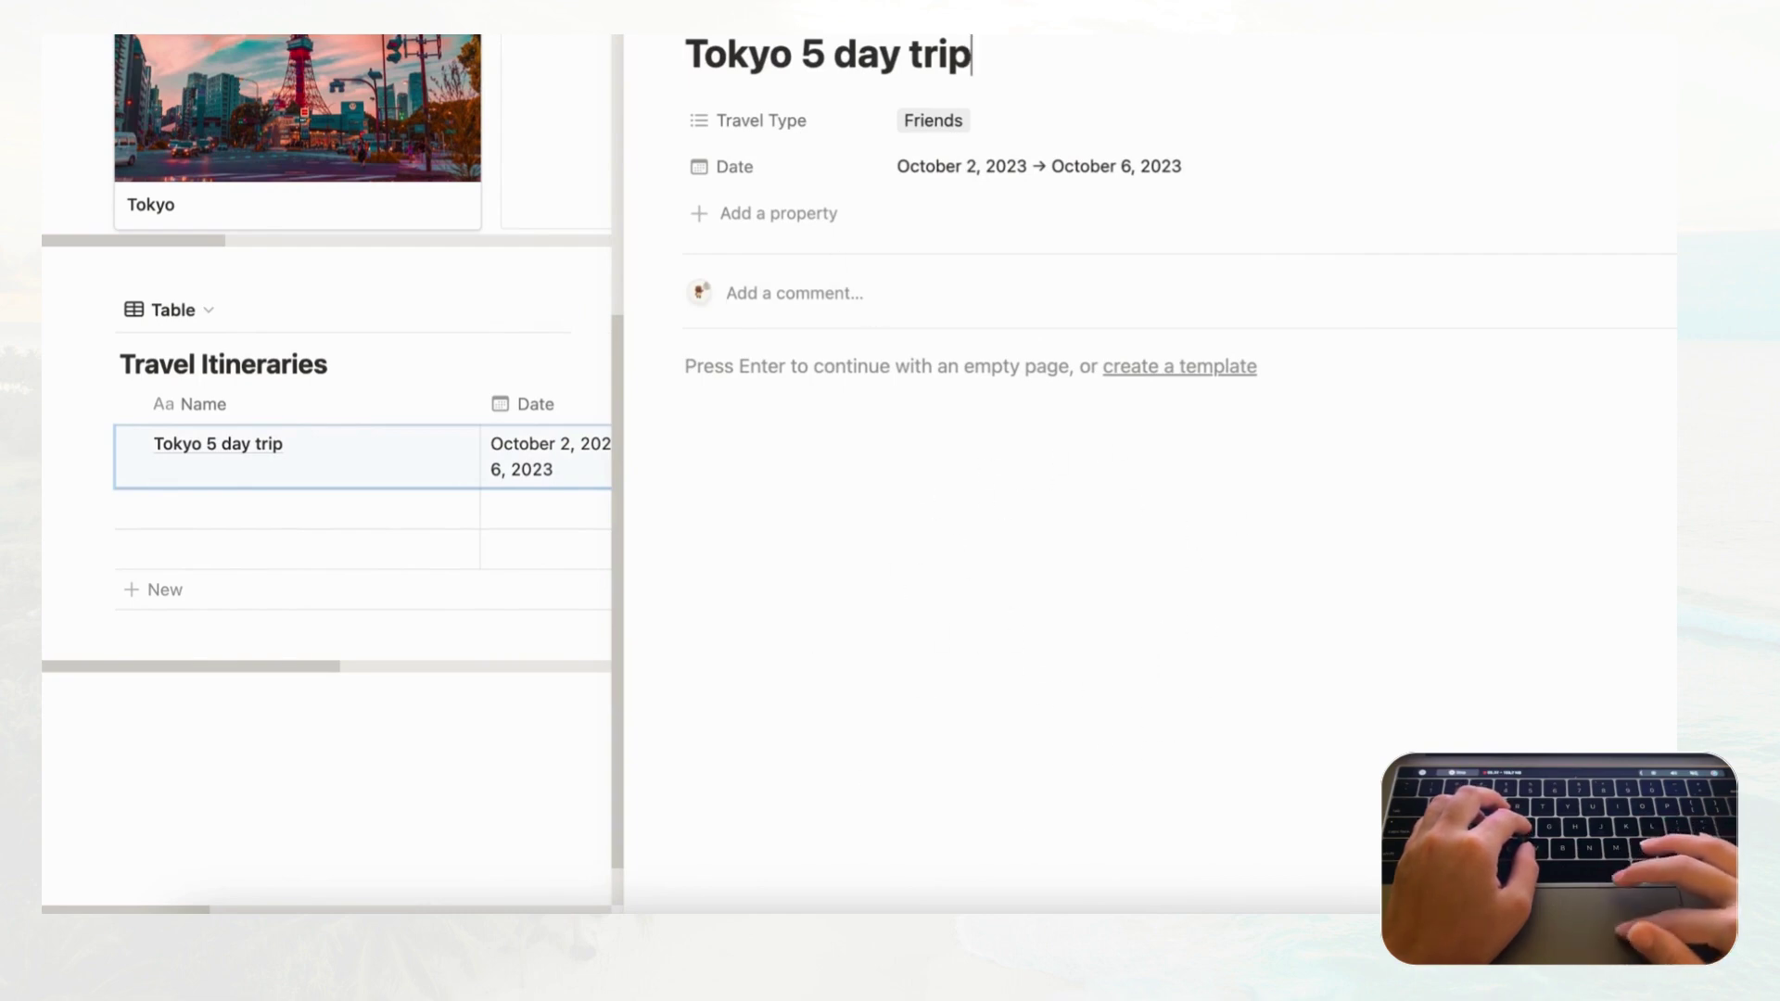
key(Escape)
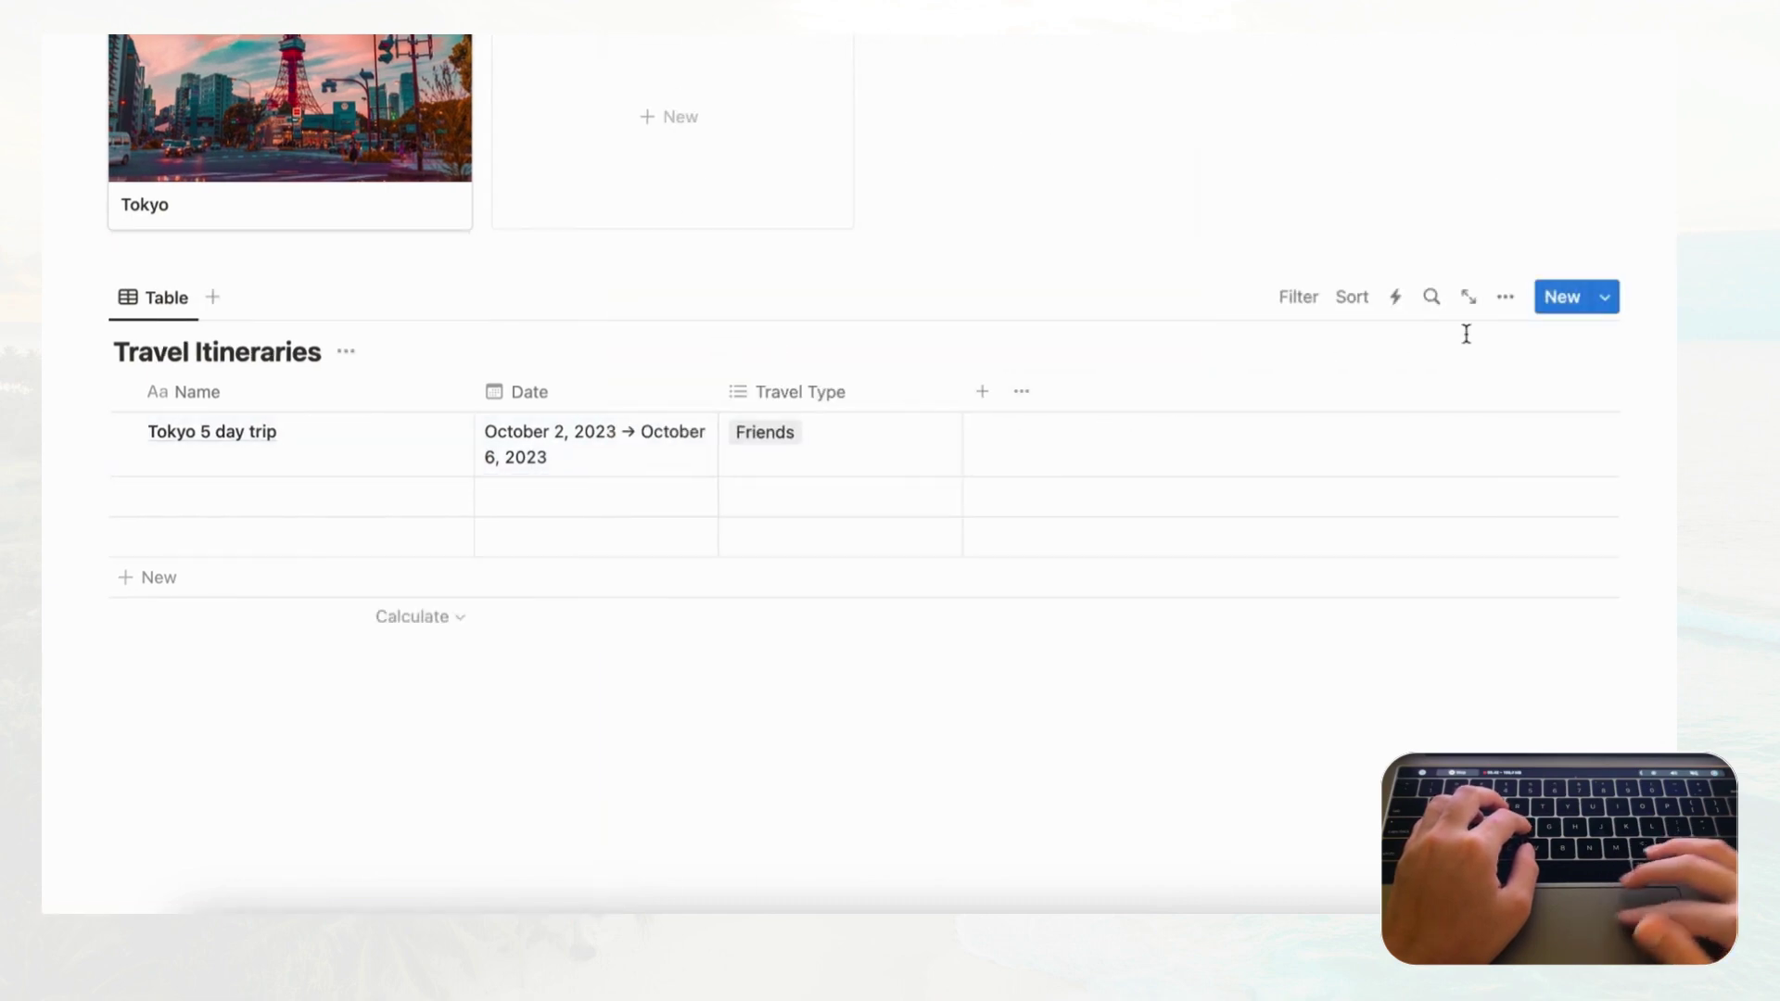
- Create a new Travel Itineraries template titled 'Itinerary Entry'
click(1608, 300)
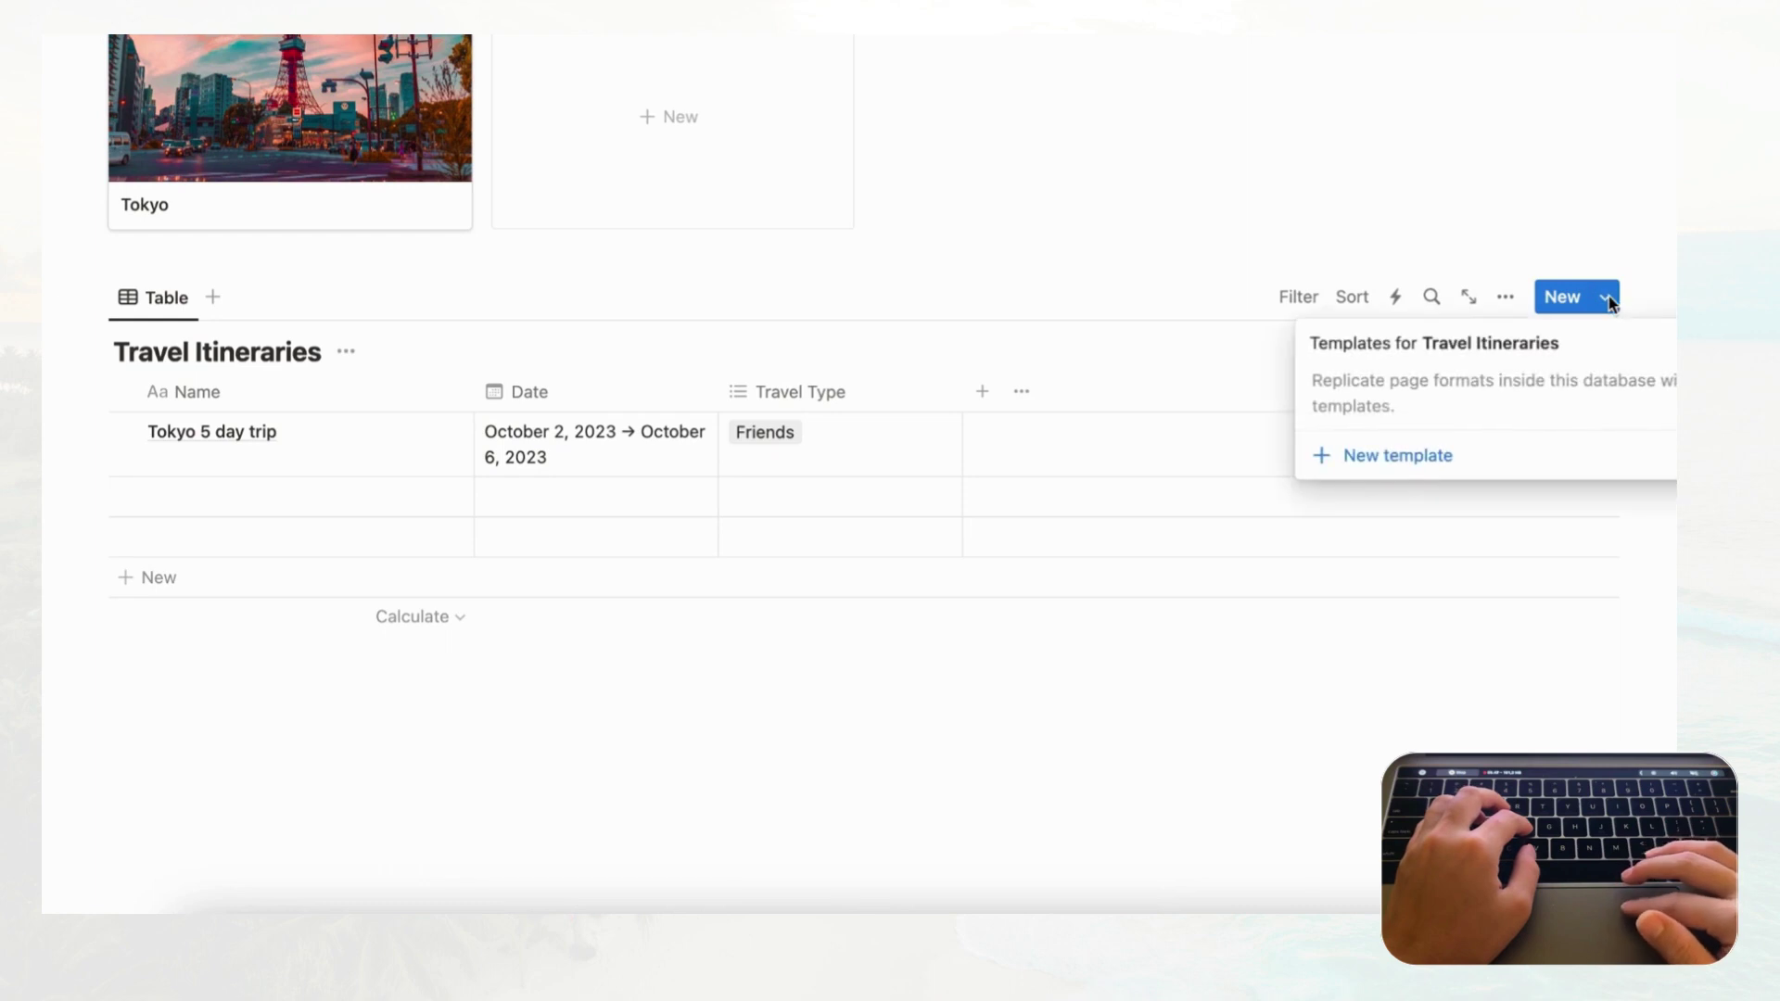
click(1450, 466)
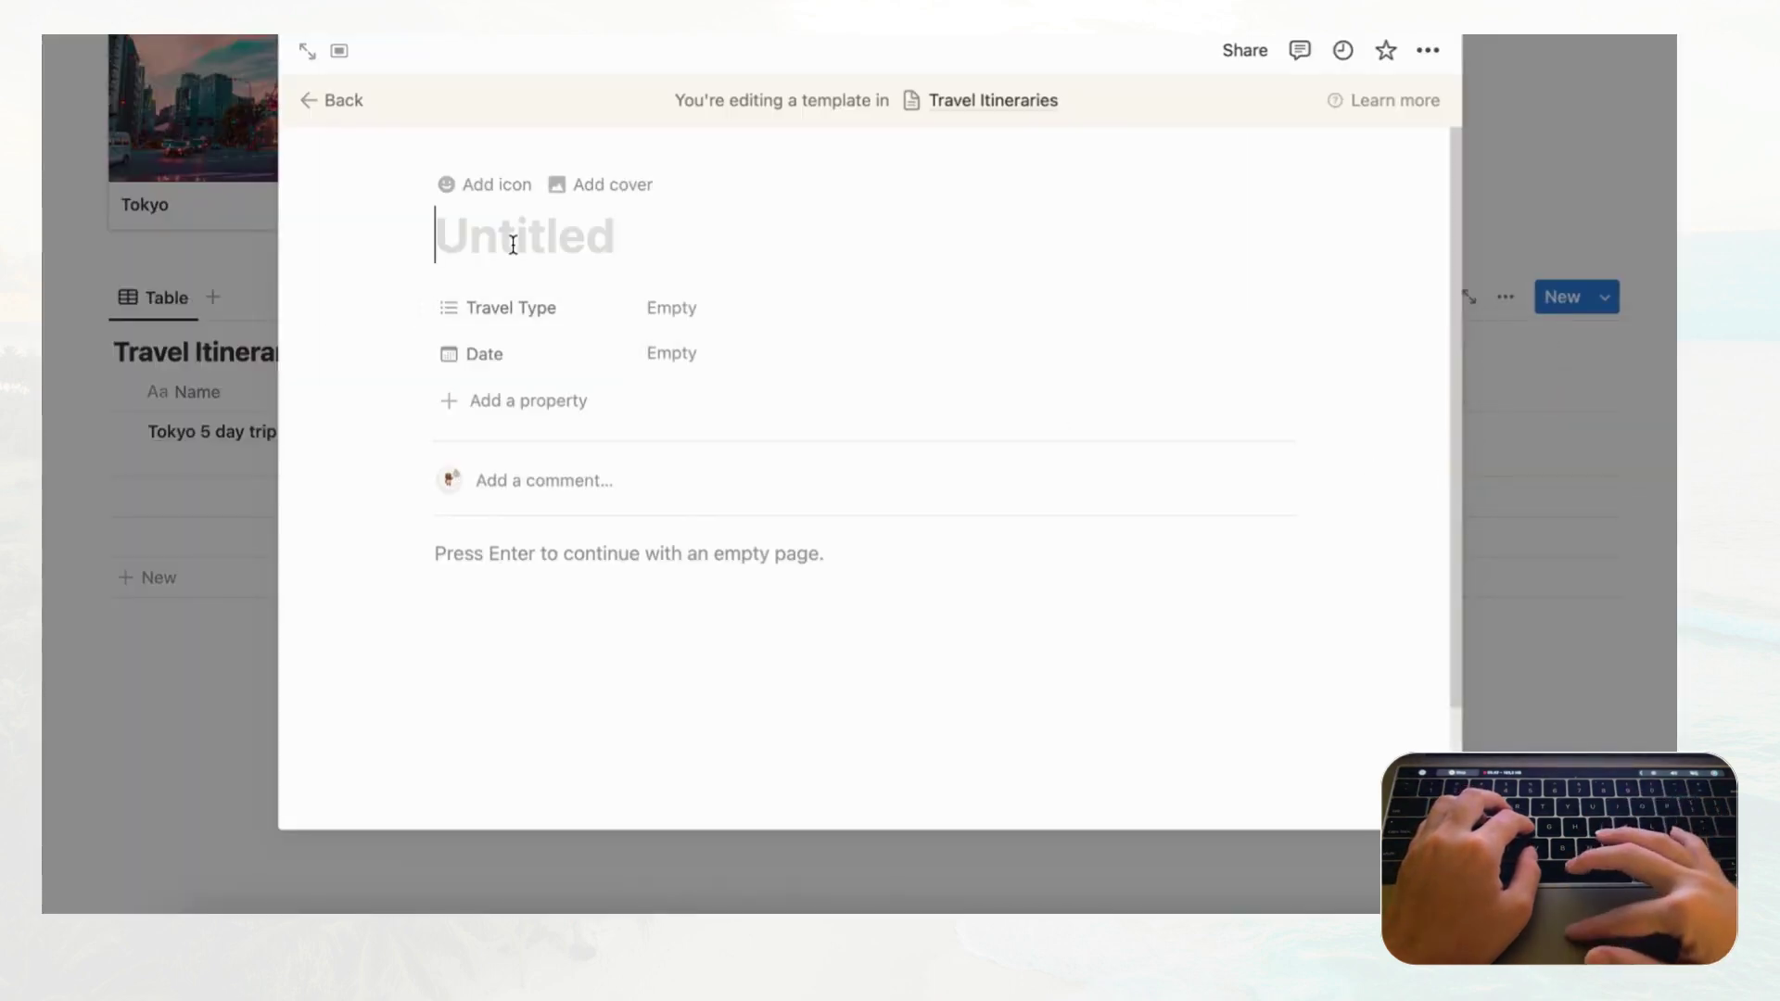
text(Itiner)
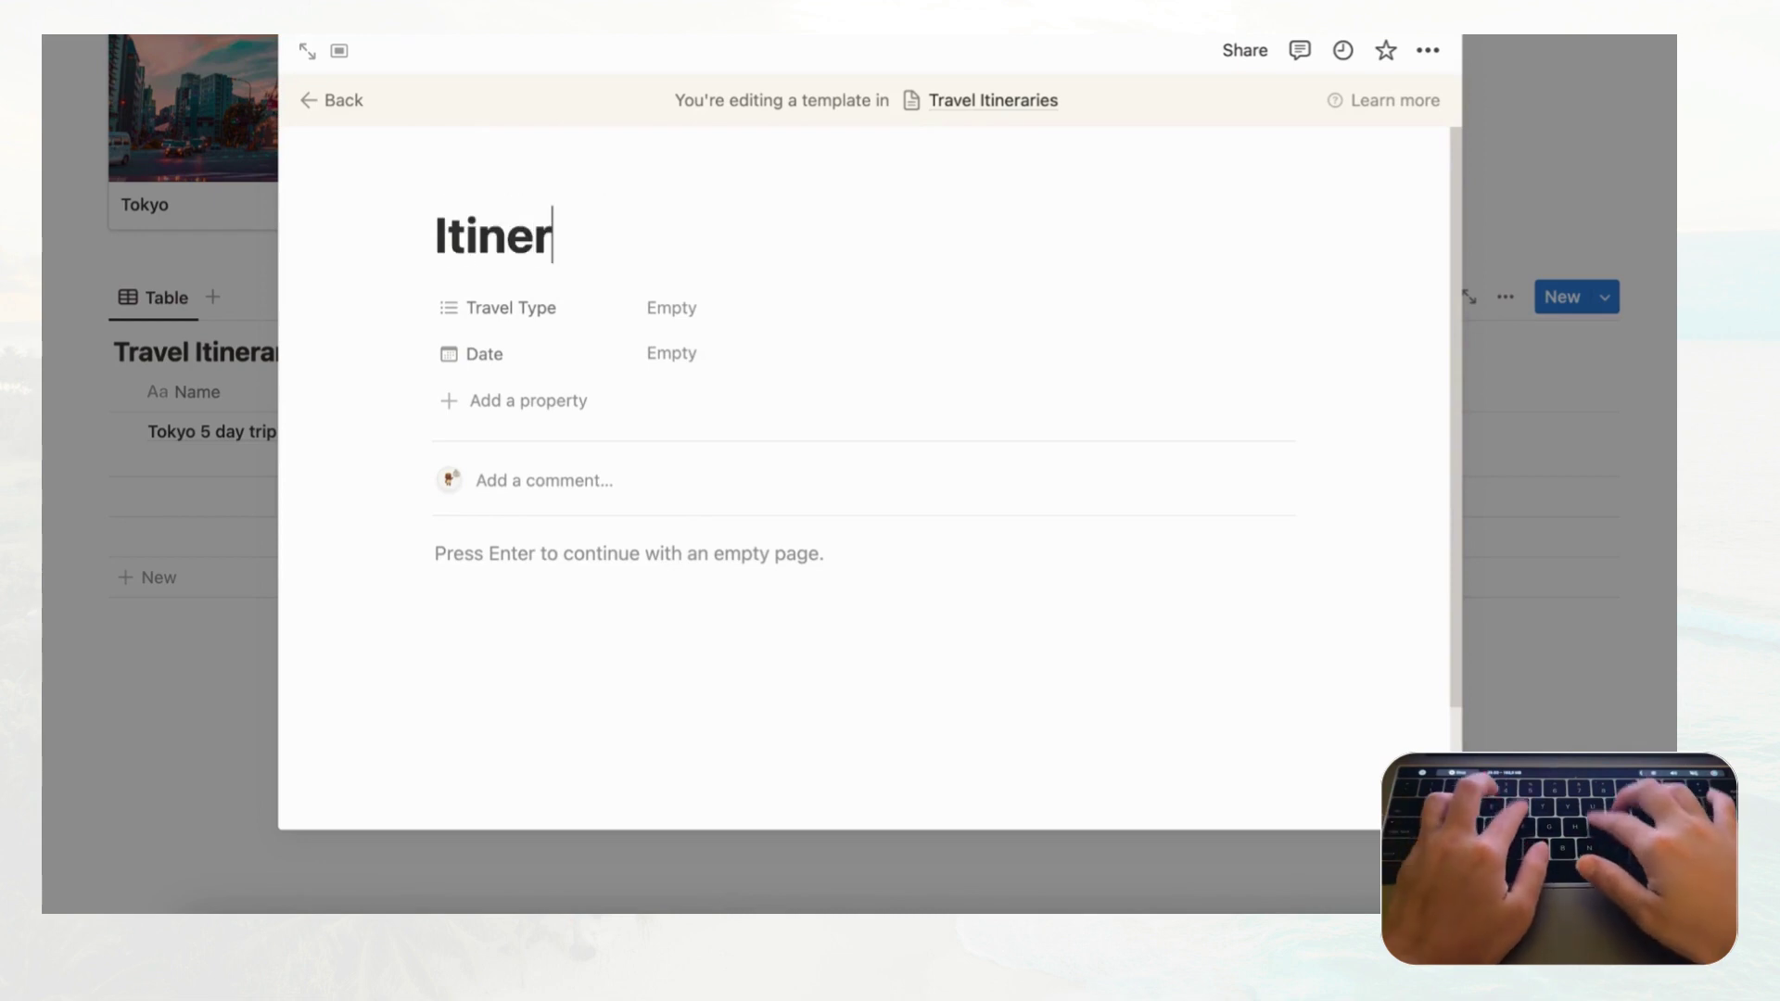
text(ary Entry)
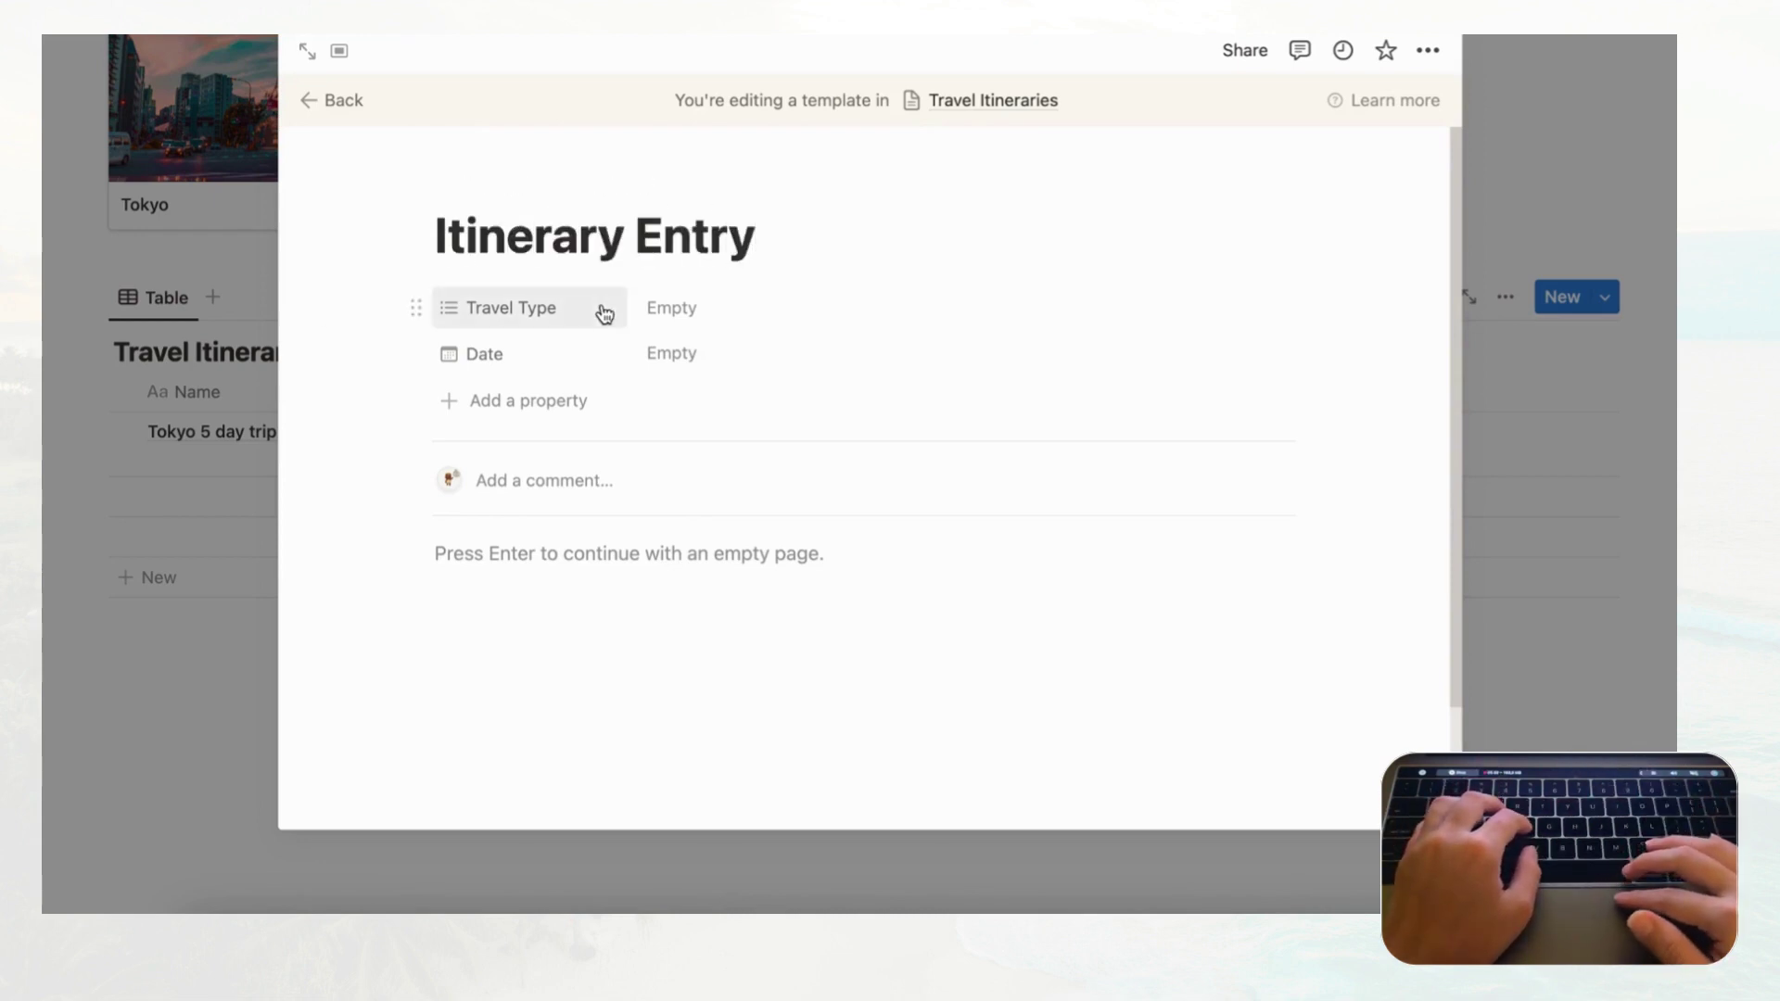
- Start the template body with an 'Important Documents' Heading 3 followed by a divider
click(525, 554)
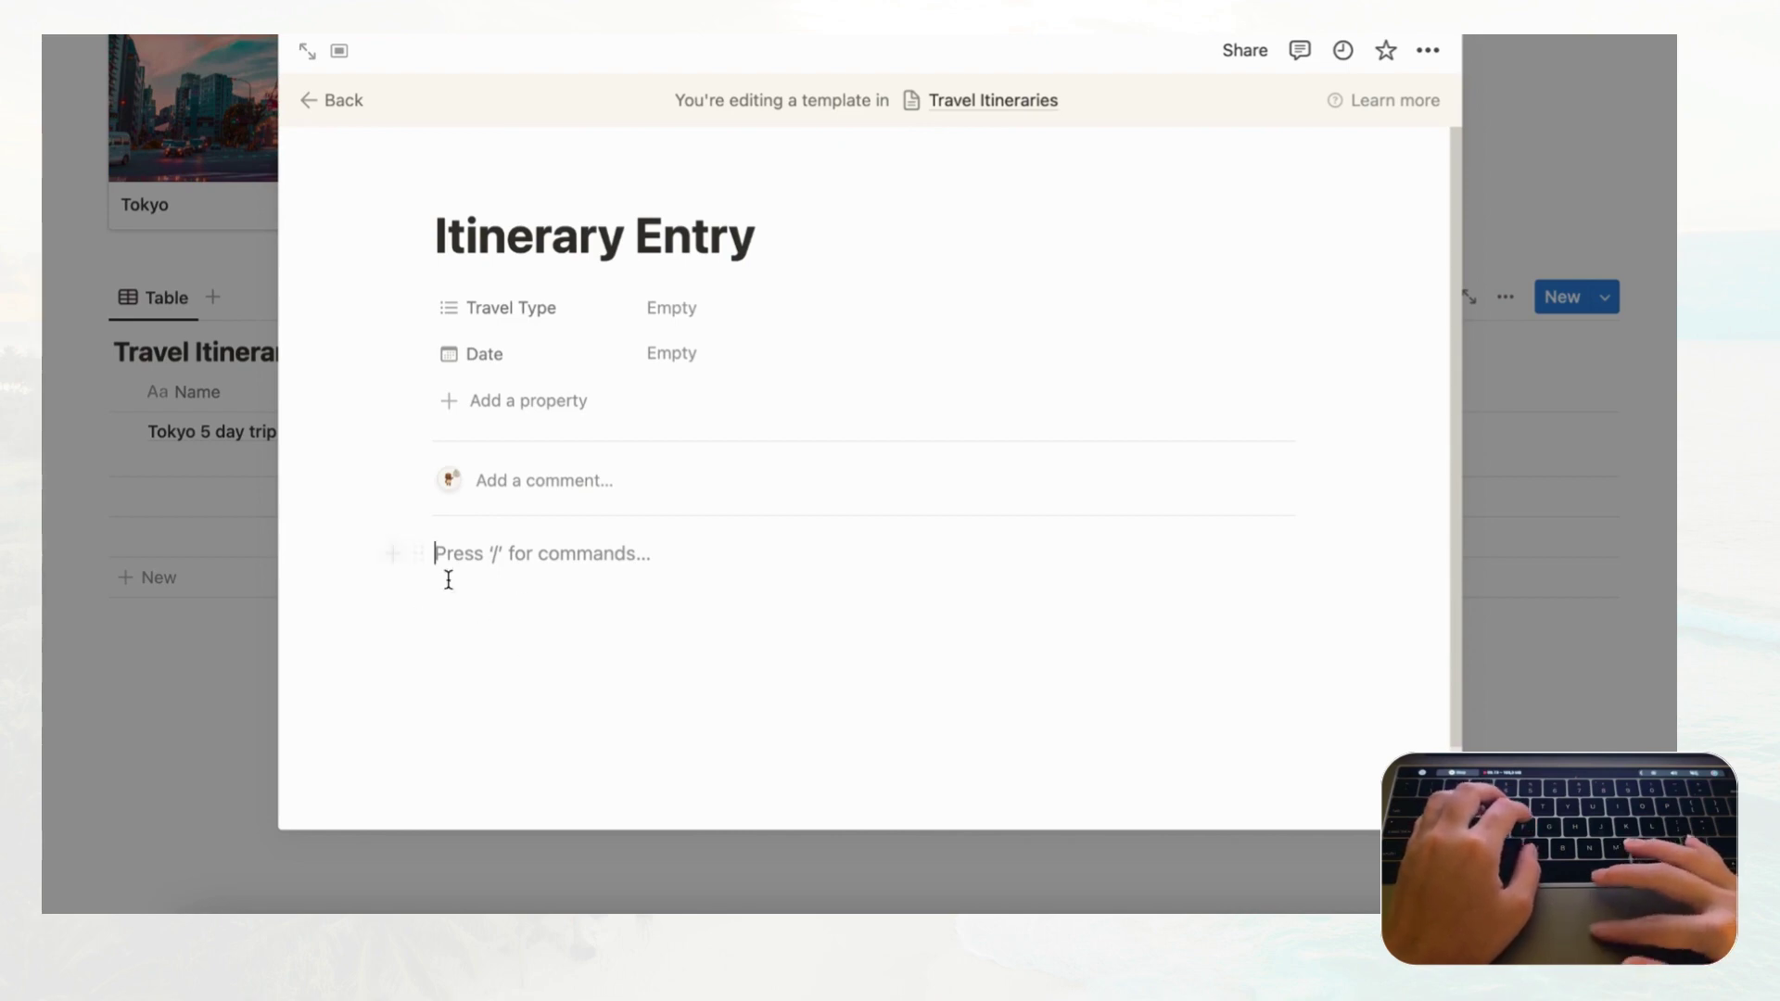
text(I)
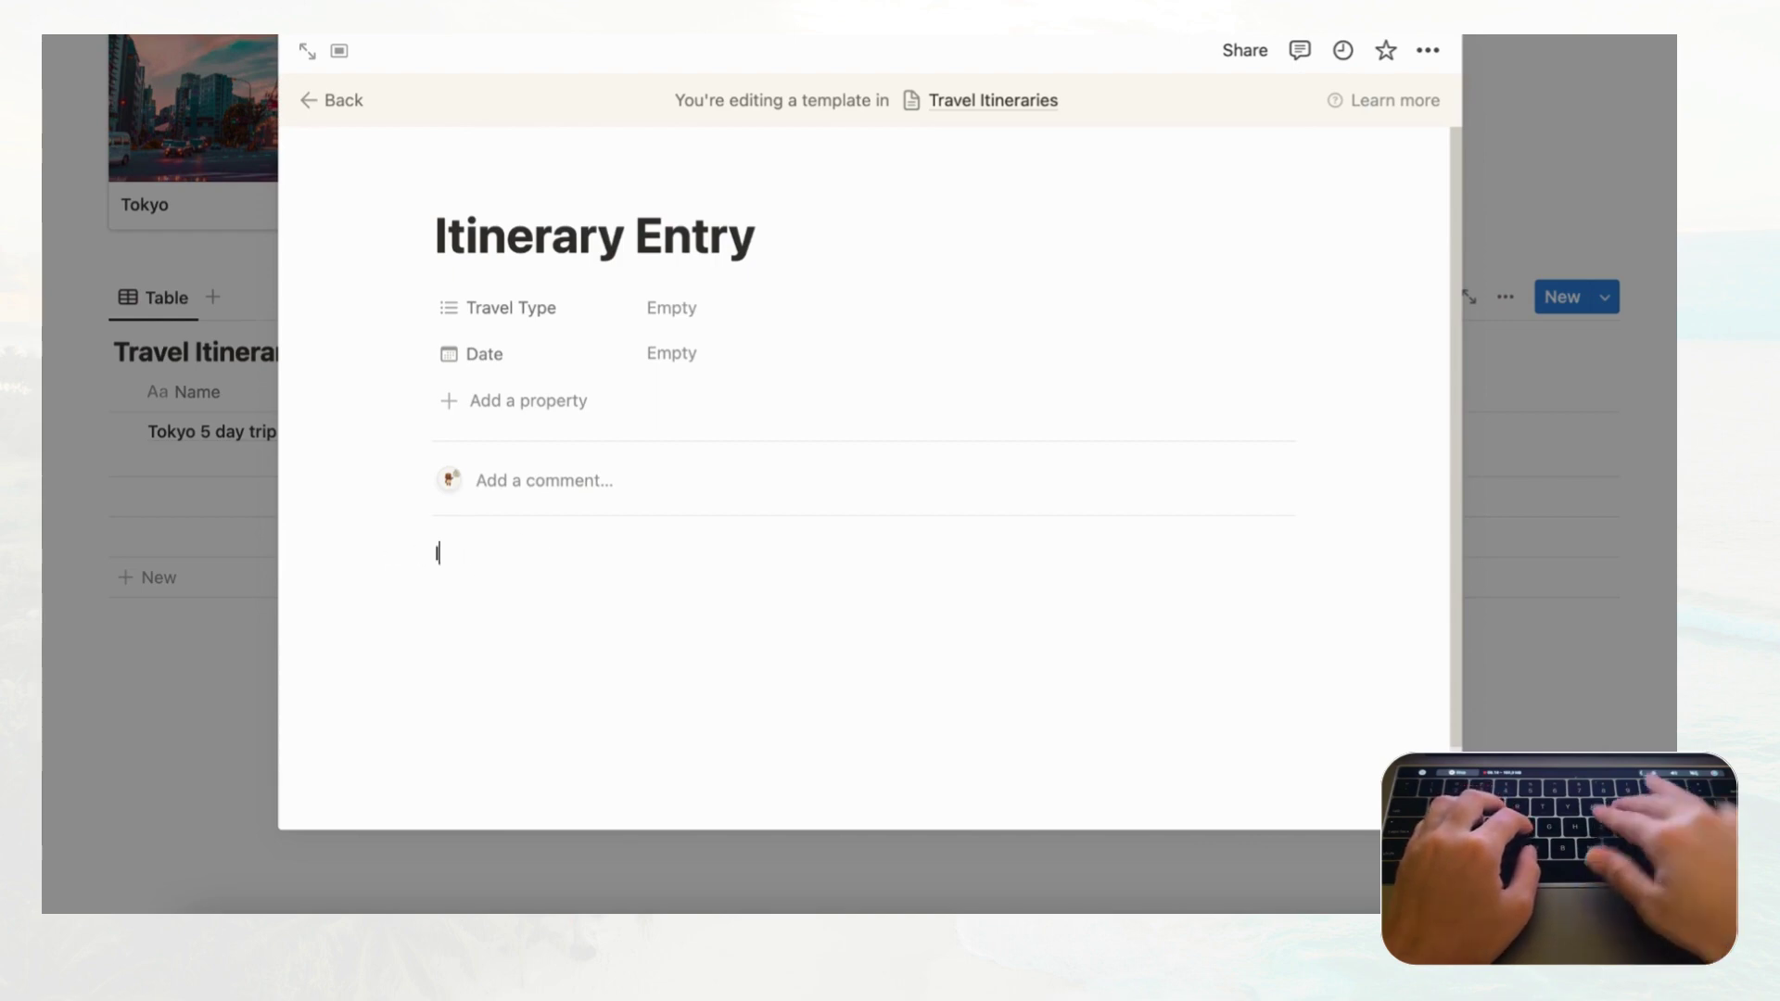
text(mportant Documents)
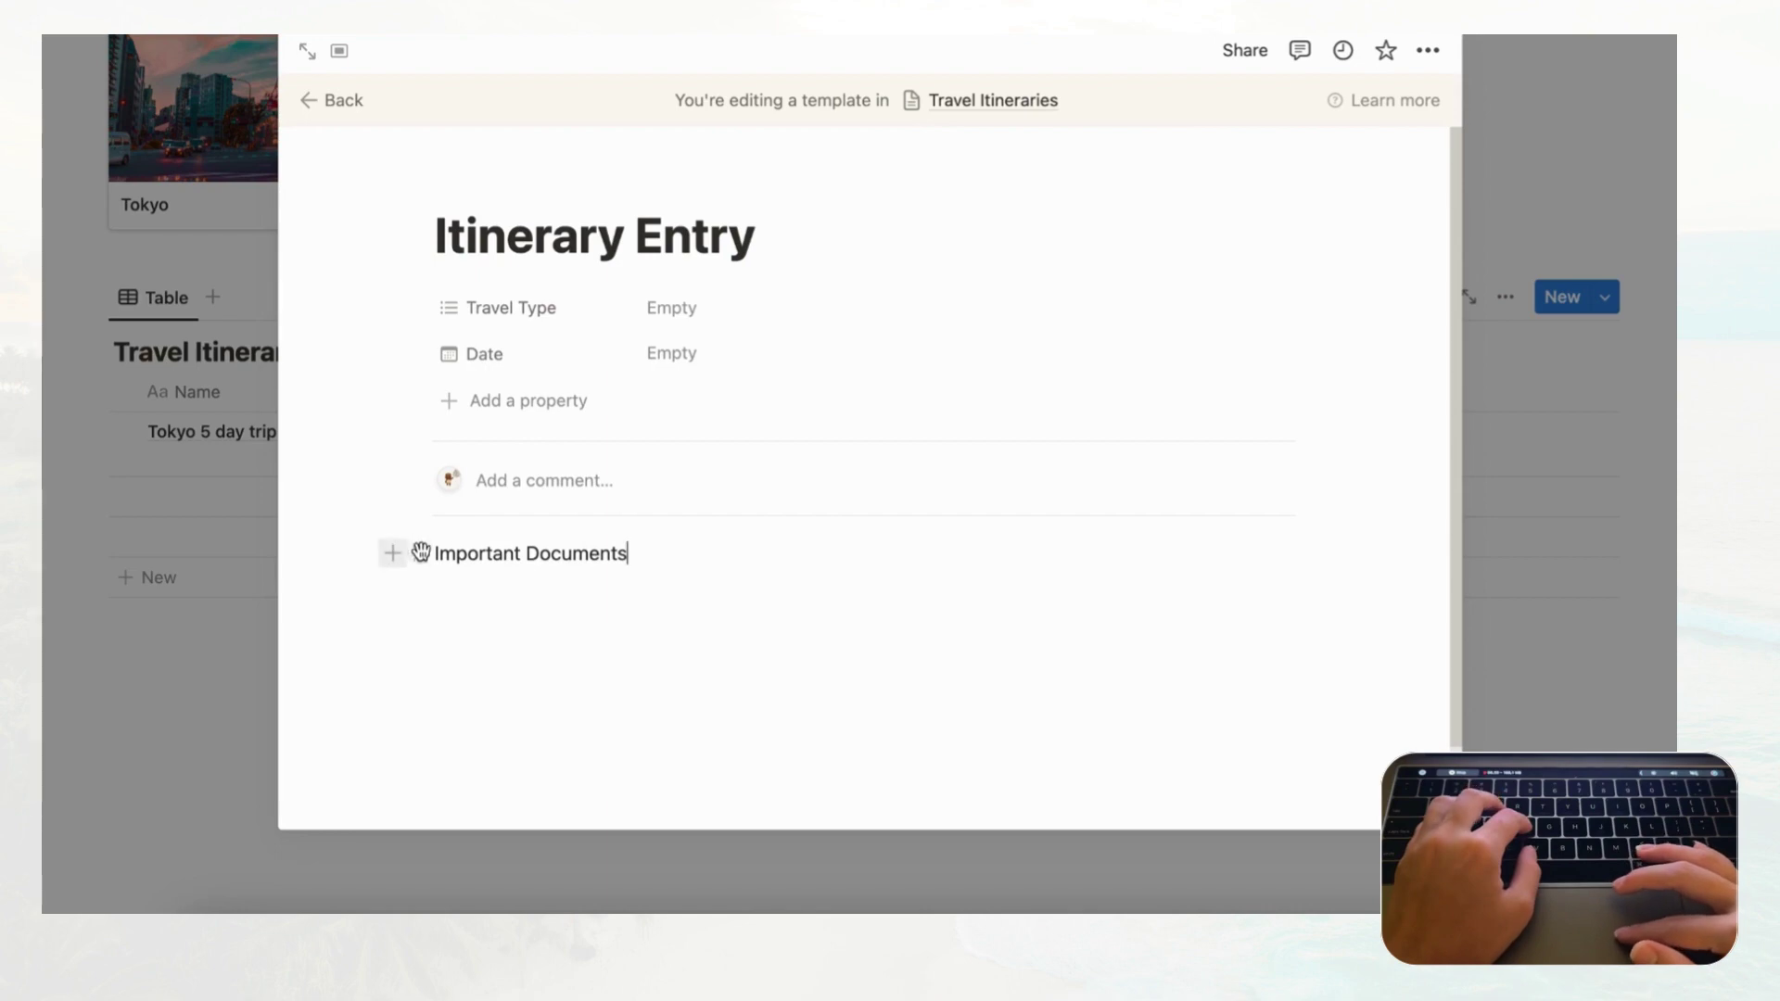
click(418, 554)
mouse_move(333, 477)
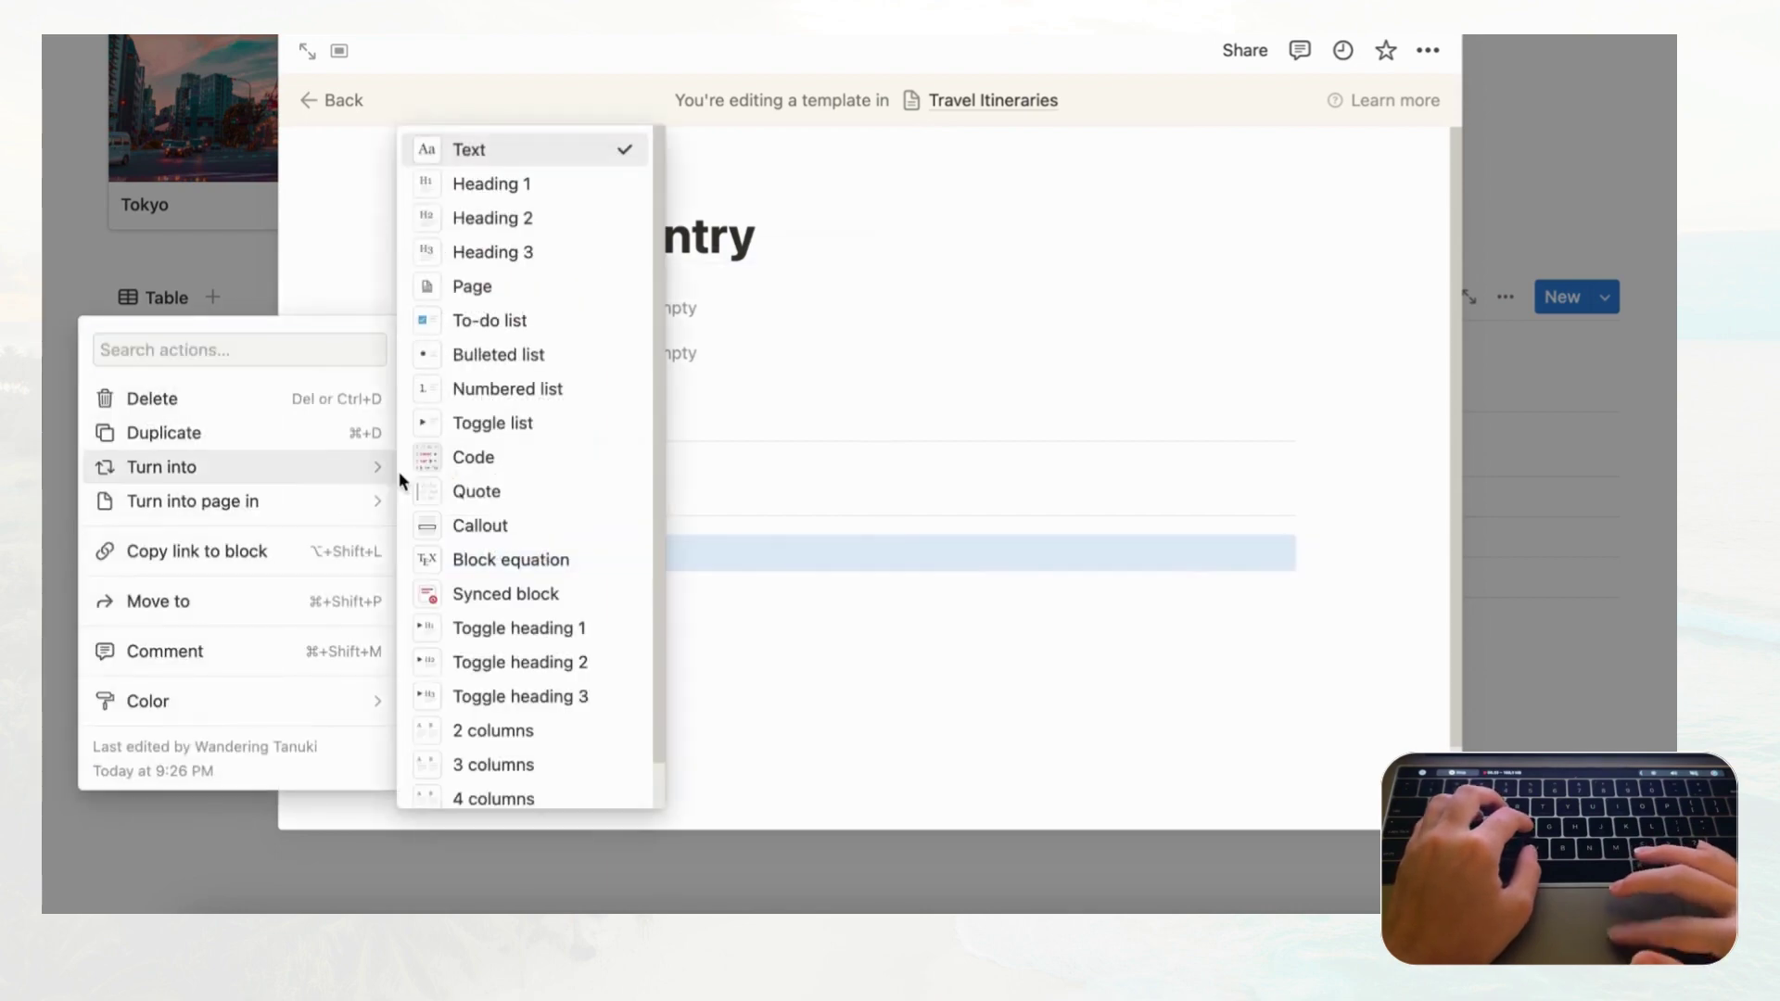
click(534, 252)
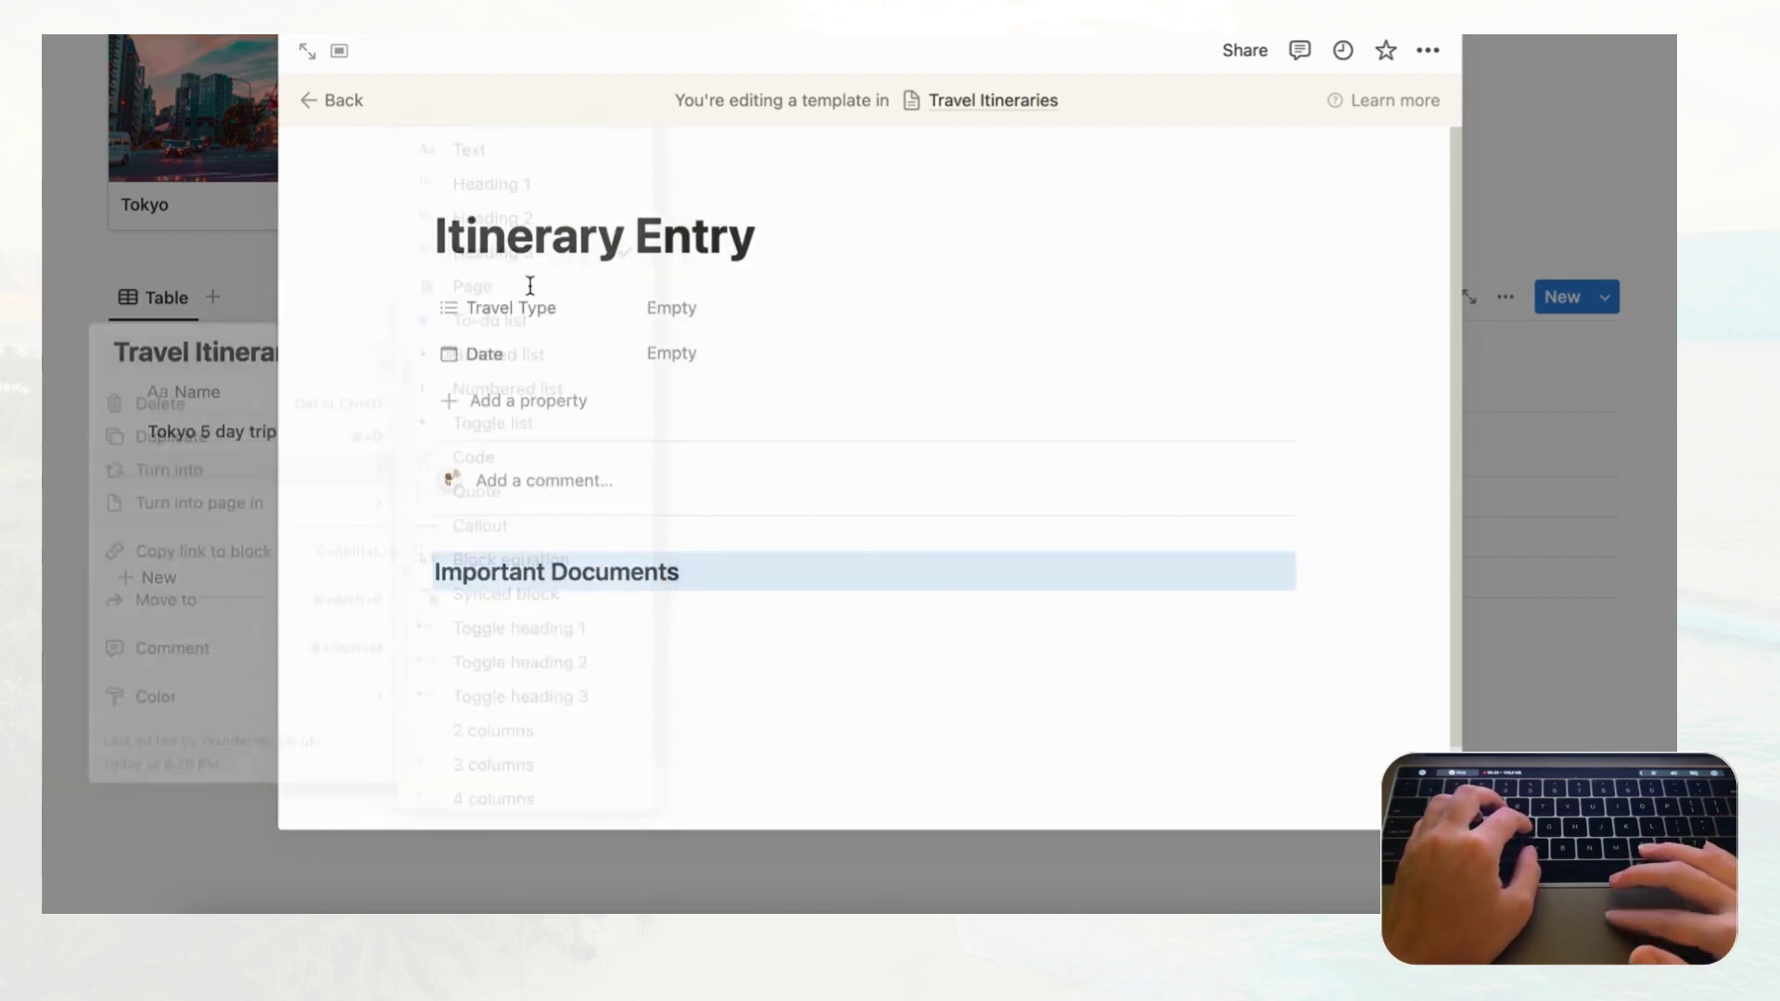
click(710, 569)
key(Return)
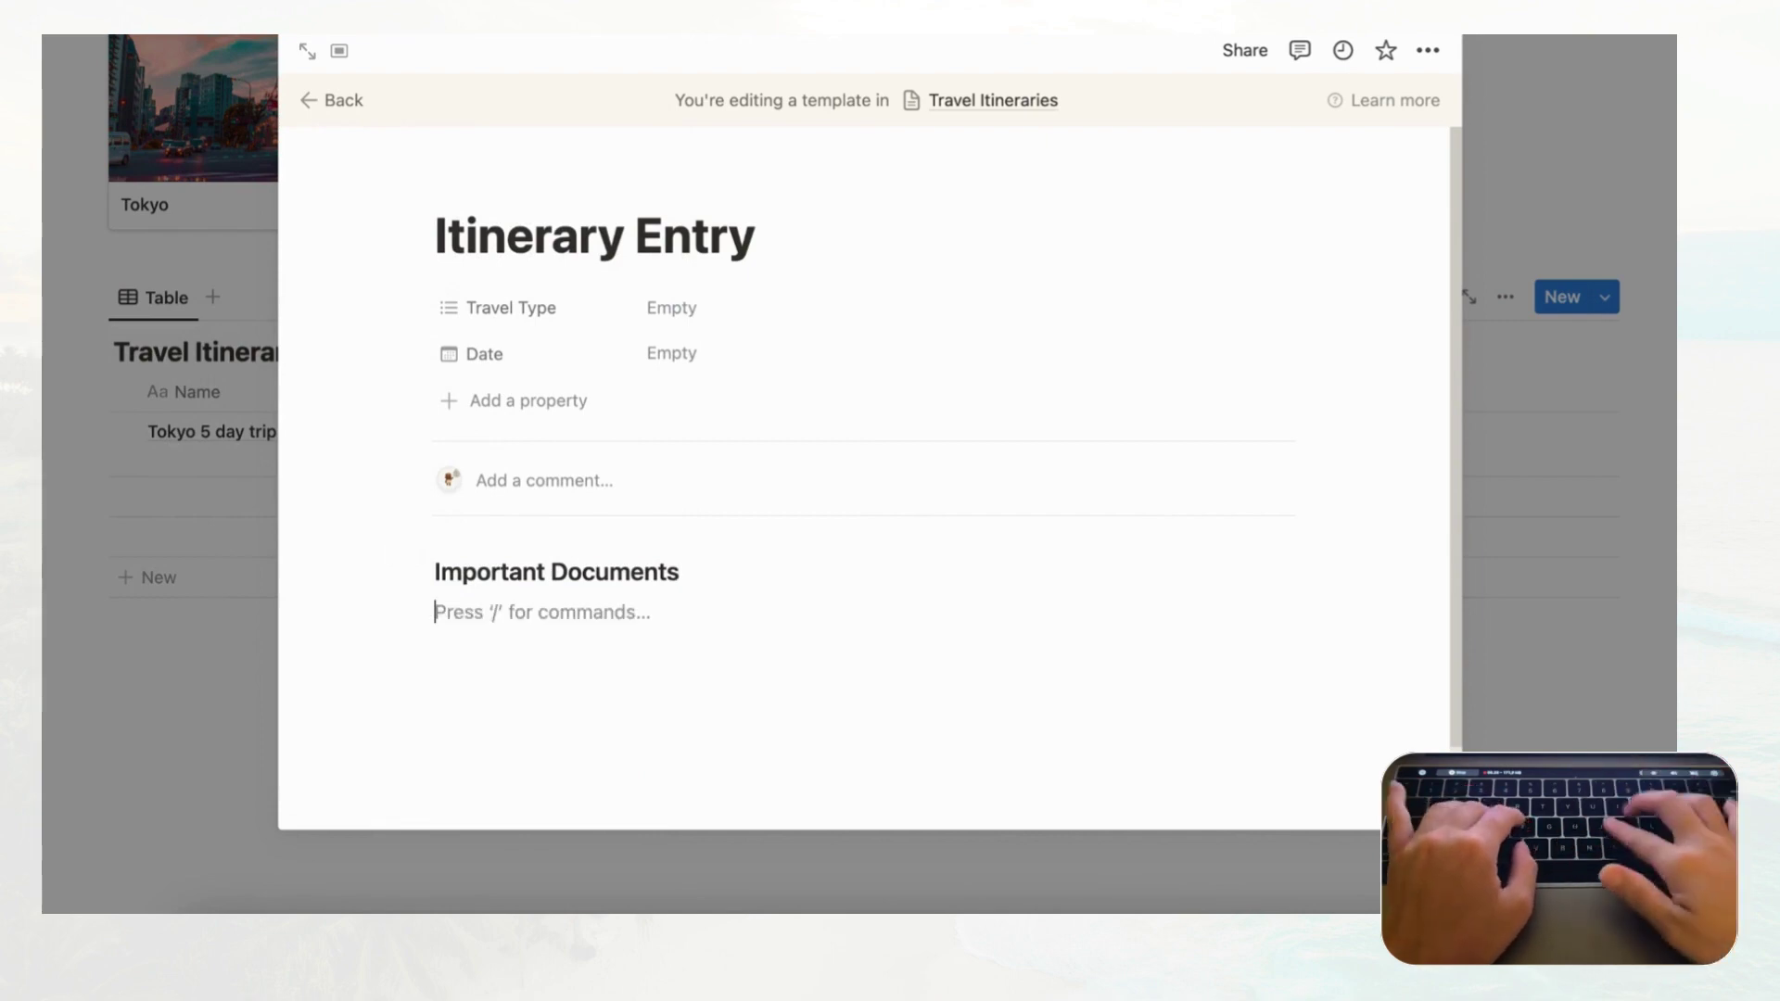
text(/divider)
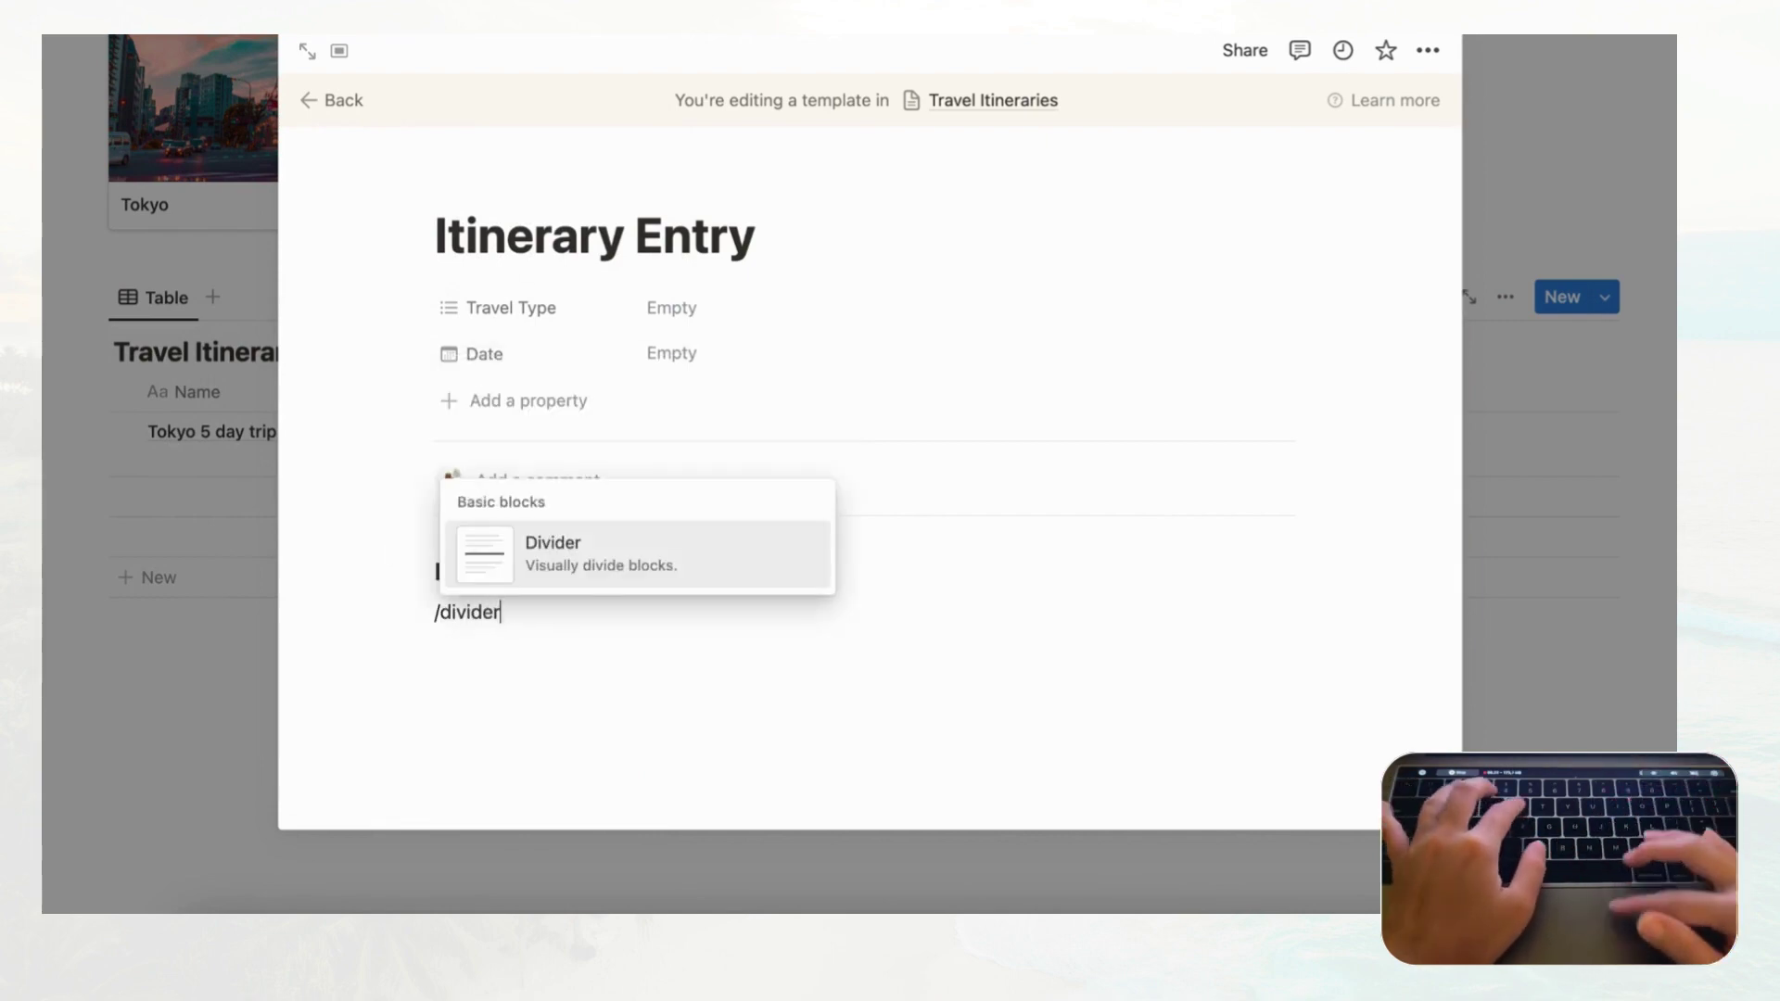
click(723, 558)
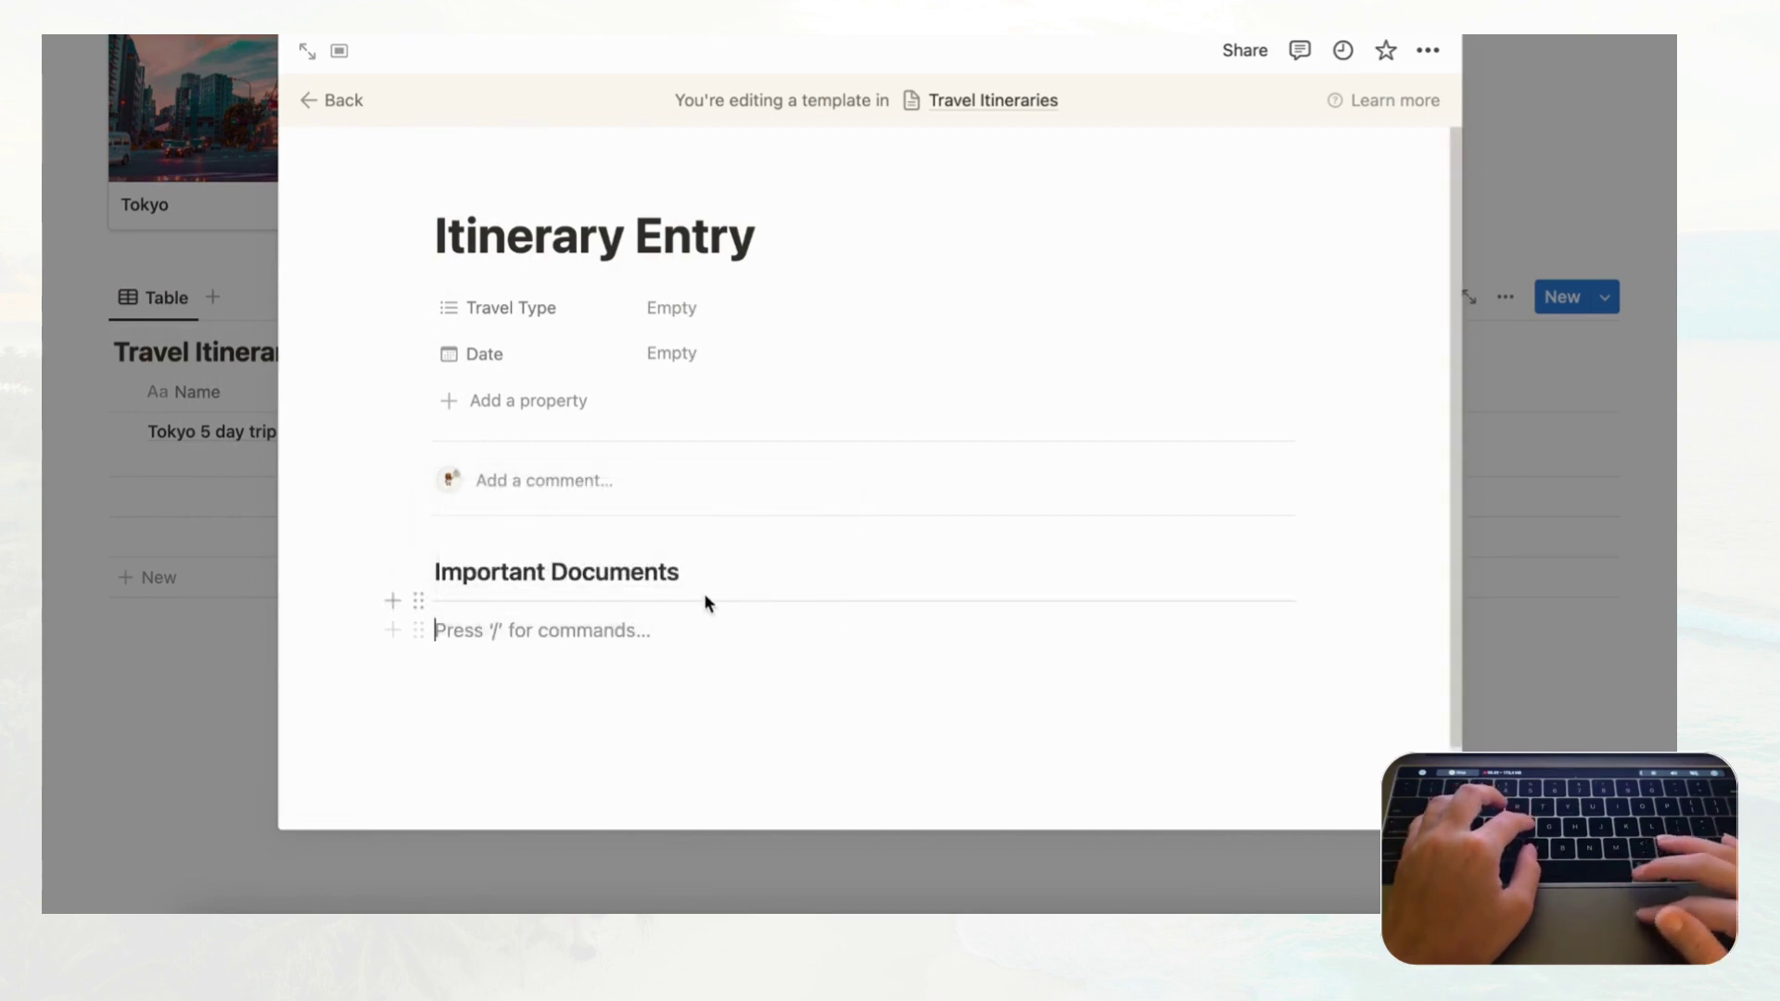
scroll(704, 598, down, 2)
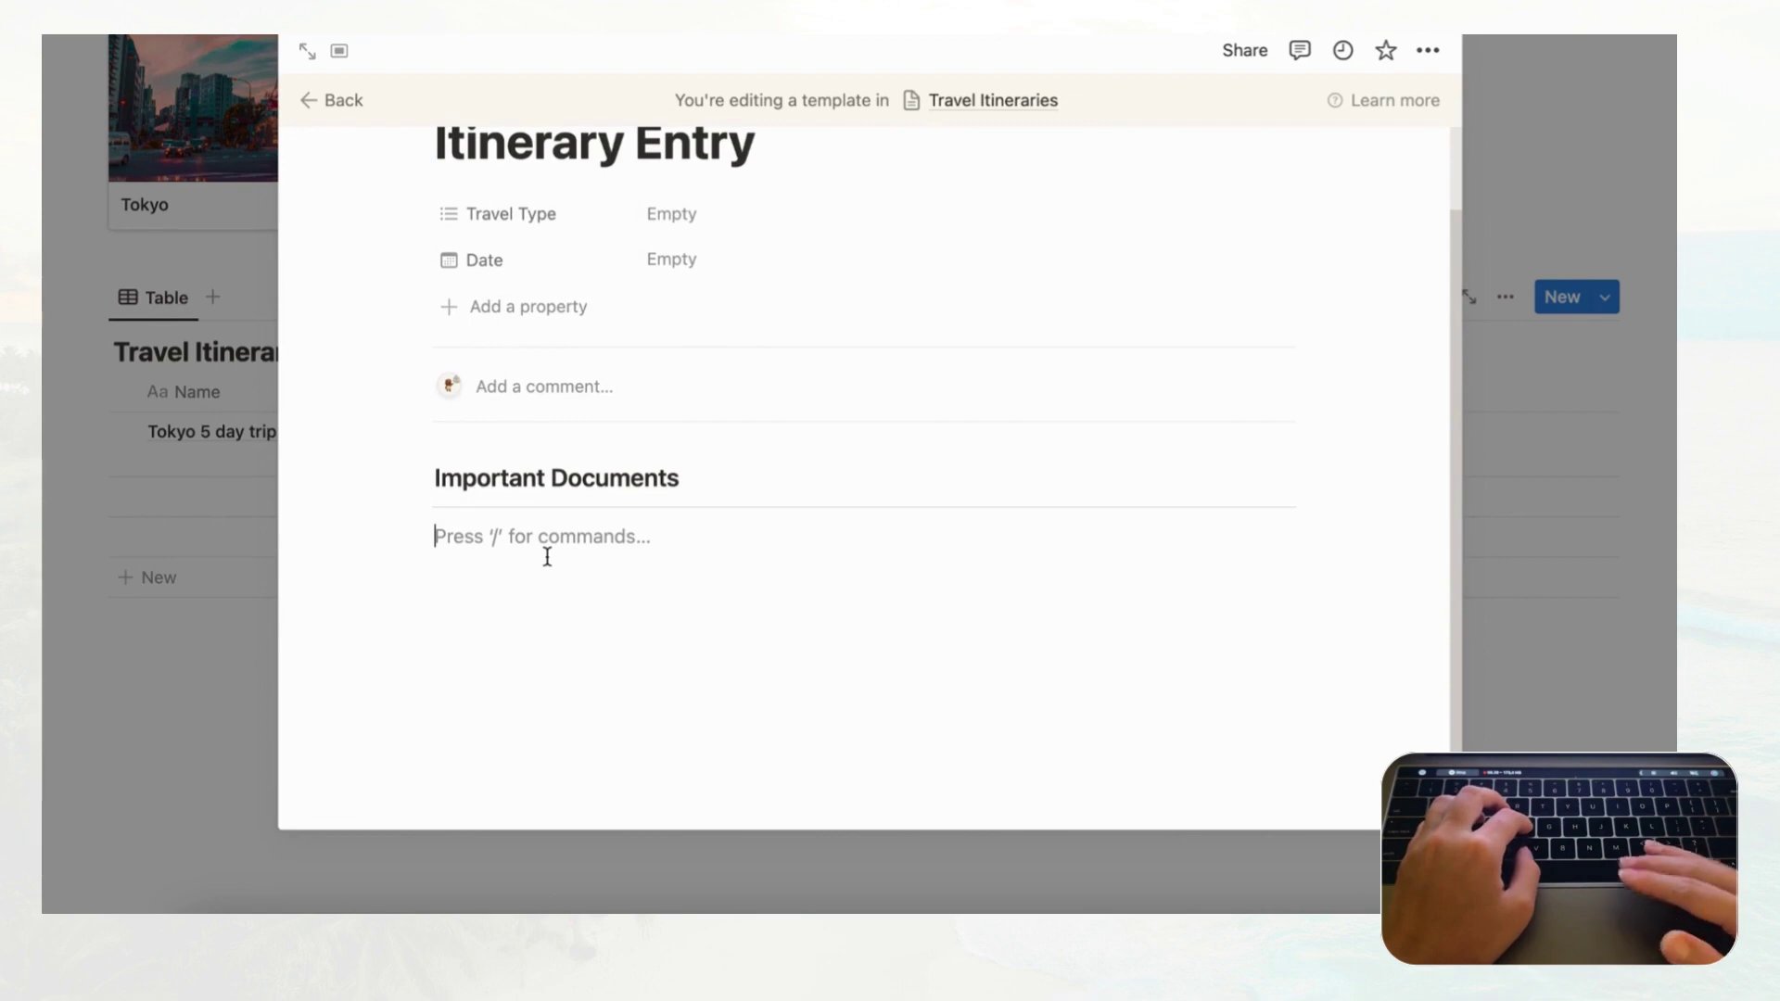
- Insert an empty embed block under Important Documents
text(/)
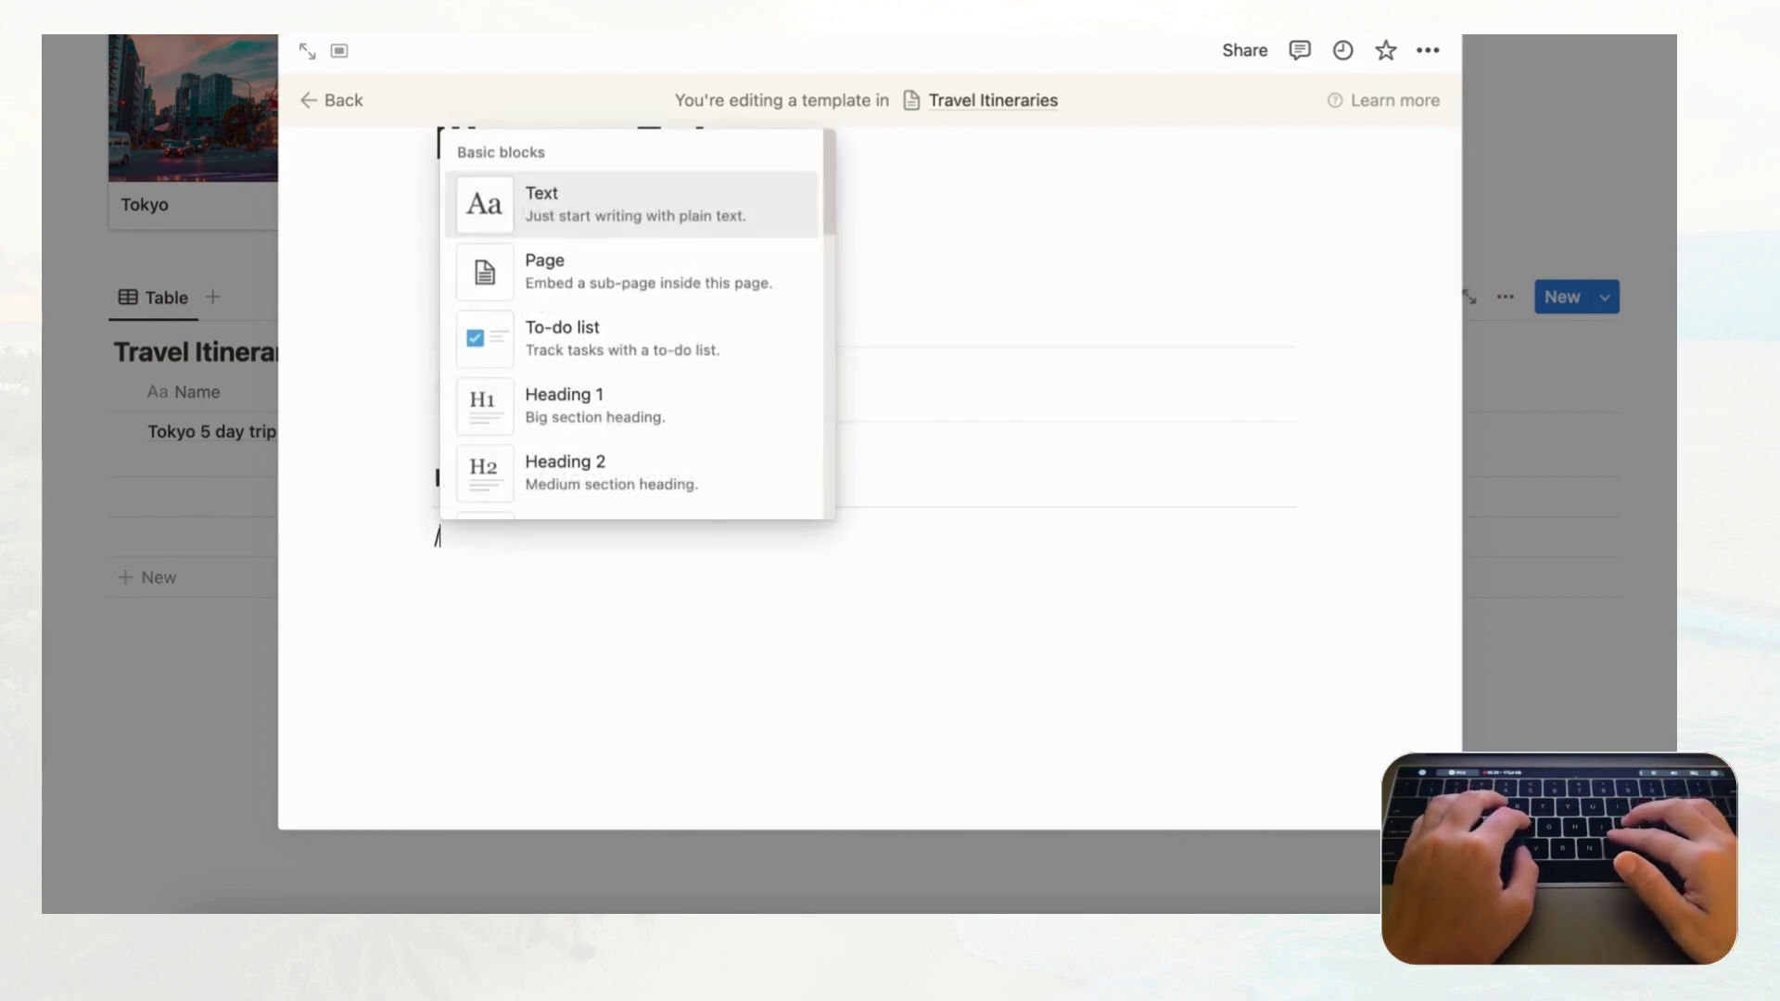
text(embed)
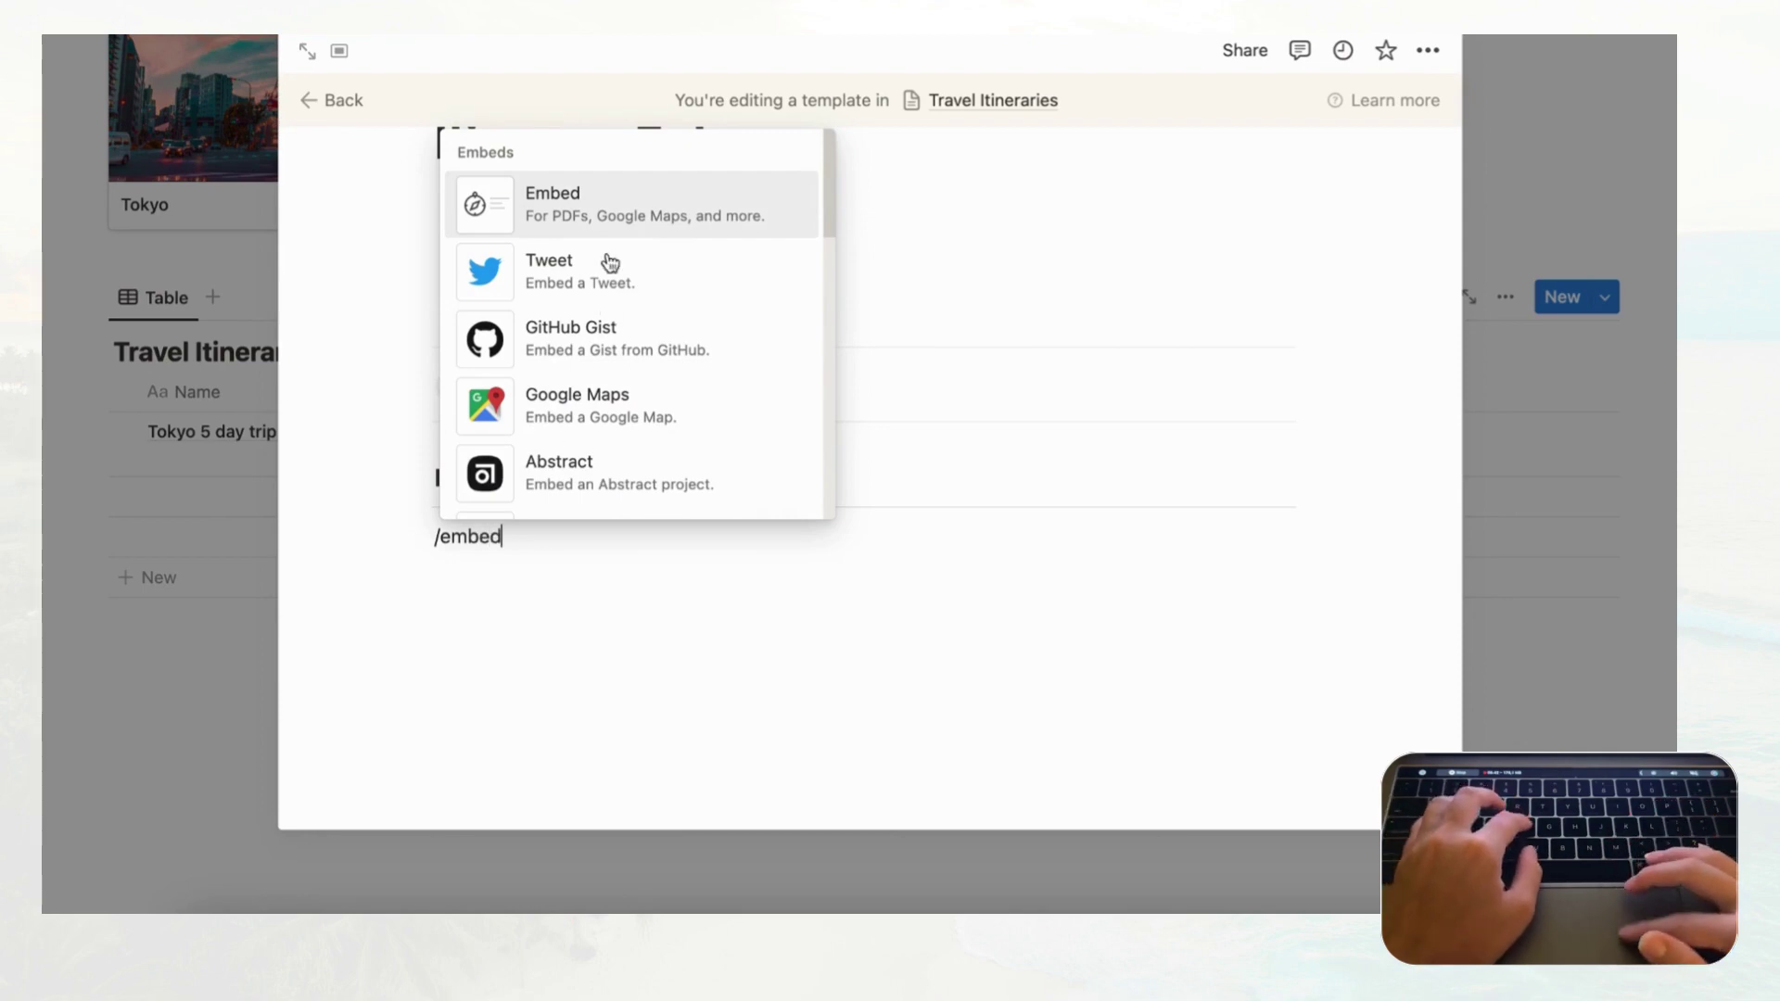
click(643, 205)
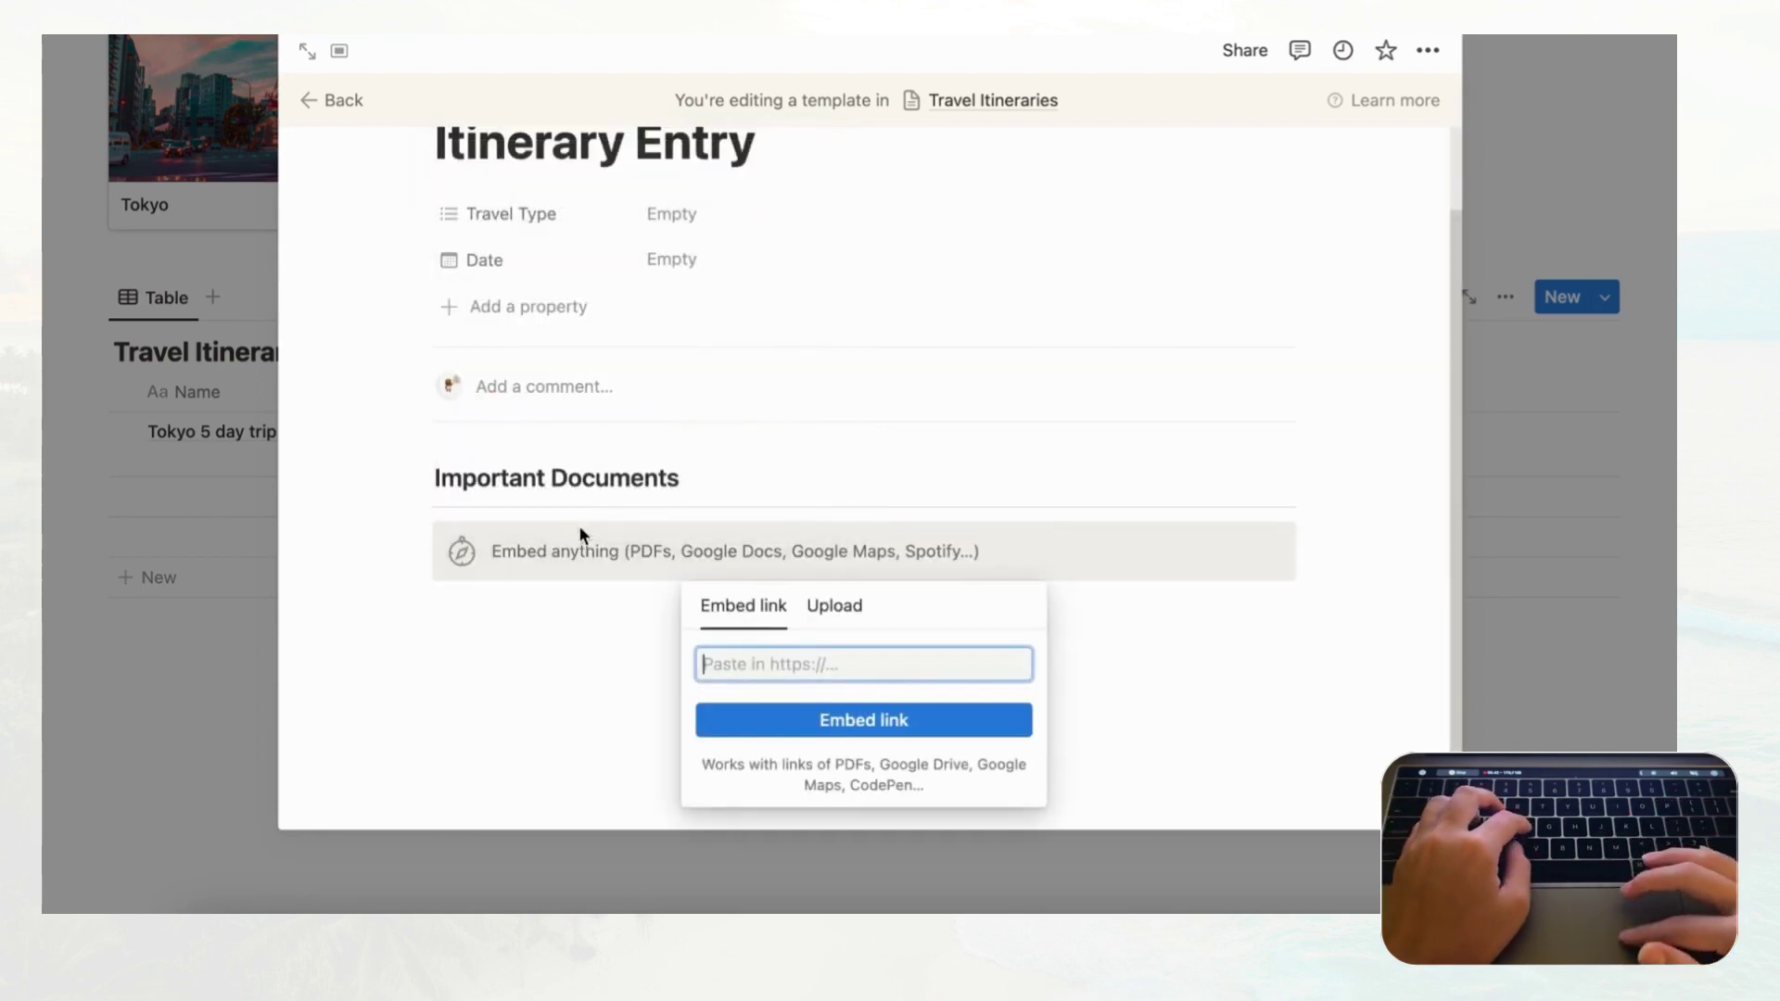
click(547, 608)
- Duplicate the embed block twice to get three embeds, then add an empty line below them
click(419, 538)
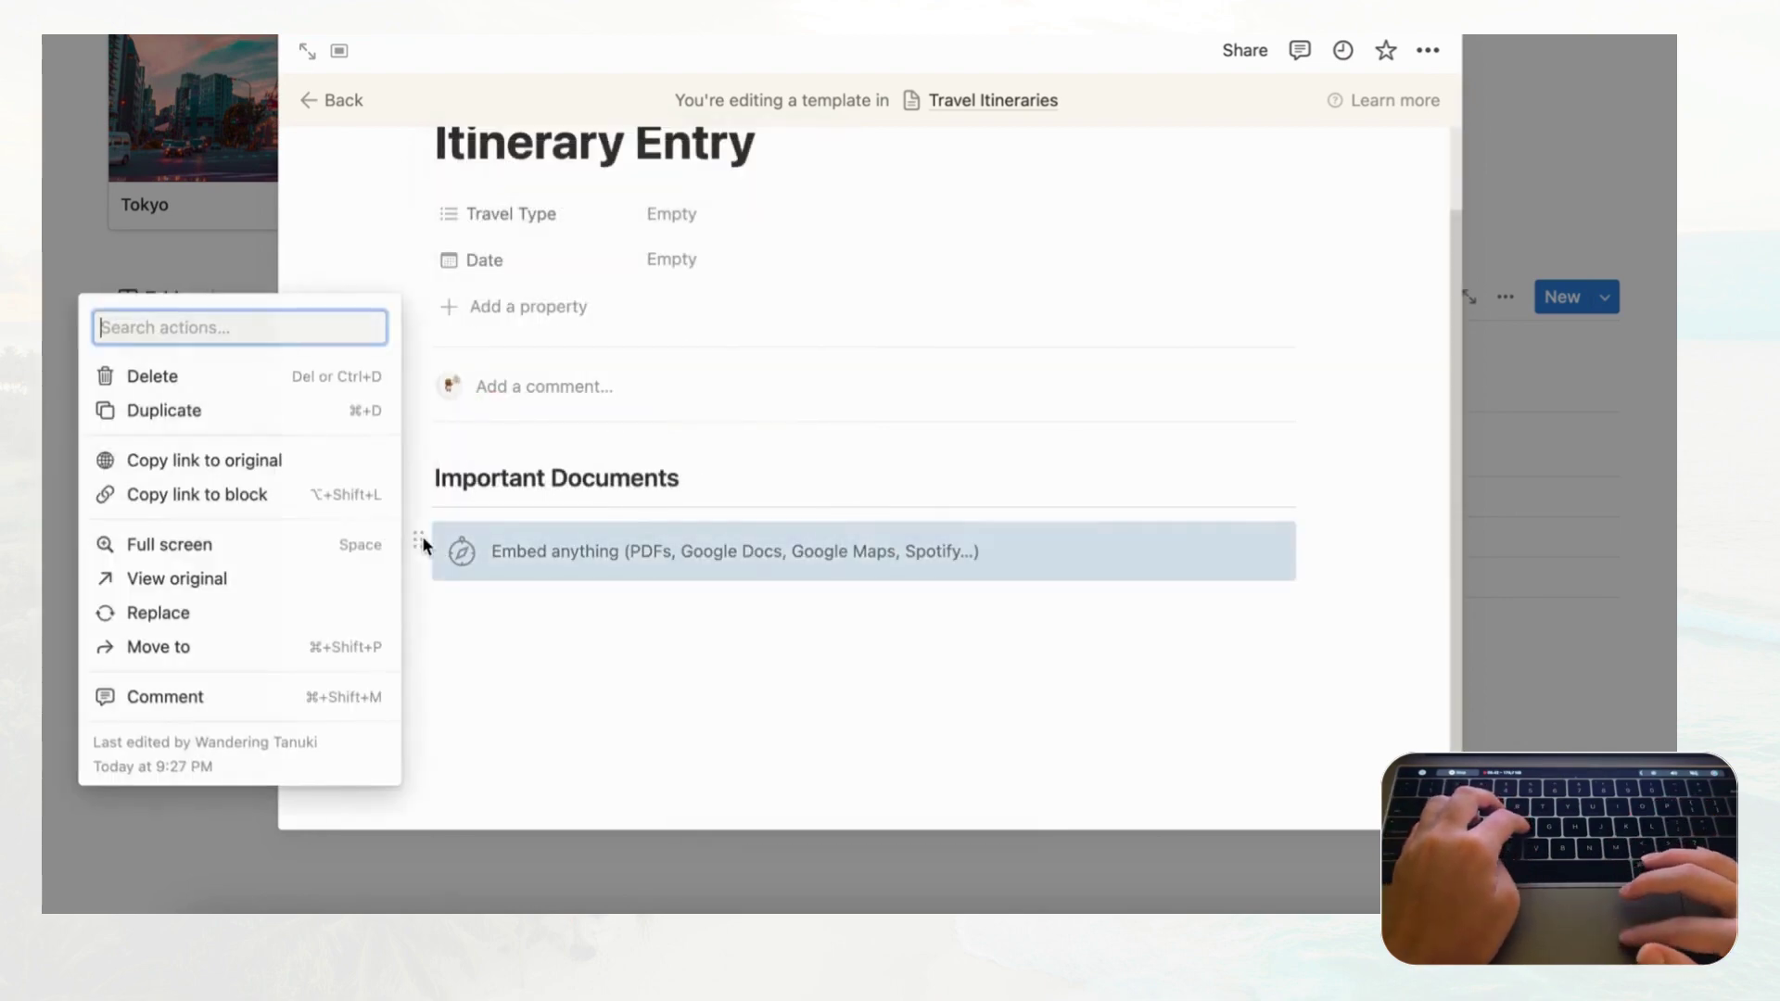
click(316, 414)
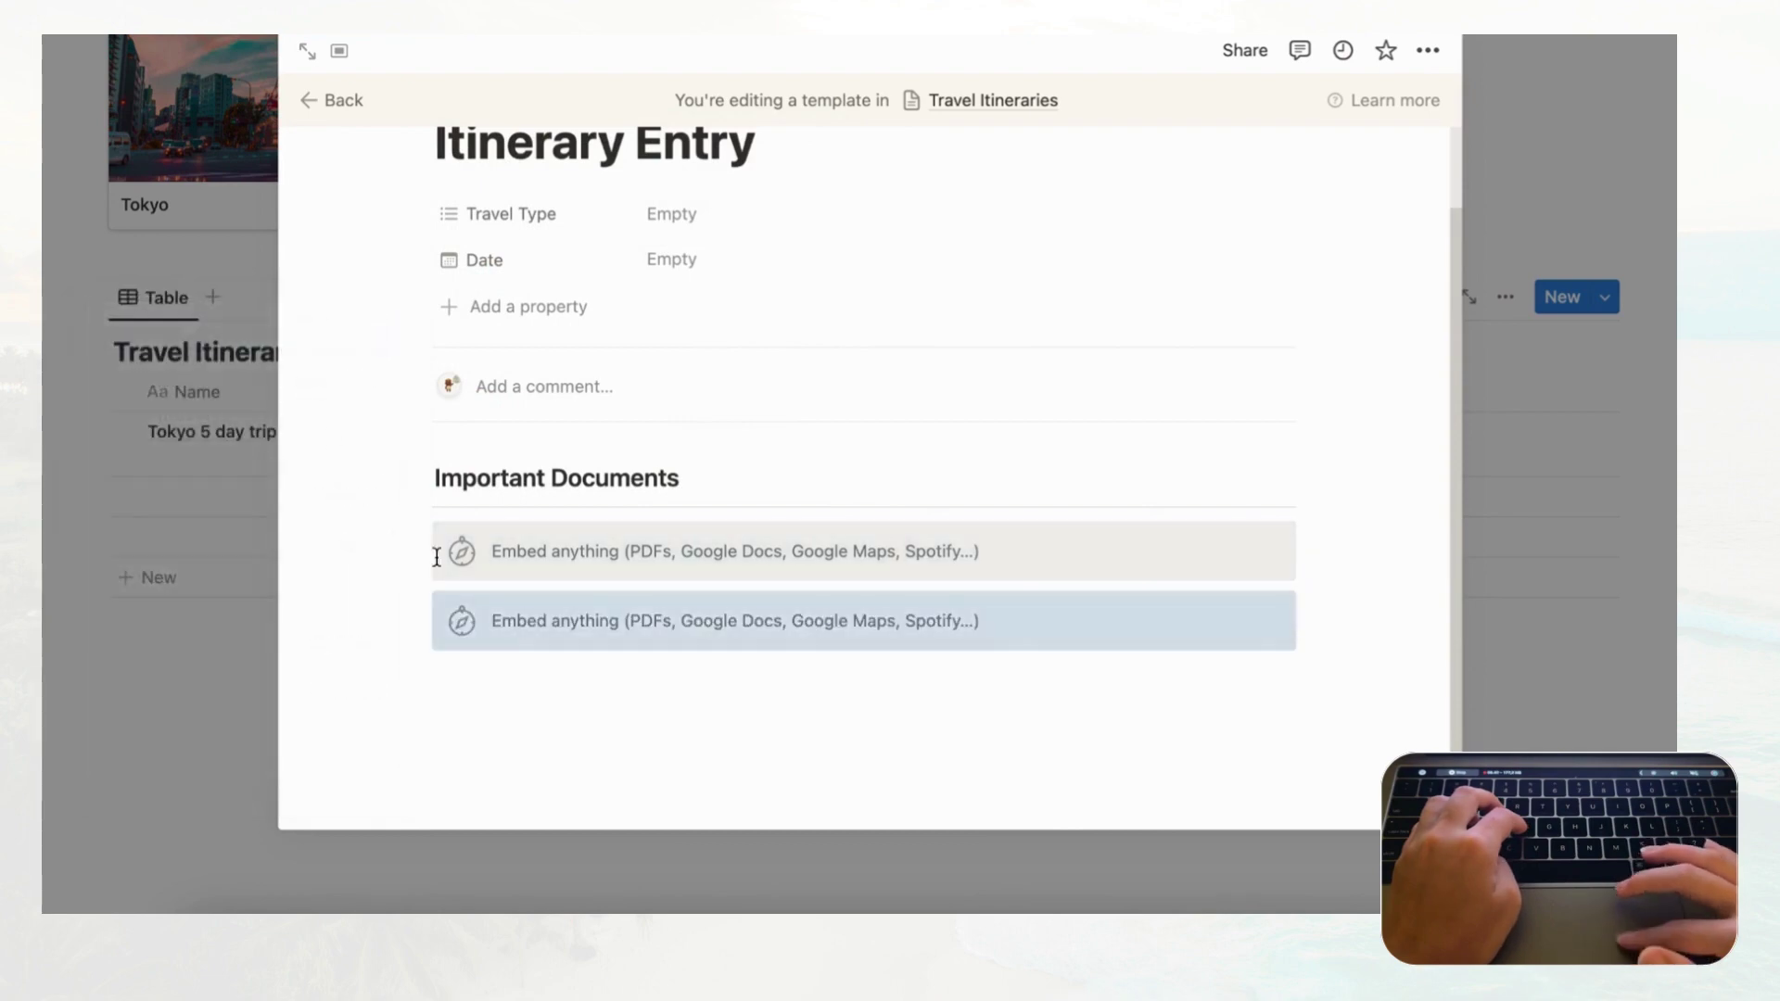
click(417, 608)
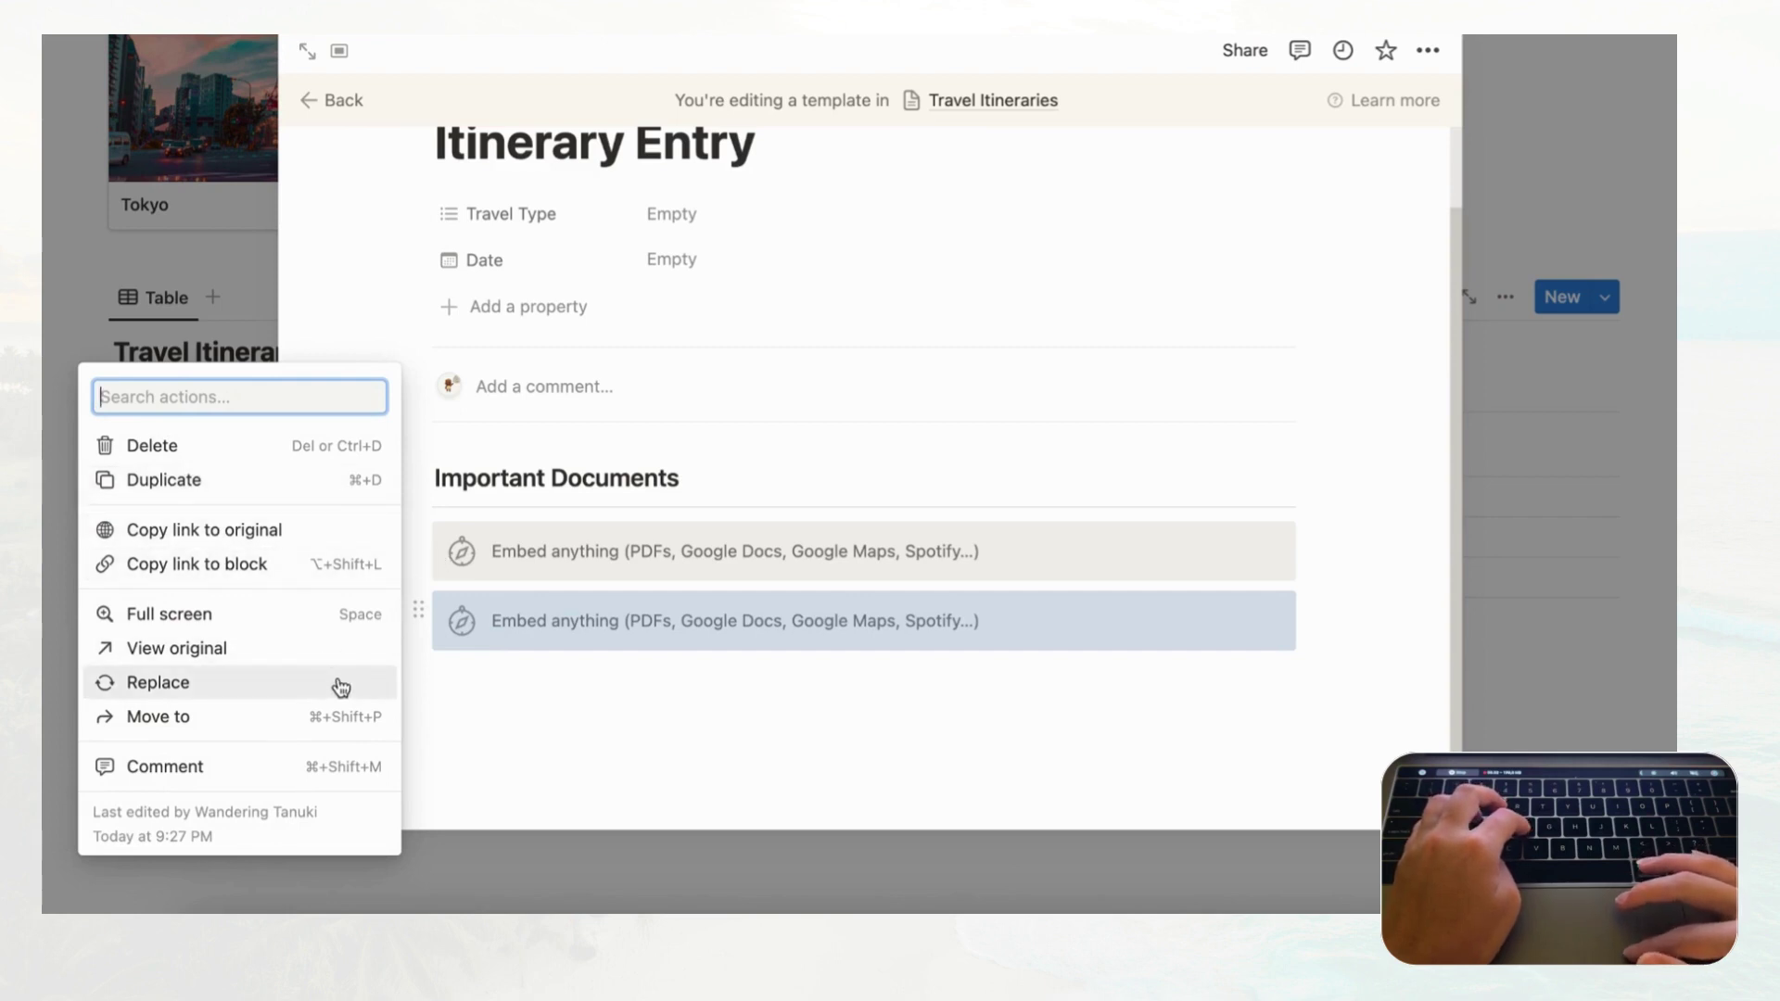
click(345, 481)
scroll(505, 704, down, 2)
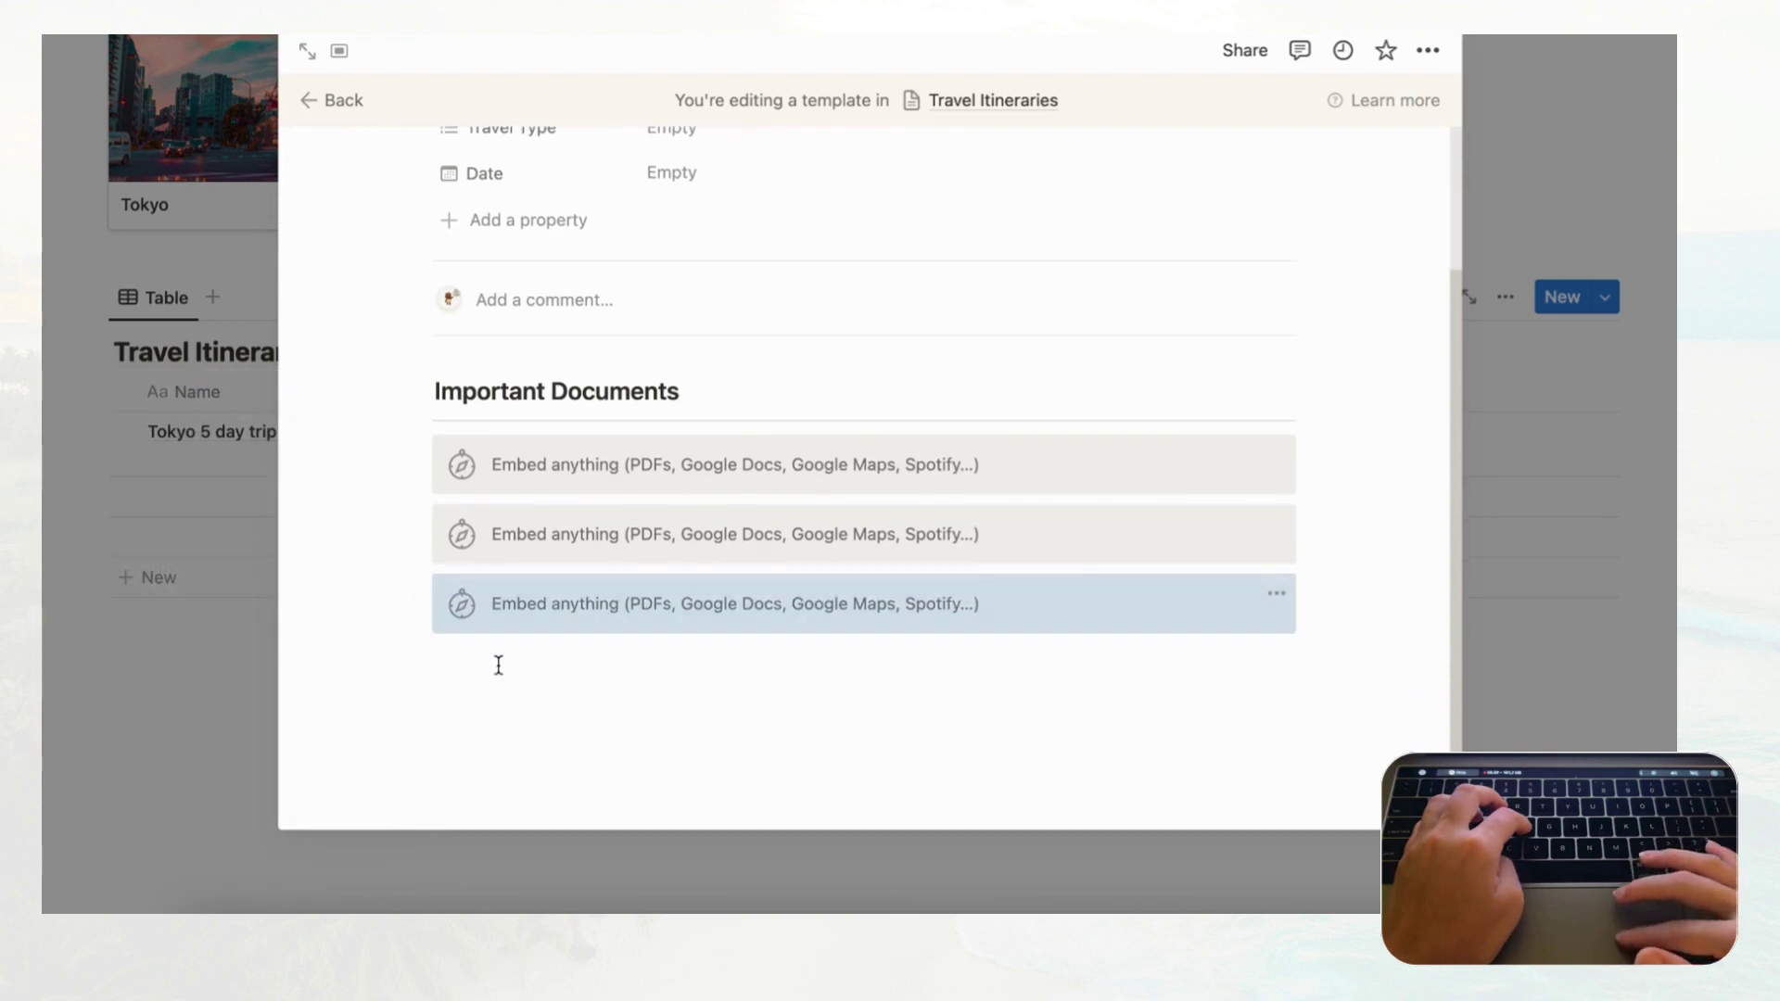
click(499, 665)
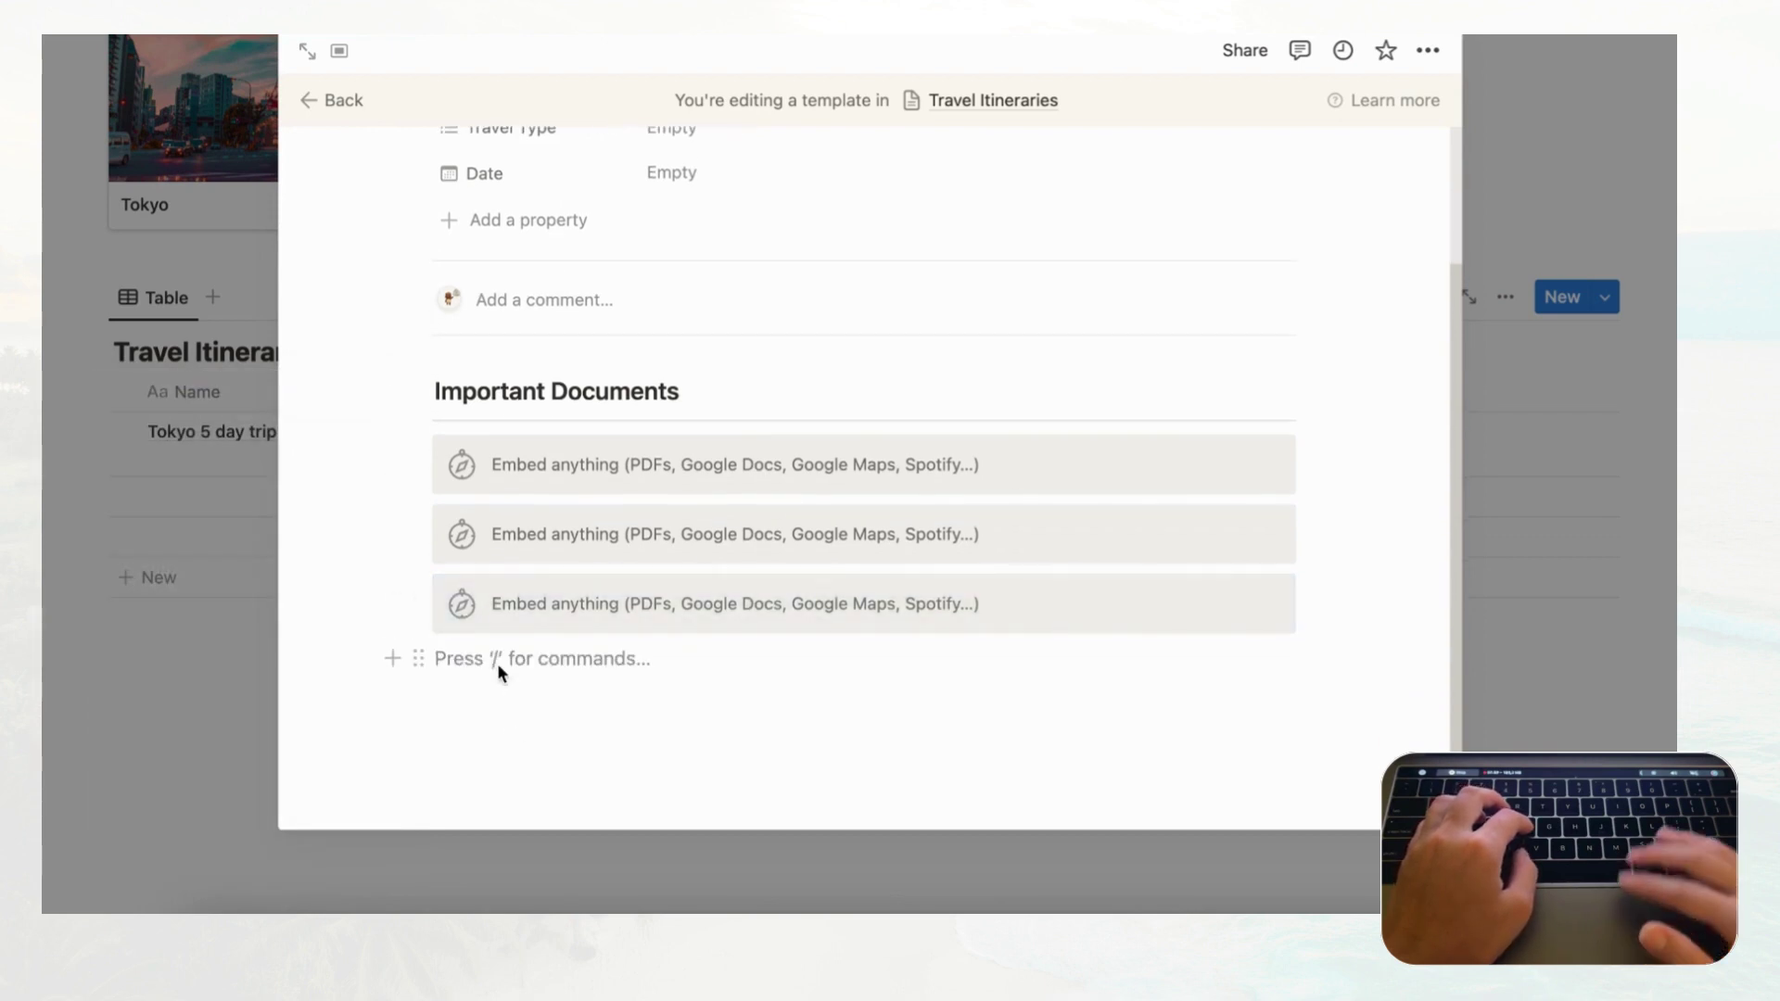
key(Return)
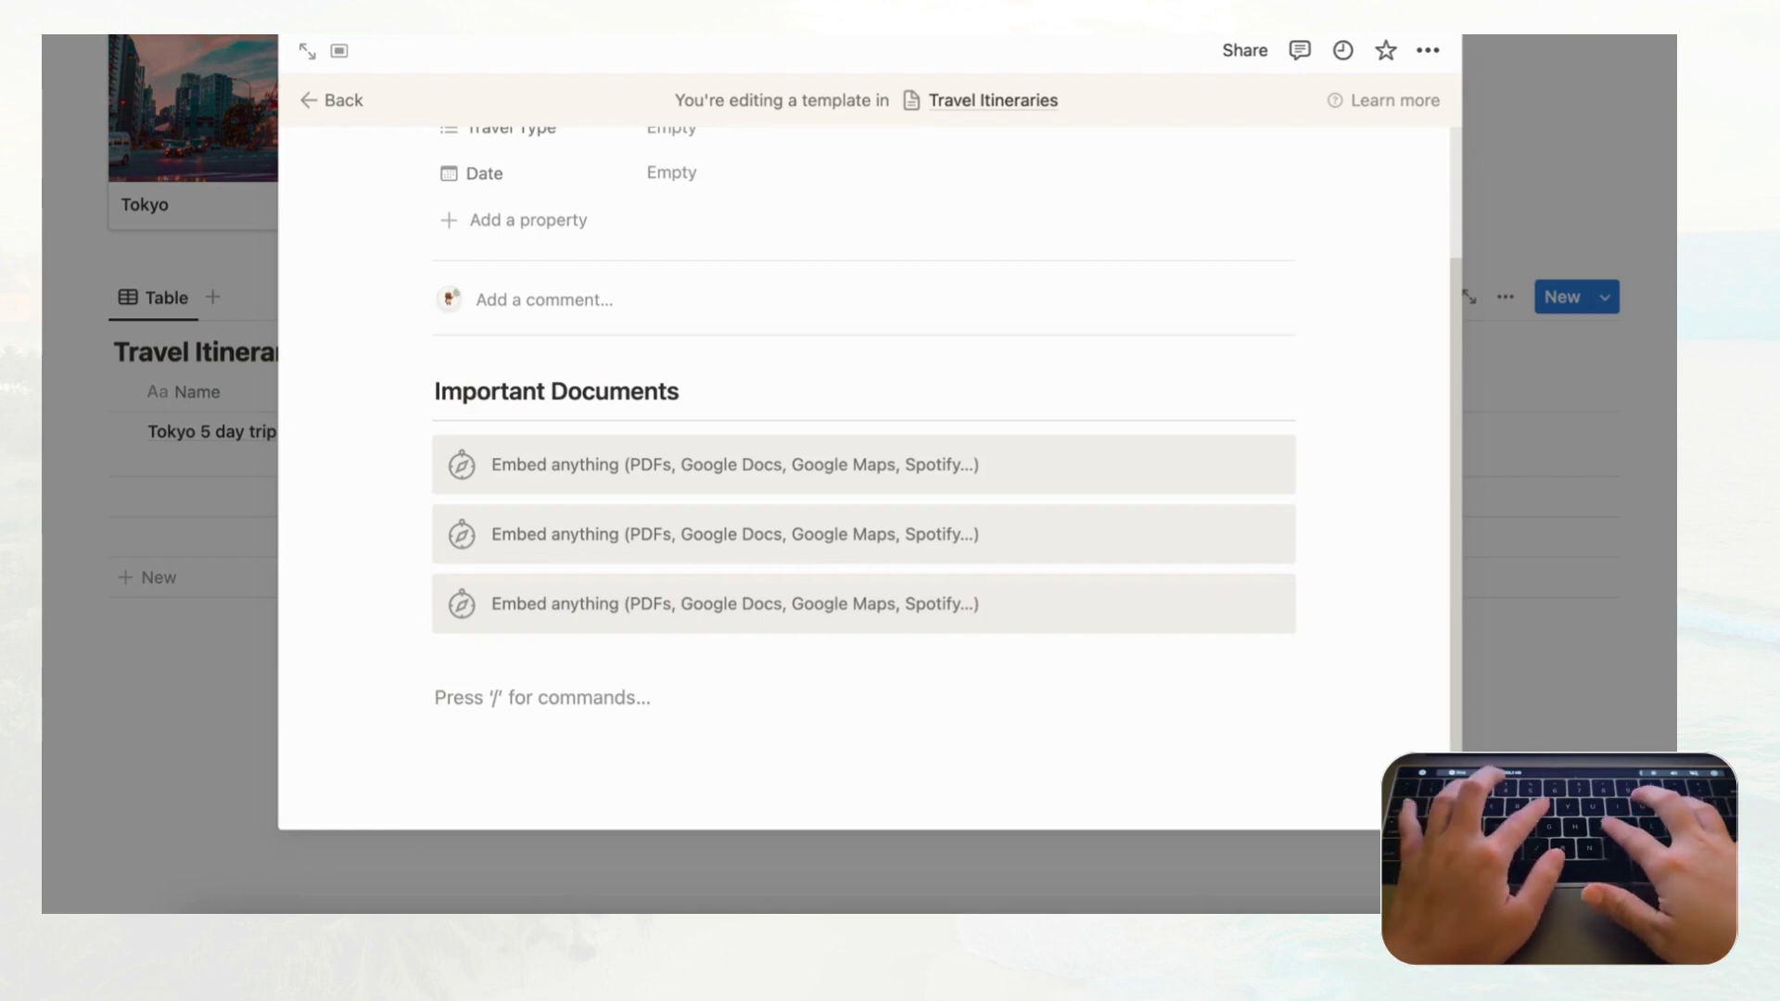
- Add a 'Travel Accomodation' heading with a divider below it
text(Travel Acc)
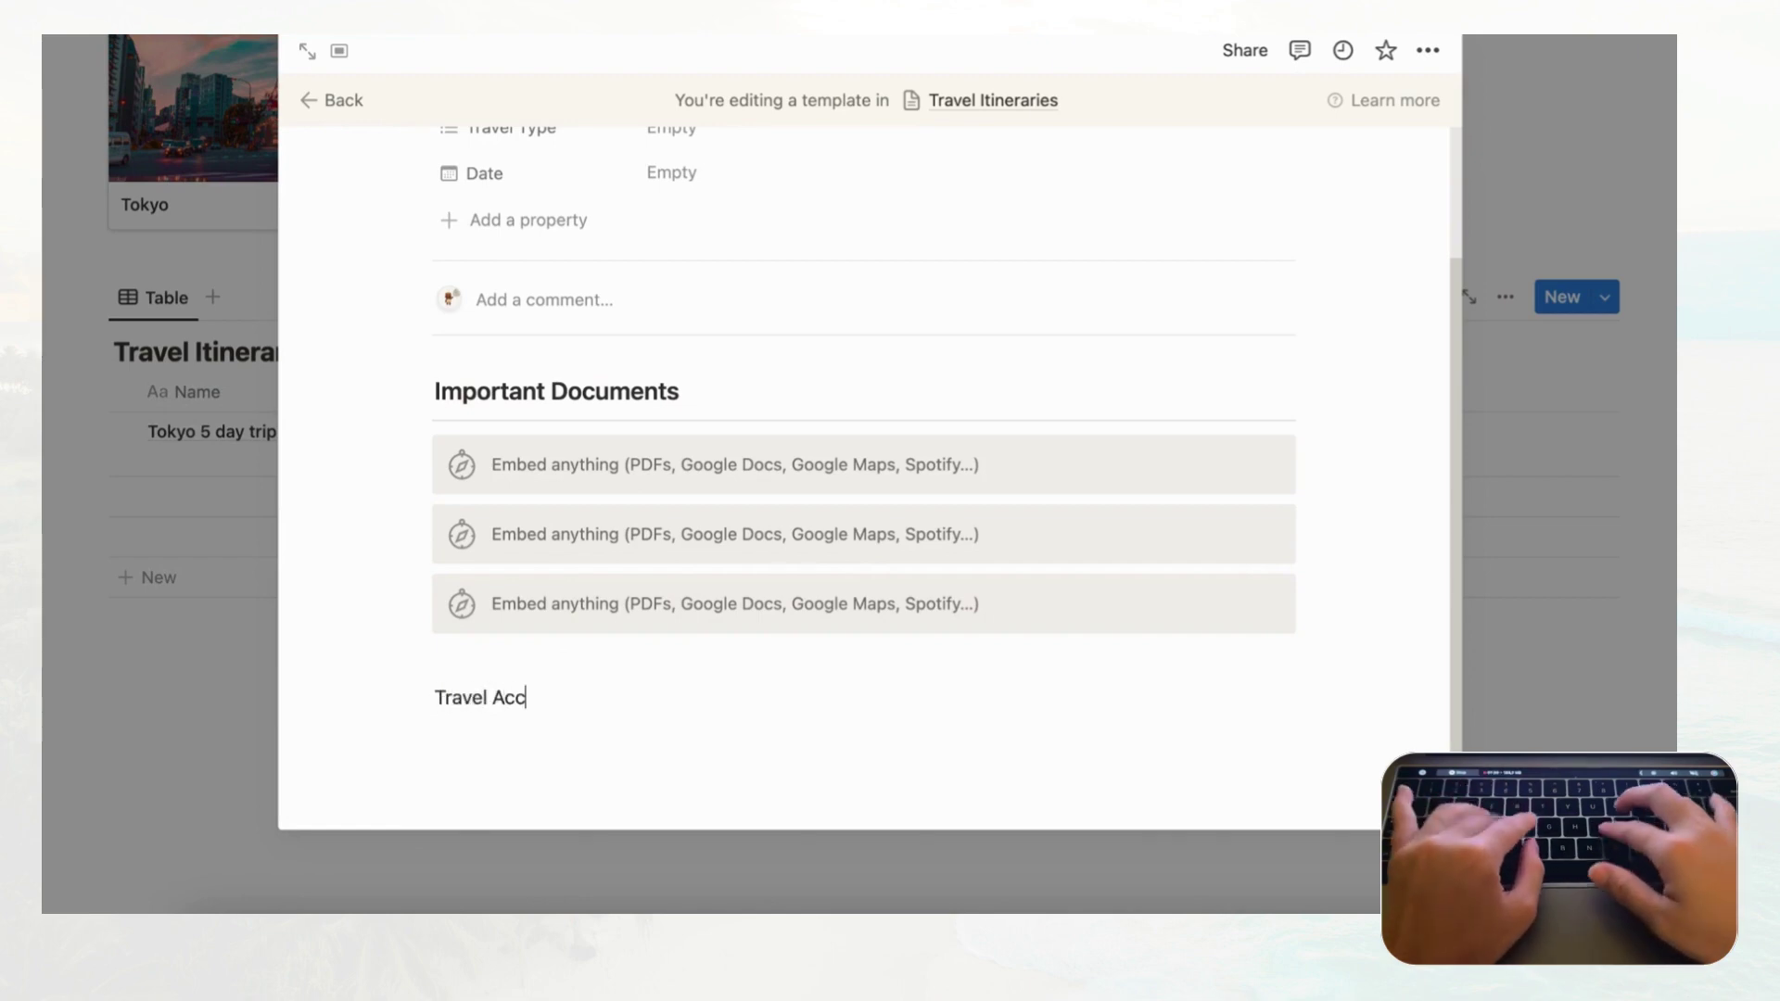
text(omodation)
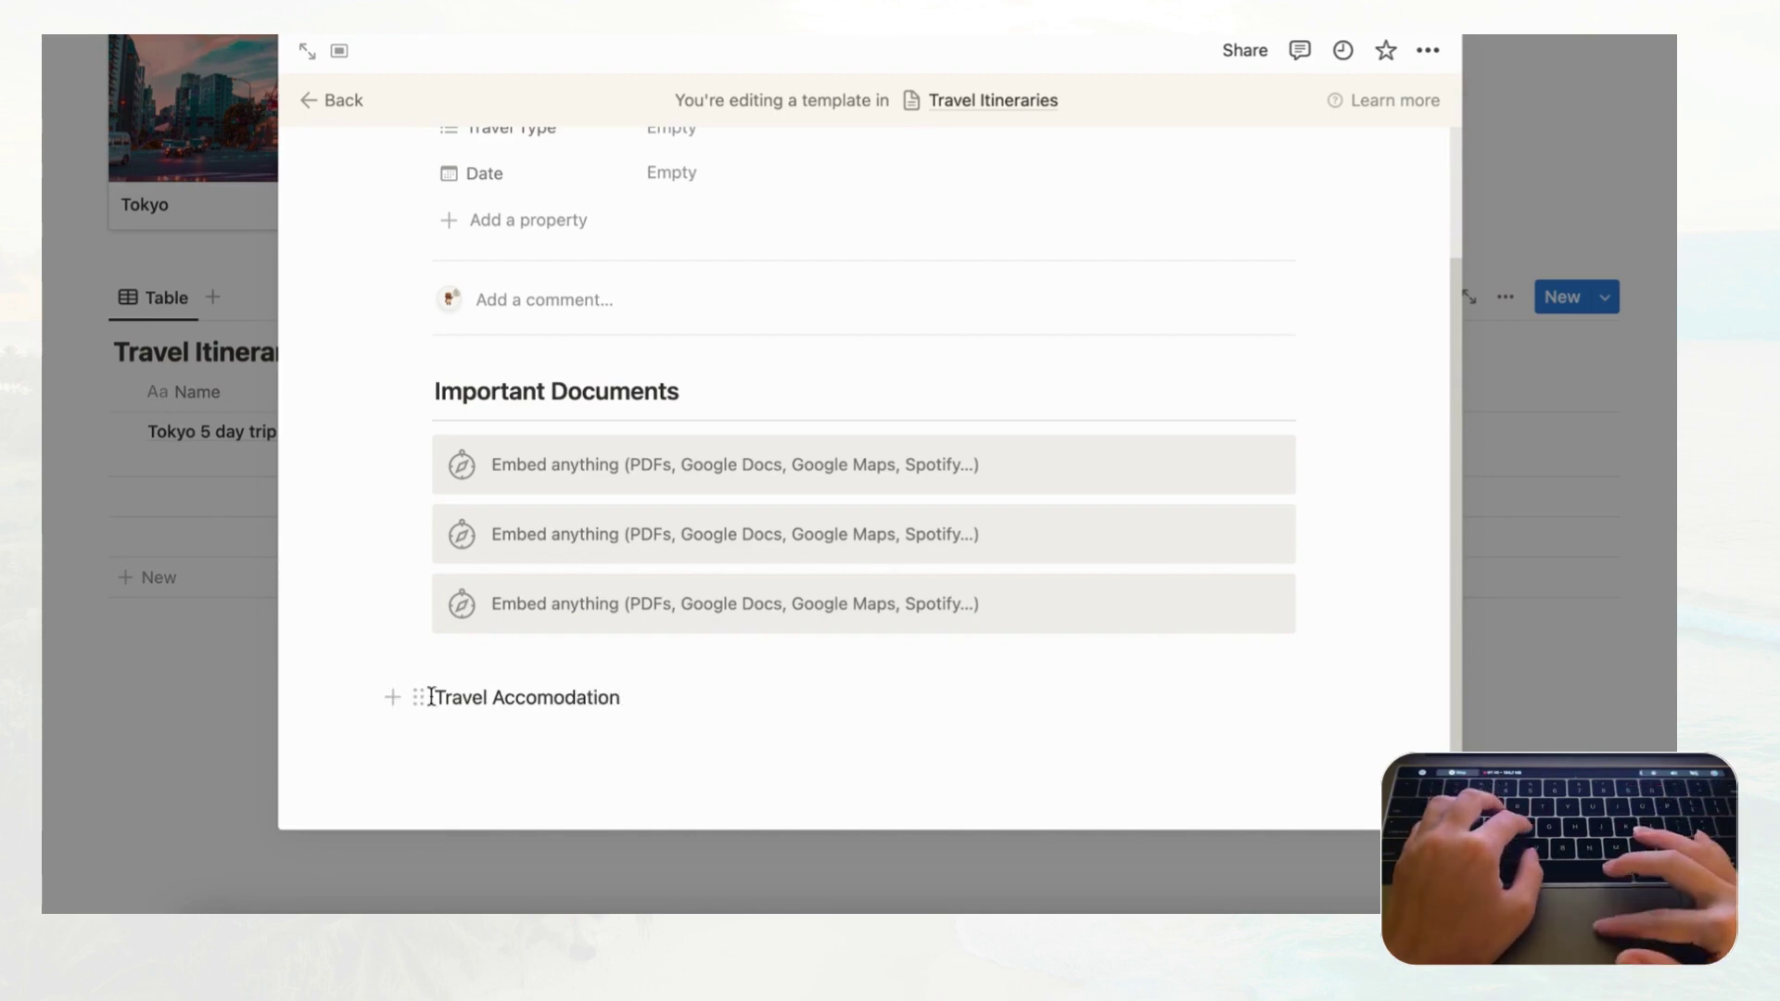
click(417, 697)
mouse_move(334, 586)
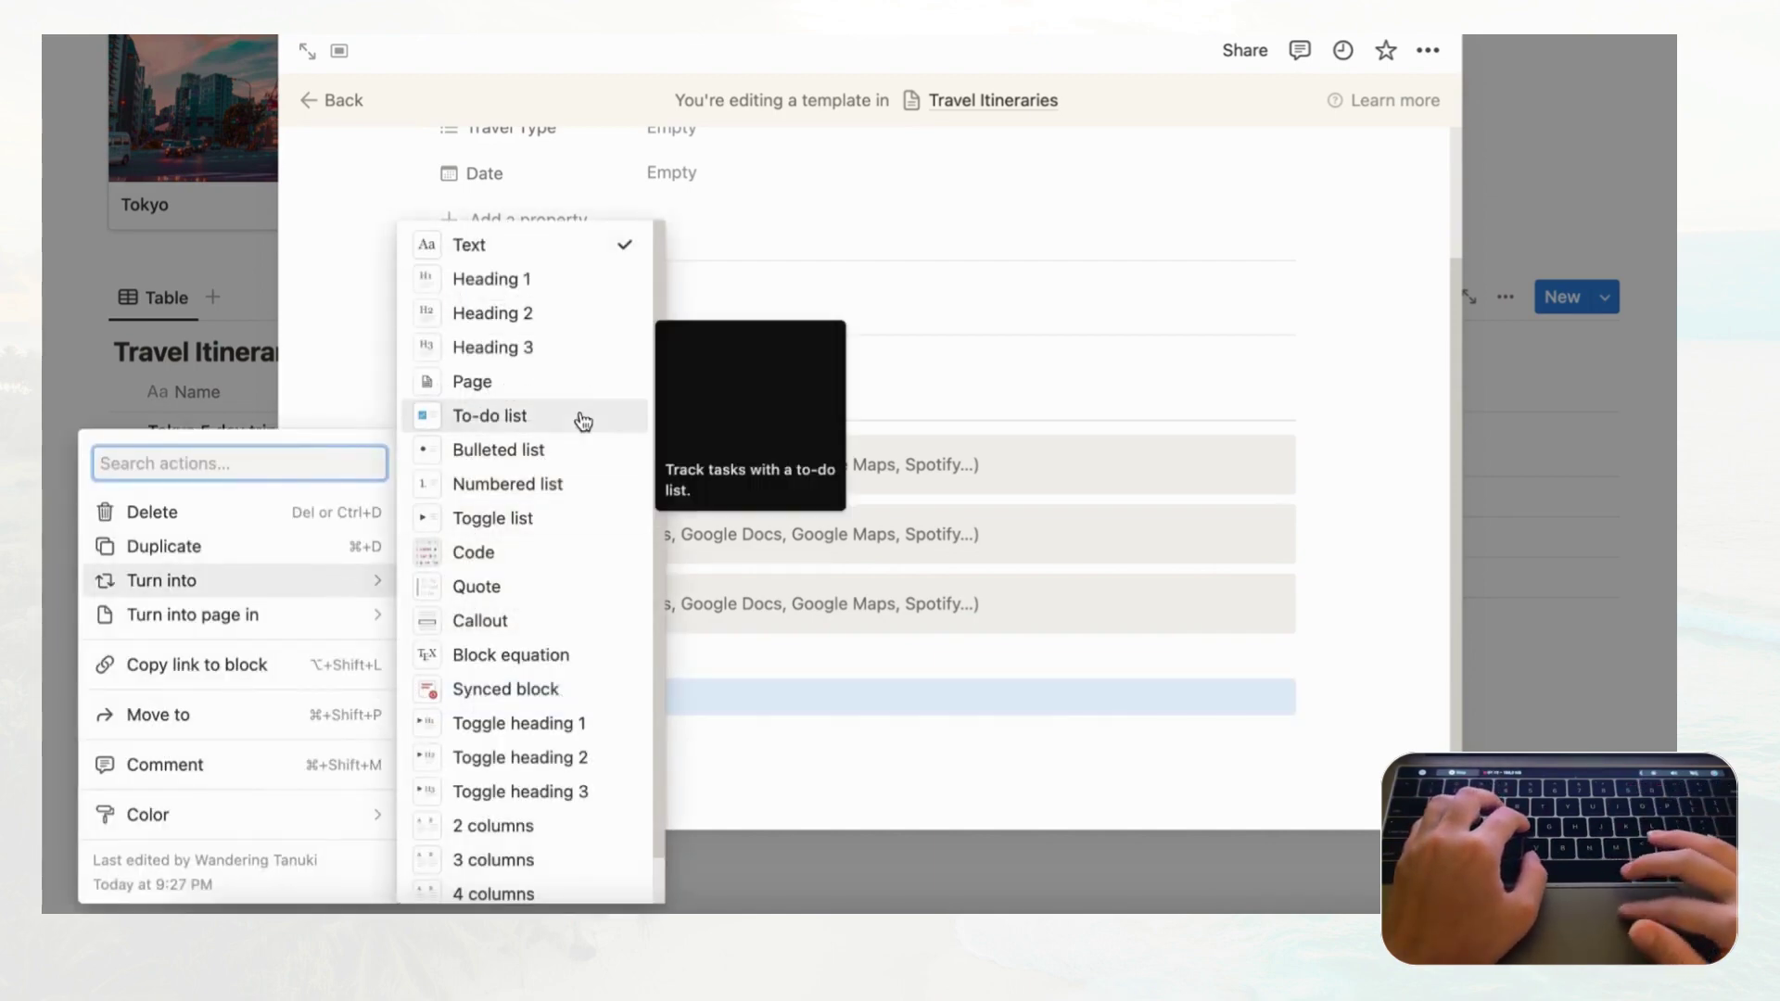
click(567, 337)
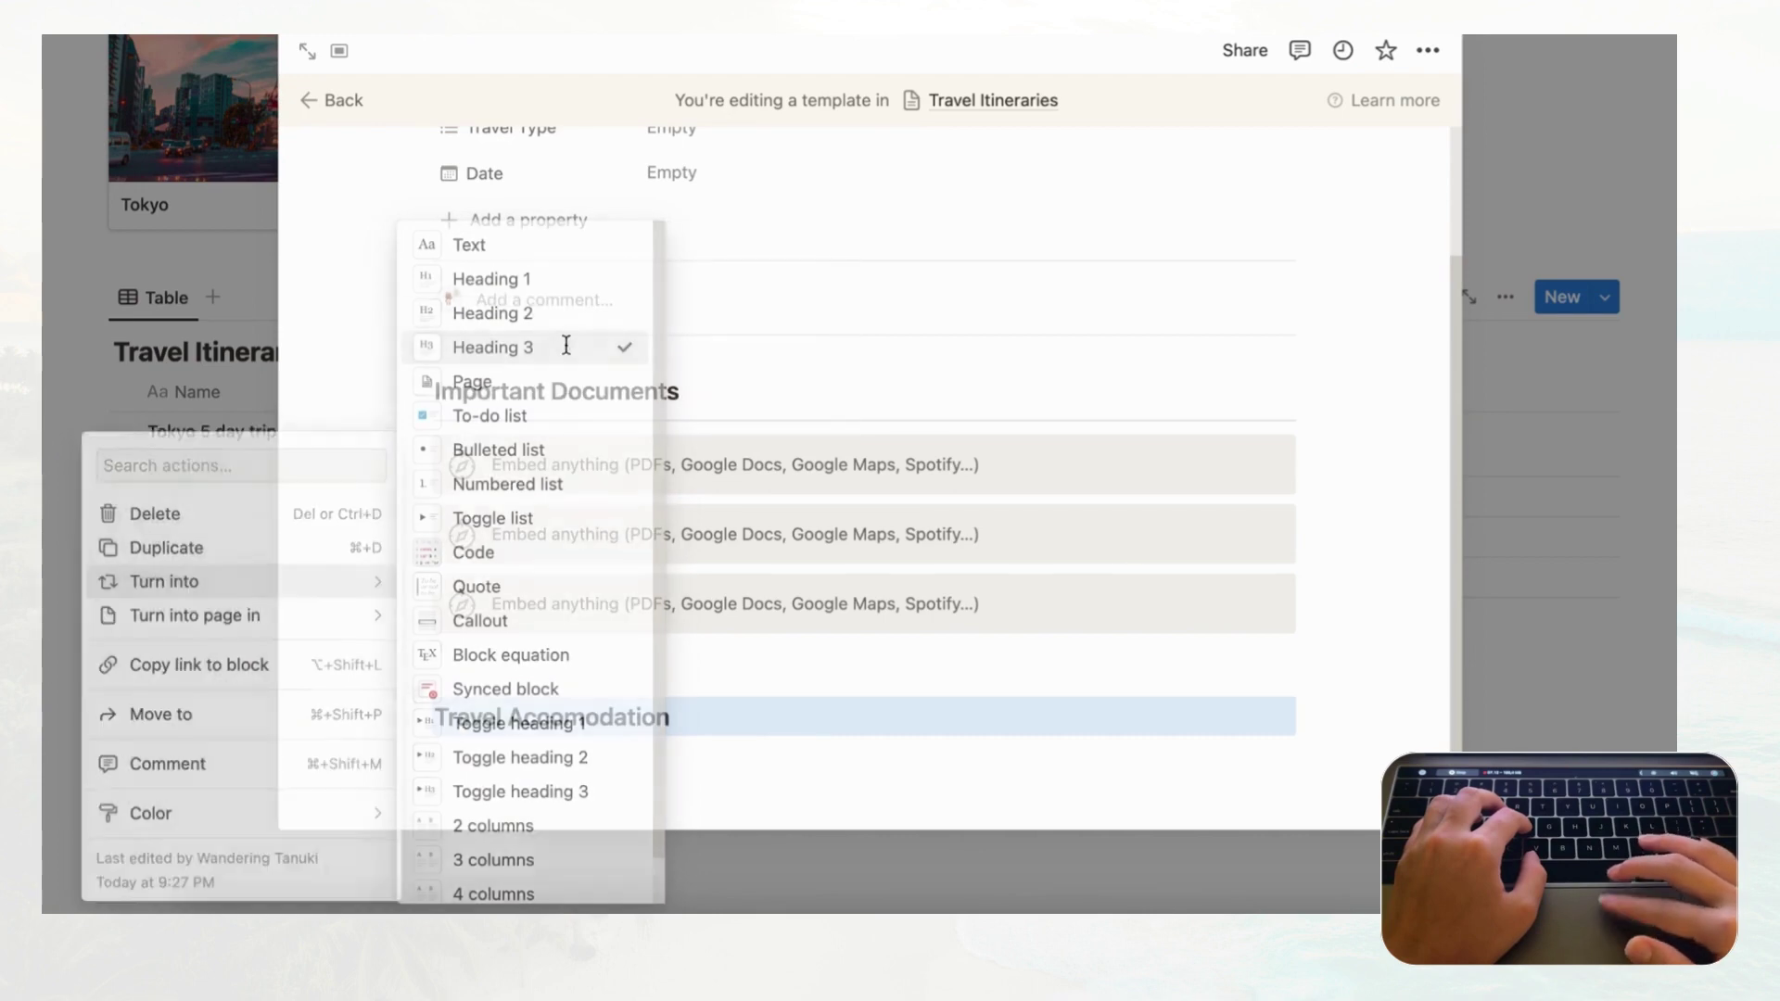
click(710, 615)
key(Return)
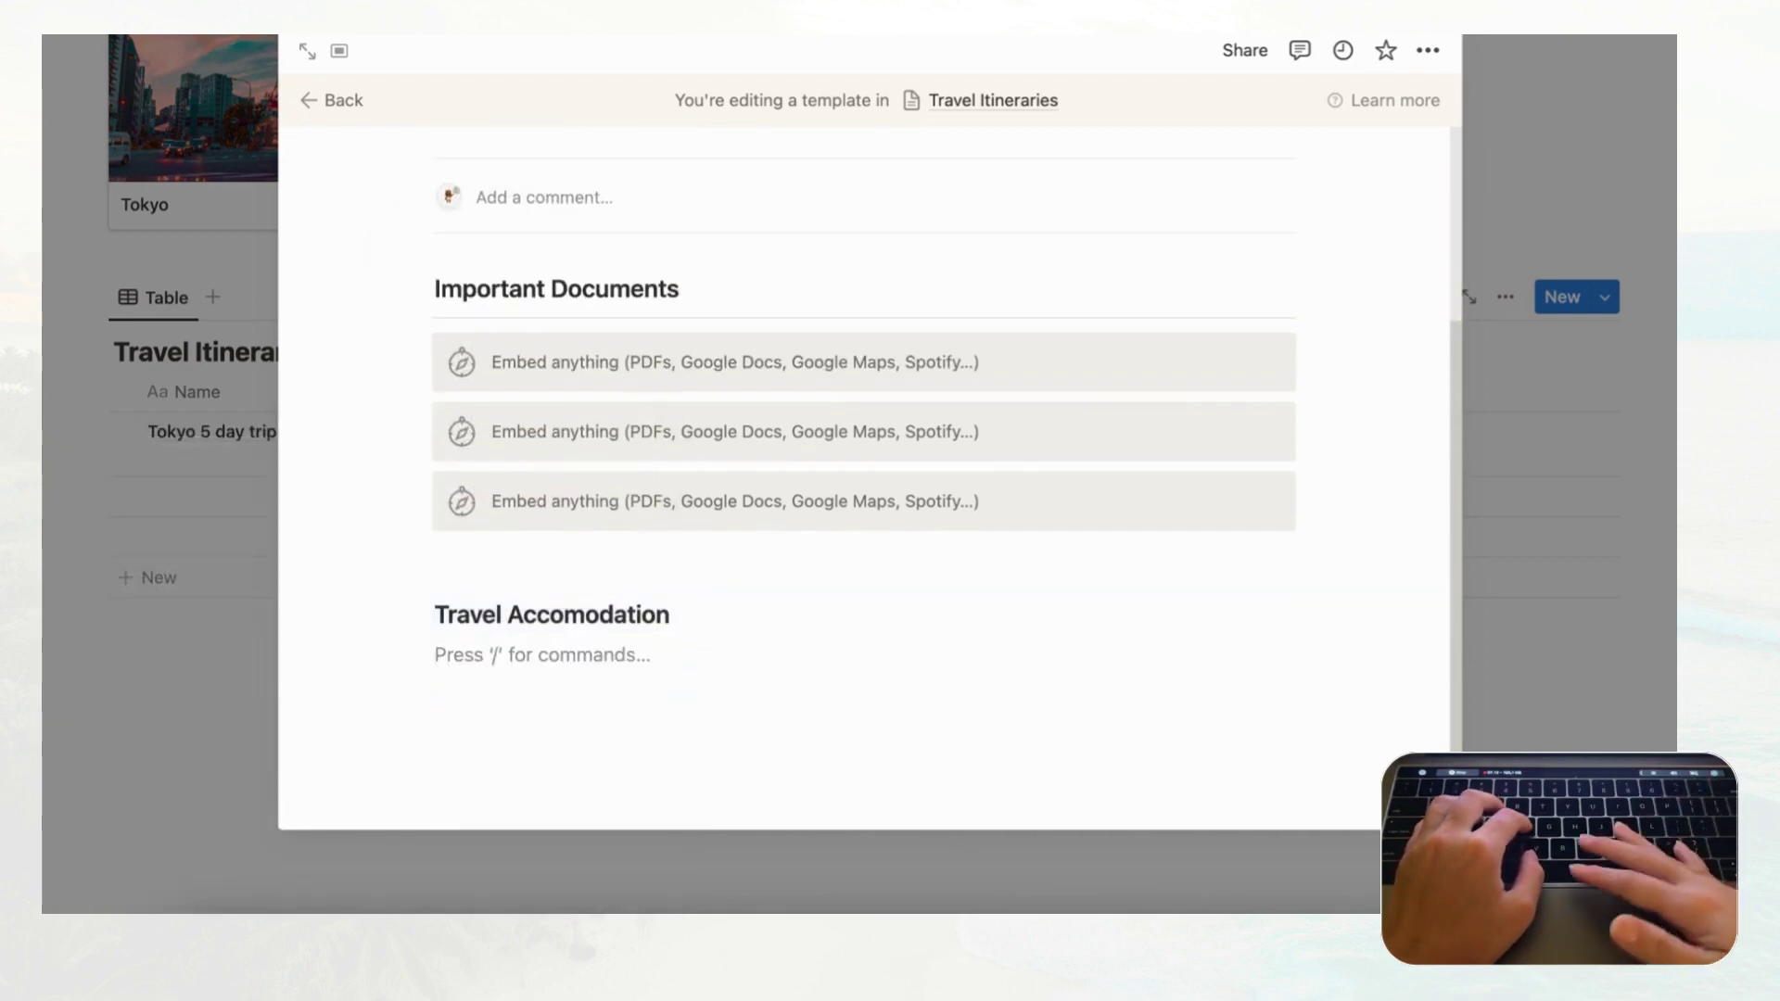
text(/divider)
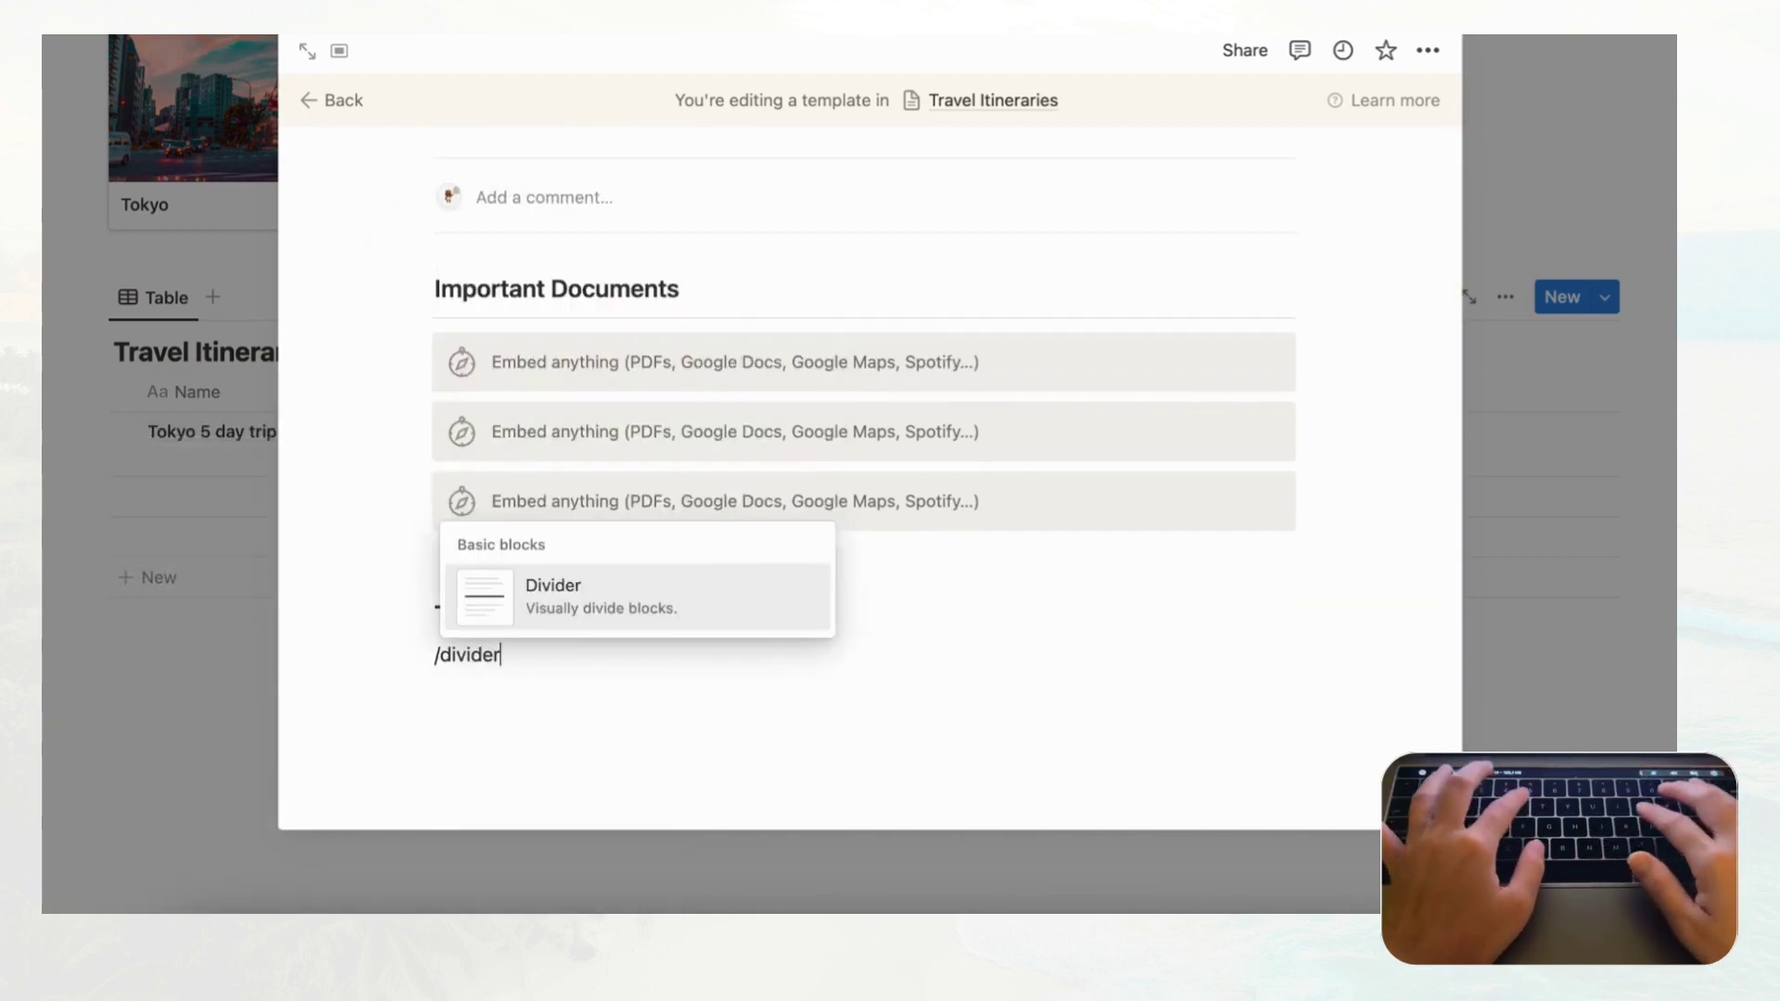
key(Return)
- Add four empty bullet points under the divider, followed by a blank line
scroll(687, 663, down, 1)
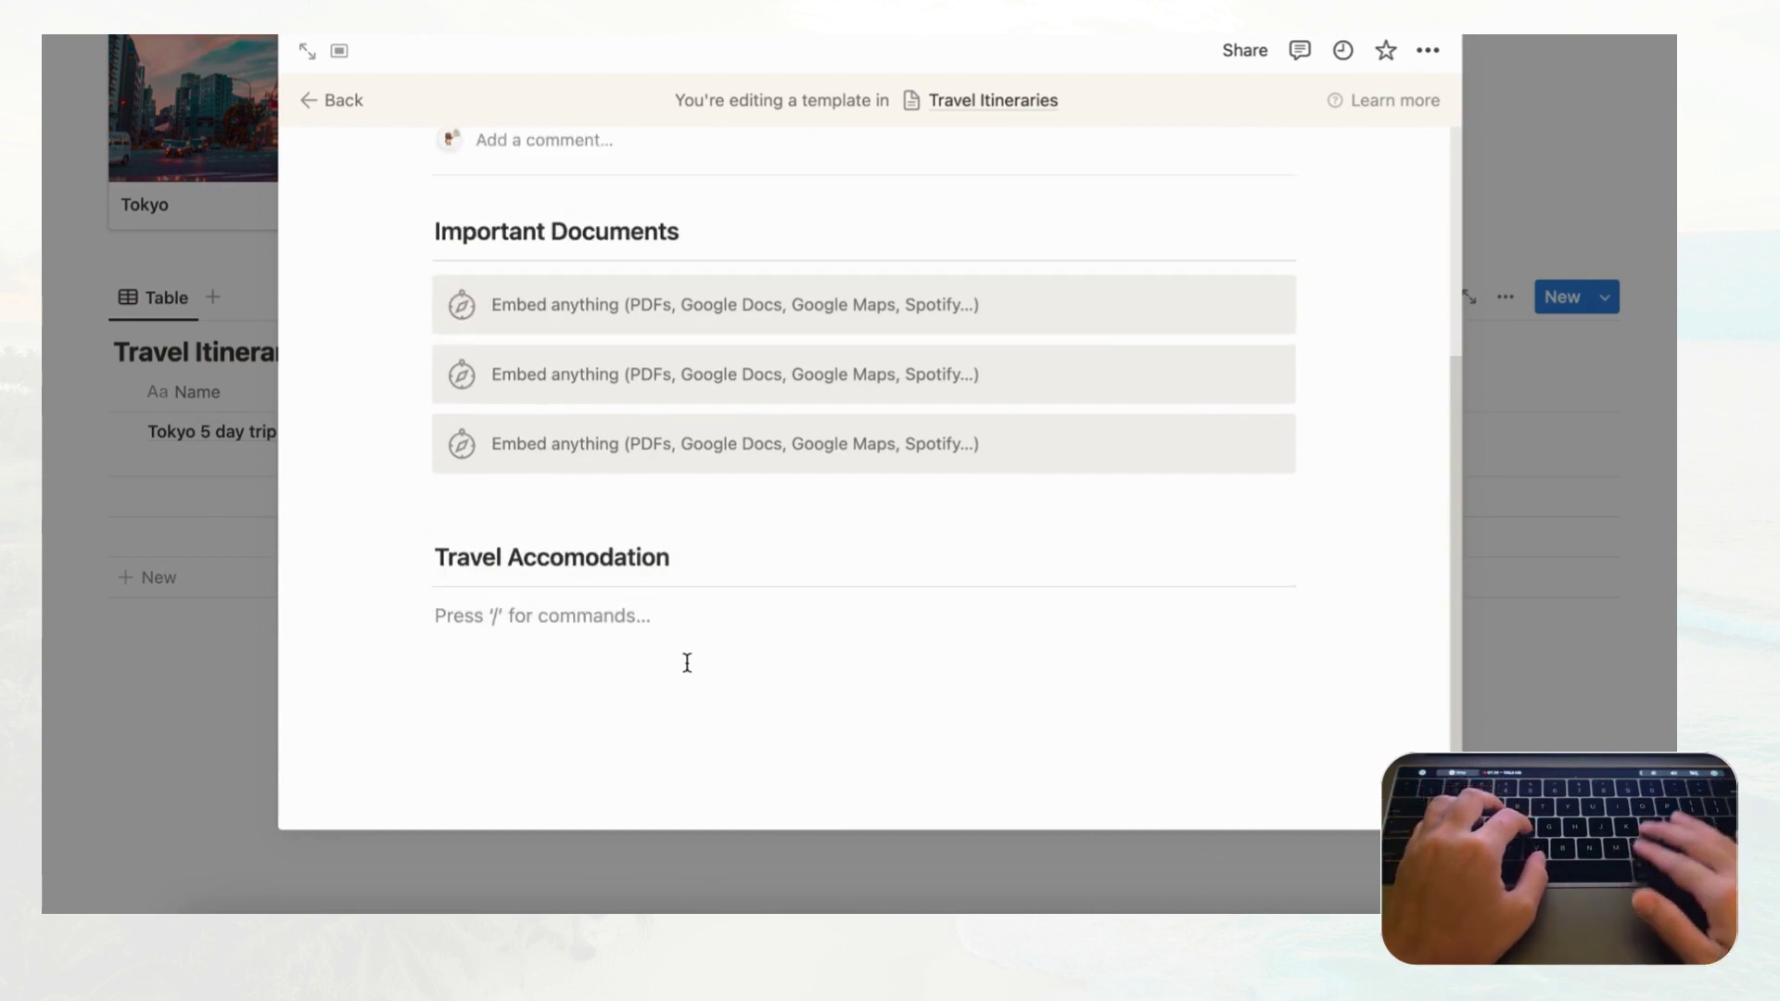
text(-)
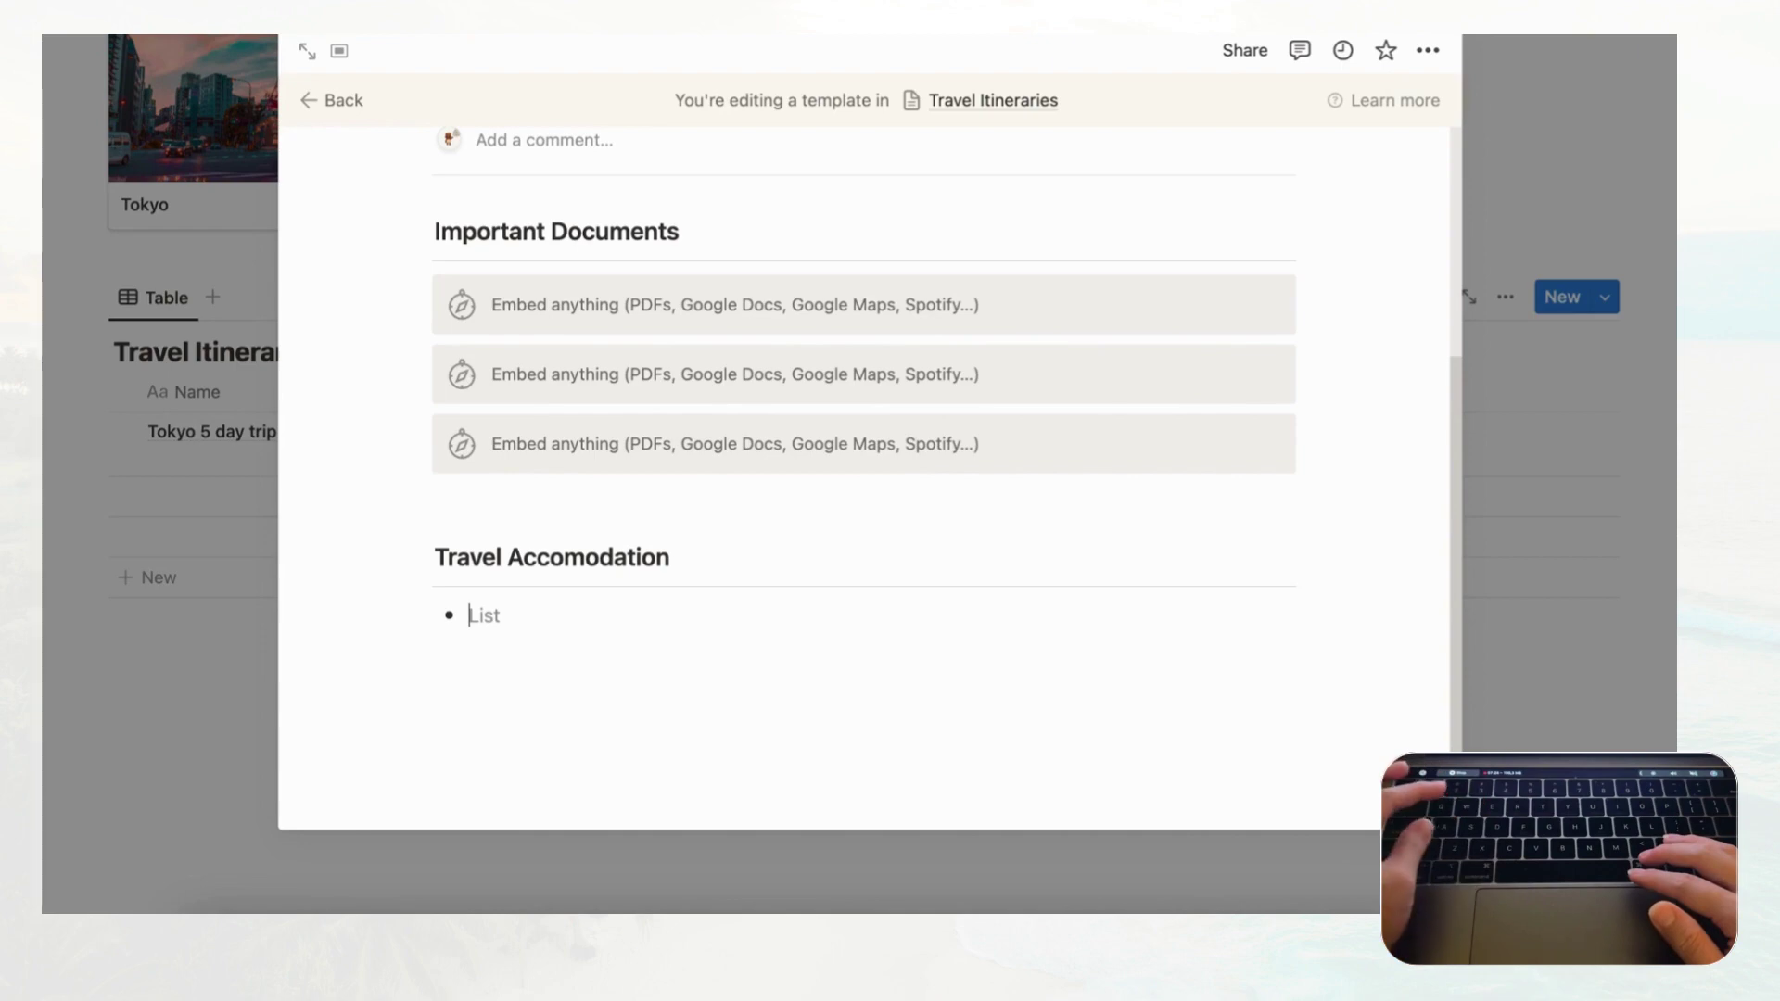
key(Return)
key(Return)
key(Return)
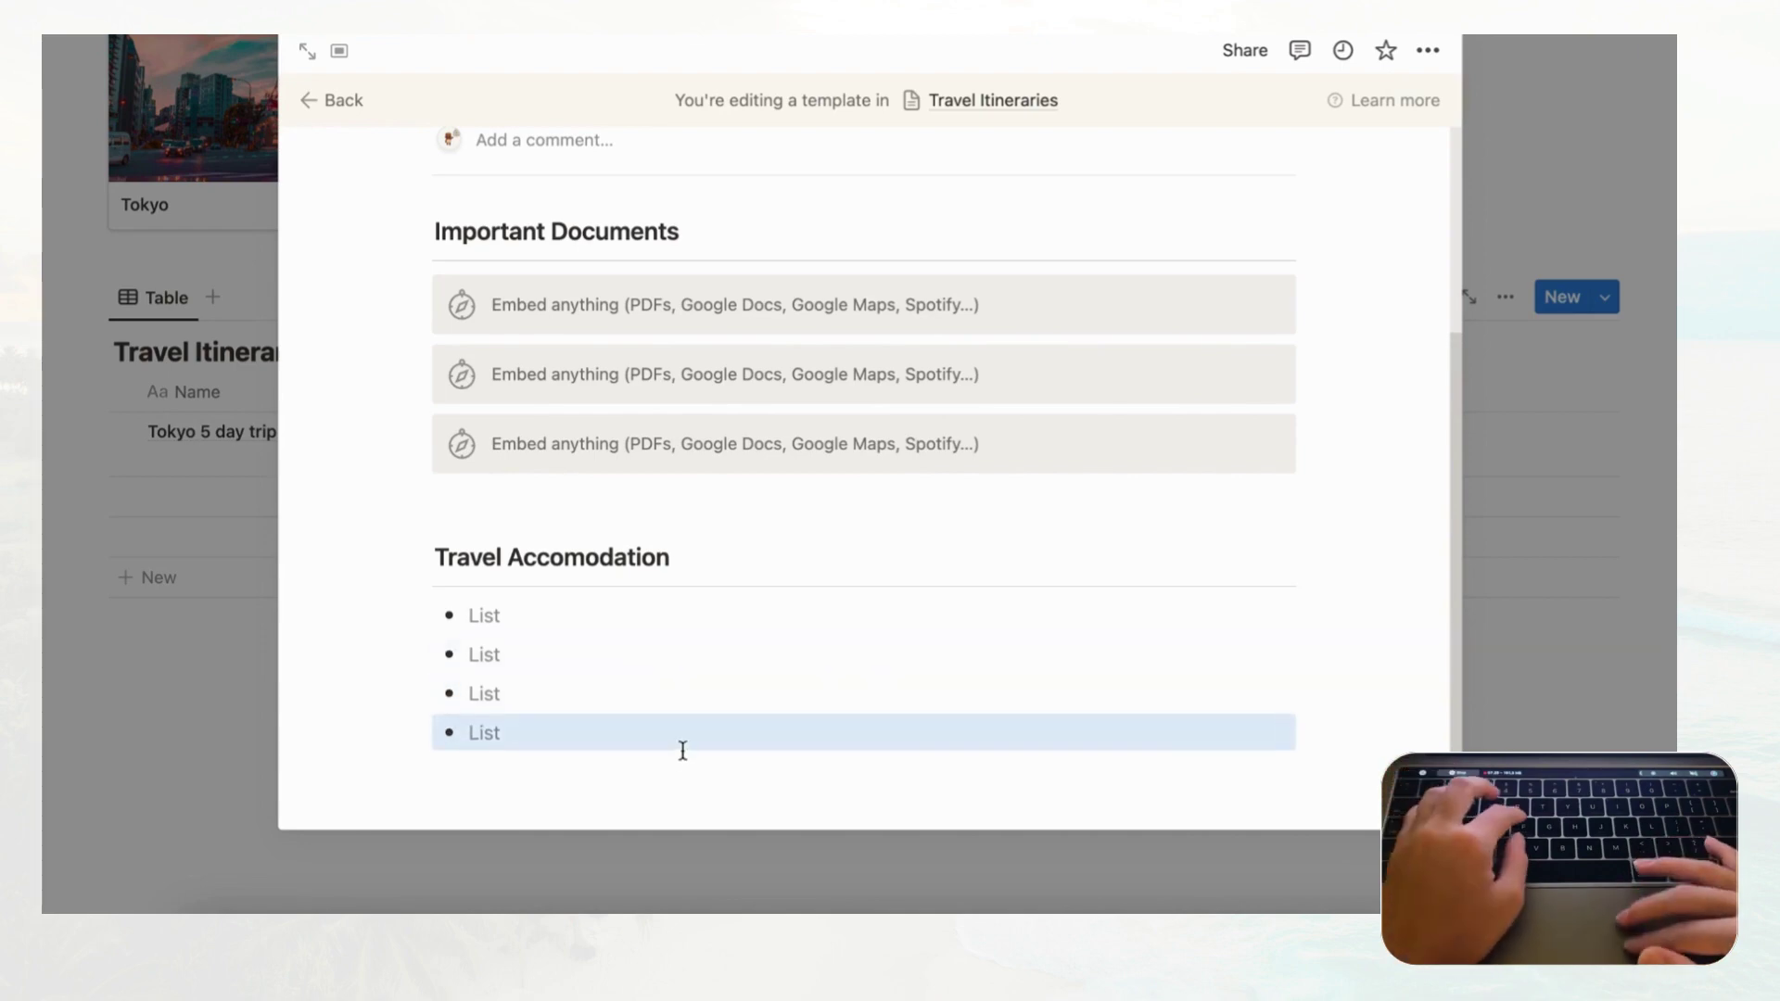
scroll(683, 747, down, 2)
click(446, 656)
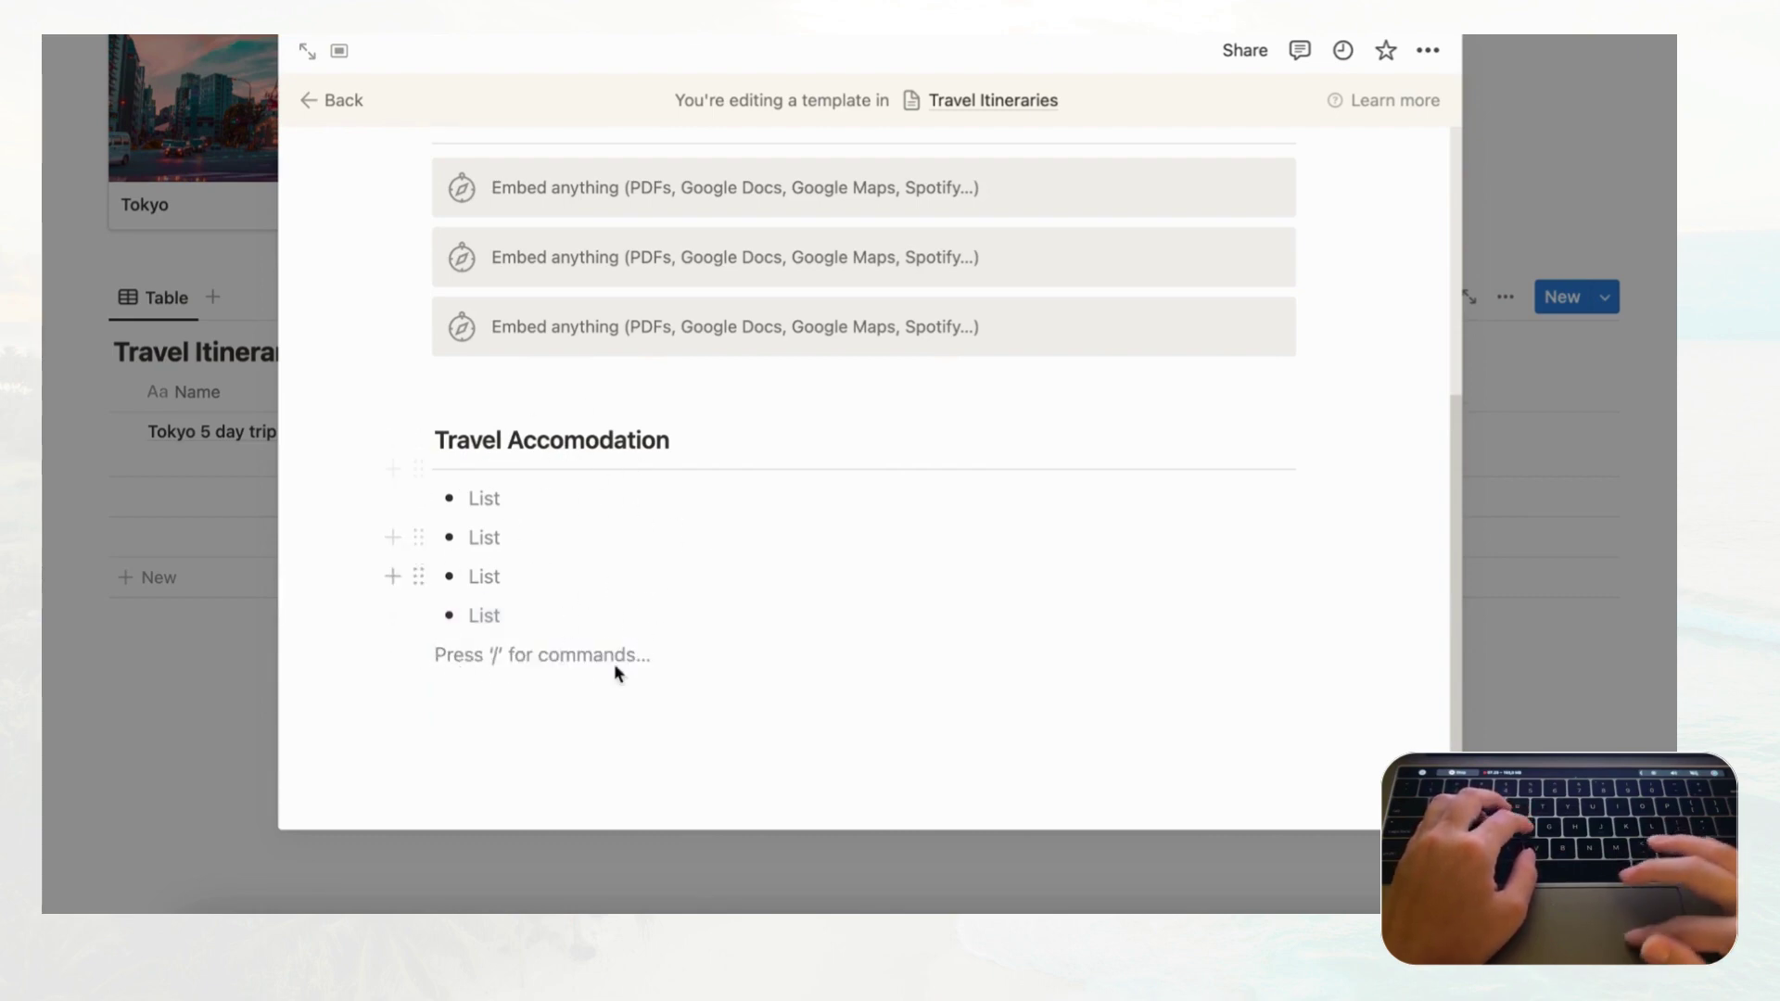
key(Return)
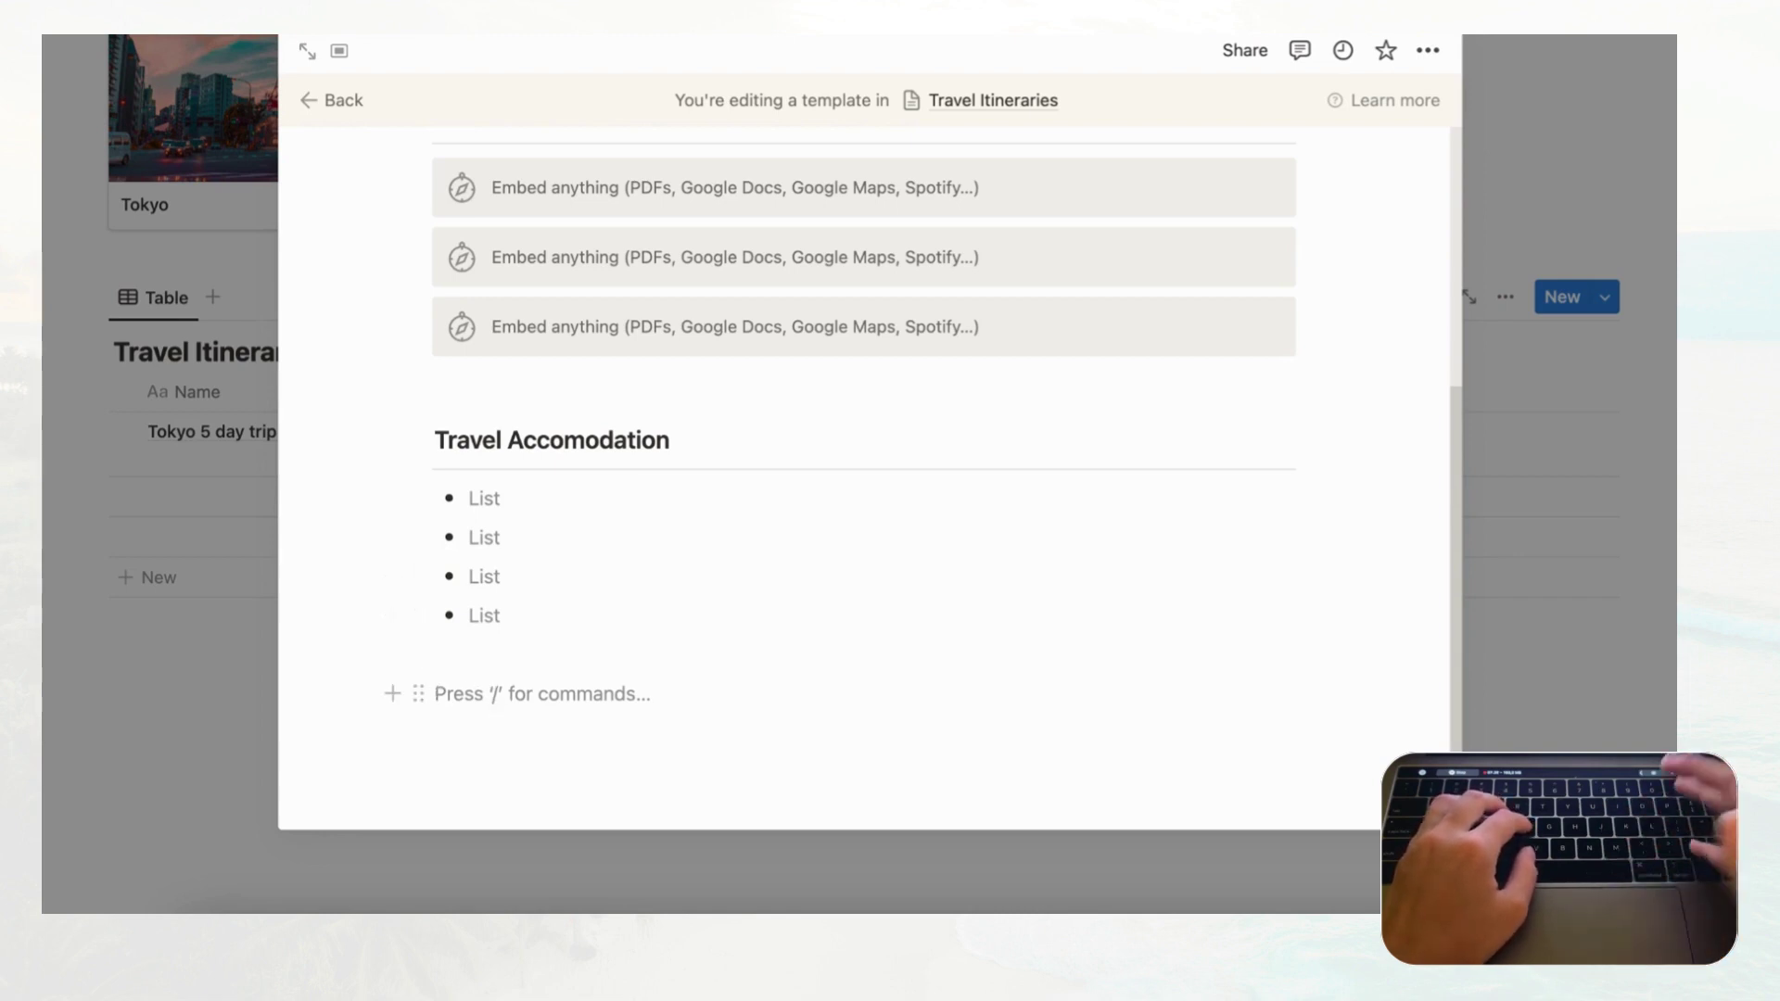
- Add a 'Packing List' Heading 3 with a divider below it
text(/)
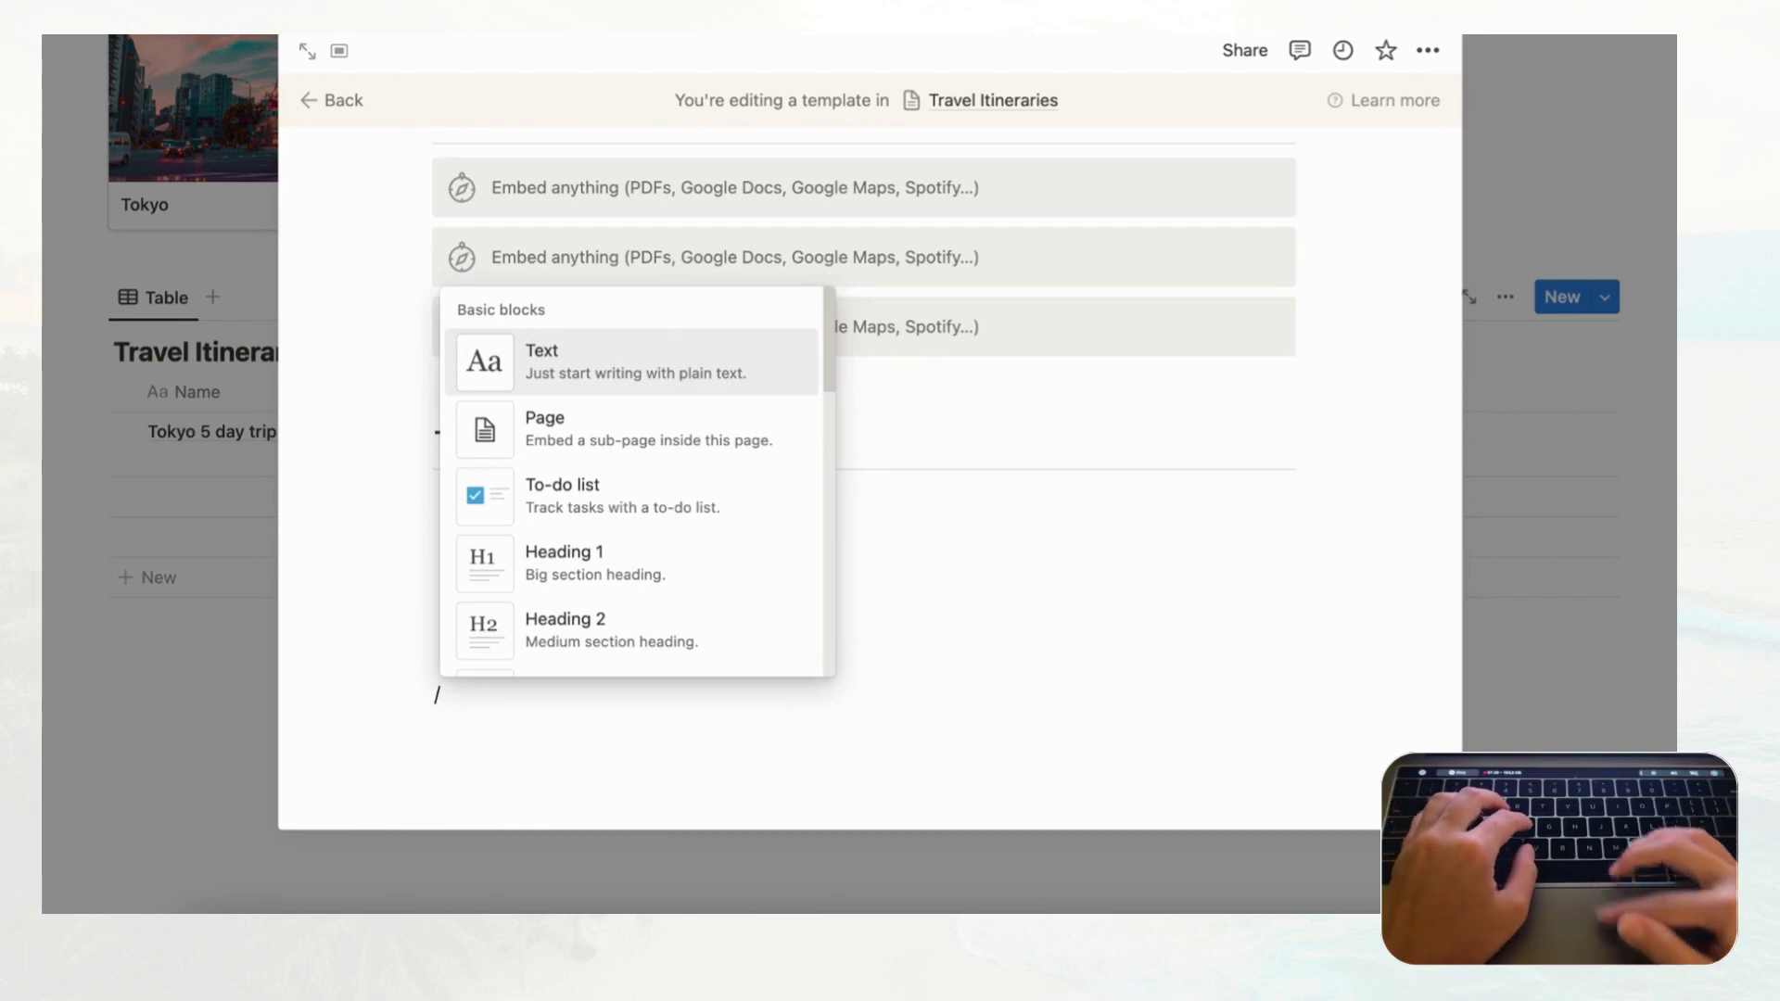
scroll(505, 575, down, 2)
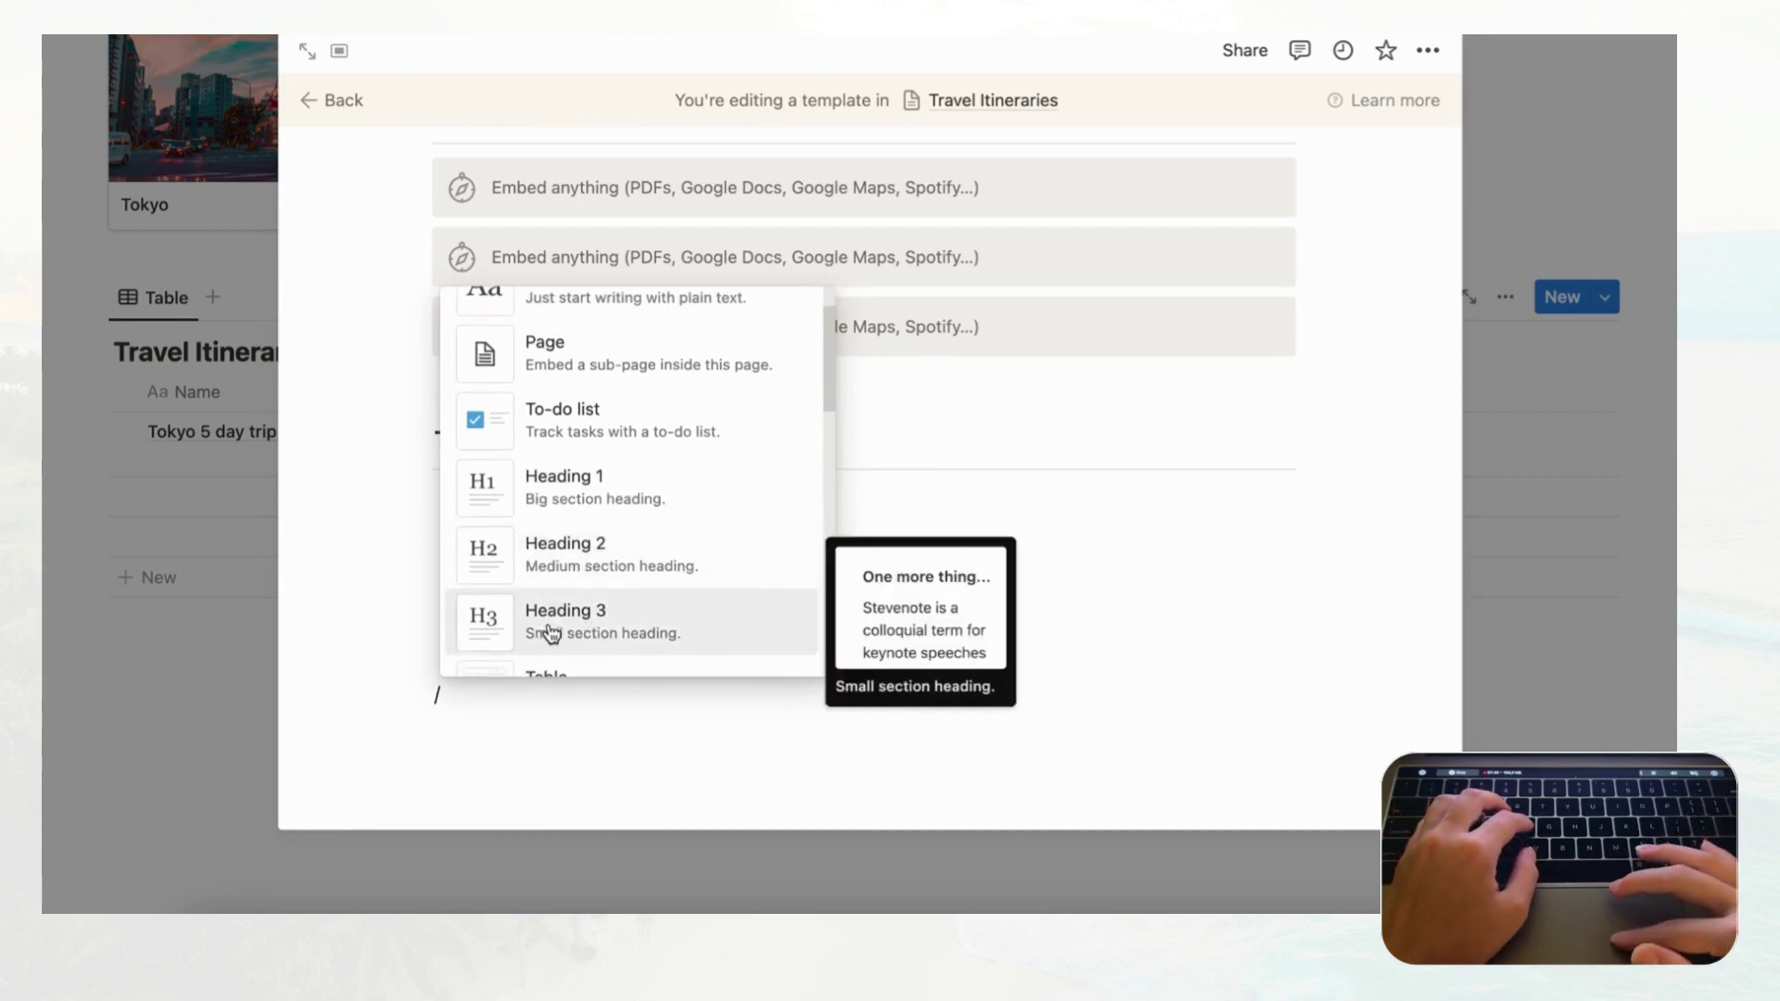
click(552, 634)
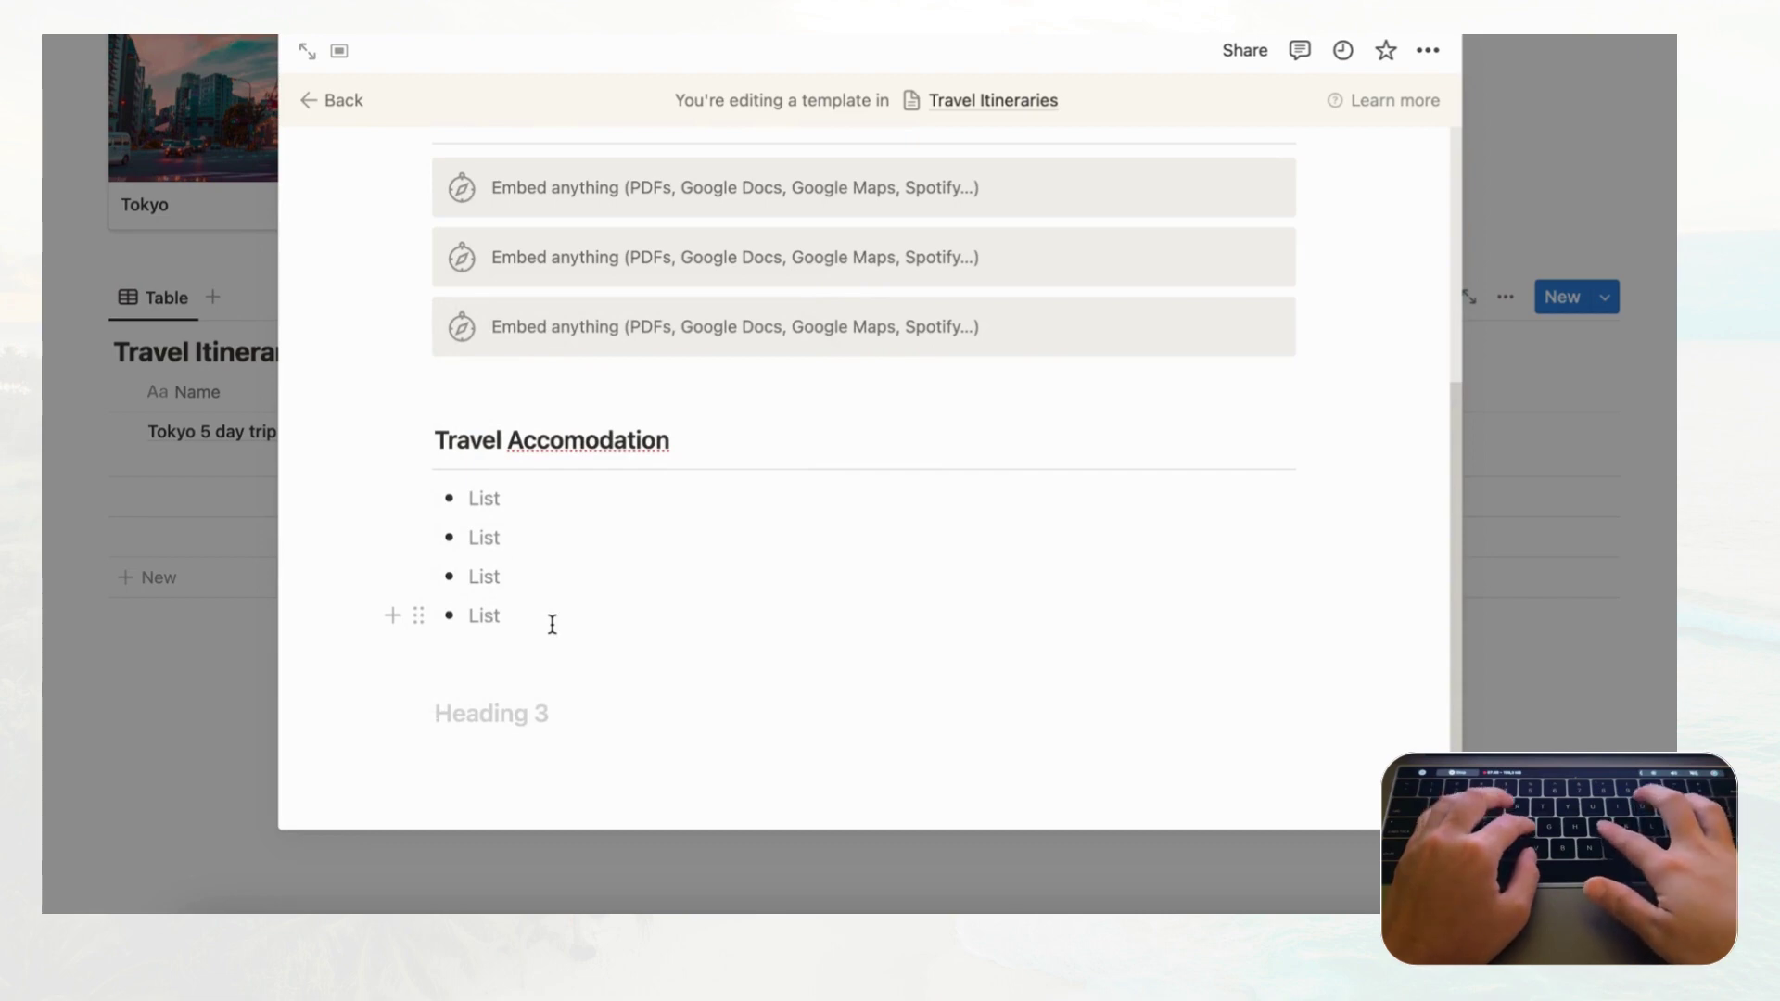
text(Packing List)
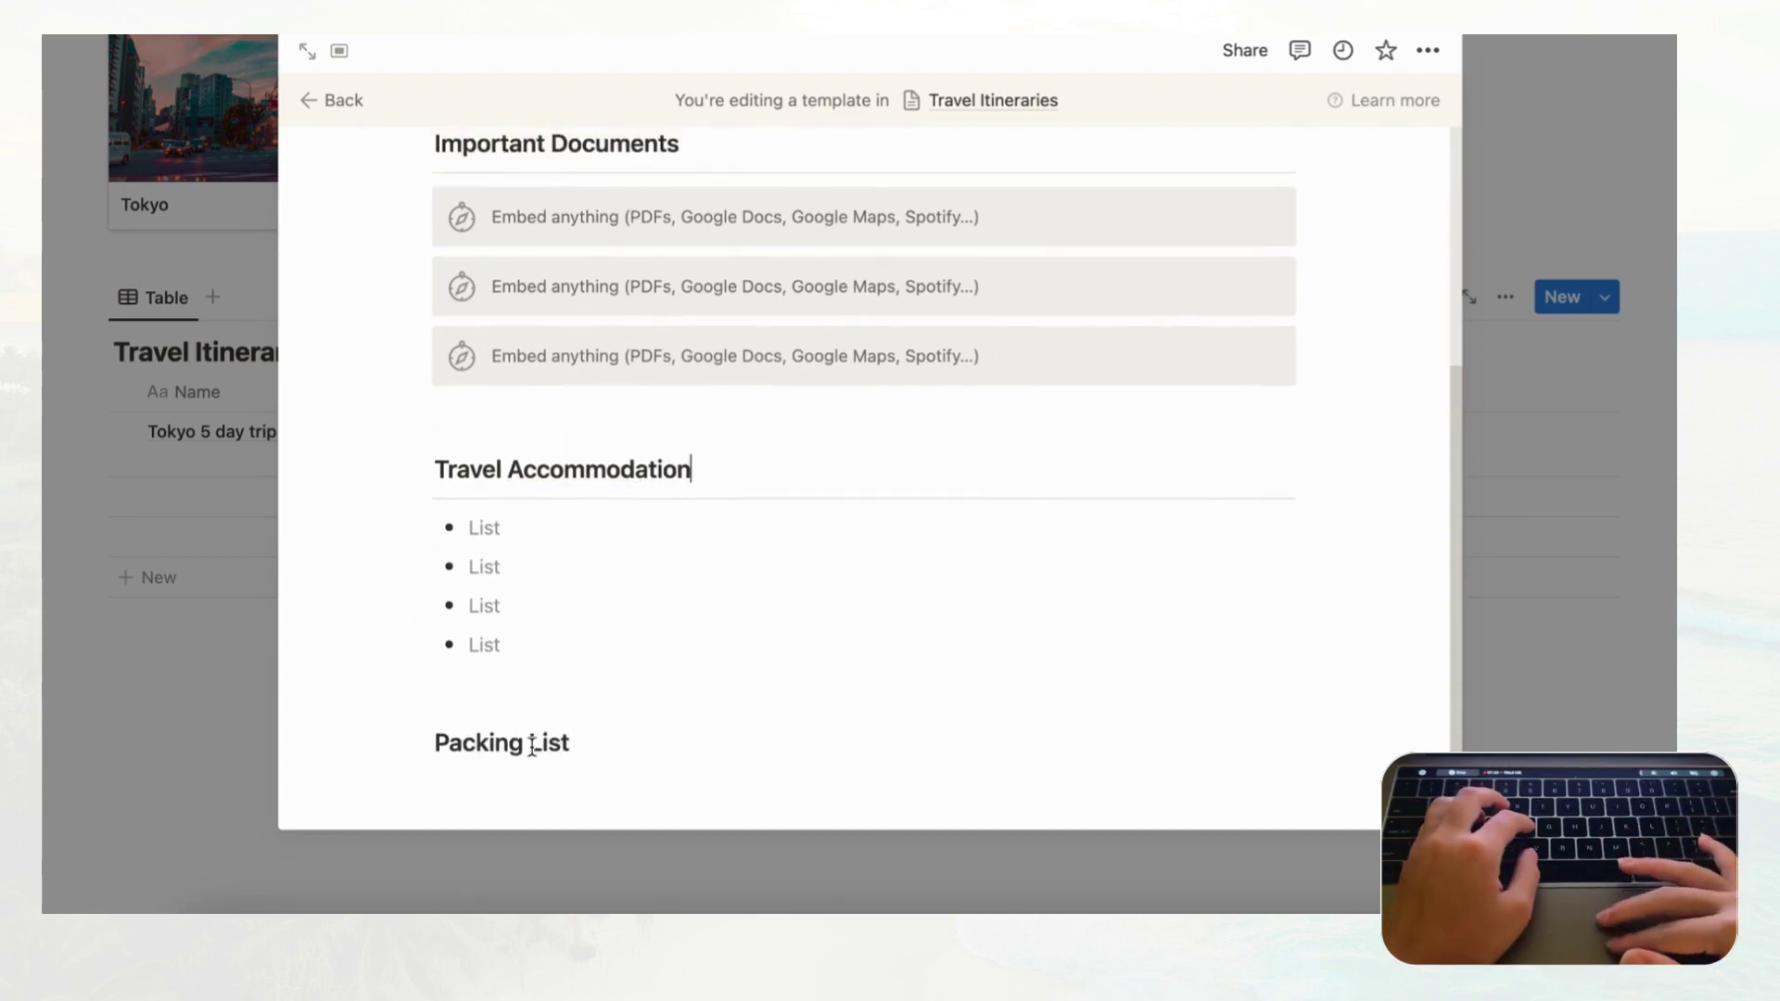
scroll(552, 774, down, 2)
click(609, 654)
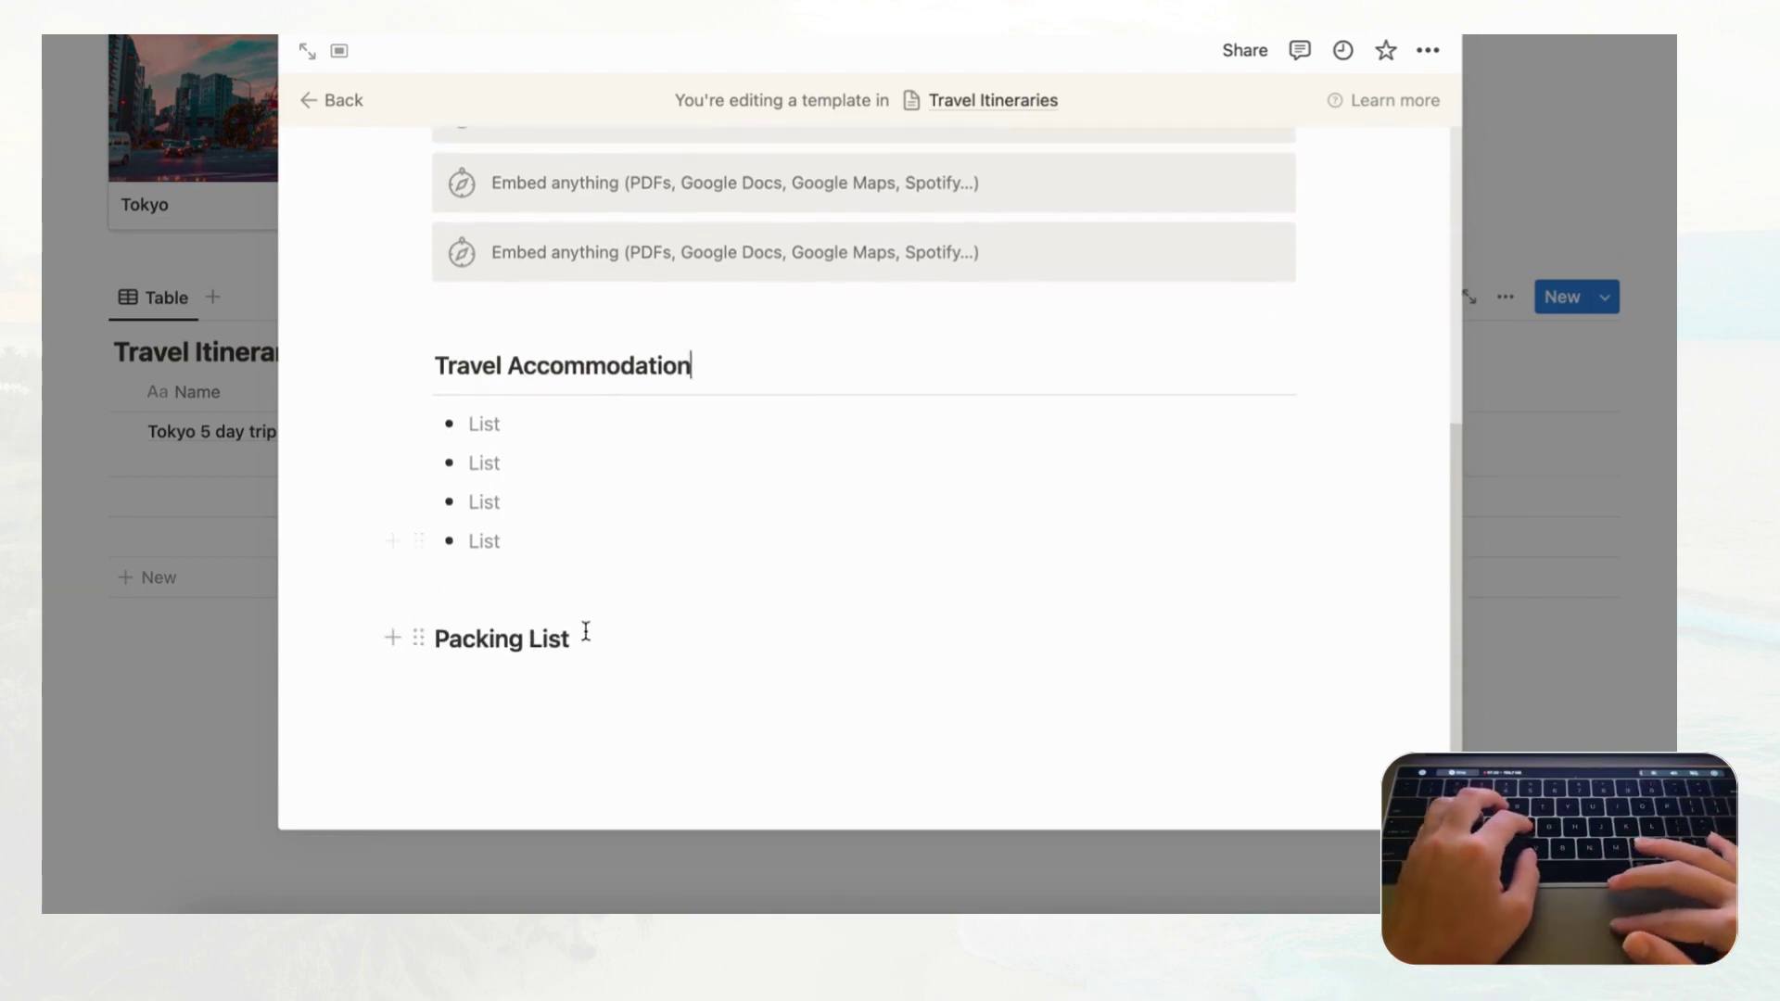
key(Return)
text(/divider)
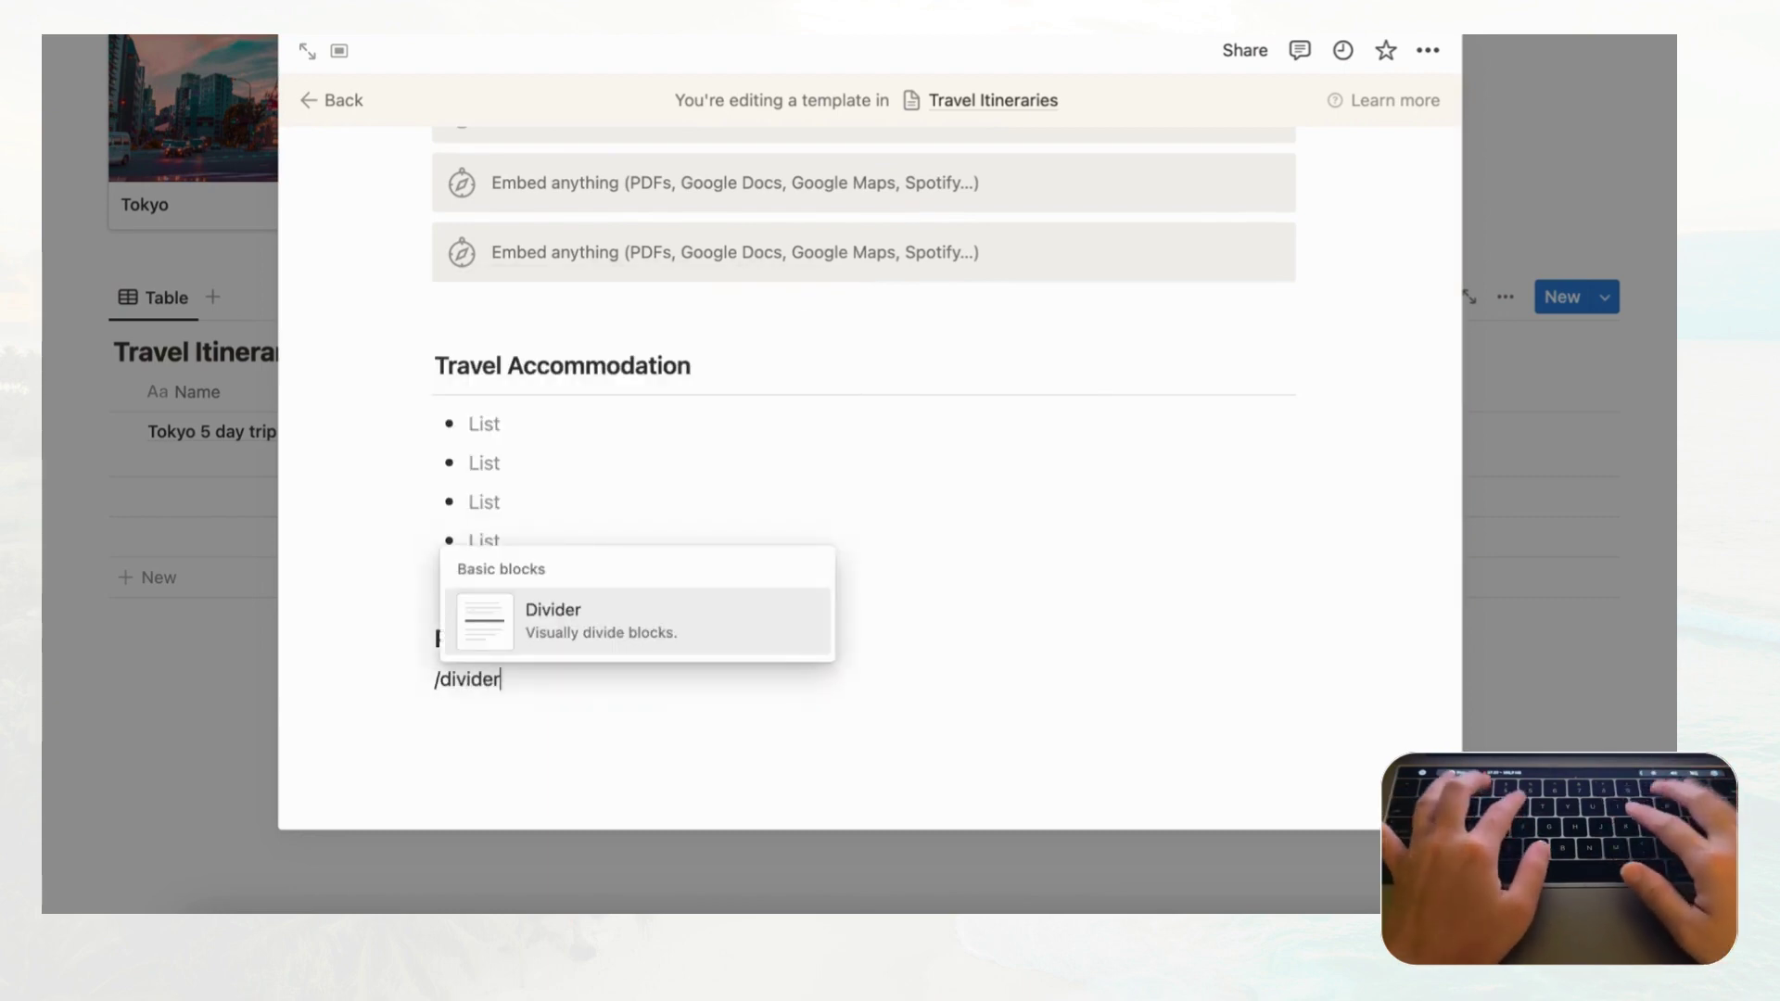
key(Return)
- Add six empty to-do items under Packing List, followed by a blank line
scroll(712, 615, down, 2)
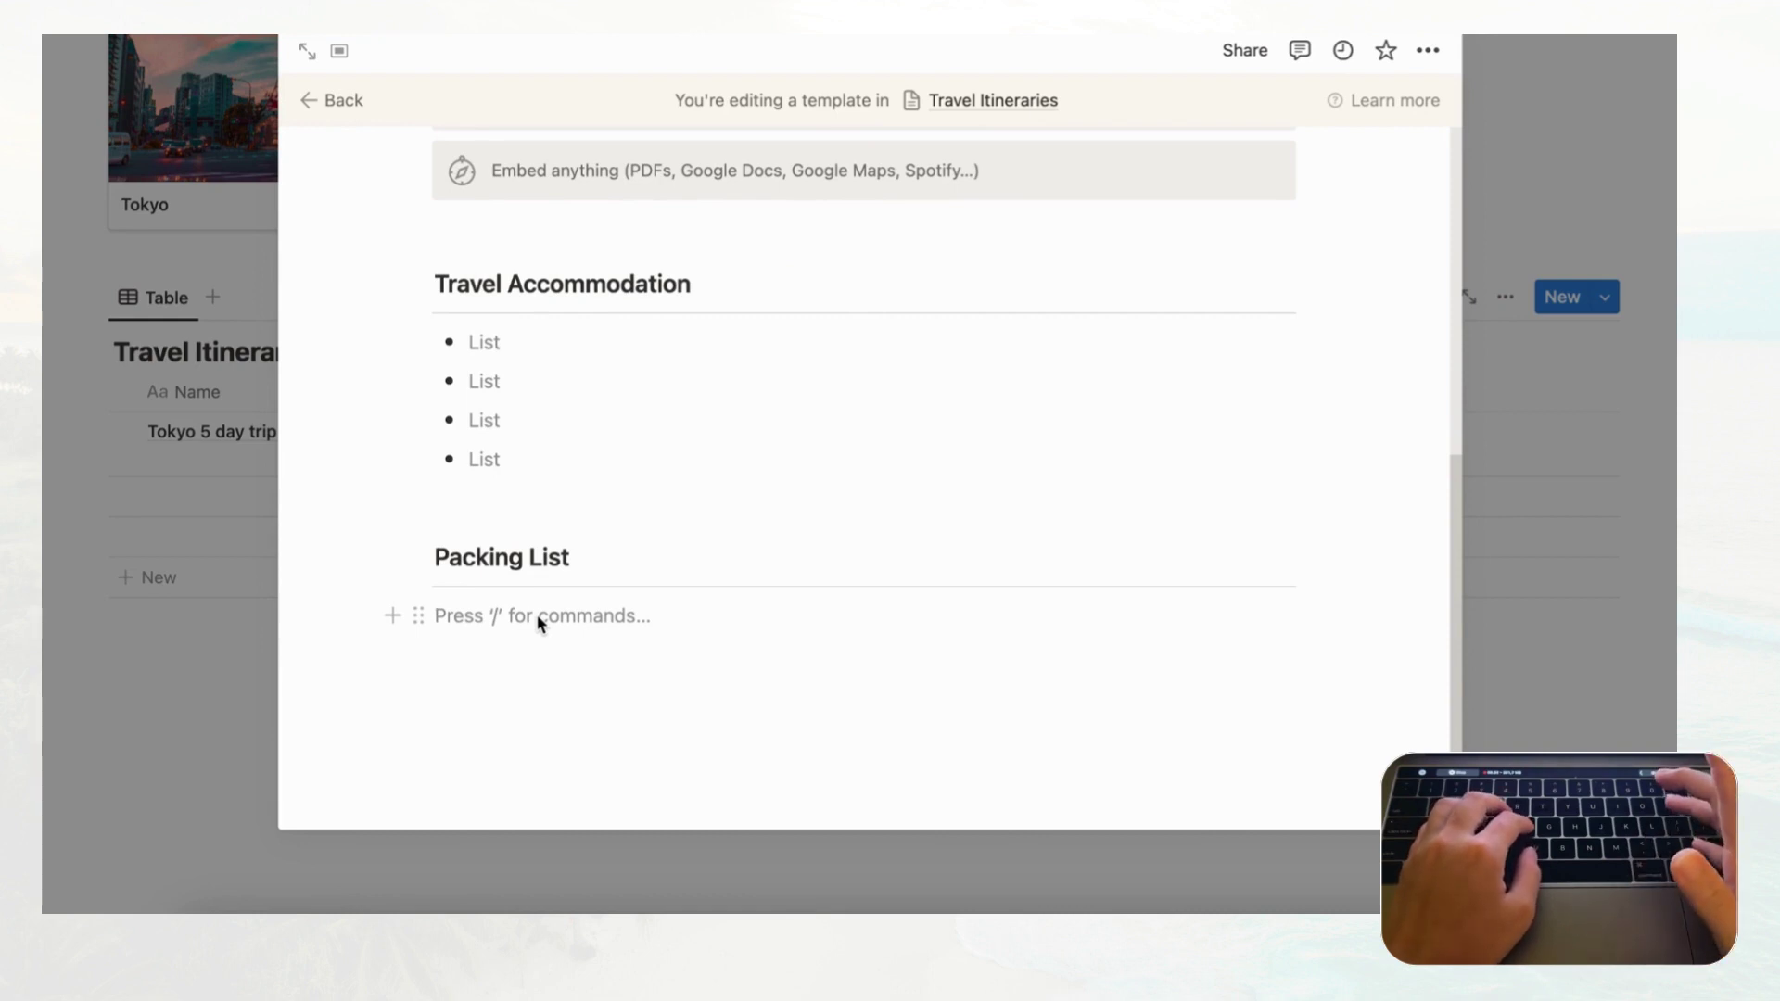
text(/)
text(todo)
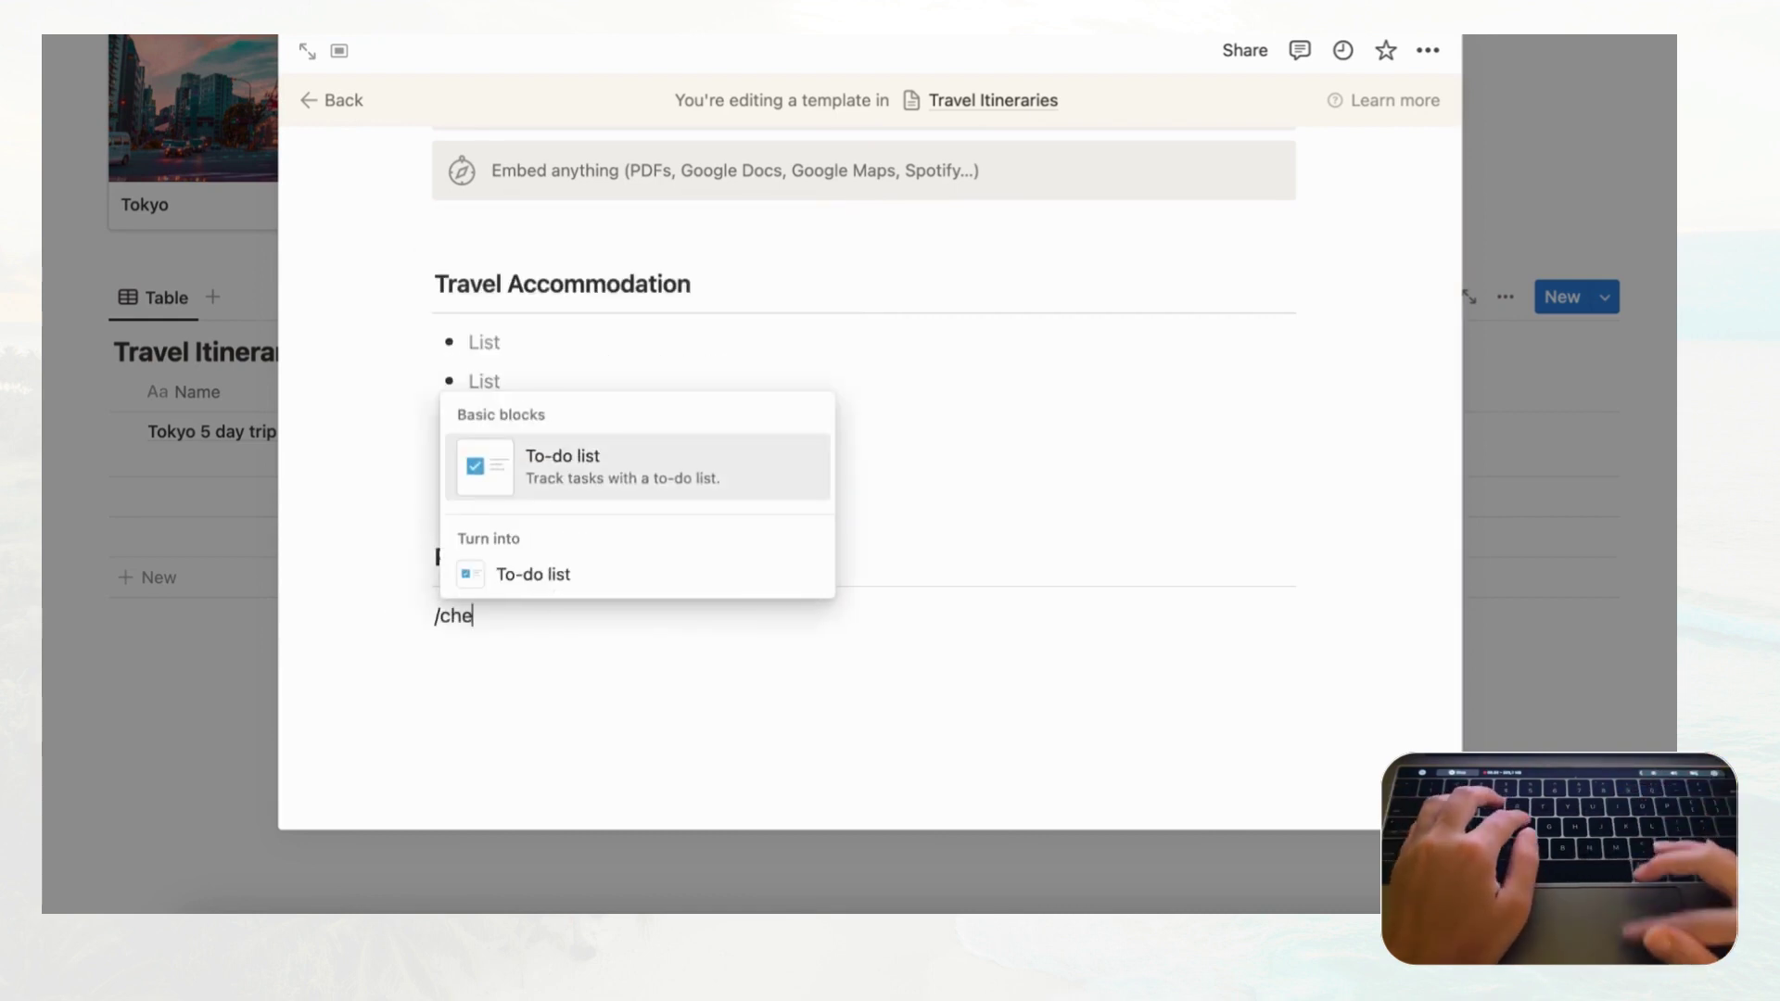
click(567, 463)
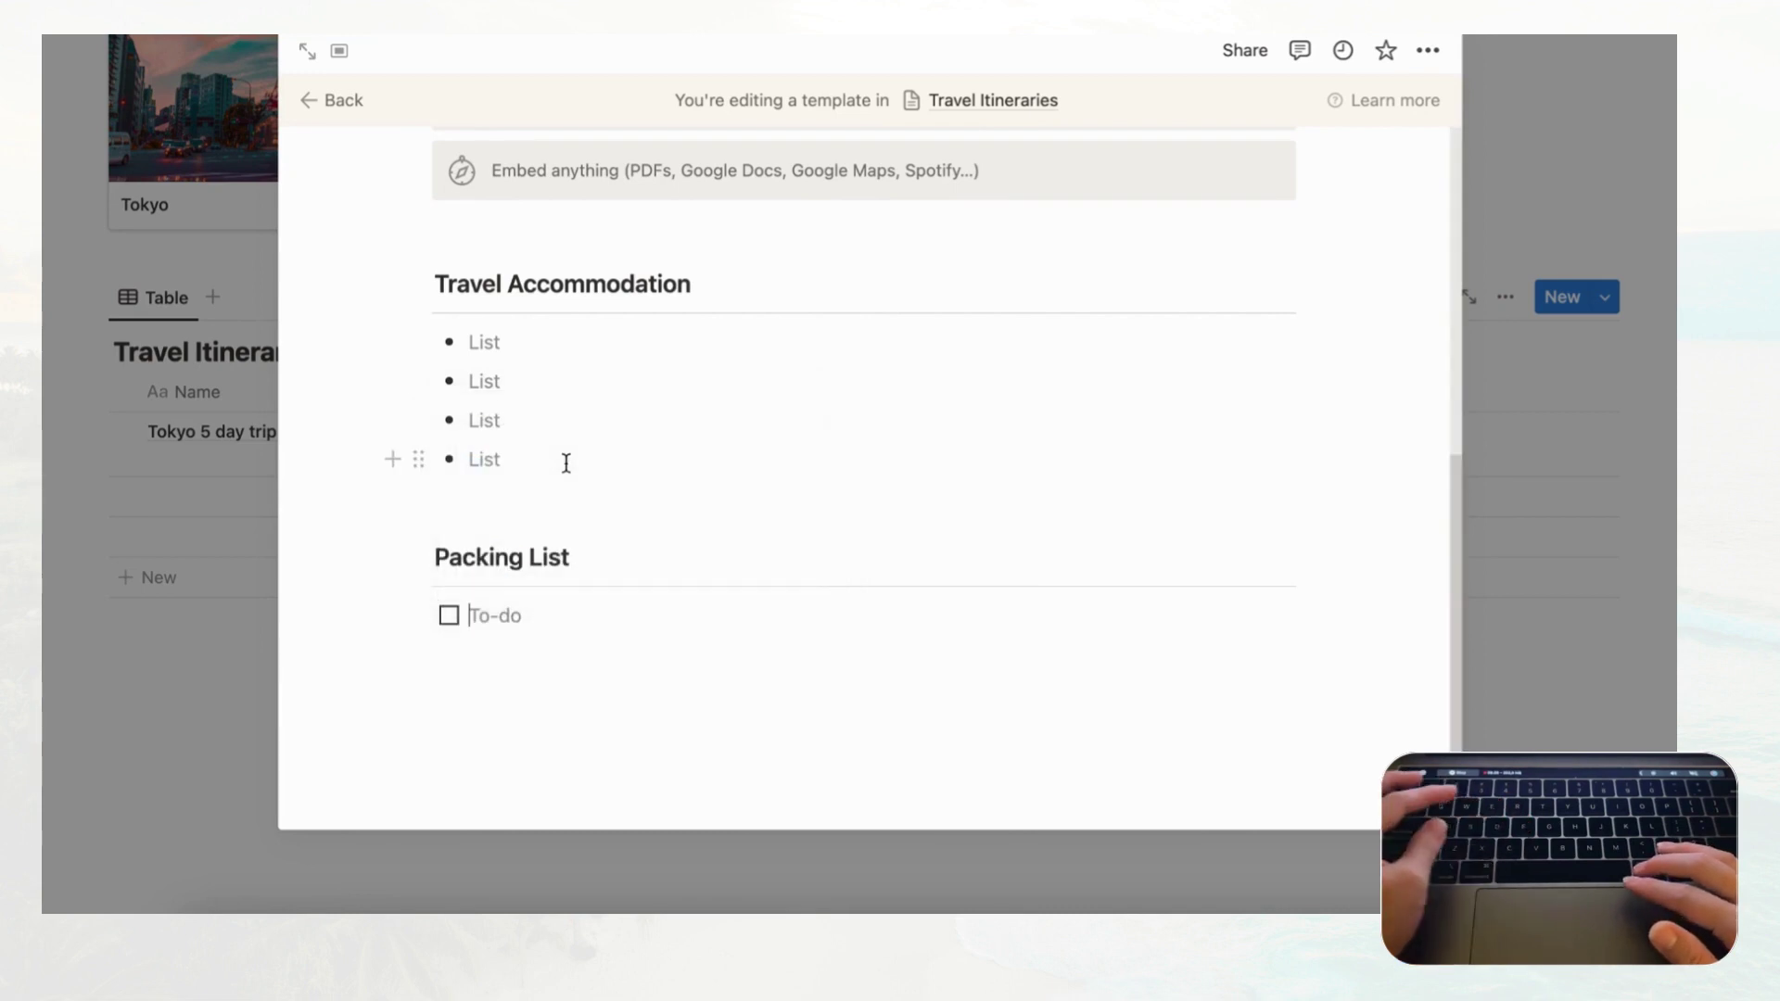
key(Return)
key(Return)
key(Return)
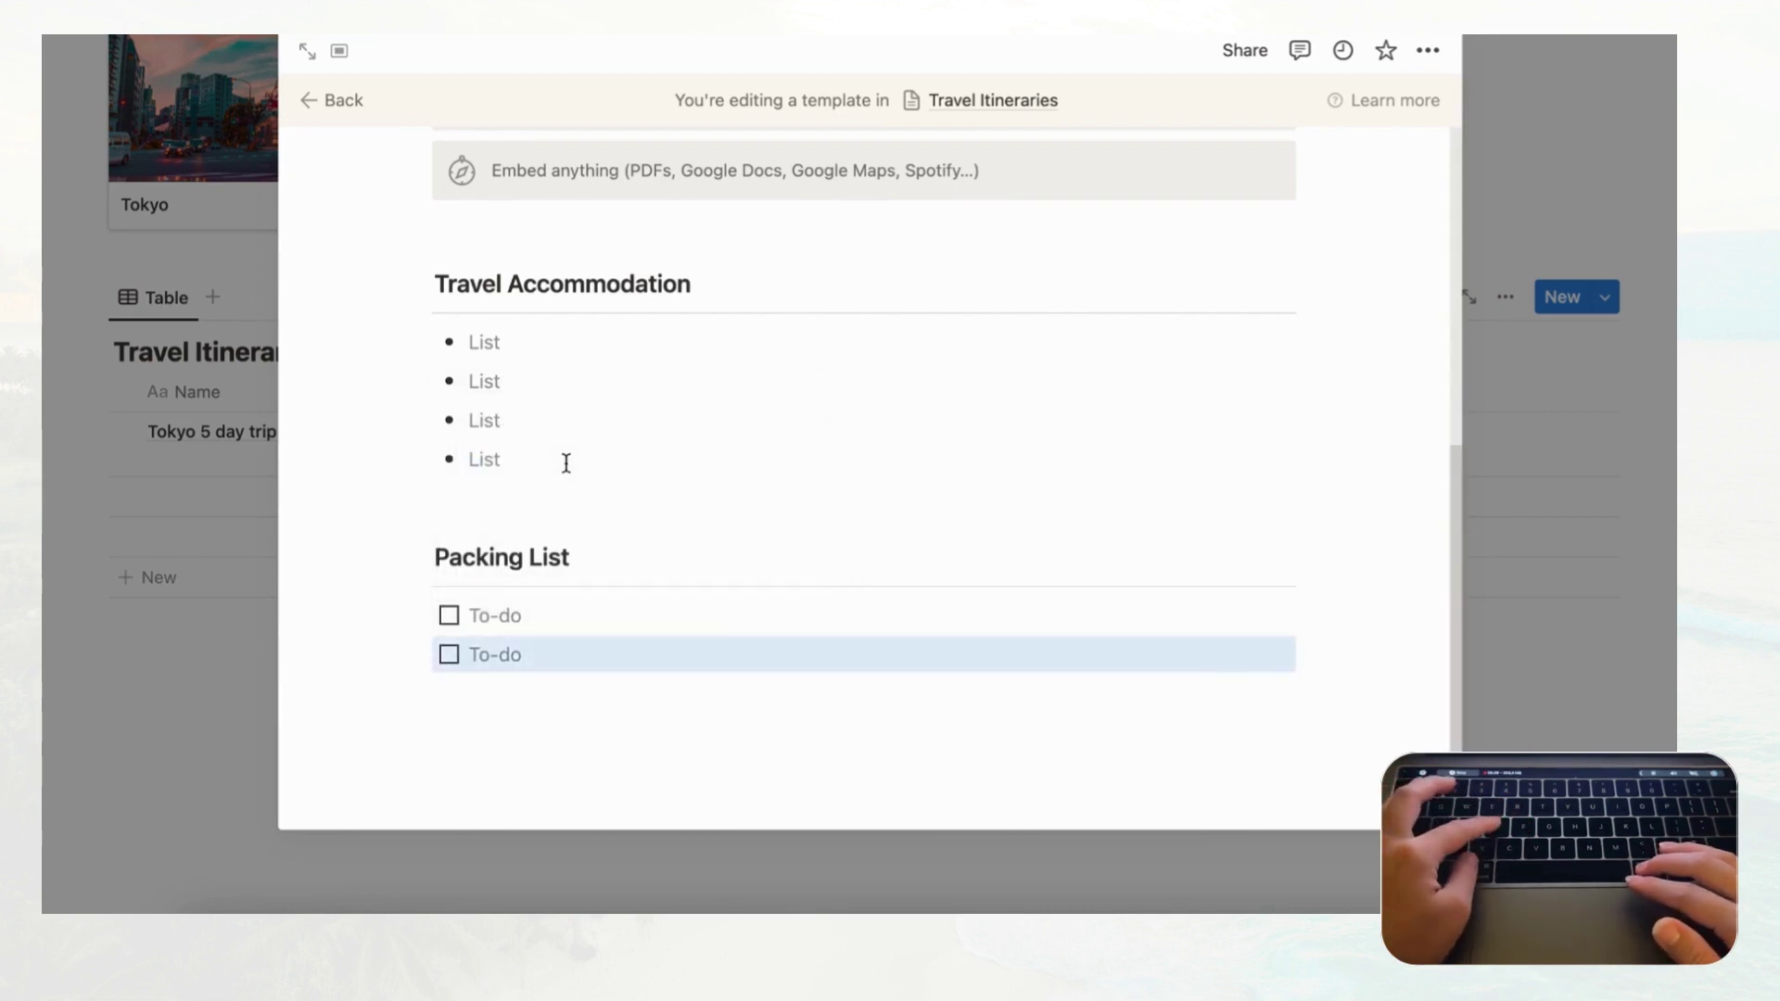
key(Return)
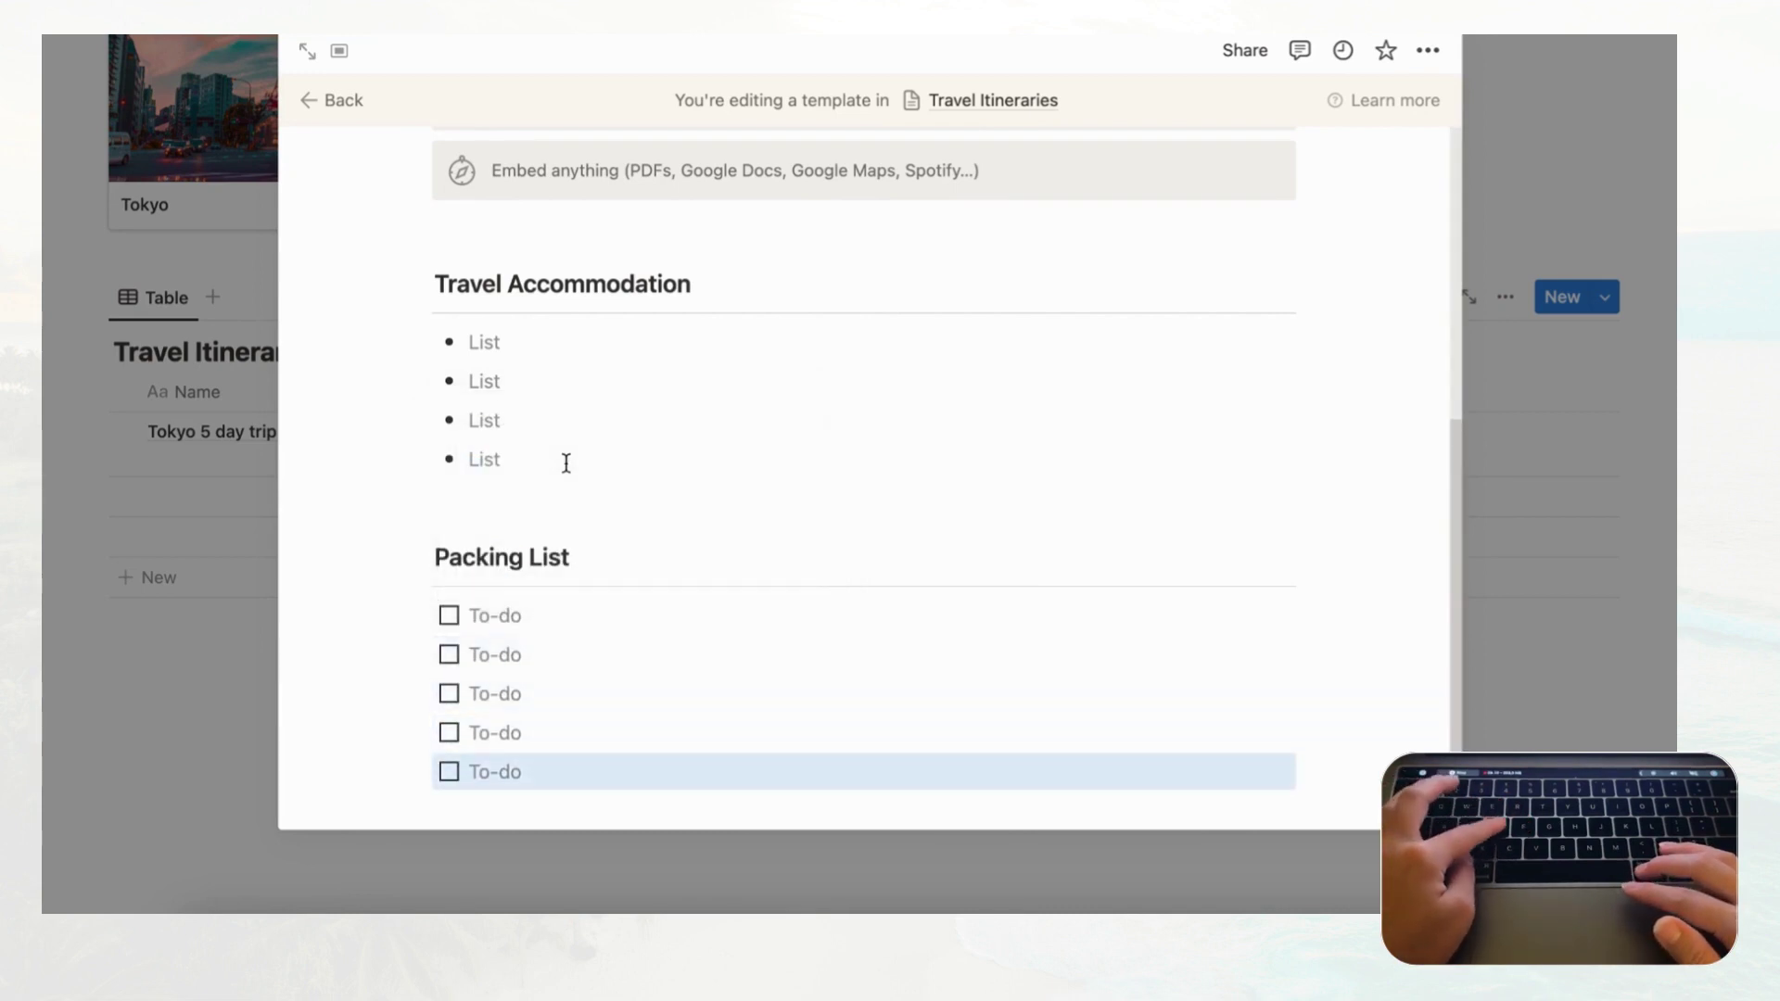
key(Return)
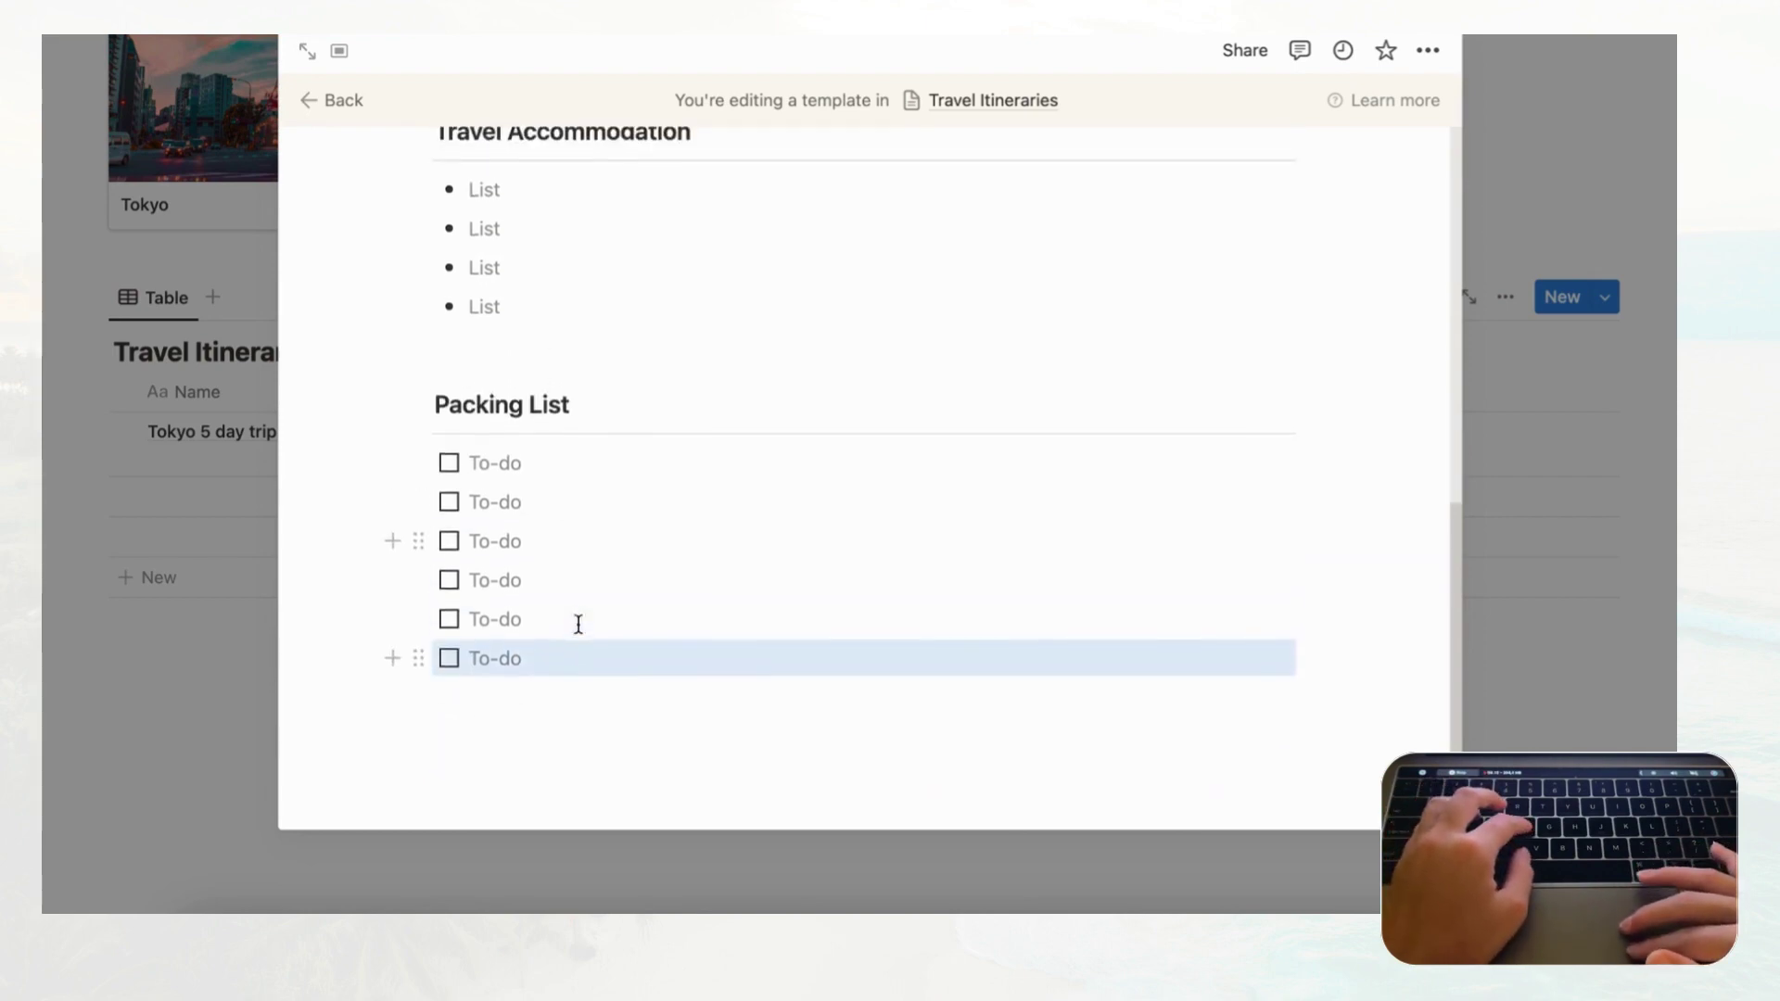
click(482, 688)
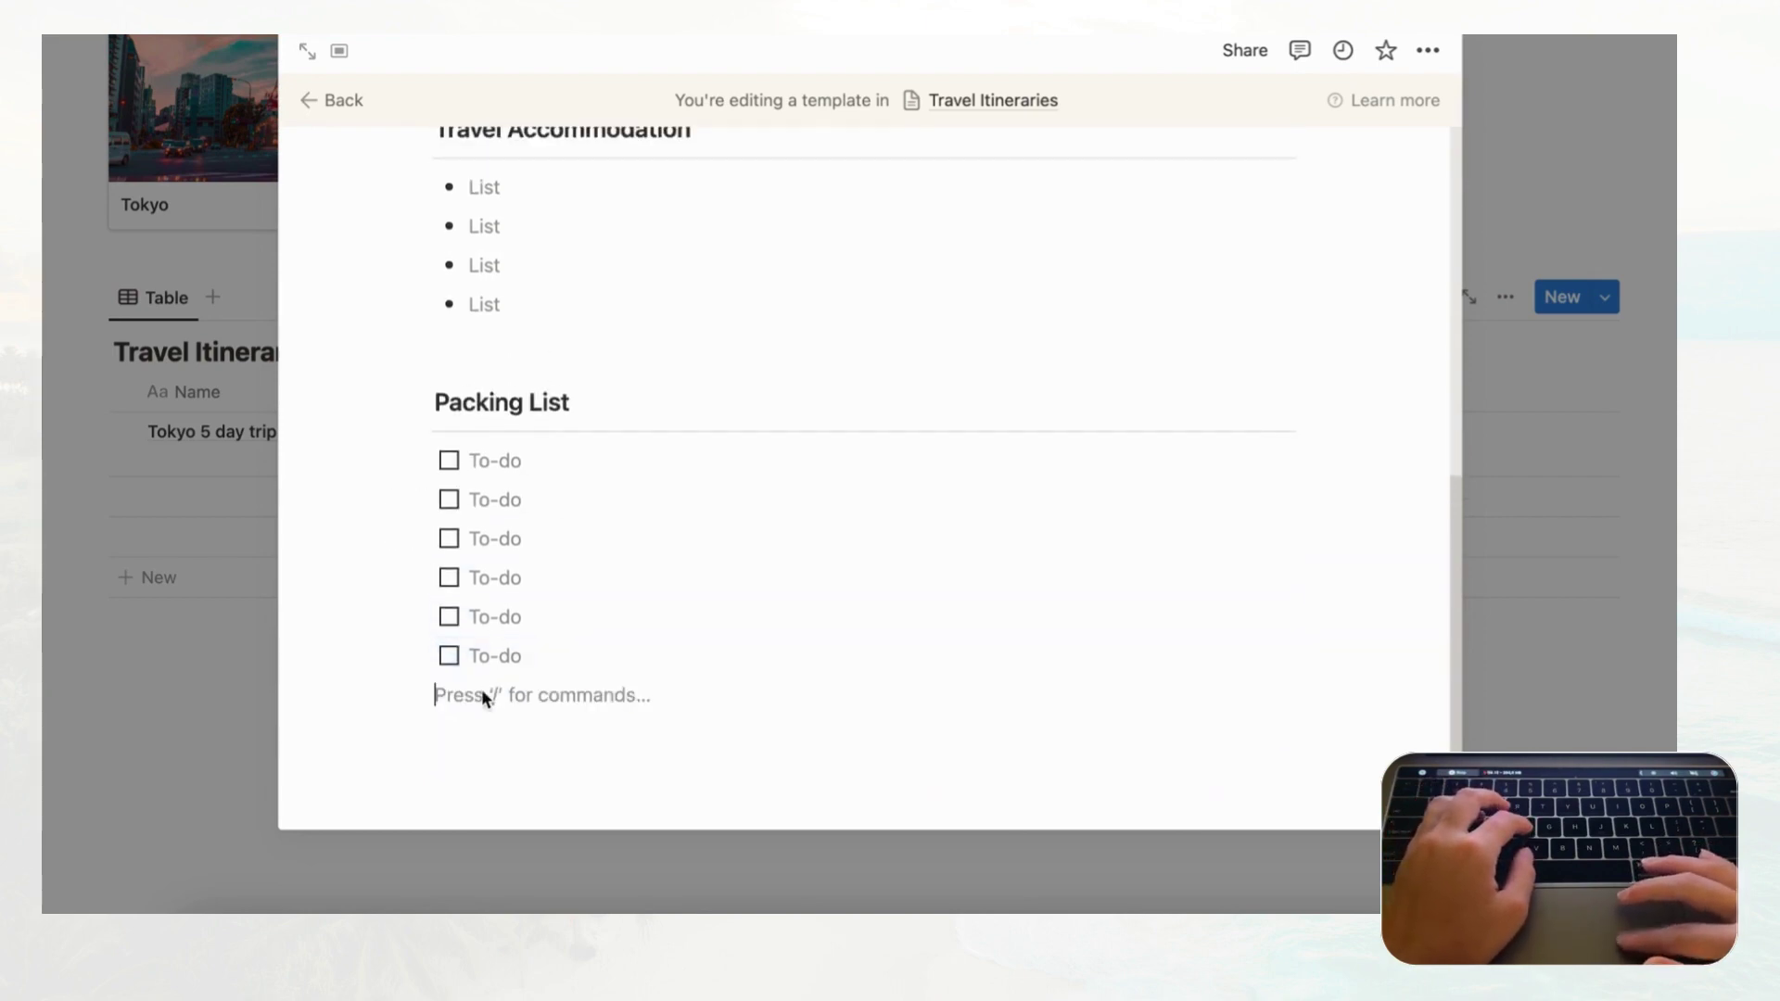
key(Return)
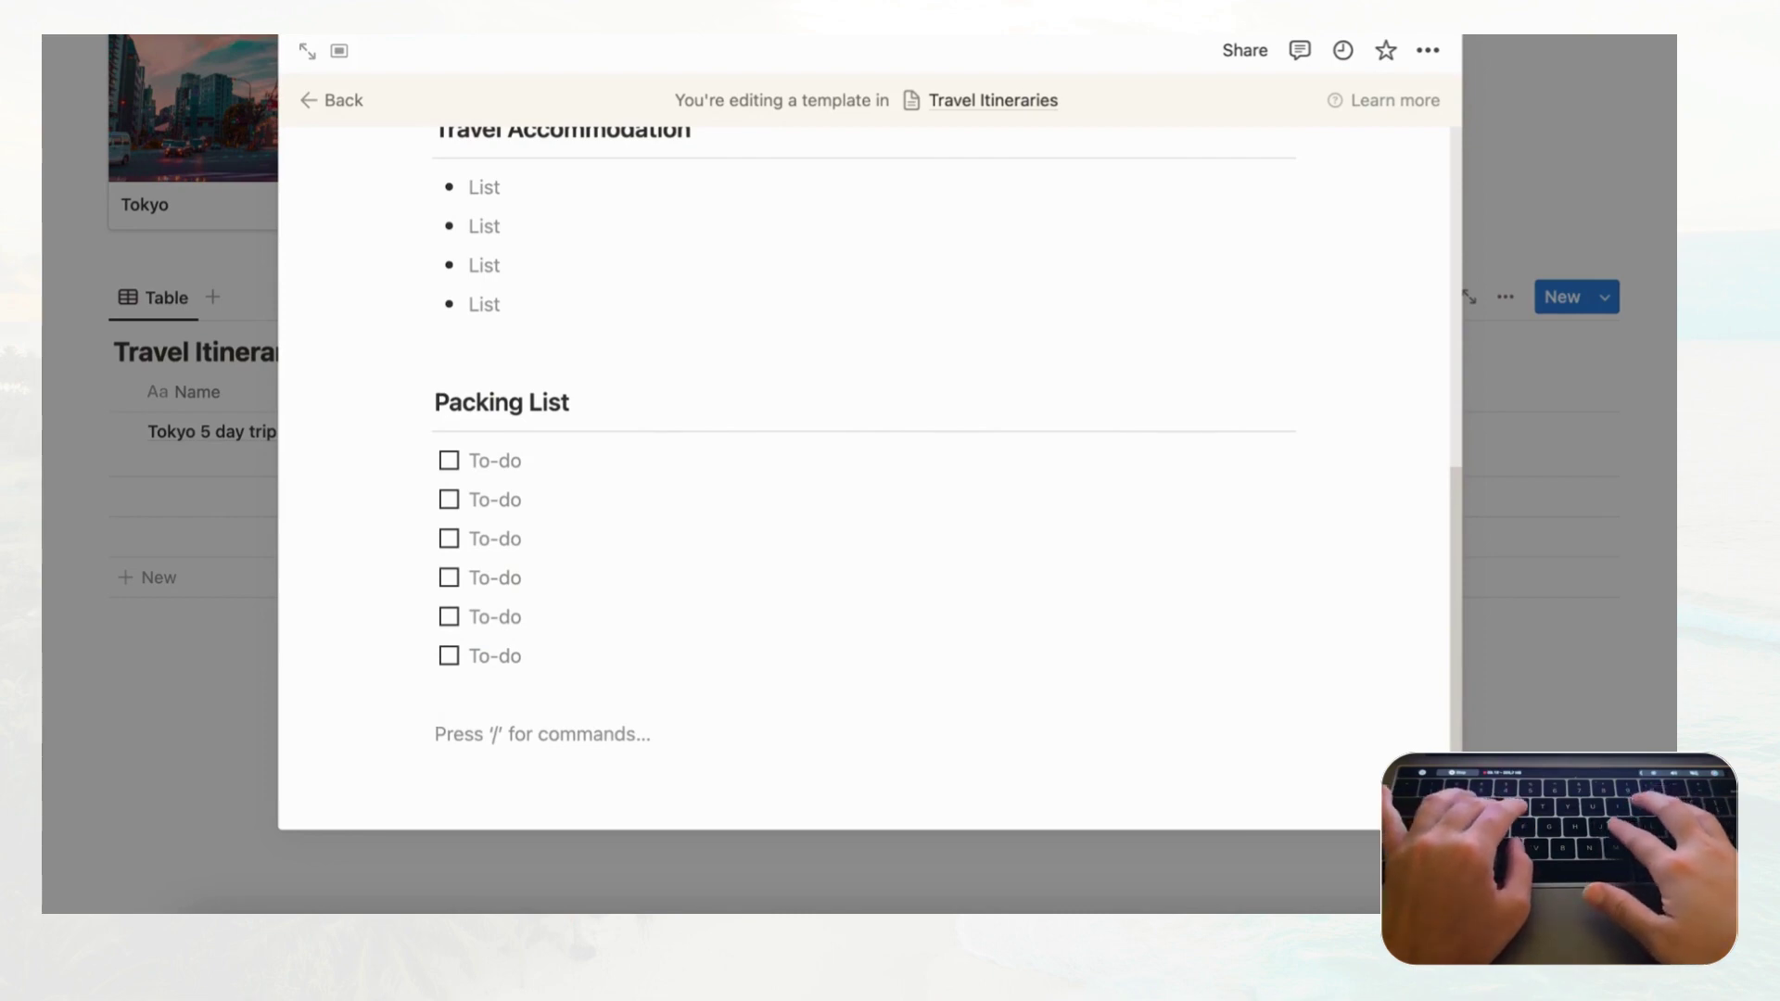
- Add a 'Daily Itinerary' Heading 3 with a divider below it
text([])
key(BackSpace)
key(BackSpace)
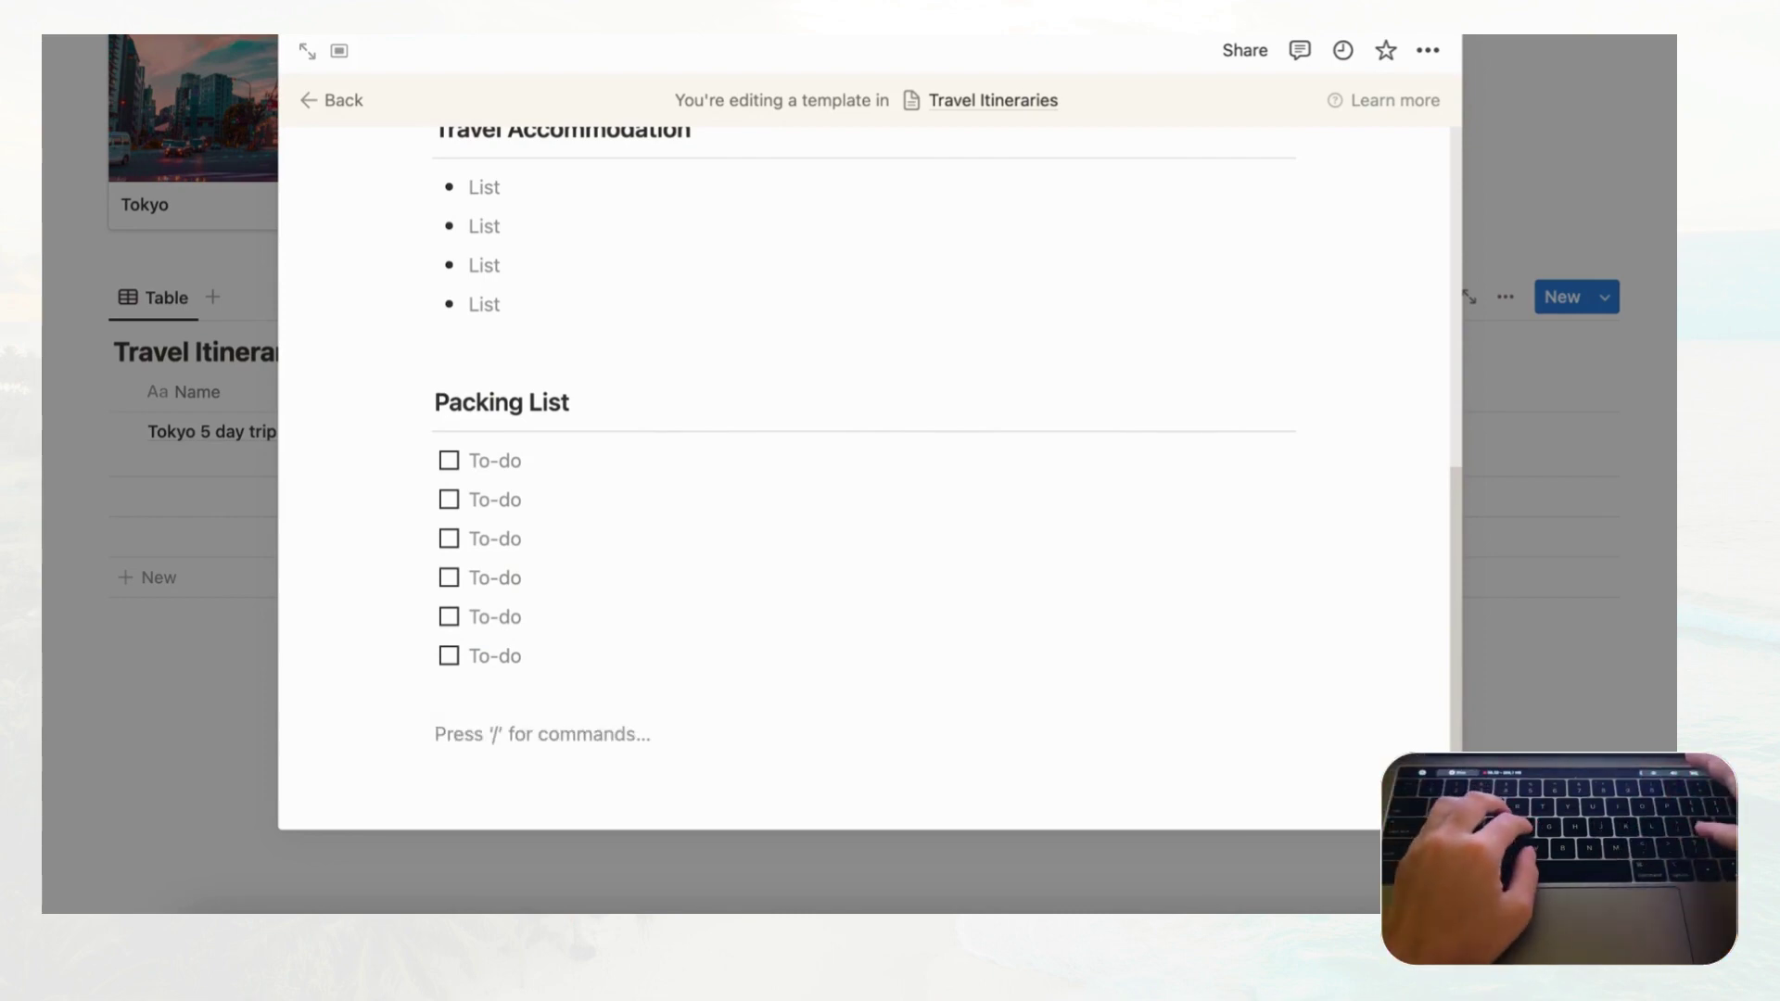
text(/heading)
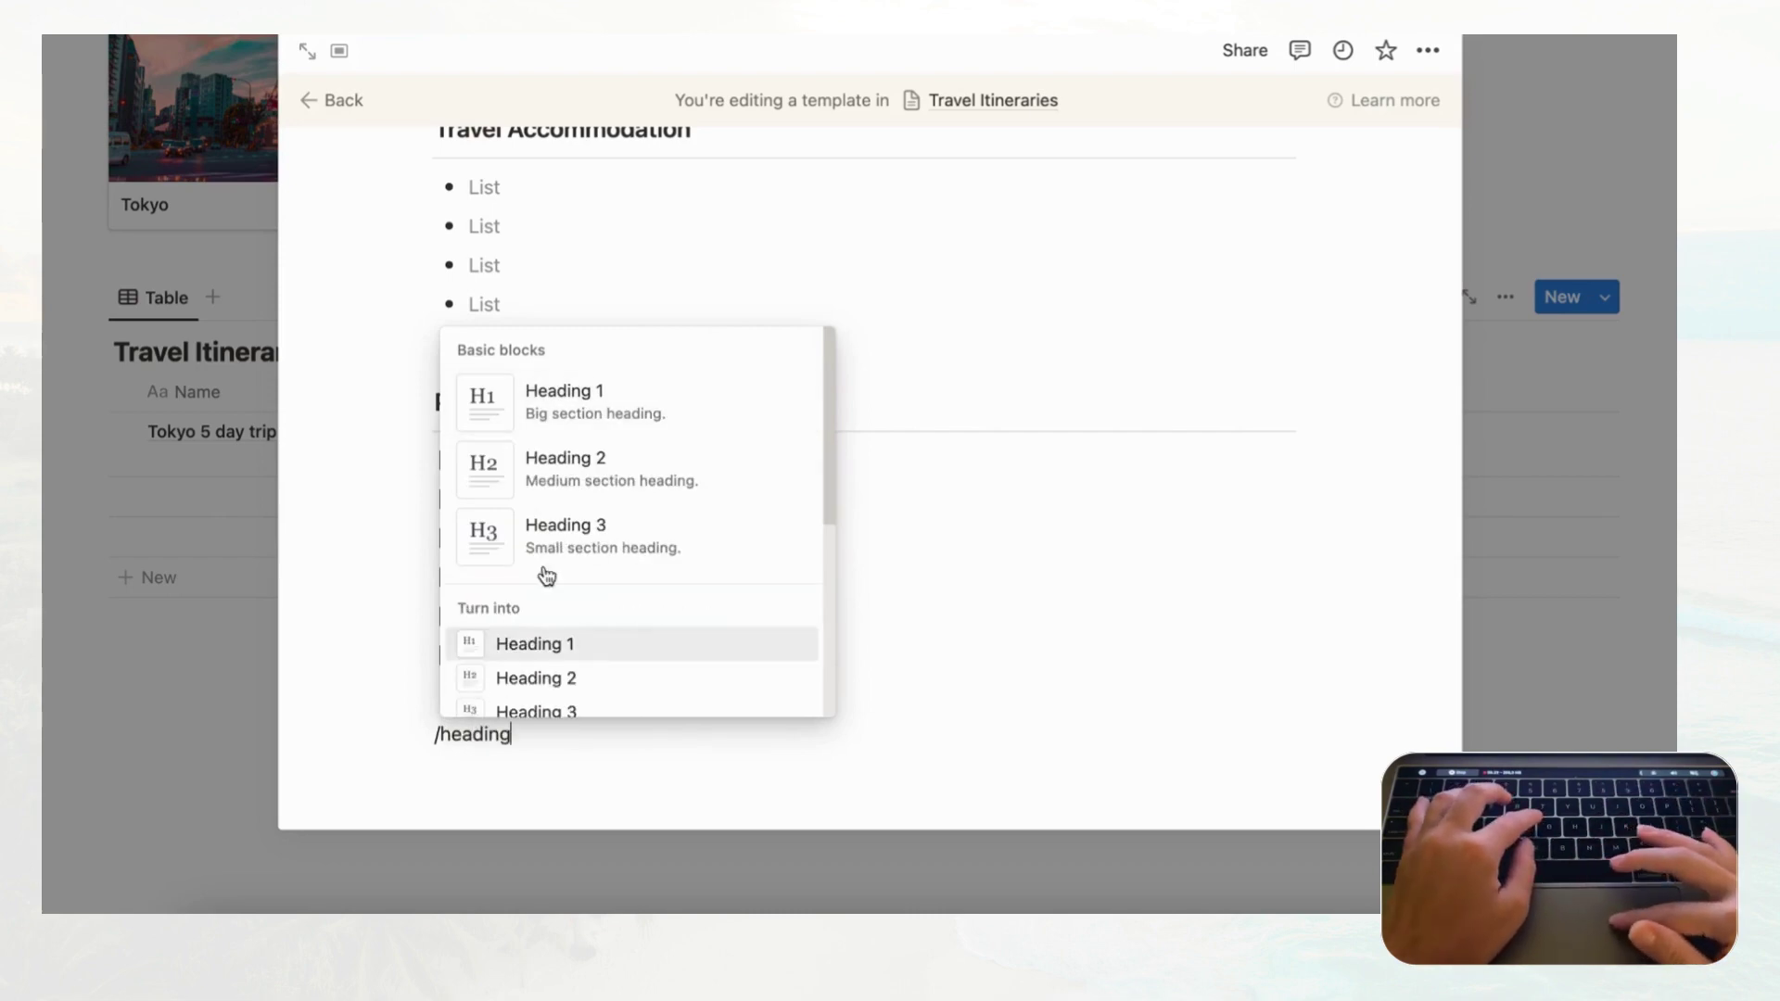
click(557, 534)
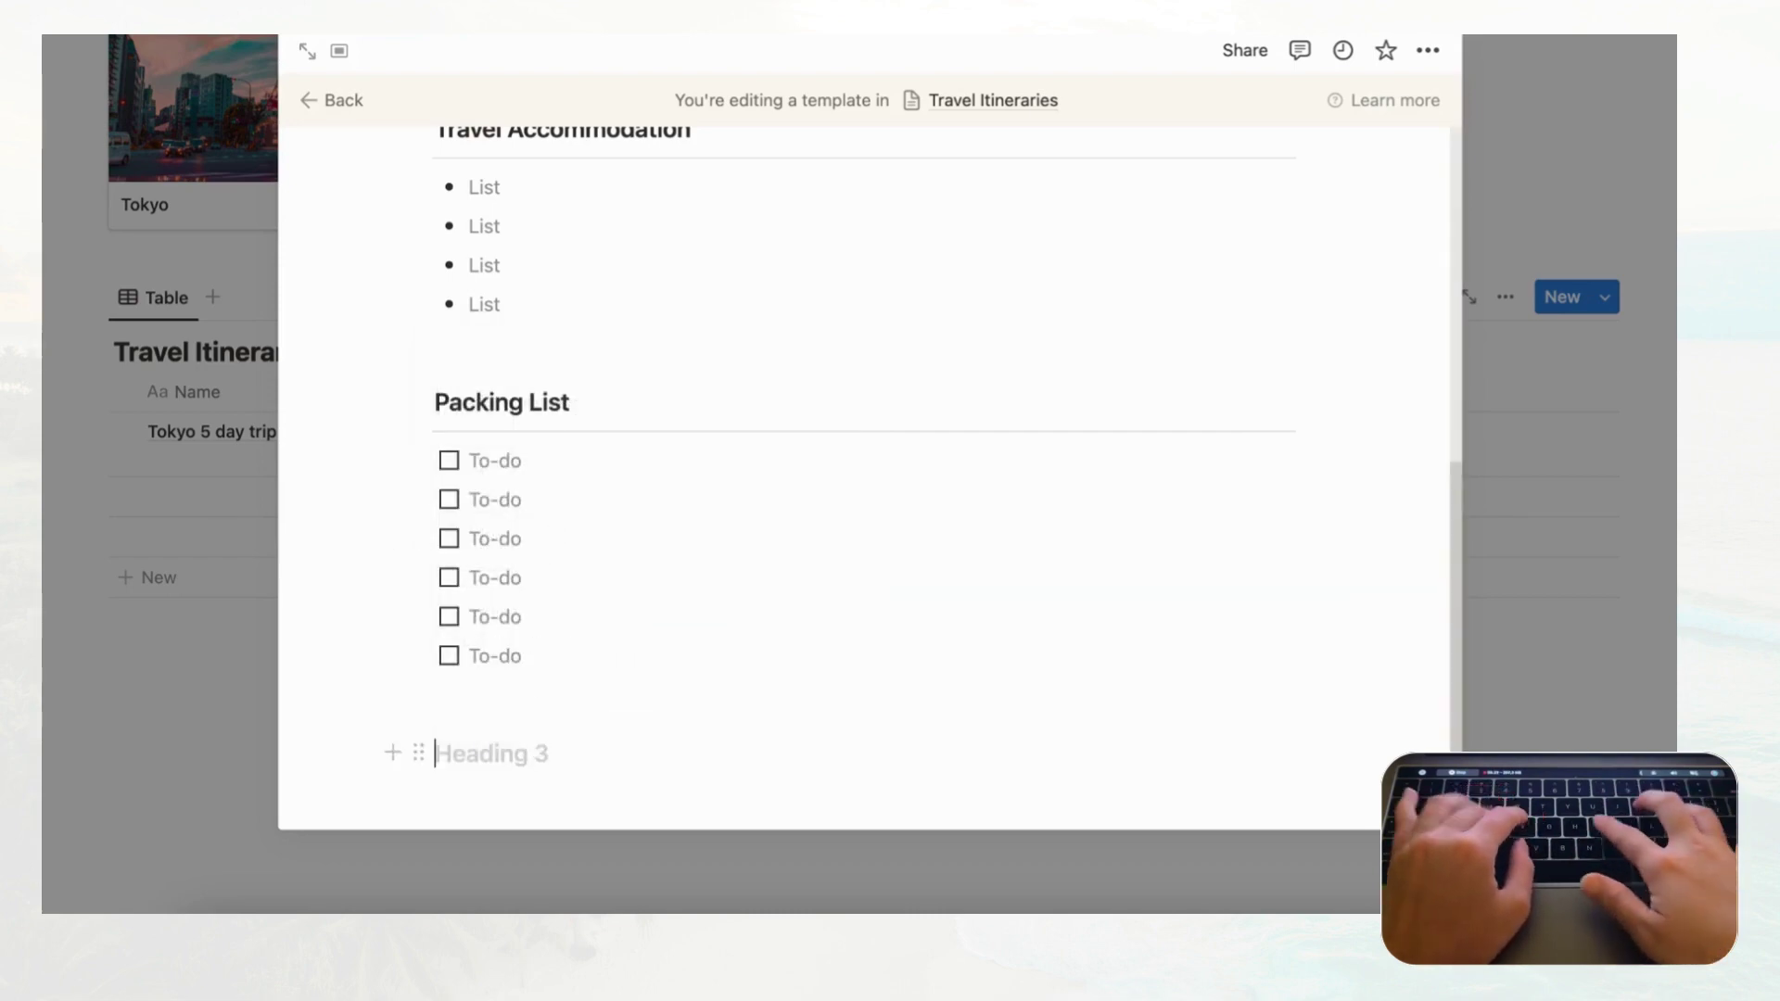
text(Daily Itinerary)
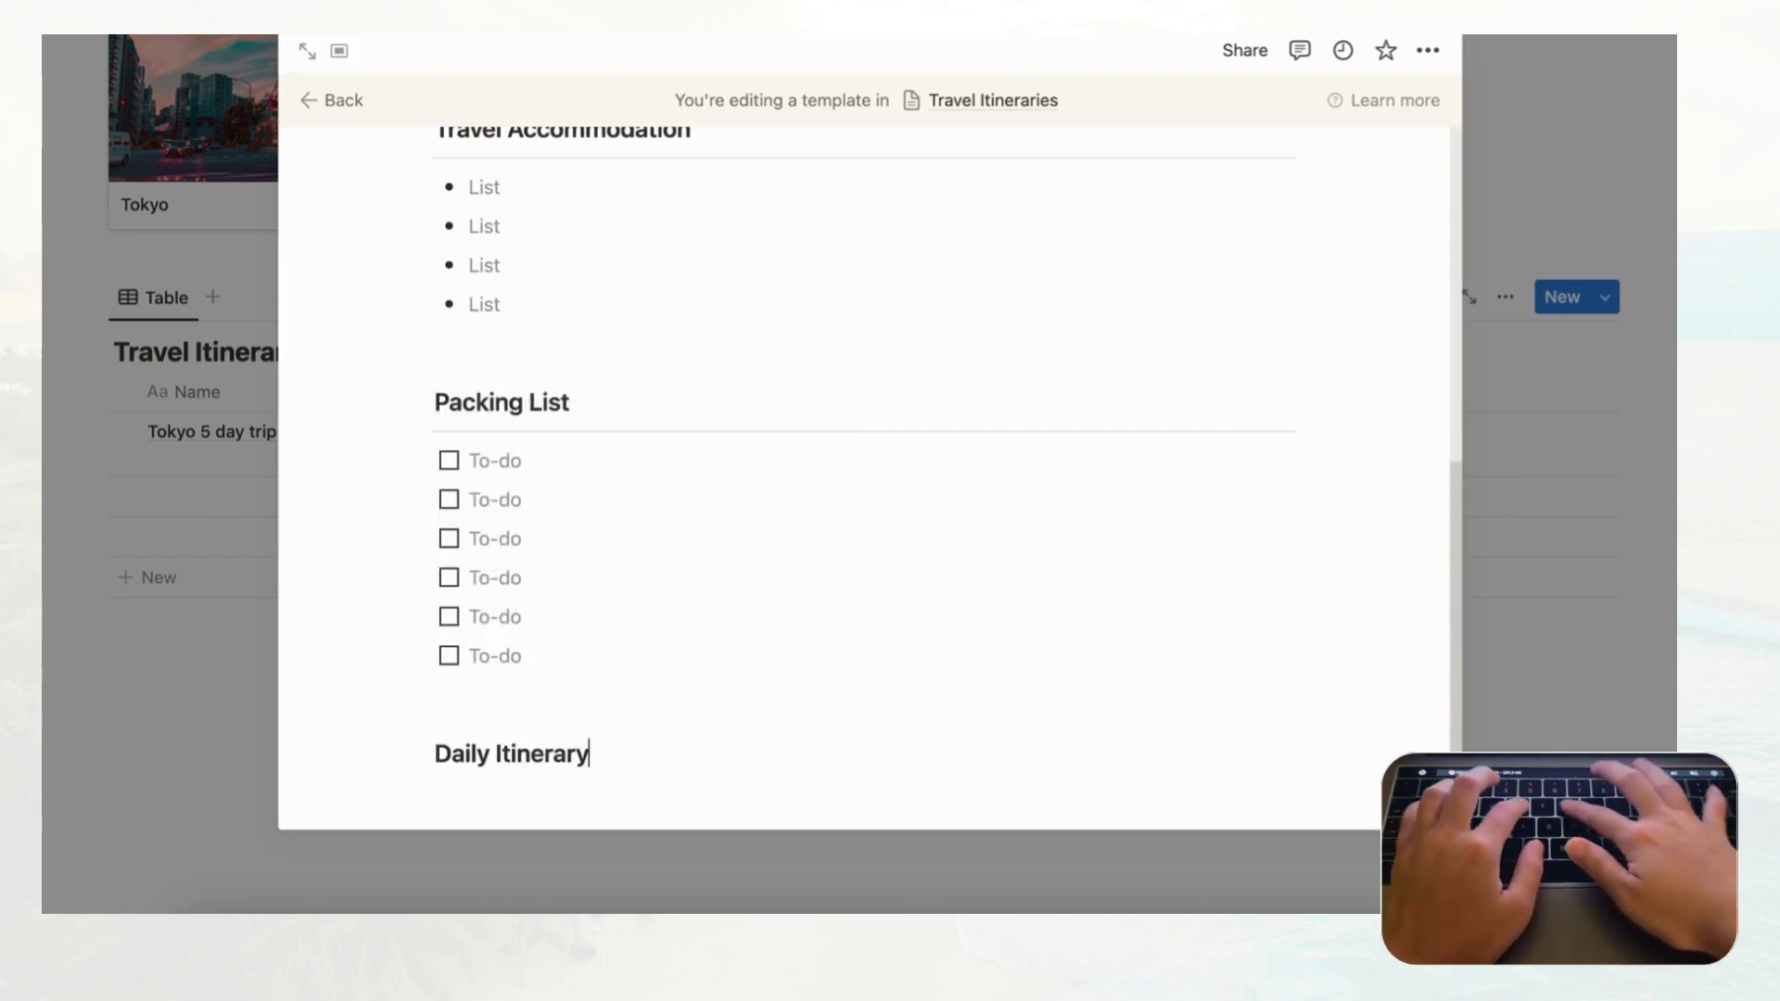
key(Return)
text(/divider)
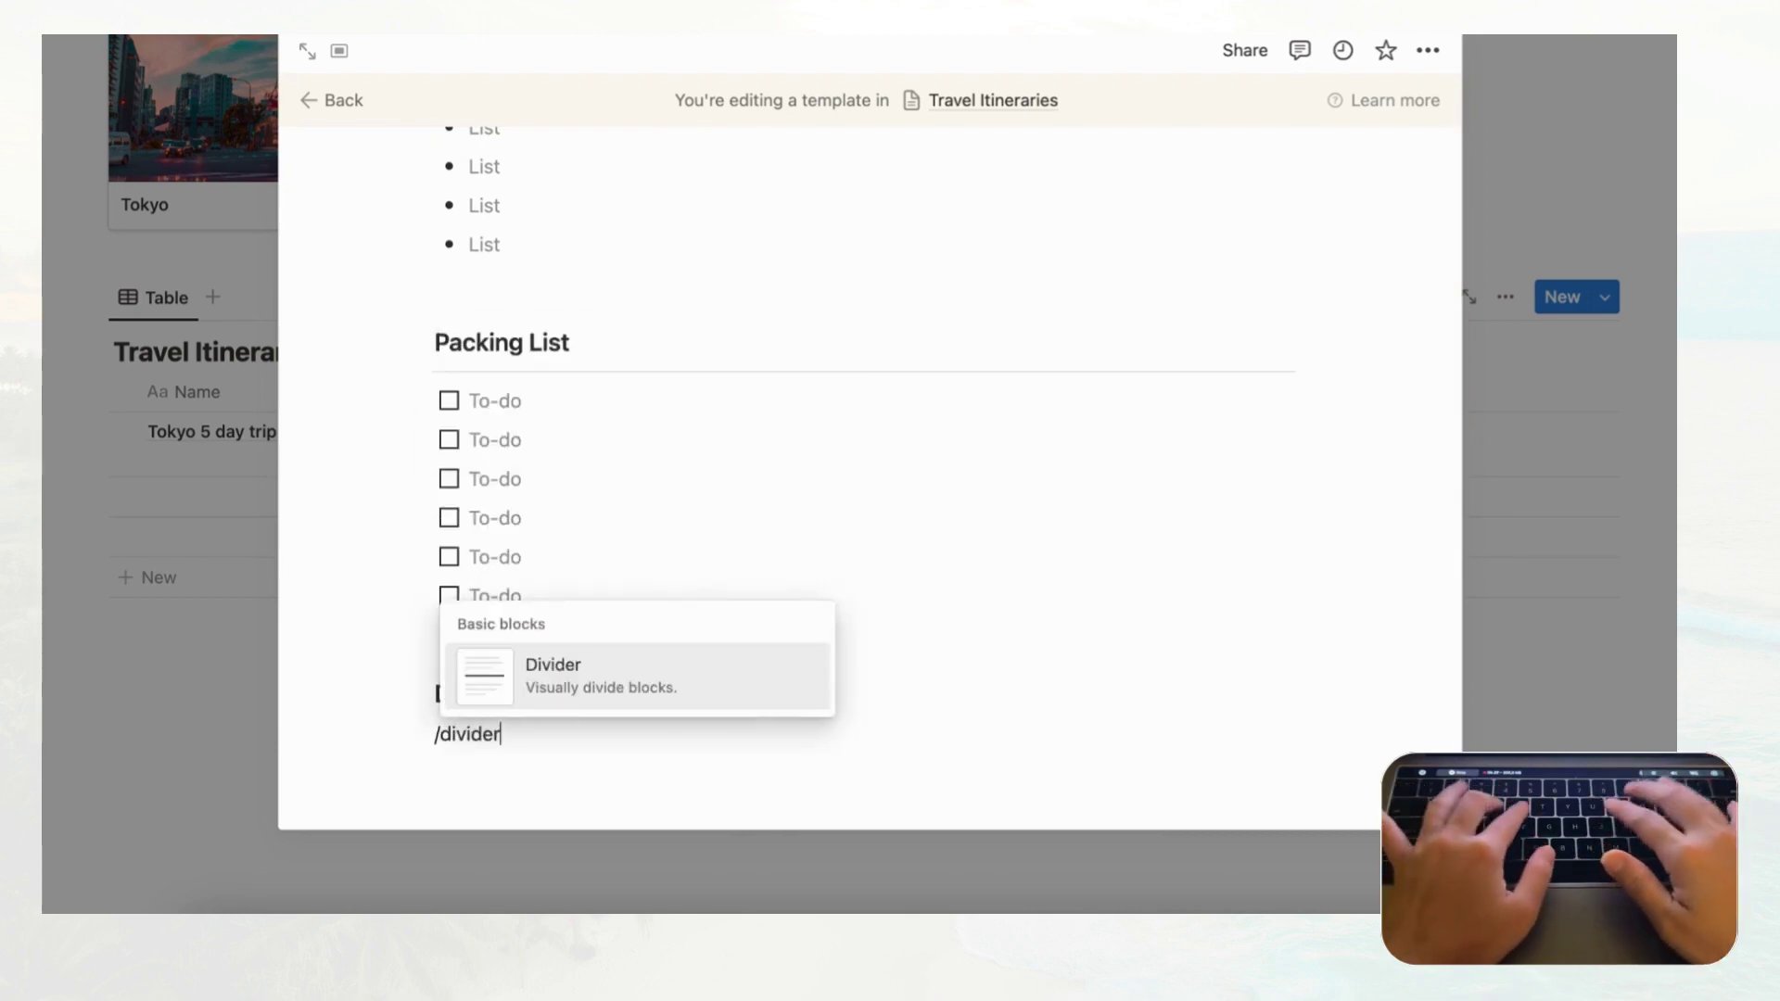
key(Return)
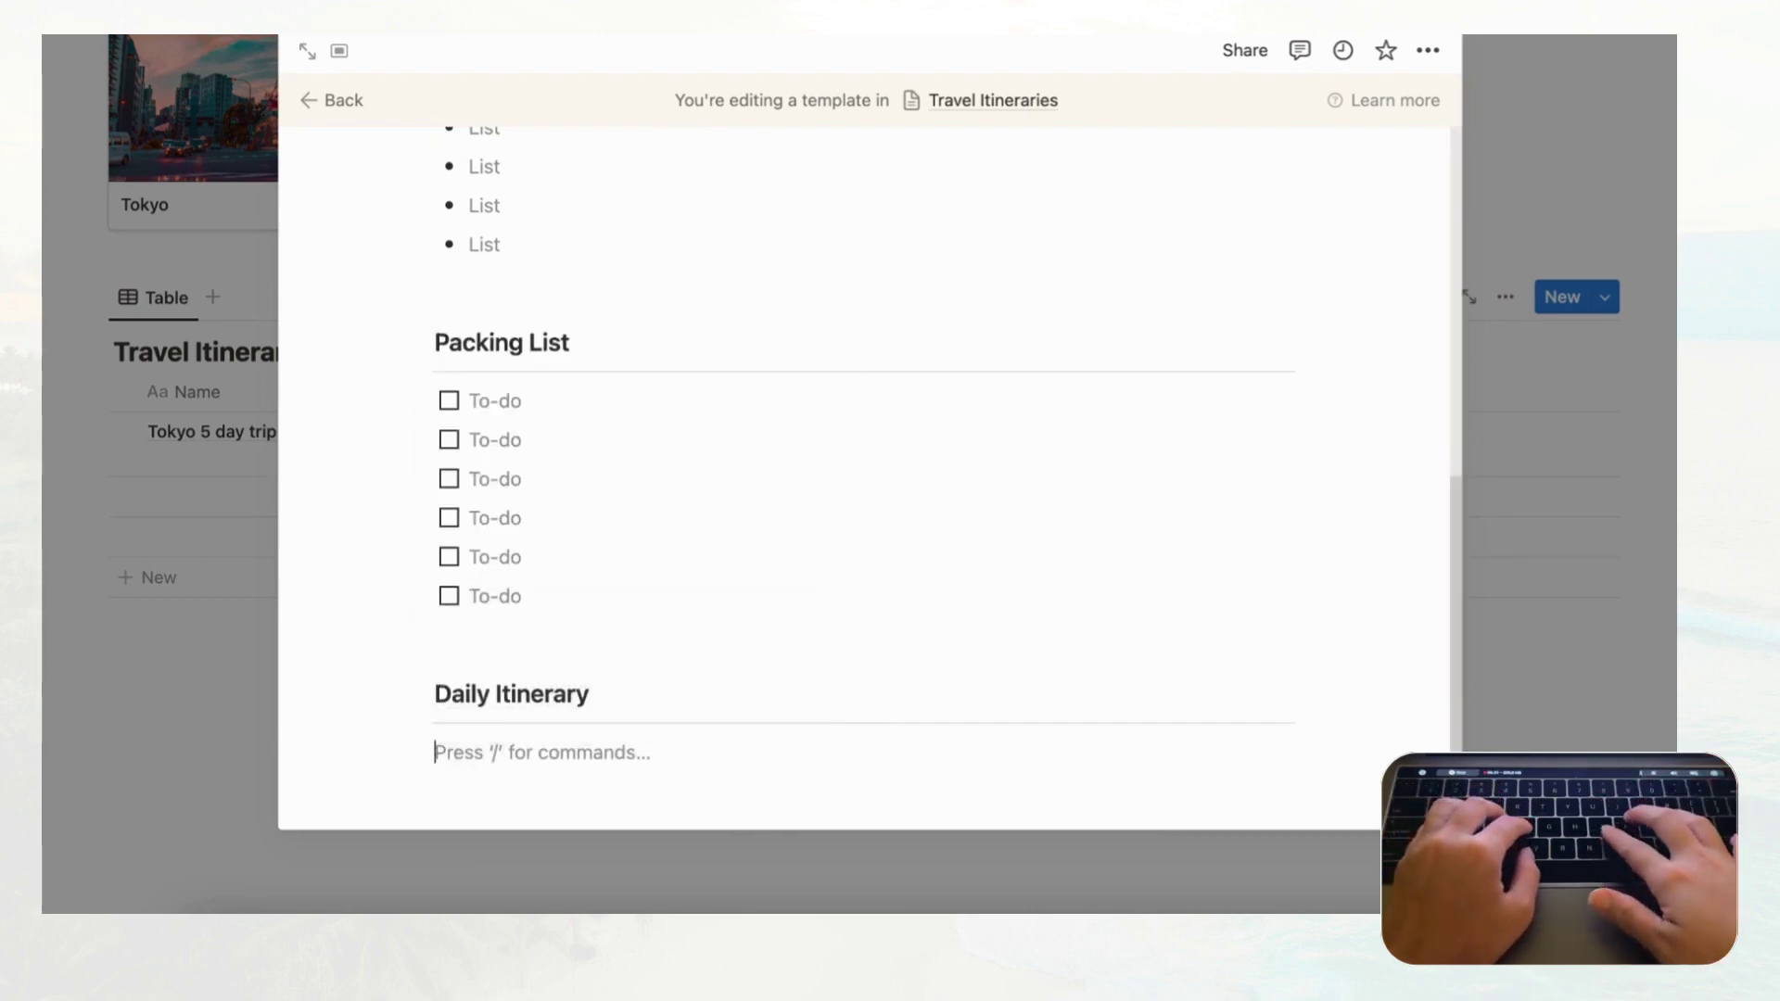
- Add a 'Day 1:' label followed by four empty bullet points
text(Date)
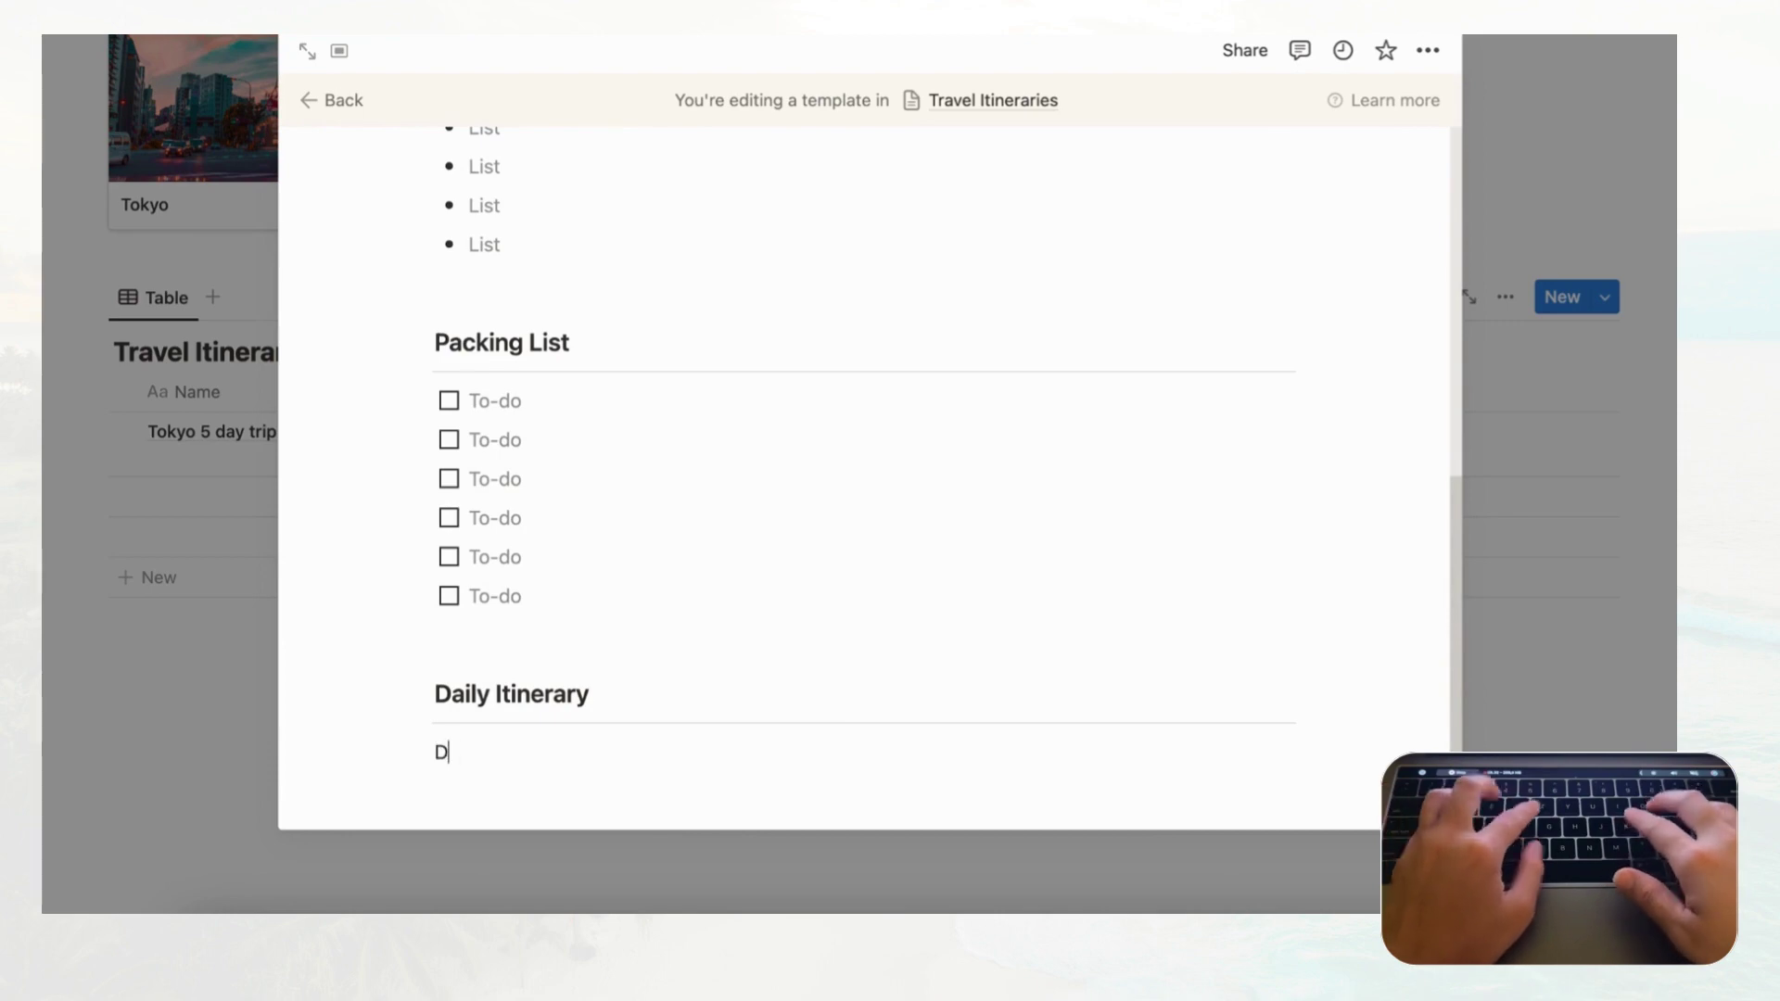
key(BackSpace)
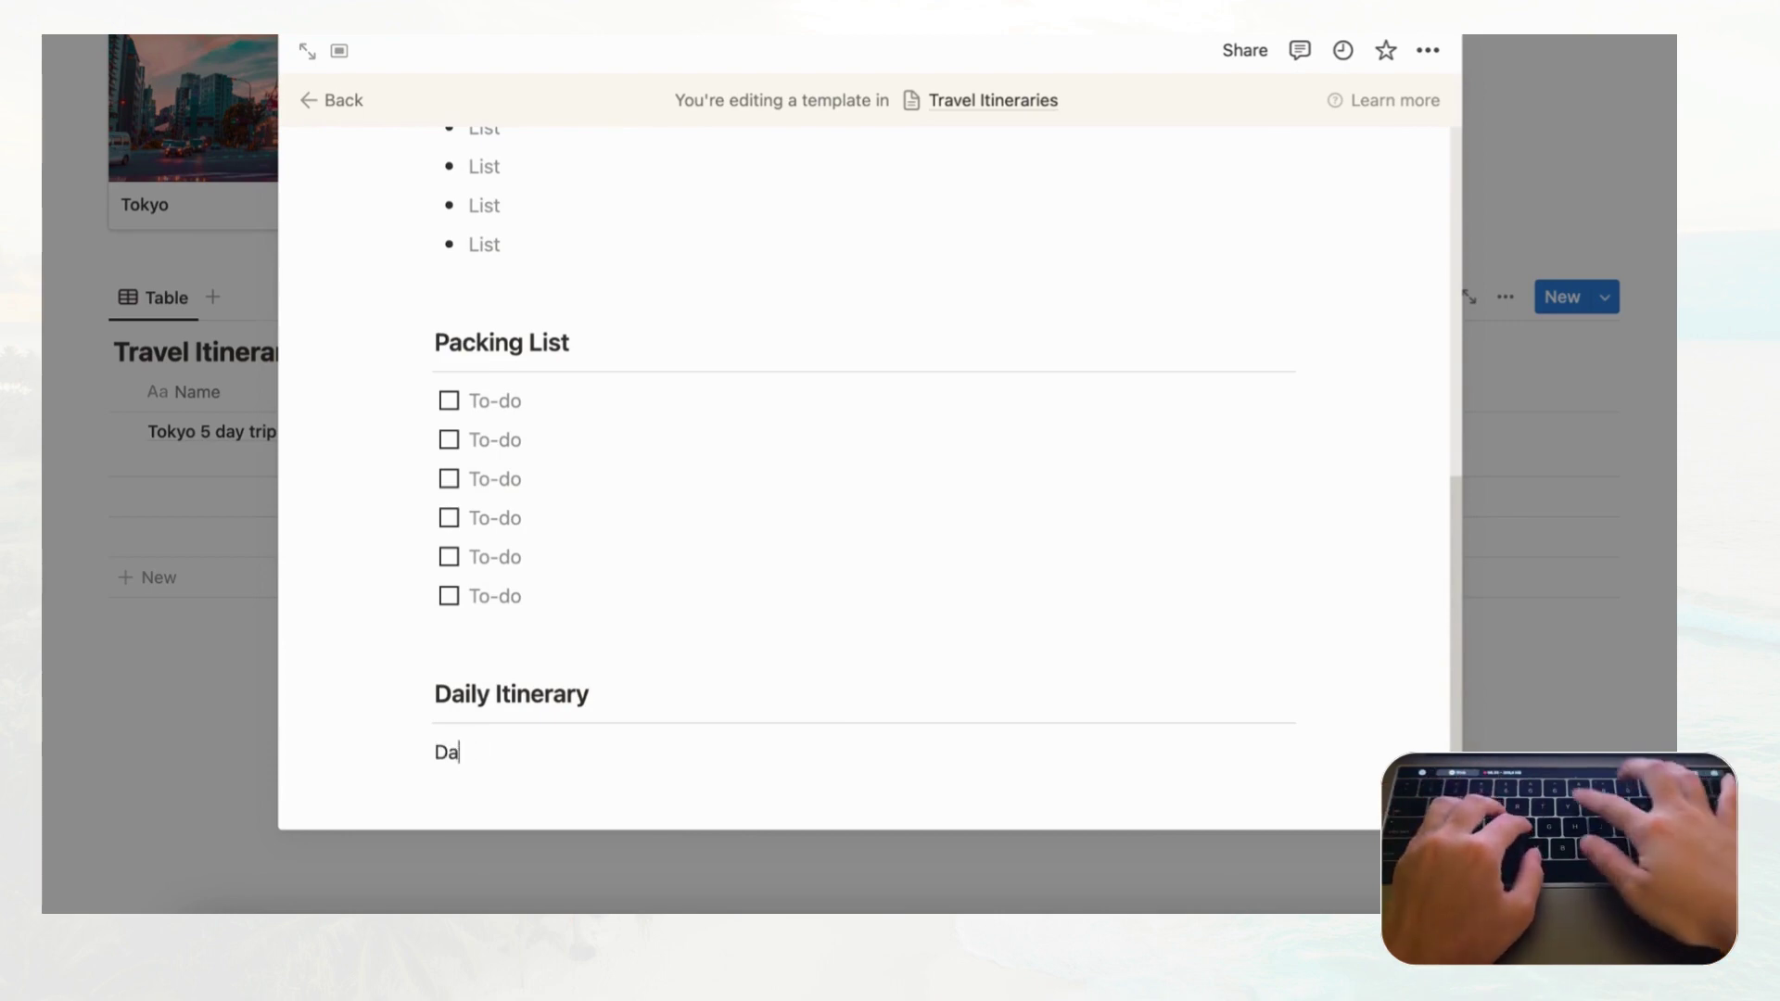
text(y 1:)
key(Return)
text(-)
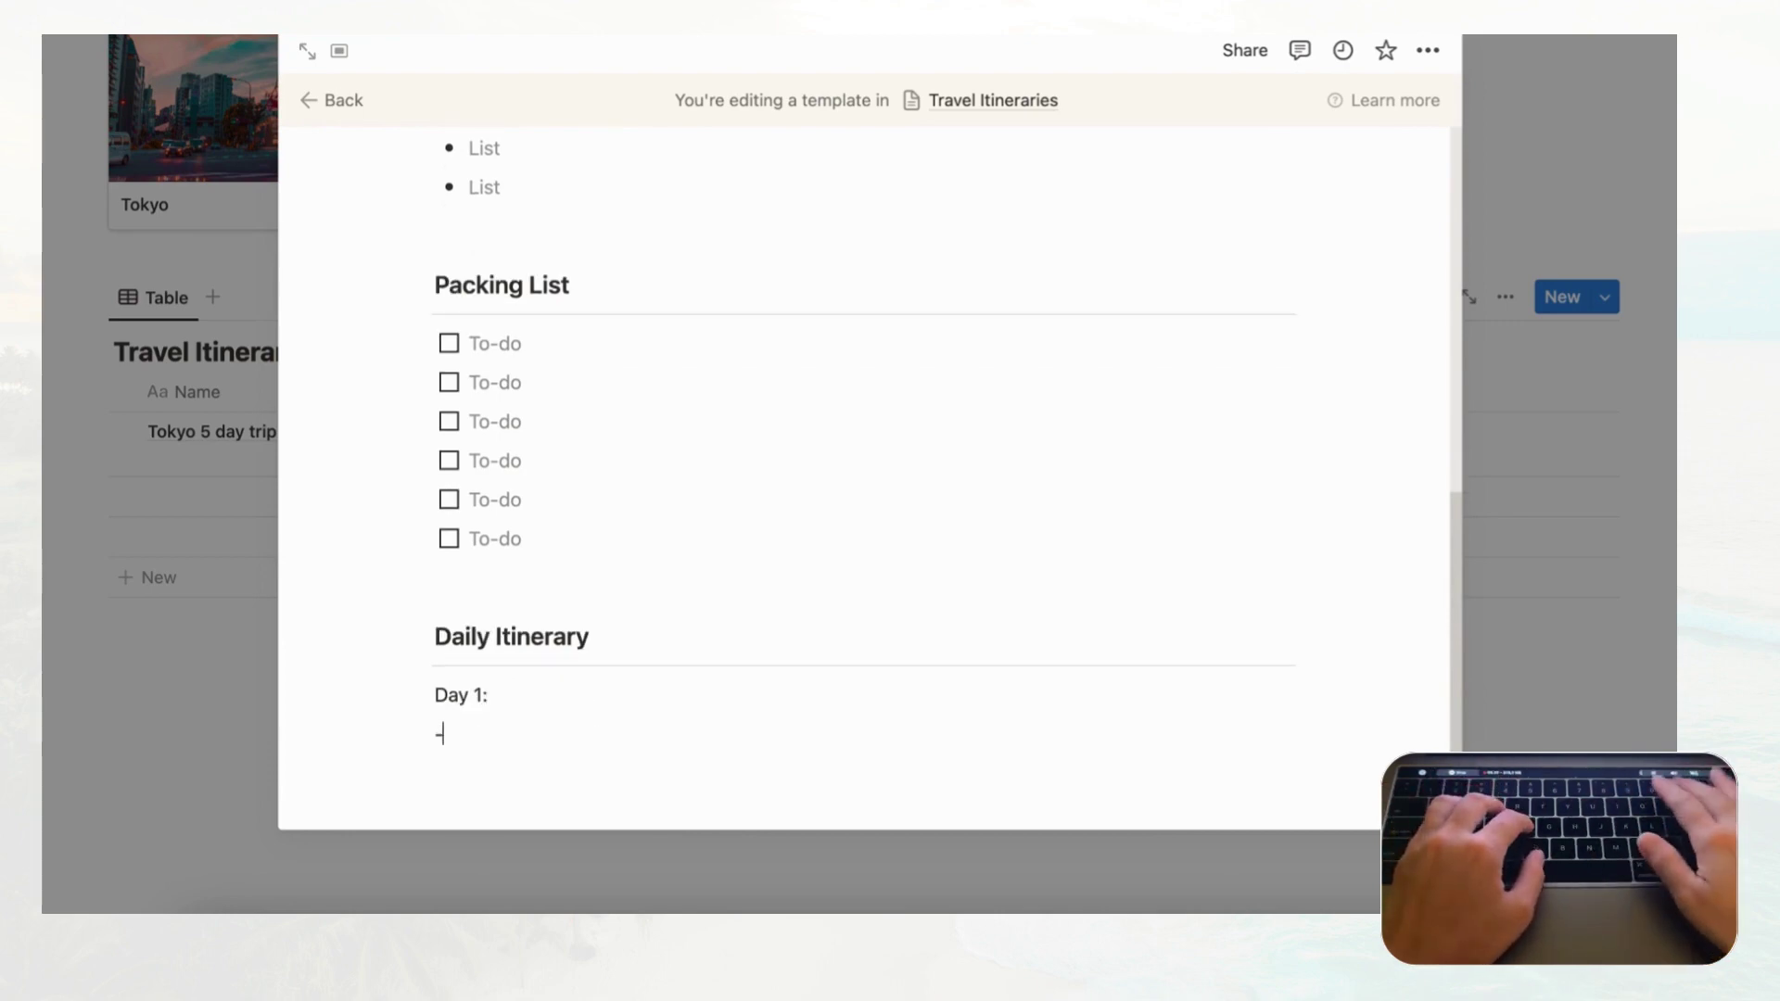
key(Return)
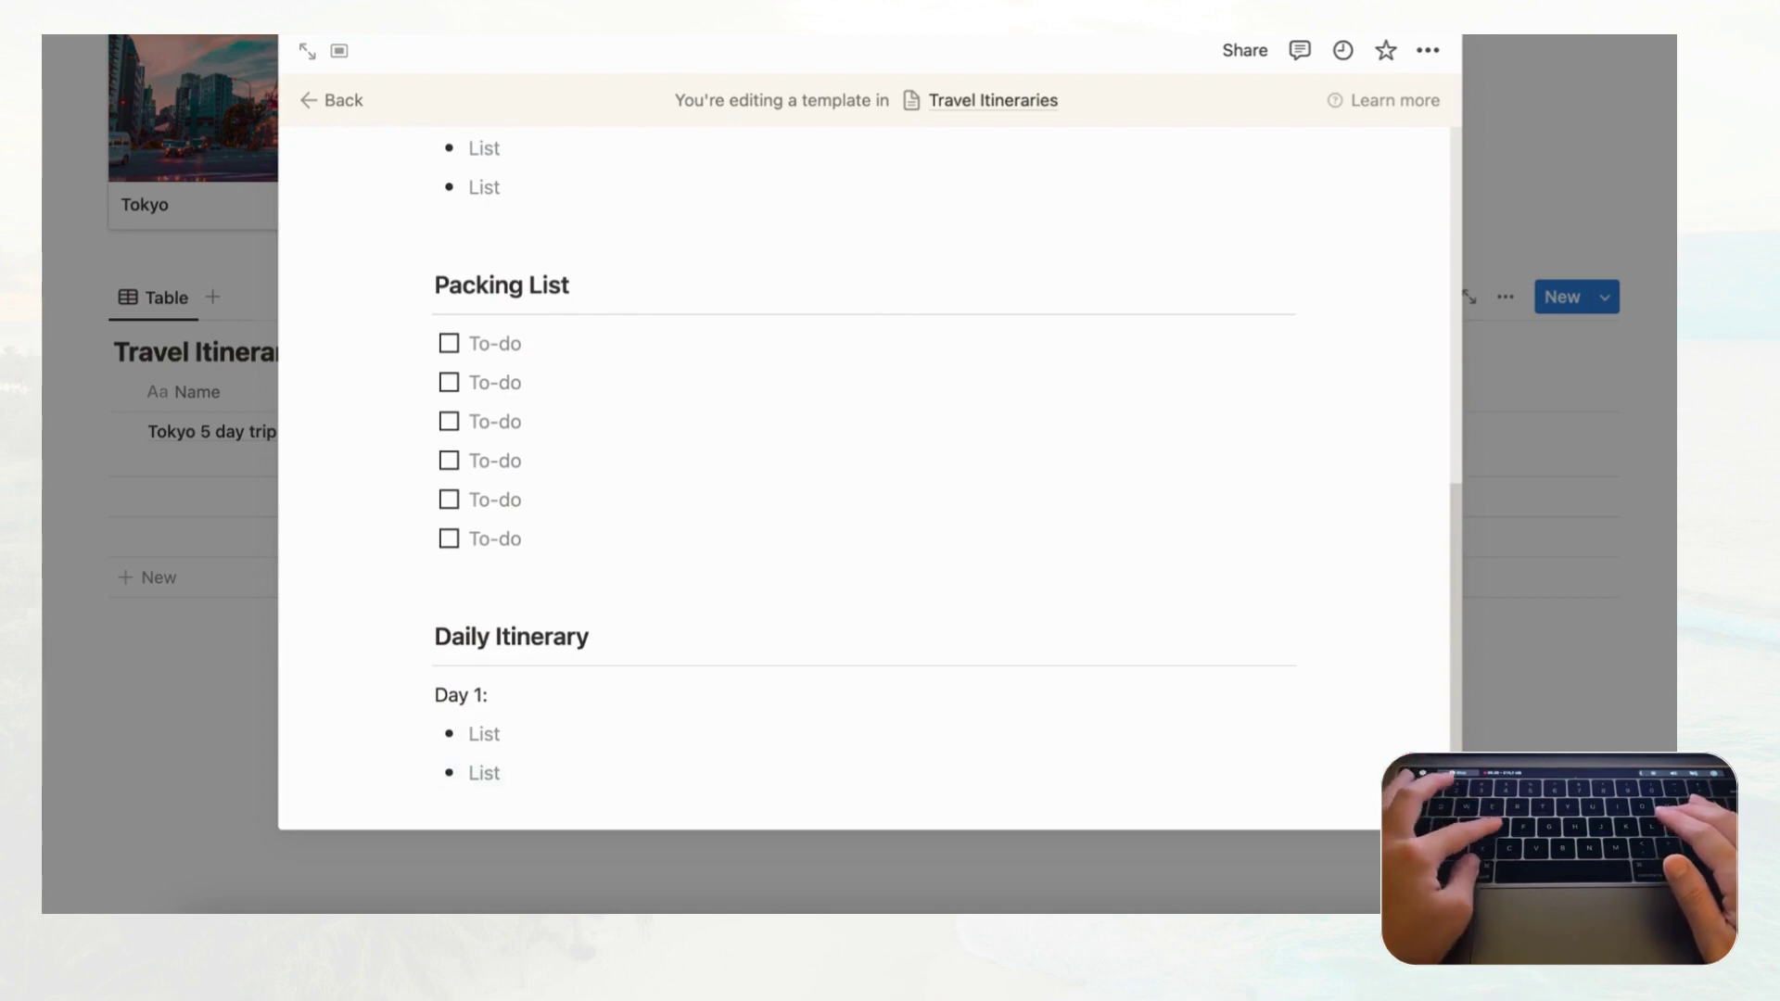
key(Return)
key(Return)
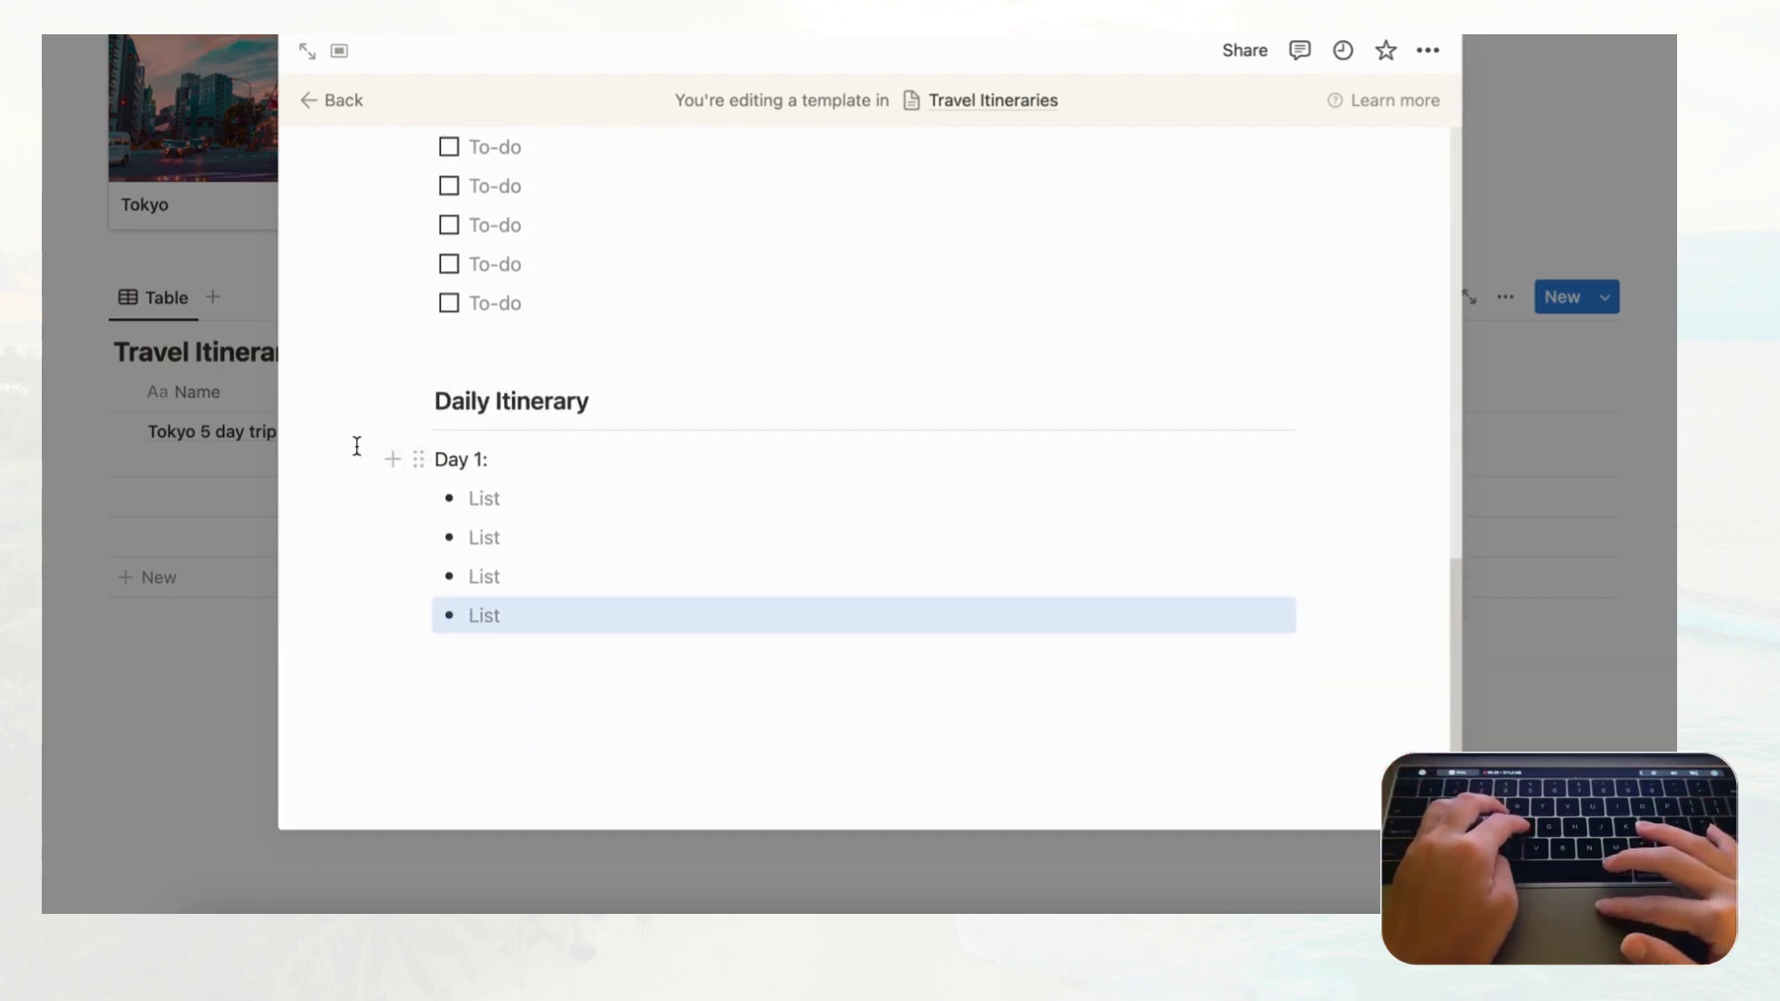
- Copy the Day 1 section, paste it below, and relabel the copy 'Day 2:'
drag(357, 446, 493, 614)
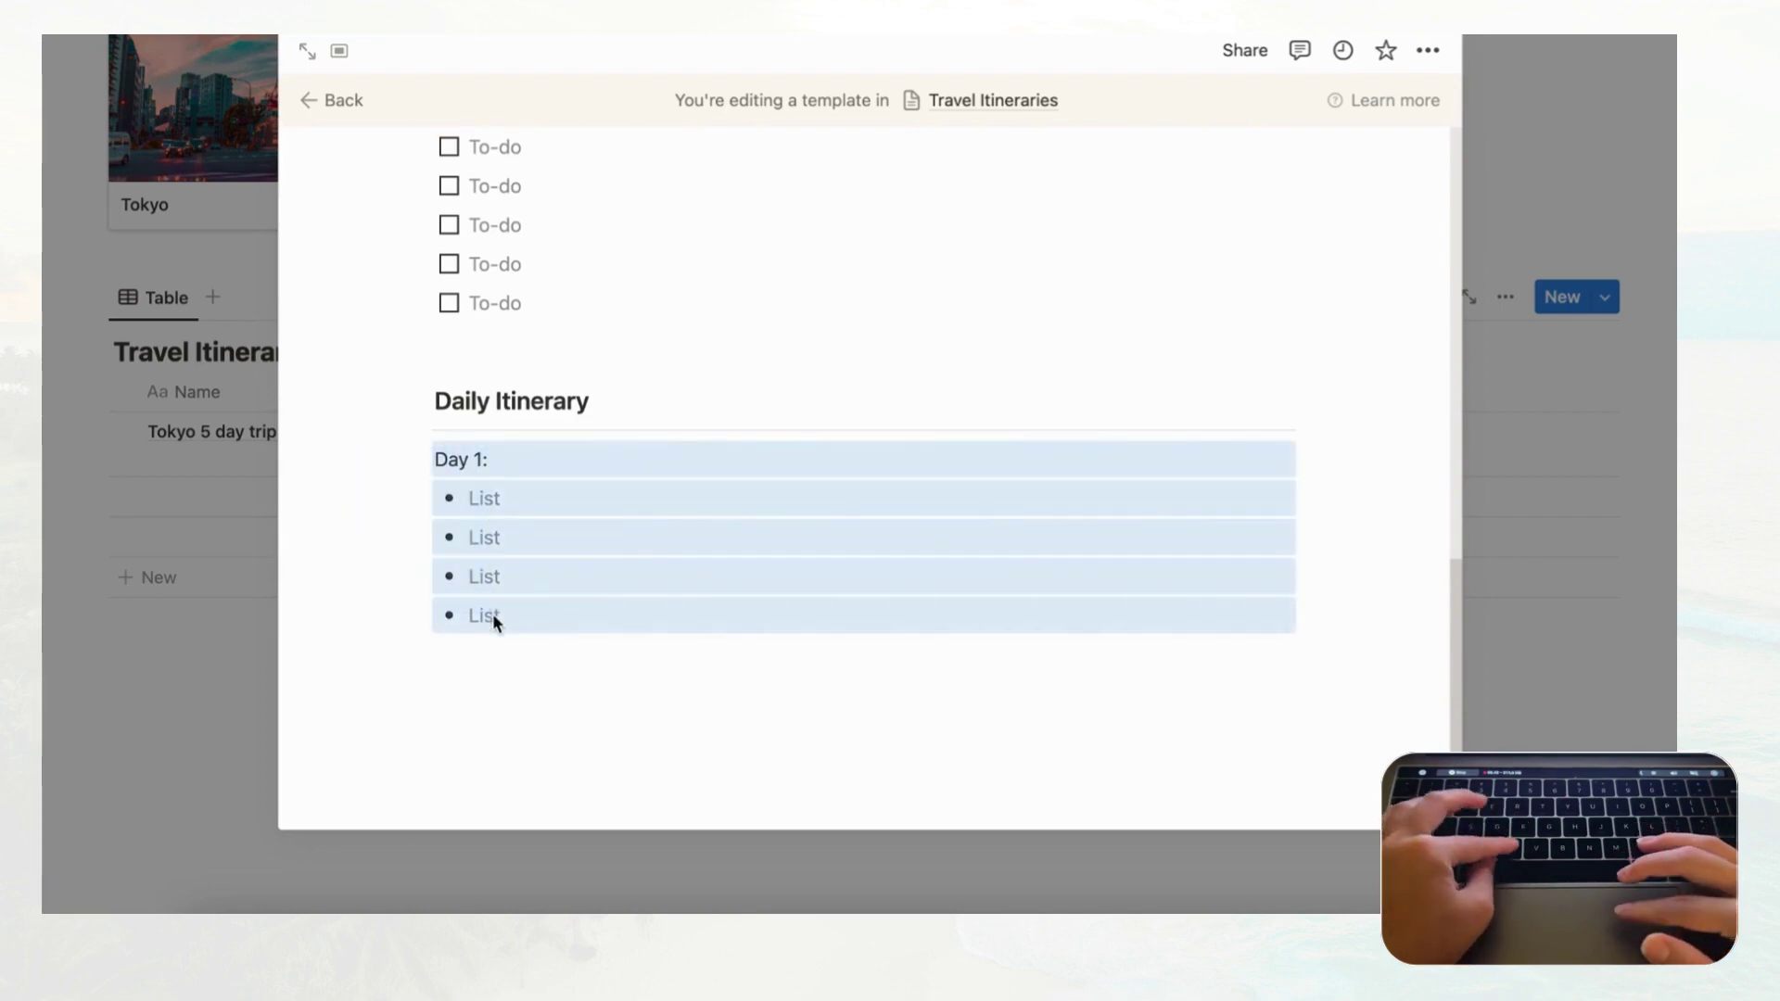
click(480, 655)
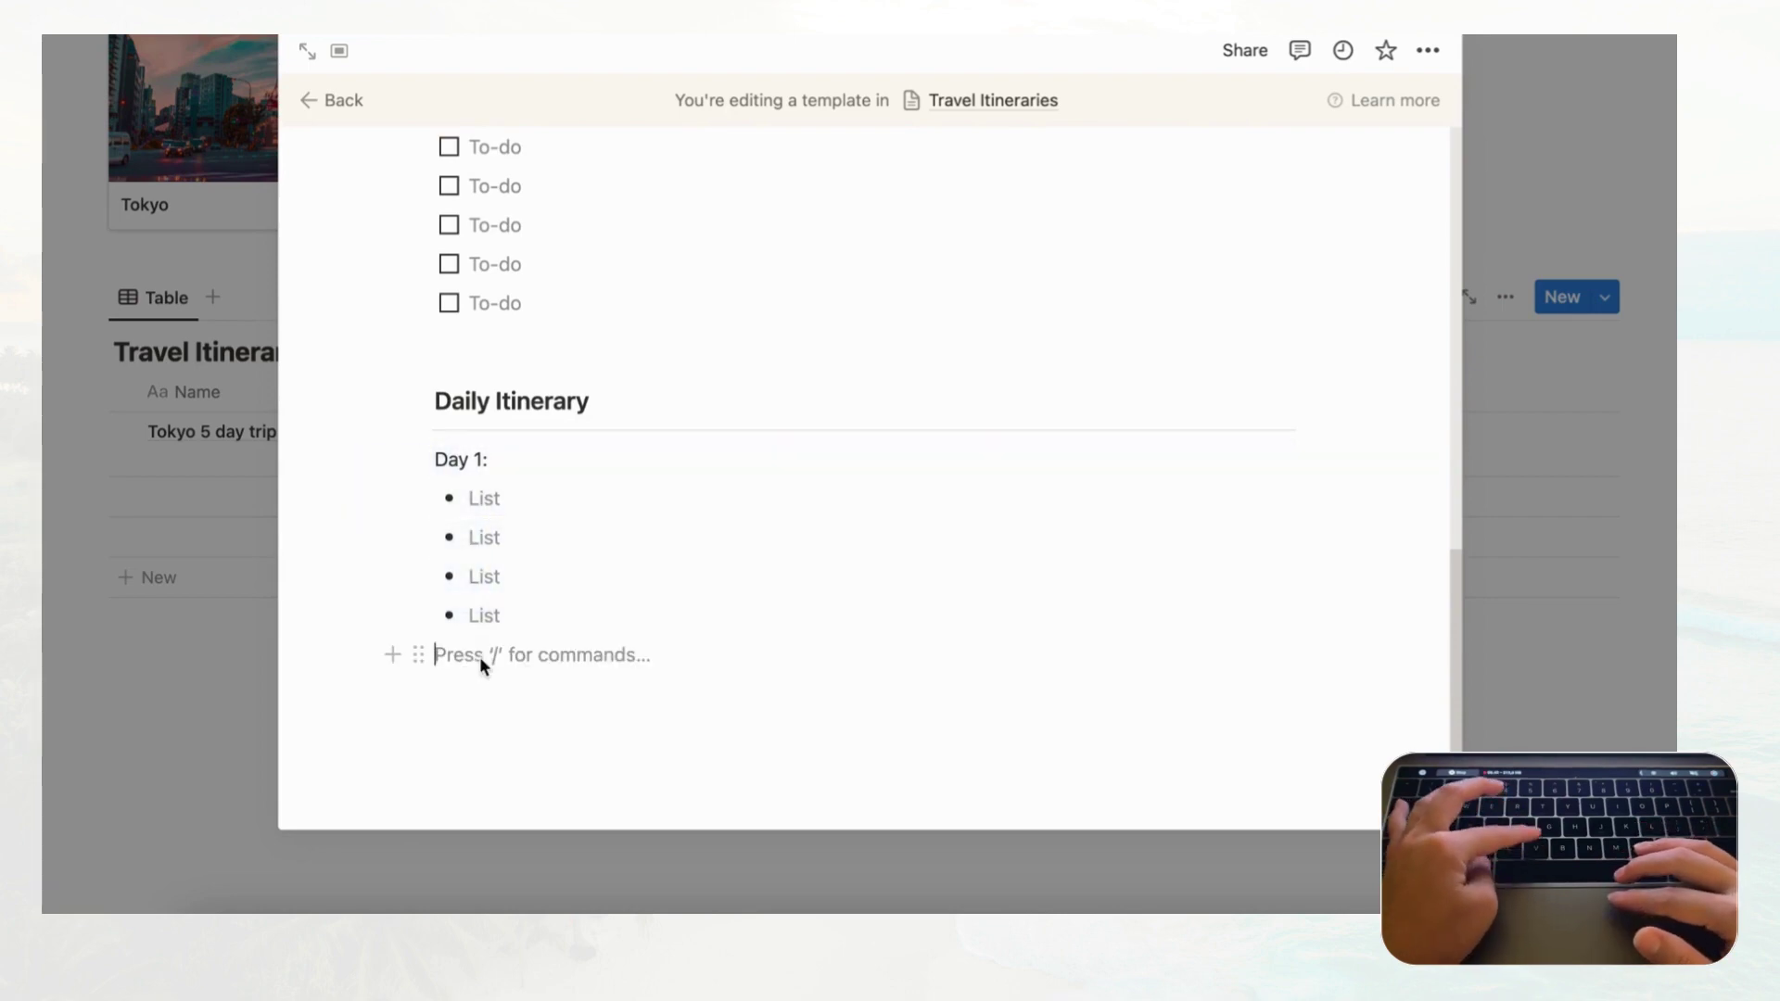
key(super+v)
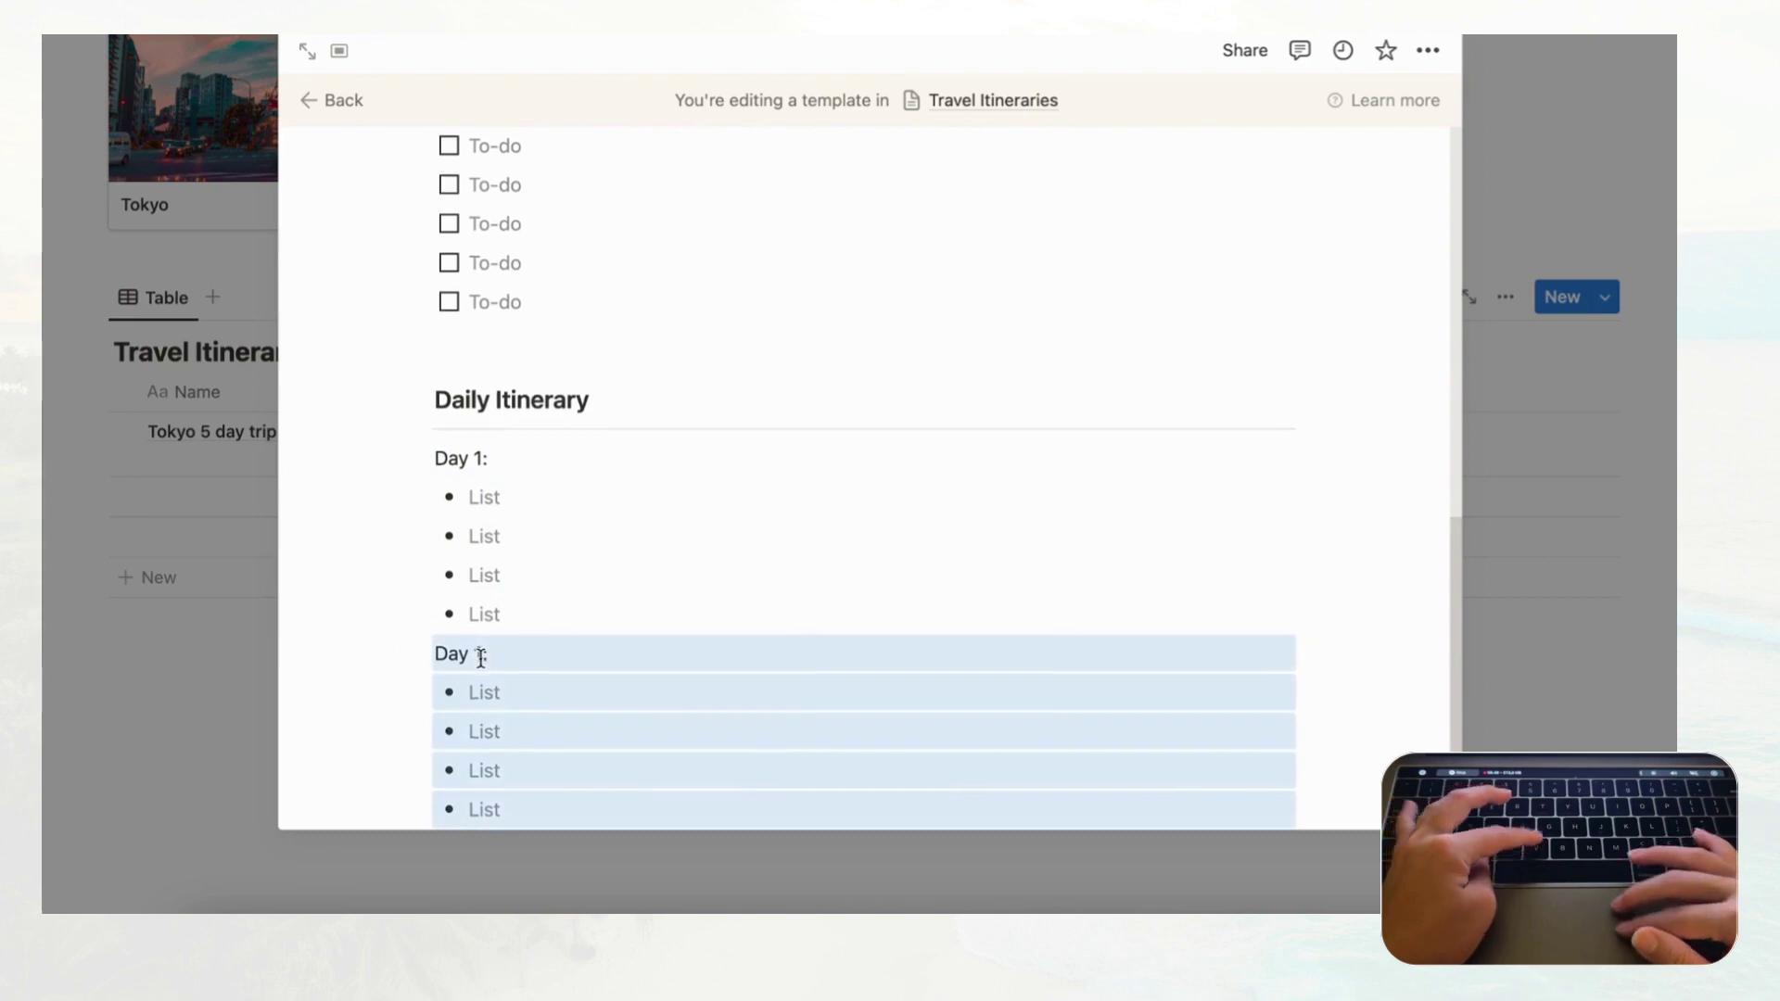
scroll(481, 659, down, 2)
click(479, 557)
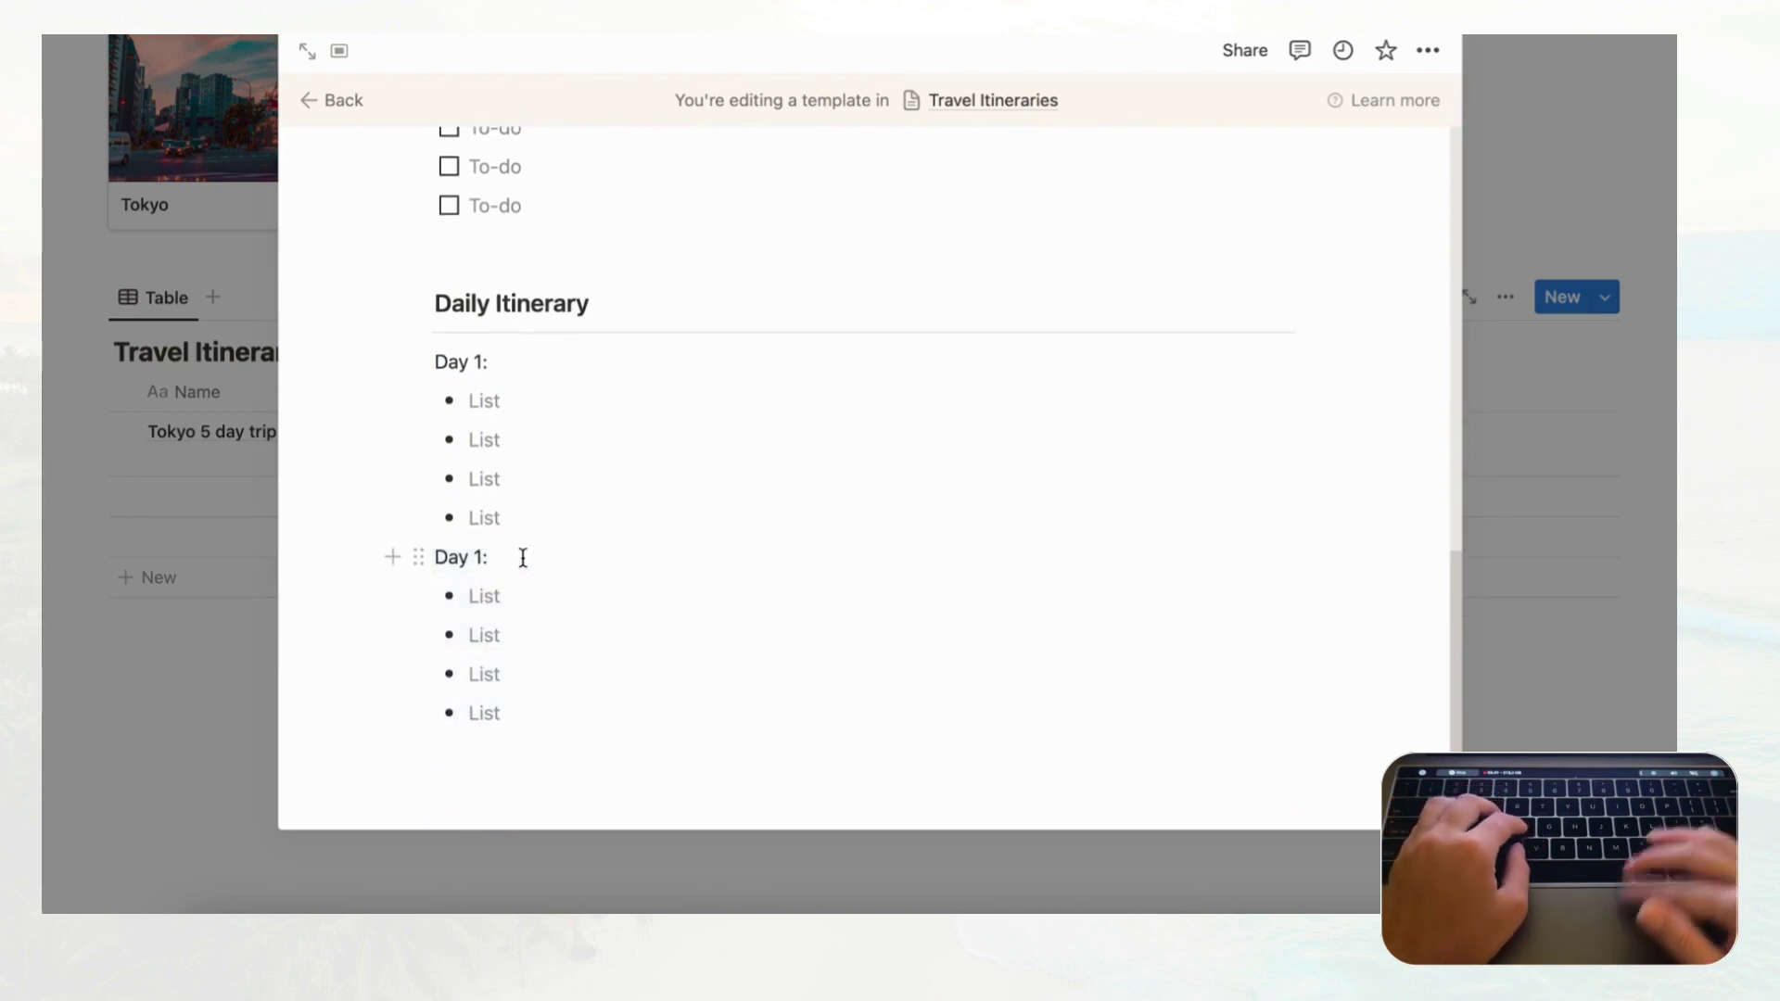
key(BackSpace)
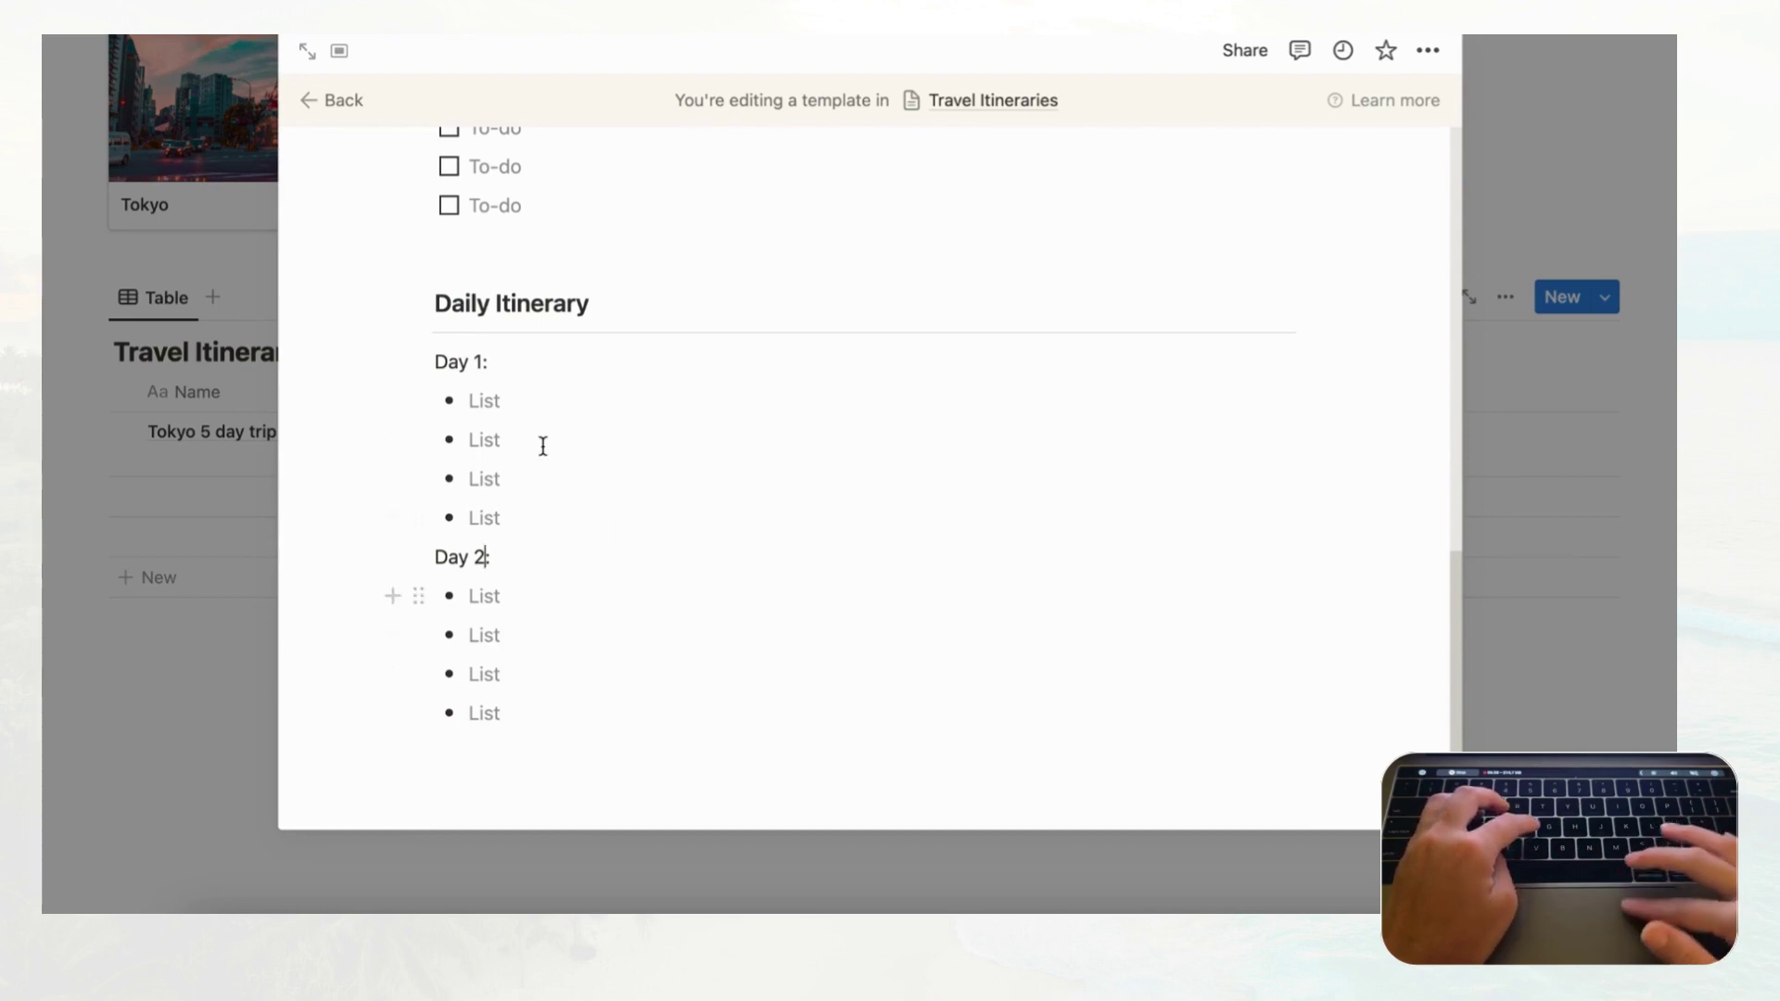
scroll(591, 668, up, 10)
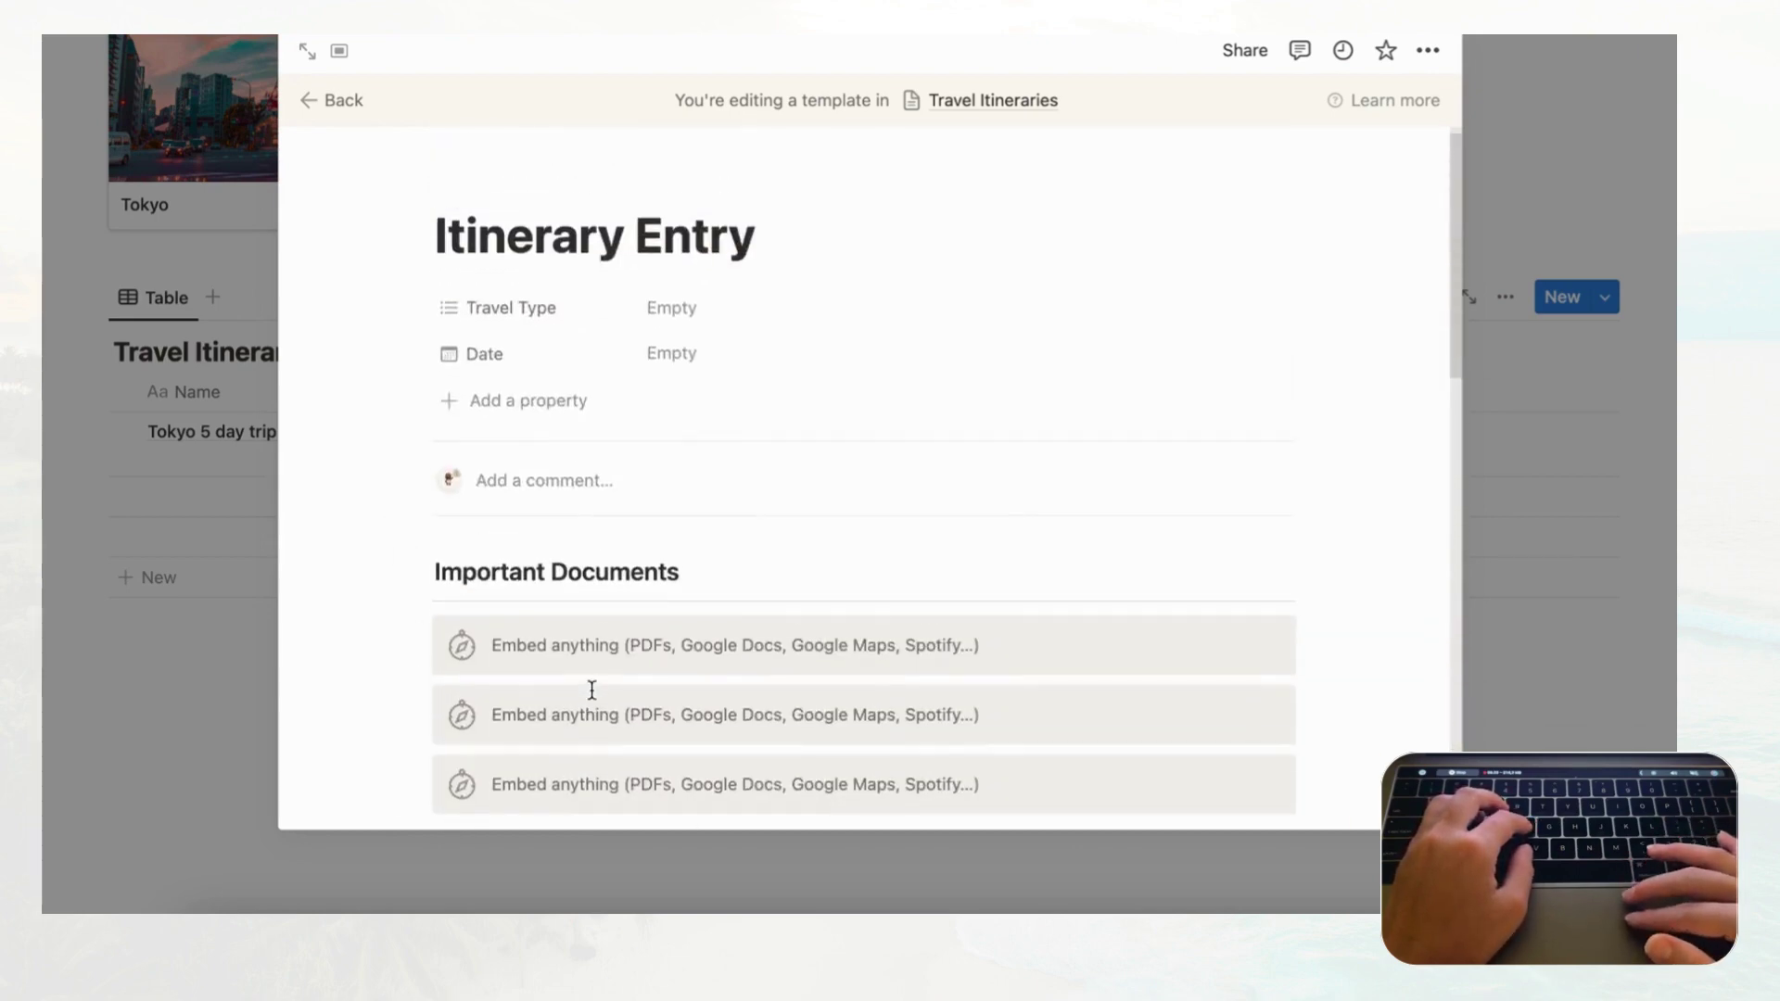
scroll(593, 700, down, 10)
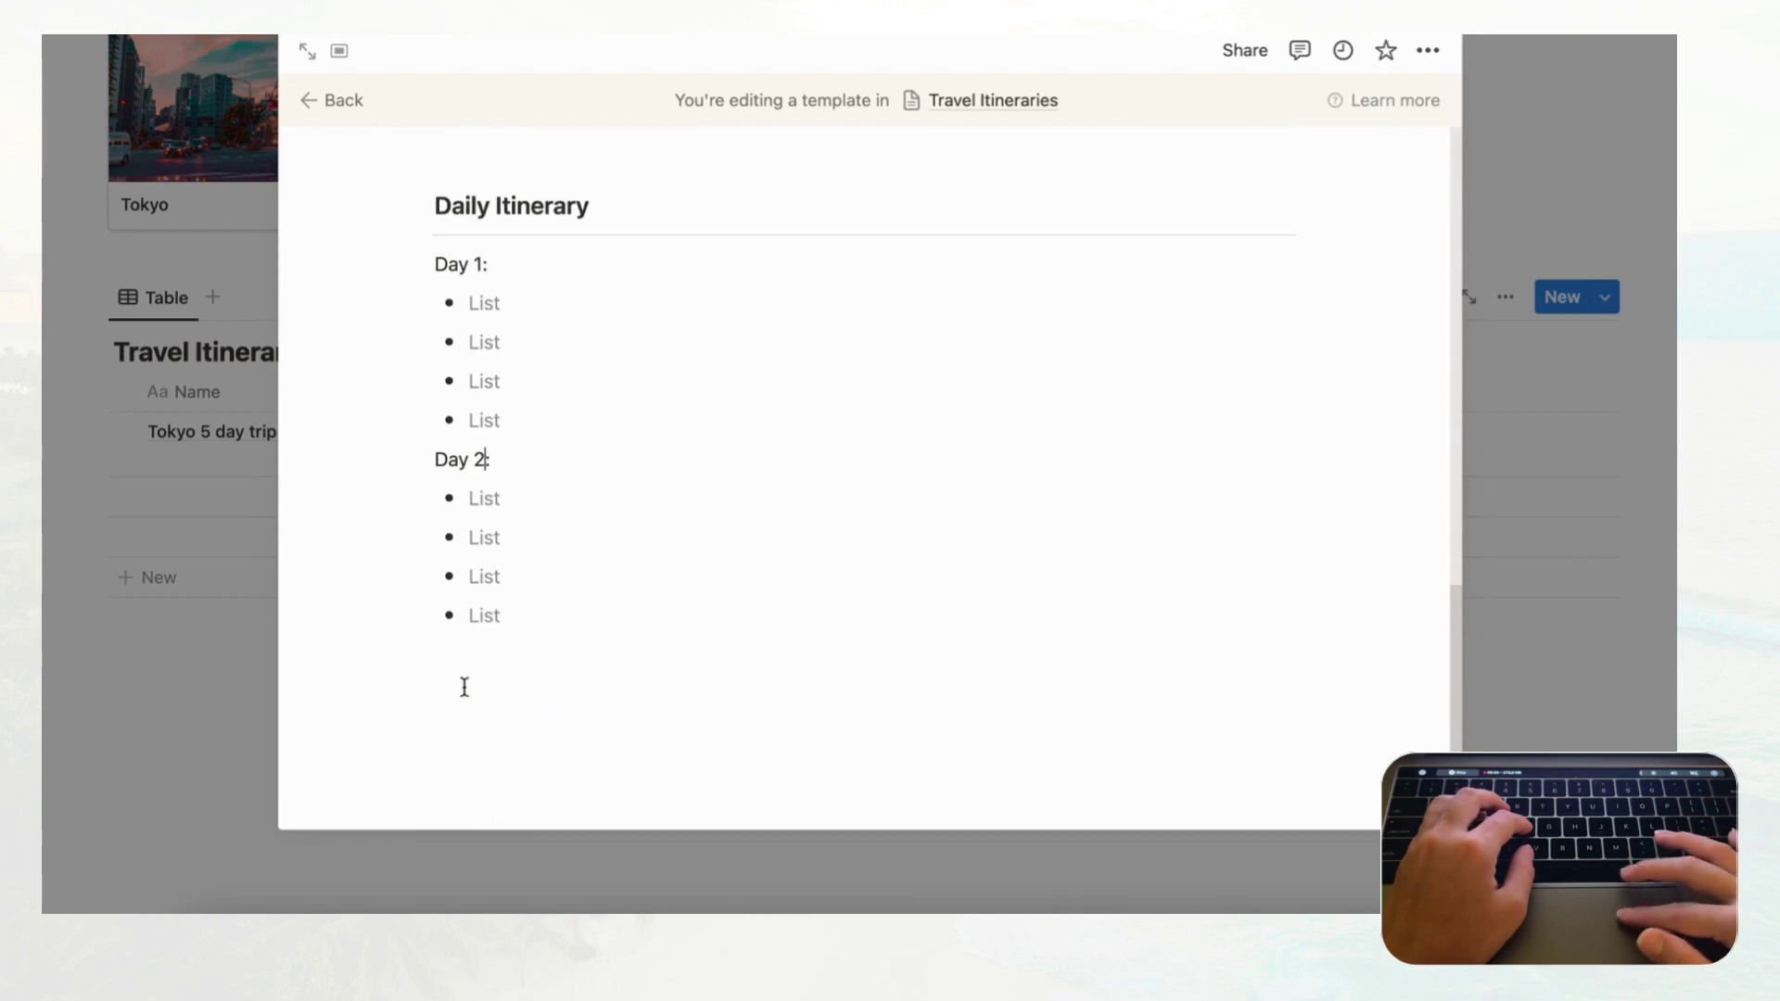
- Add a 'Useful Links' Heading 3 with a divider below Day 2
click(460, 681)
key(Return)
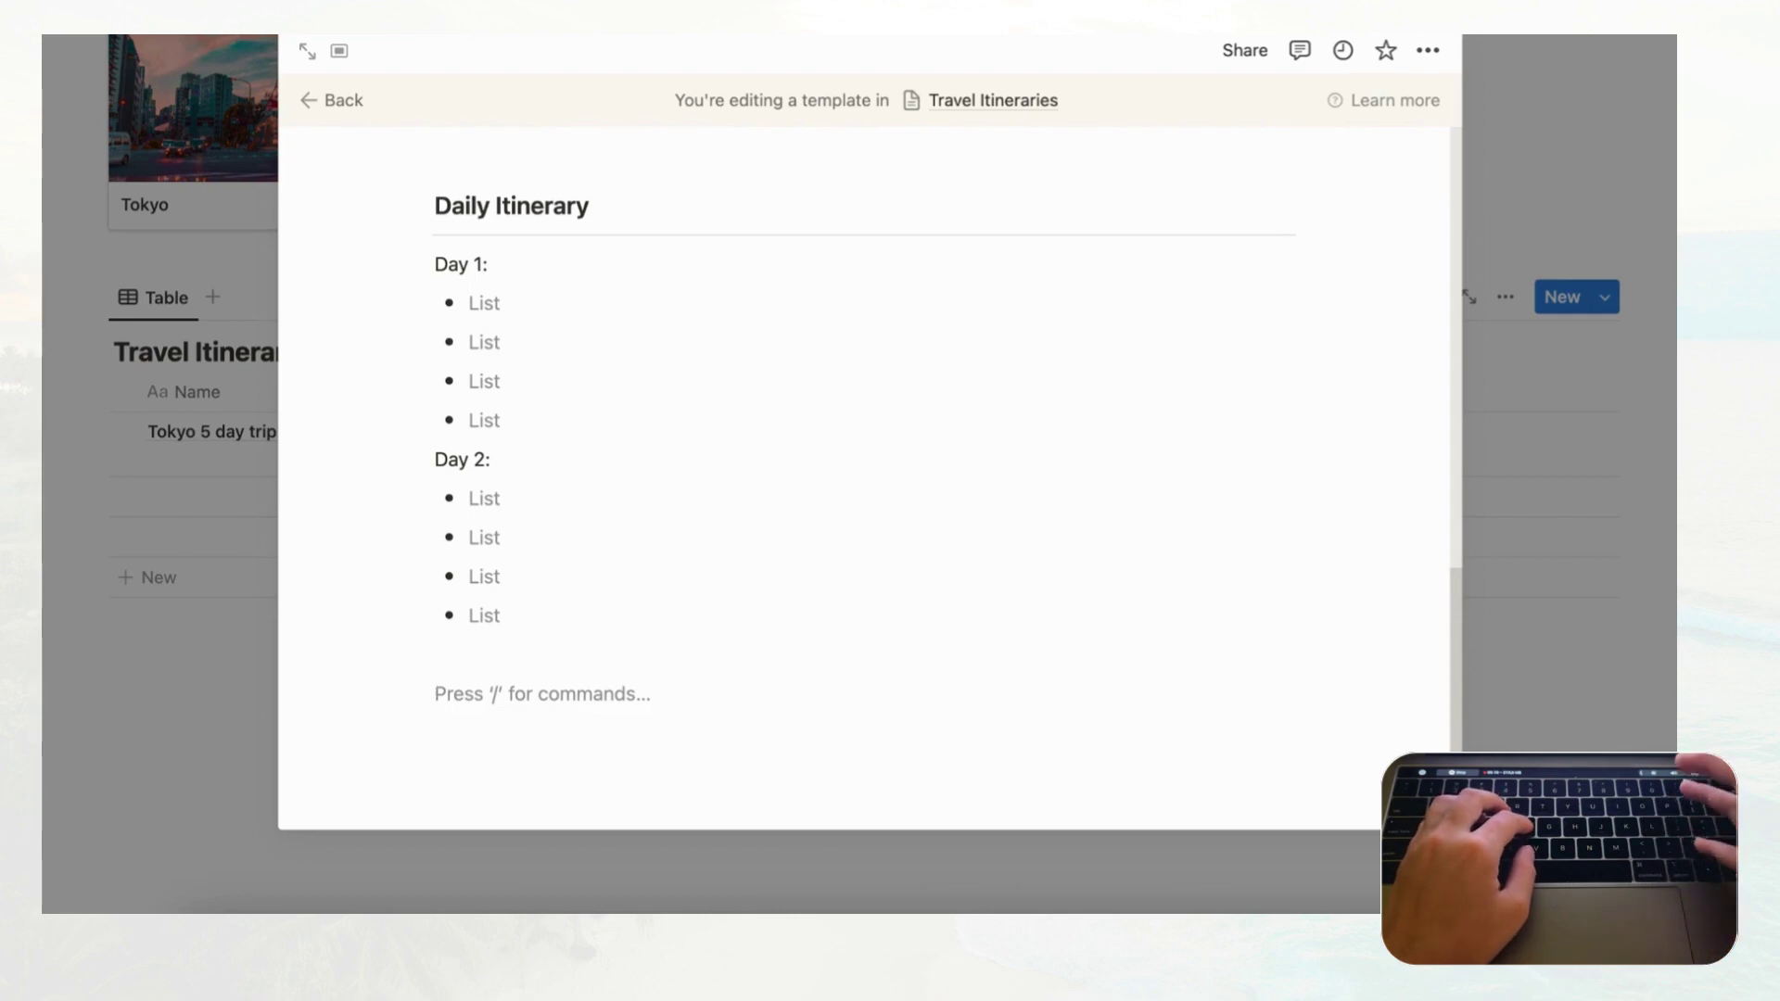
text(/)
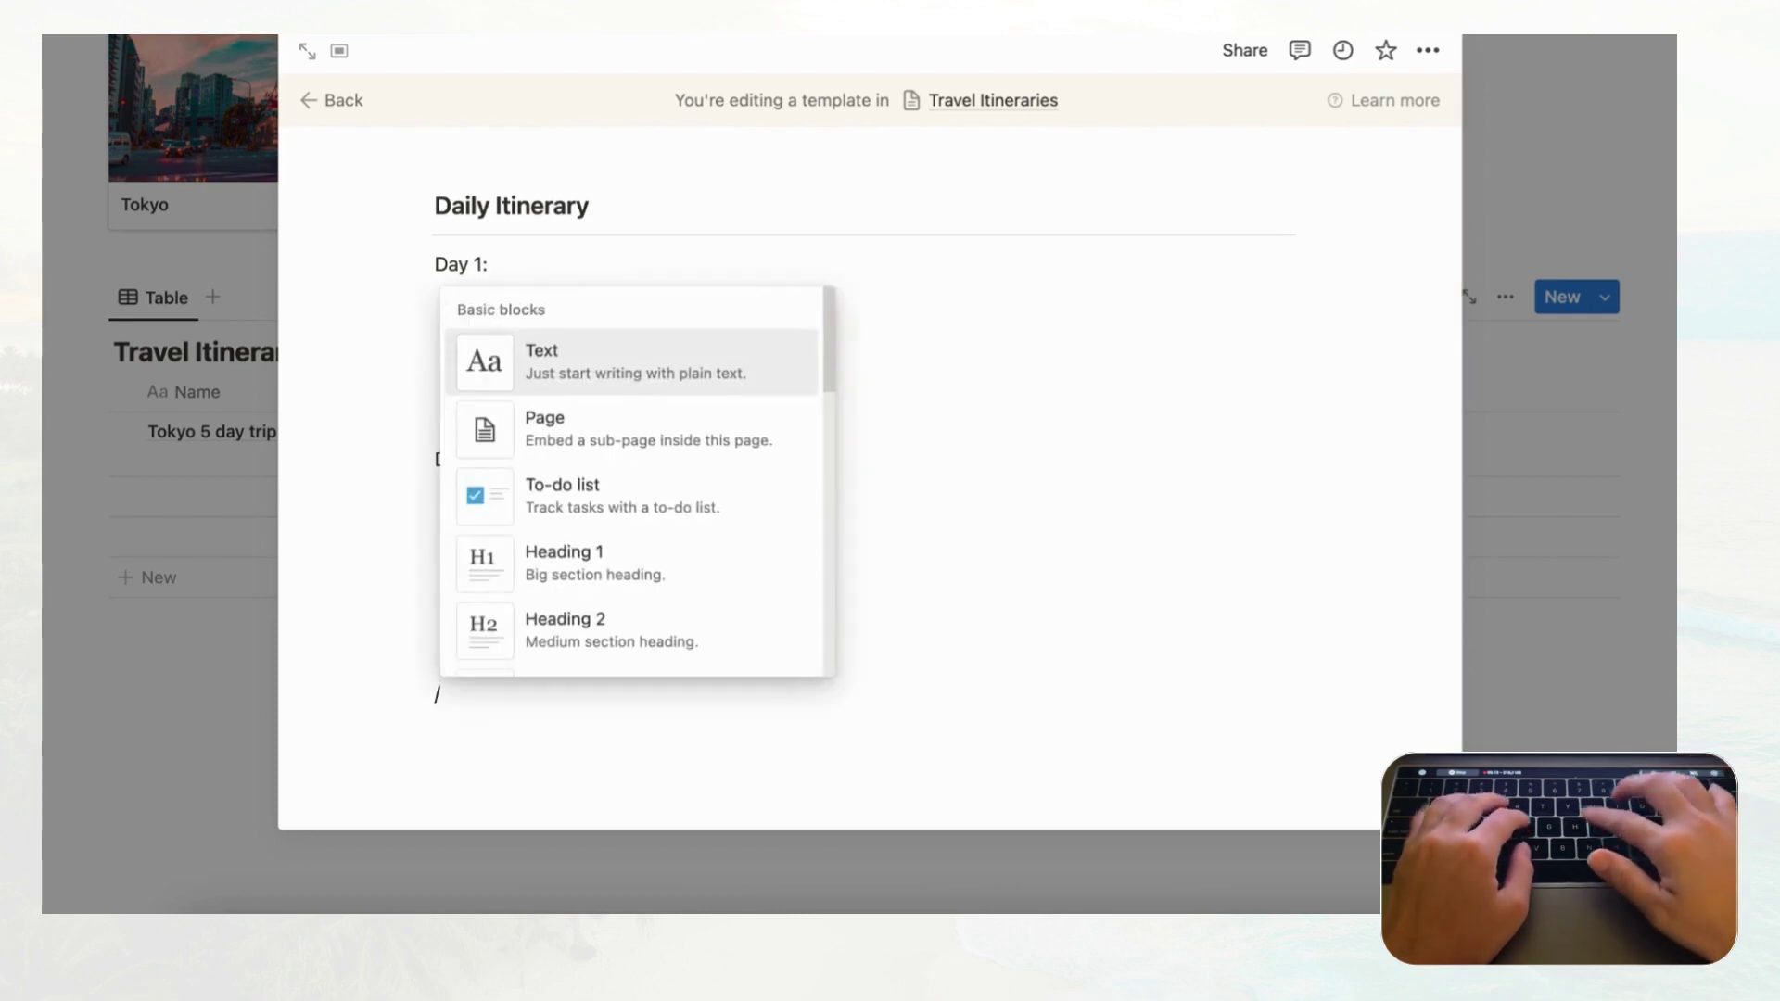
text(head)
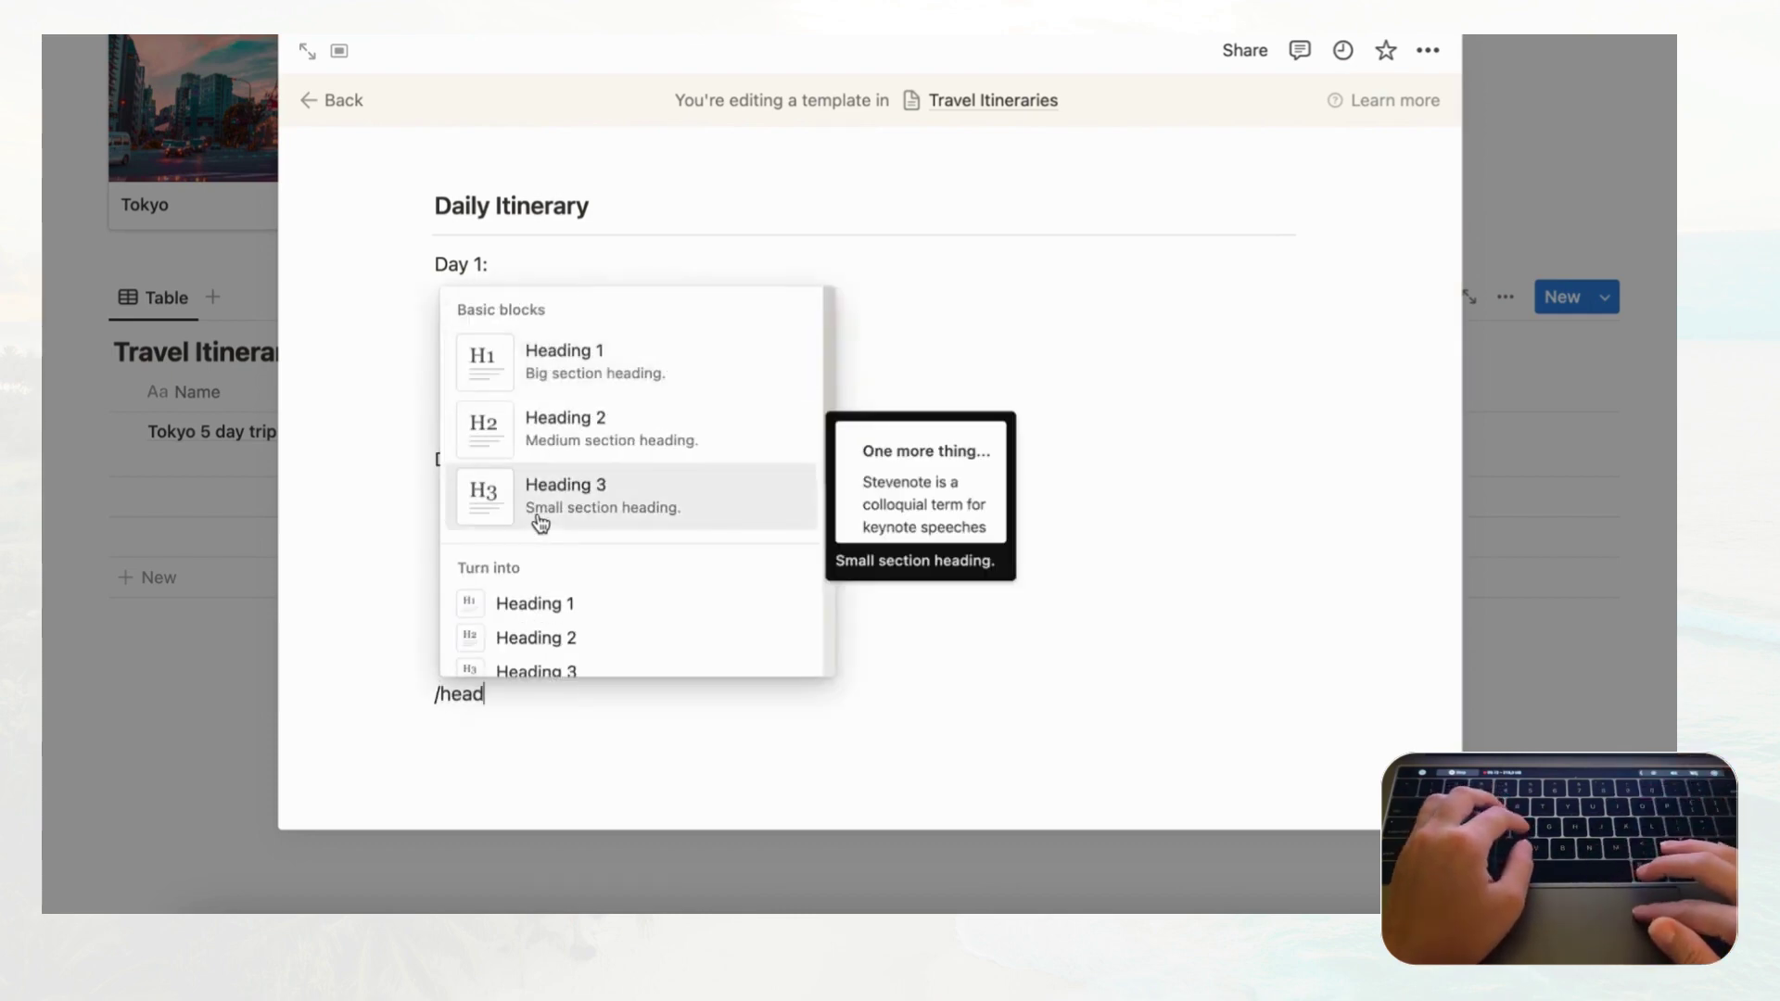
click(538, 516)
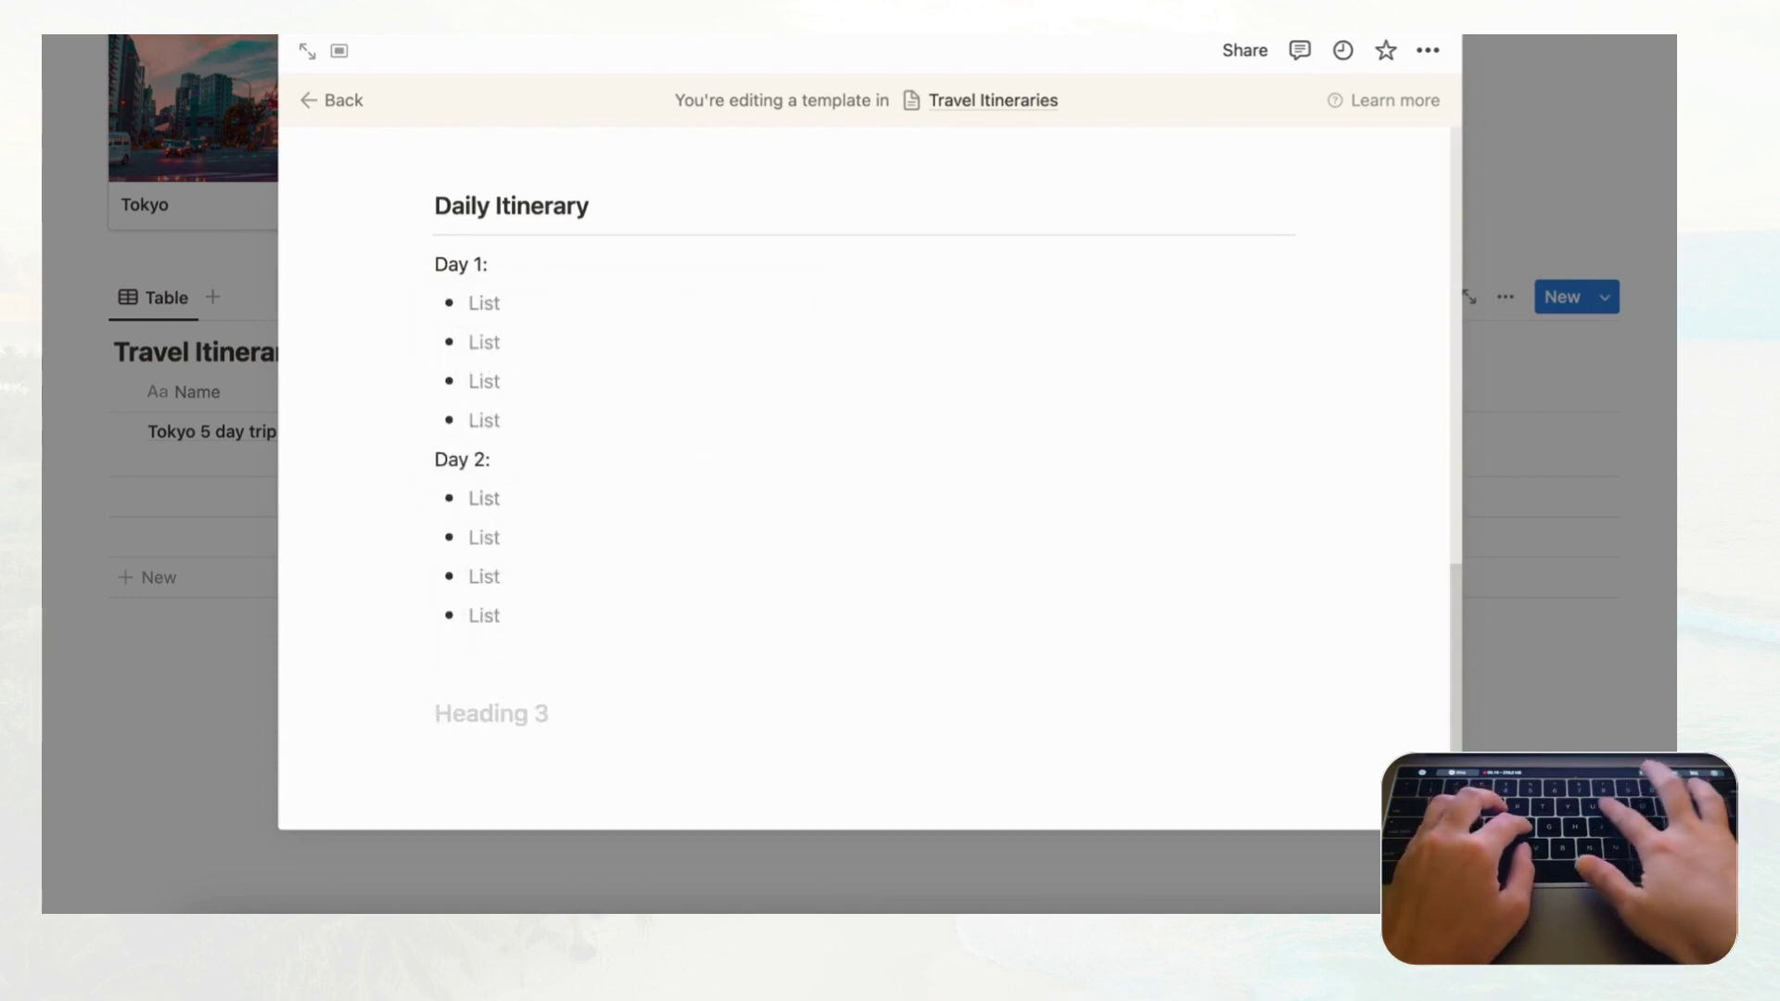
text(Useful)
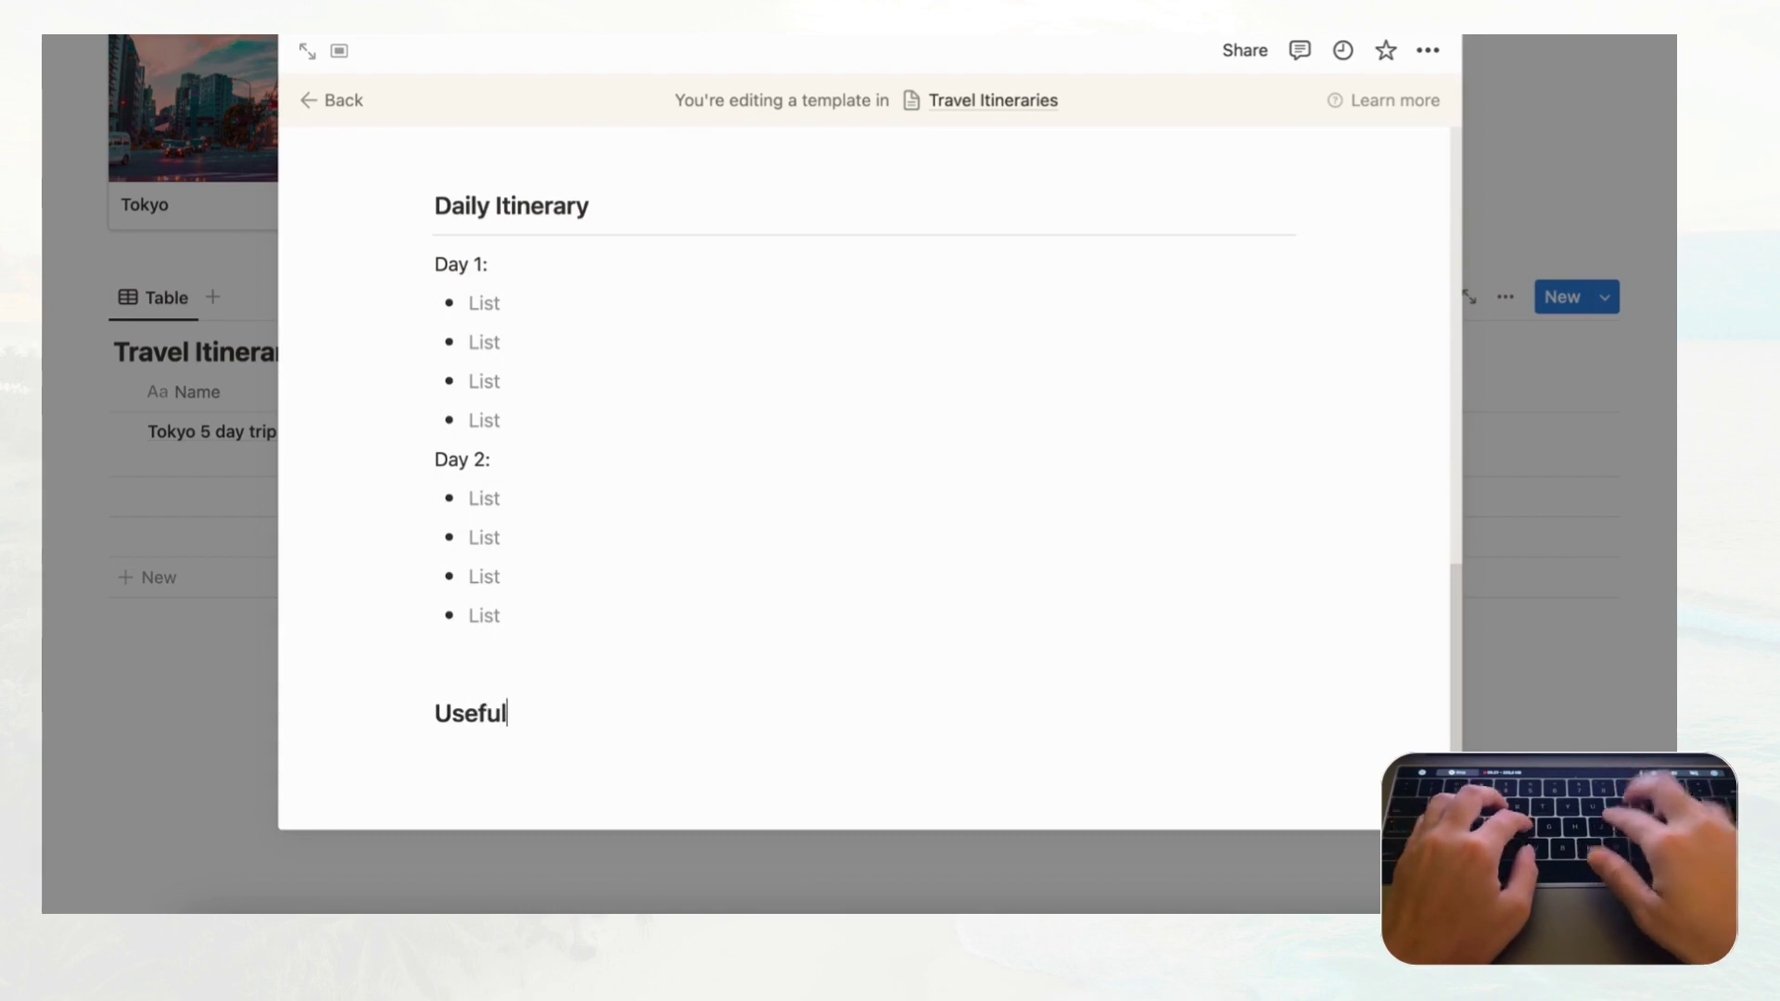
text( Links)
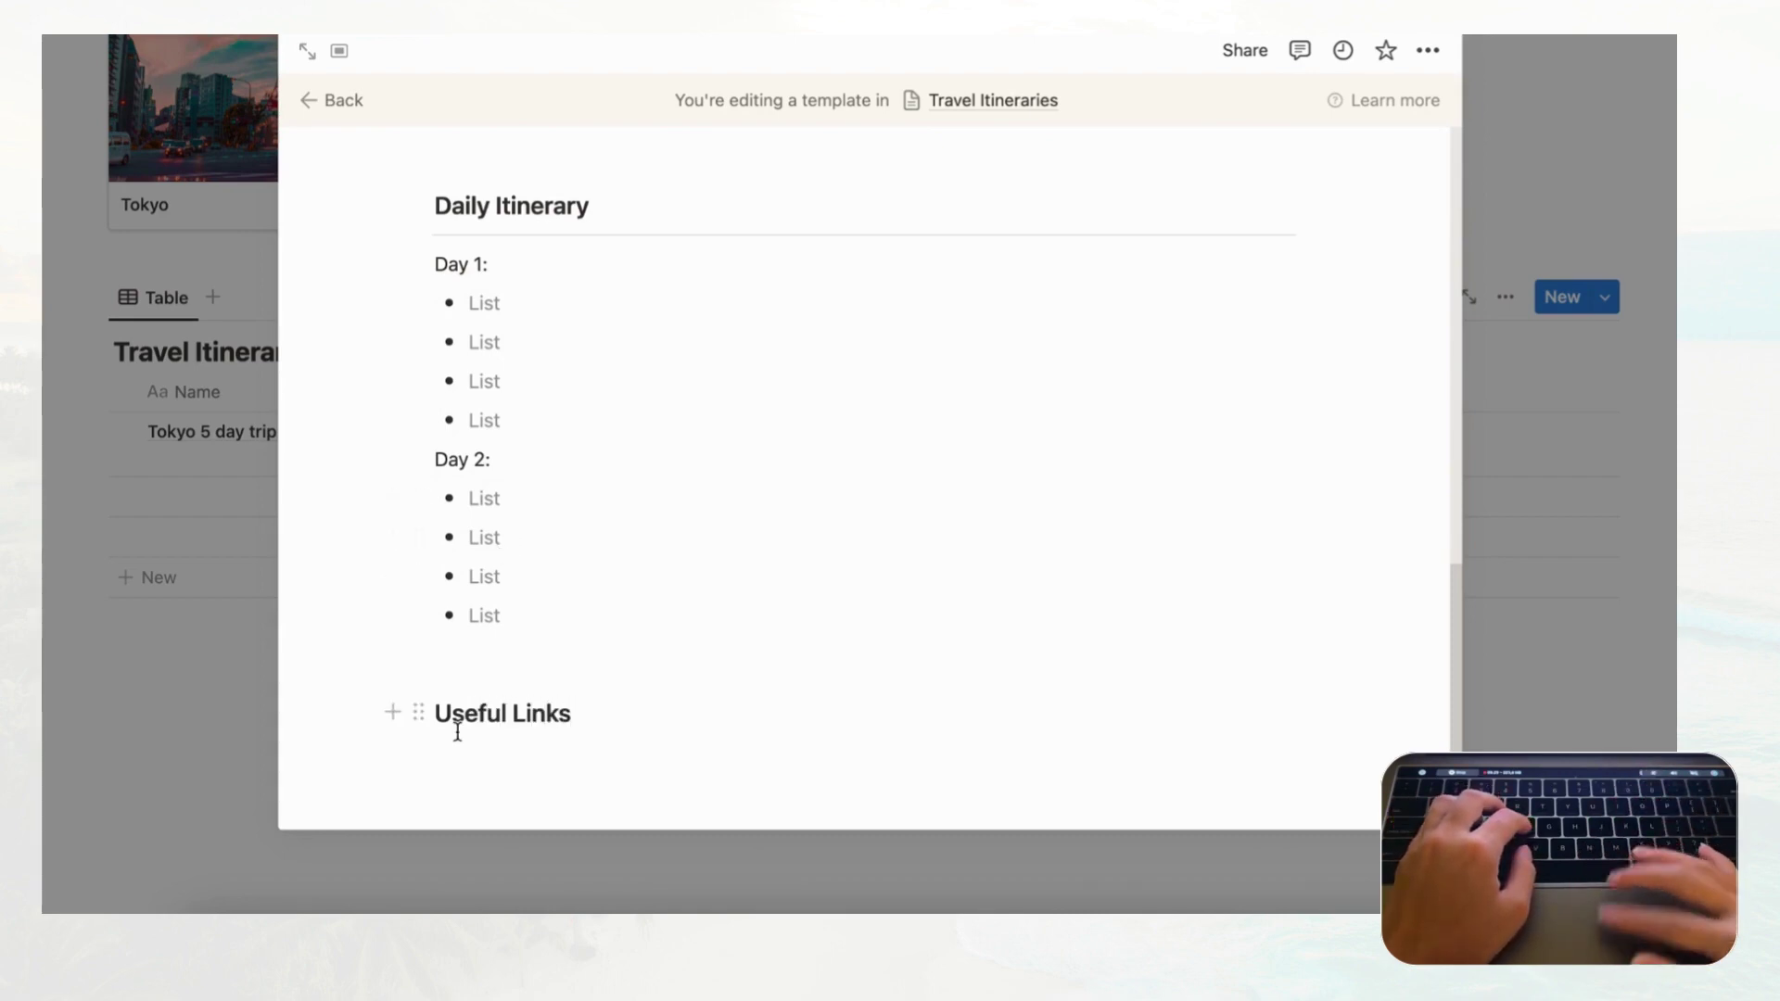
key(Return)
text(/divider)
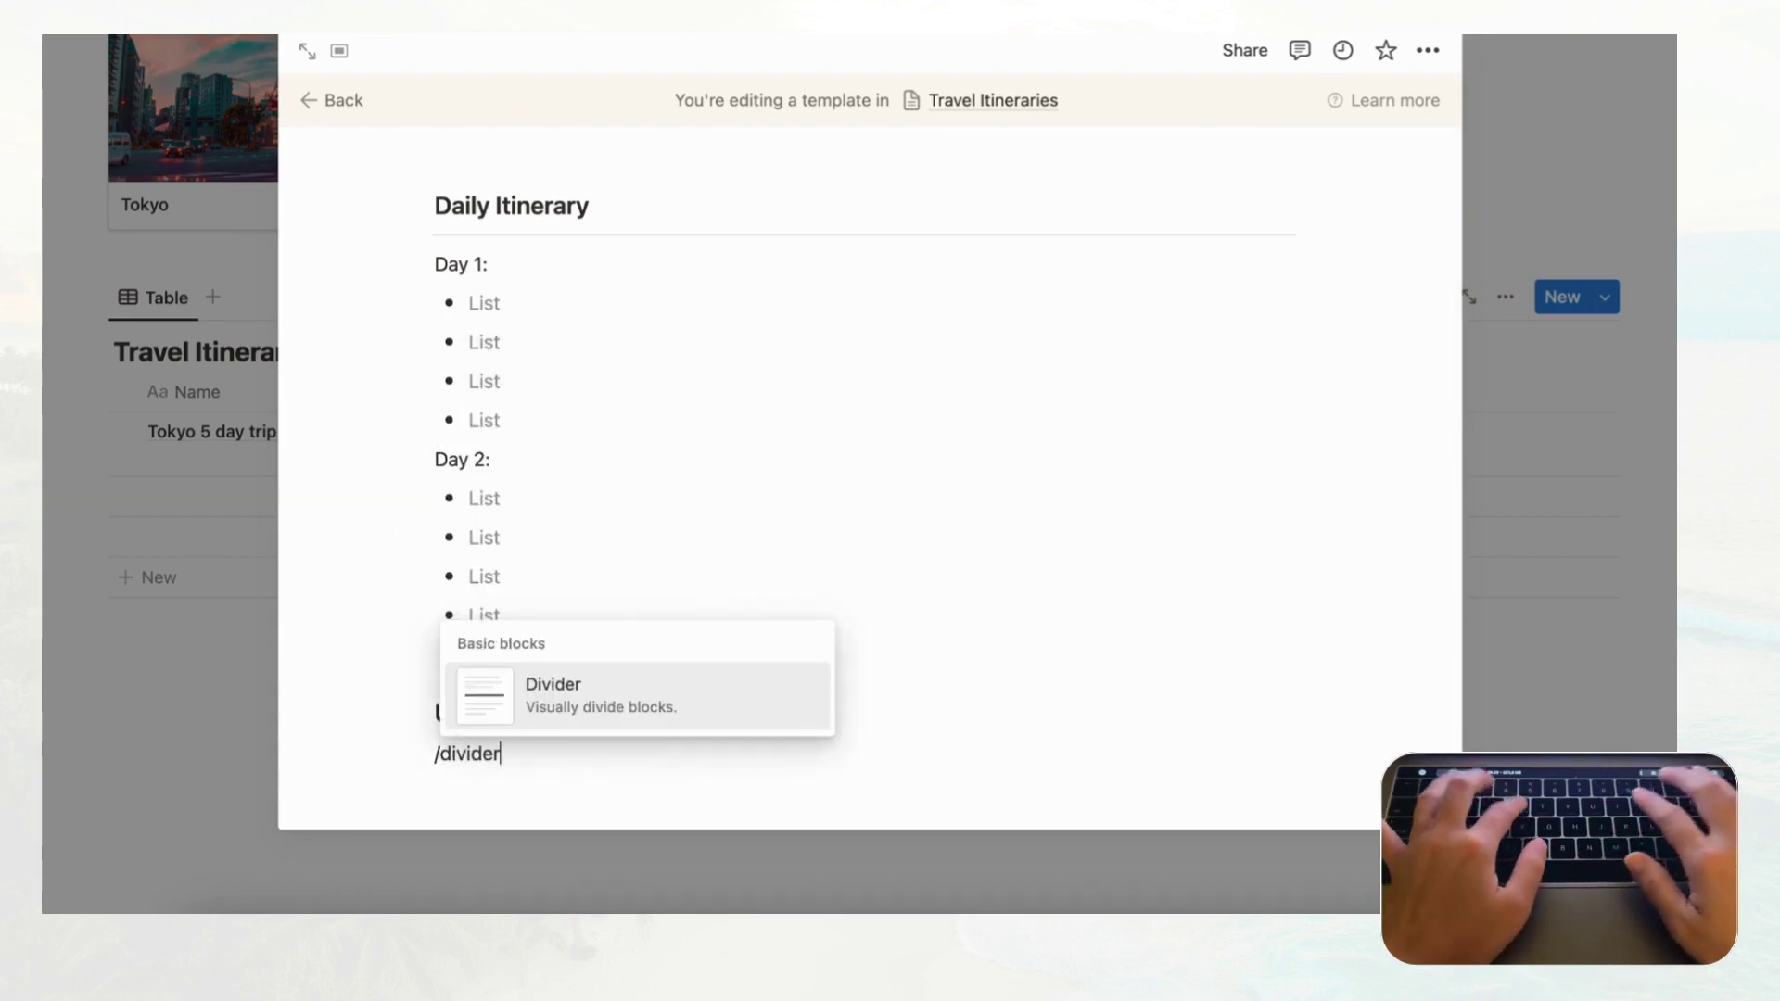
key(Return)
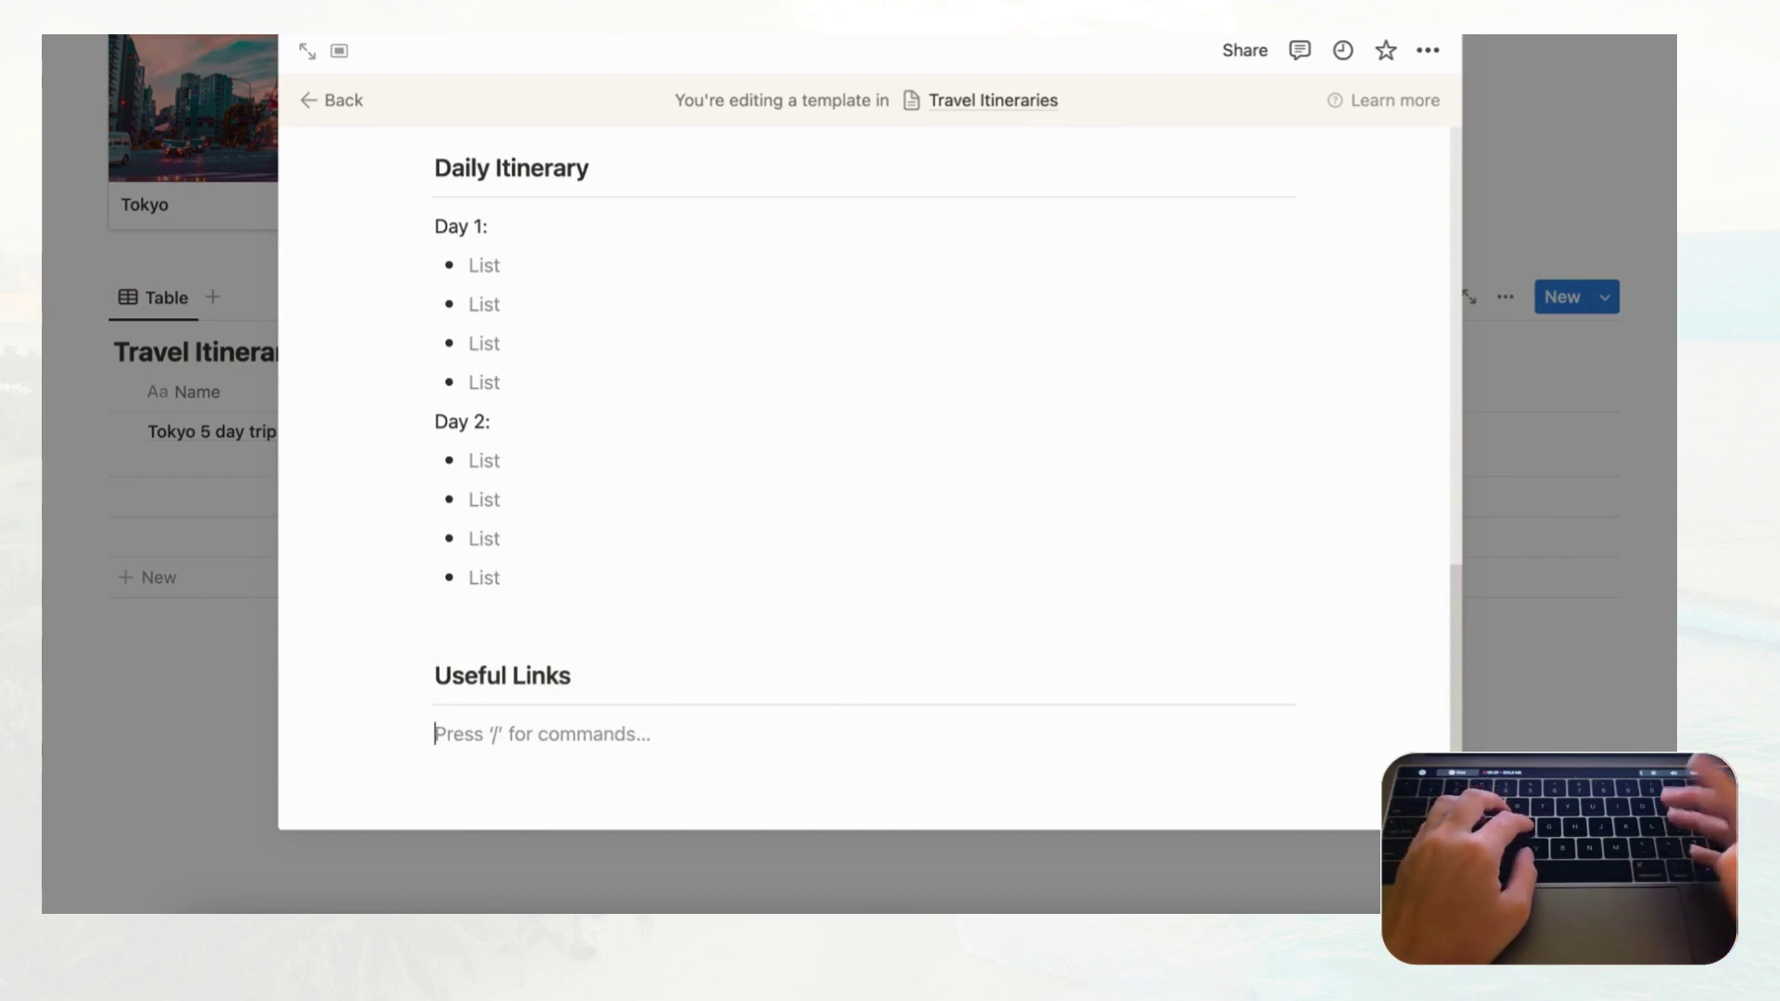
- Insert an empty web bookmark under Useful Links and duplicate it twice with Cmd+D
text(/)
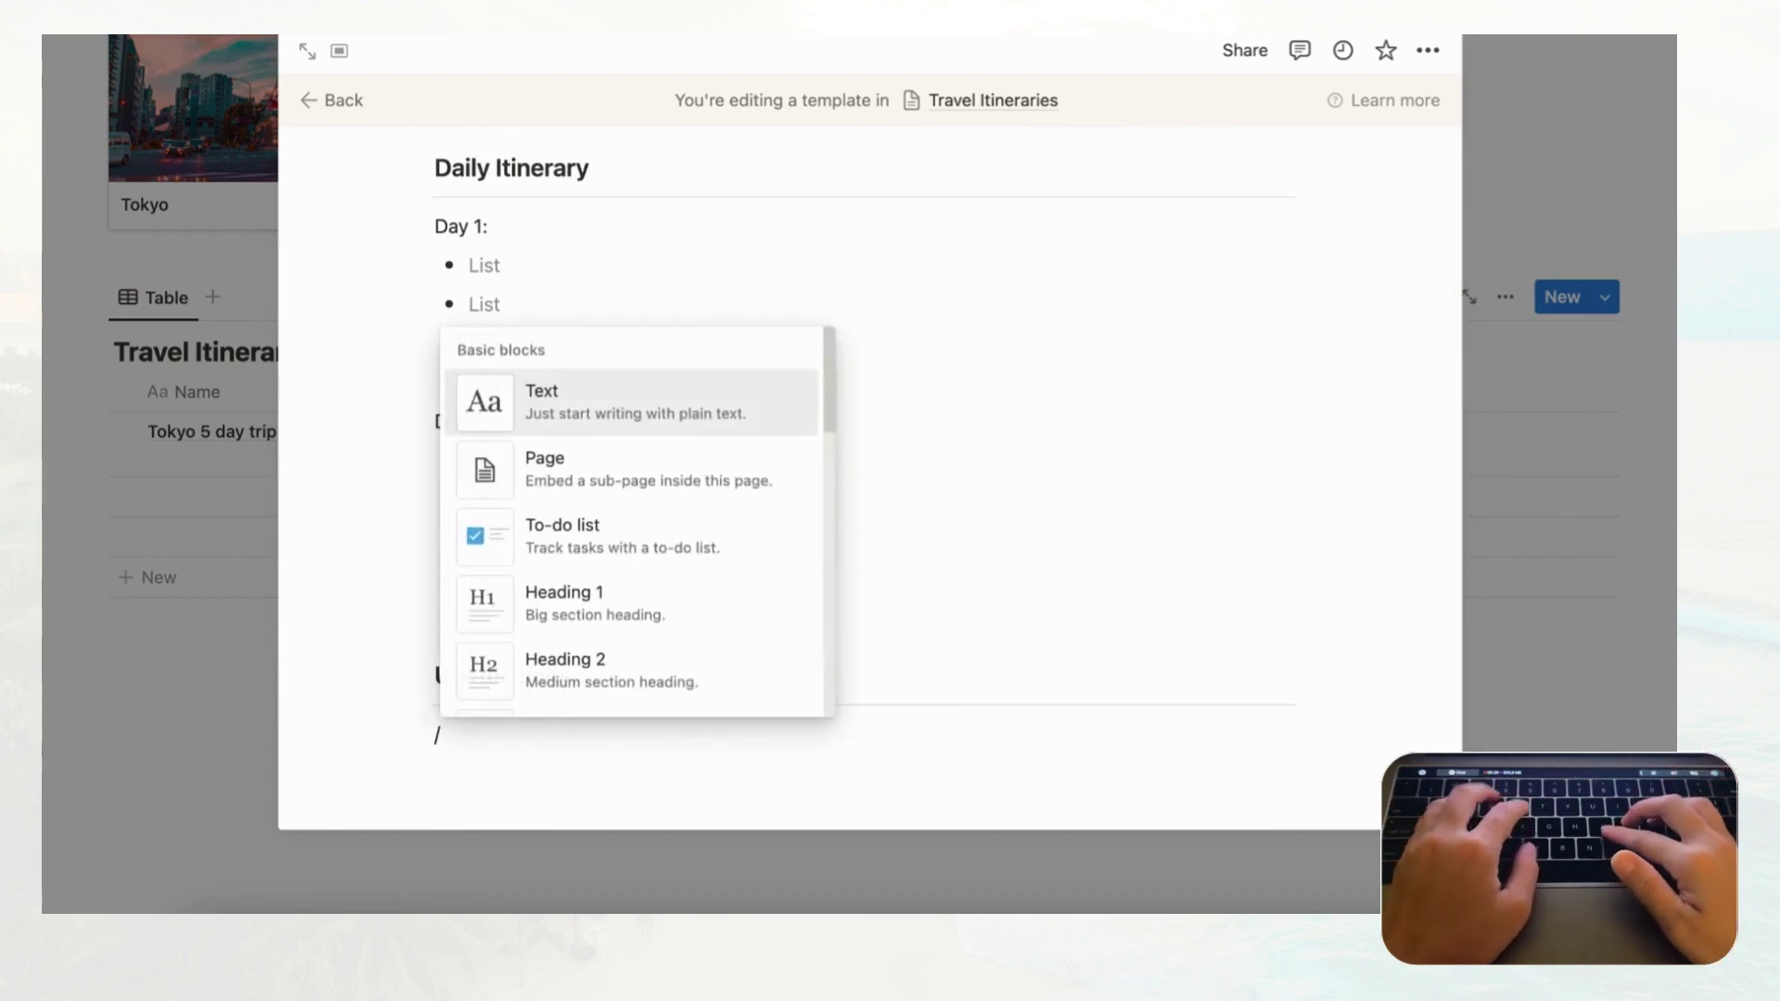
text(web)
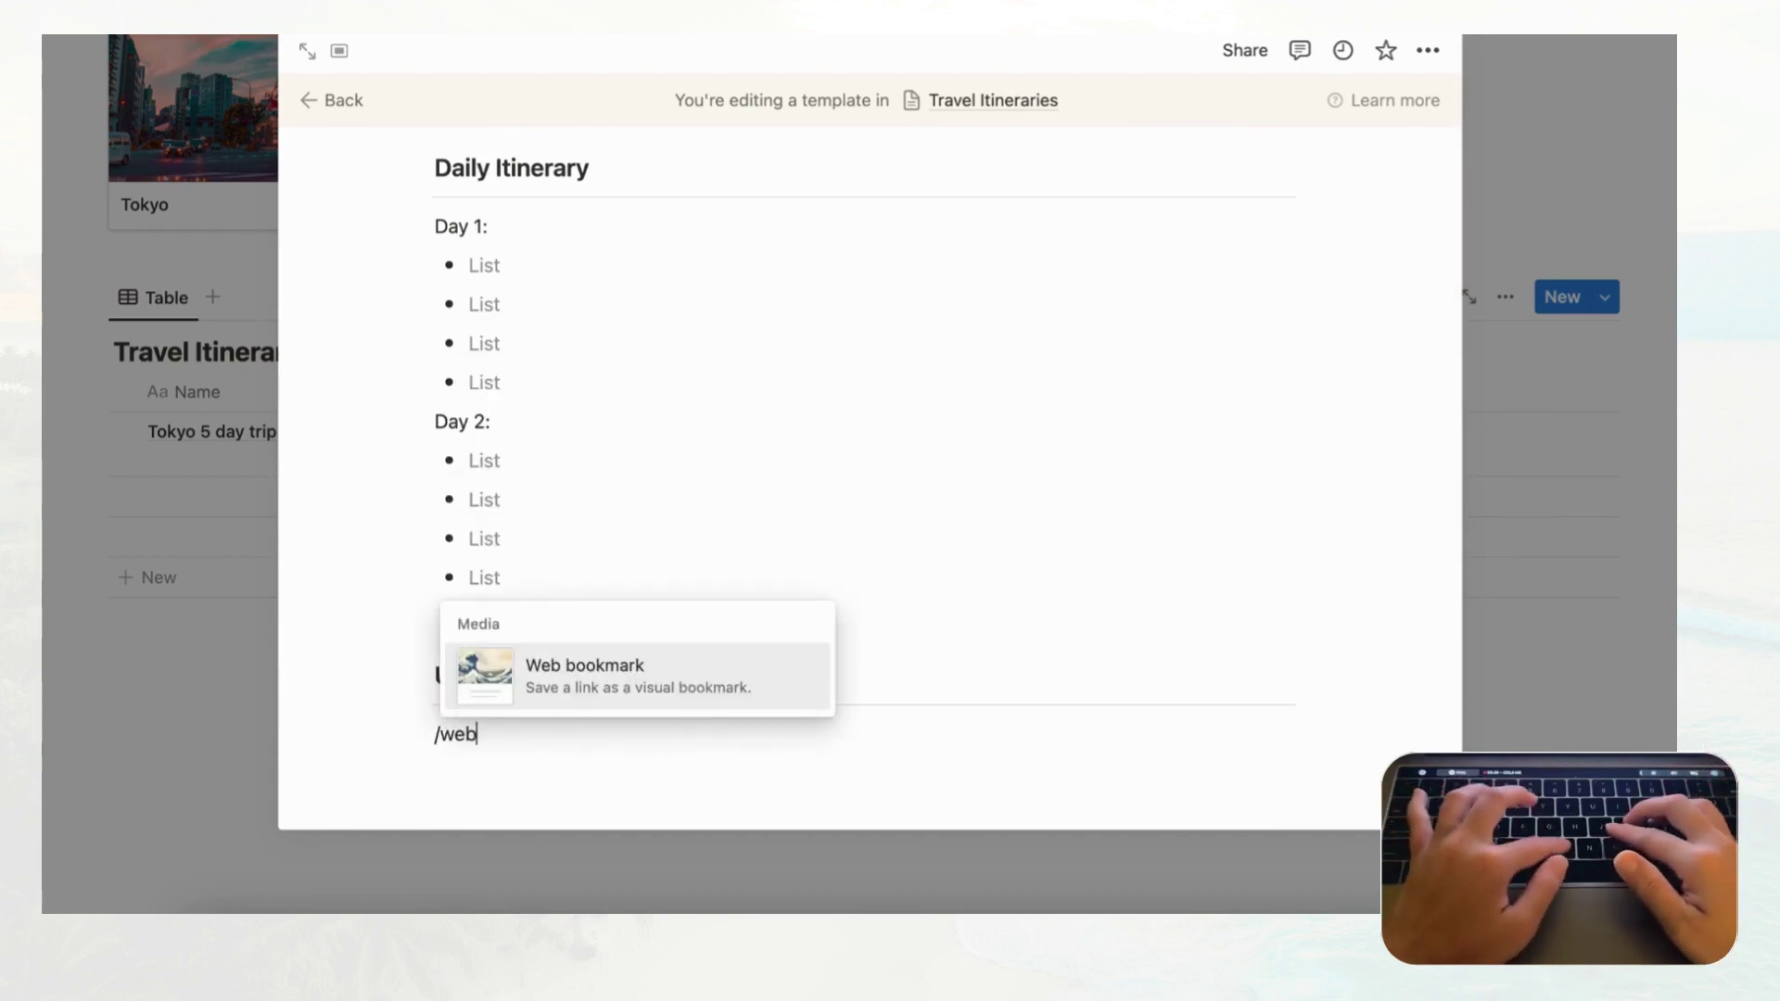
click(591, 682)
key(Escape)
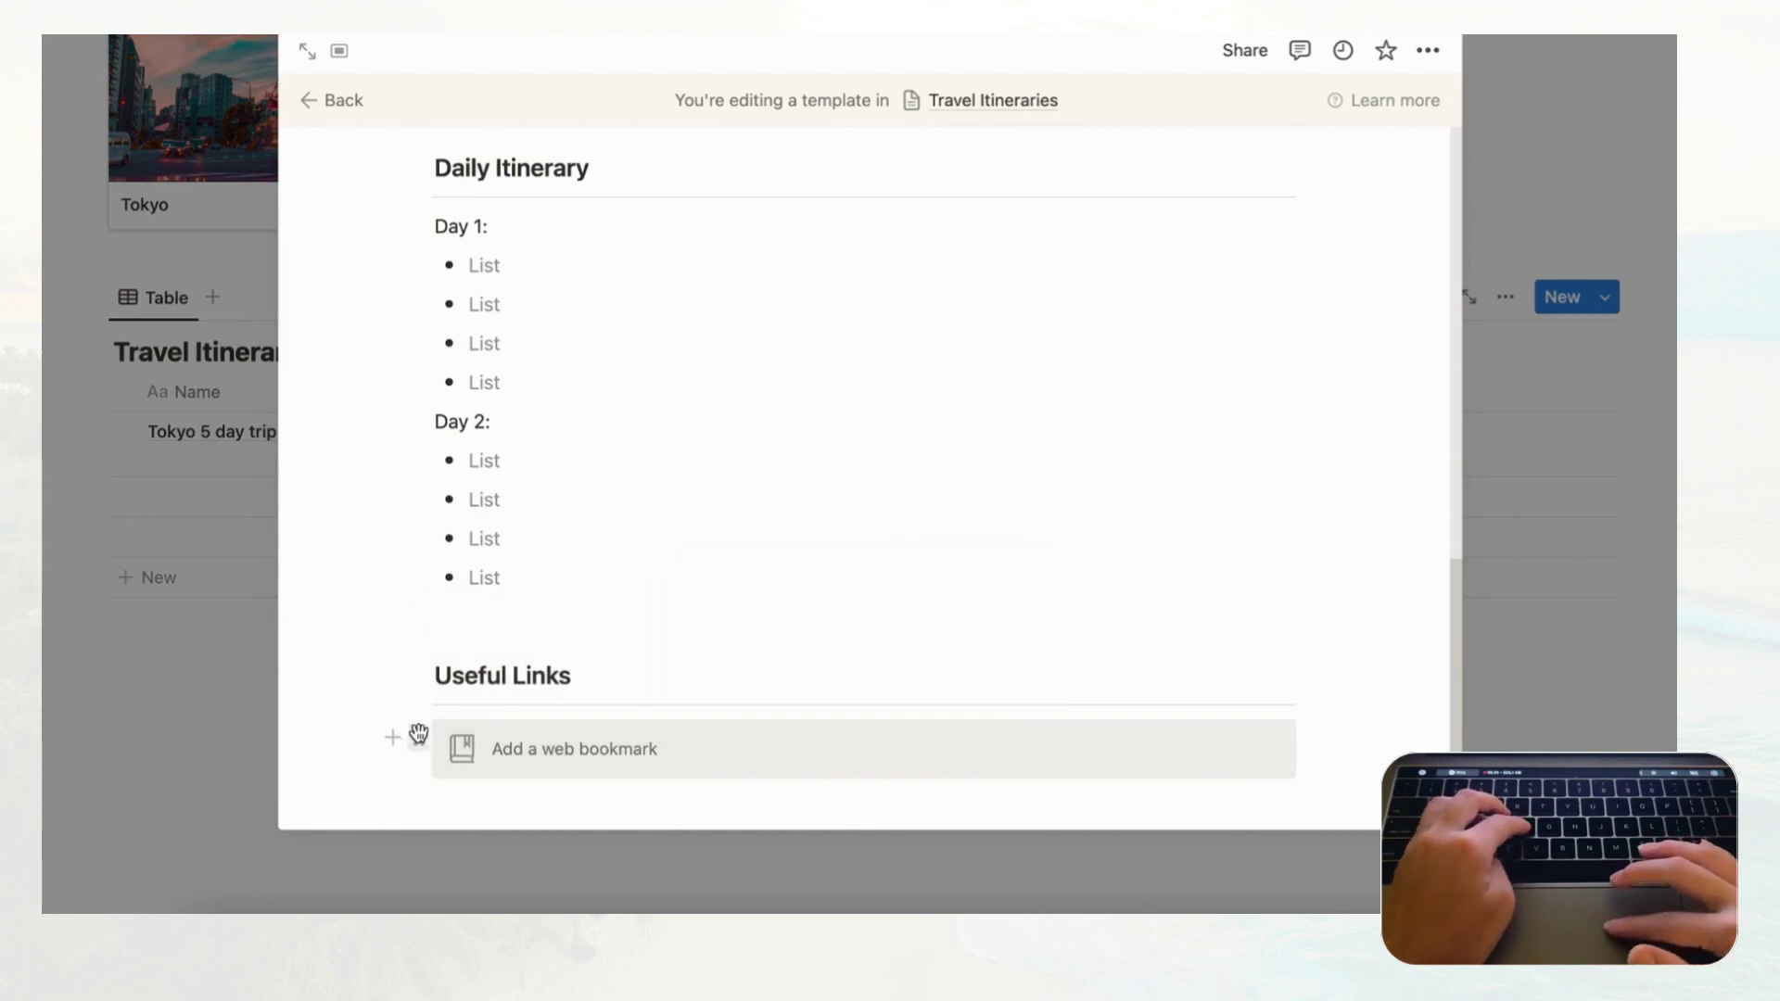
click(419, 737)
key(Escape)
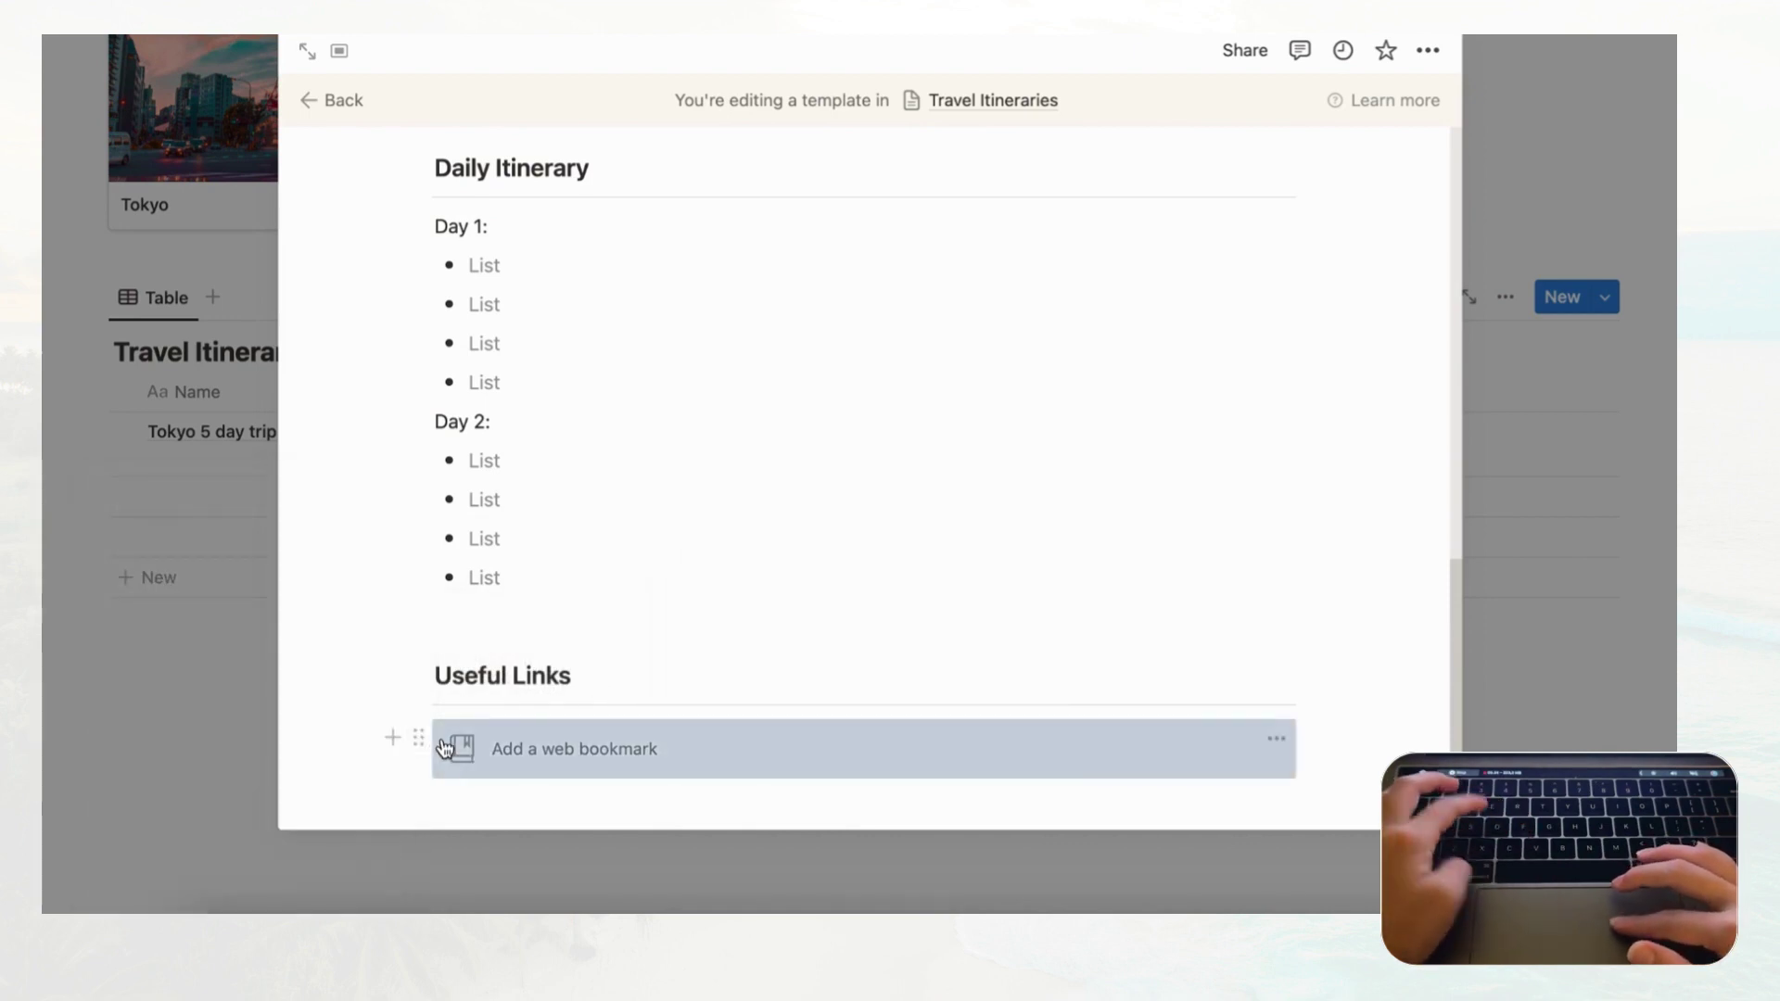
key(super+d)
scroll(445, 747, down, 3)
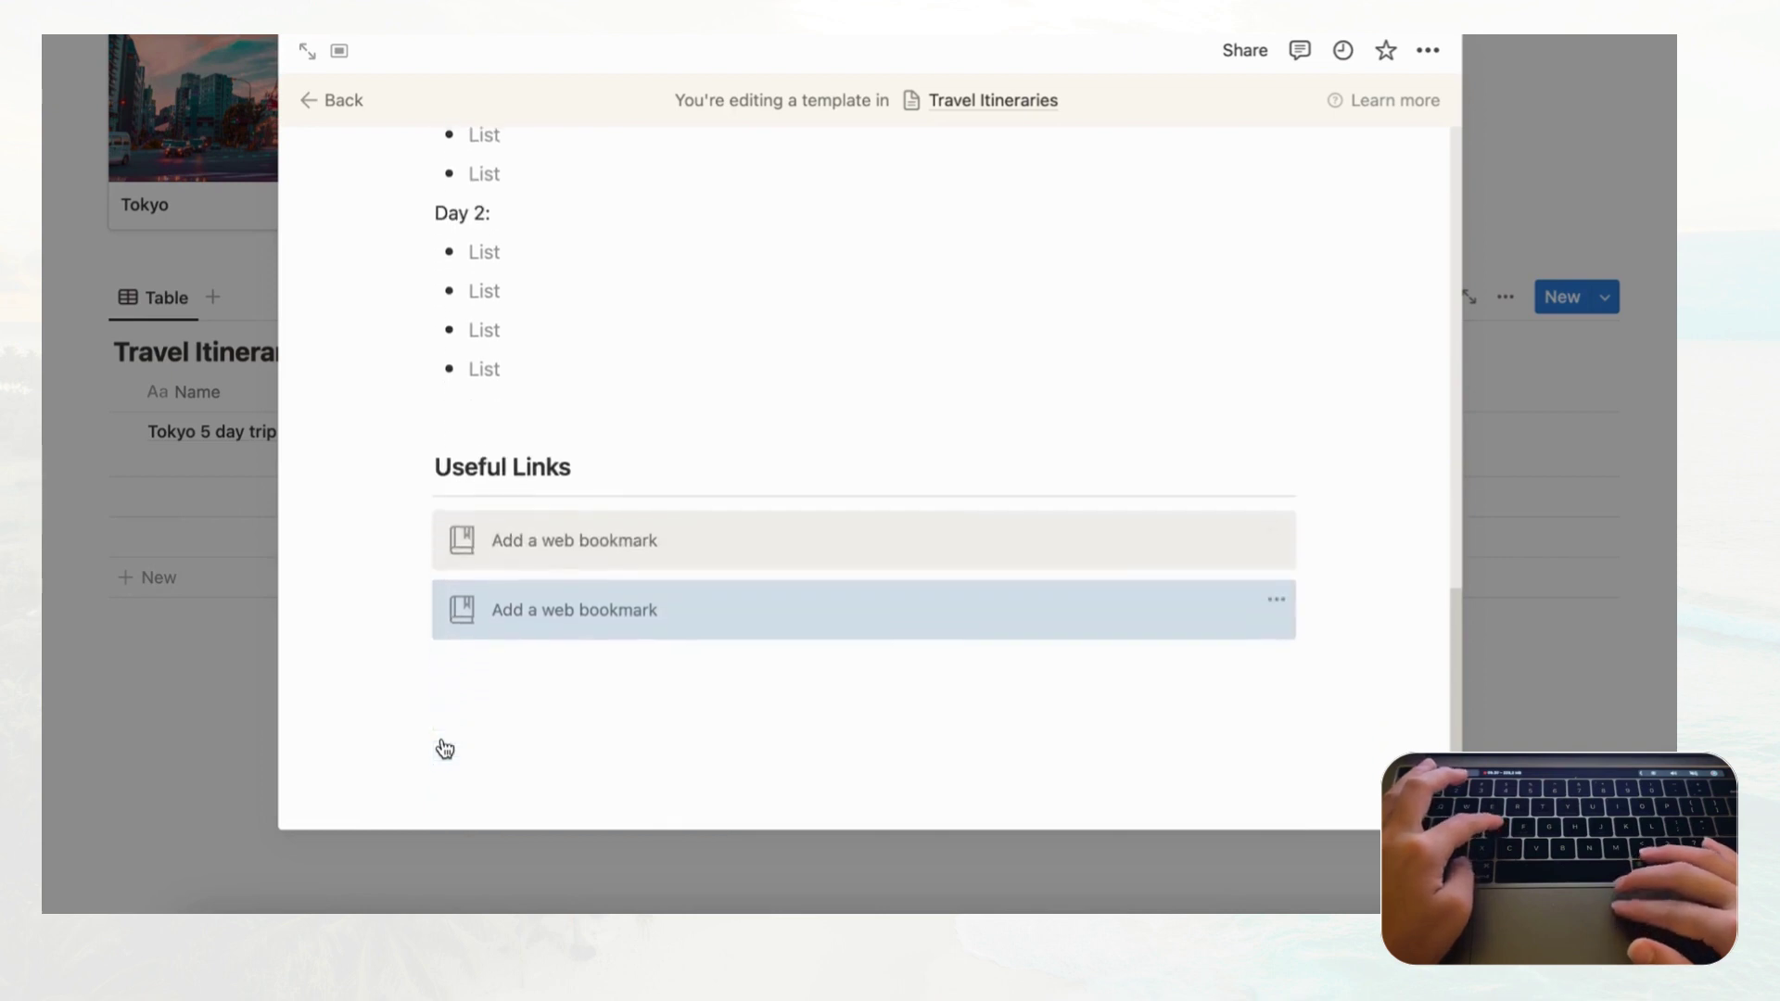
key(super+d)
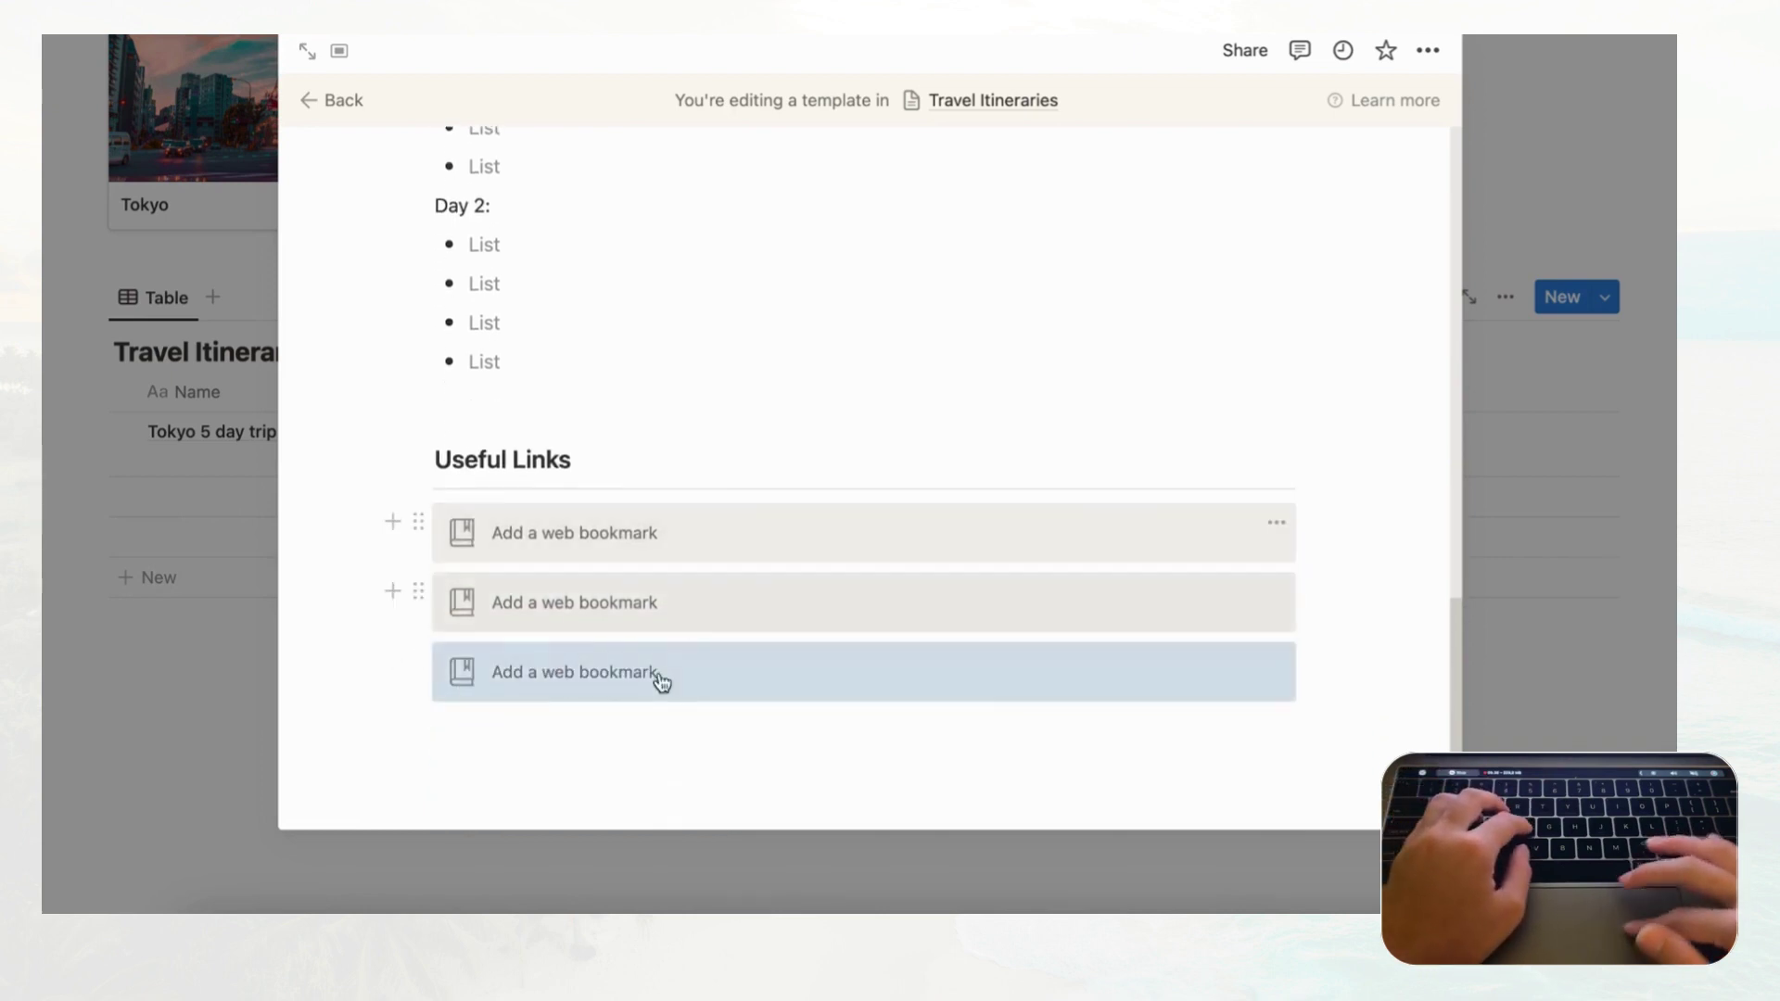
scroll(638, 584, up, 20)
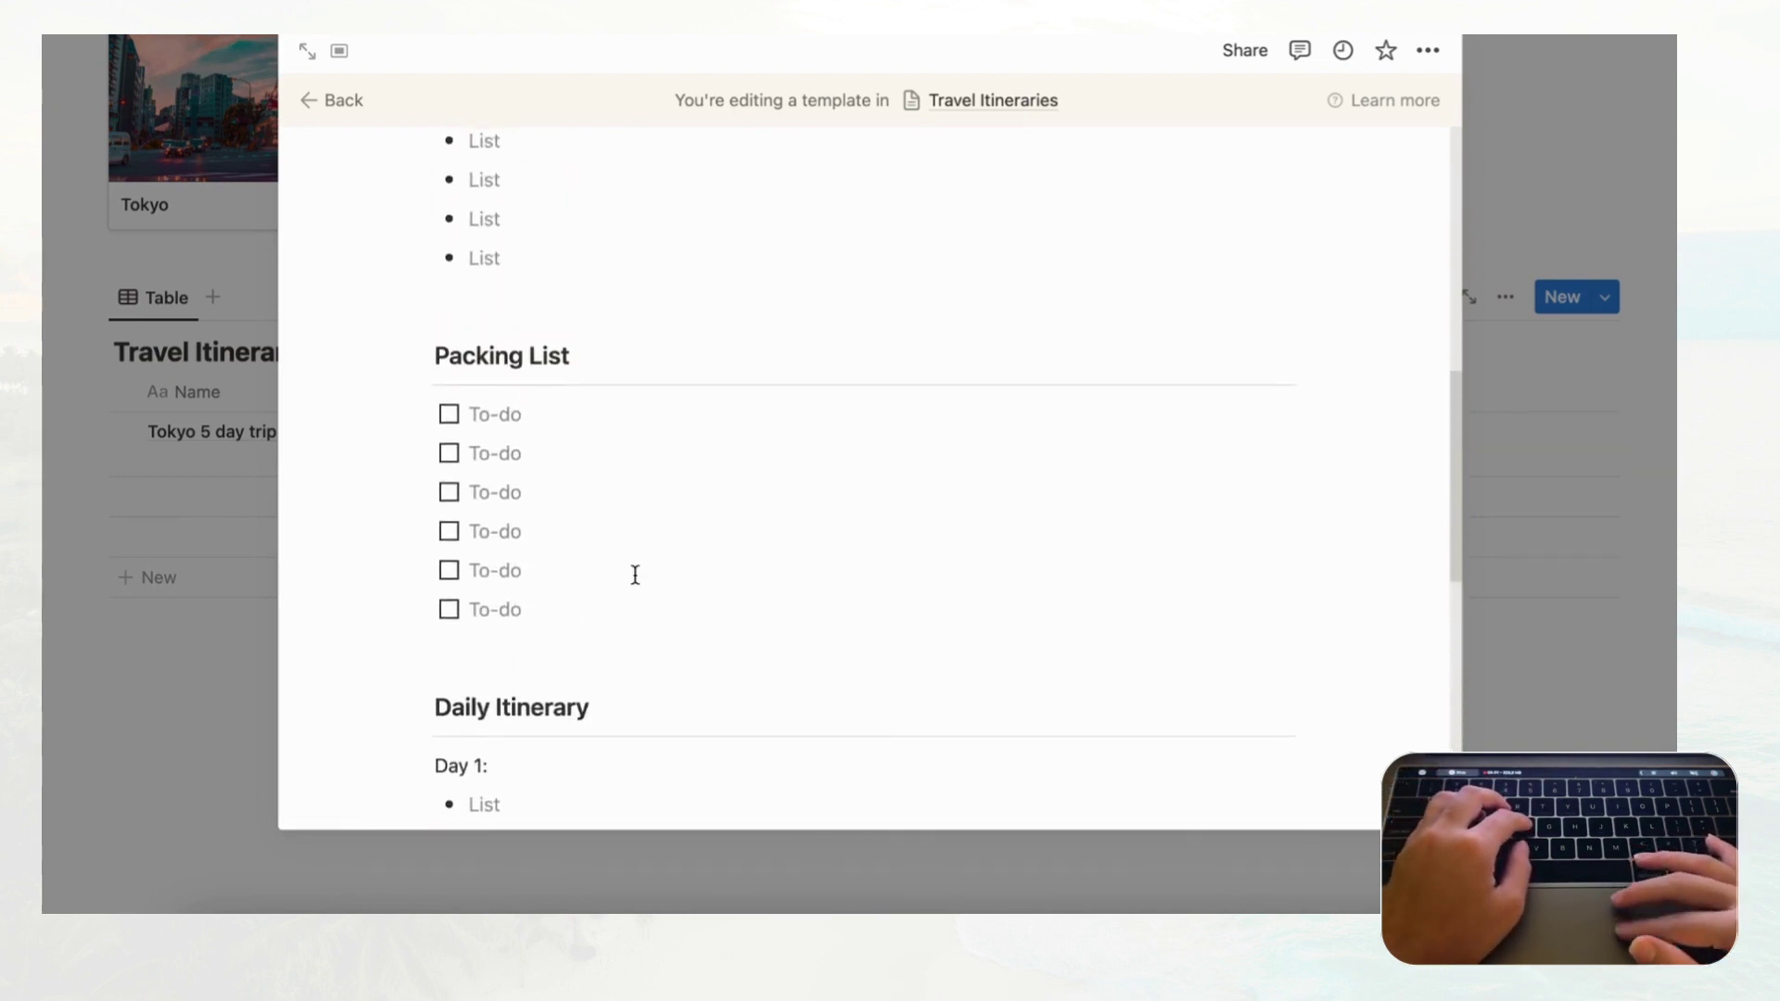
scroll(638, 584, up, 3)
scroll(636, 579, down, 20)
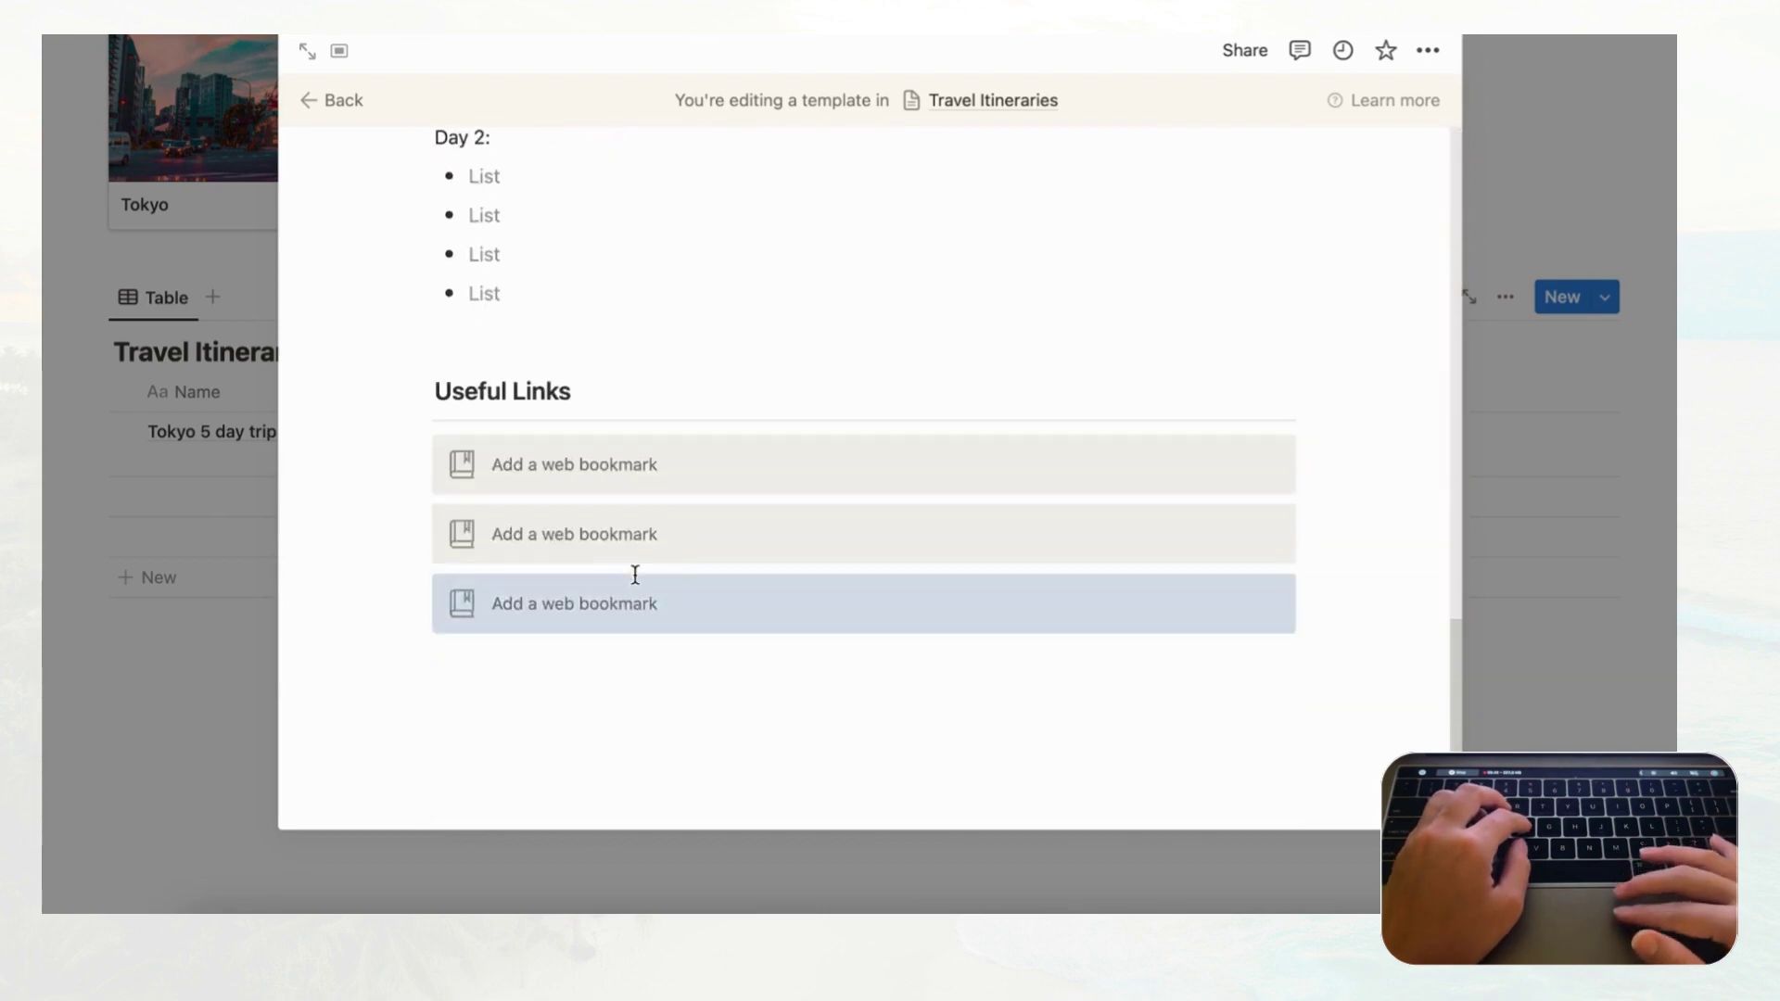
scroll(605, 367, down, 10)
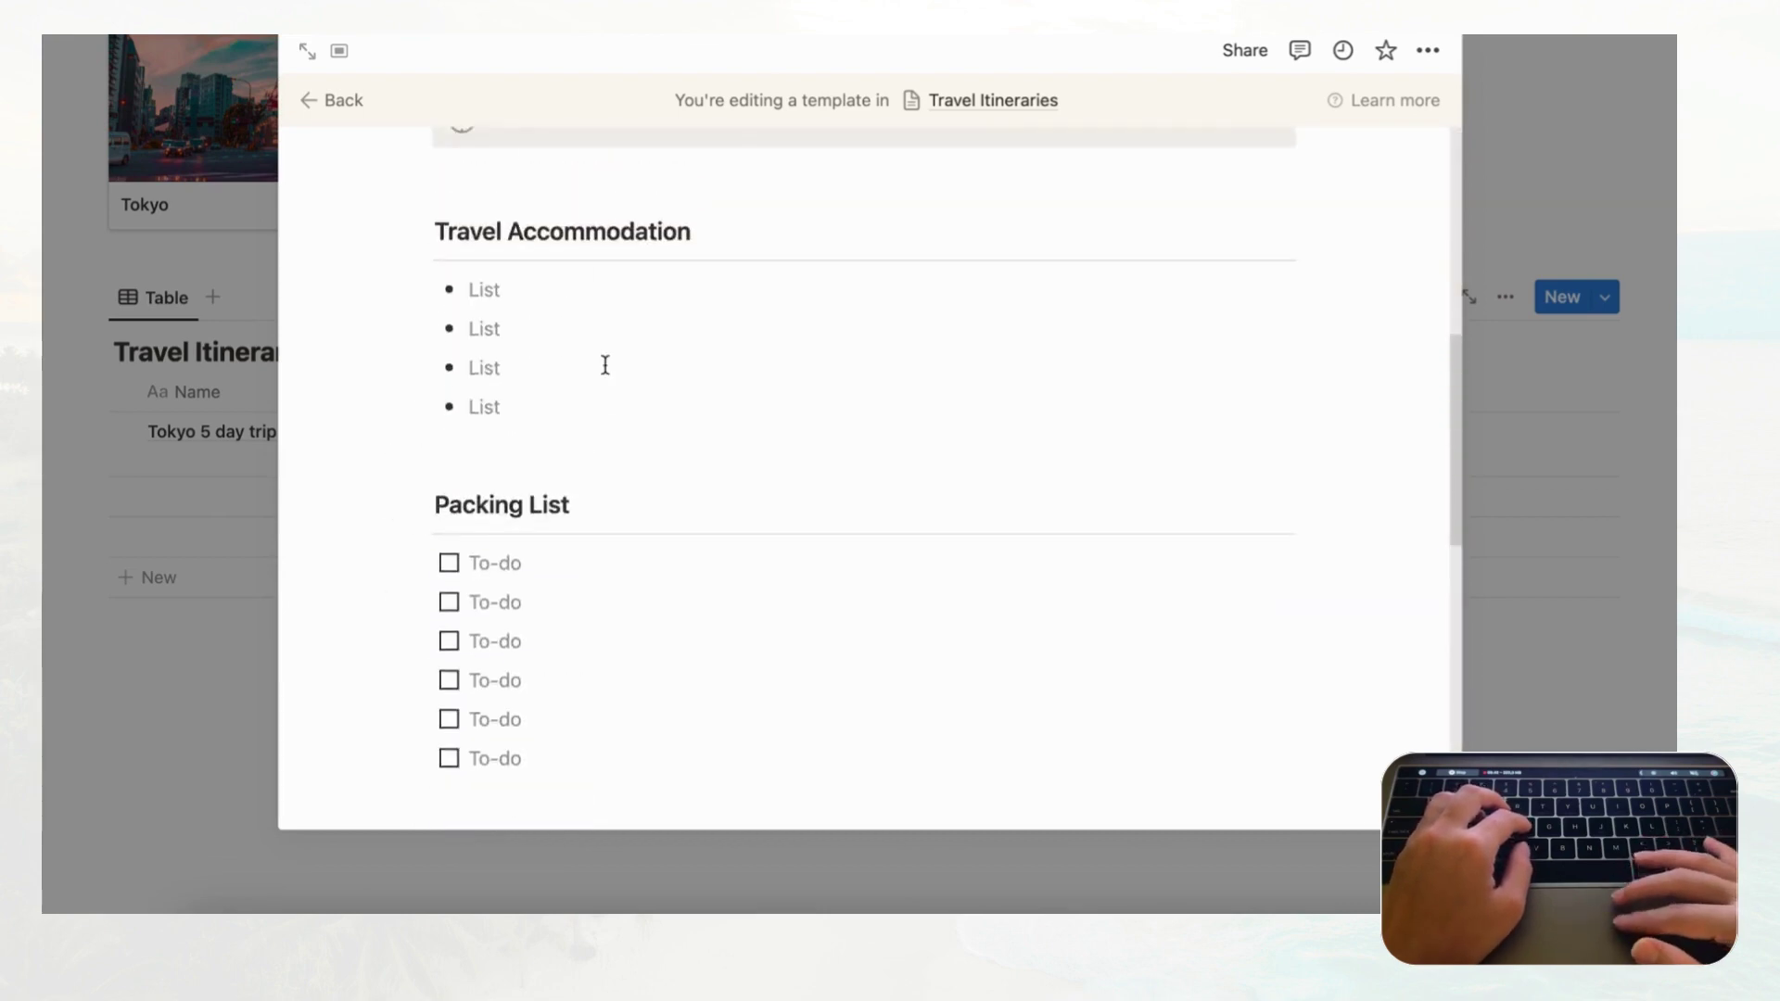
scroll(604, 365, up, 3)
scroll(605, 364, down, 1)
scroll(605, 364, up, 1)
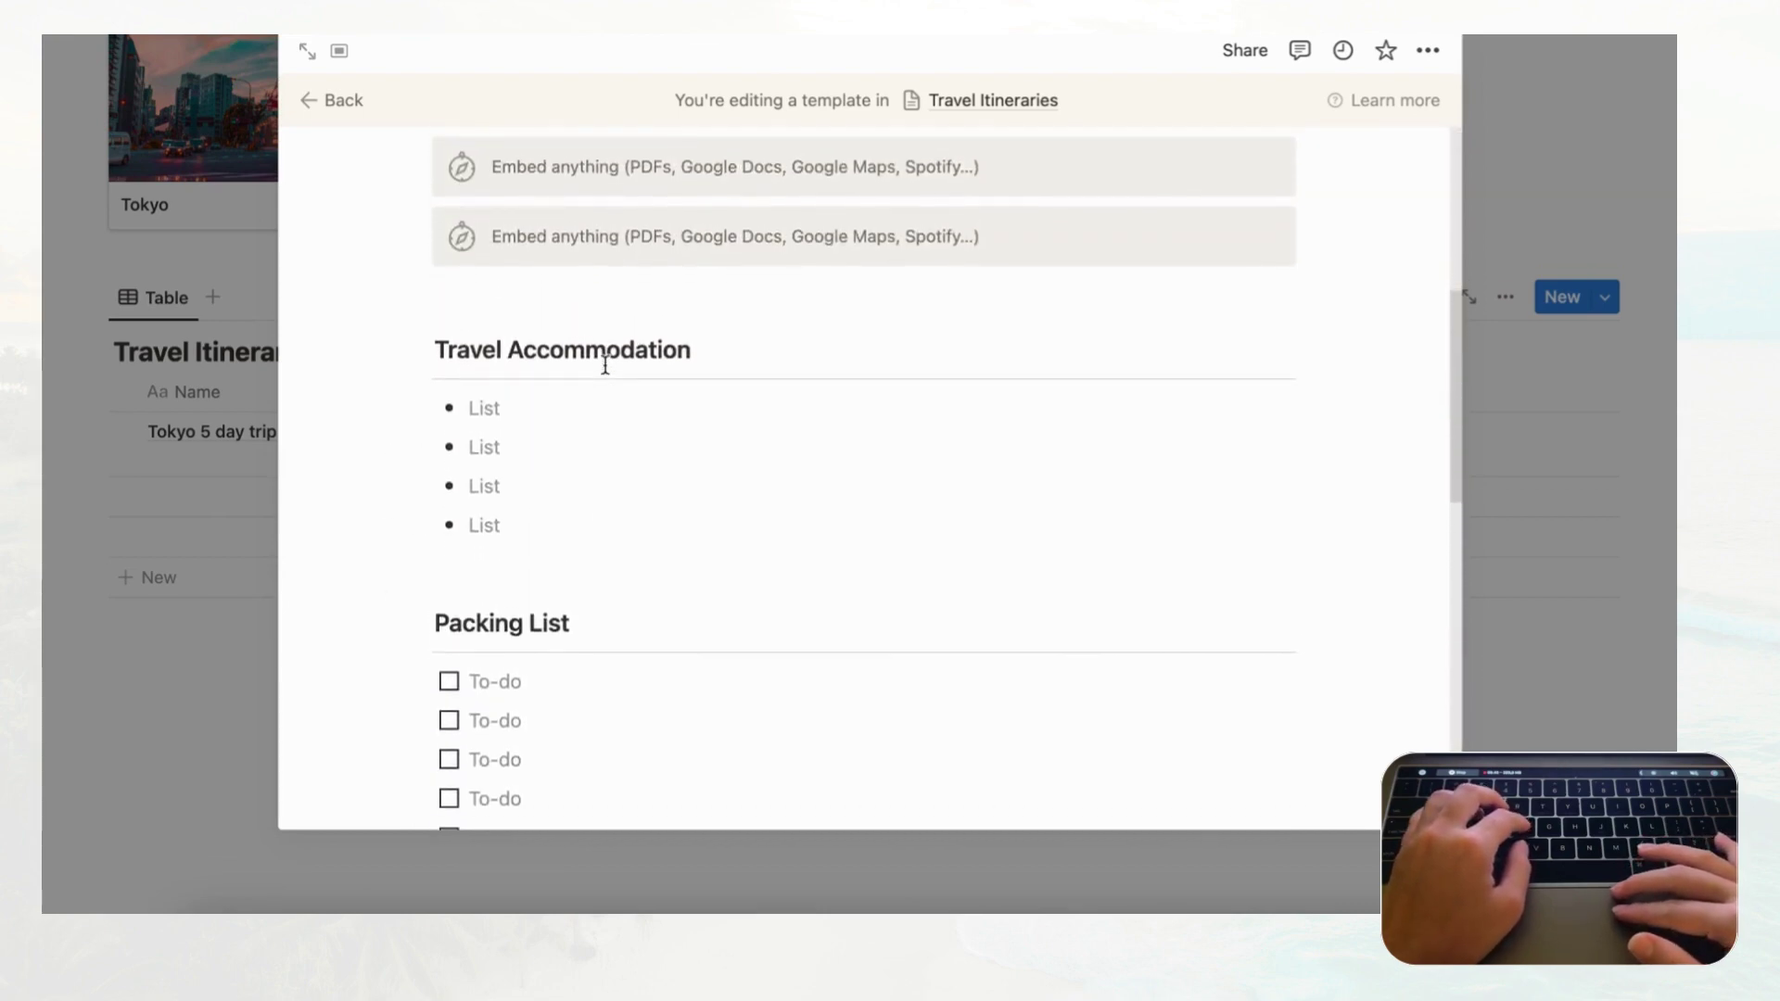
scroll(605, 366, up, 15)
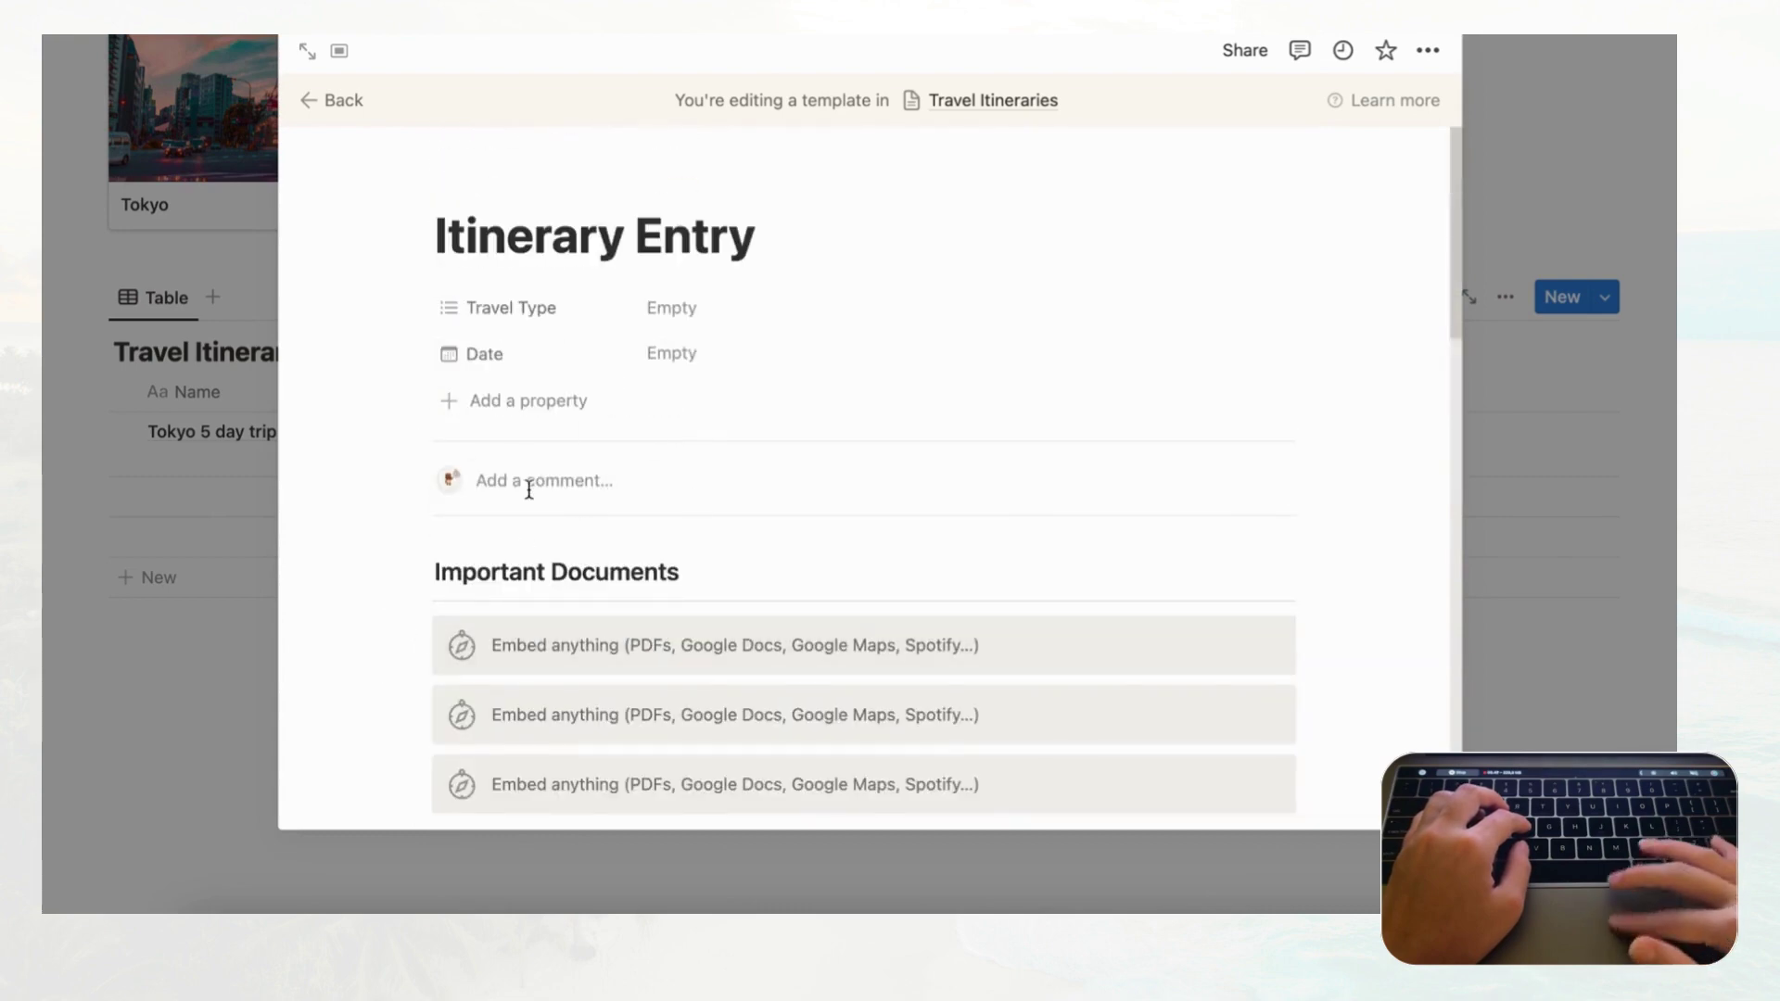
scroll(671, 526, down, 1)
scroll(671, 526, down, 15)
scroll(671, 526, up, 16)
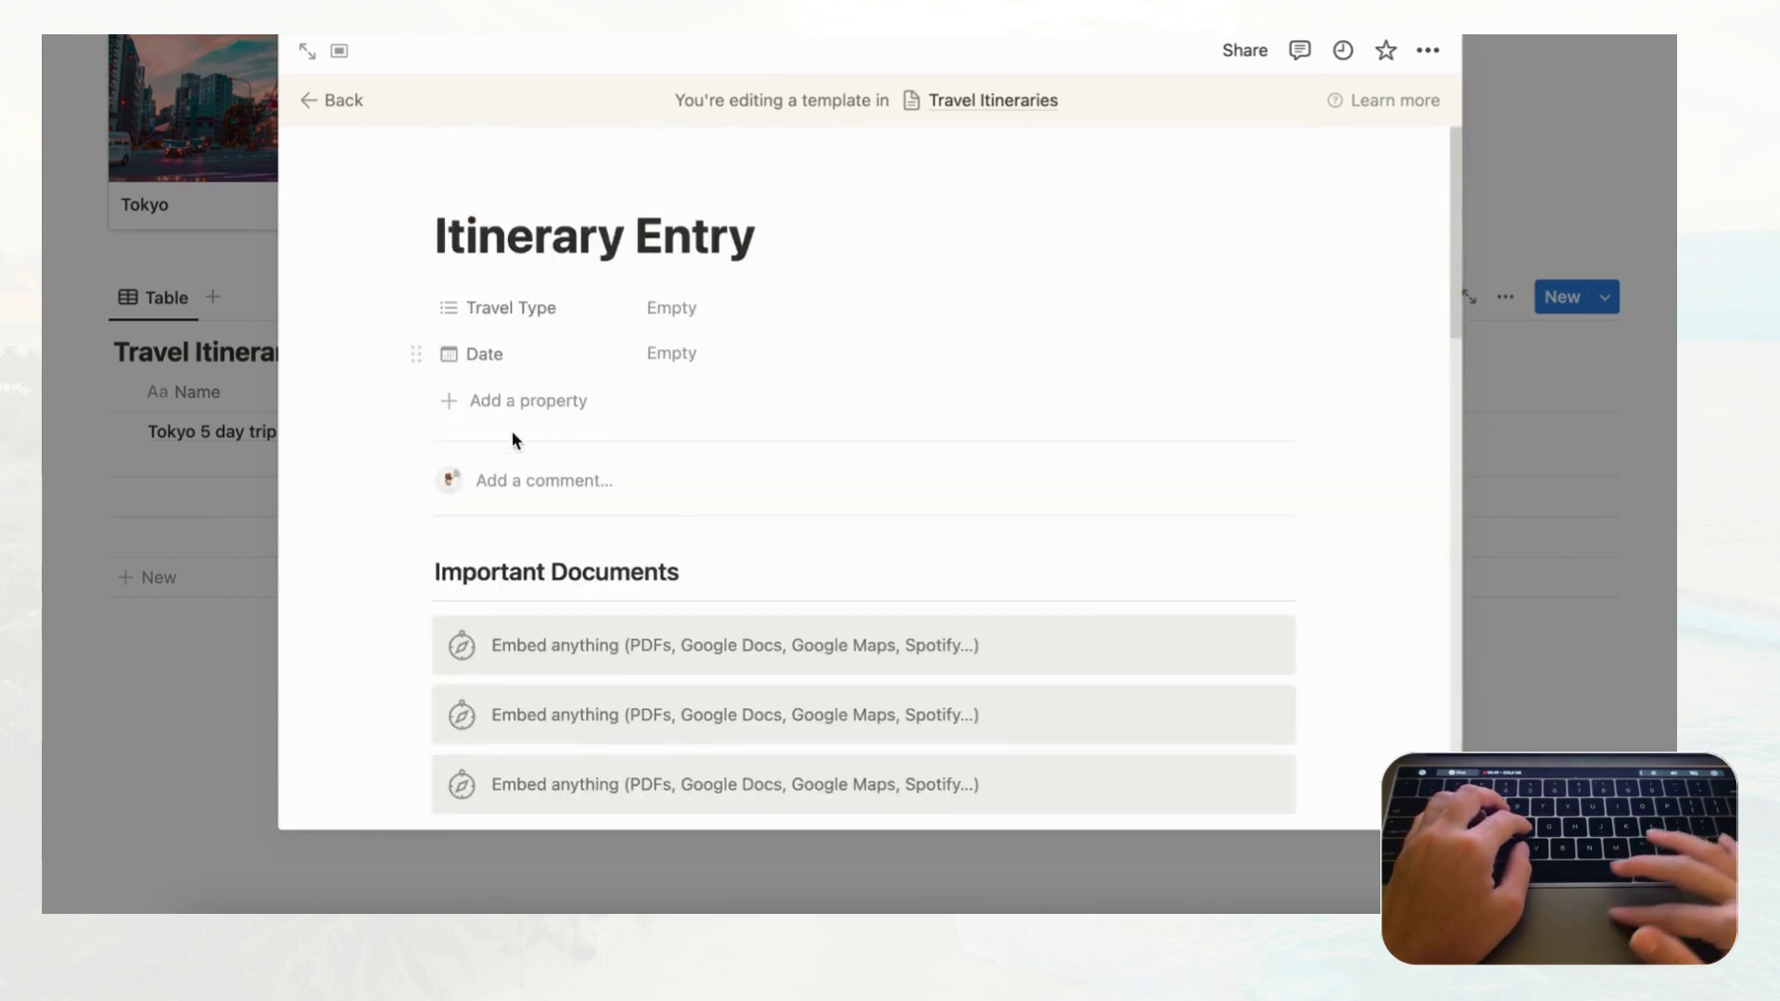
scroll(512, 439, down, 15)
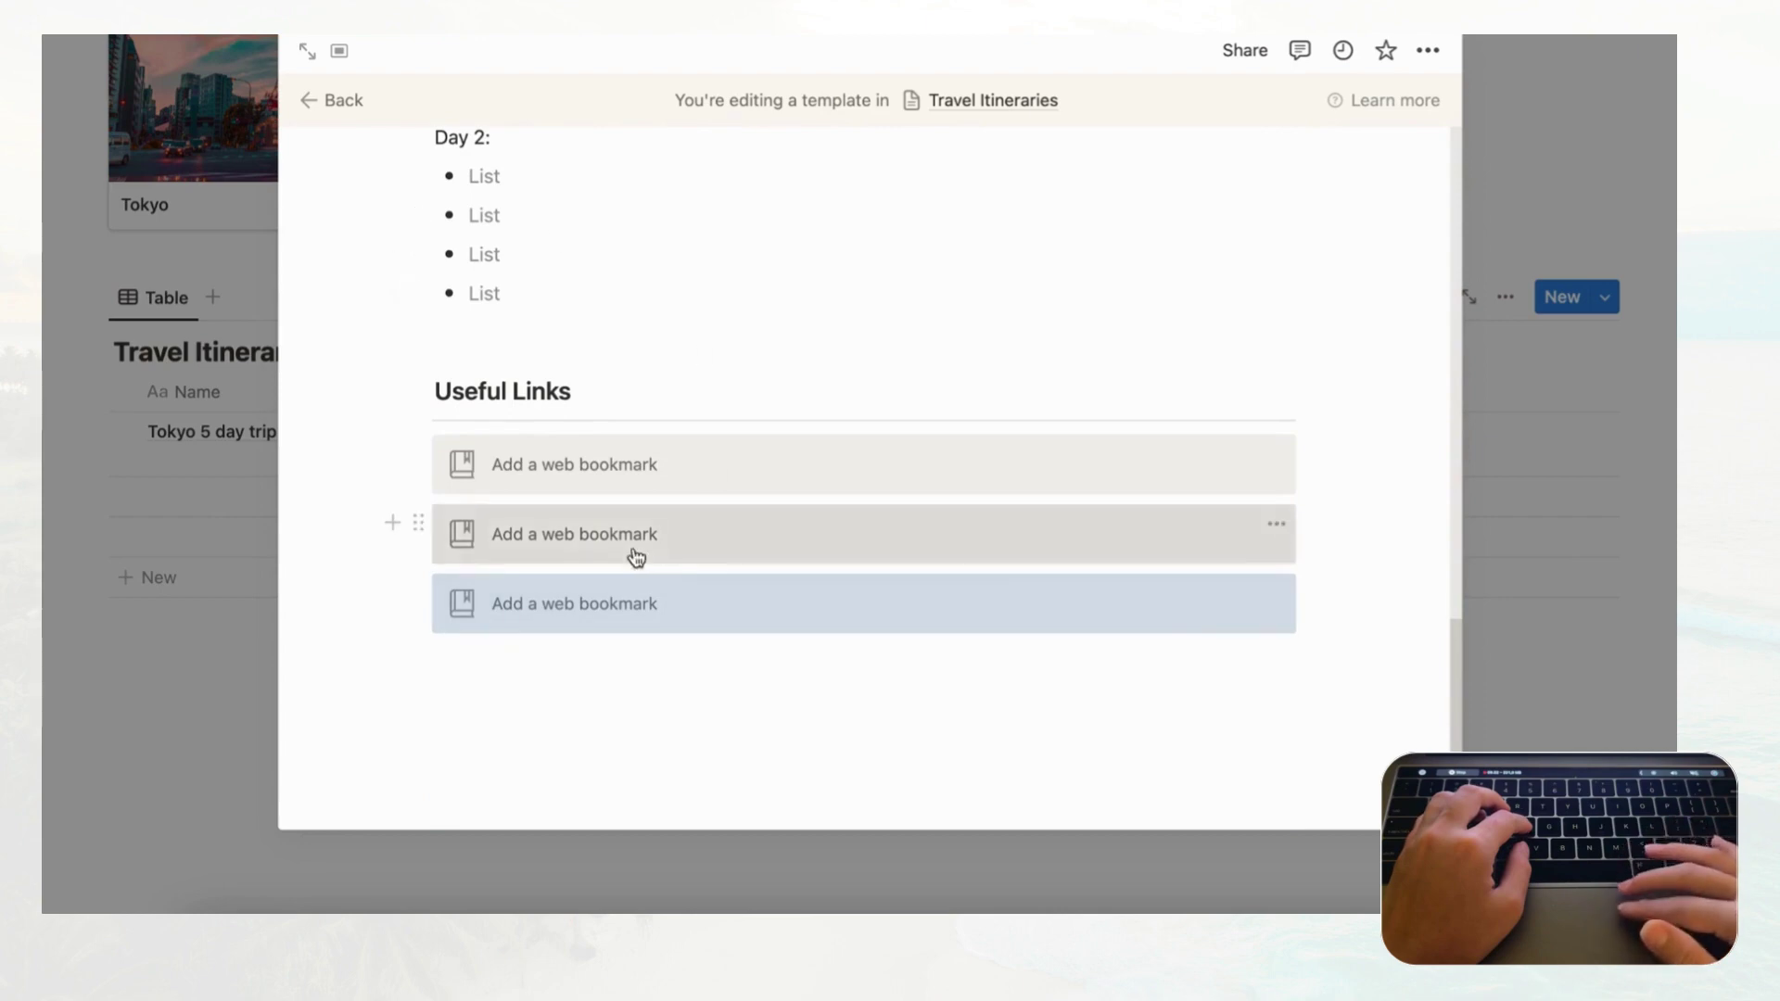
scroll(636, 556, up, 15)
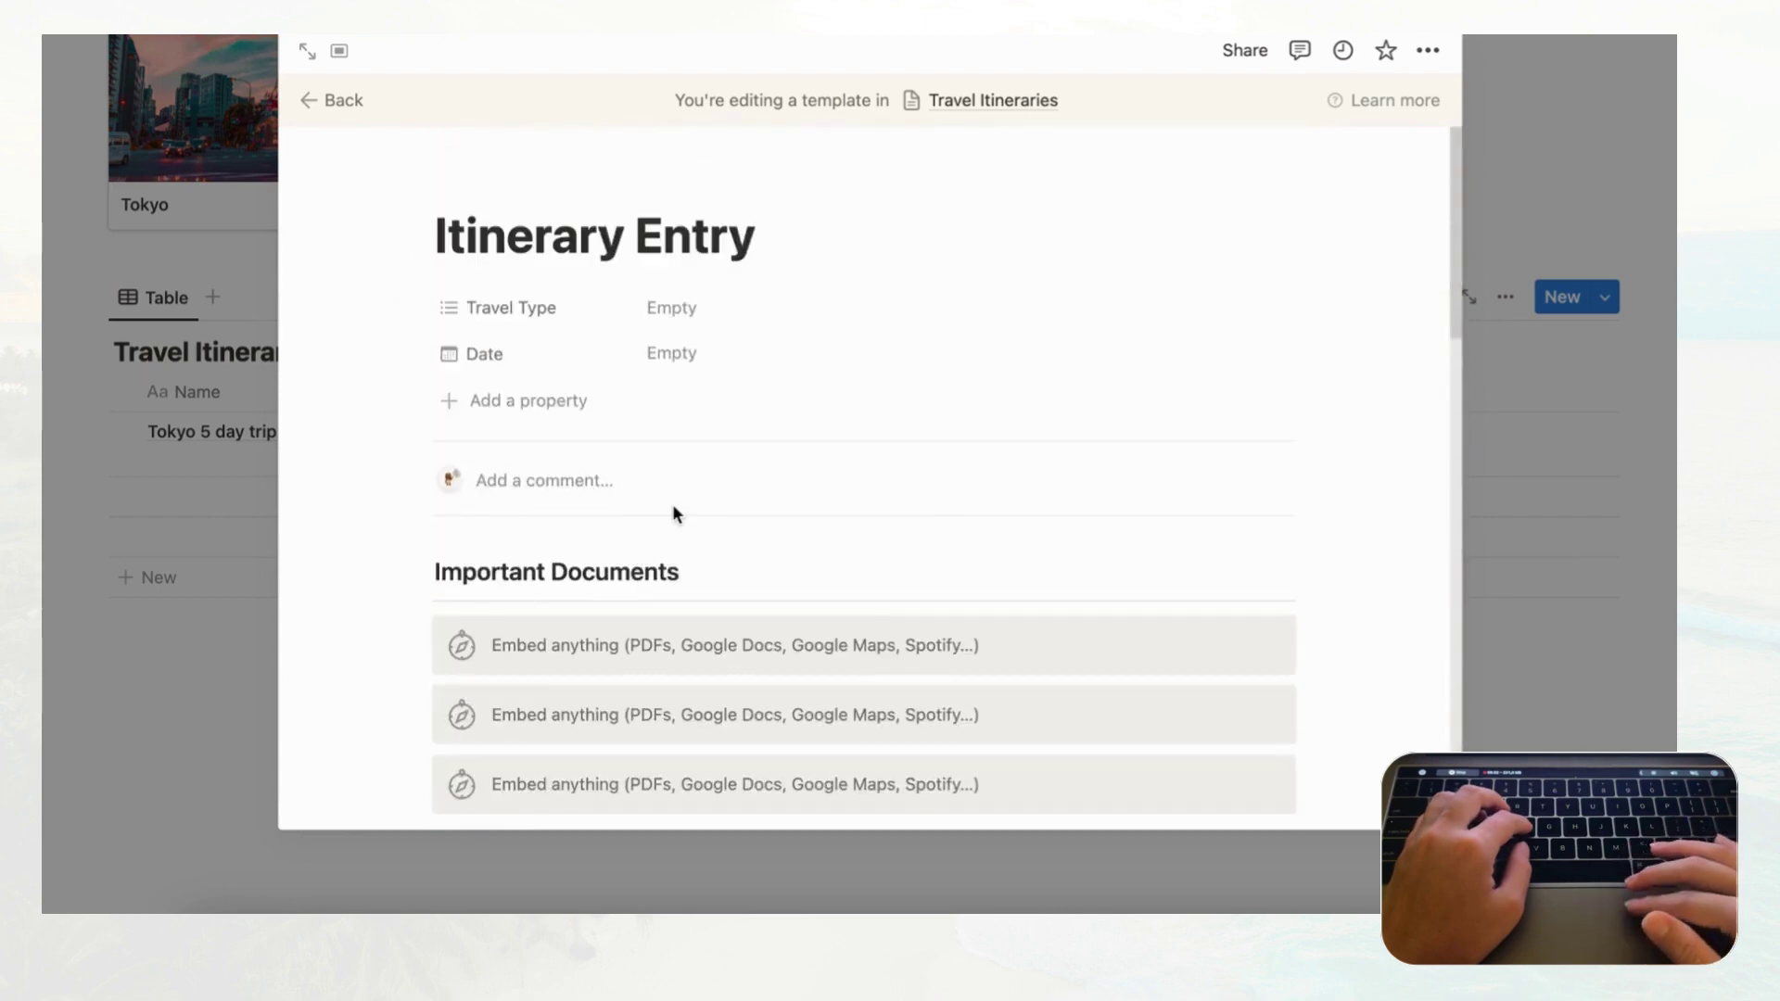
- Apply the Itinerary Entry template to the Tokyo 5 day trip page, then close it
click(349, 102)
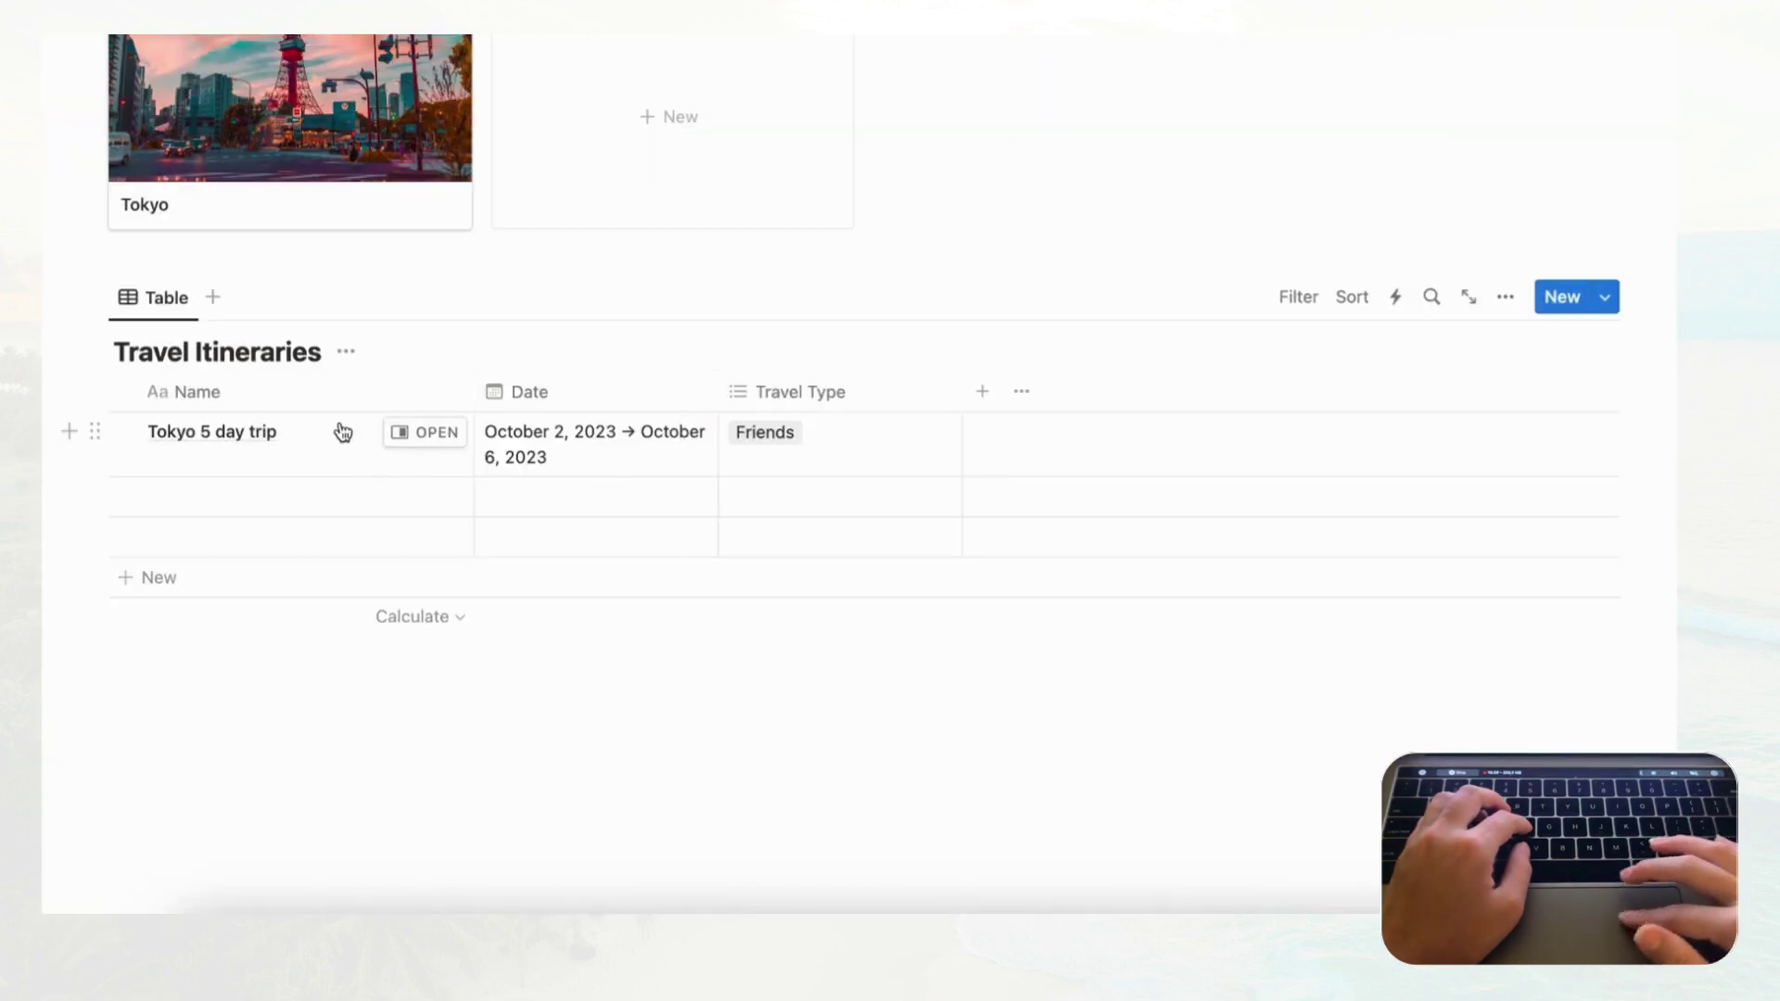
click(449, 449)
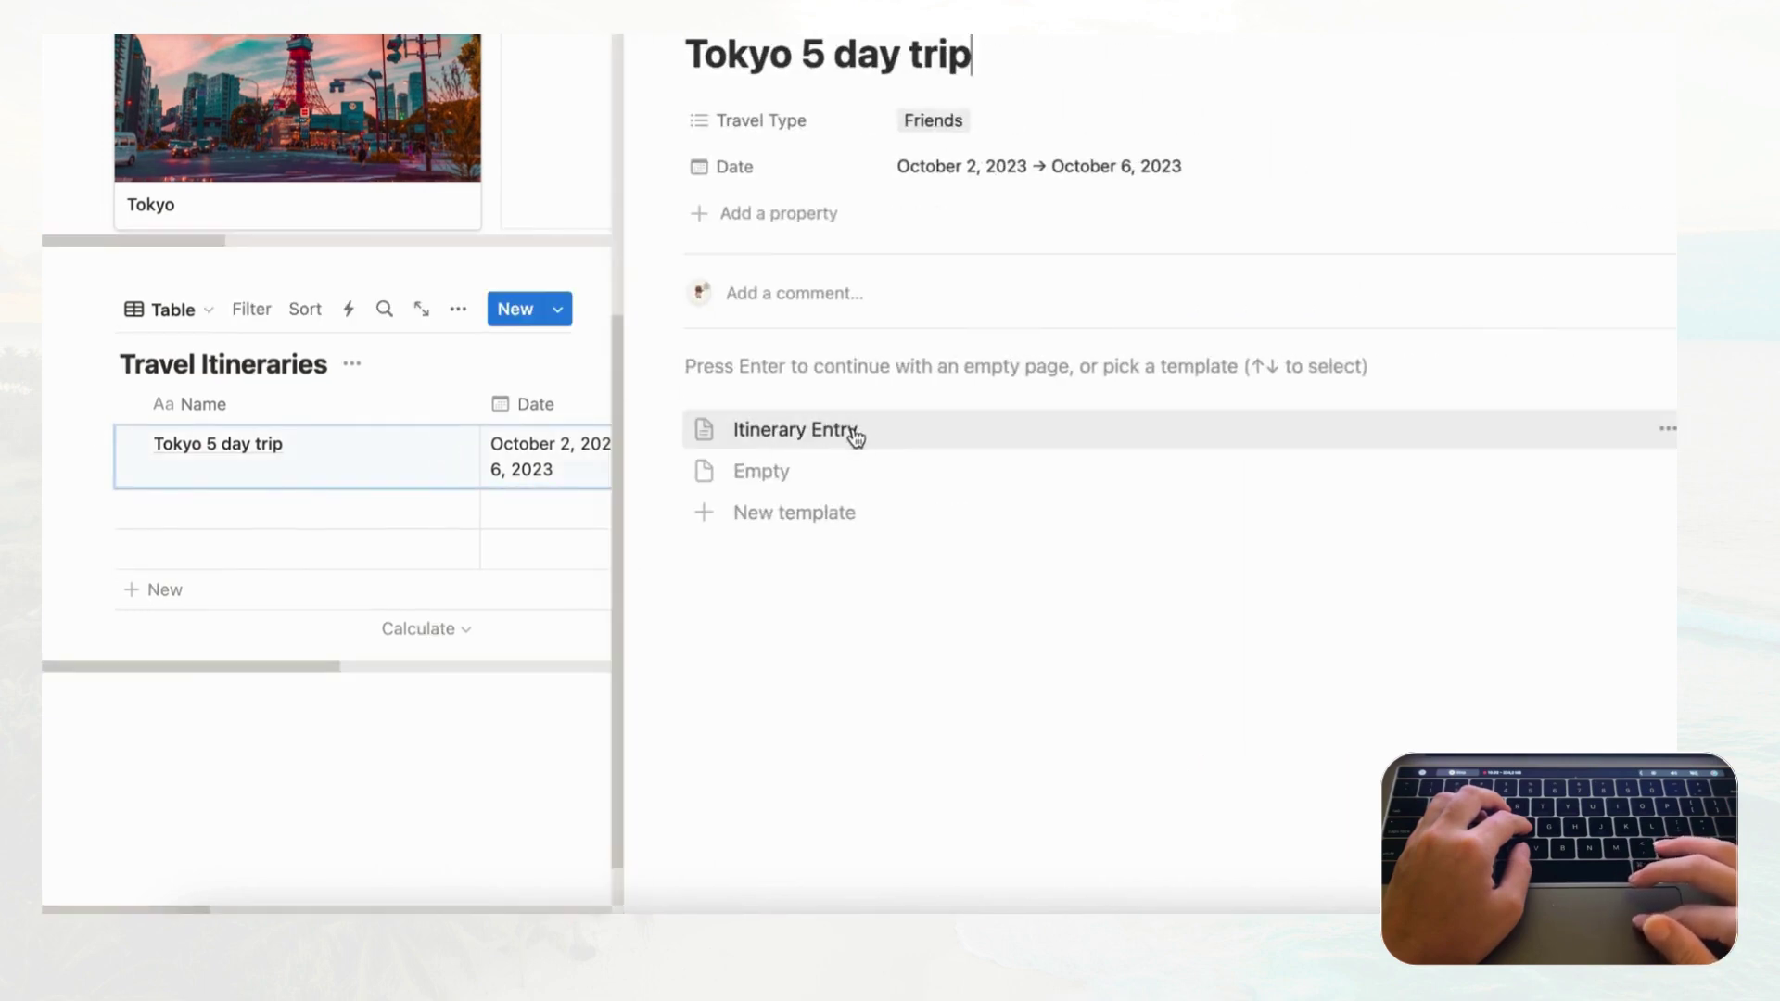
click(855, 436)
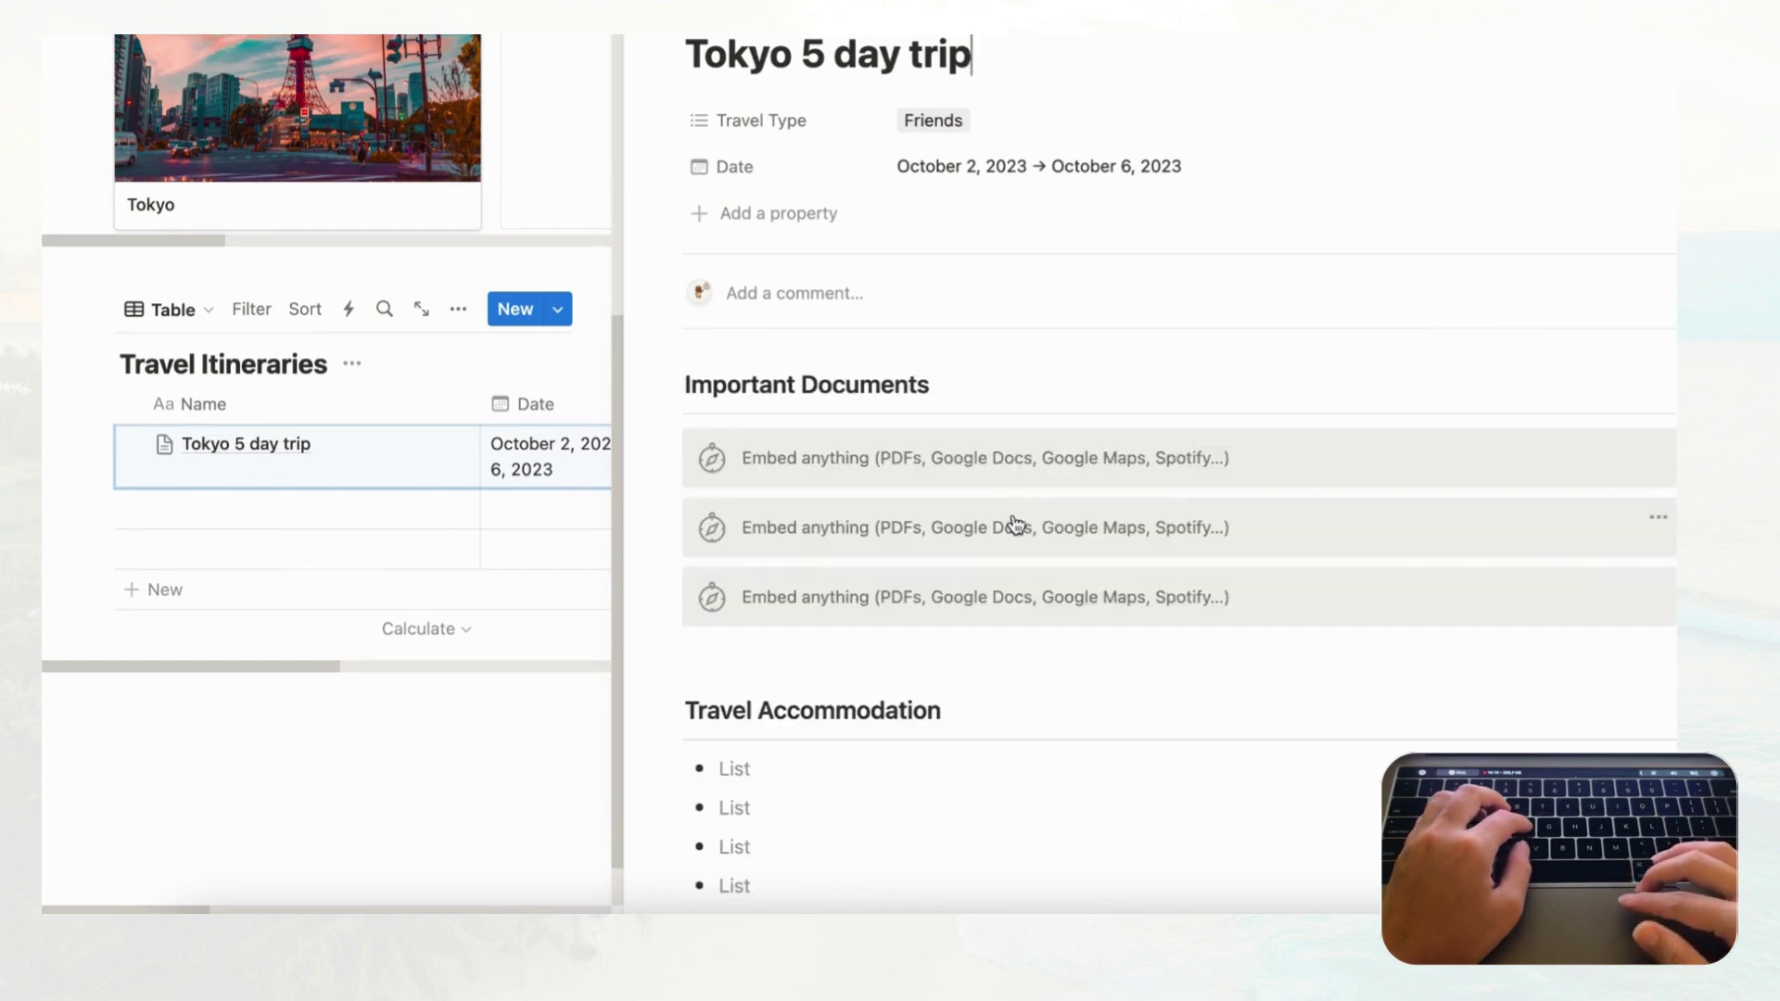
scroll(1017, 525, down, 10)
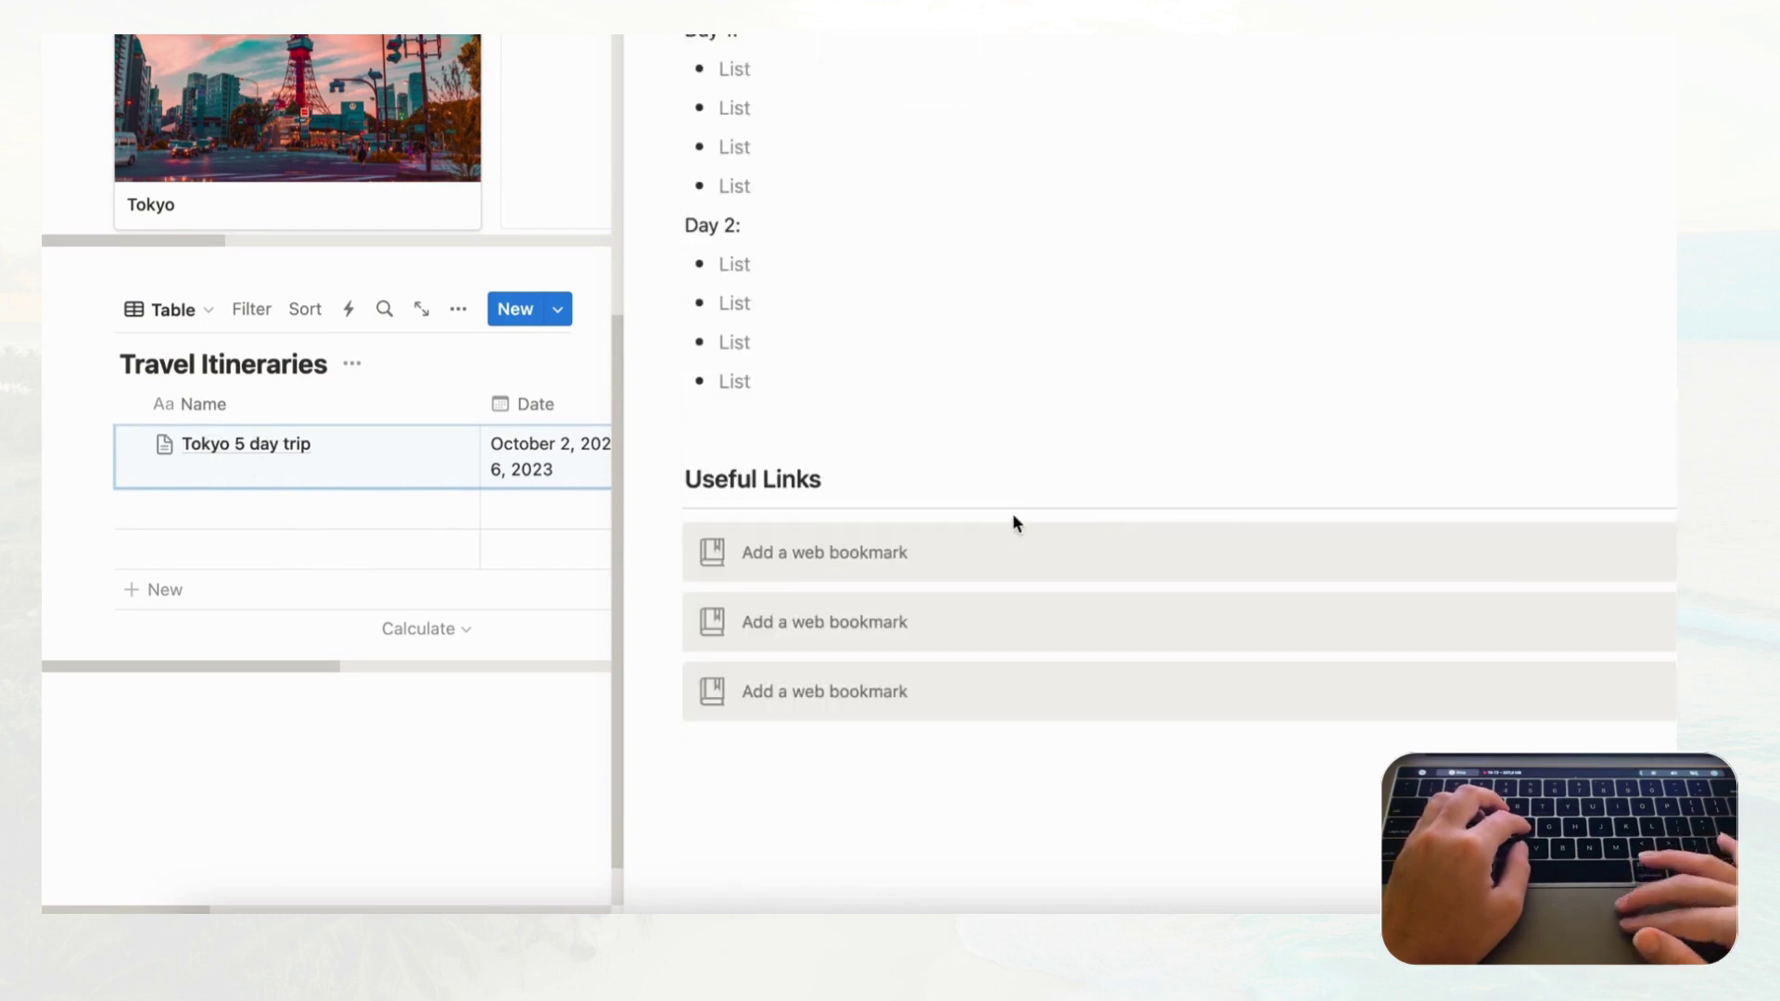
scroll(1013, 514, up, 8)
scroll(939, 491, up, 5)
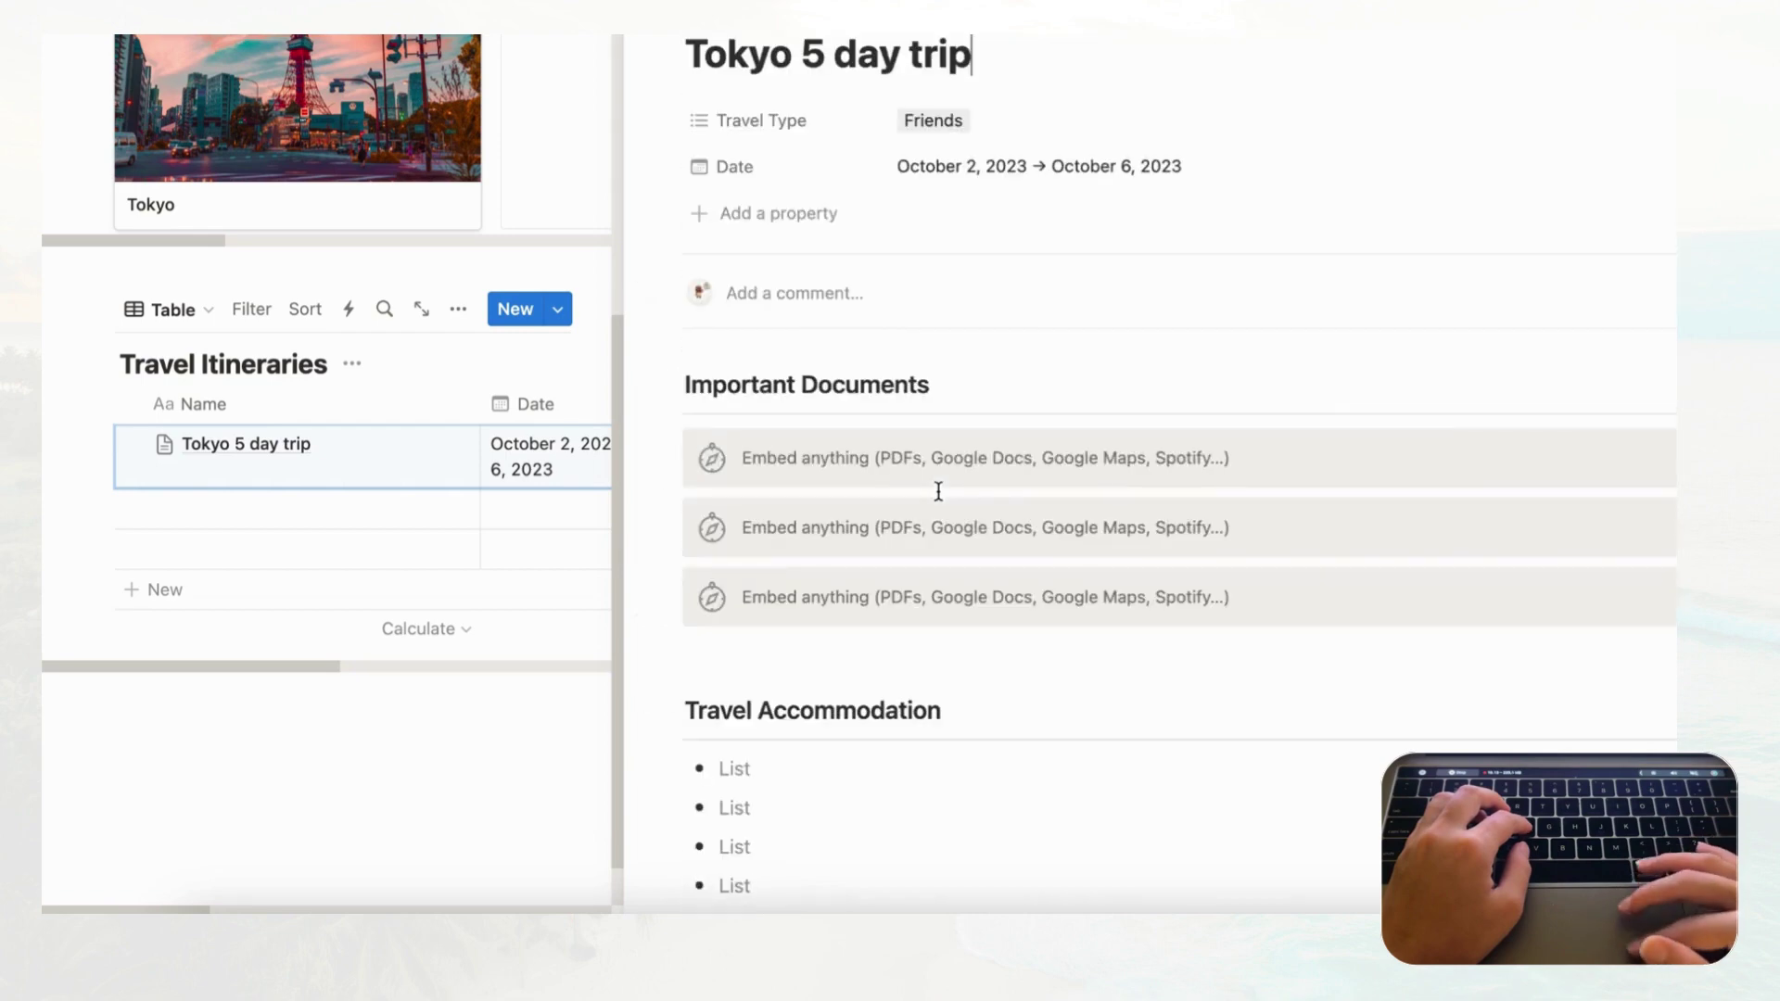
key(Escape)
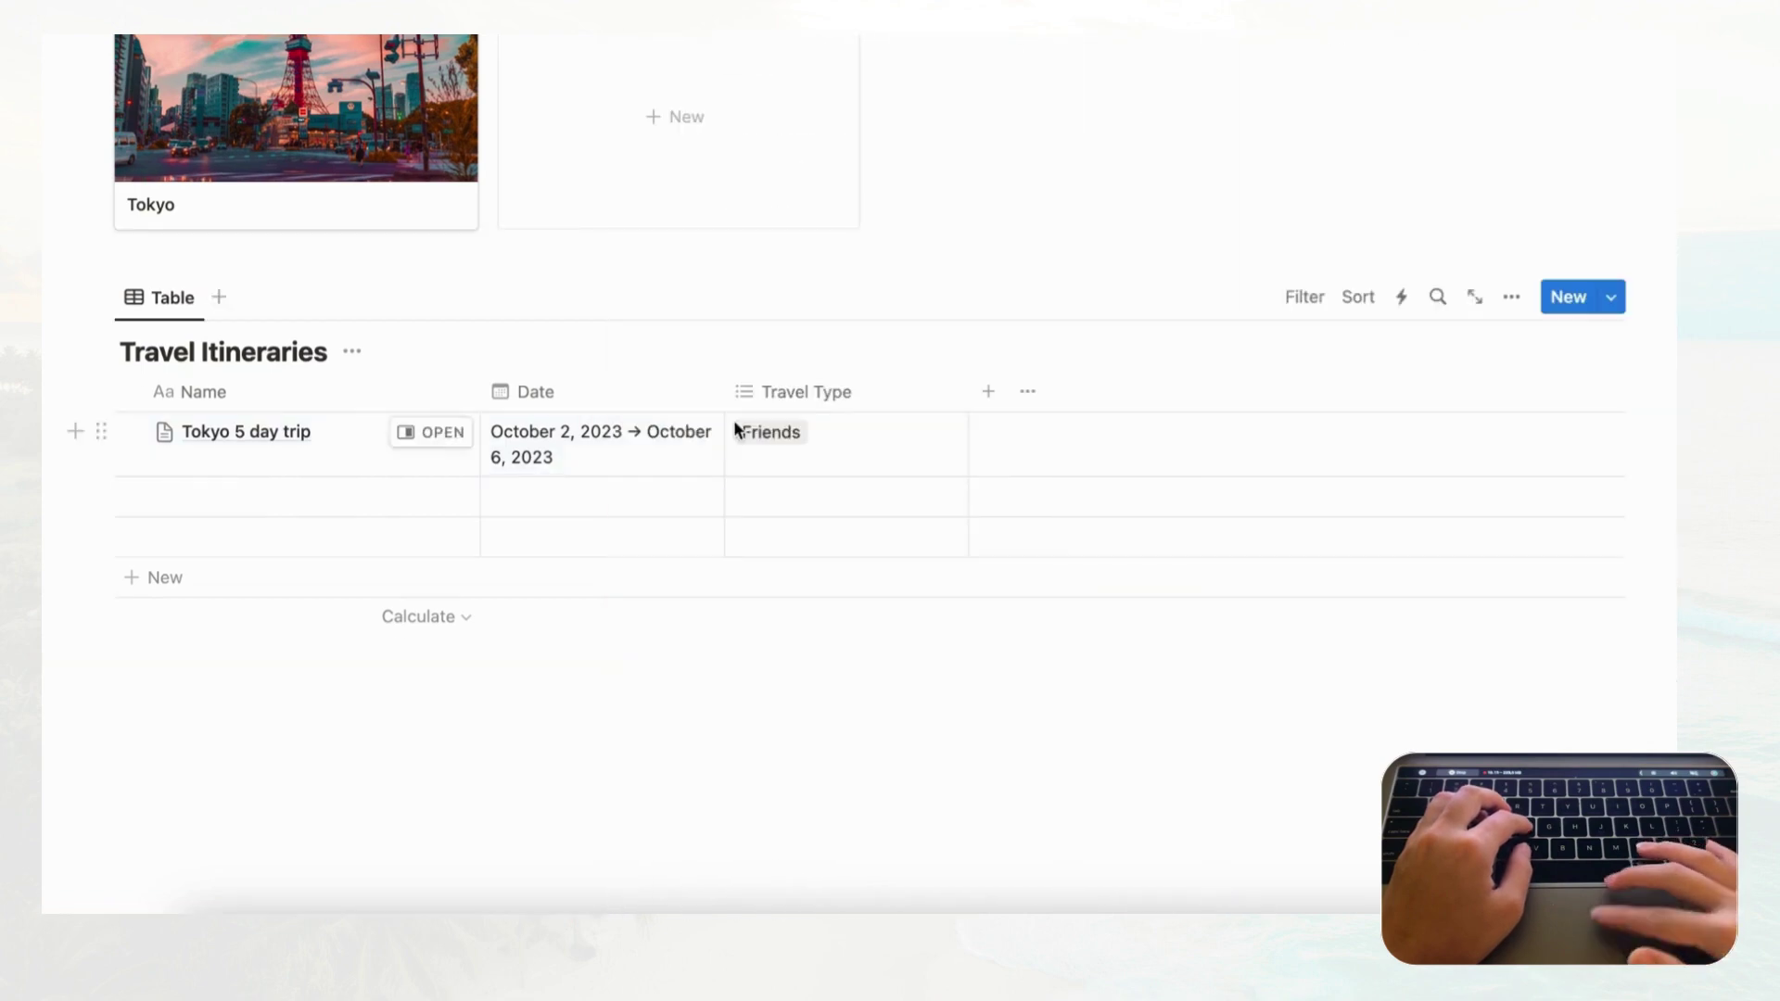
- Set Itinerary Entry as the default template for all Travel Itineraries views
click(1609, 306)
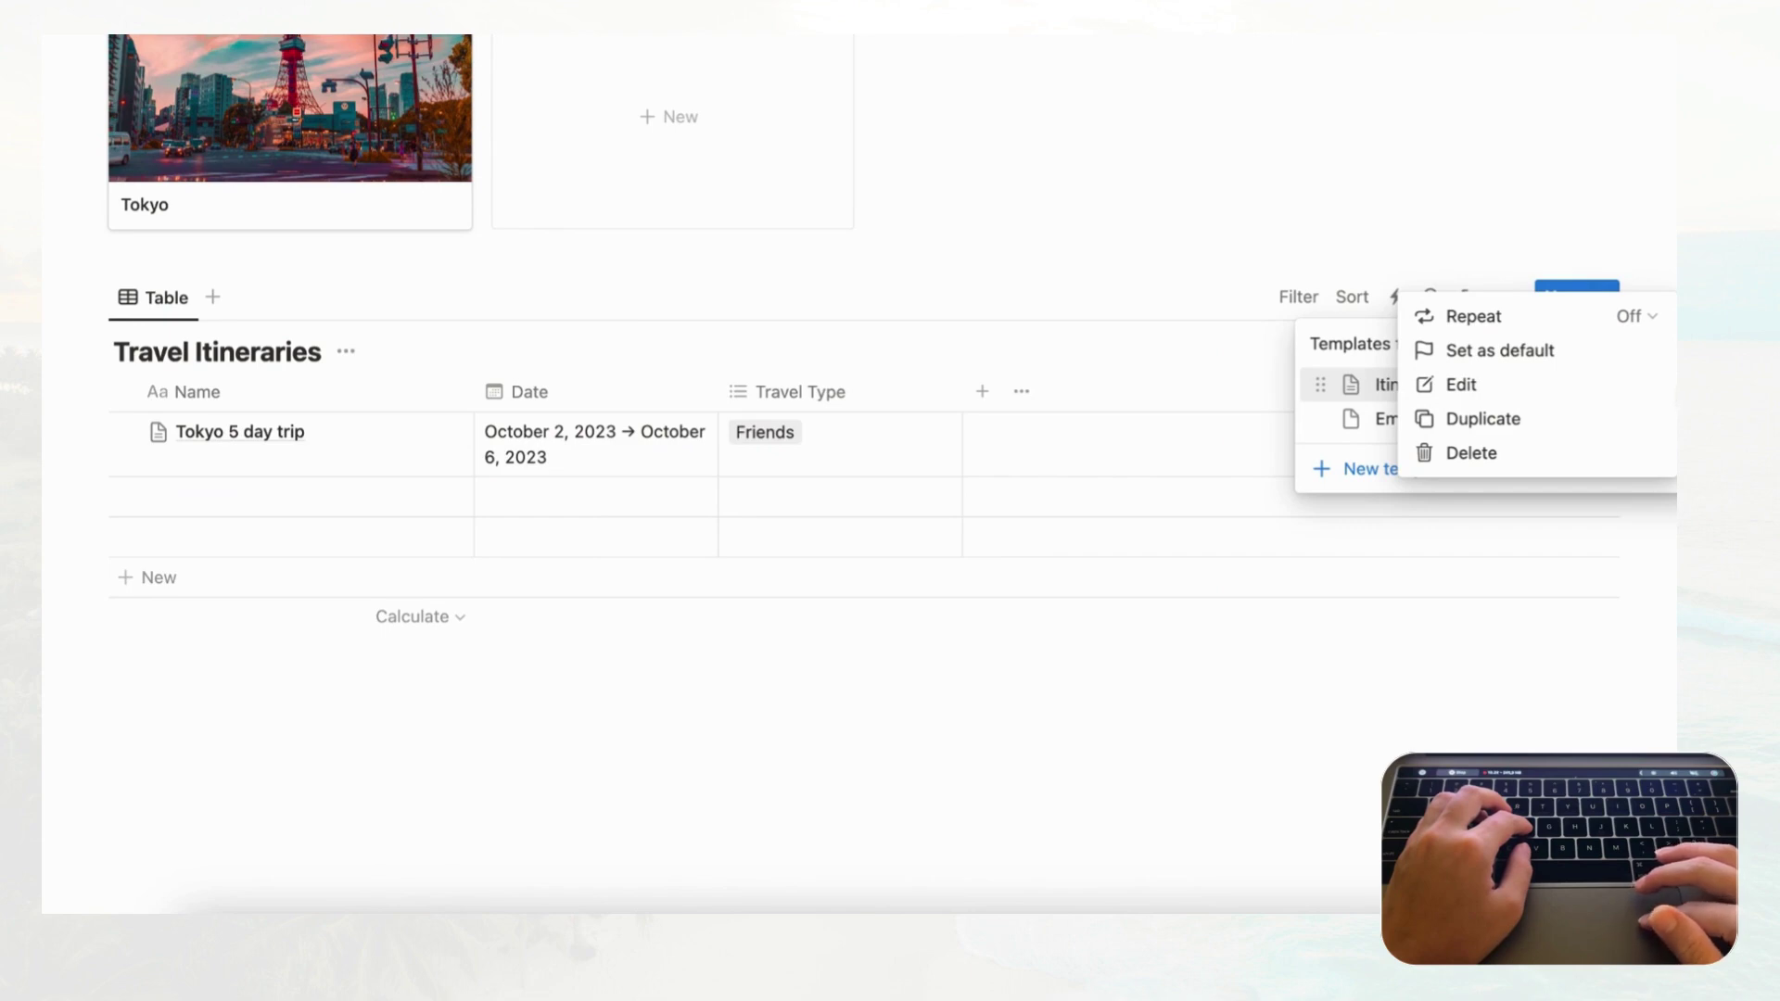
click(1583, 360)
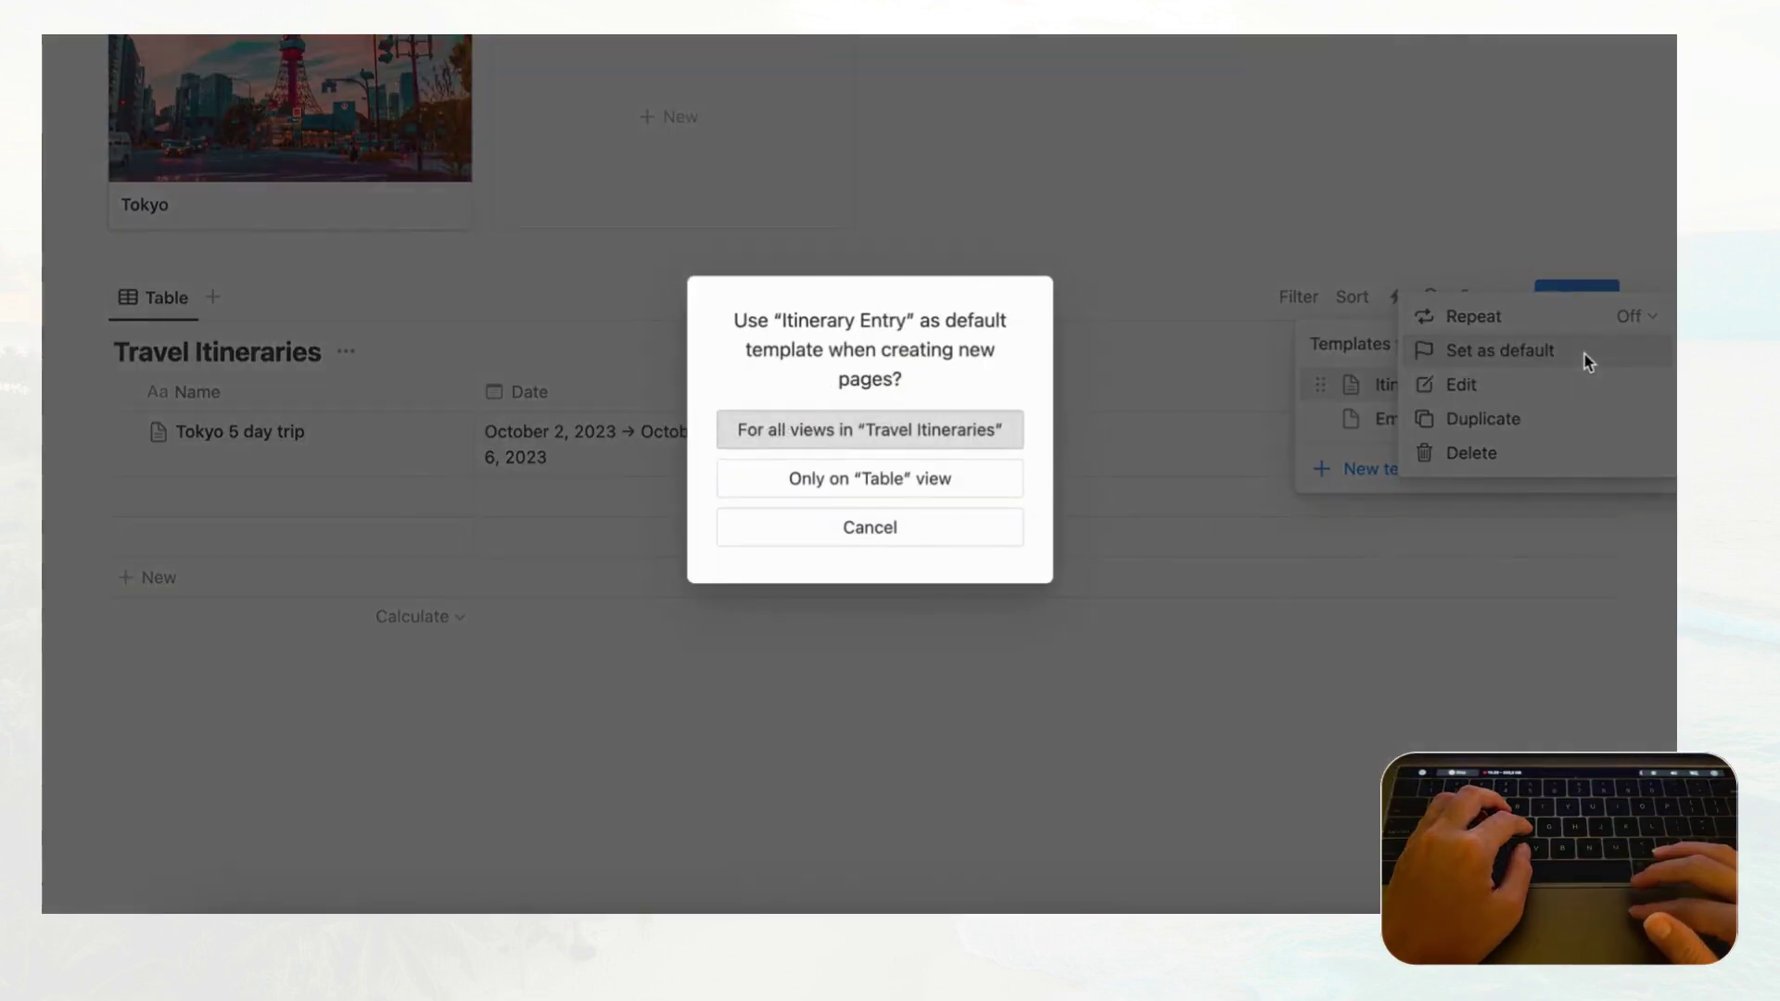
click(970, 429)
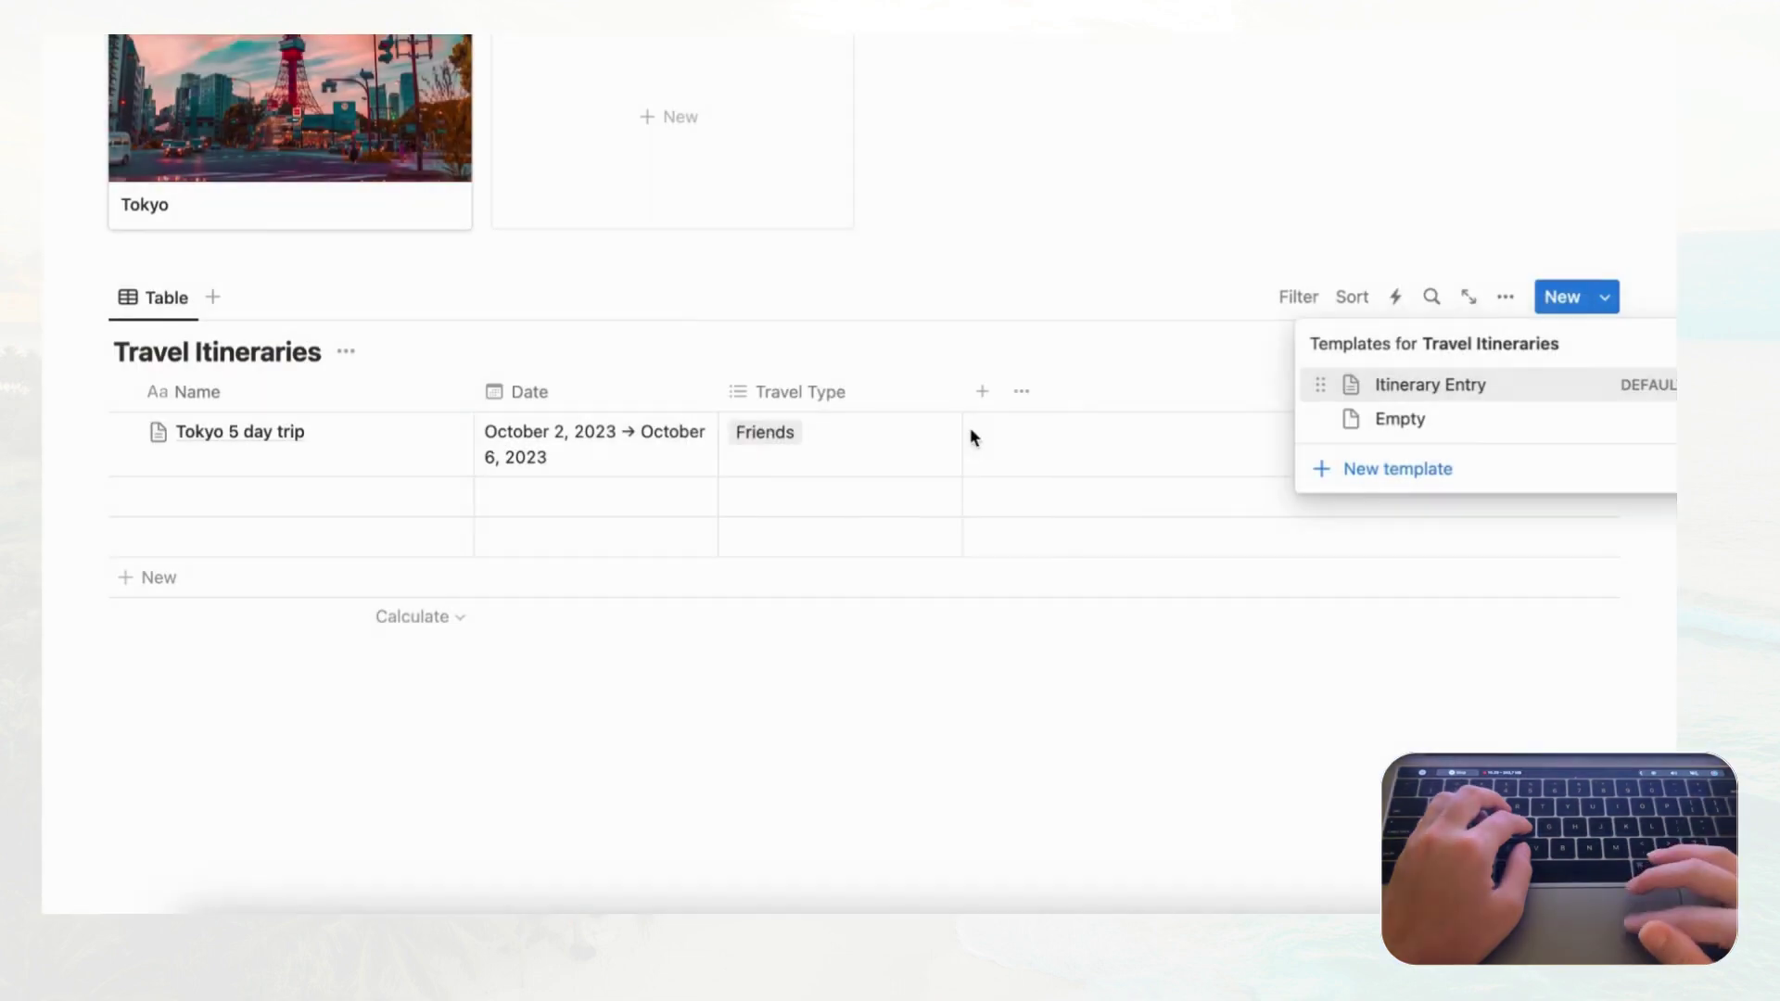
- Delete the two empty rows so only Tokyo 5 day trip remains
click(1088, 262)
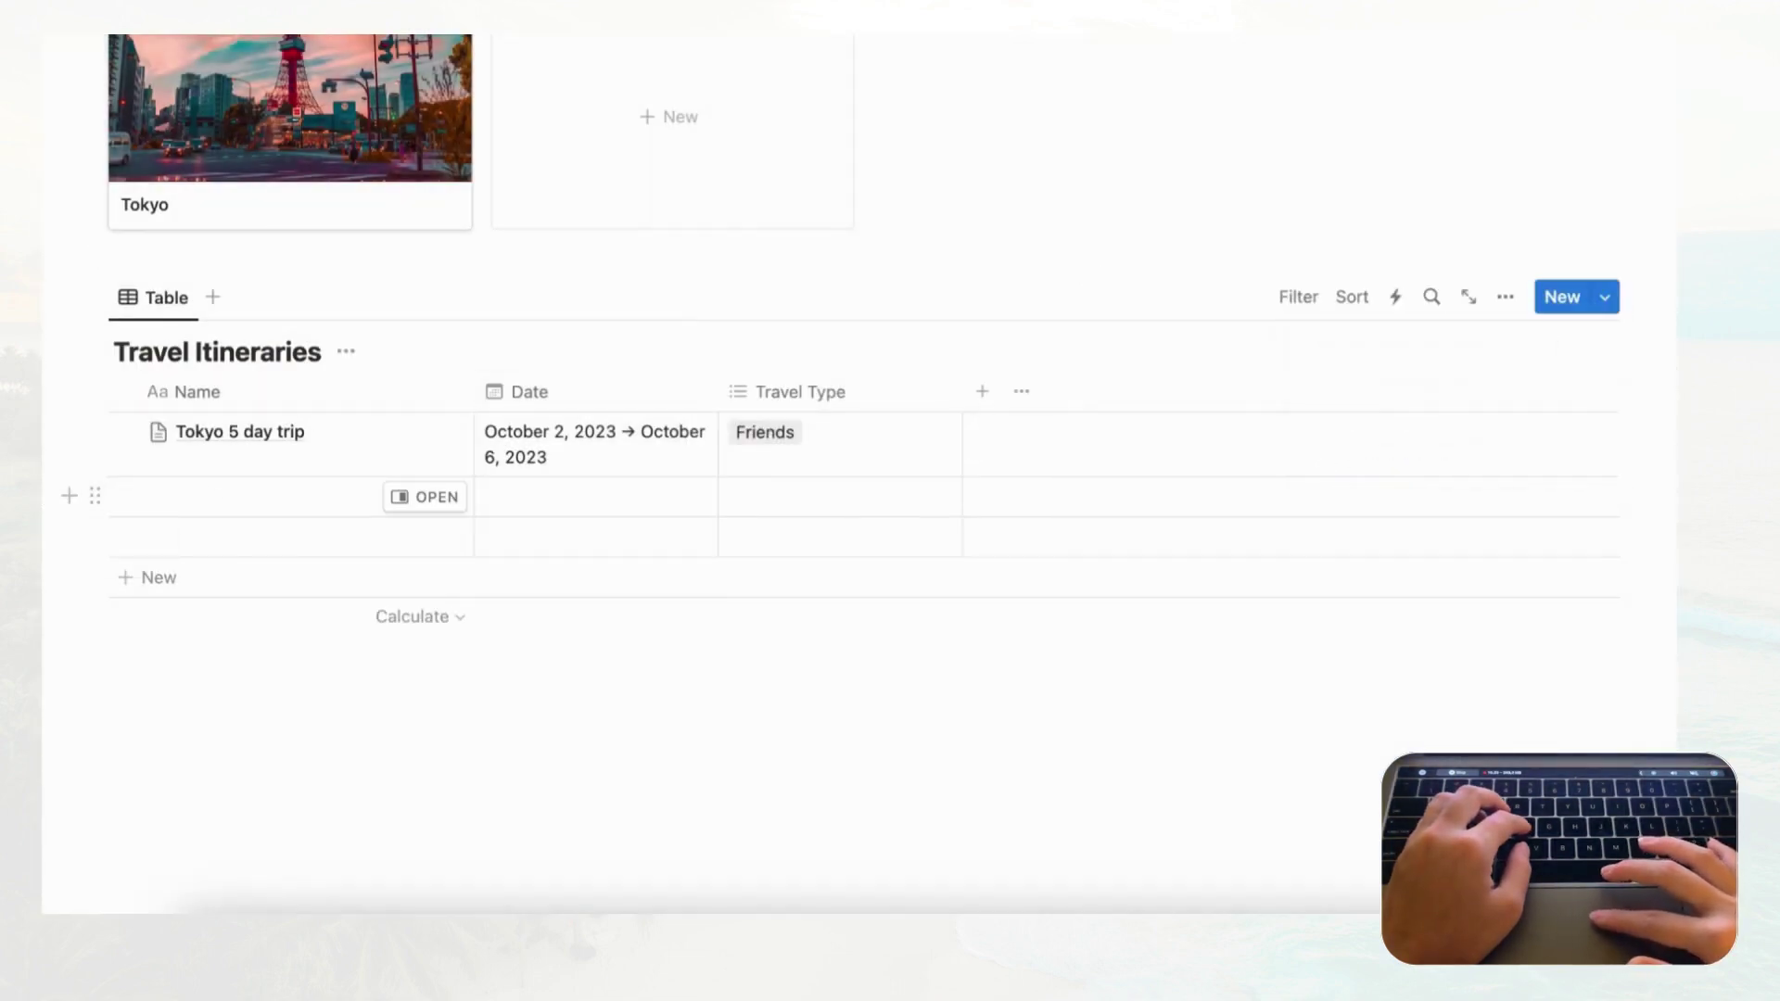
drag(52, 501, 170, 553)
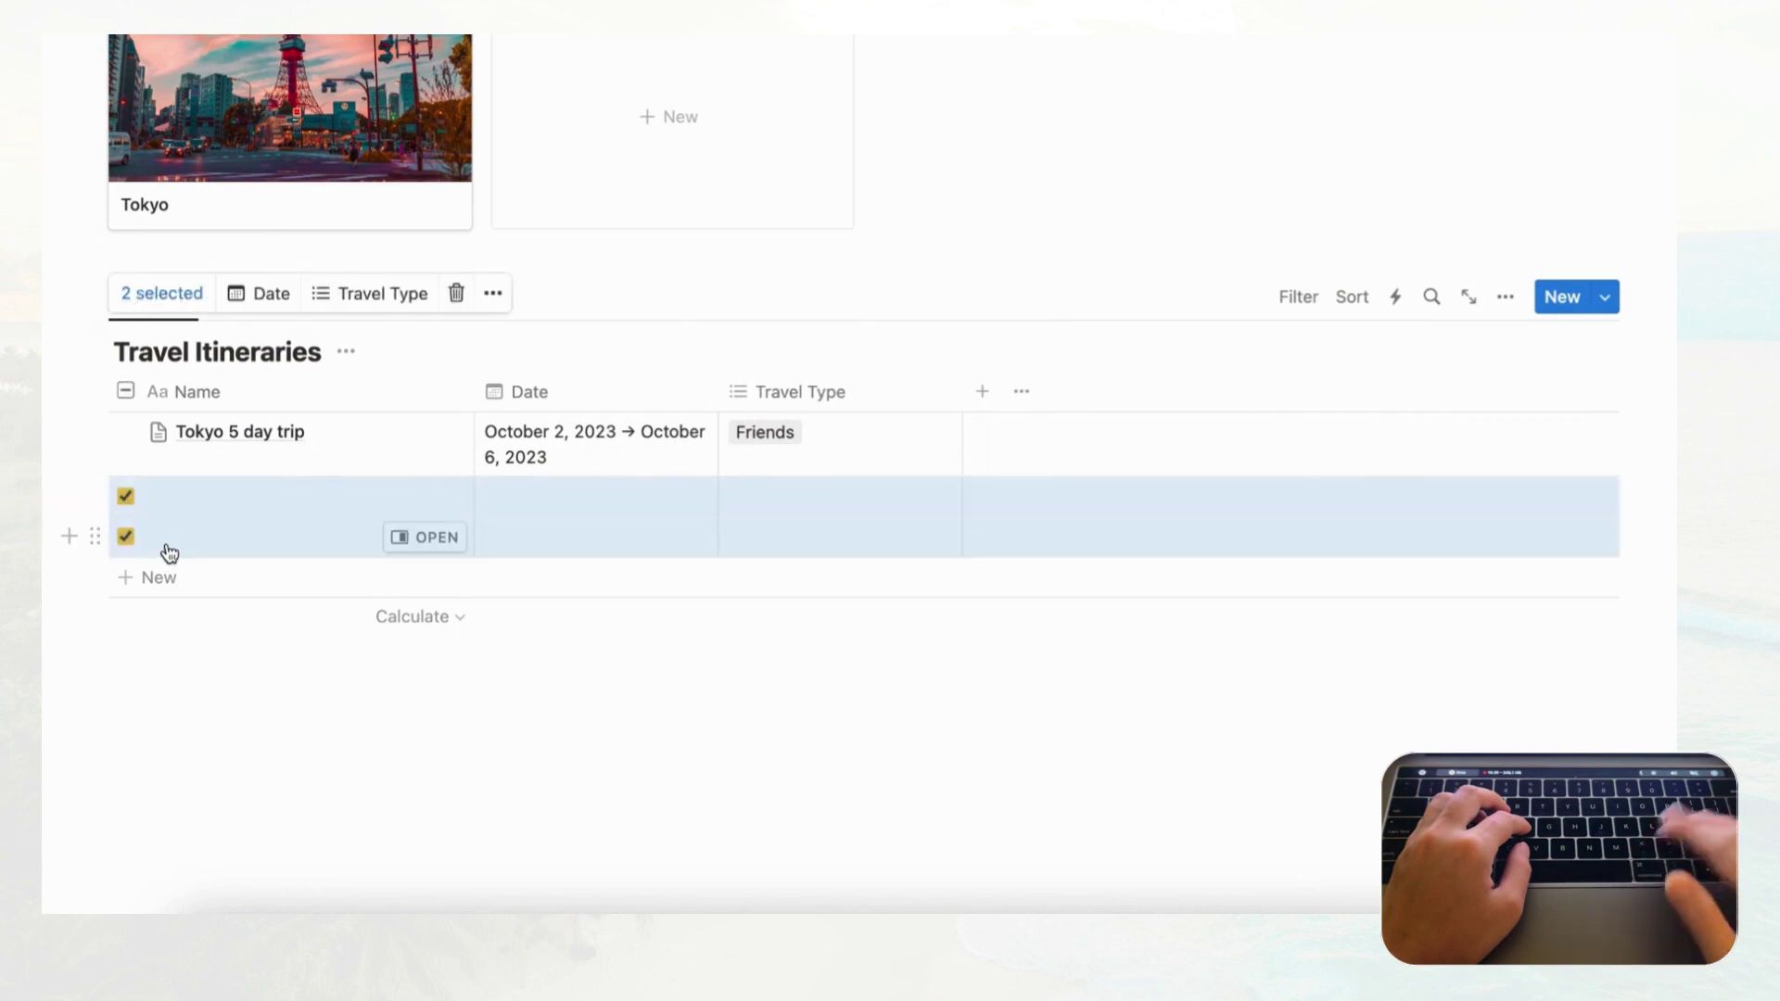
key(BackSpace)
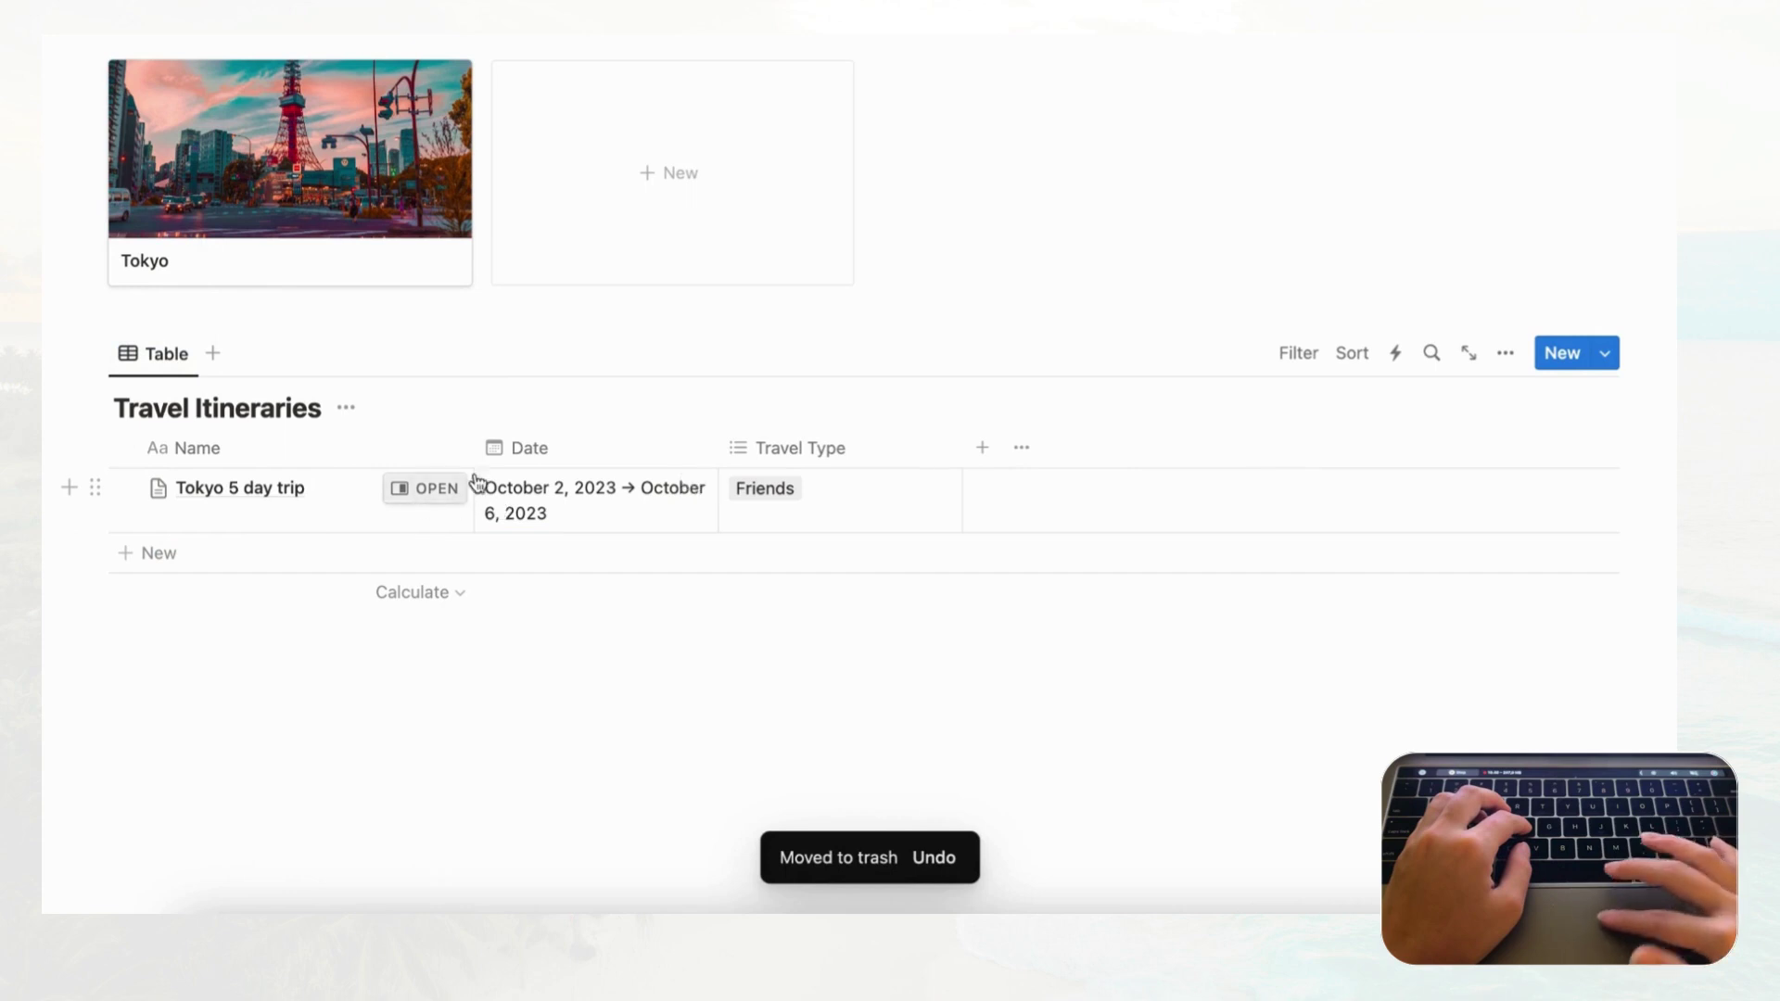
scroll(648, 504, up, 1)
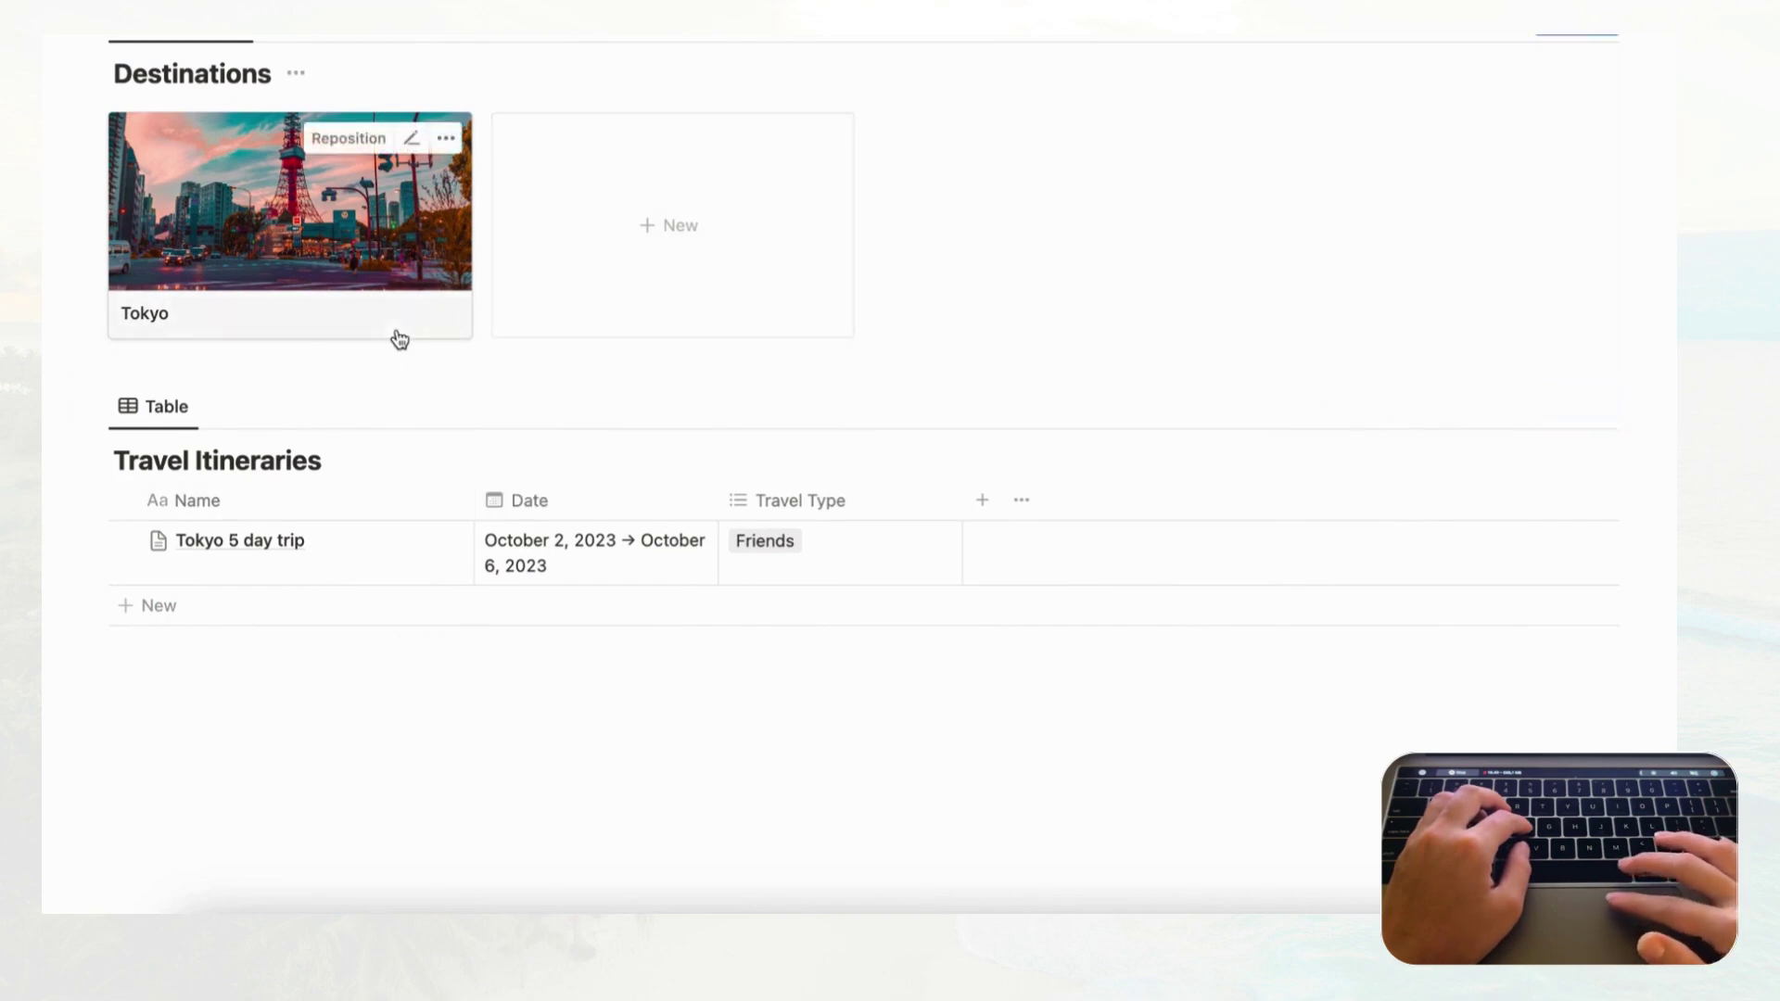
- Add a Destinations relation property to Travel Itineraries, shown on Destinations too
click(988, 509)
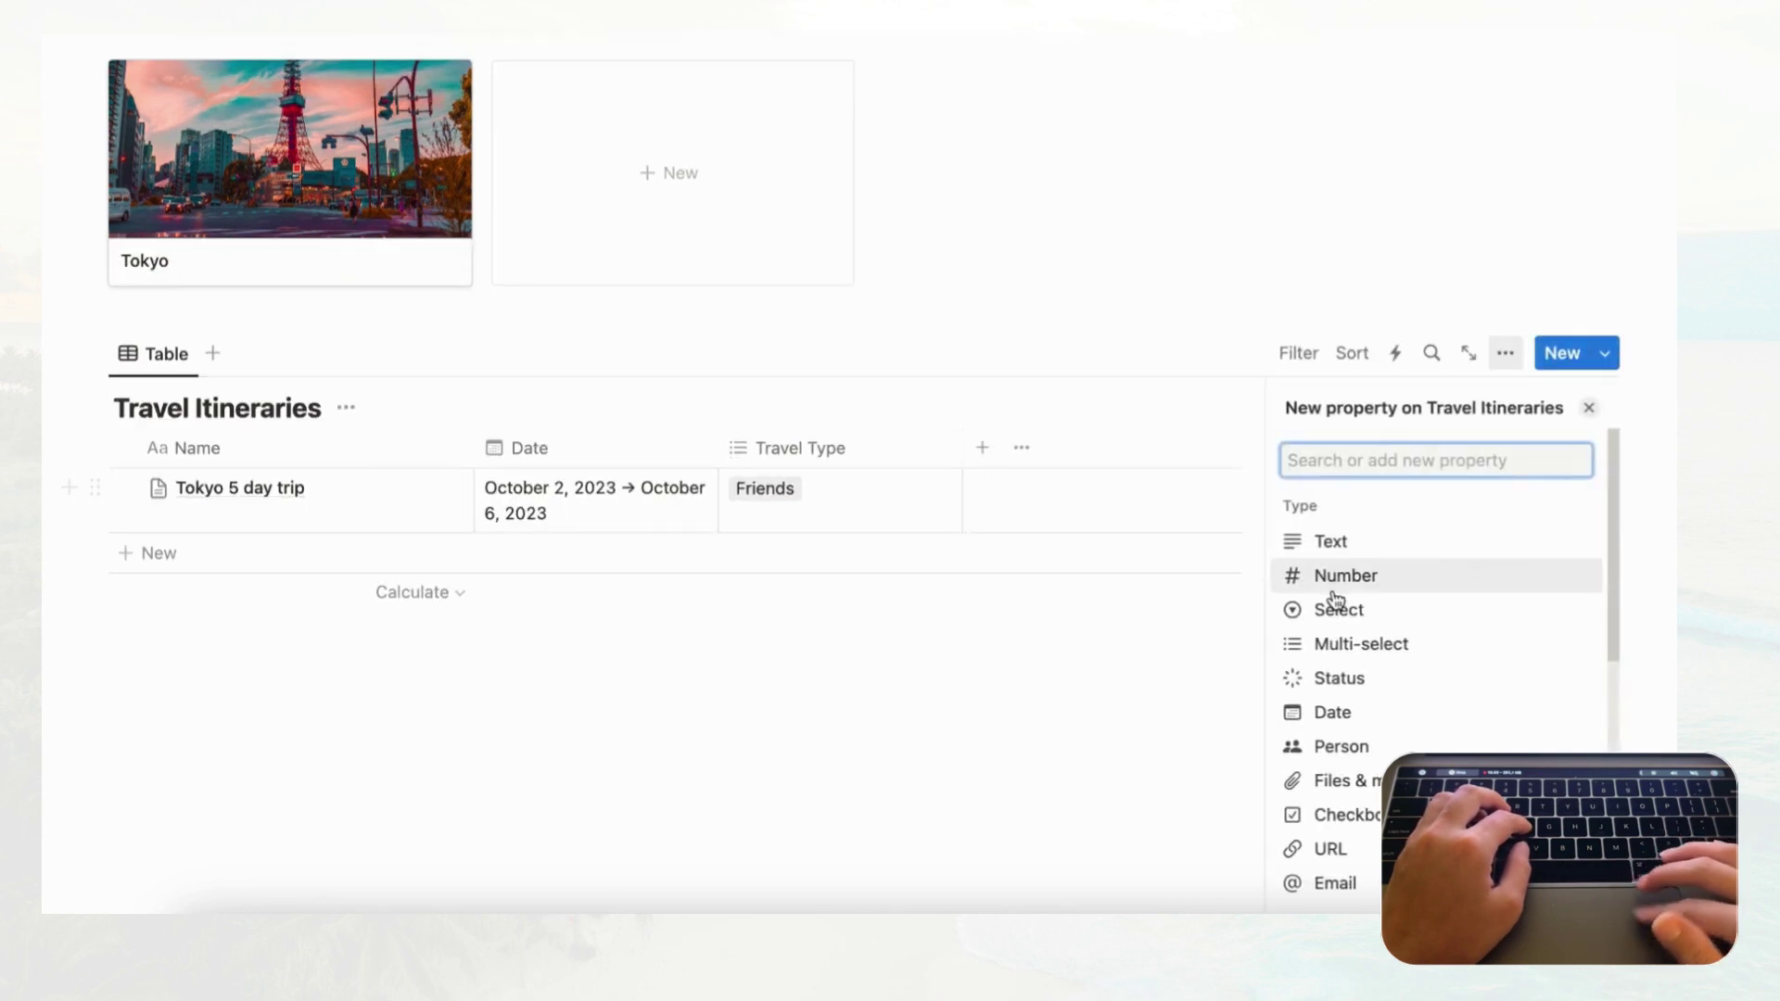
scroll(1336, 598, down, 5)
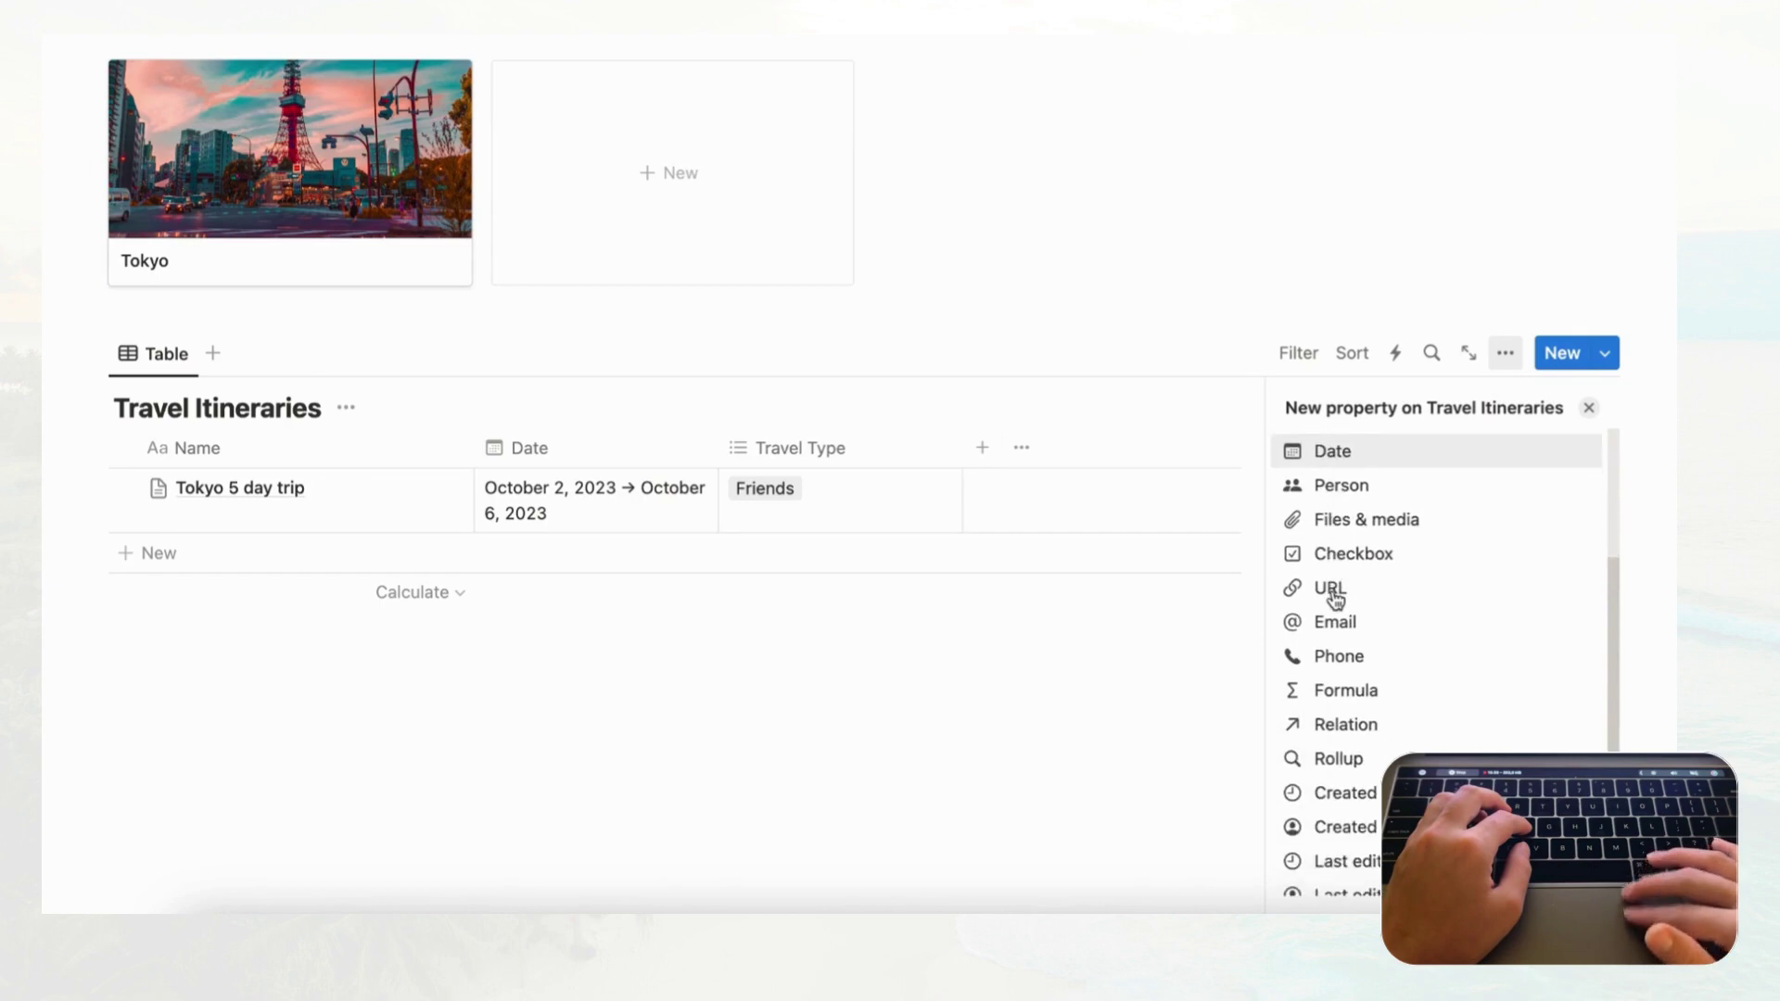
click(1333, 726)
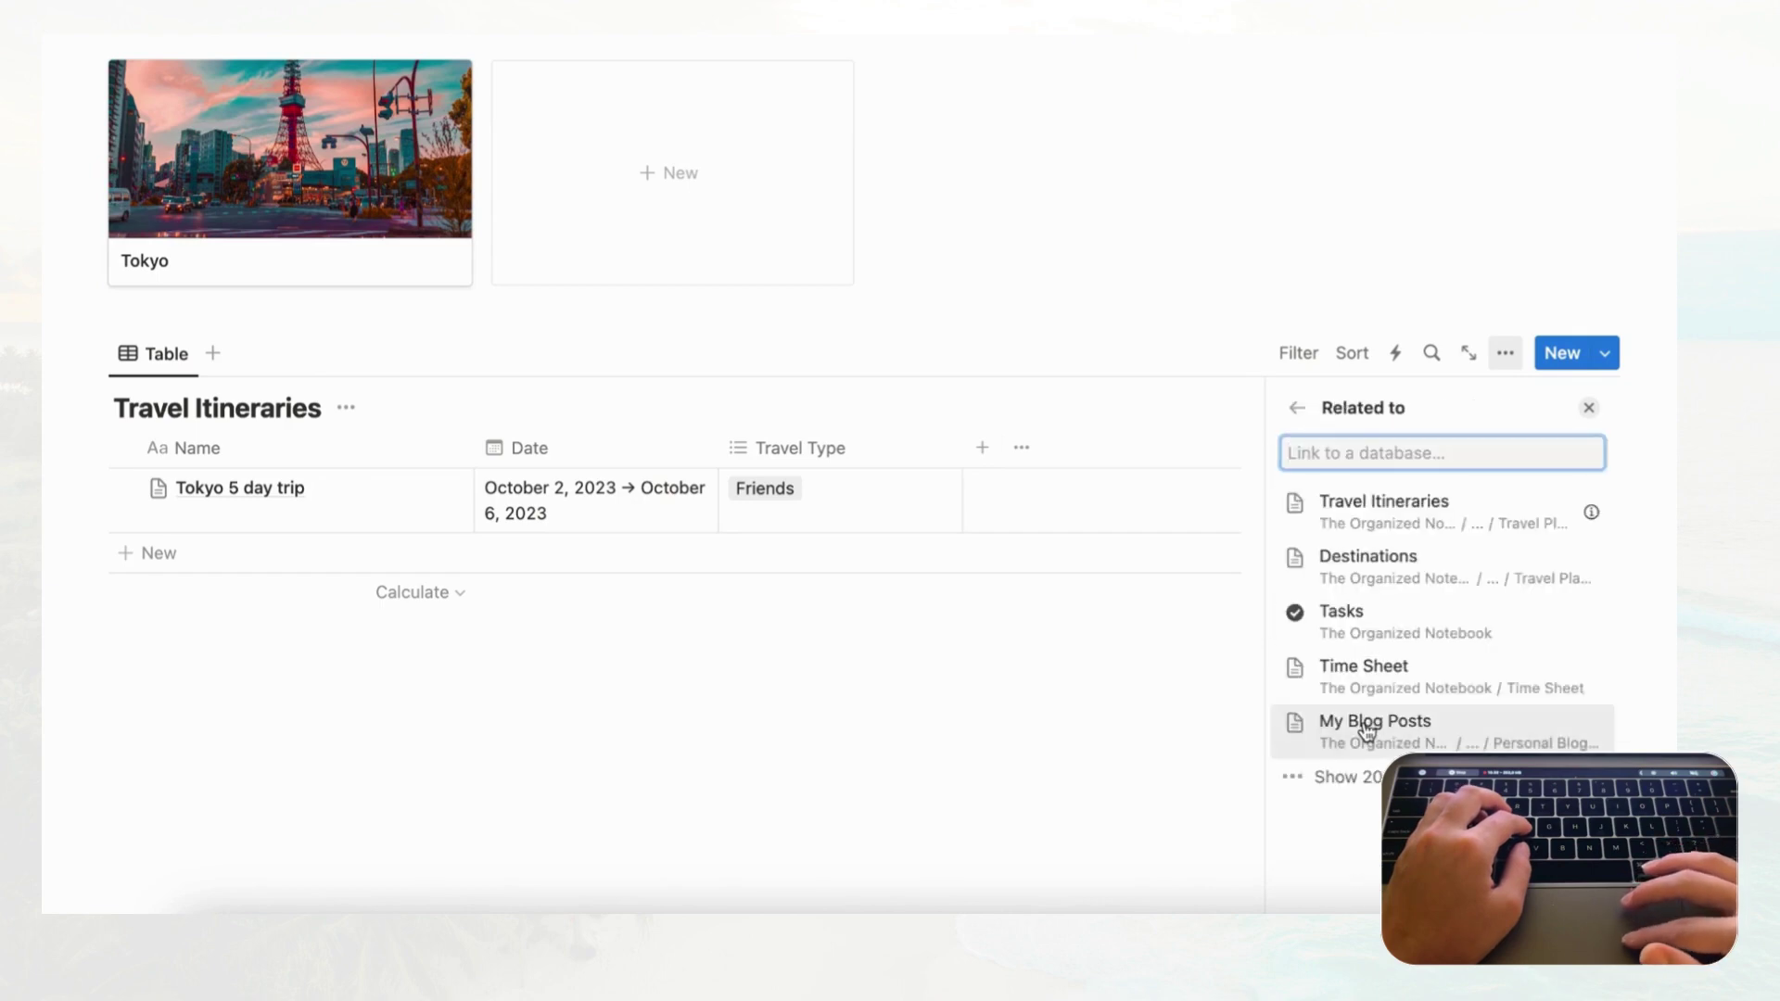
click(1425, 570)
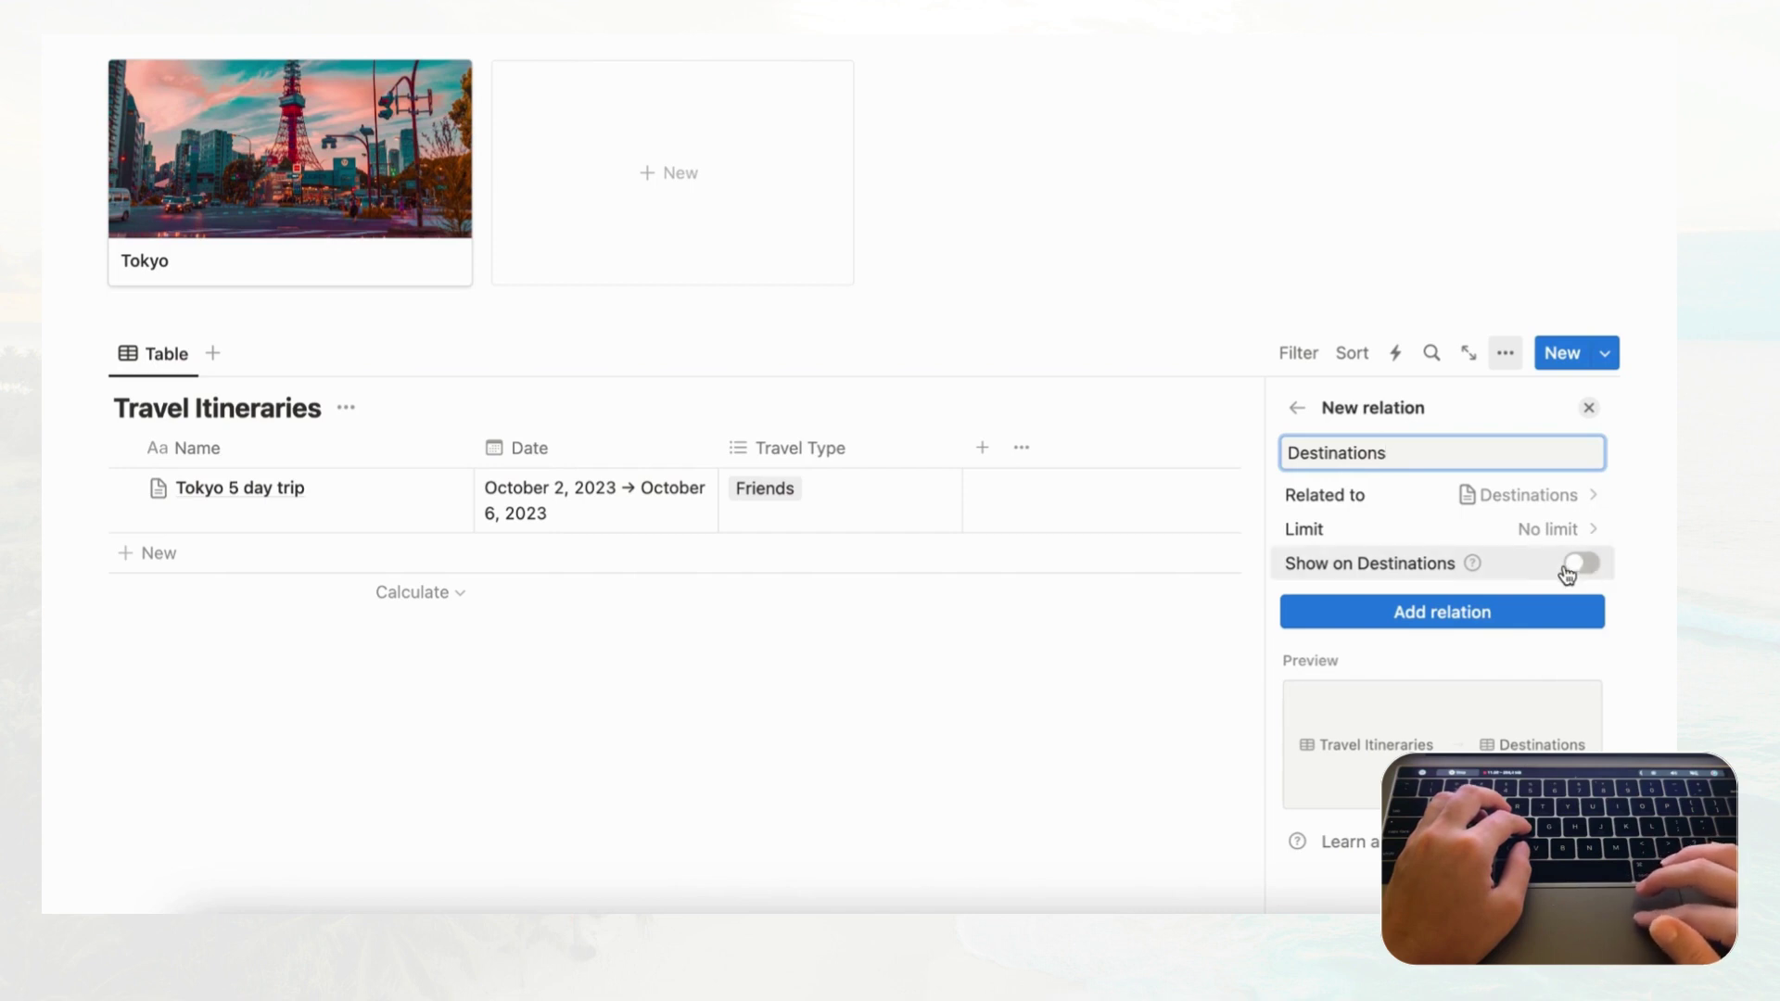
click(1582, 565)
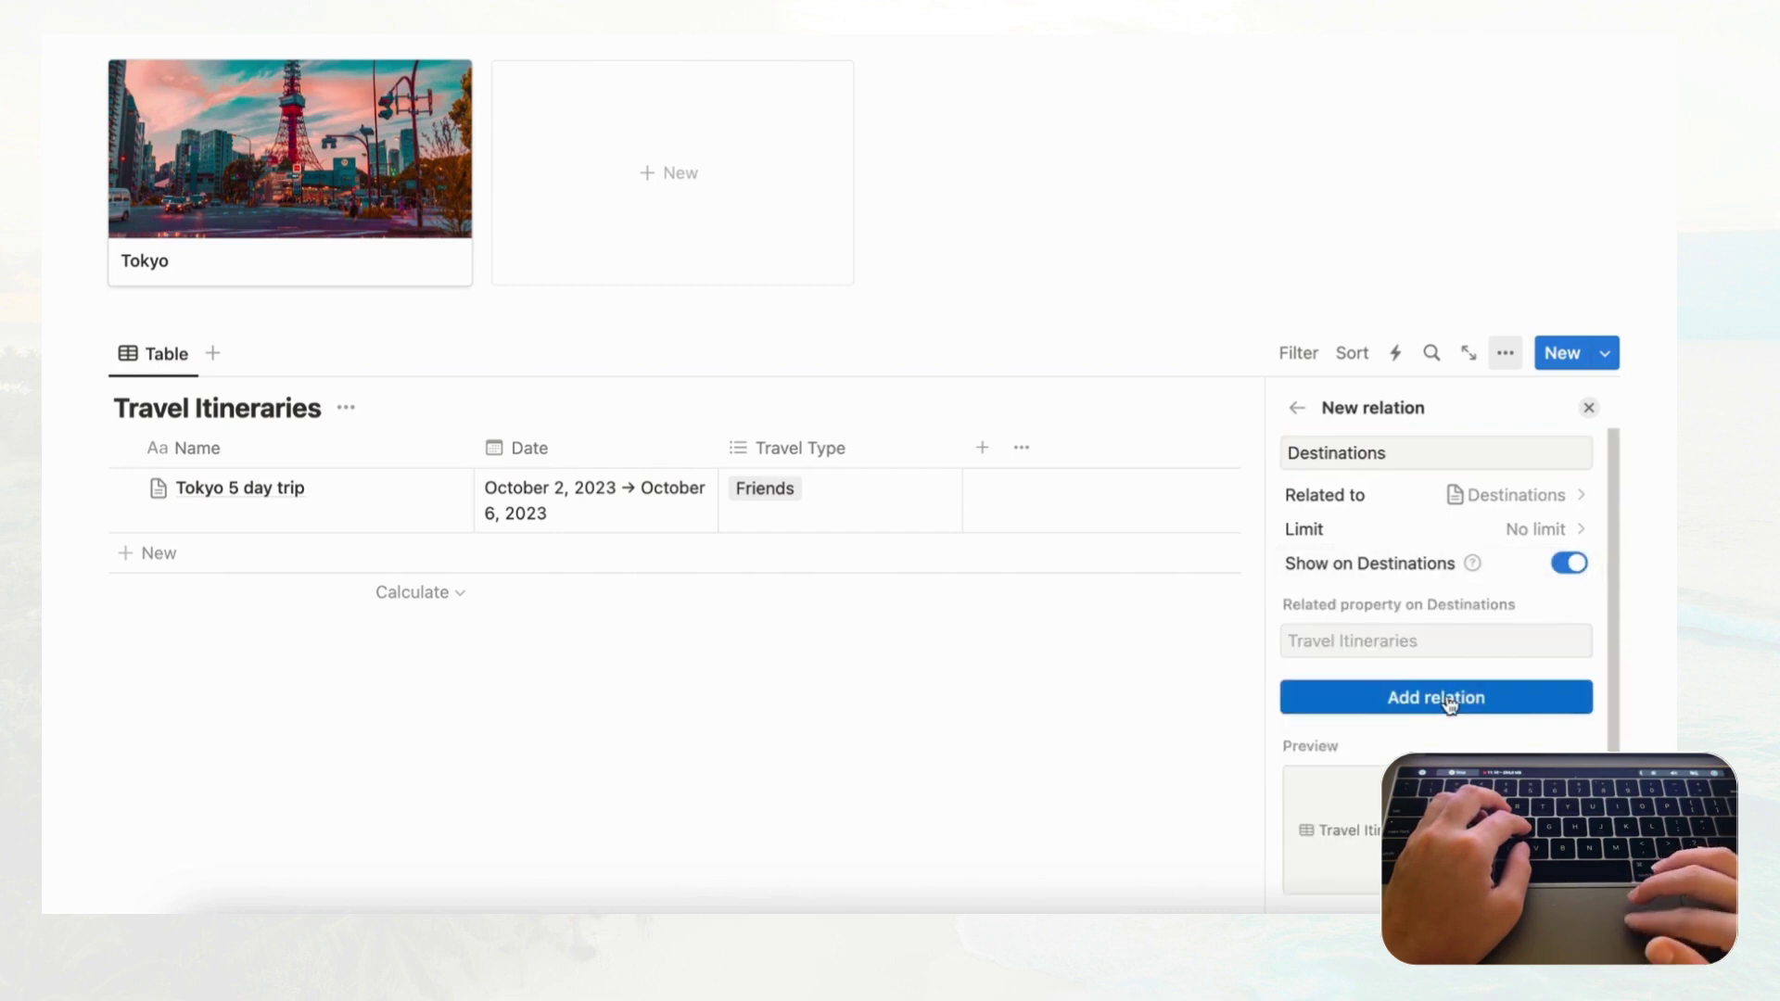
click(1335, 707)
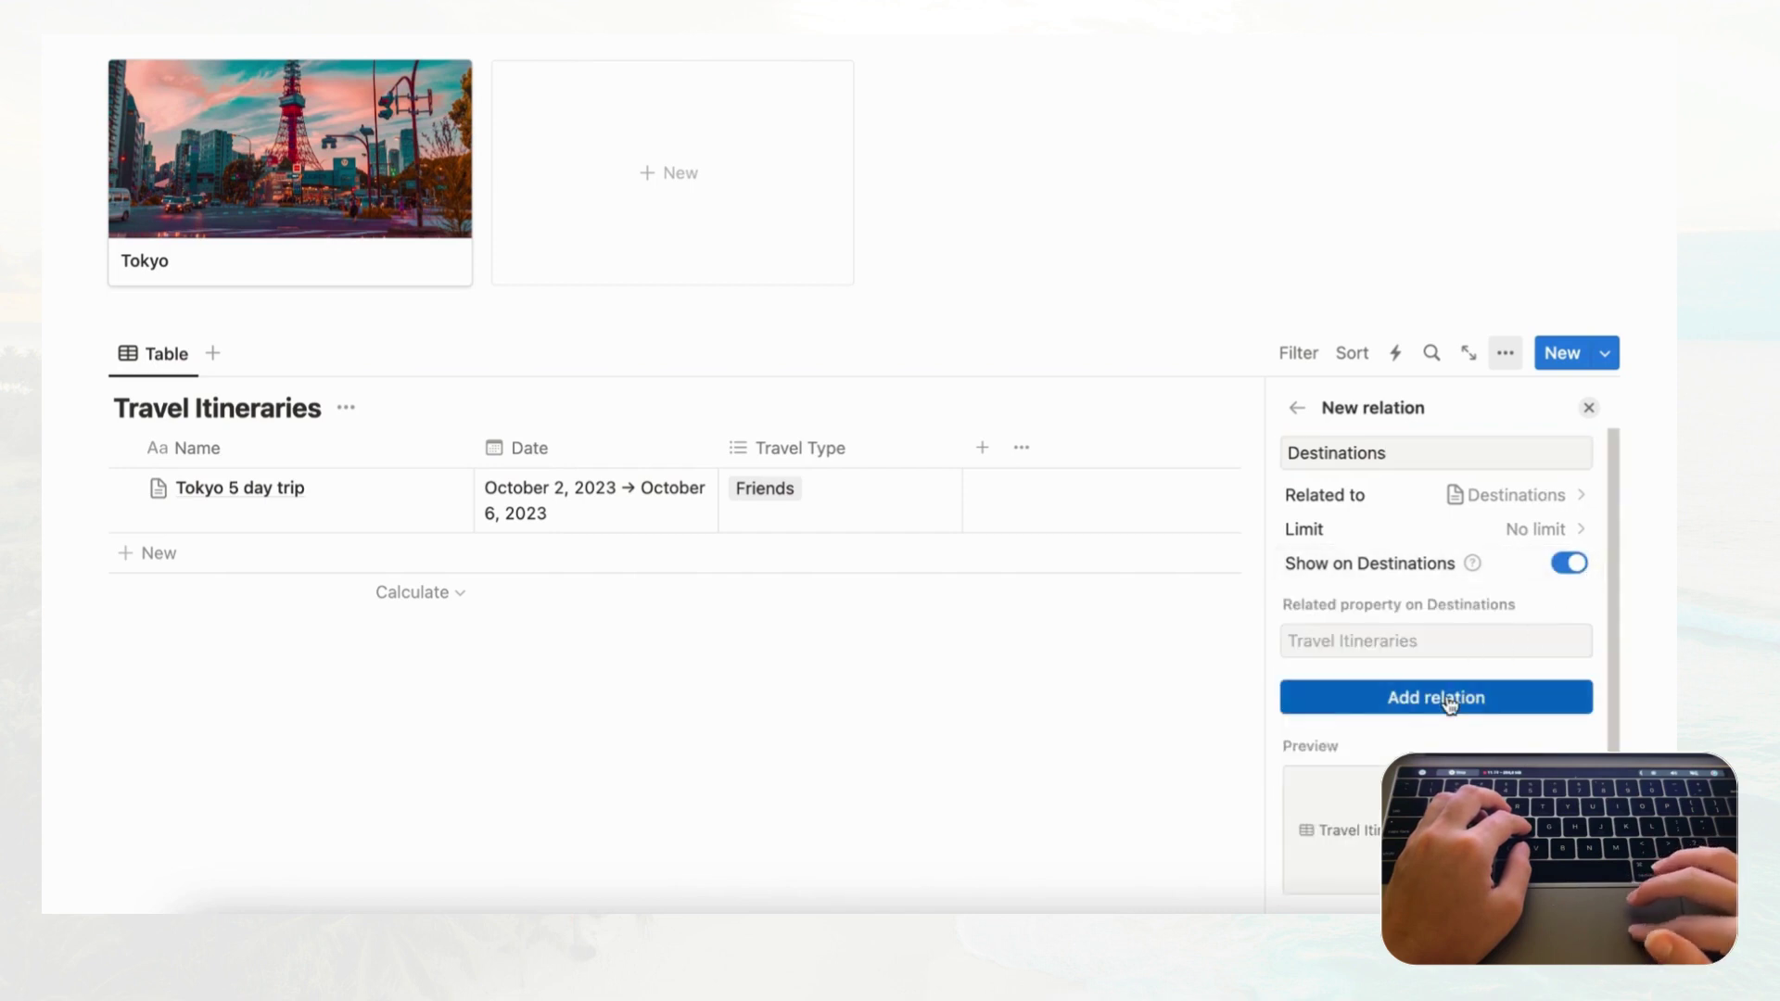
click(1588, 408)
- Link Tokyo 5 day trip to the Tokyo destination and open the Tokyo page
click(1057, 510)
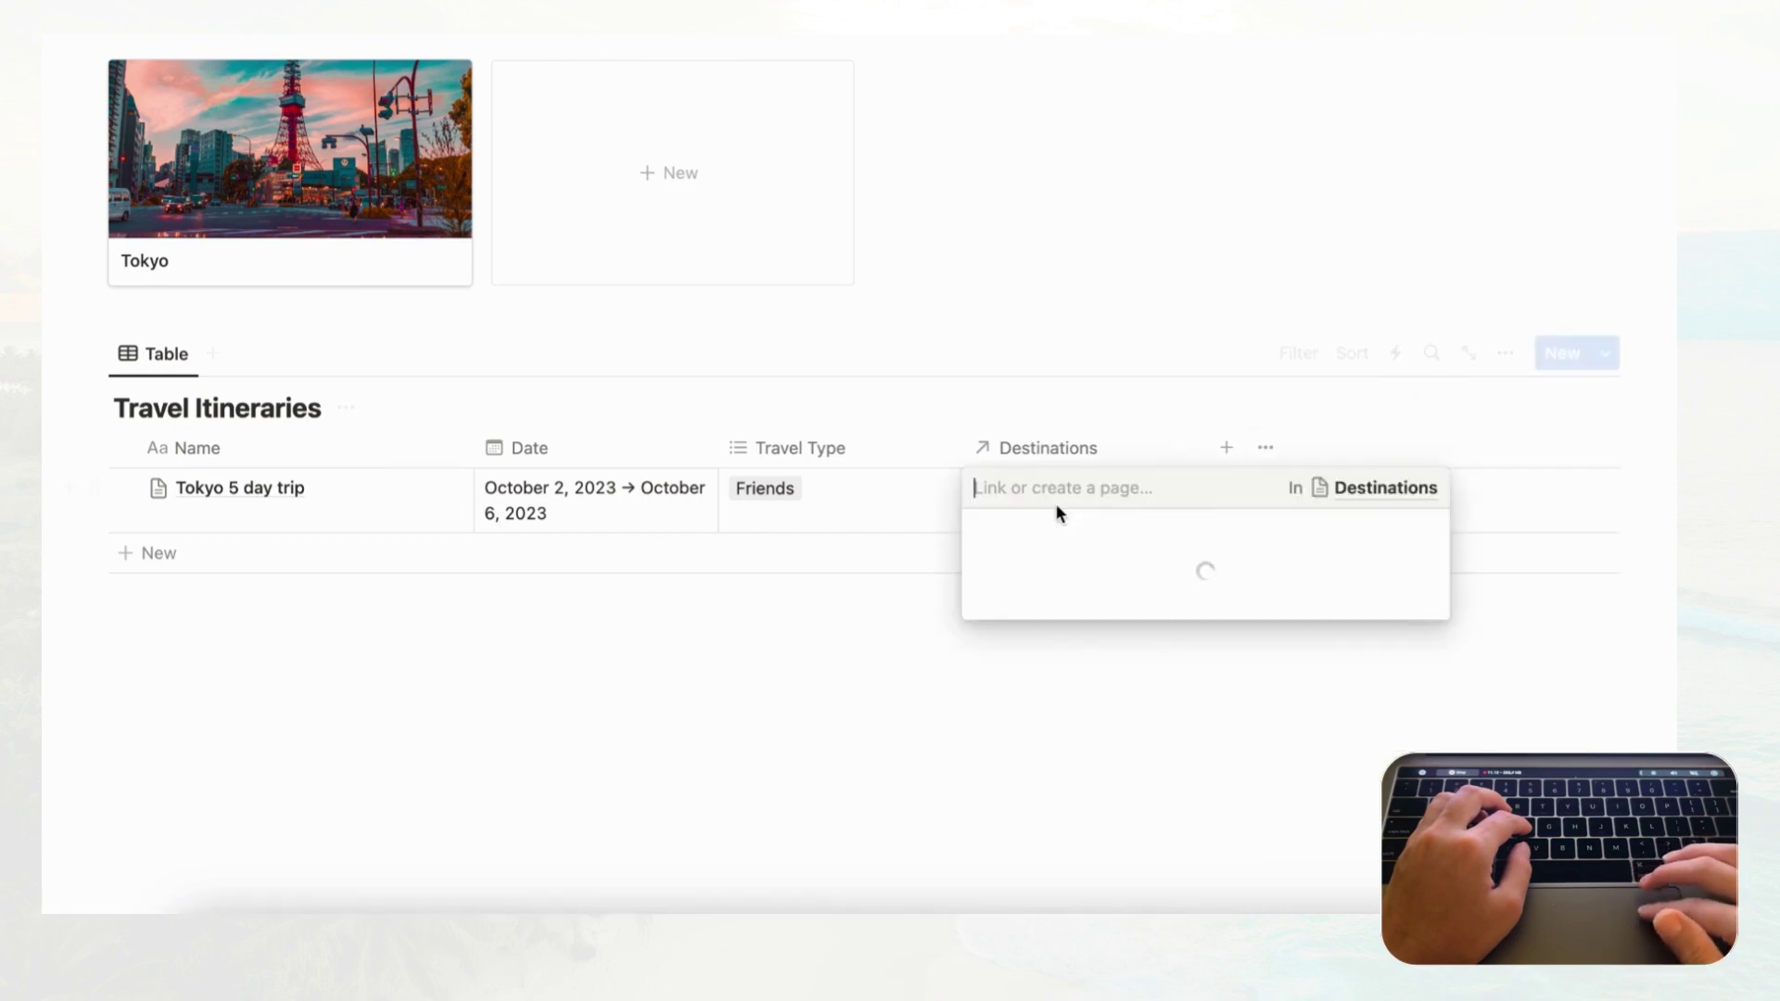
click(1107, 582)
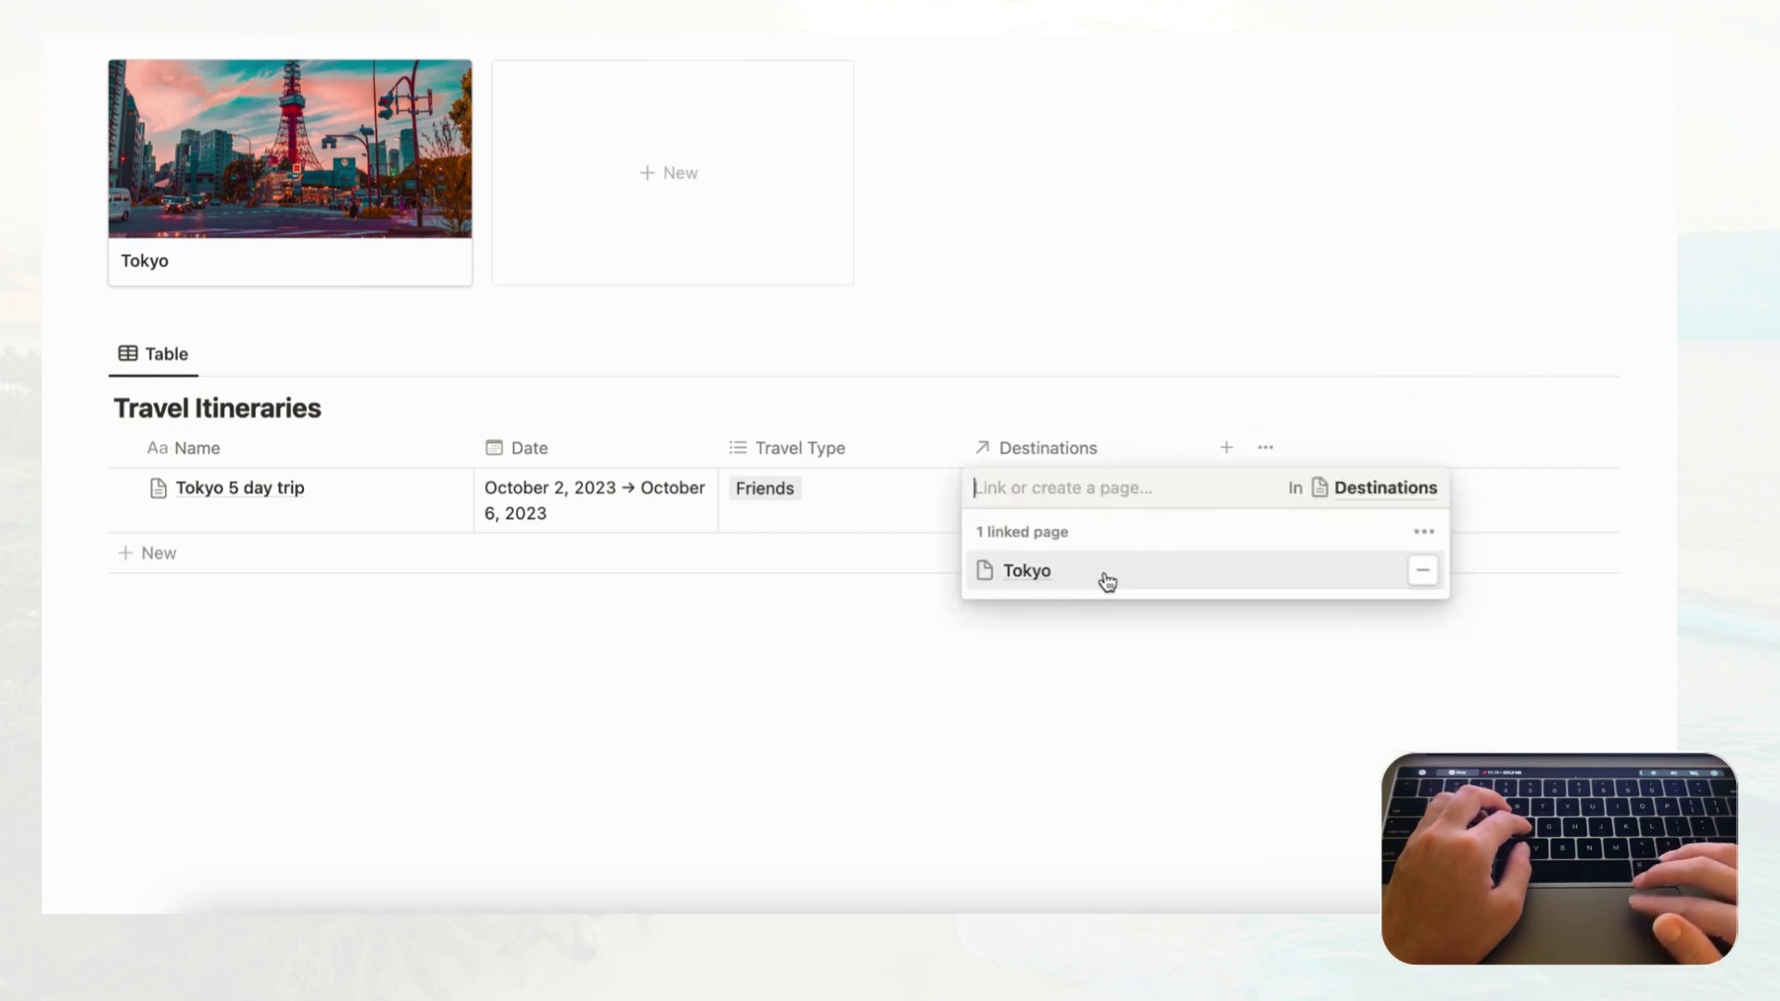
key(Escape)
scroll(1020, 508, up, 5)
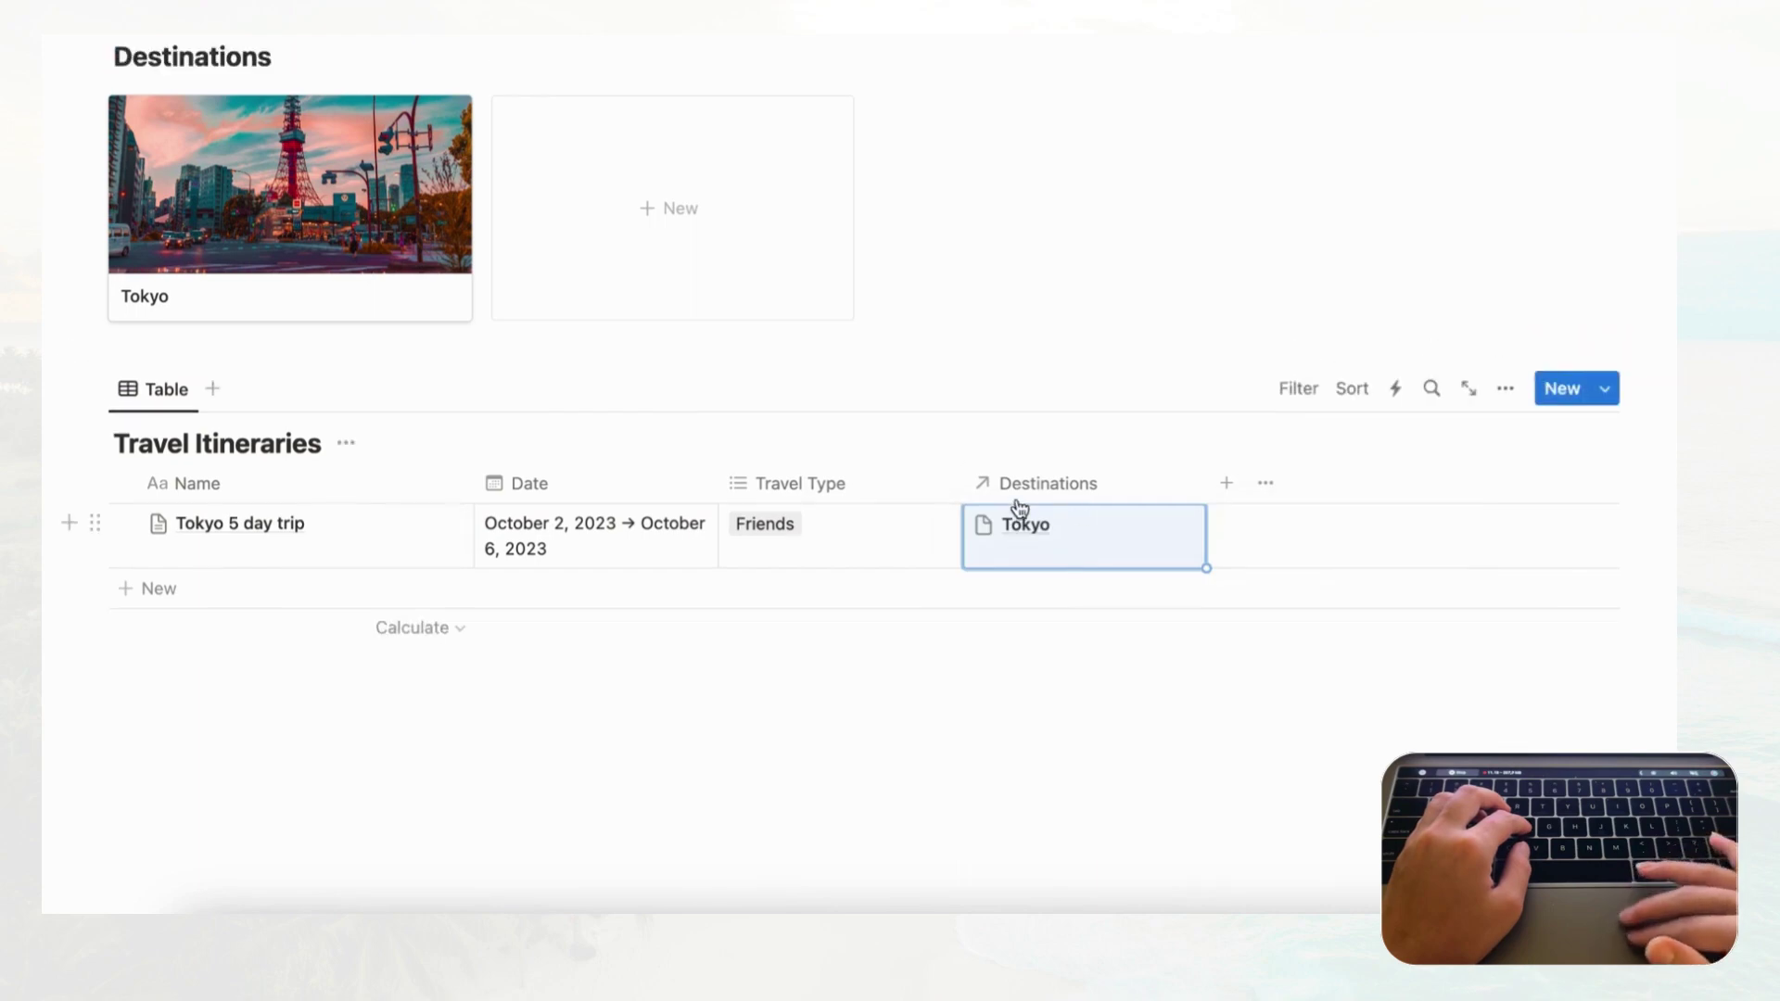
click(397, 486)
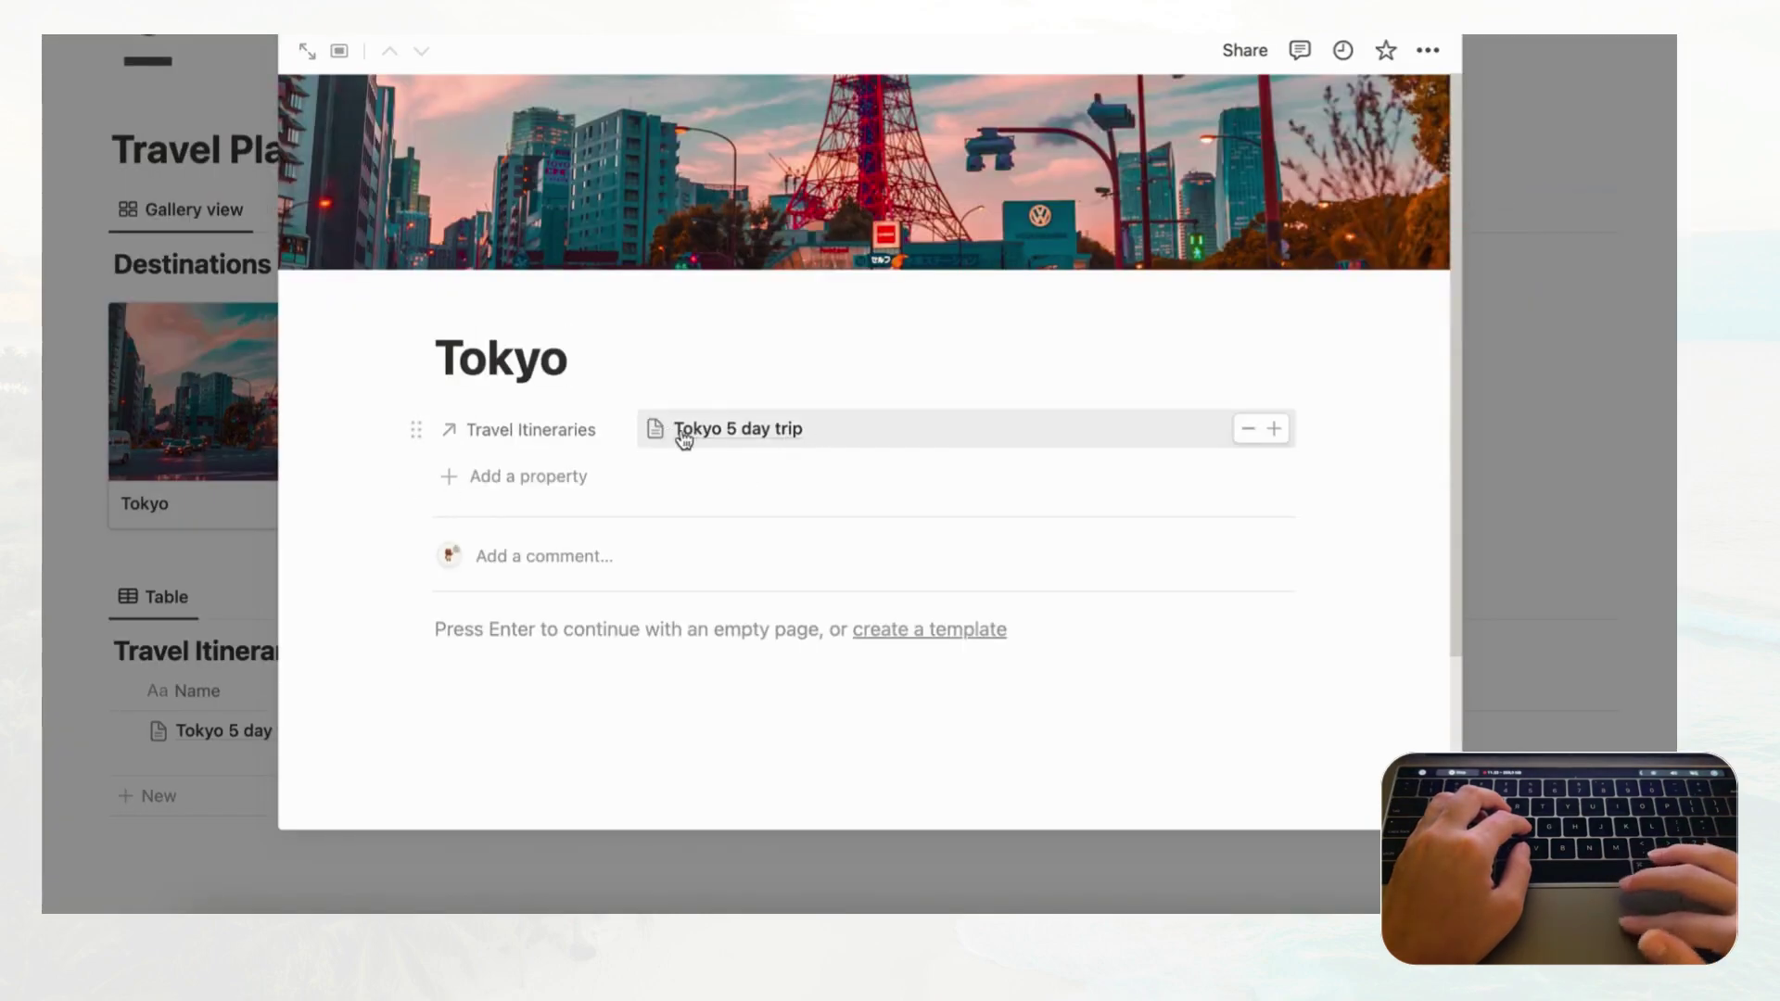
- Set Tokyo's Travel Itineraries relation to display as Minimal, then close the Tokyo page
scroll(766, 458, down, 1)
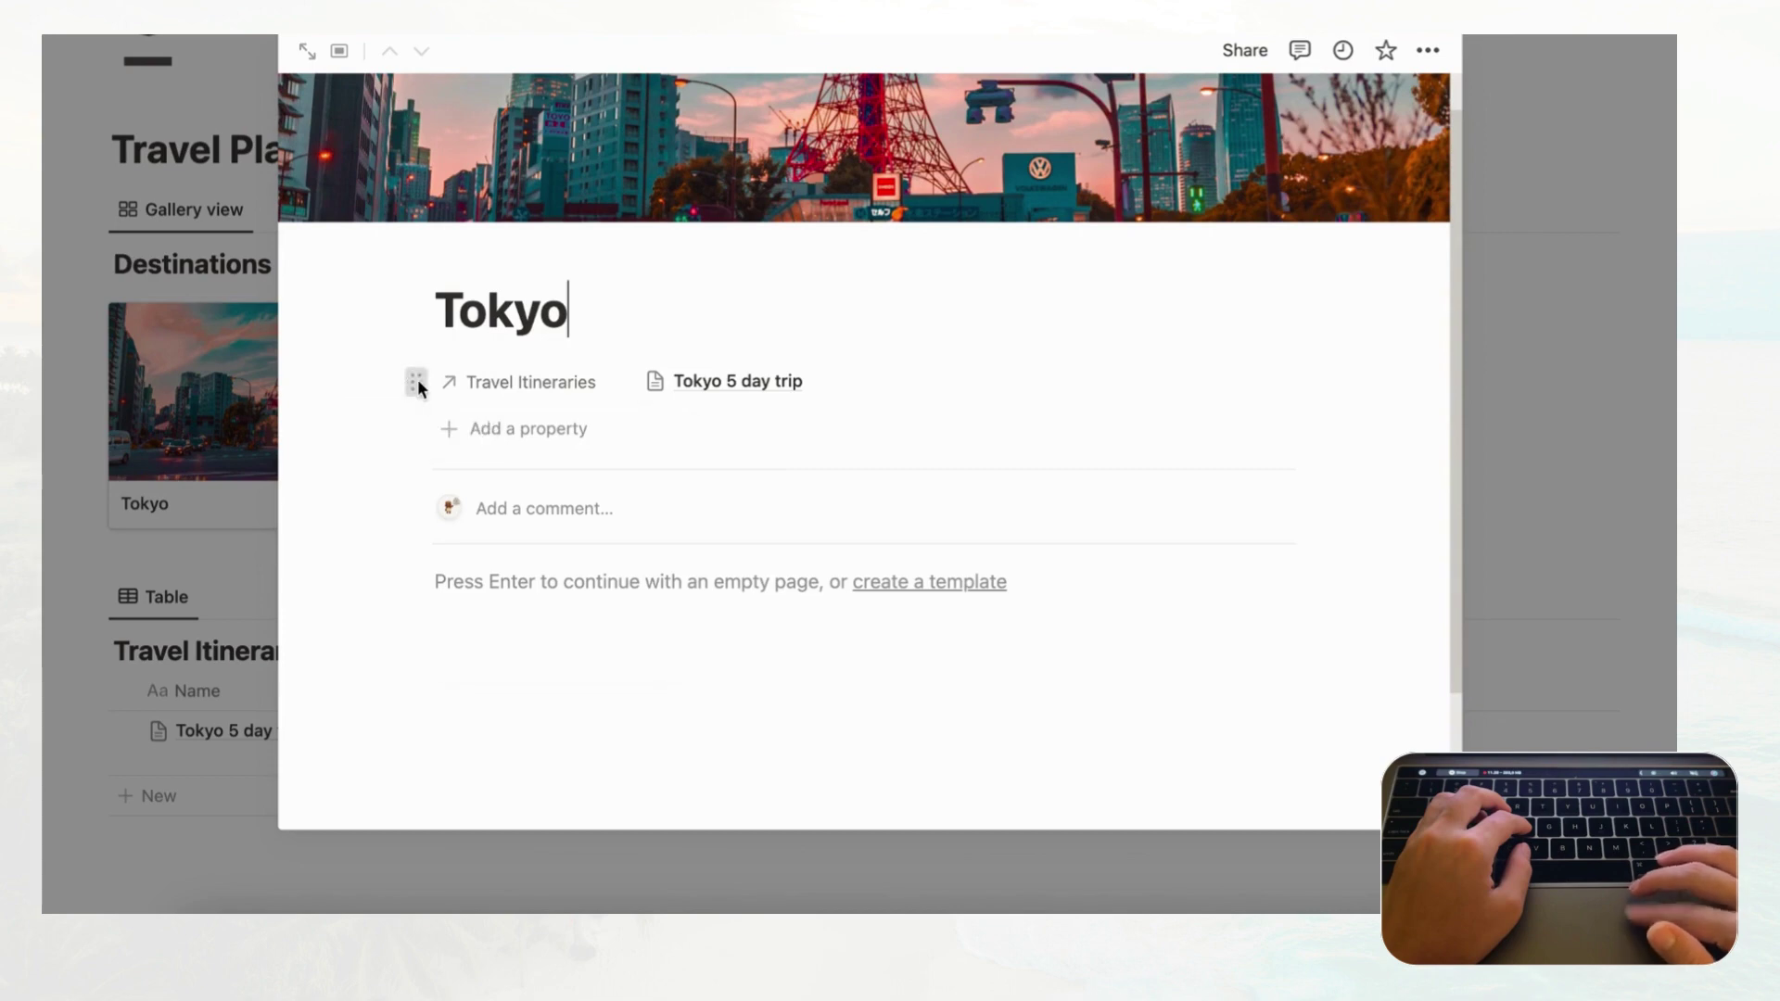
click(417, 382)
mouse_move(536, 436)
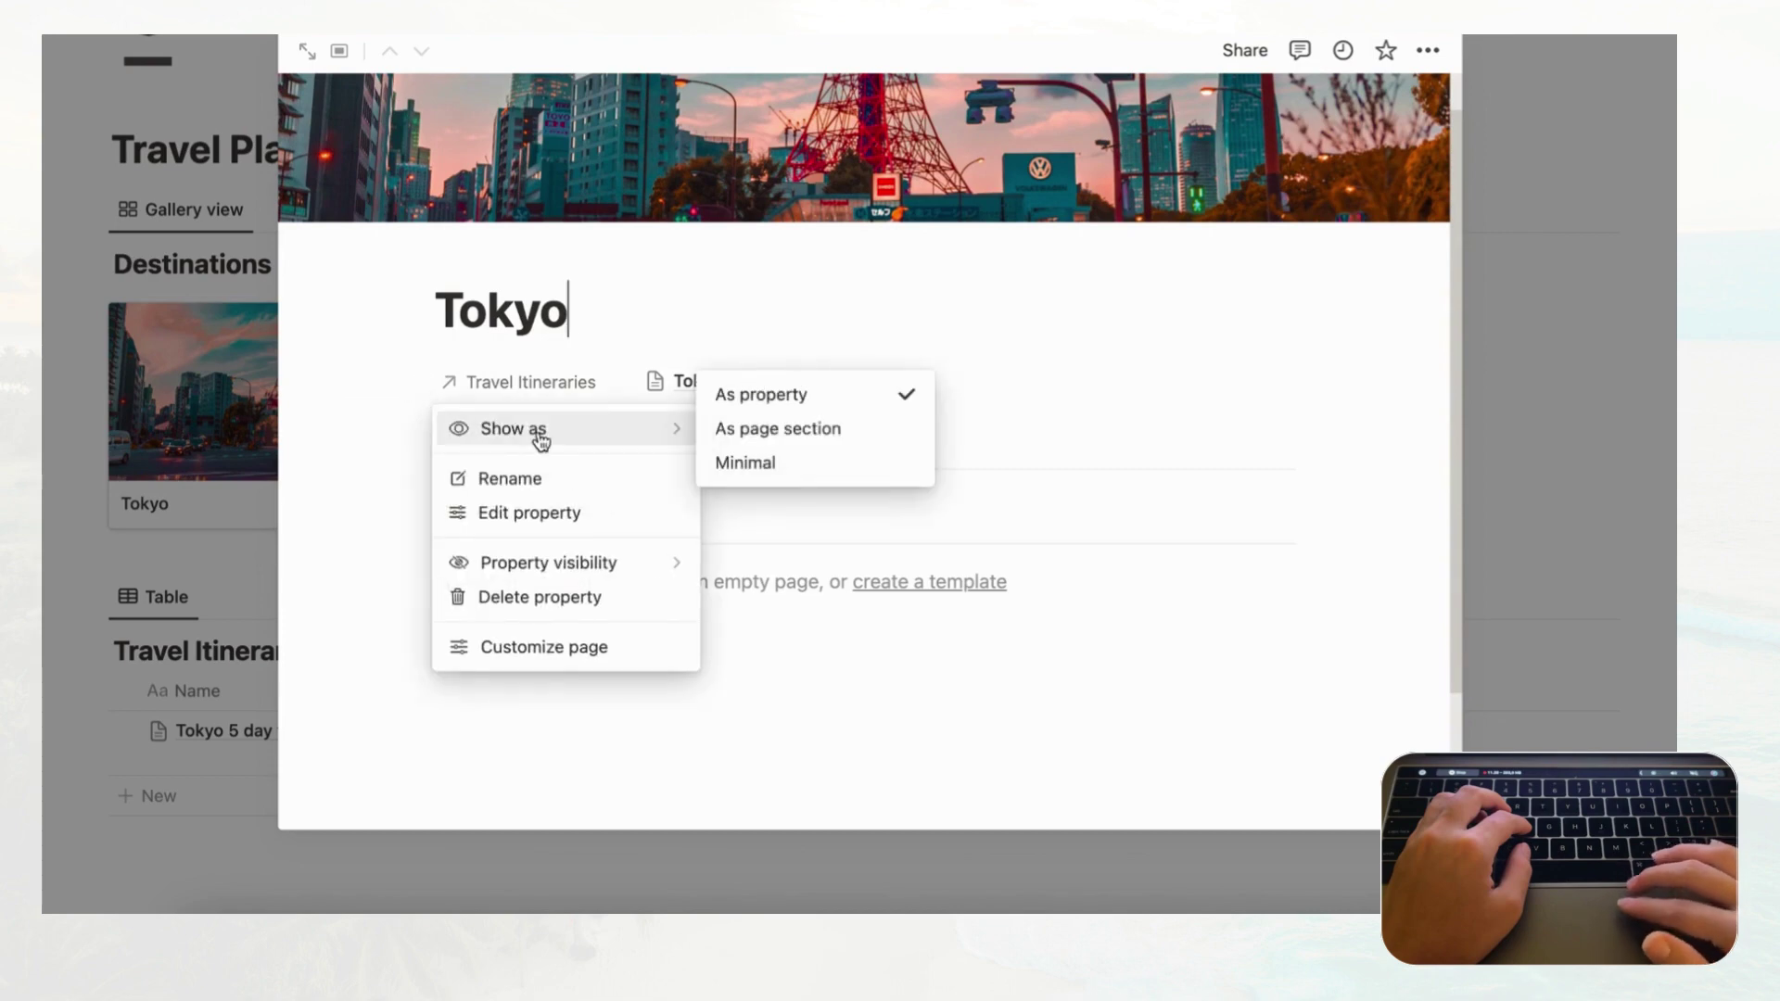
click(788, 468)
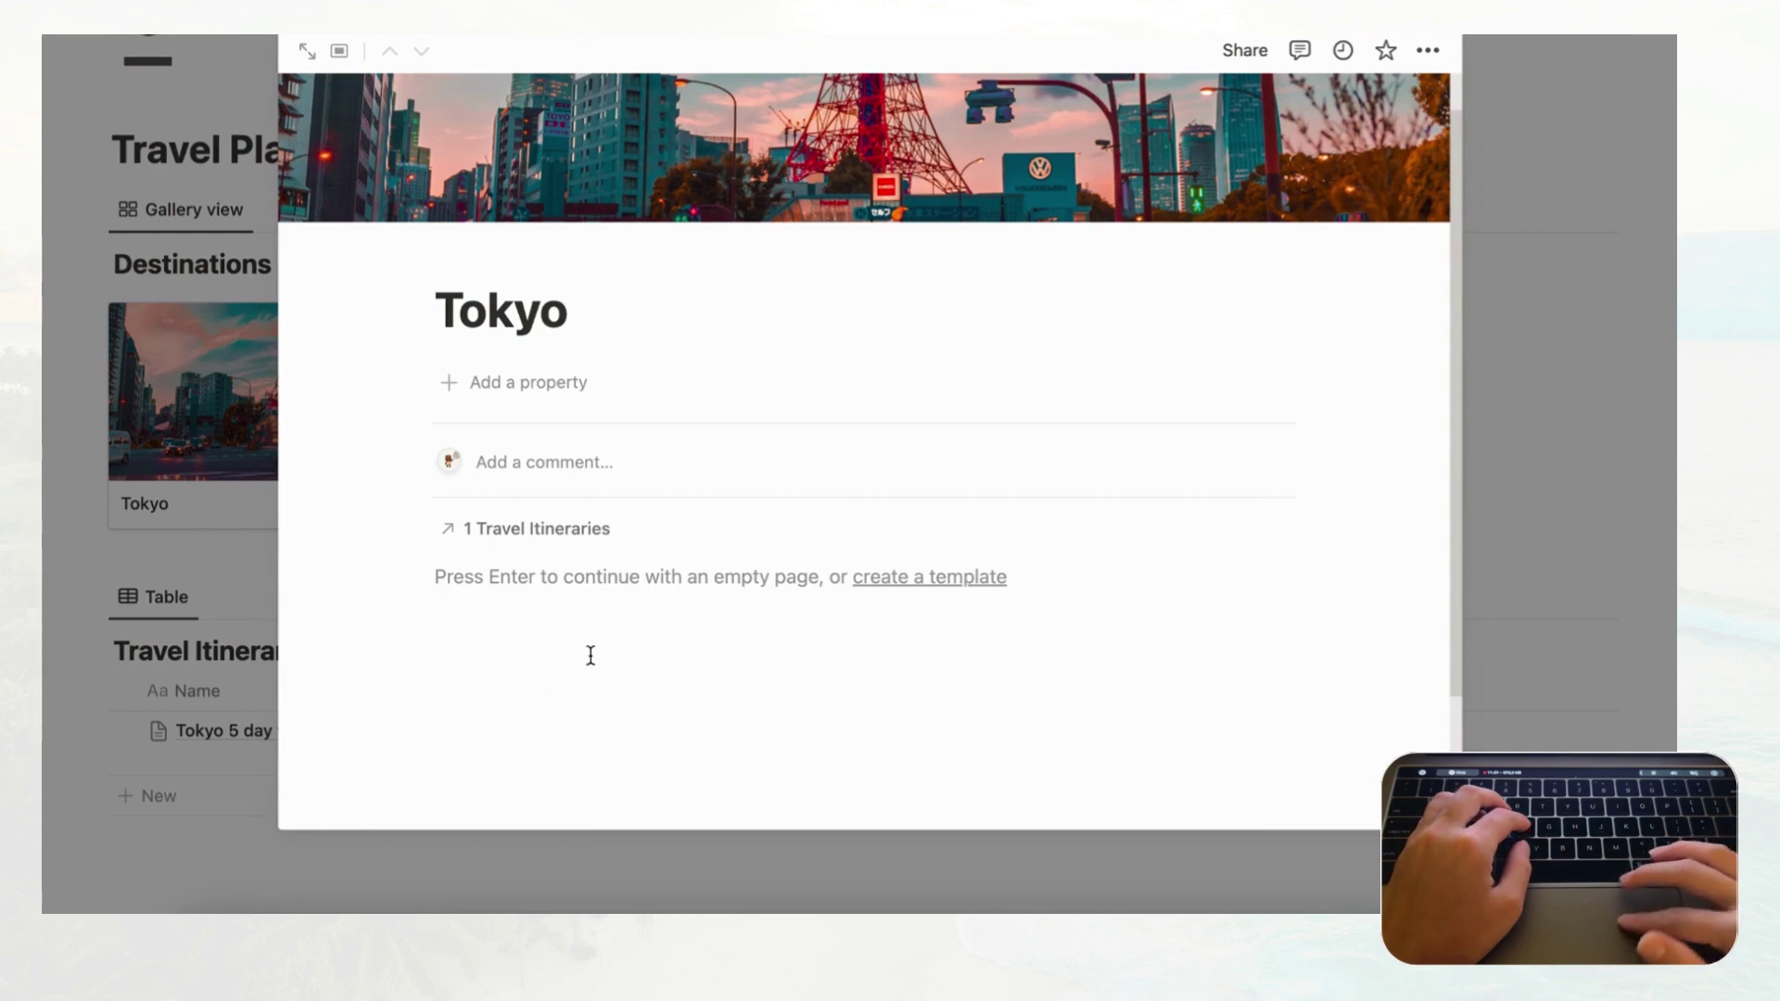
click(1643, 400)
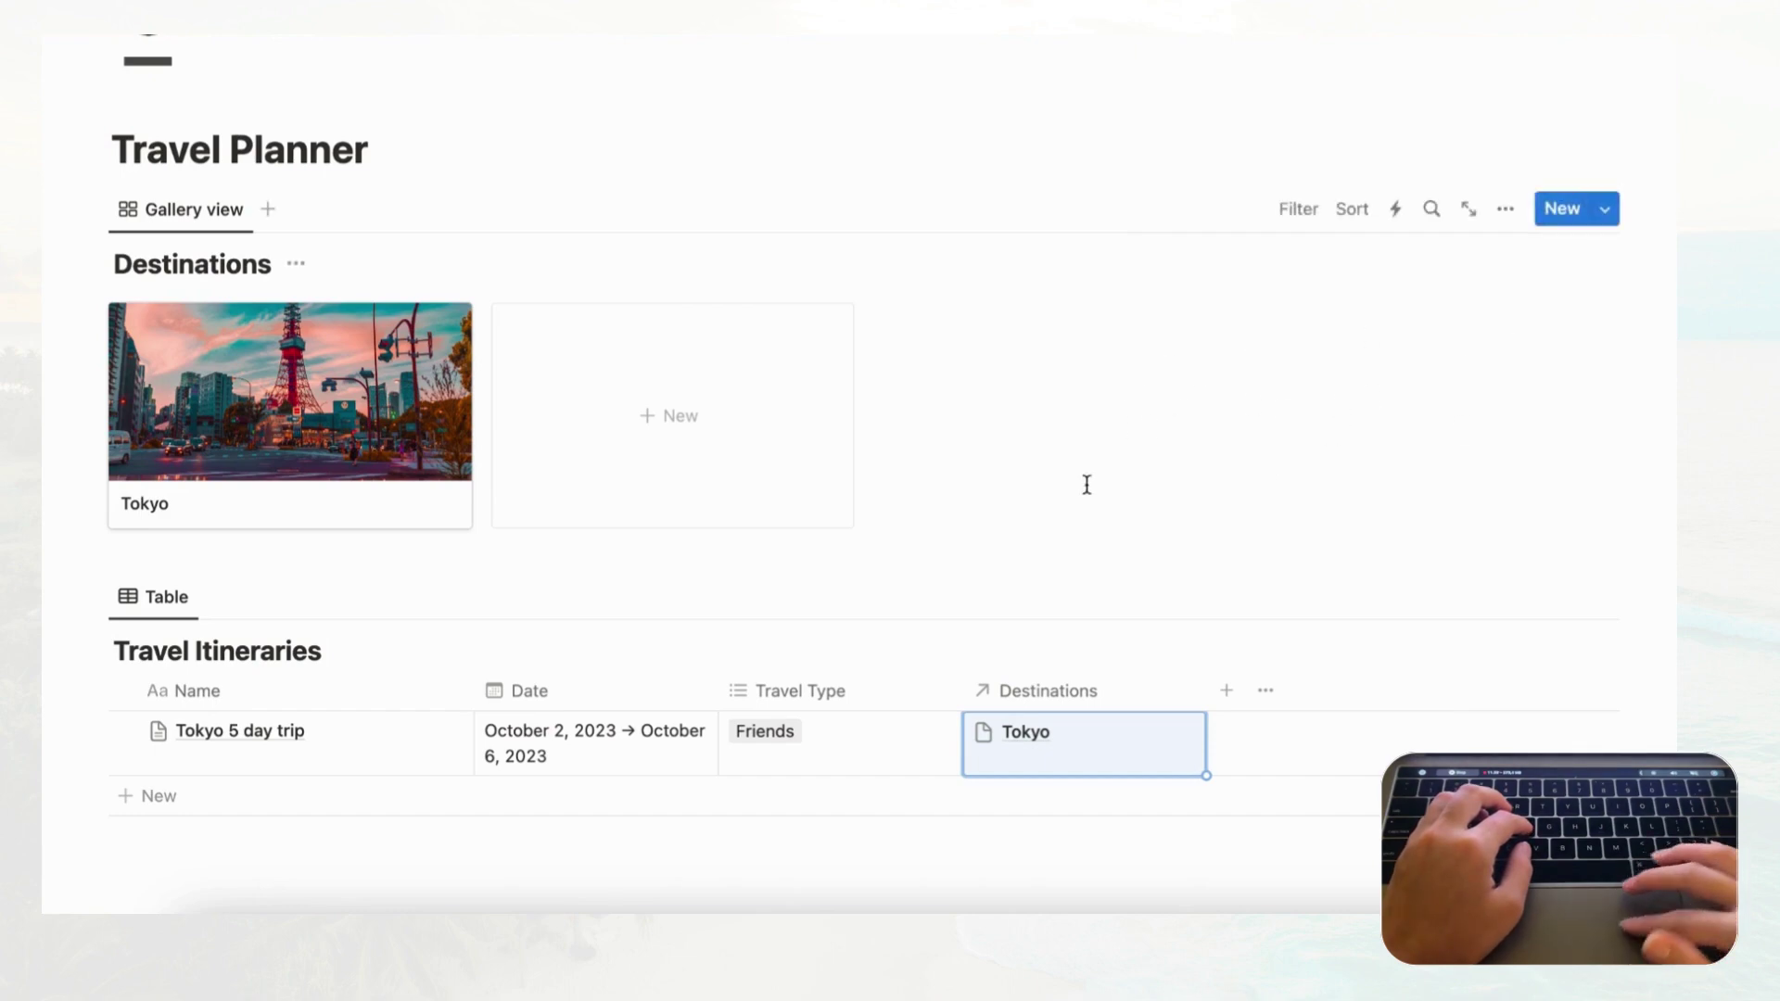
- Create a new Destinations template titled 'Destination Entry'
click(1609, 216)
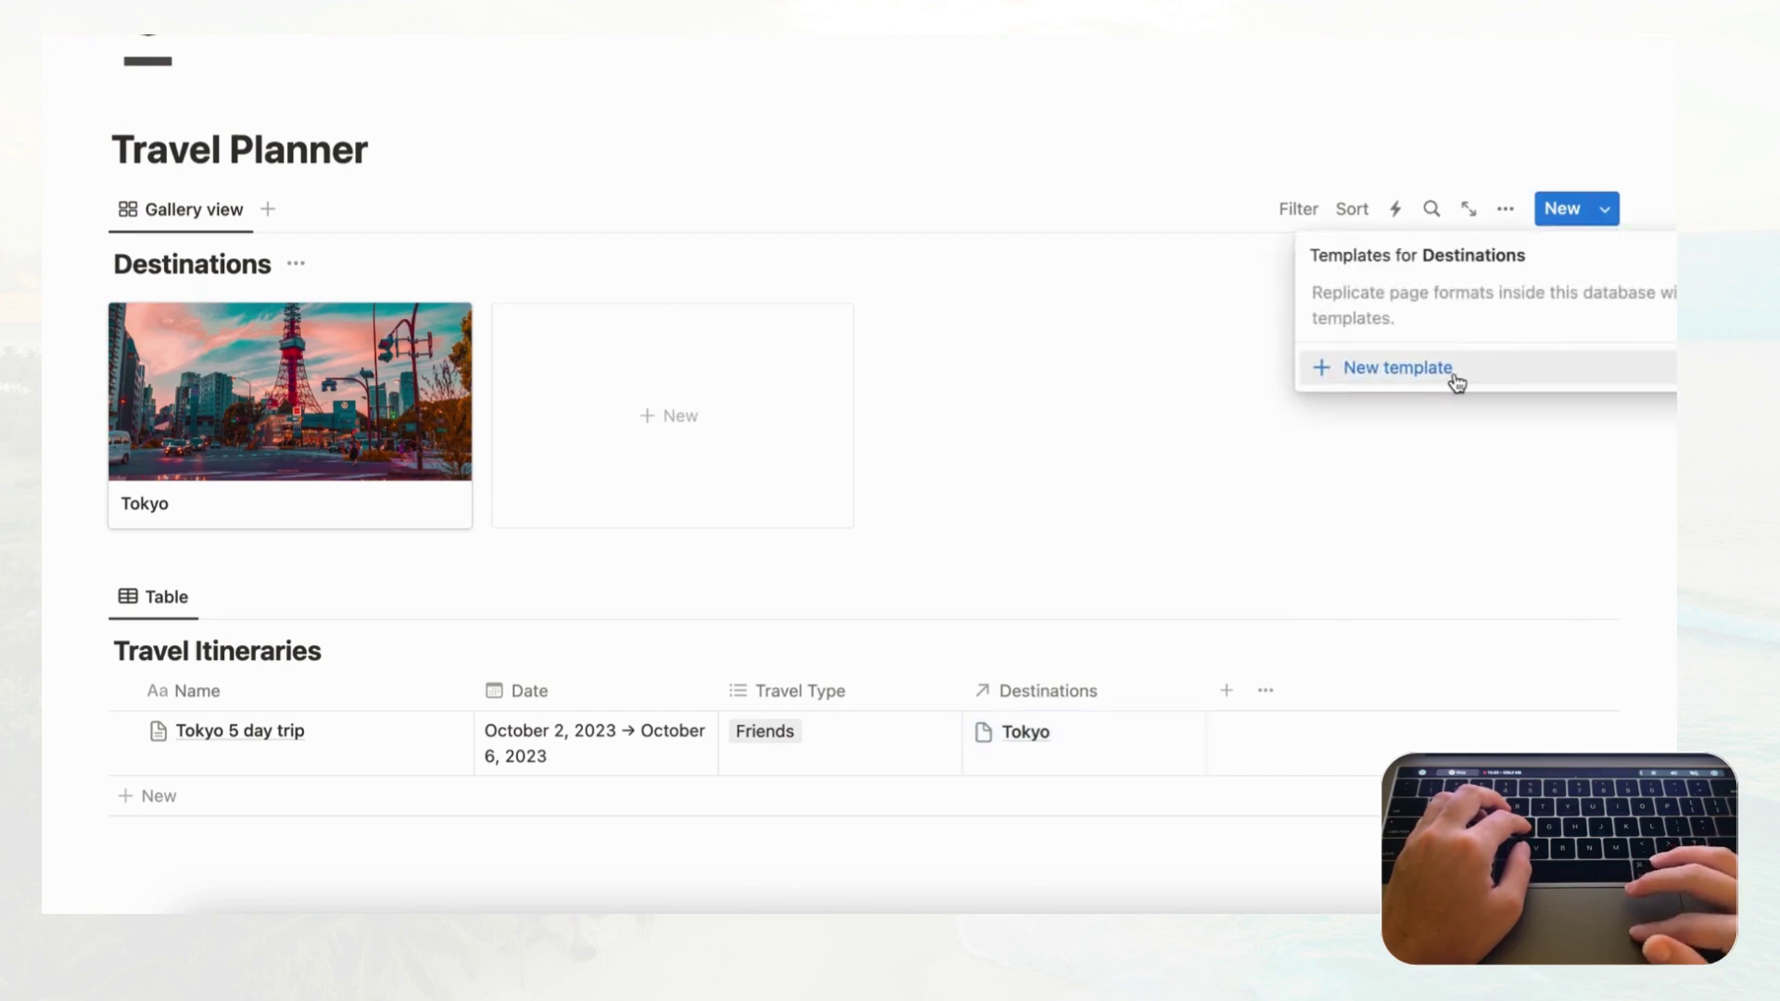
click(1454, 369)
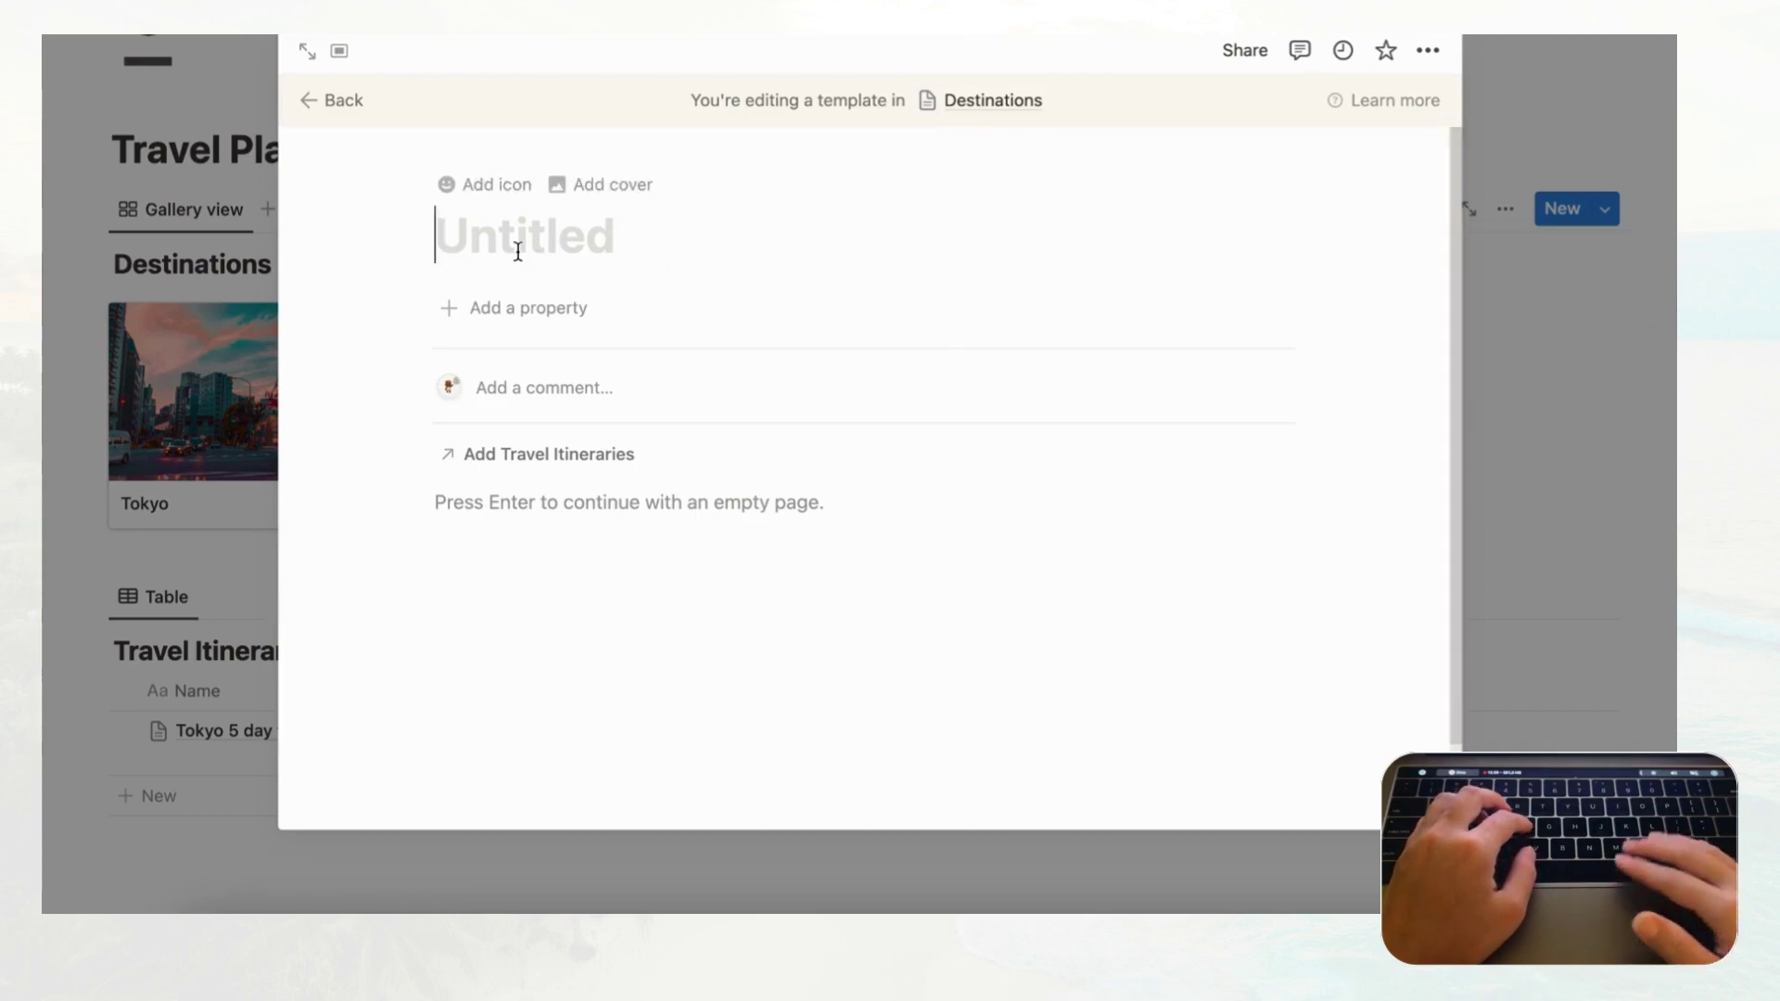
text(Des)
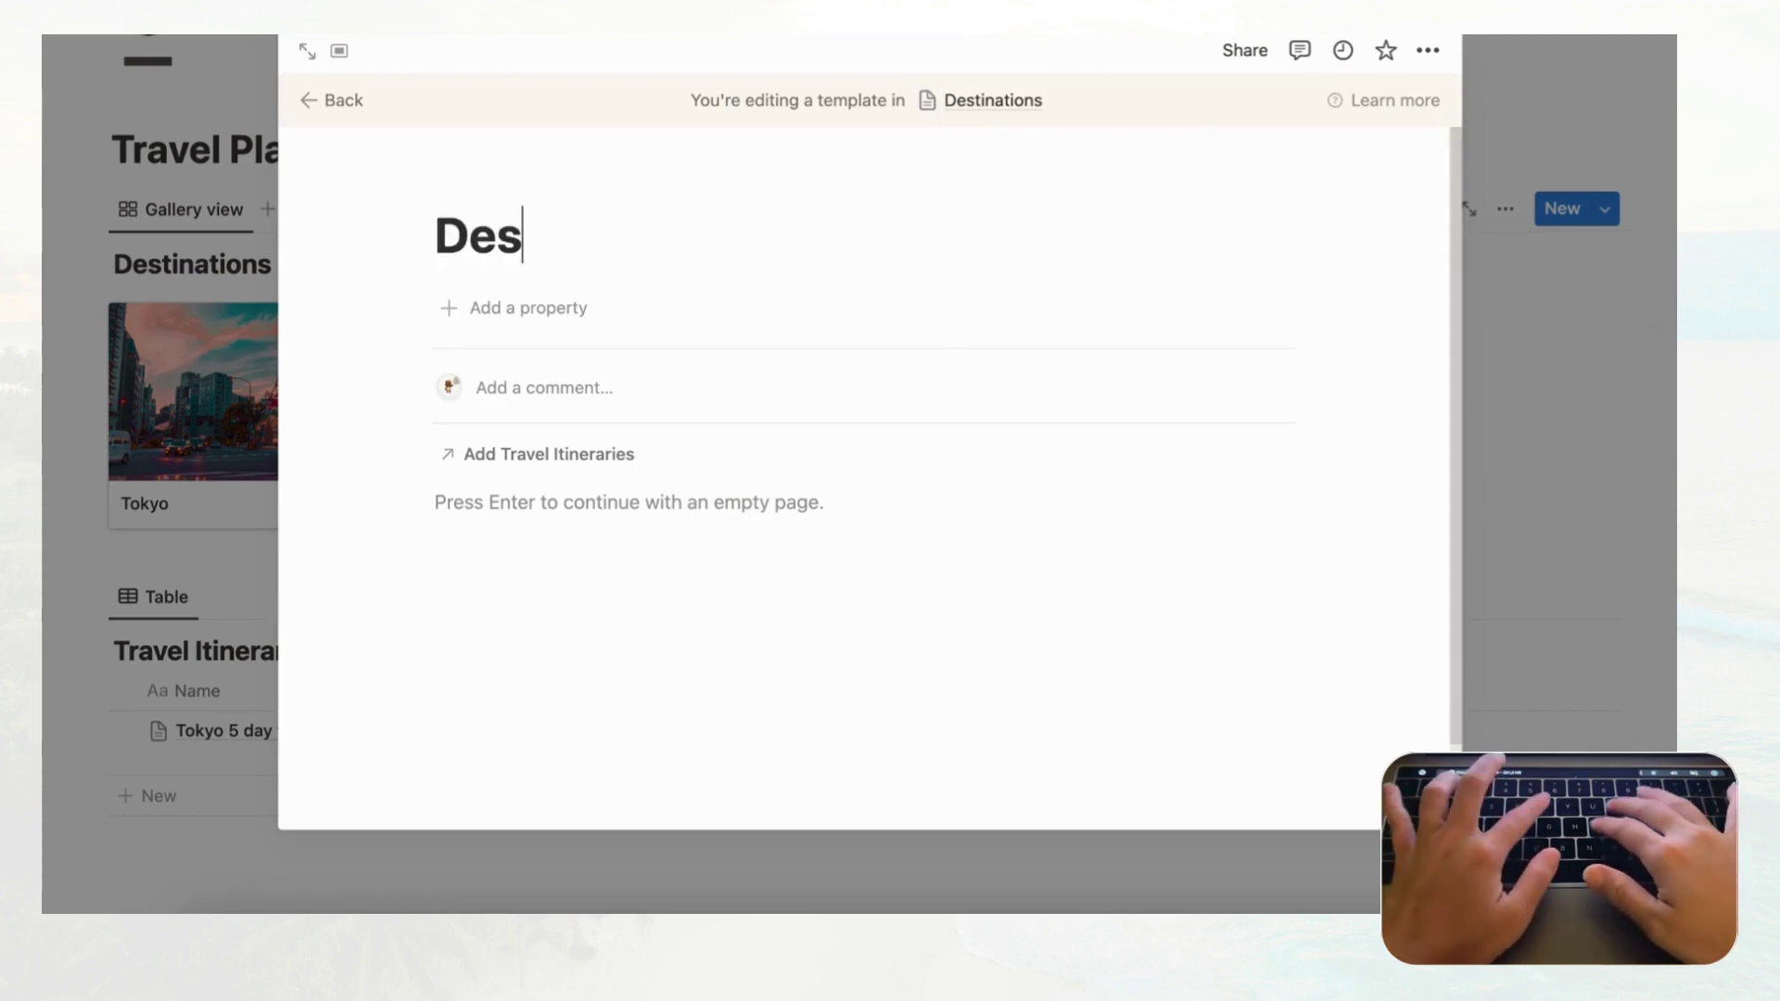
text(tination Entry)
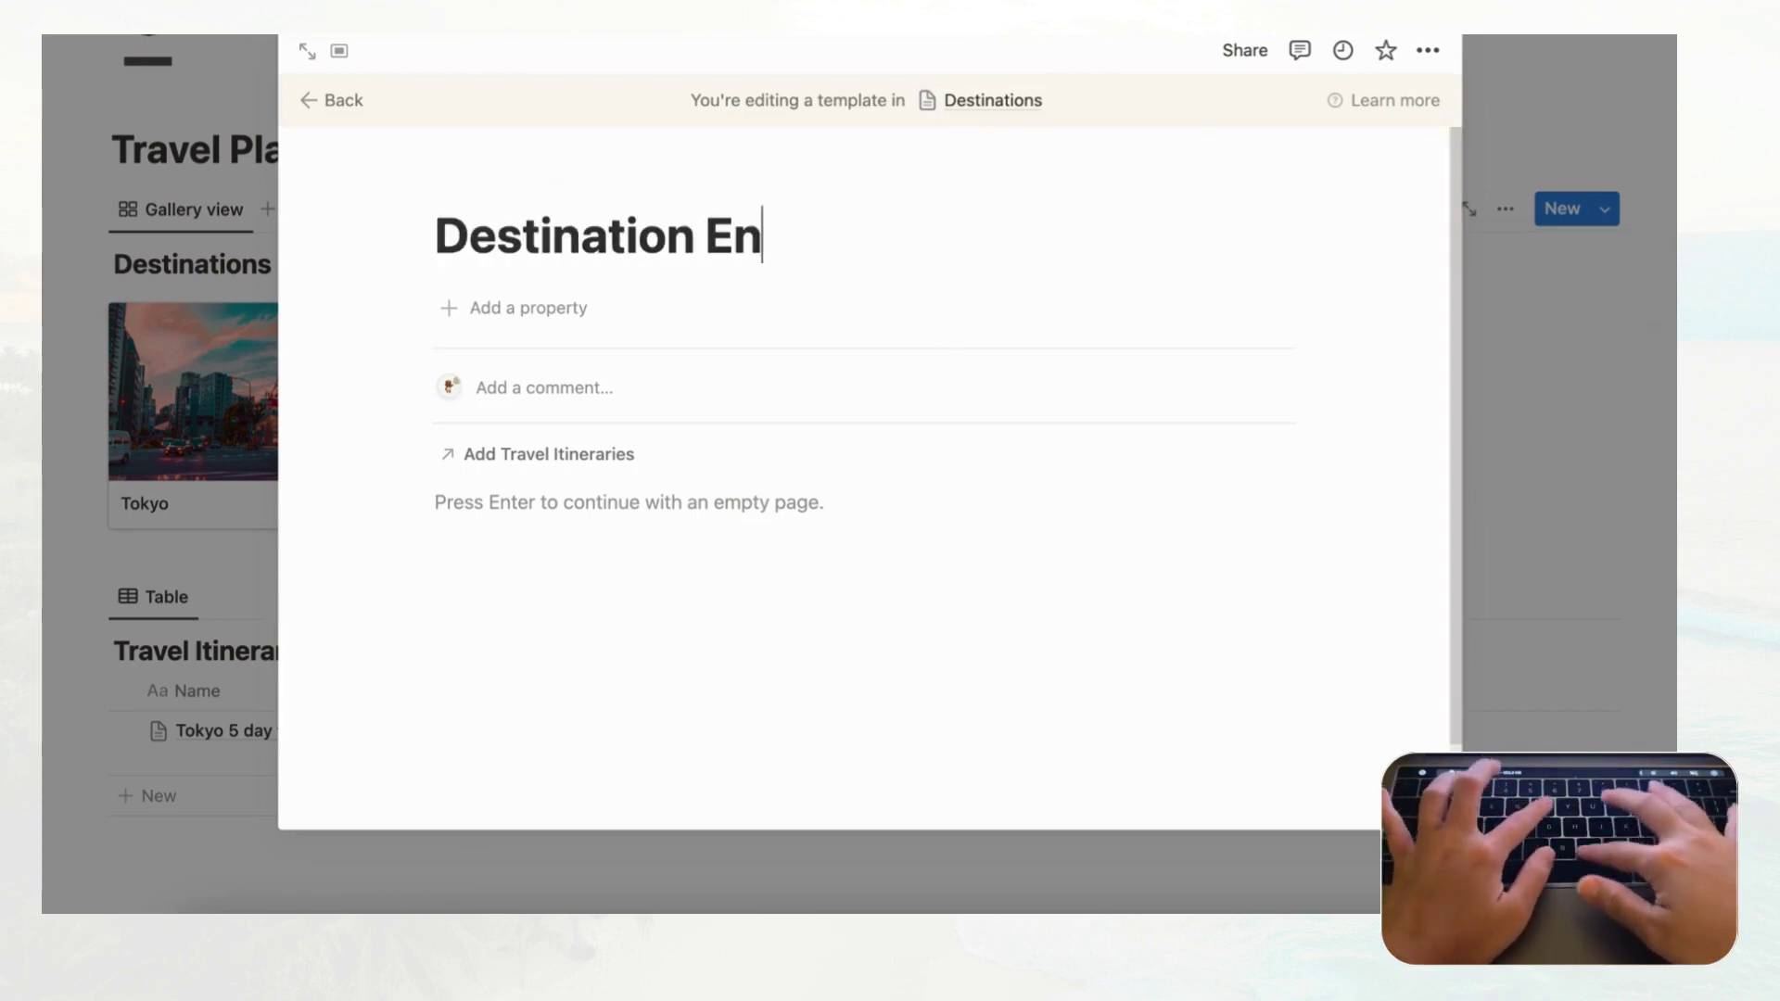
- Add a Heading 3 block in the template body and begin typing 'Destination Research'
click(469, 505)
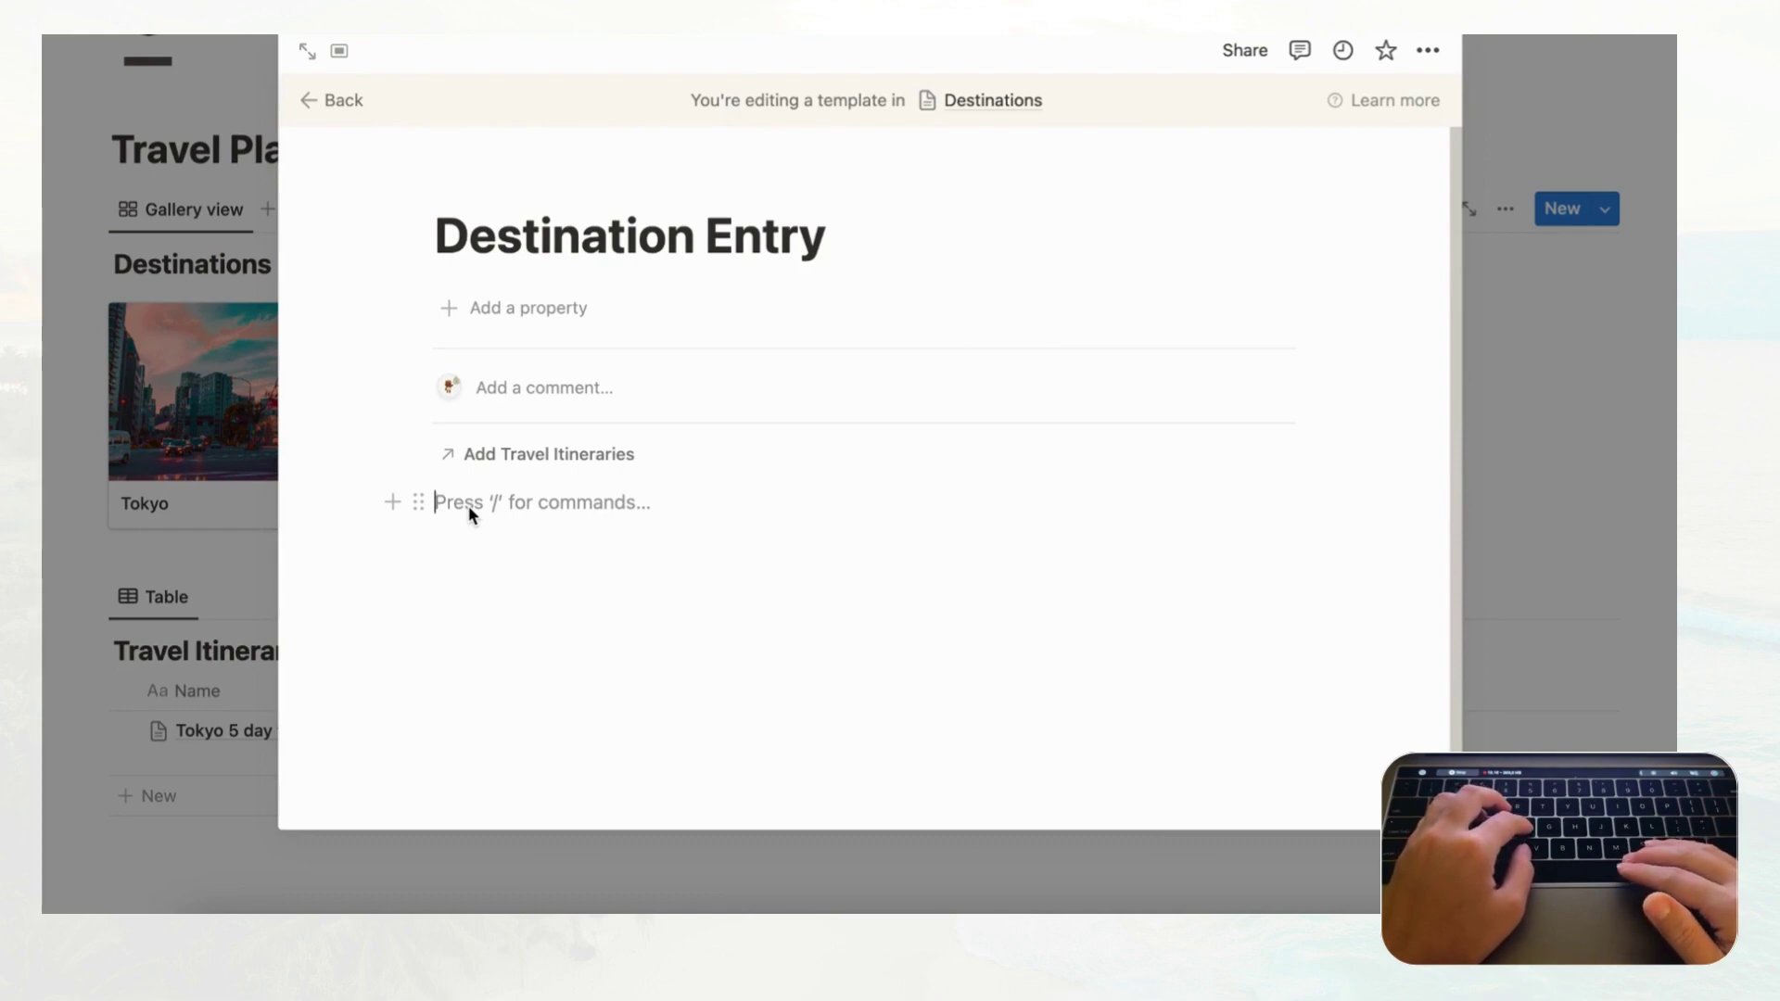
text(/heading)
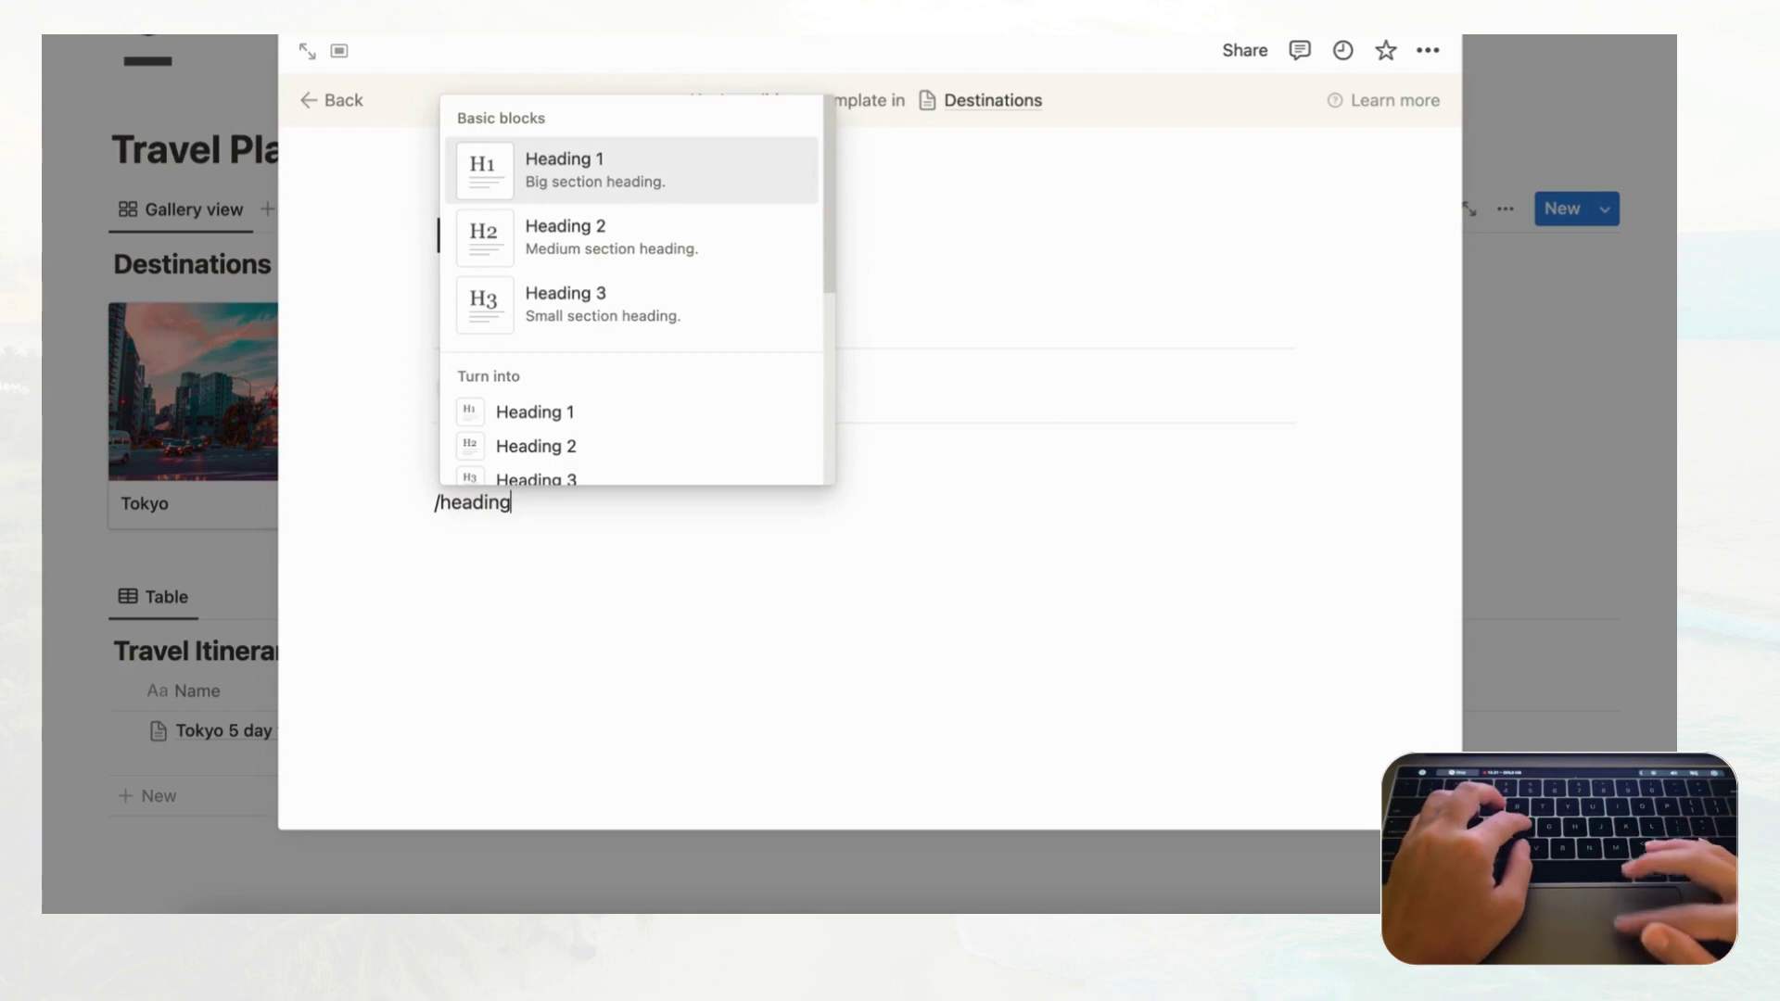
click(580, 311)
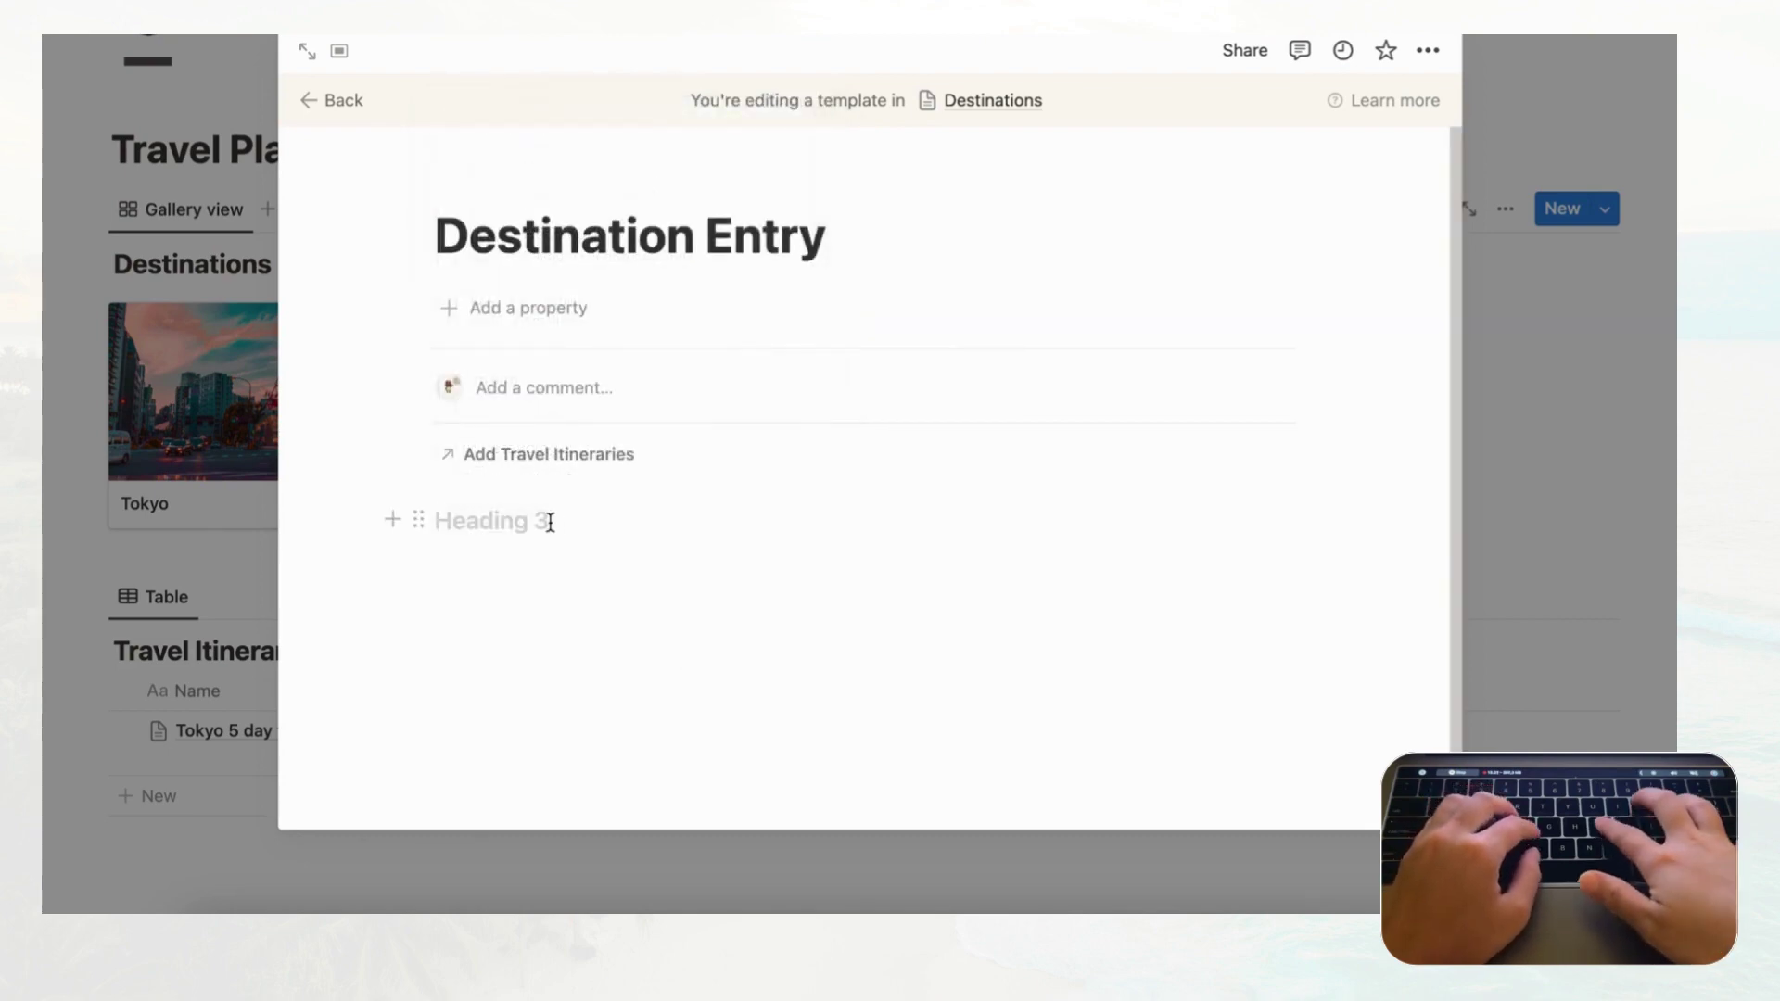
text(Desti)
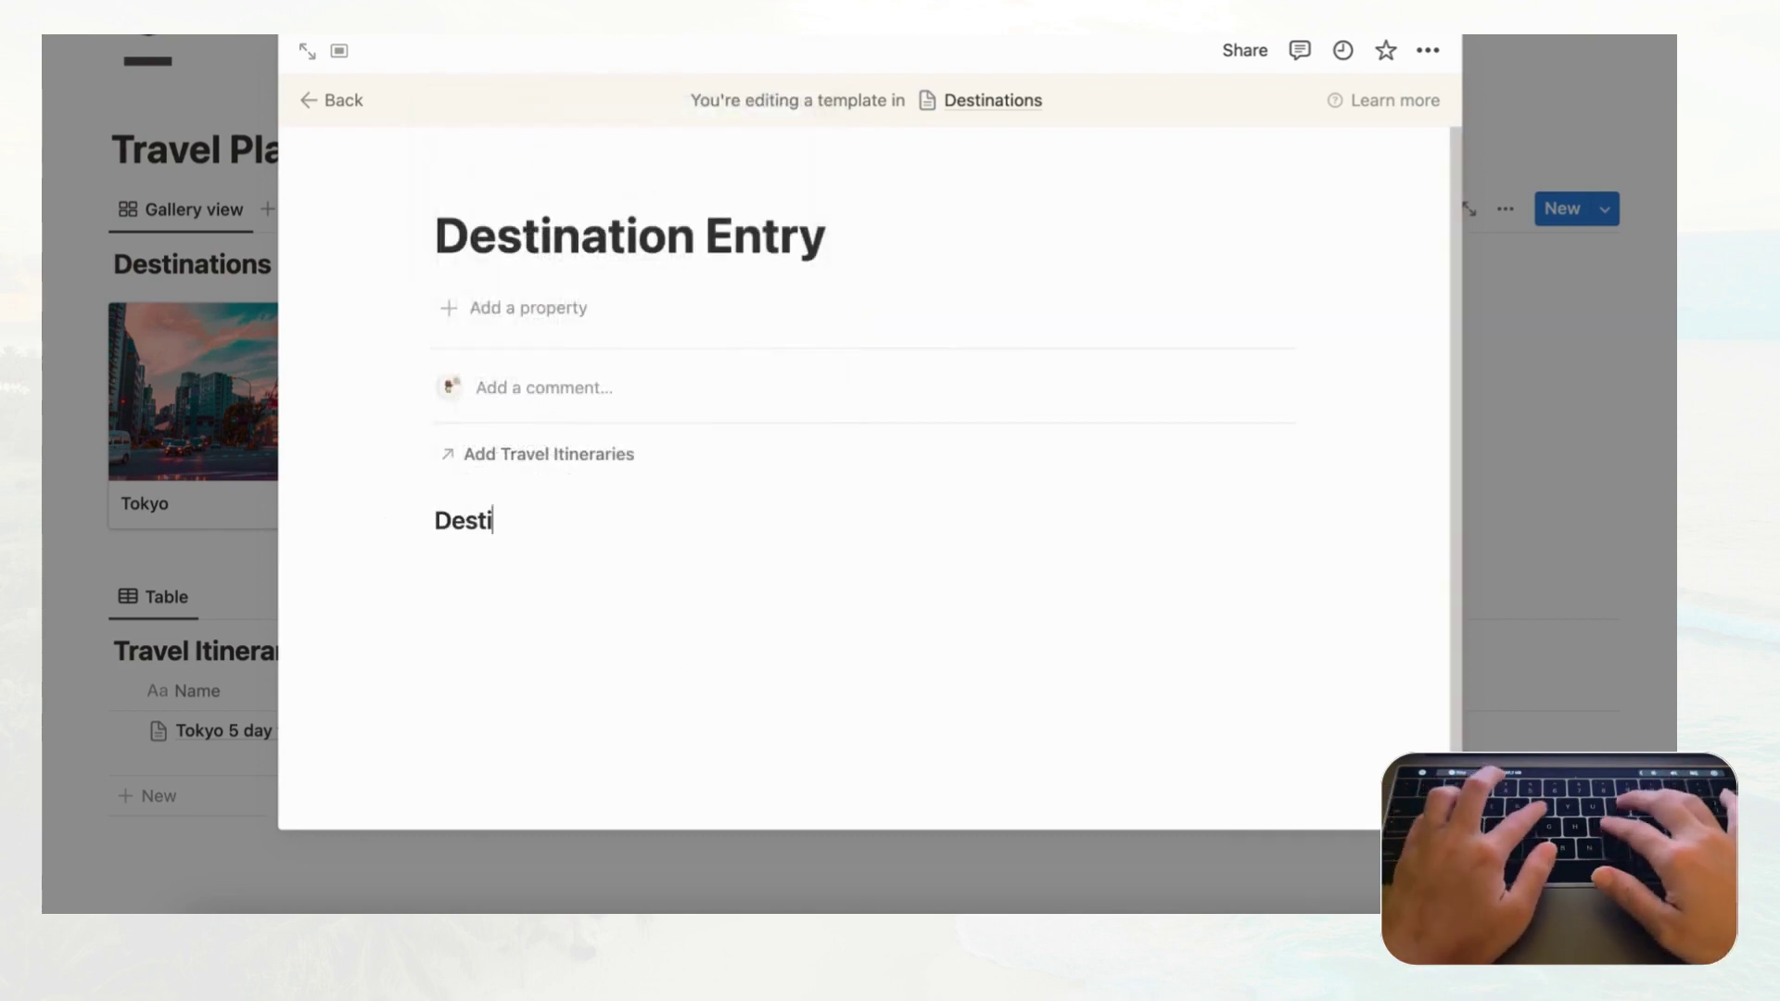
text(nation Research)
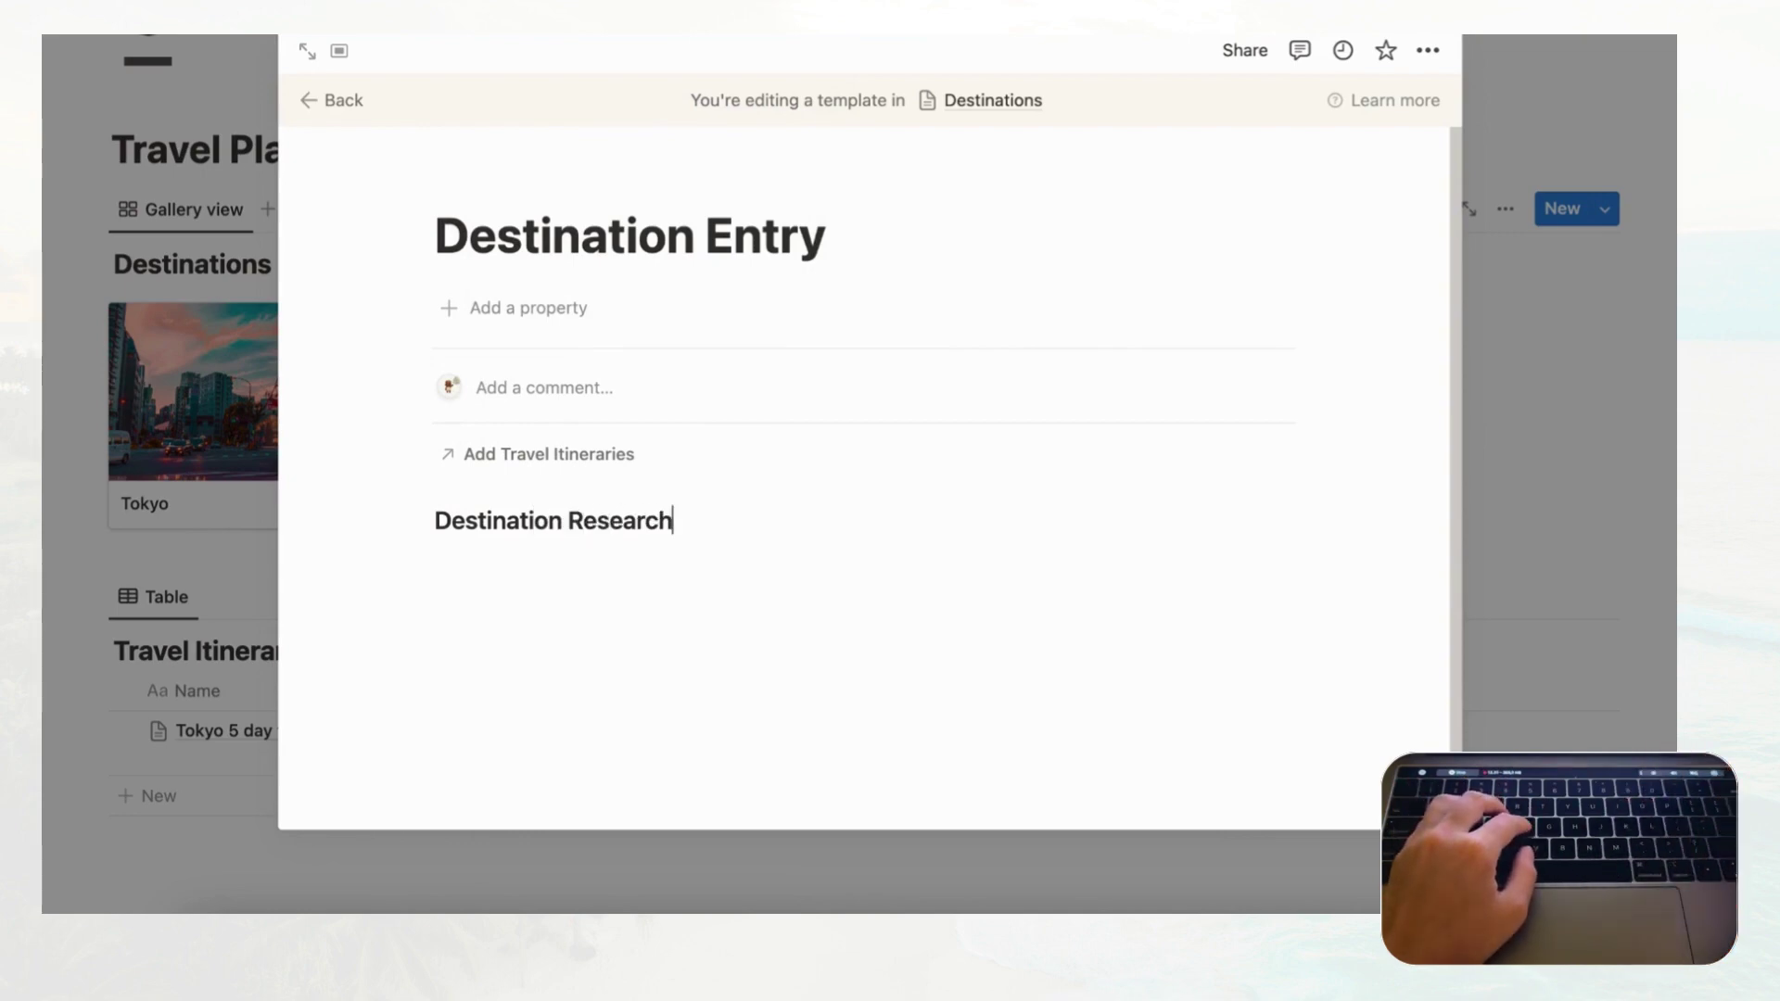
- Add a divider under the heading, followed by empty bullet items and a blank line
key(Return)
text(/divider)
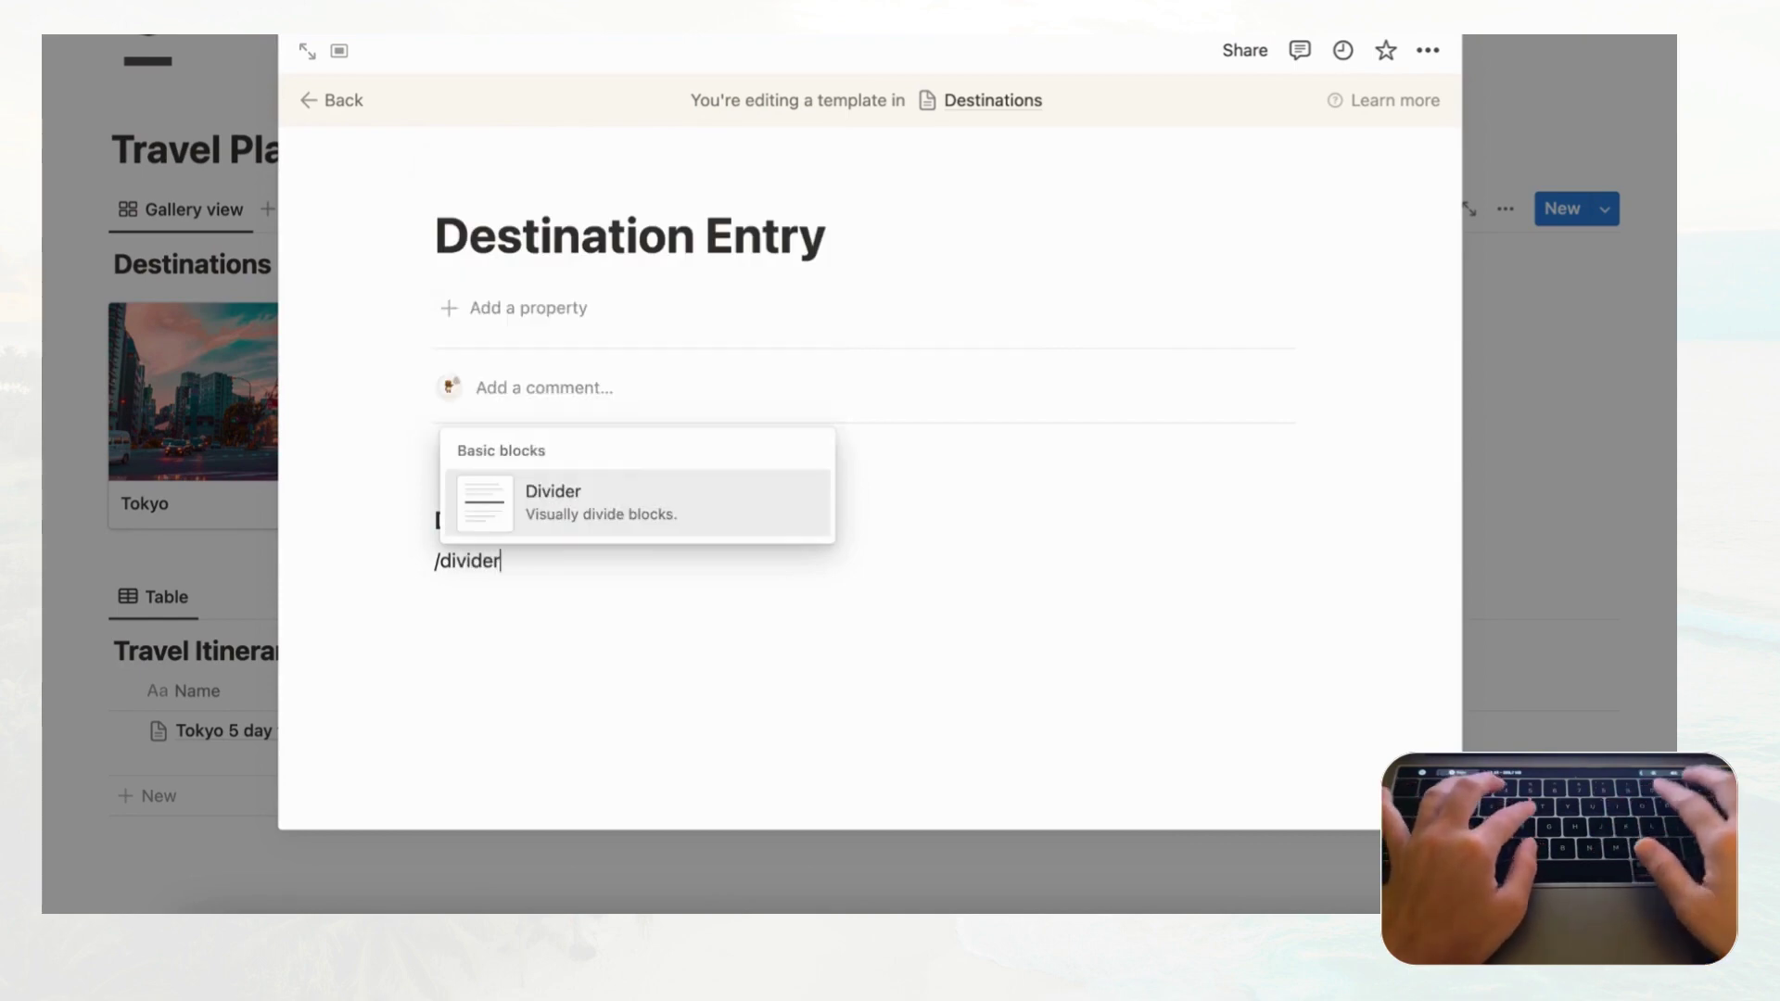
key(Return)
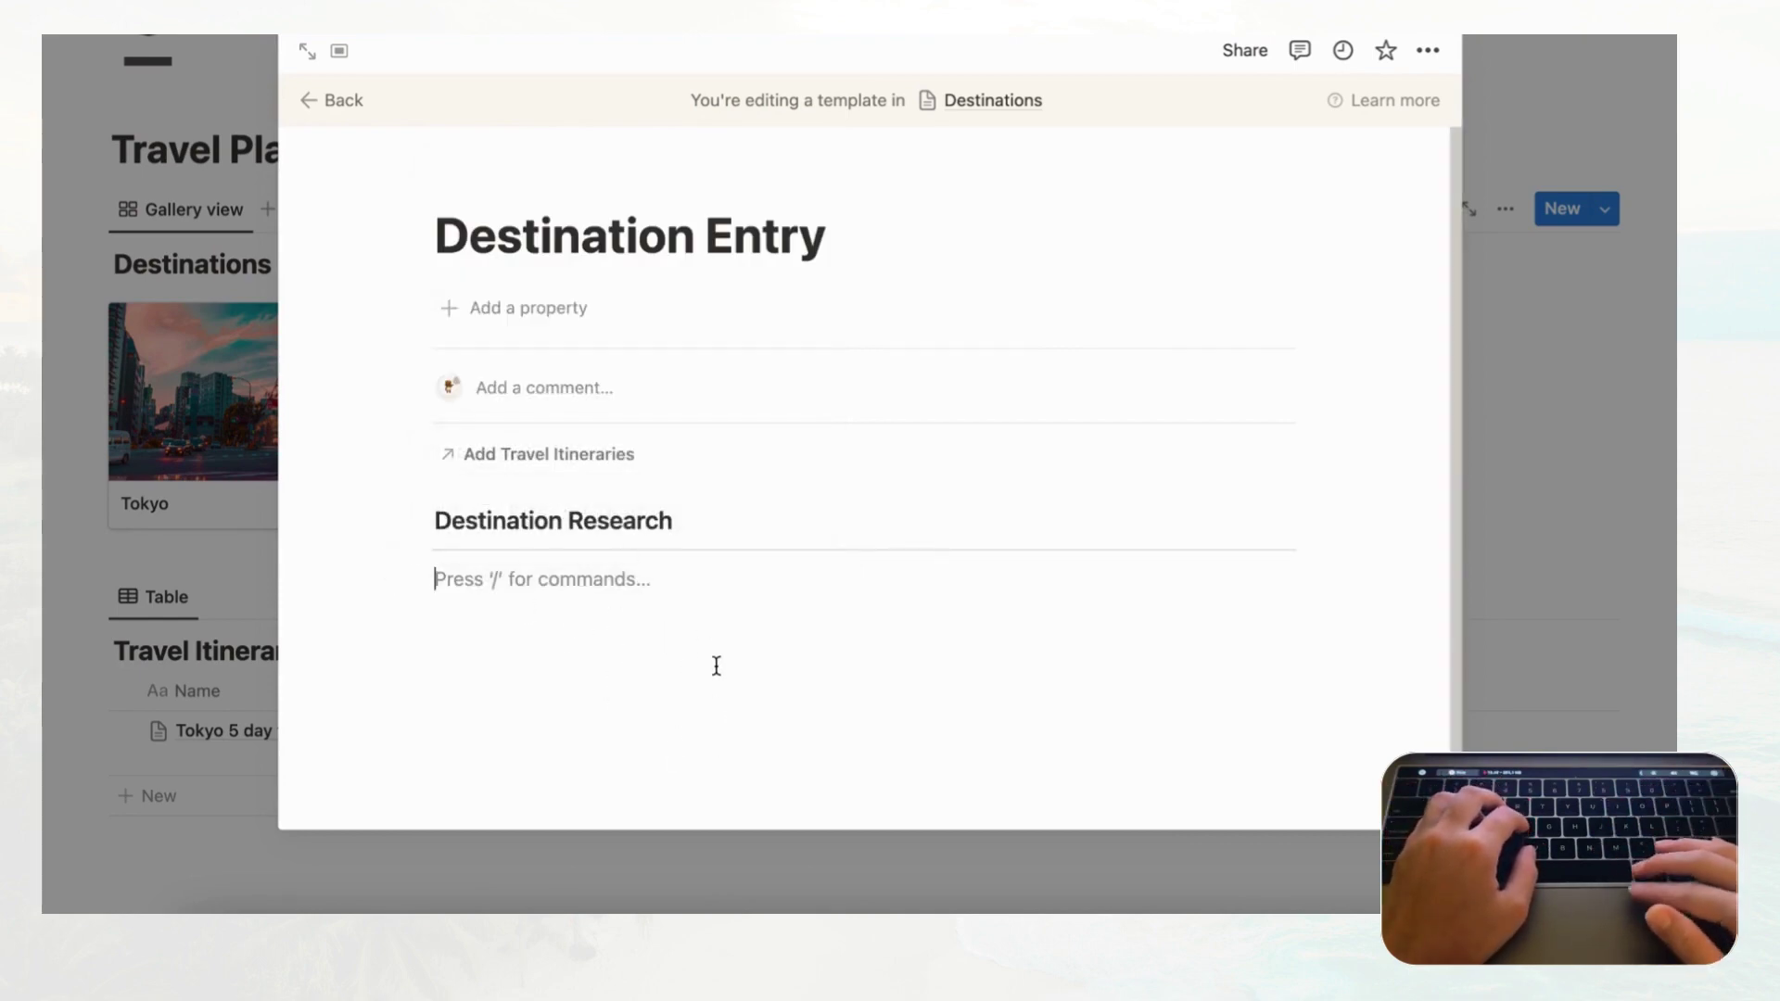
text(-)
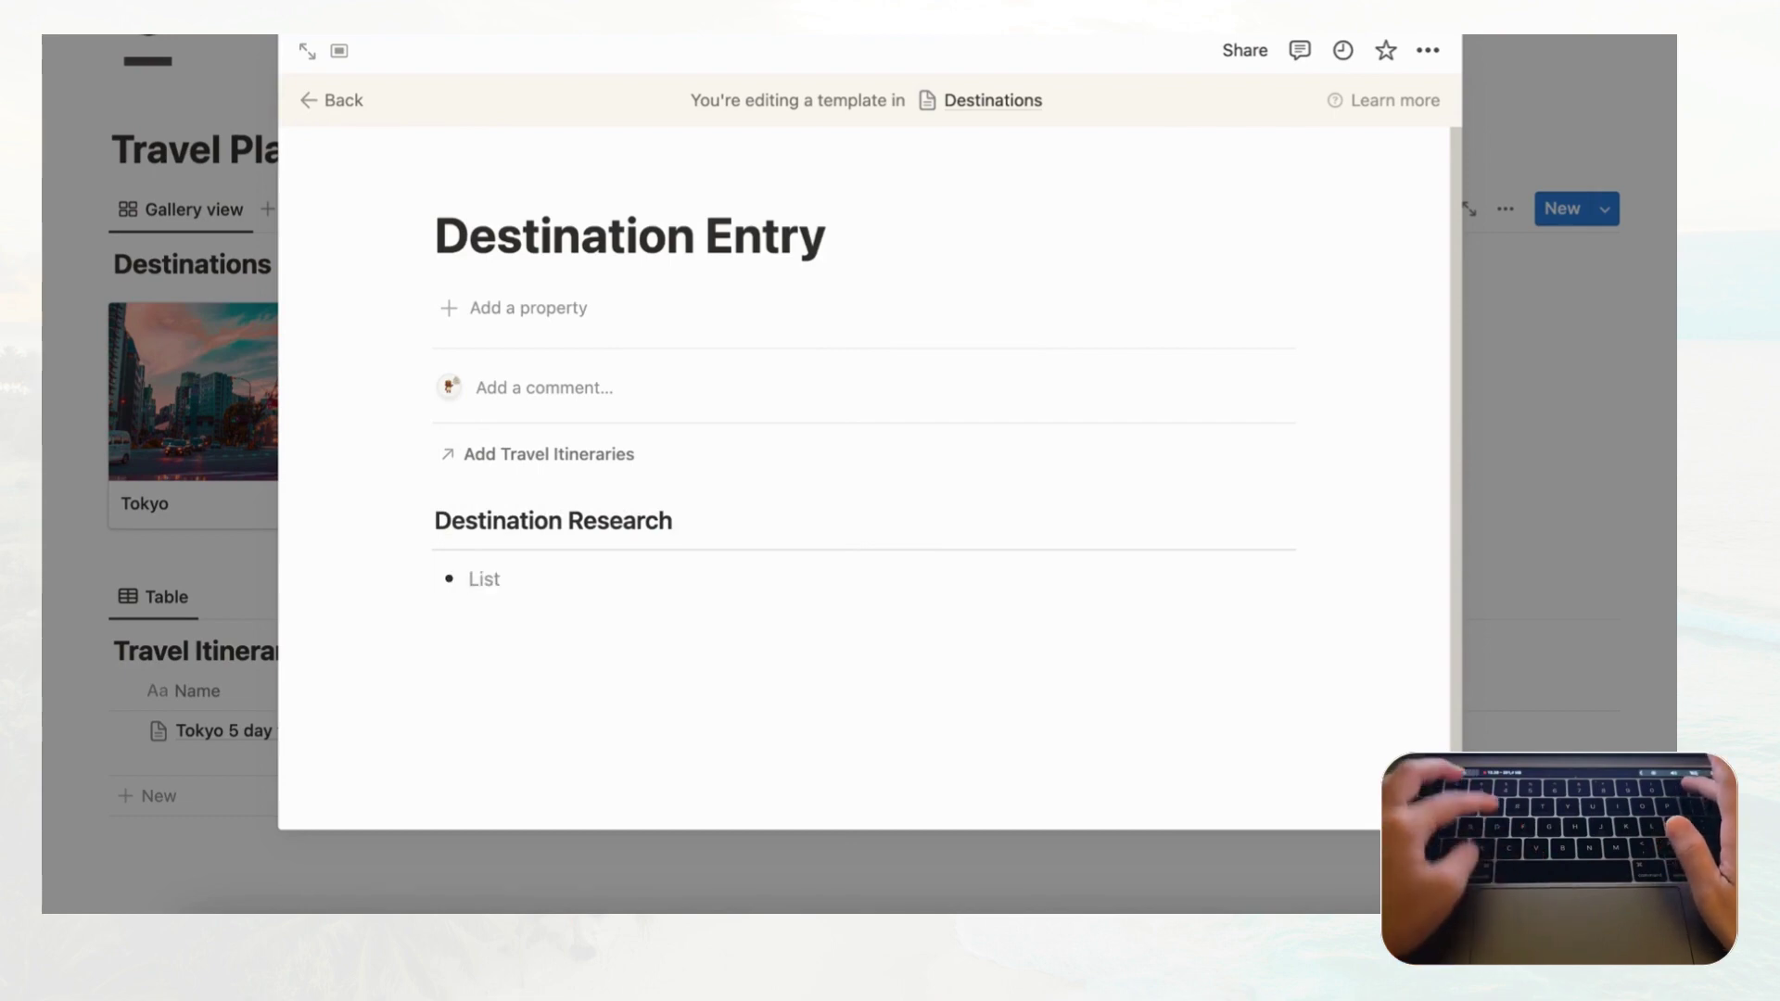
key(Return)
key(Return)
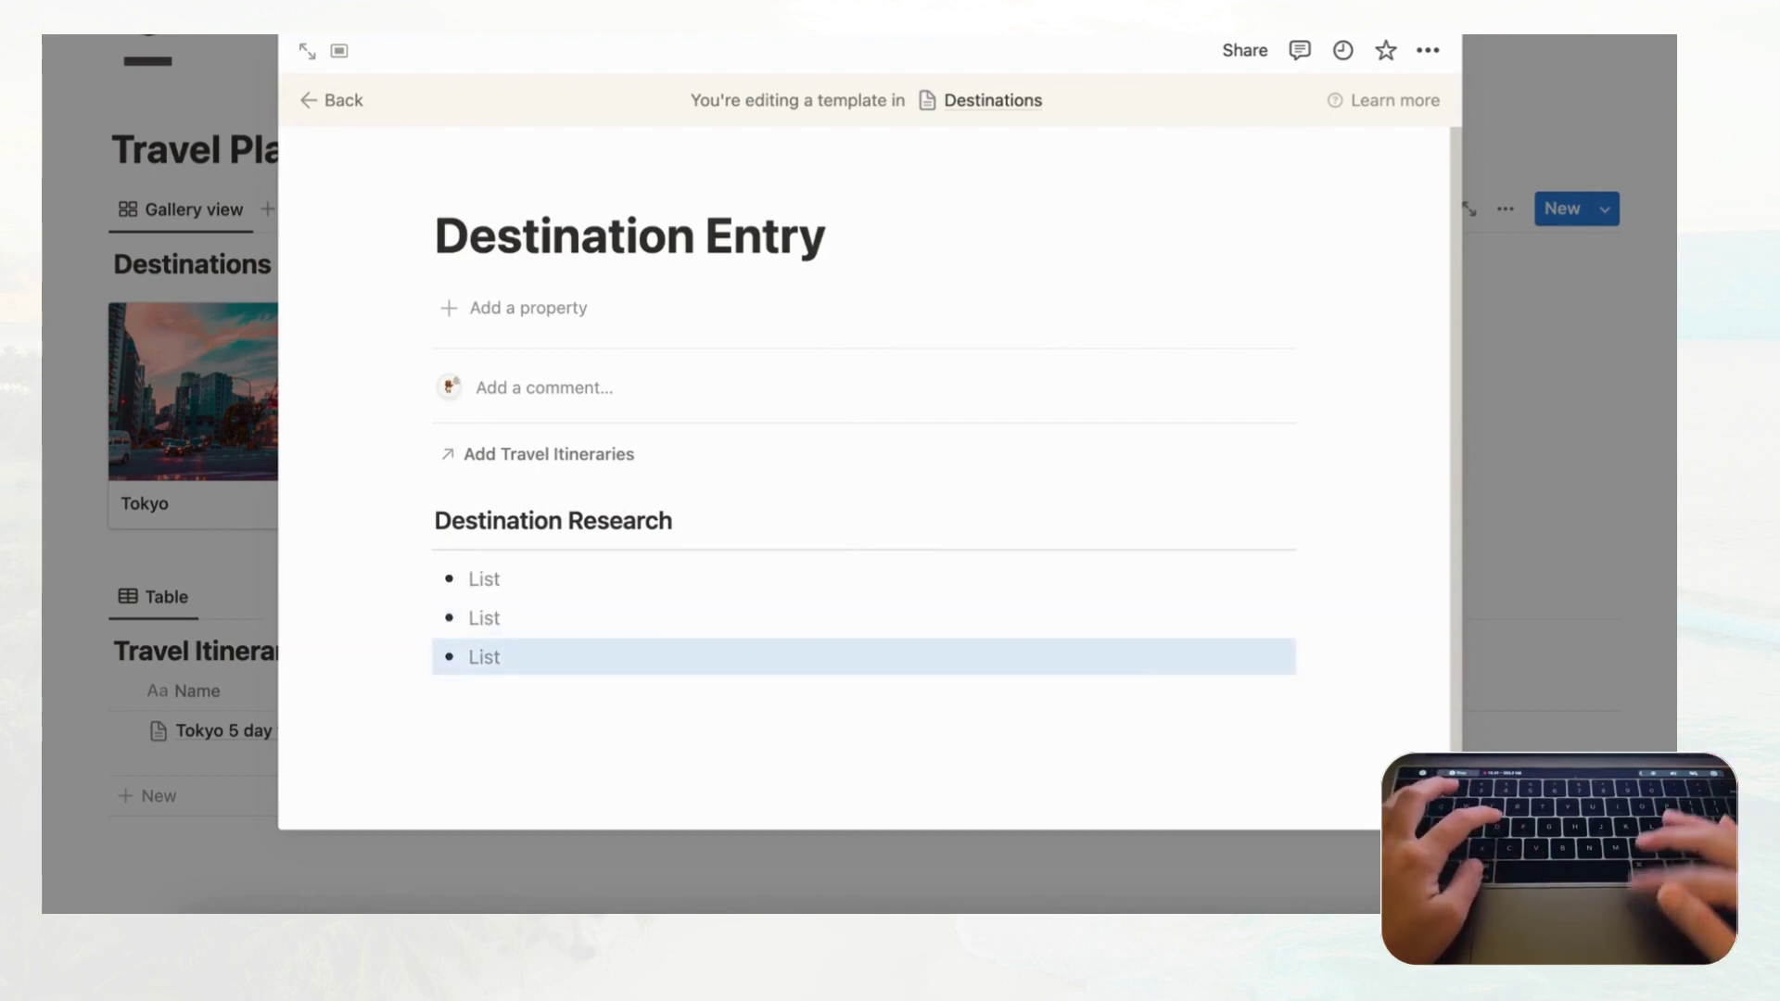
key(BackSpace)
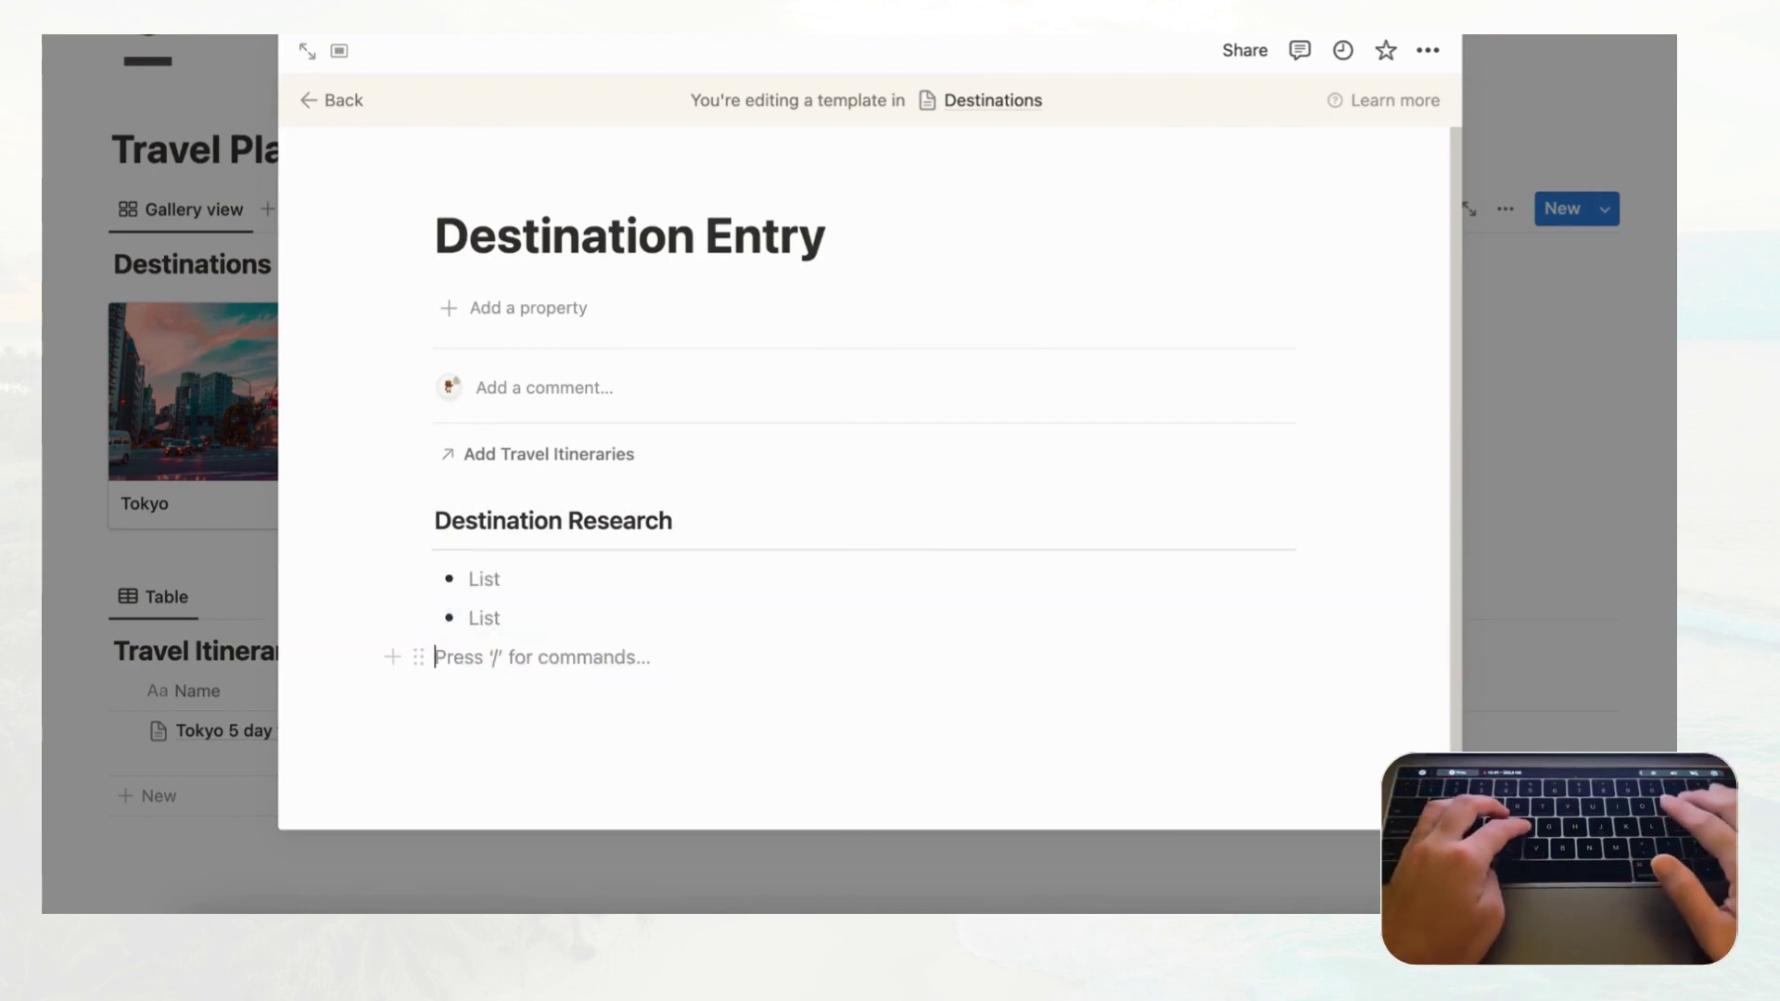
key(Return)
- Insert a web bookmark block, duplicate it to three, and duplicate the bullets to four
text(/)
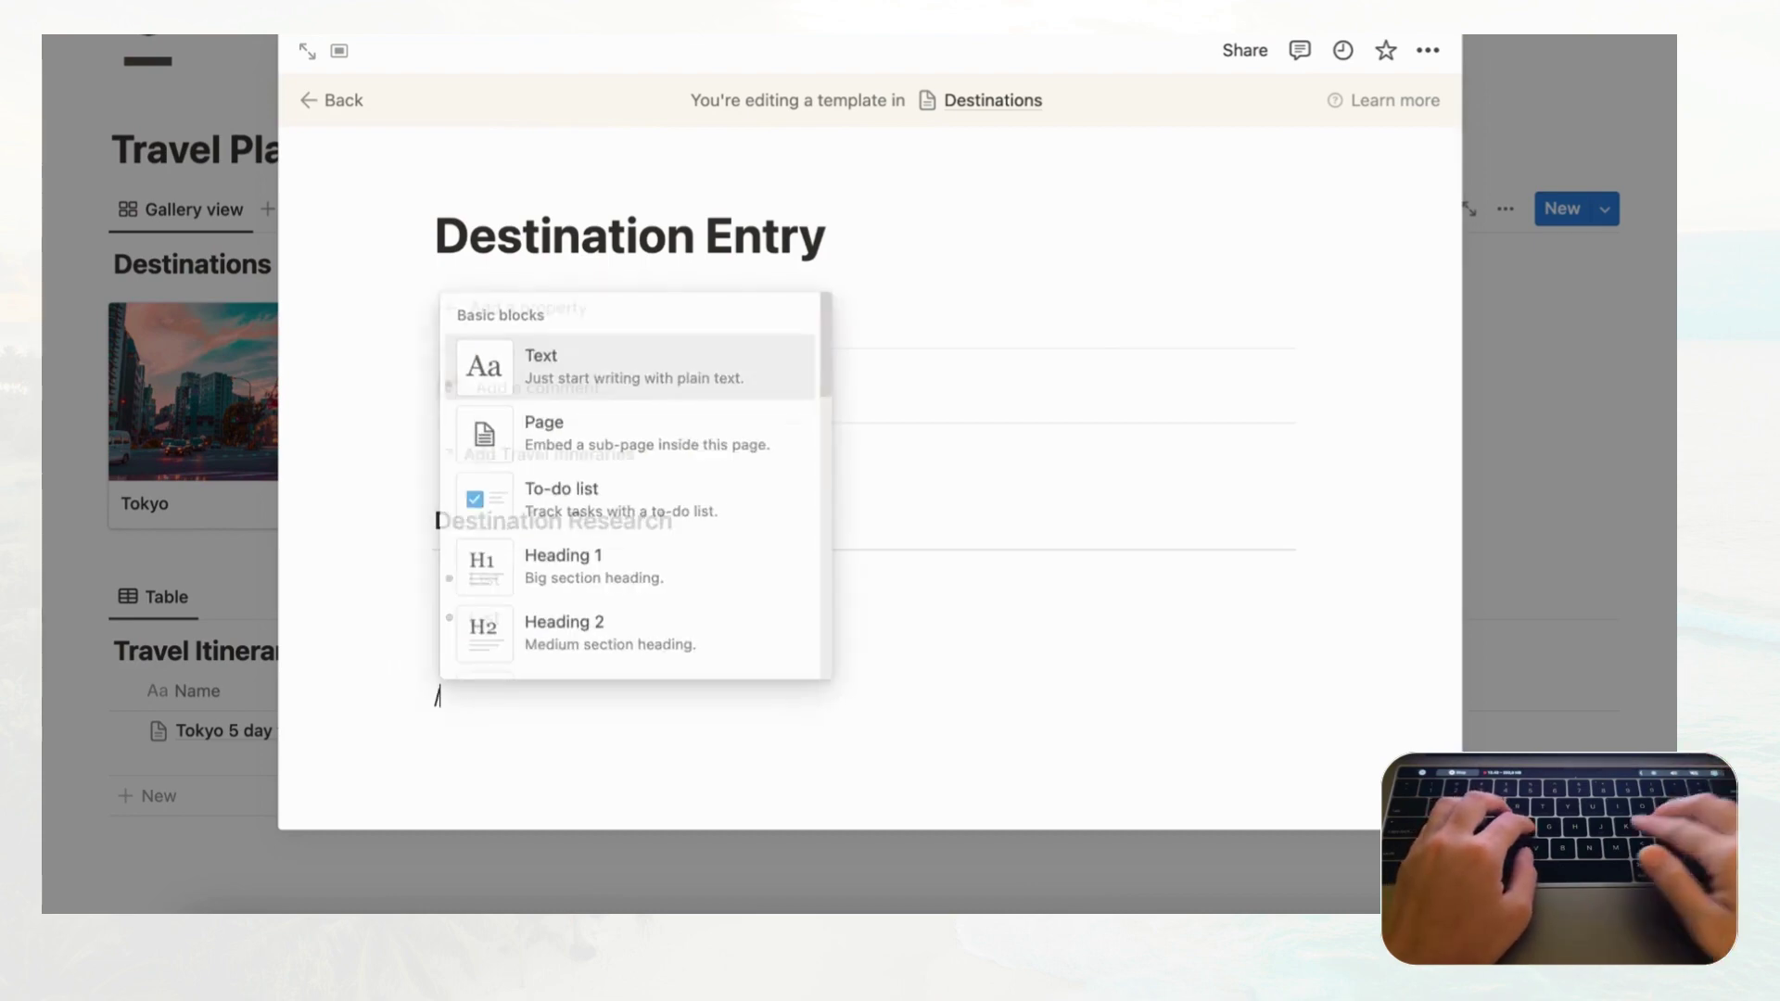
text(web)
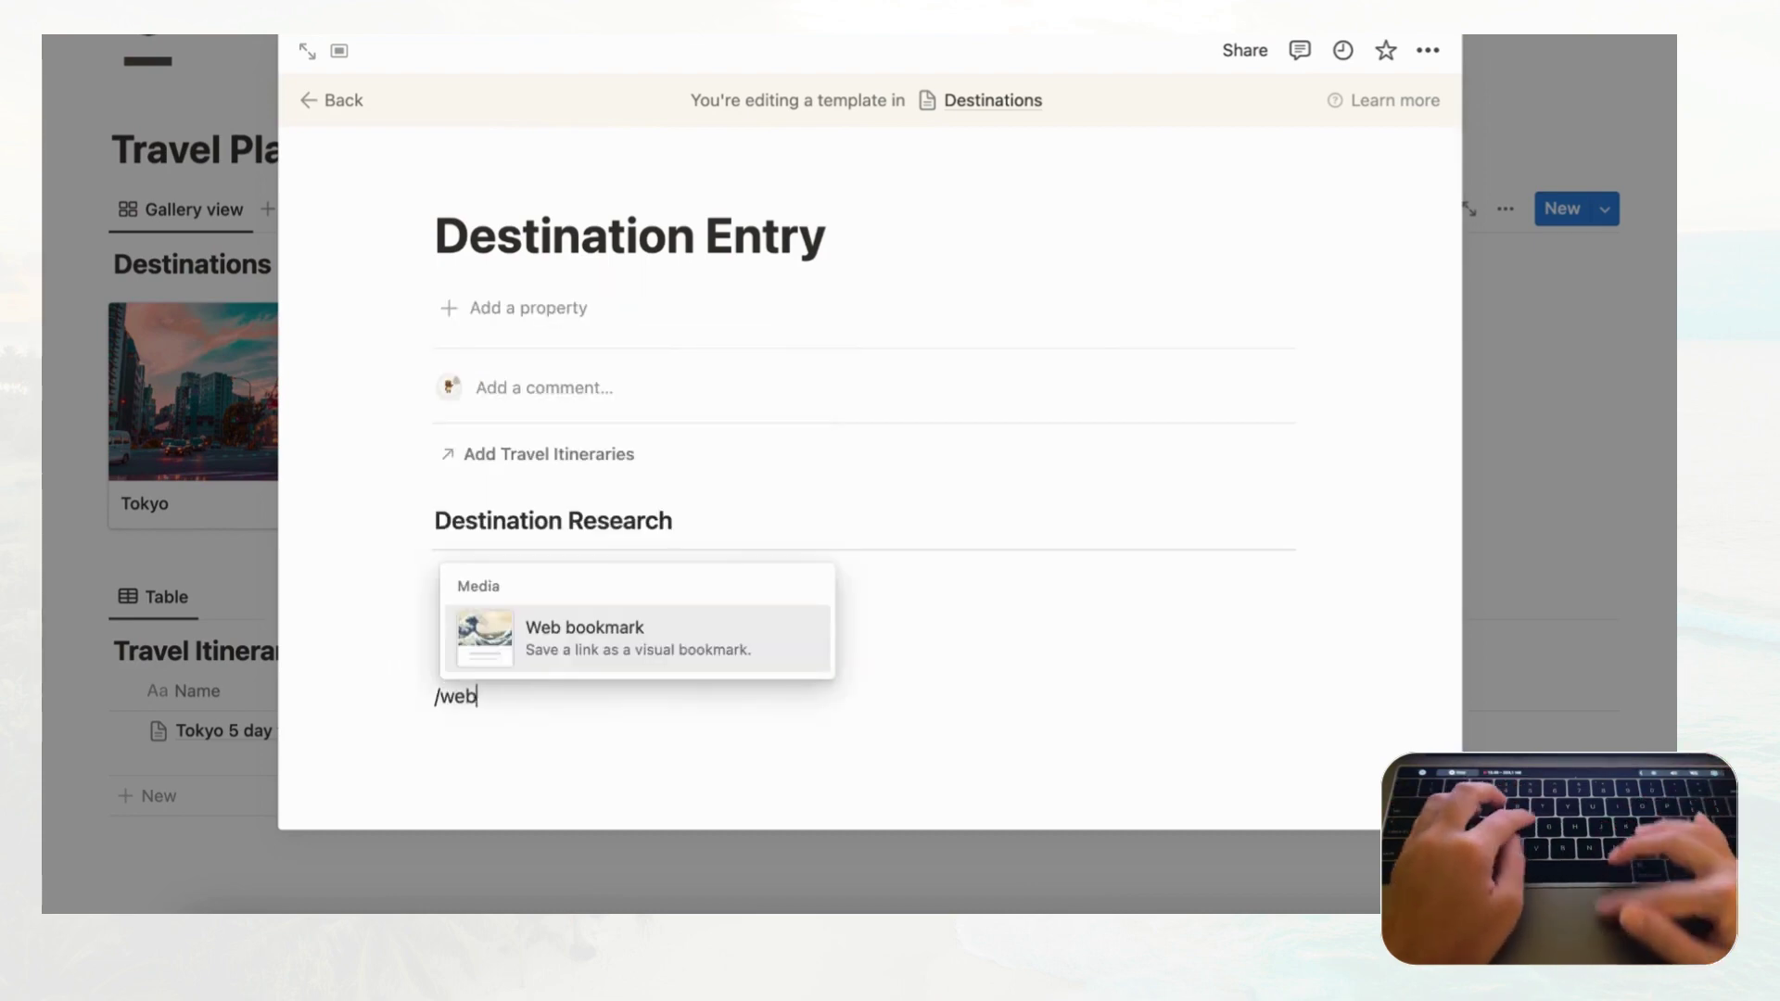
click(579, 641)
key(Escape)
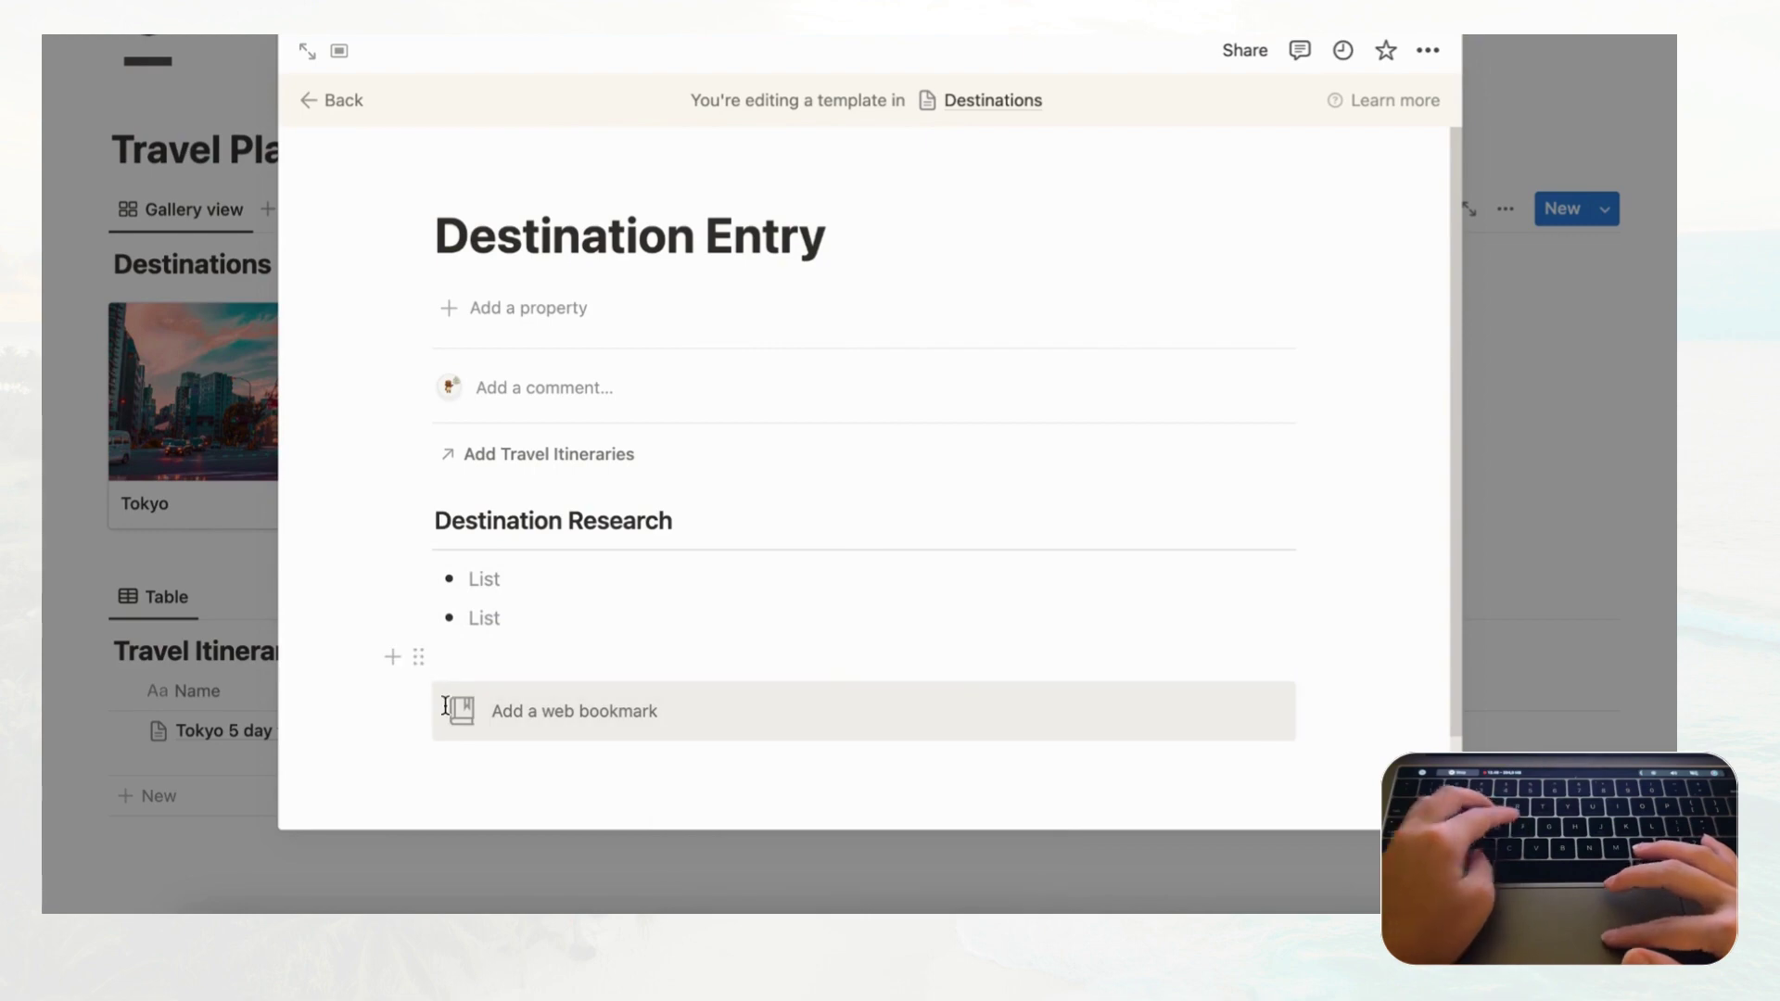
scroll(455, 728, down, 2)
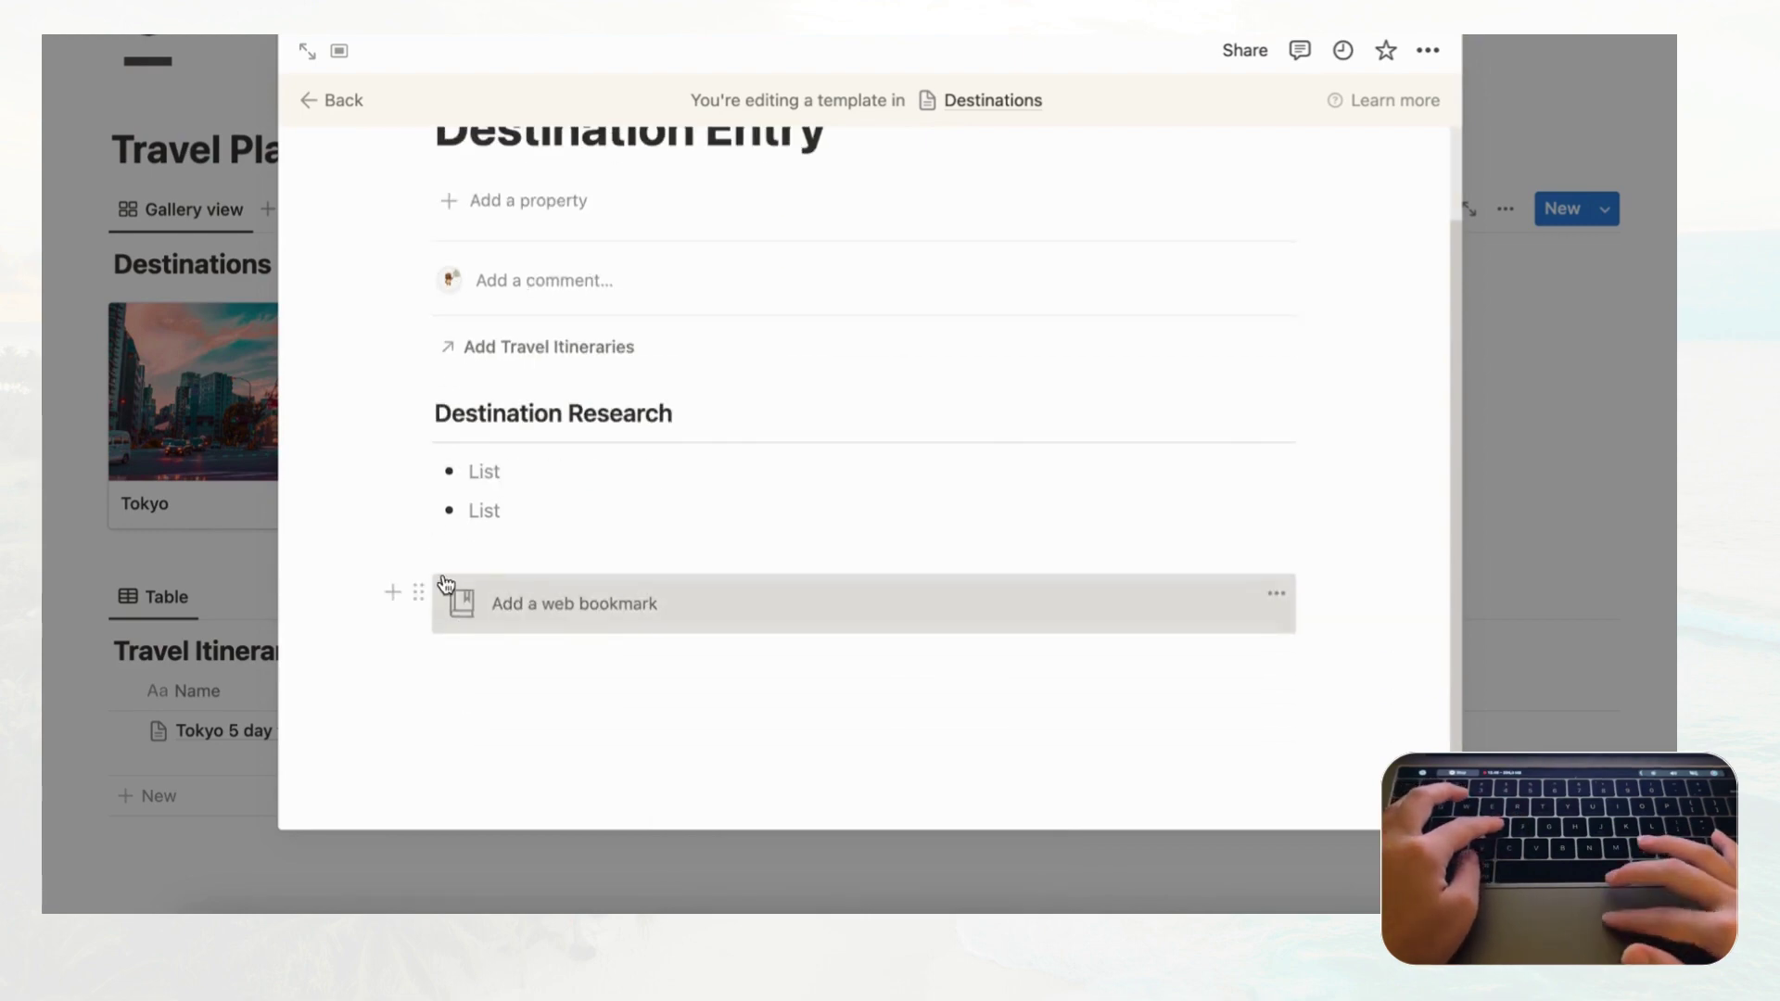
click(418, 592)
key(Escape)
key(super+d)
key(super+d)
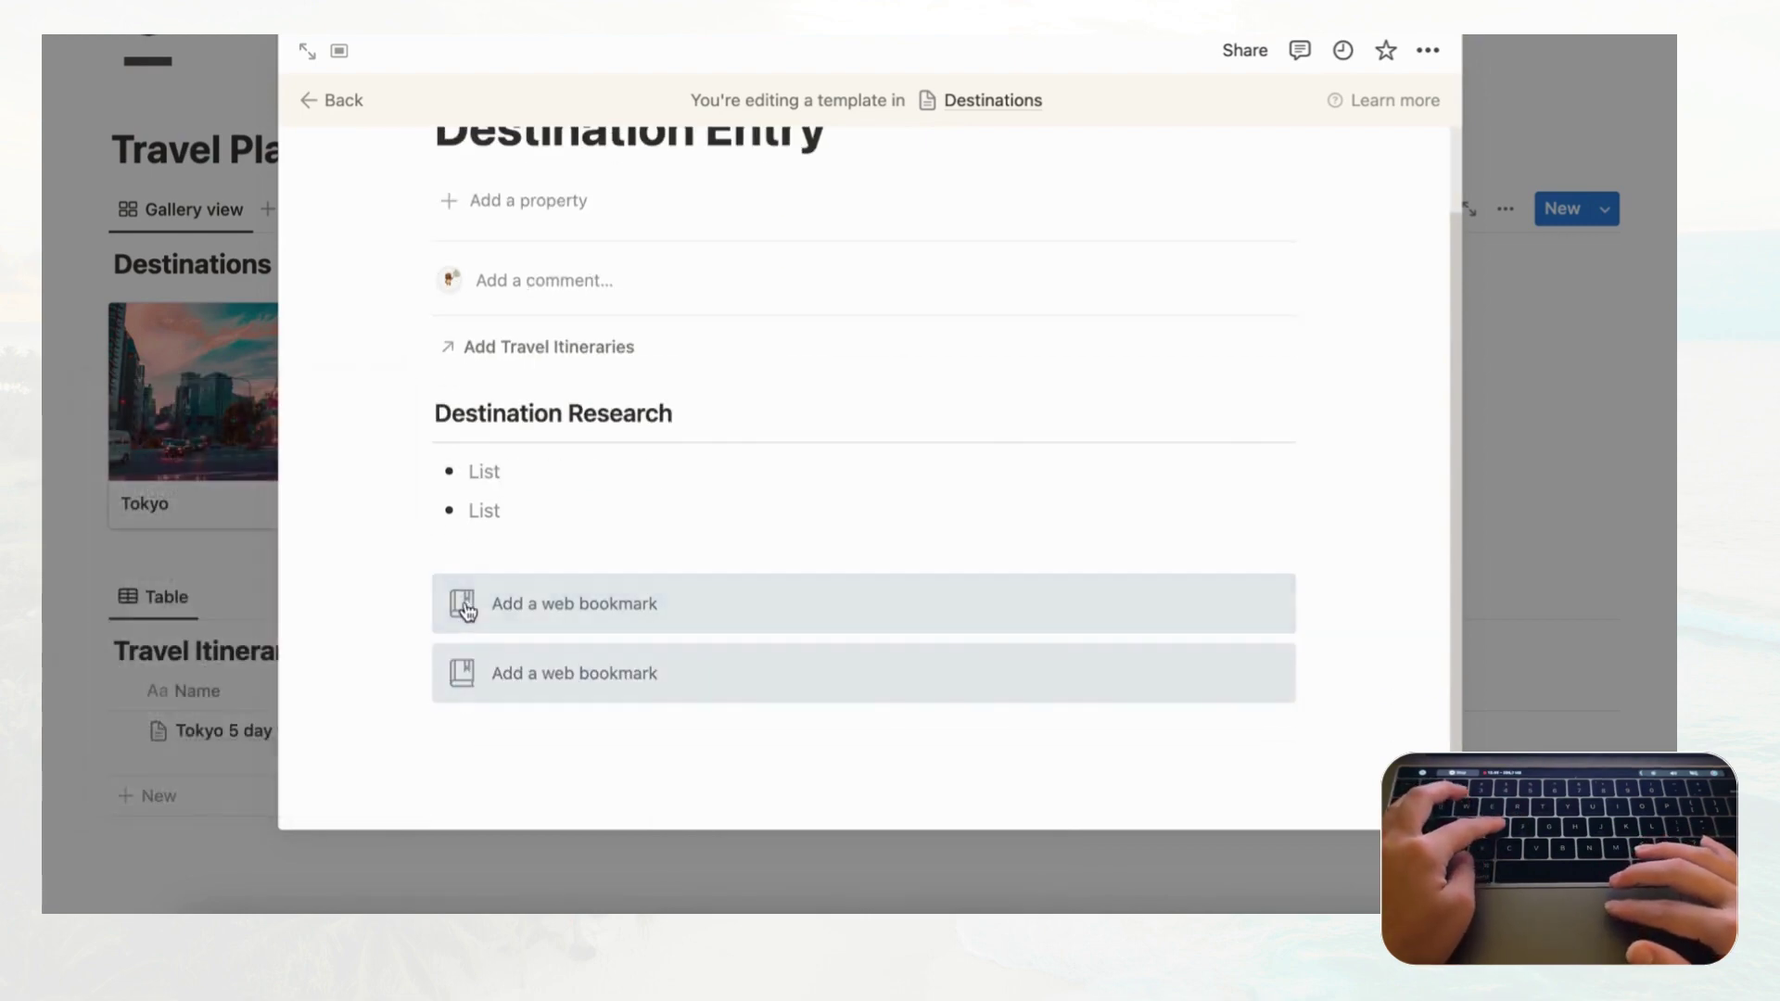
scroll(543, 623, up, 1)
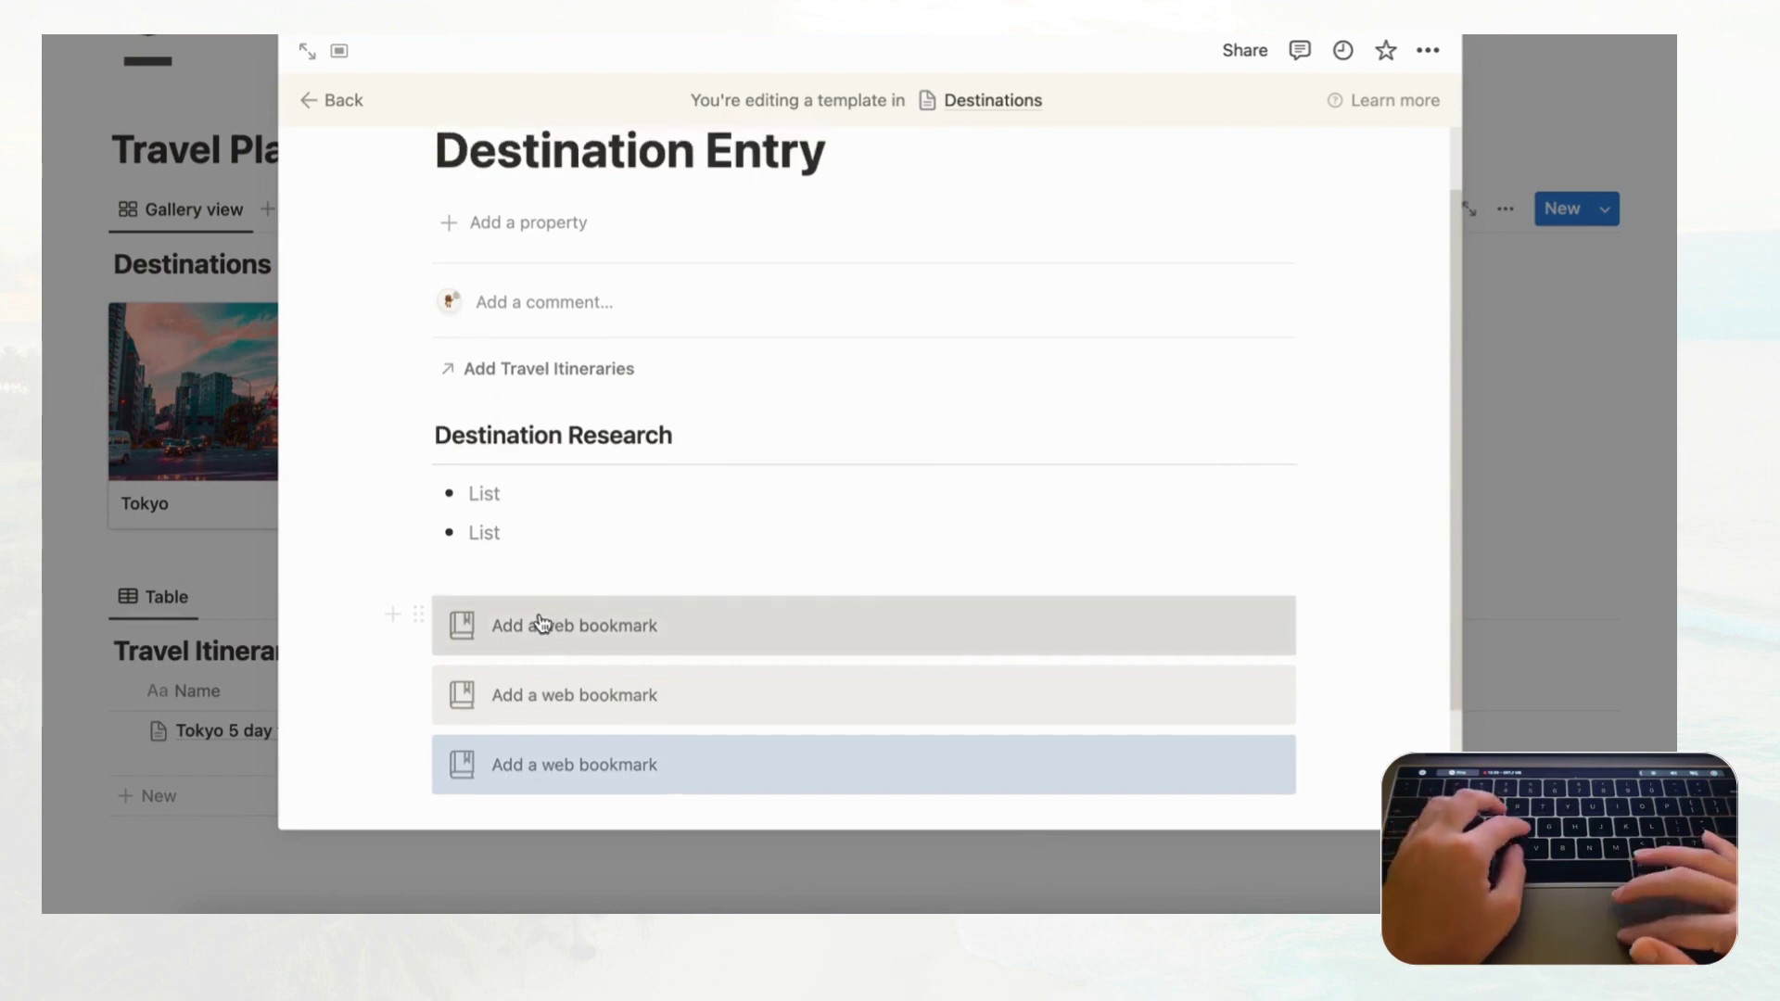
click(497, 534)
key(super+d)
key(super+d)
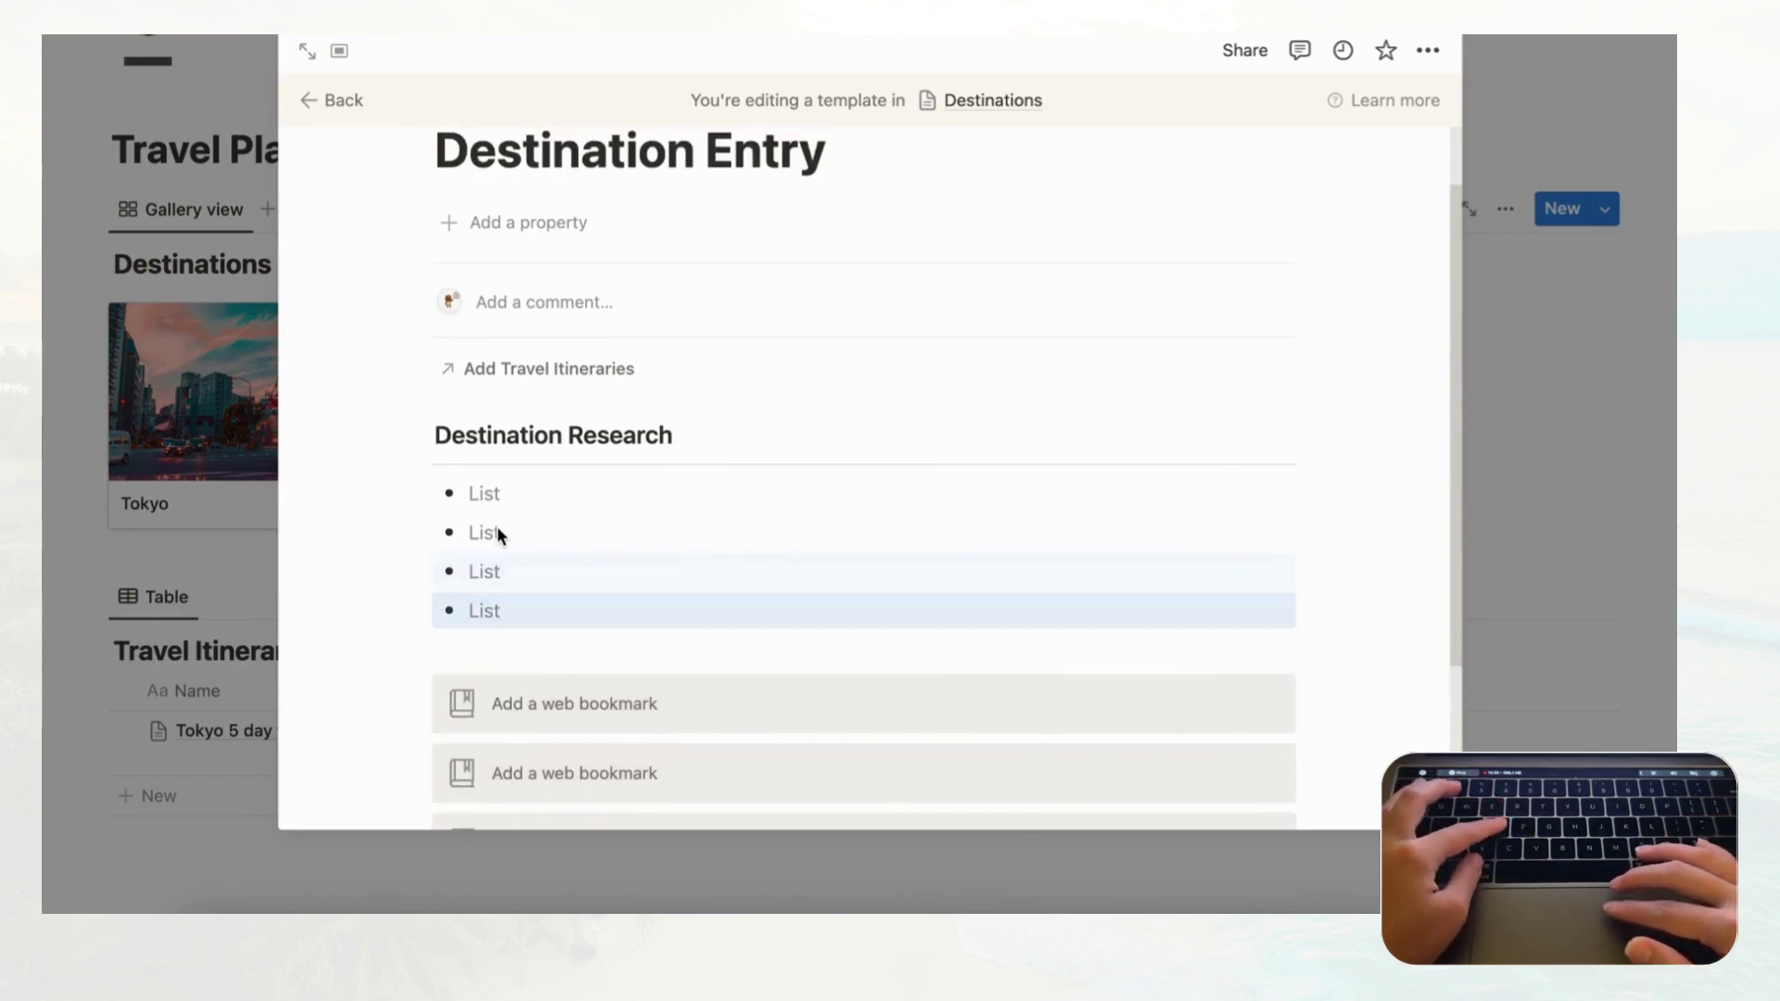
- Insert an empty line above the Destination Research heading and start a /link command there
click(436, 437)
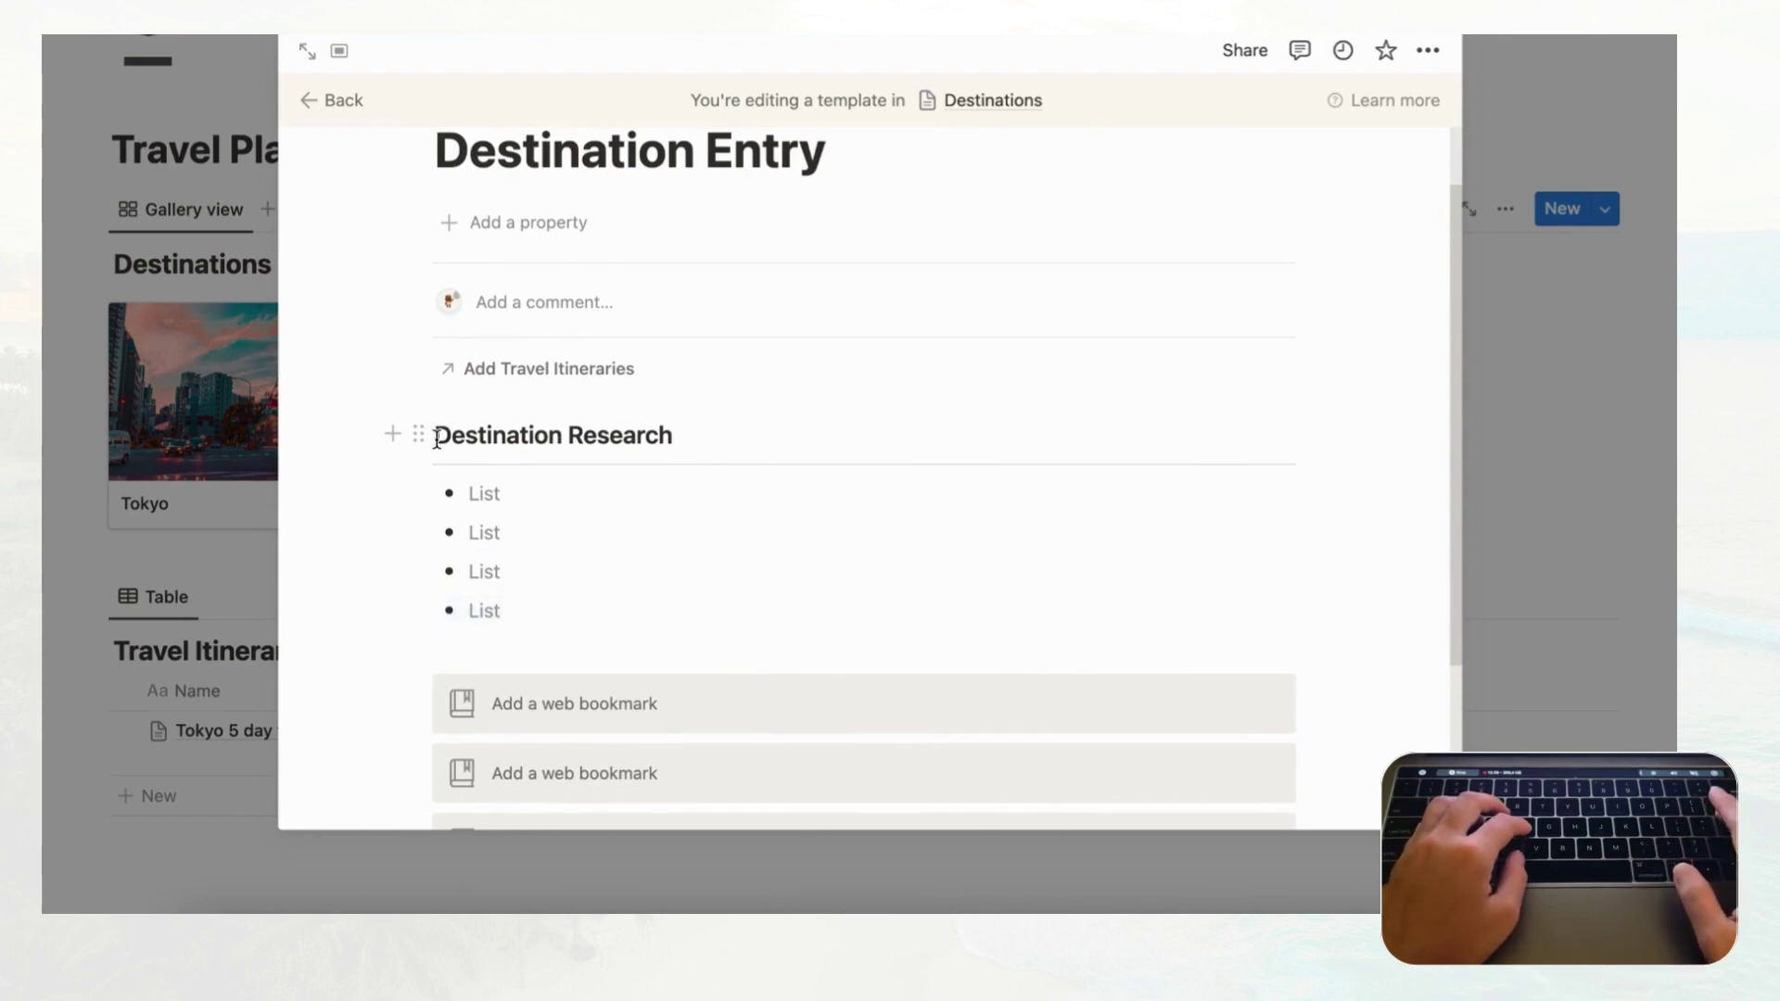
key(Return)
click(484, 419)
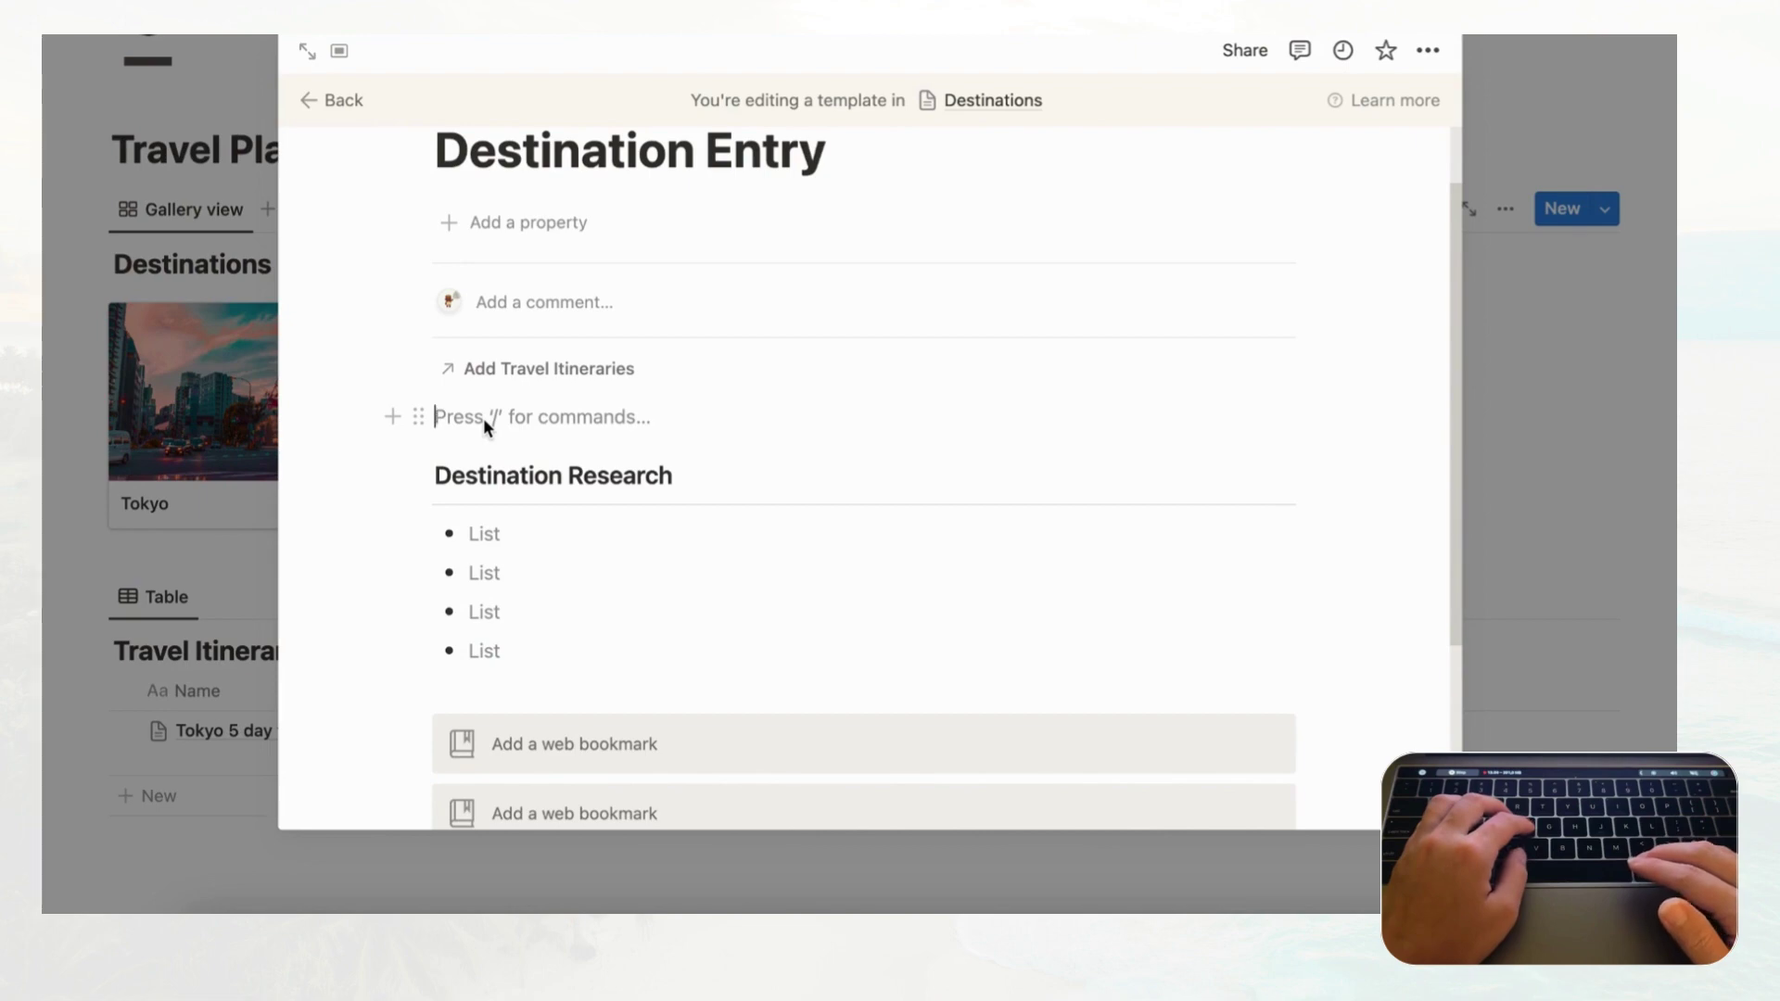
text(/)
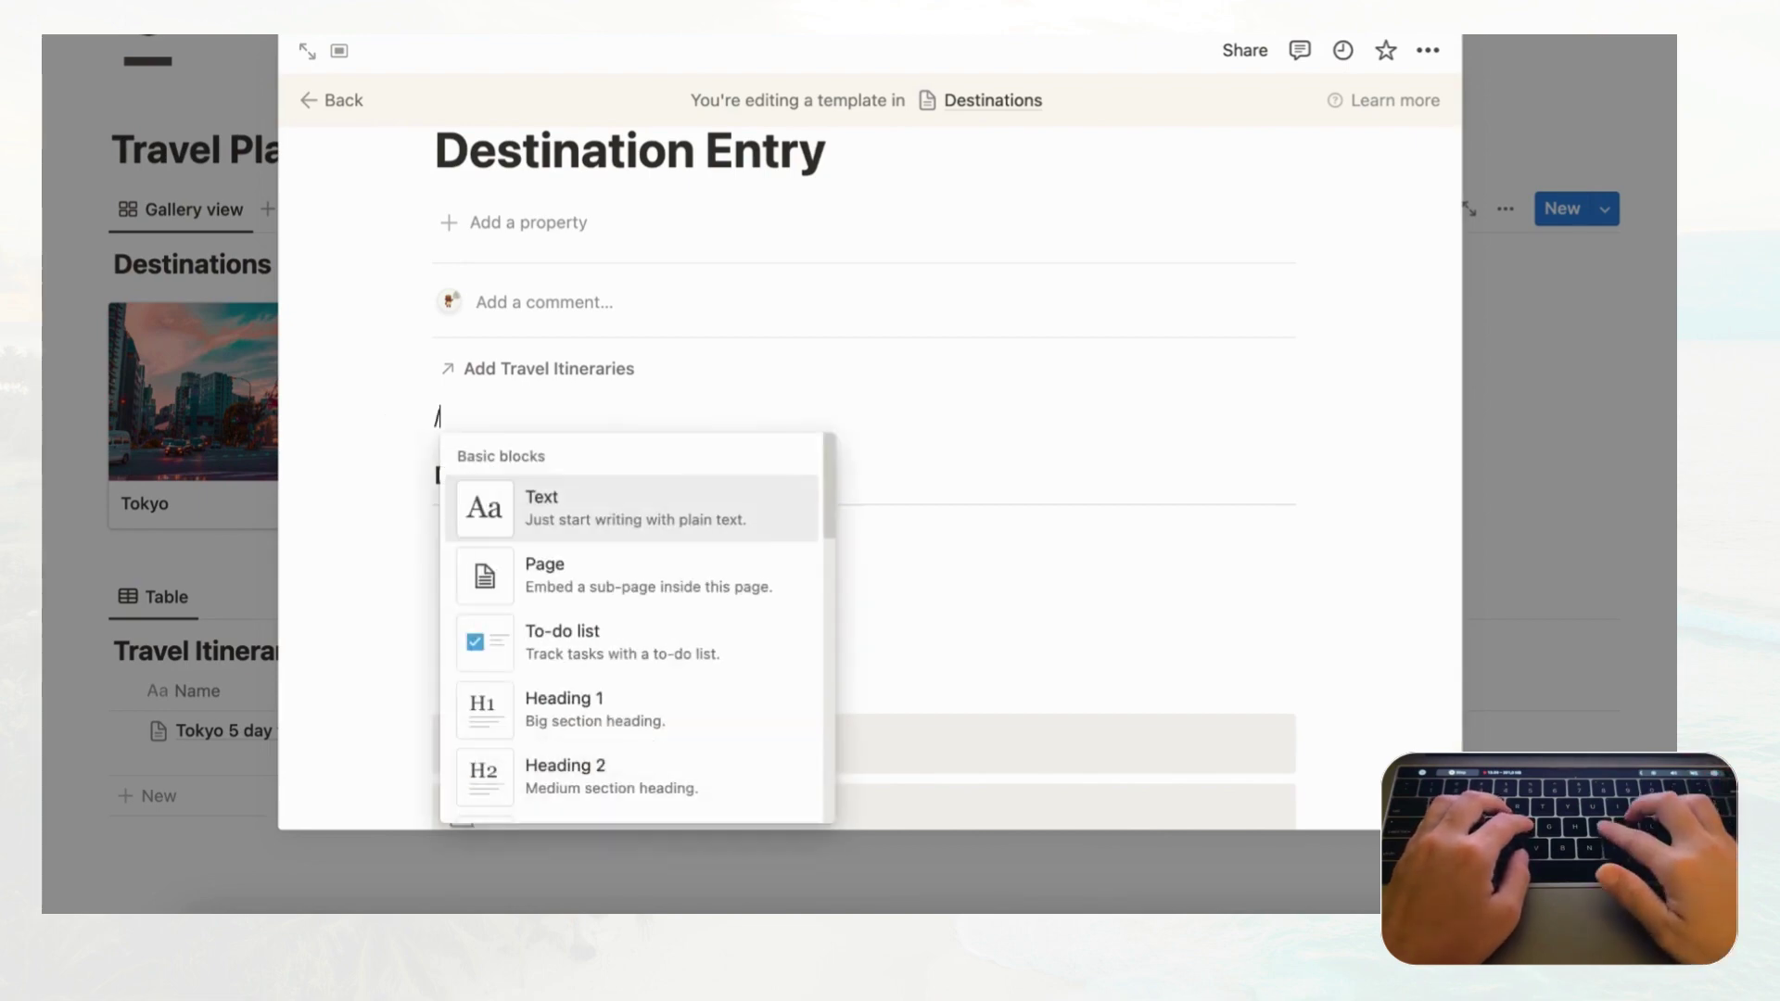
text(link)
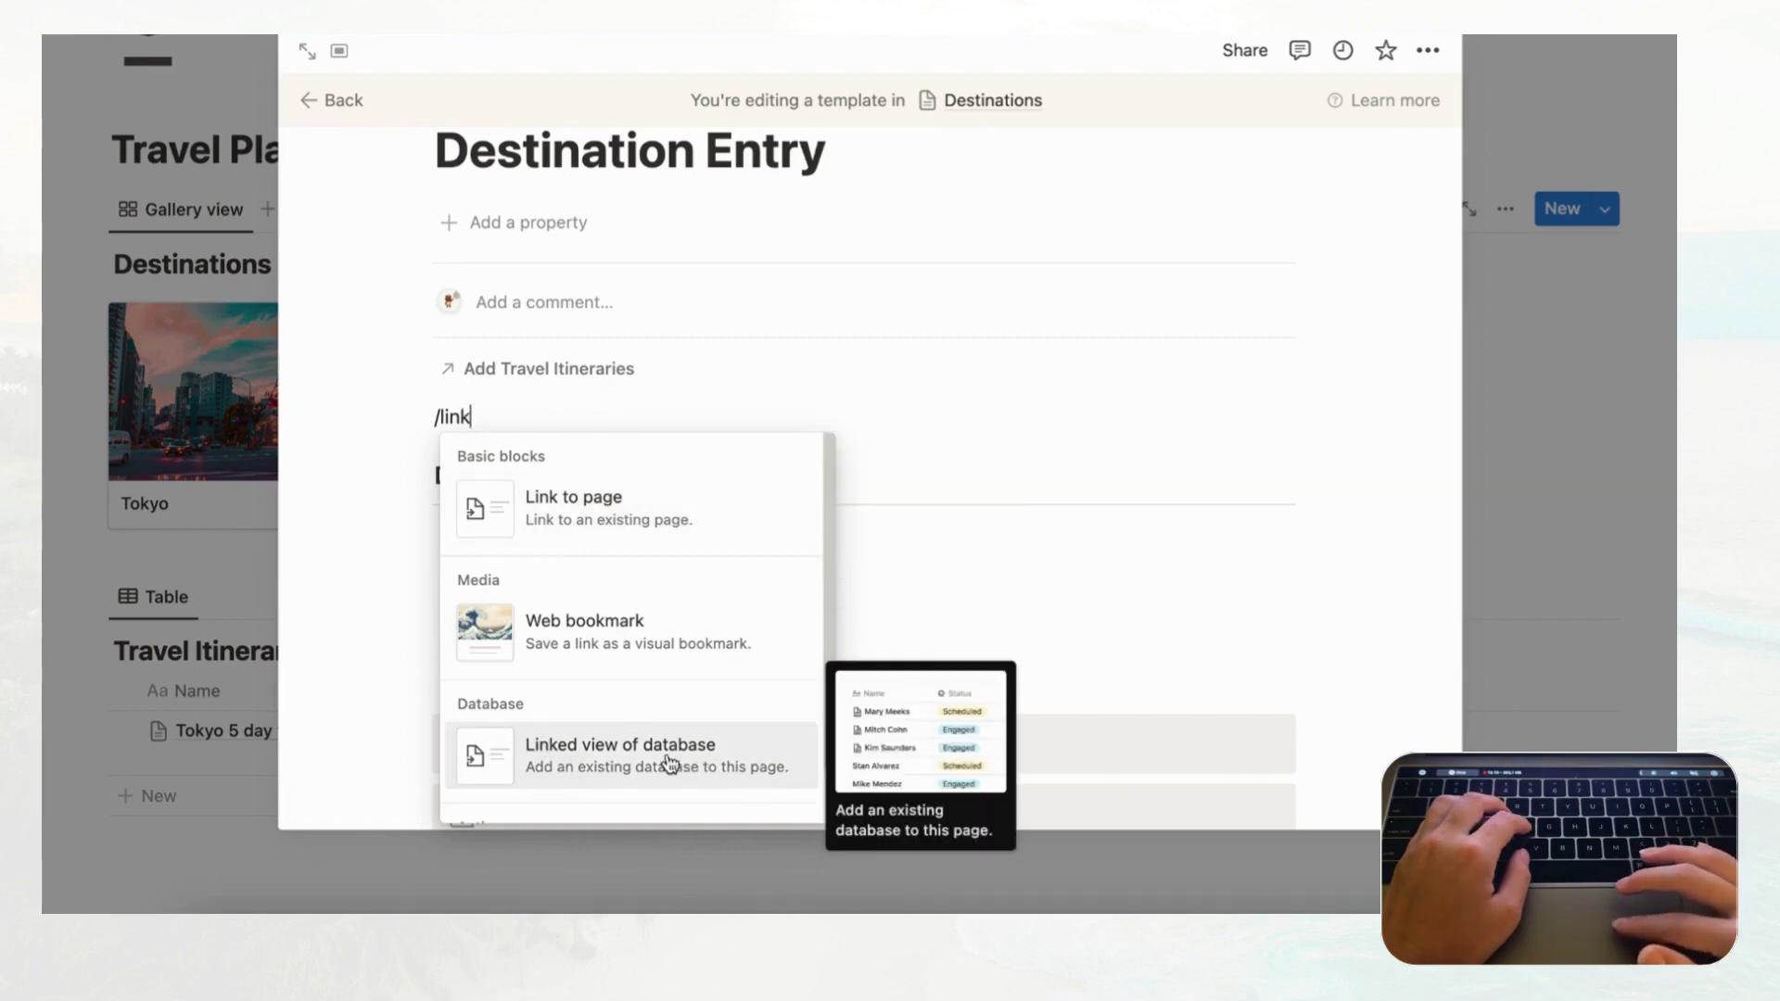
- Insert a linked database view of Travel Itineraries using the Table layout
click(627, 758)
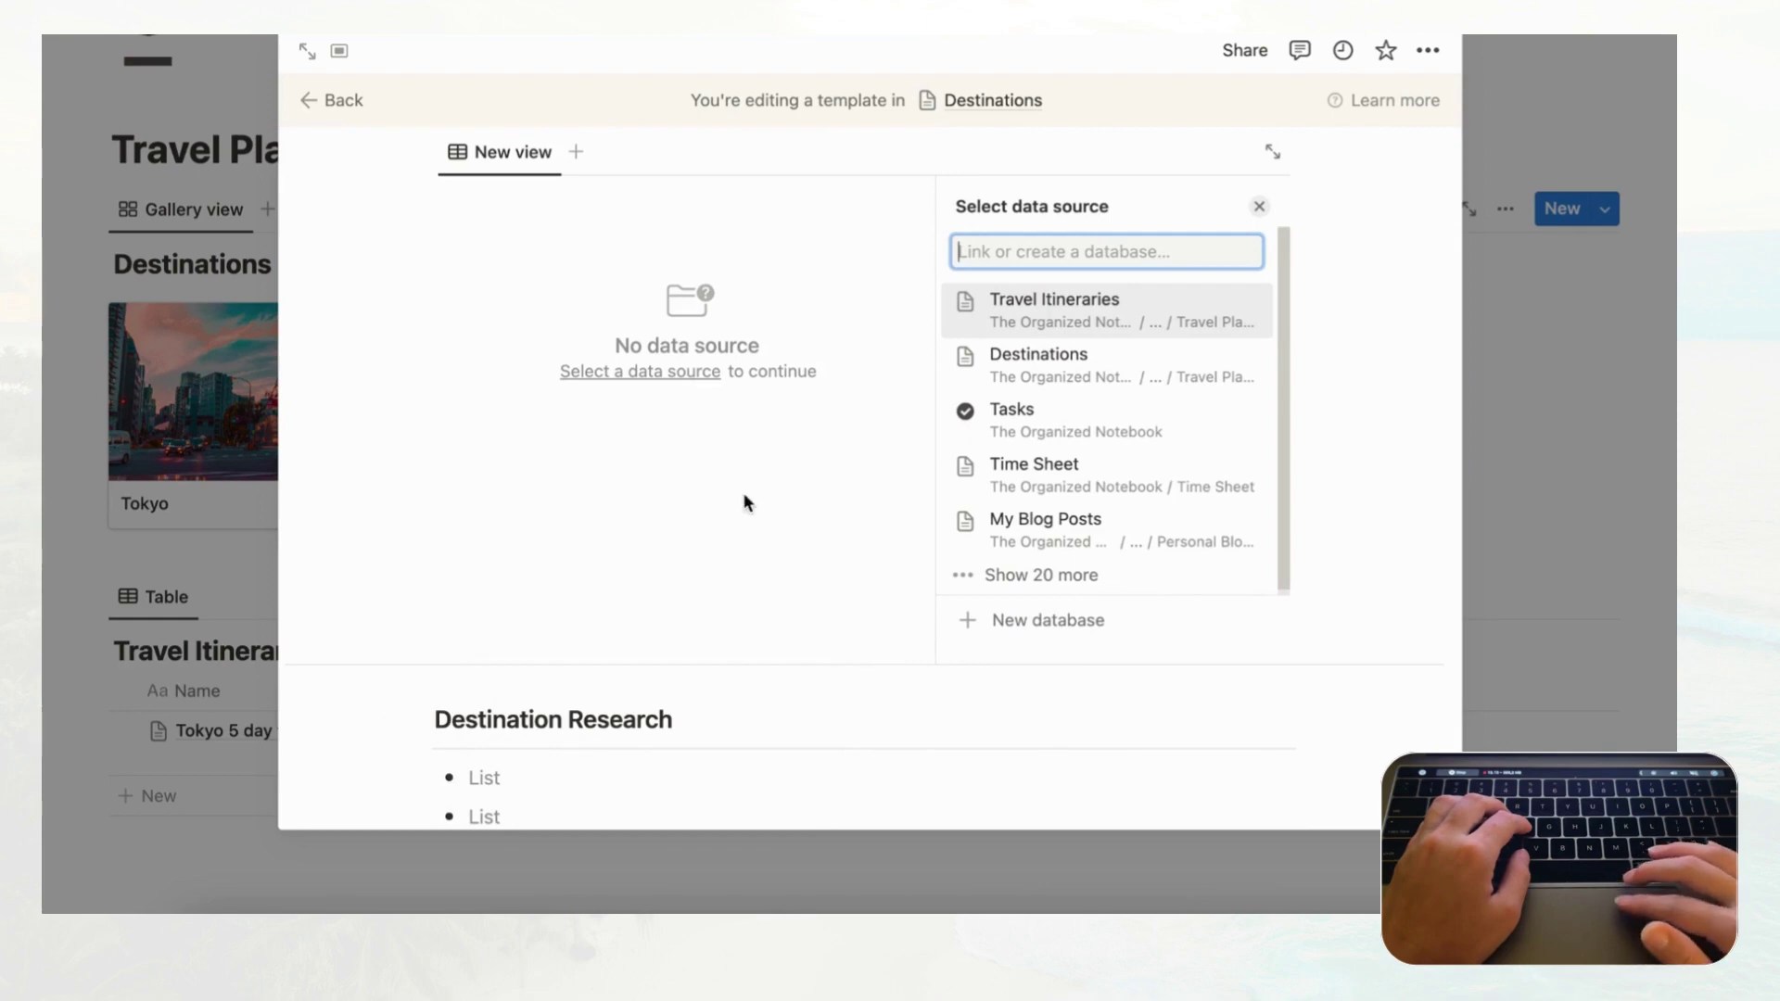
click(1053, 321)
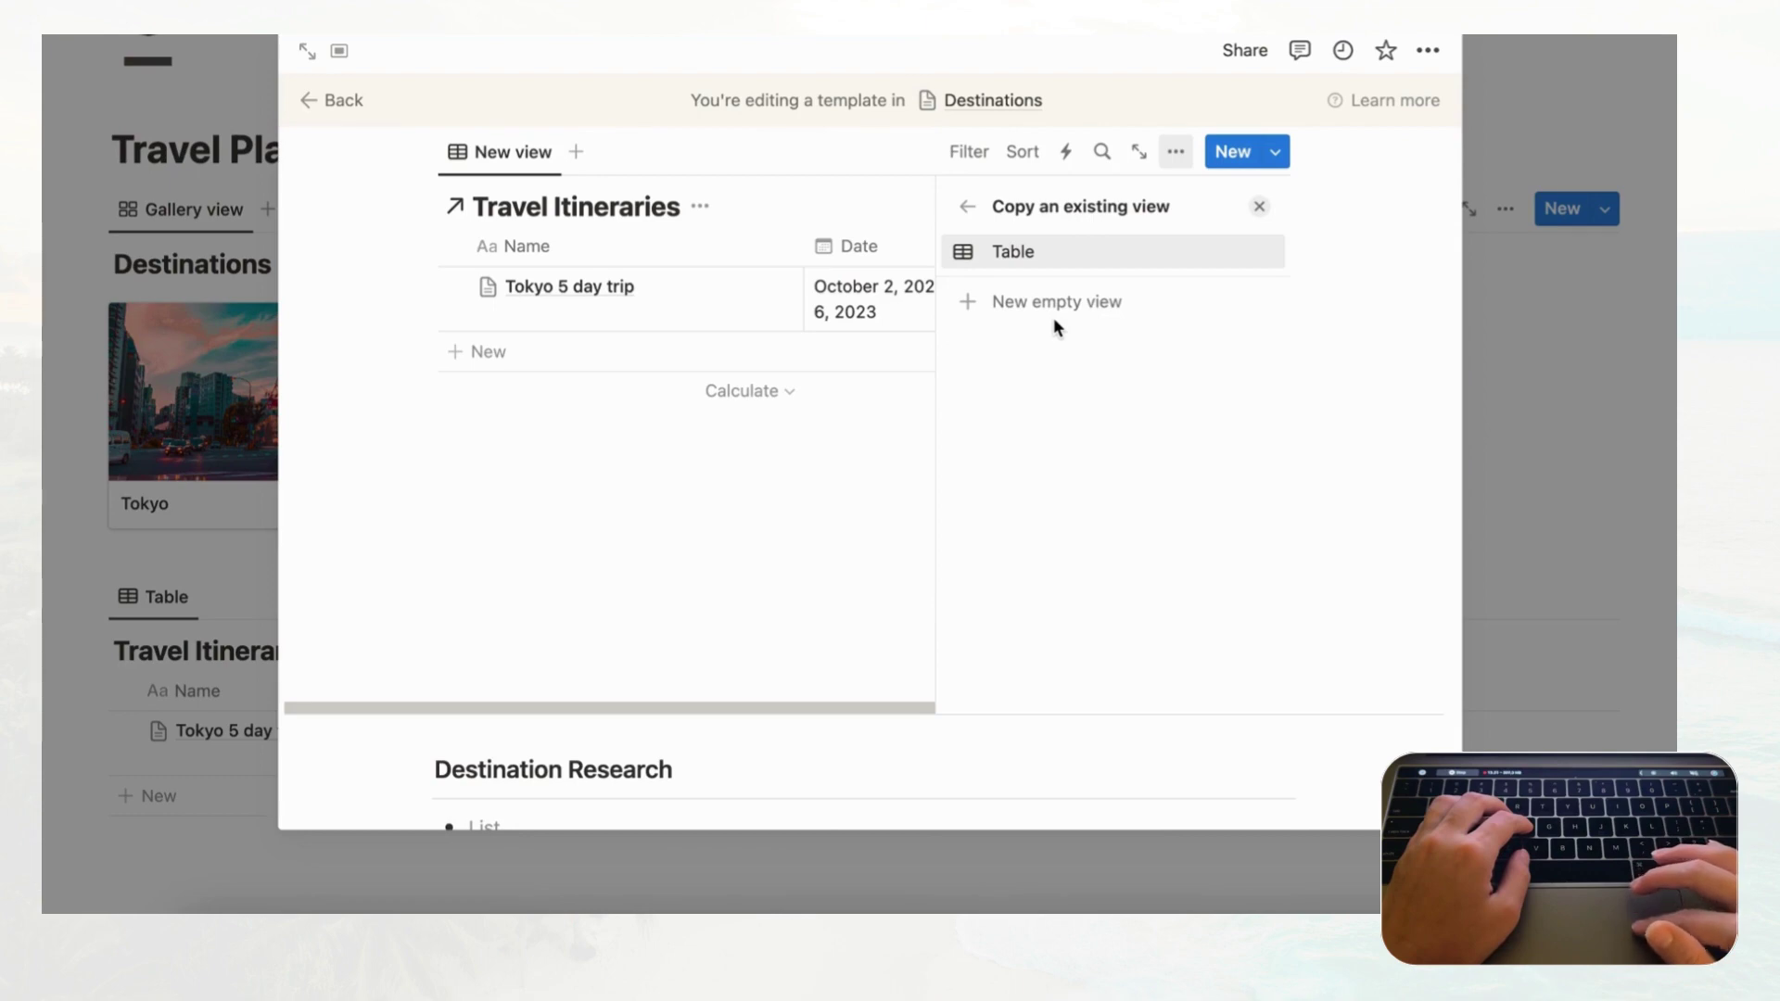
click(1259, 208)
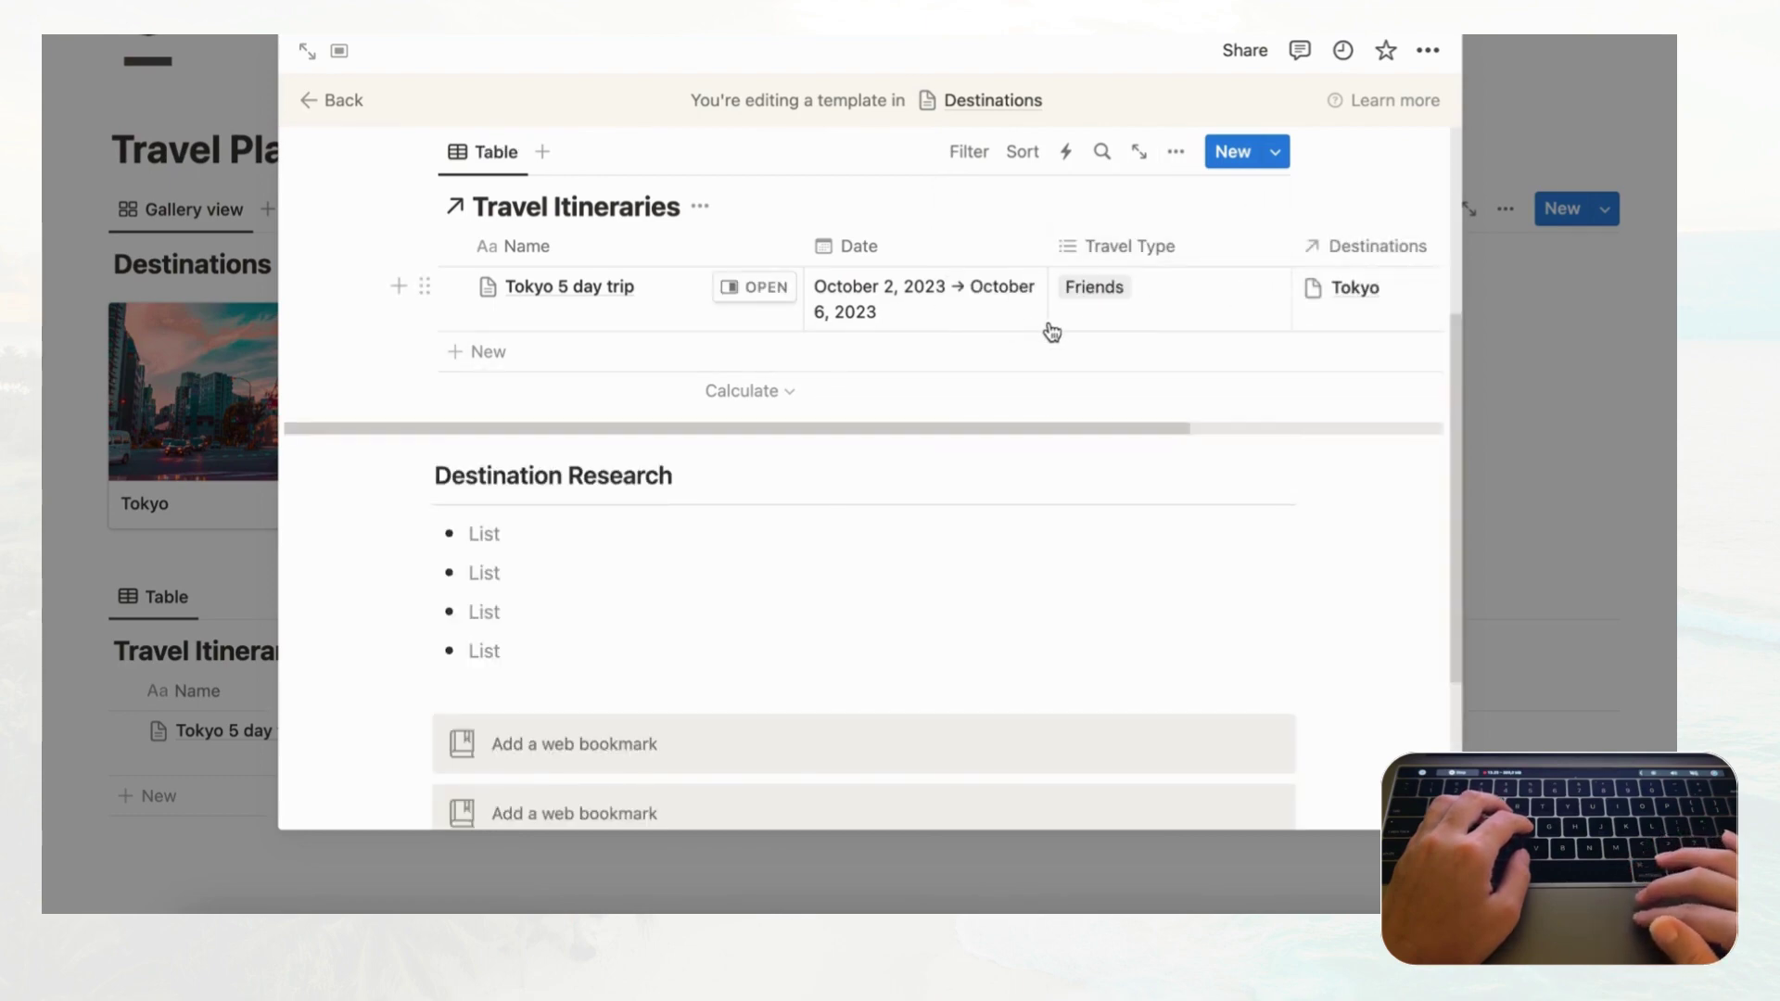
scroll(1053, 332, up, 3)
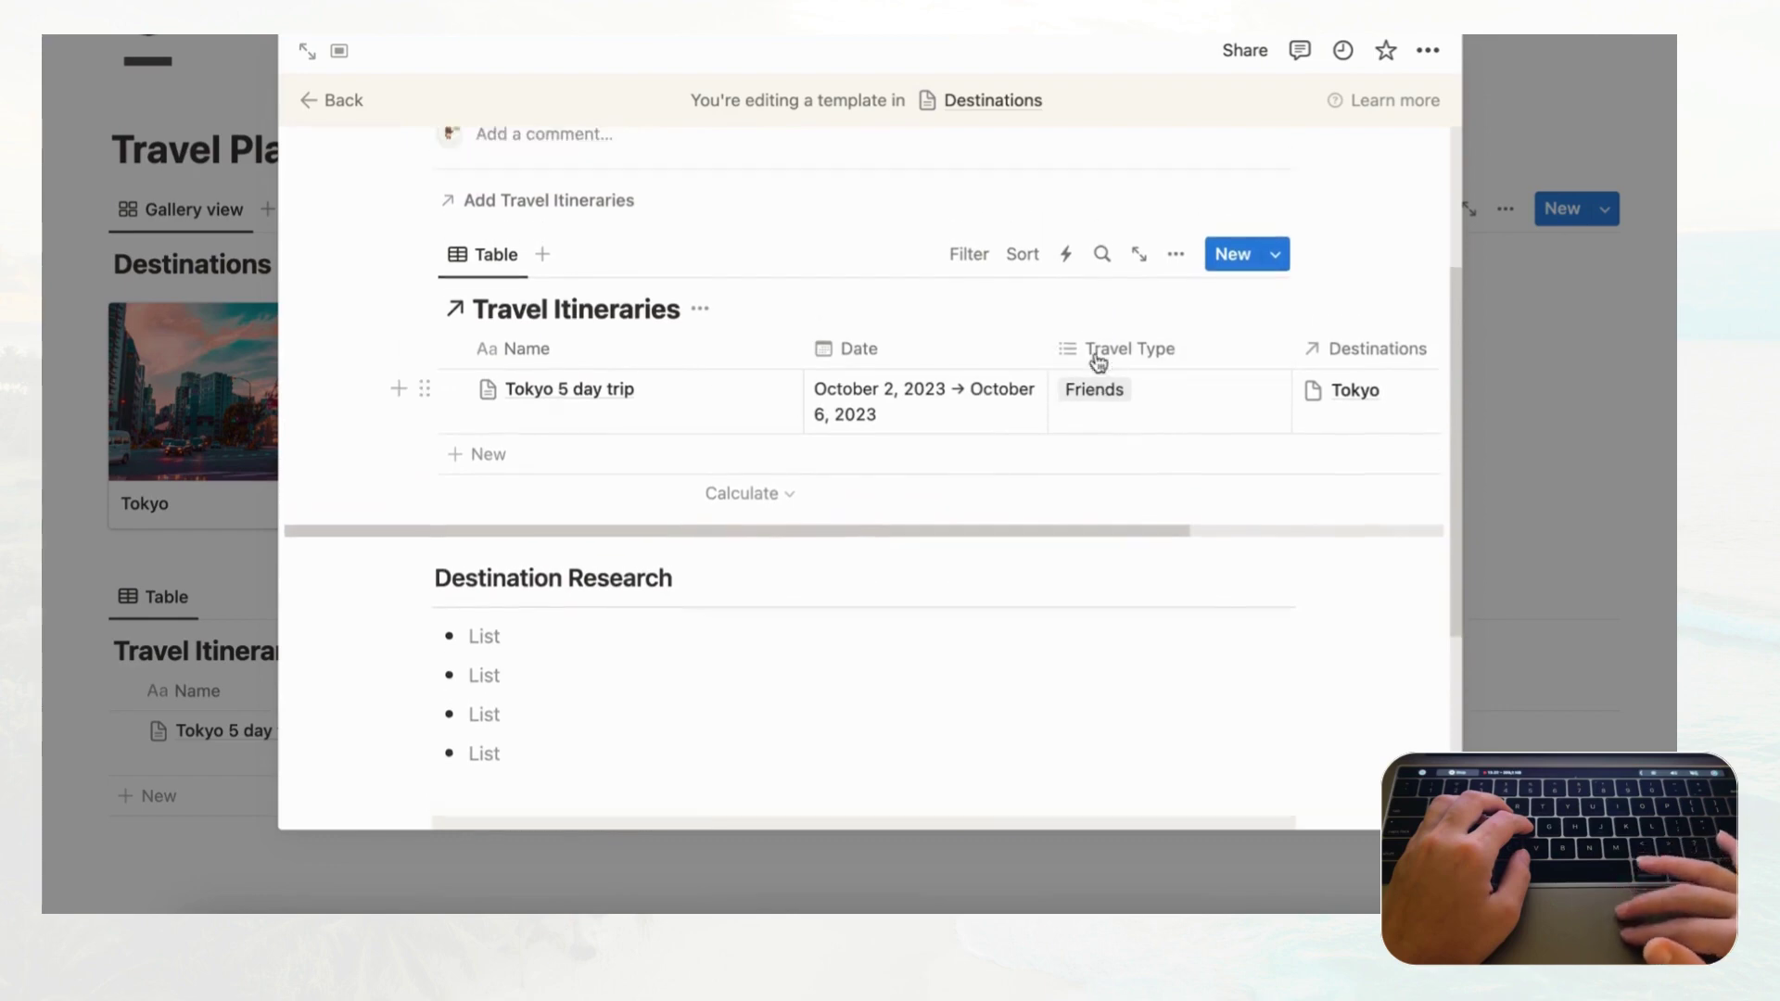
scroll(1097, 360, up, 5)
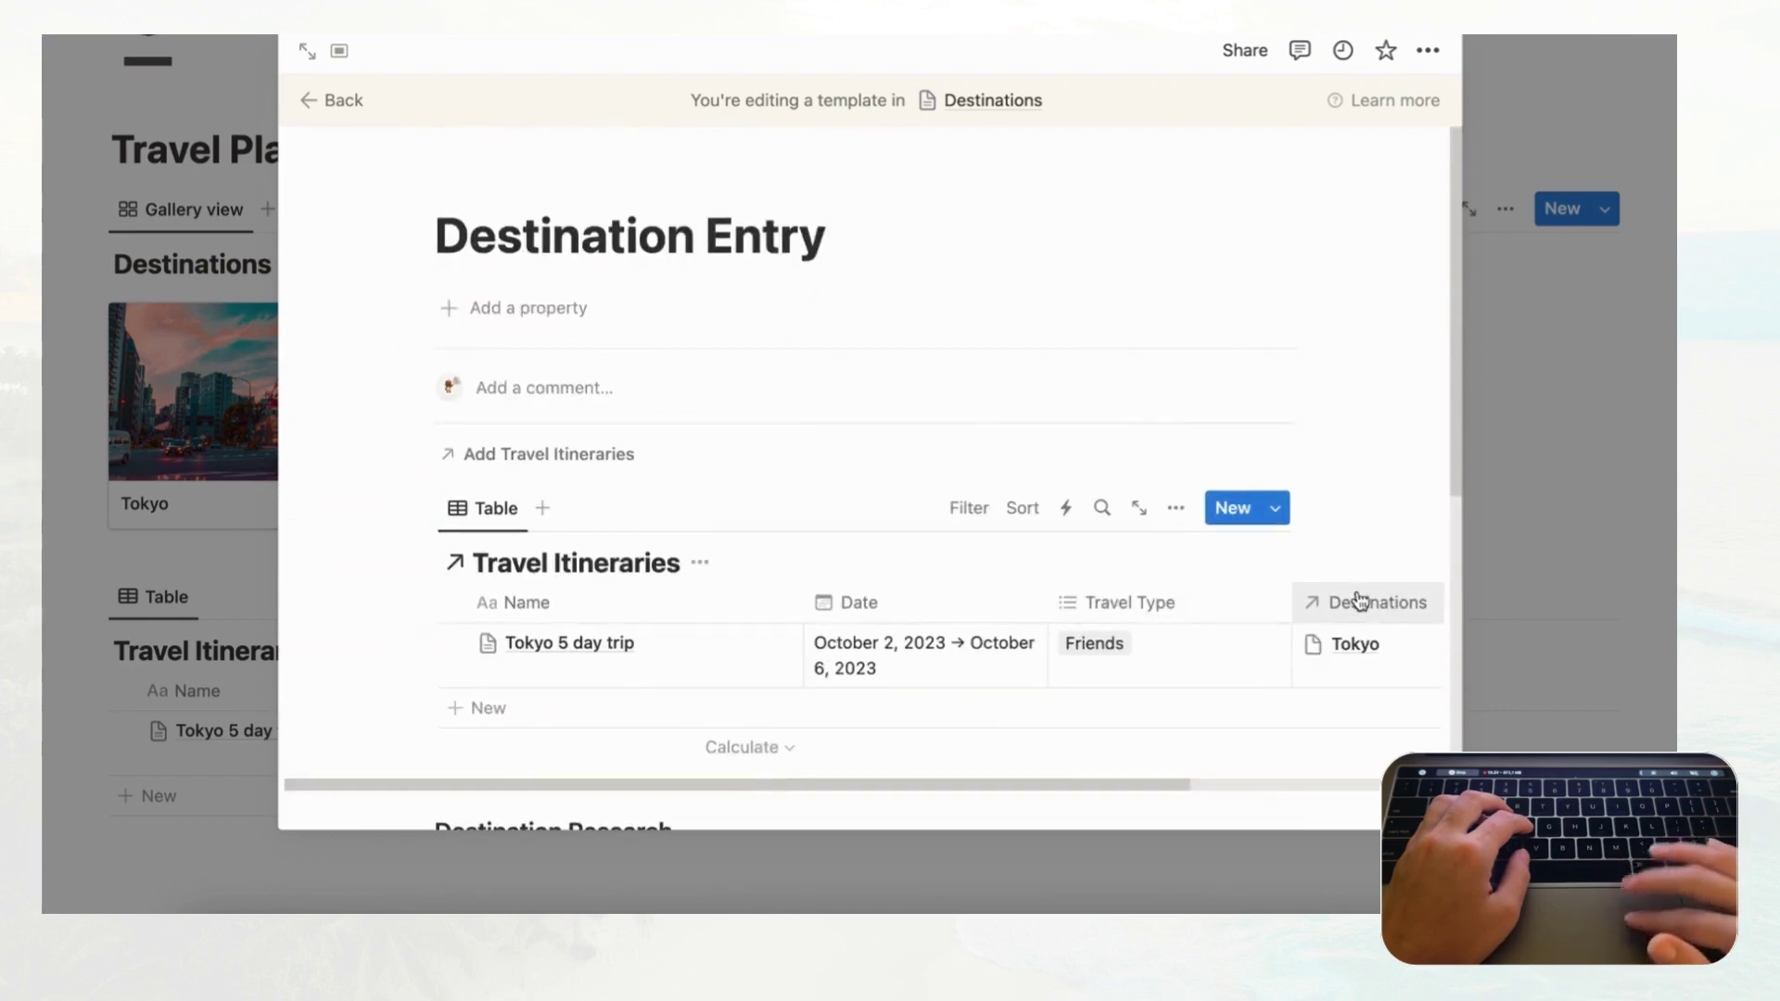
scroll(1363, 602, down, 2)
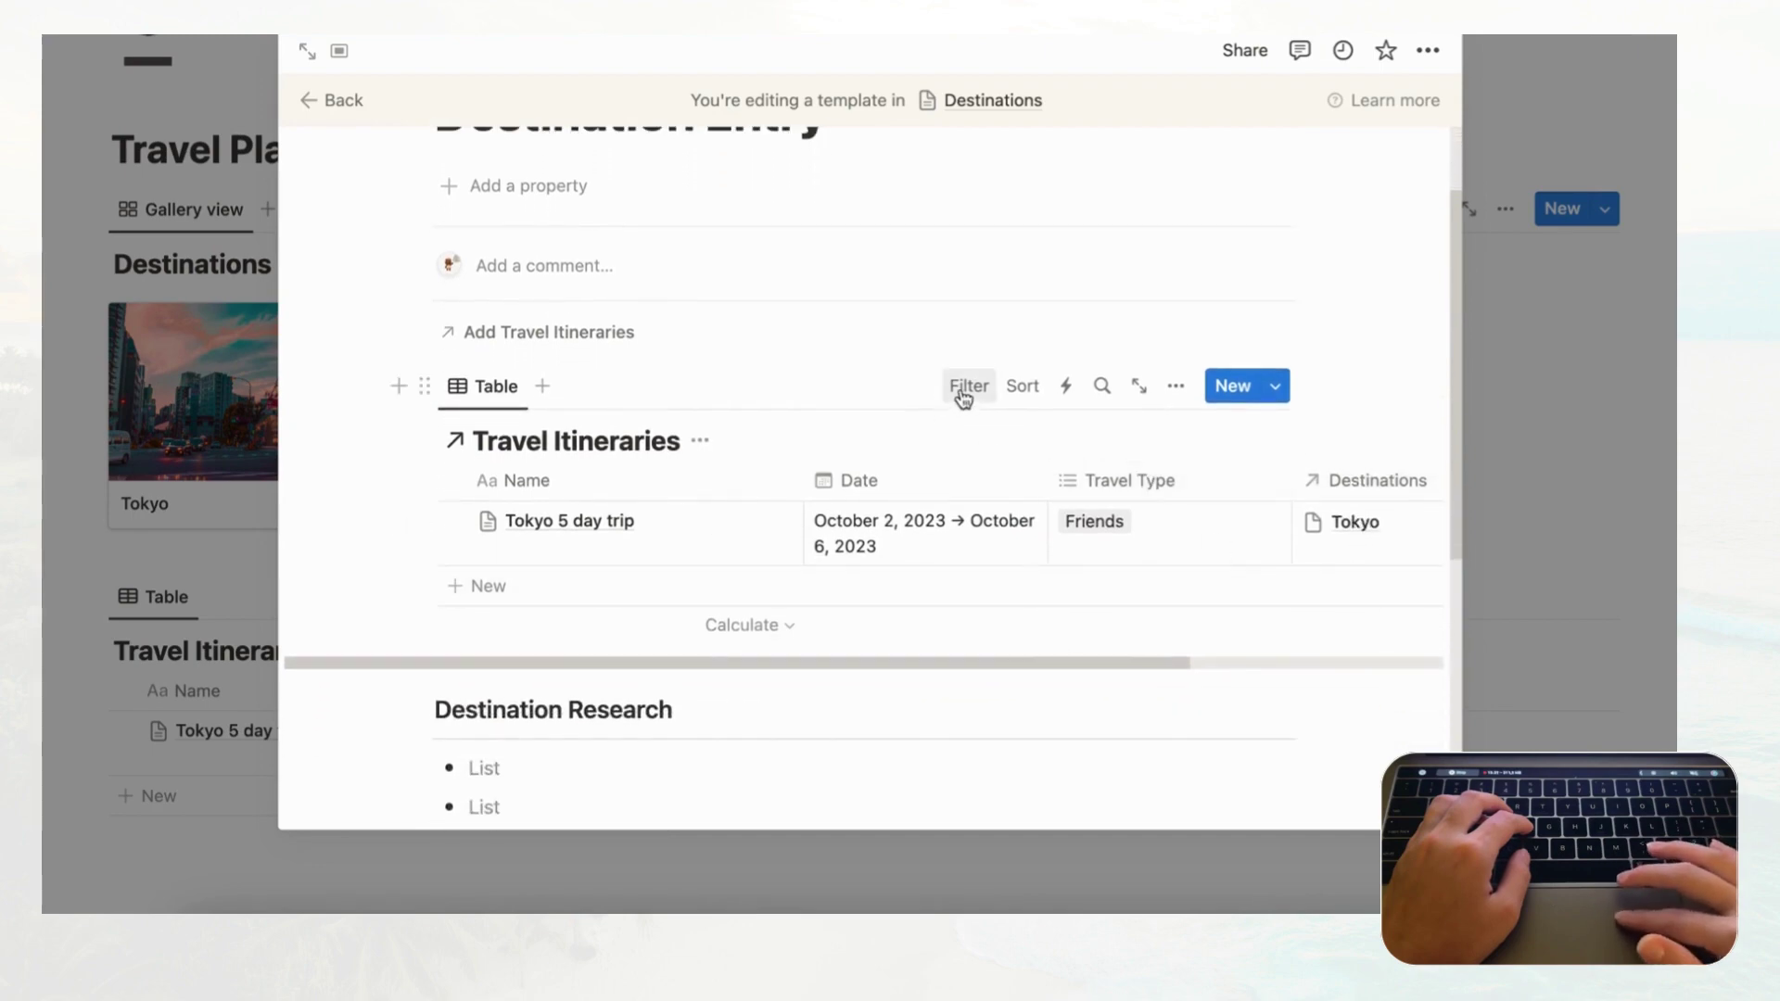
- Filter the linked table by Destinations contains Destination Entry and save it for everyone
click(966, 387)
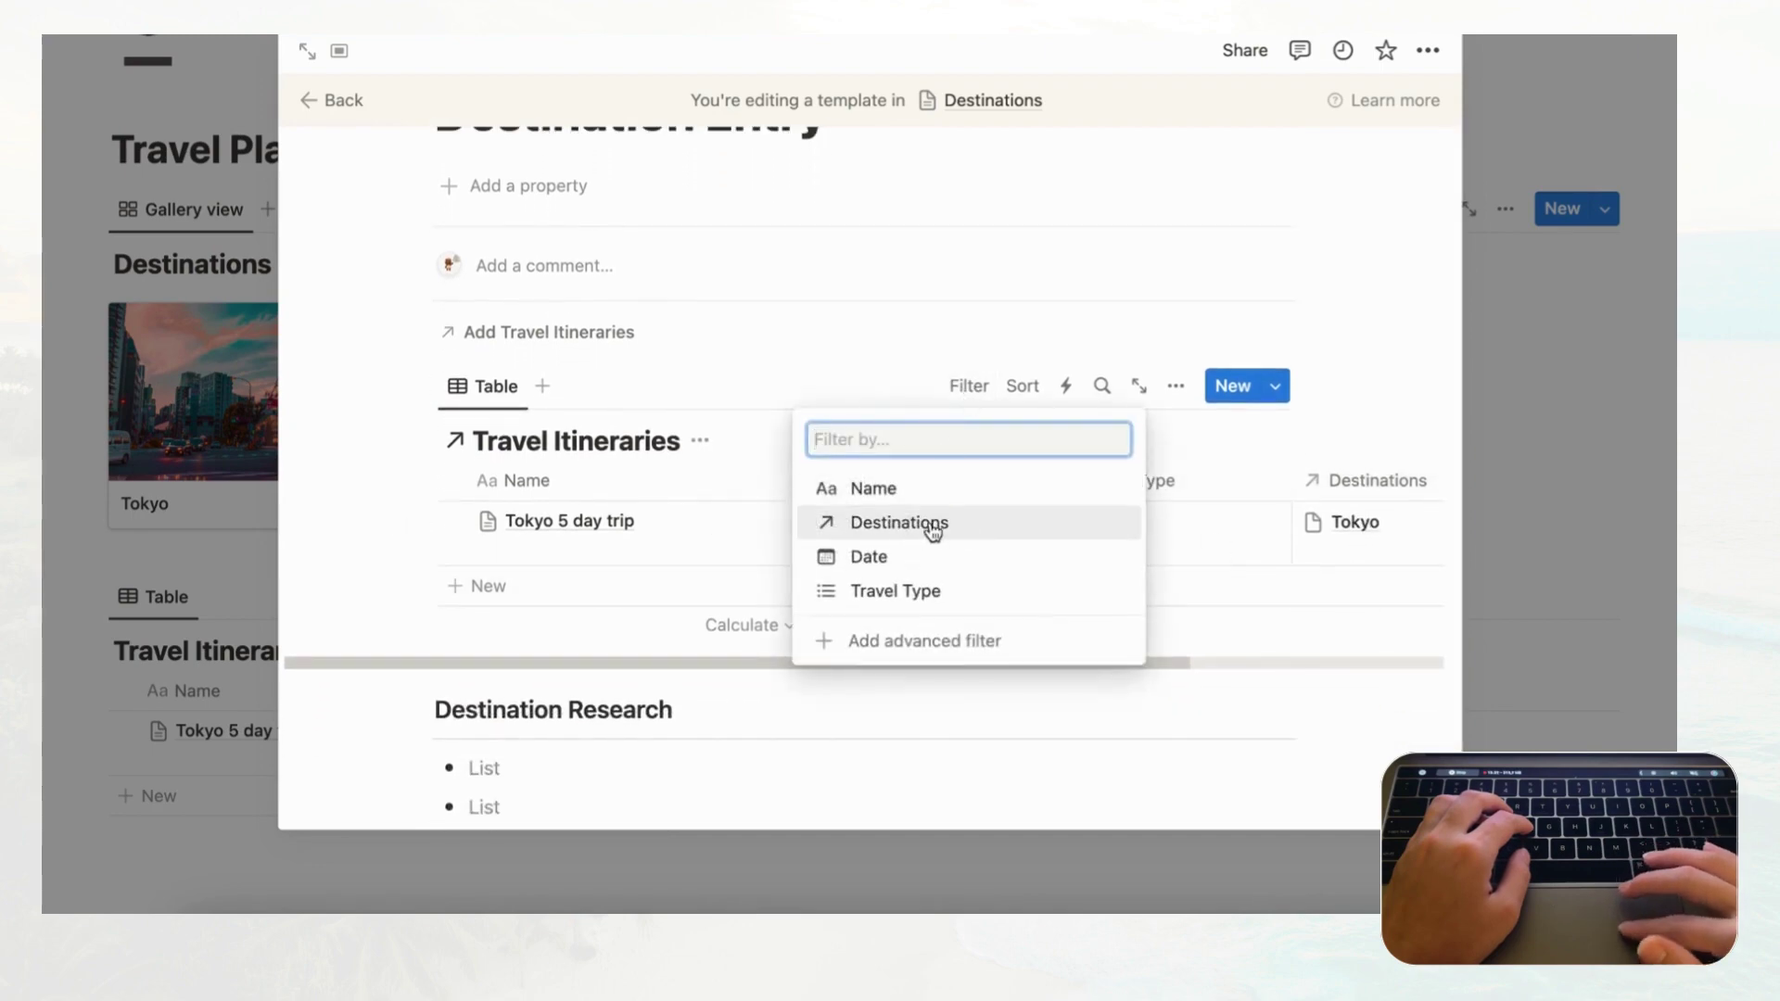
click(978, 526)
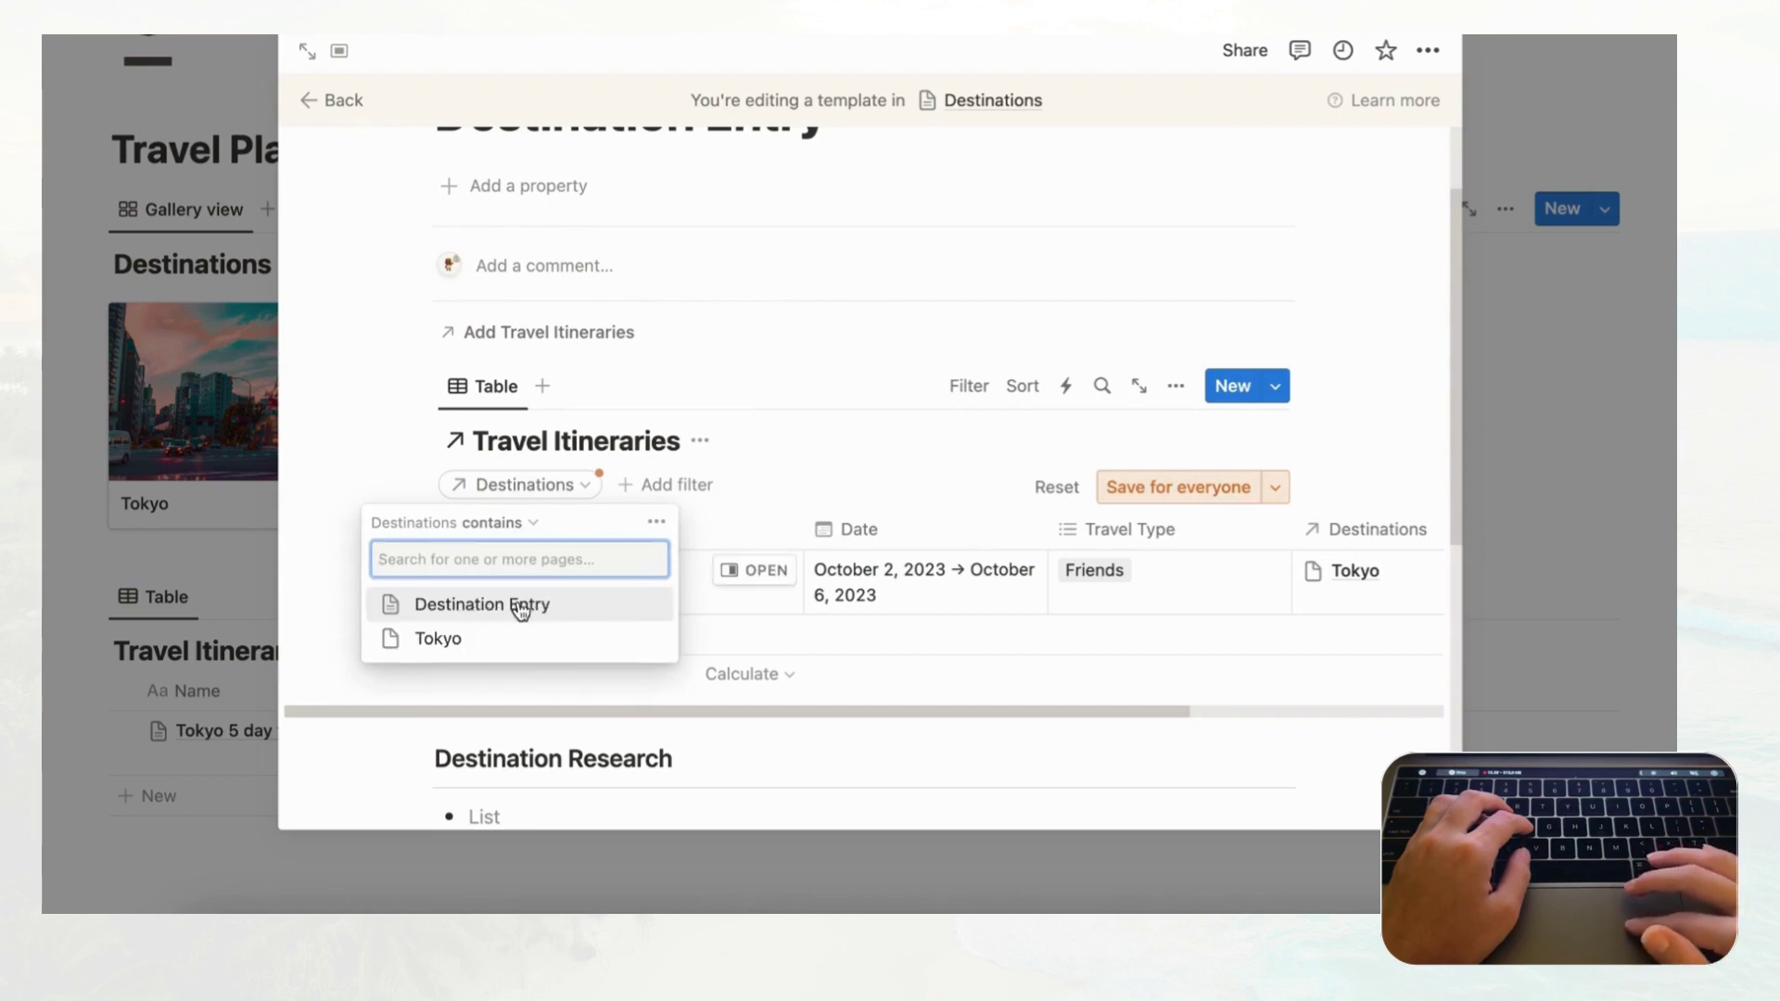
click(522, 609)
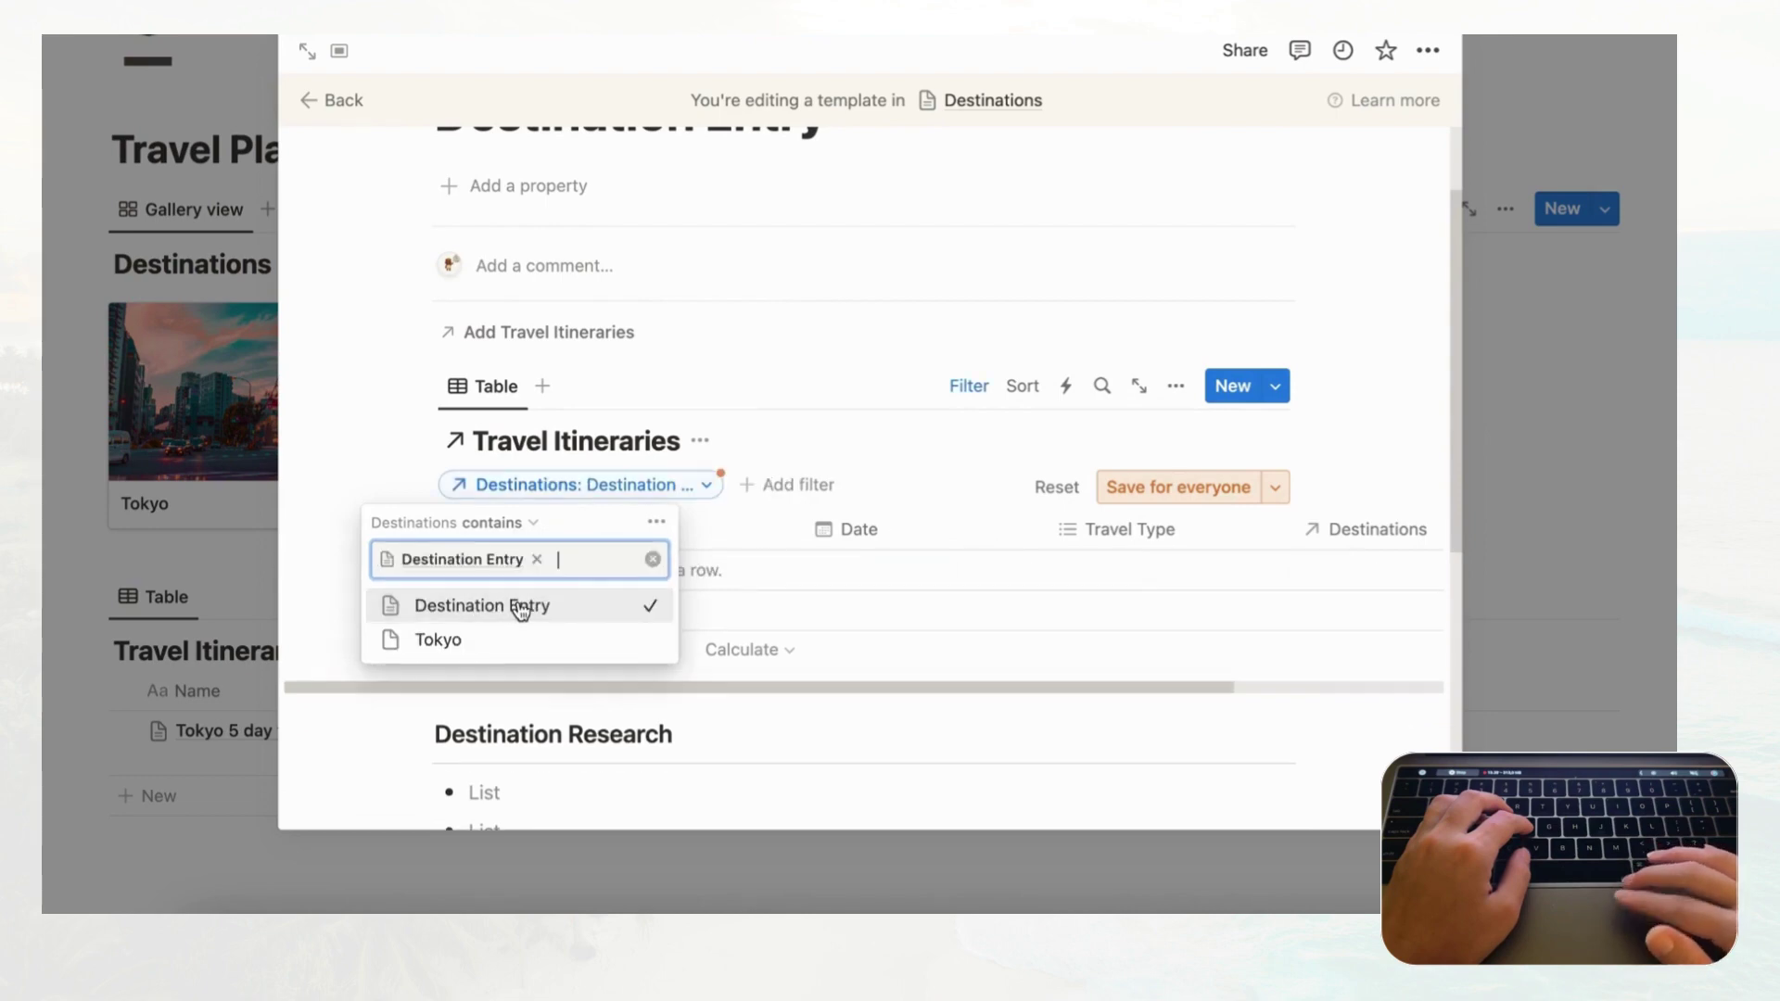
click(1159, 494)
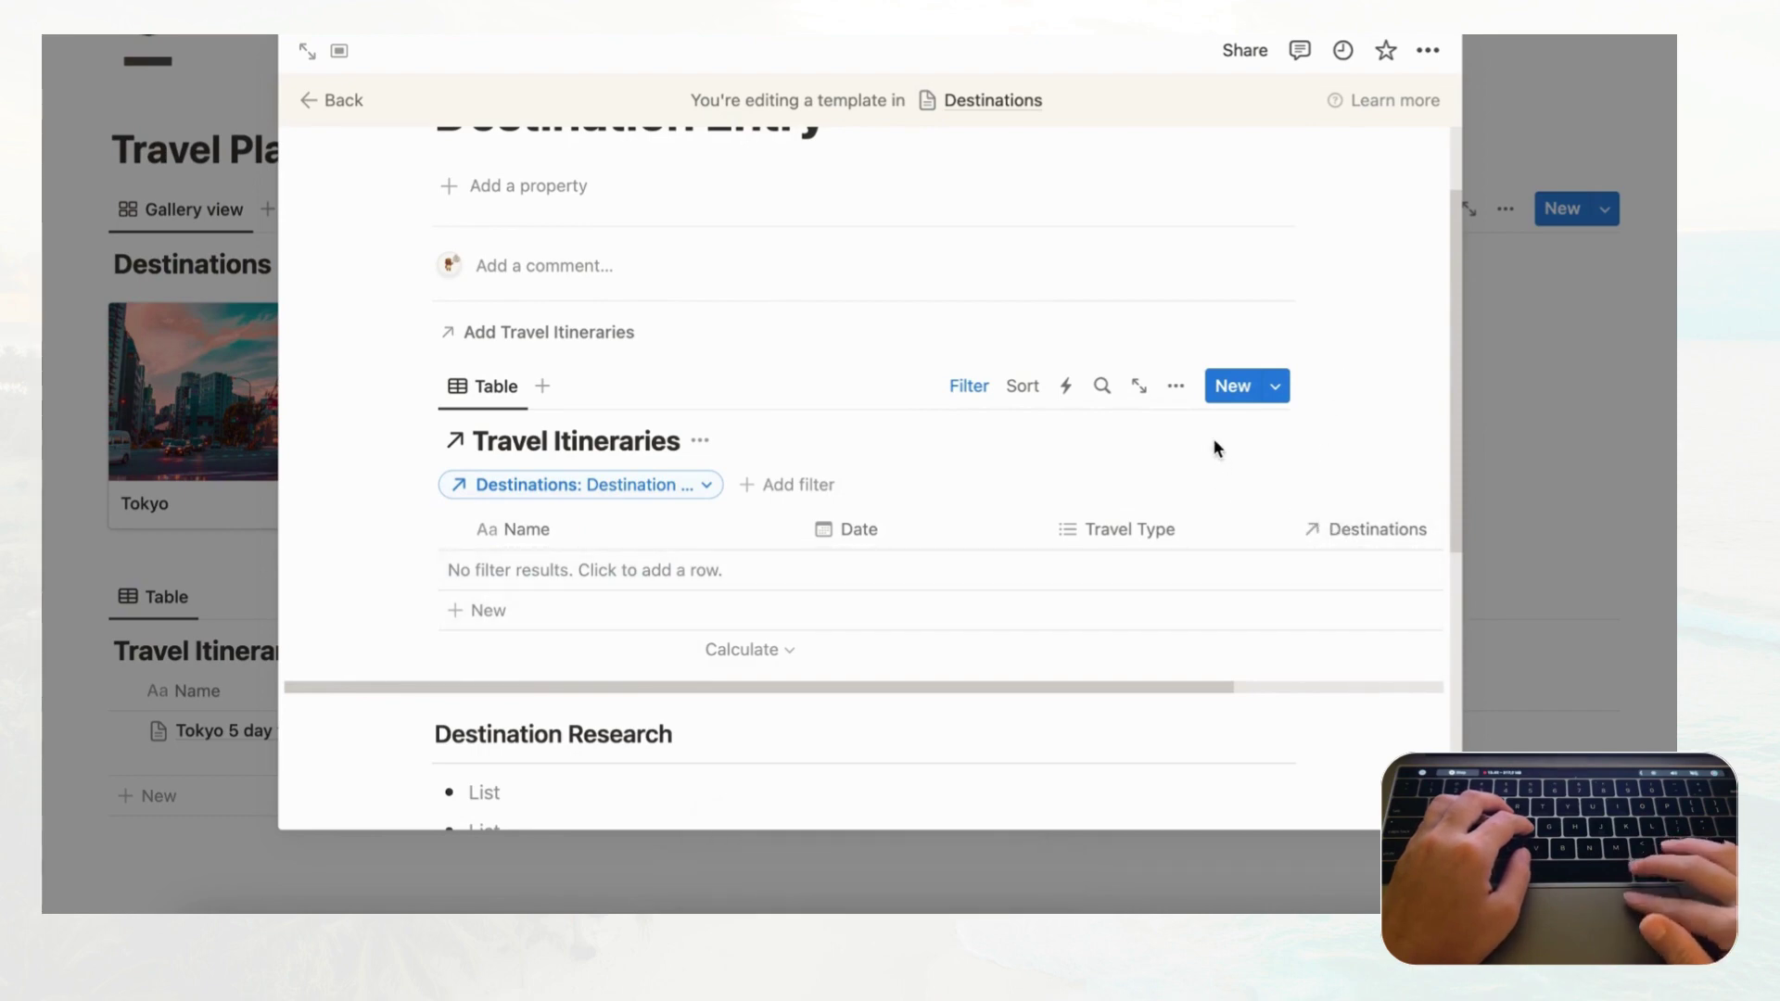
- Hide the Destinations property and turn off Show database title in the linked view
click(1176, 389)
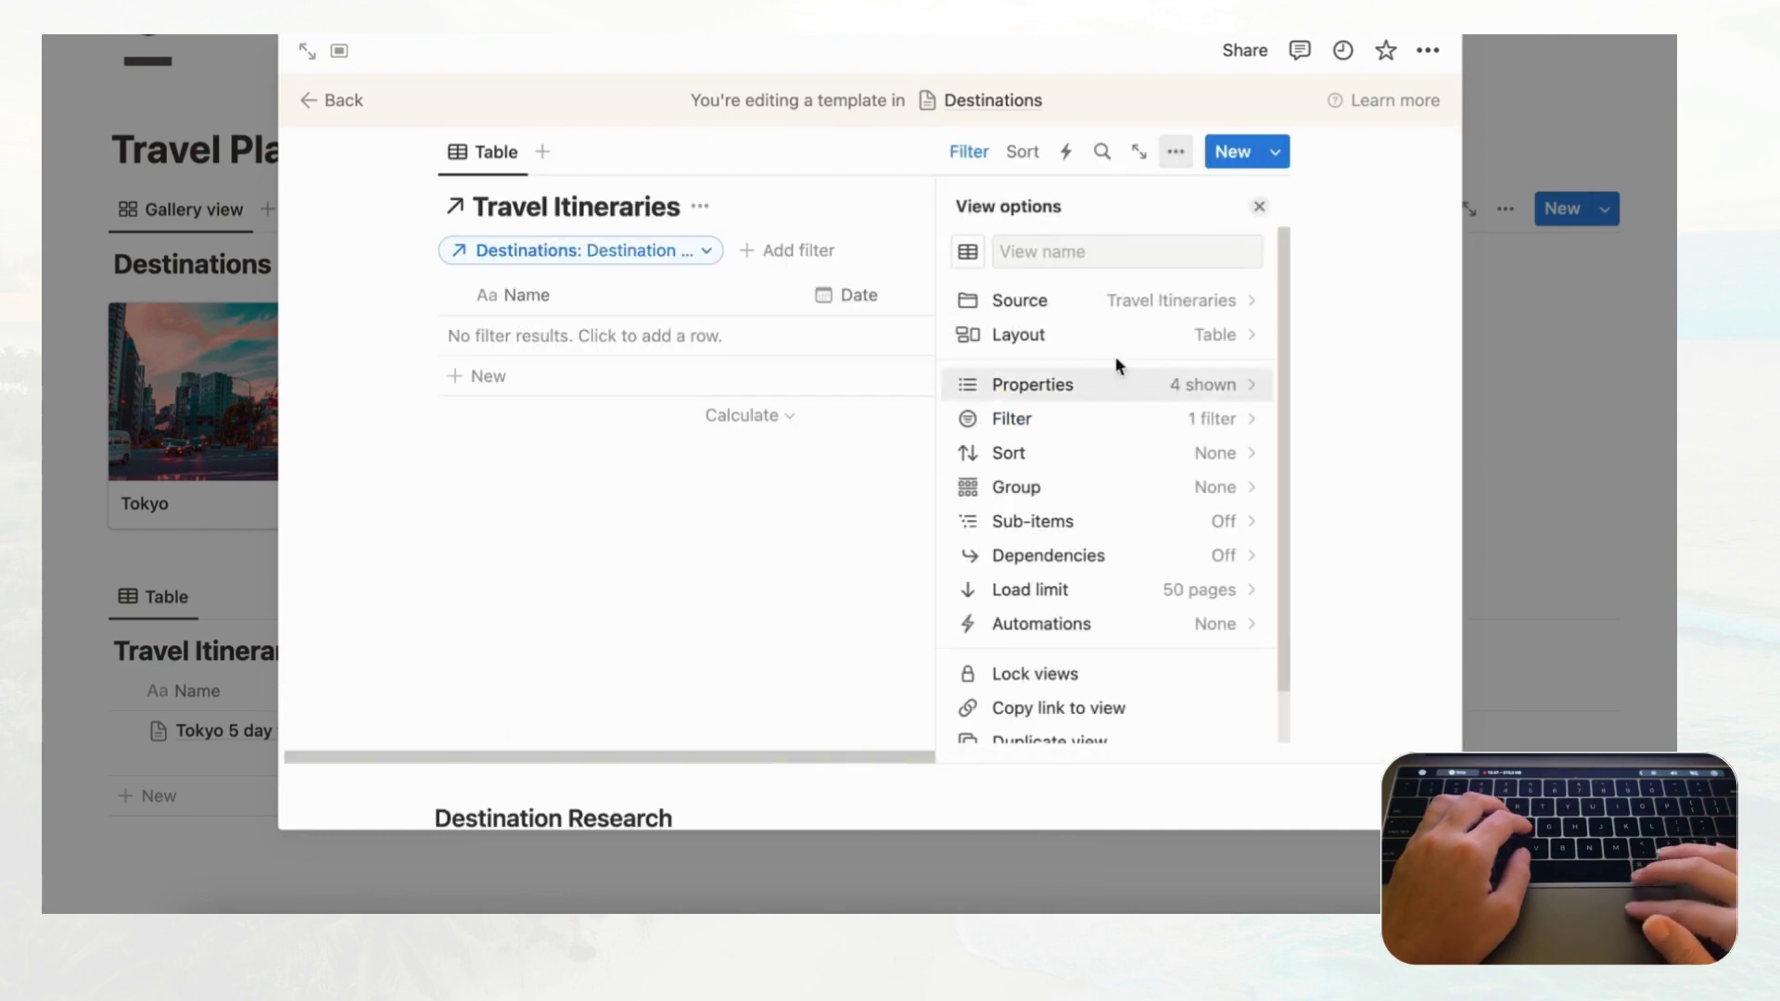
click(1169, 385)
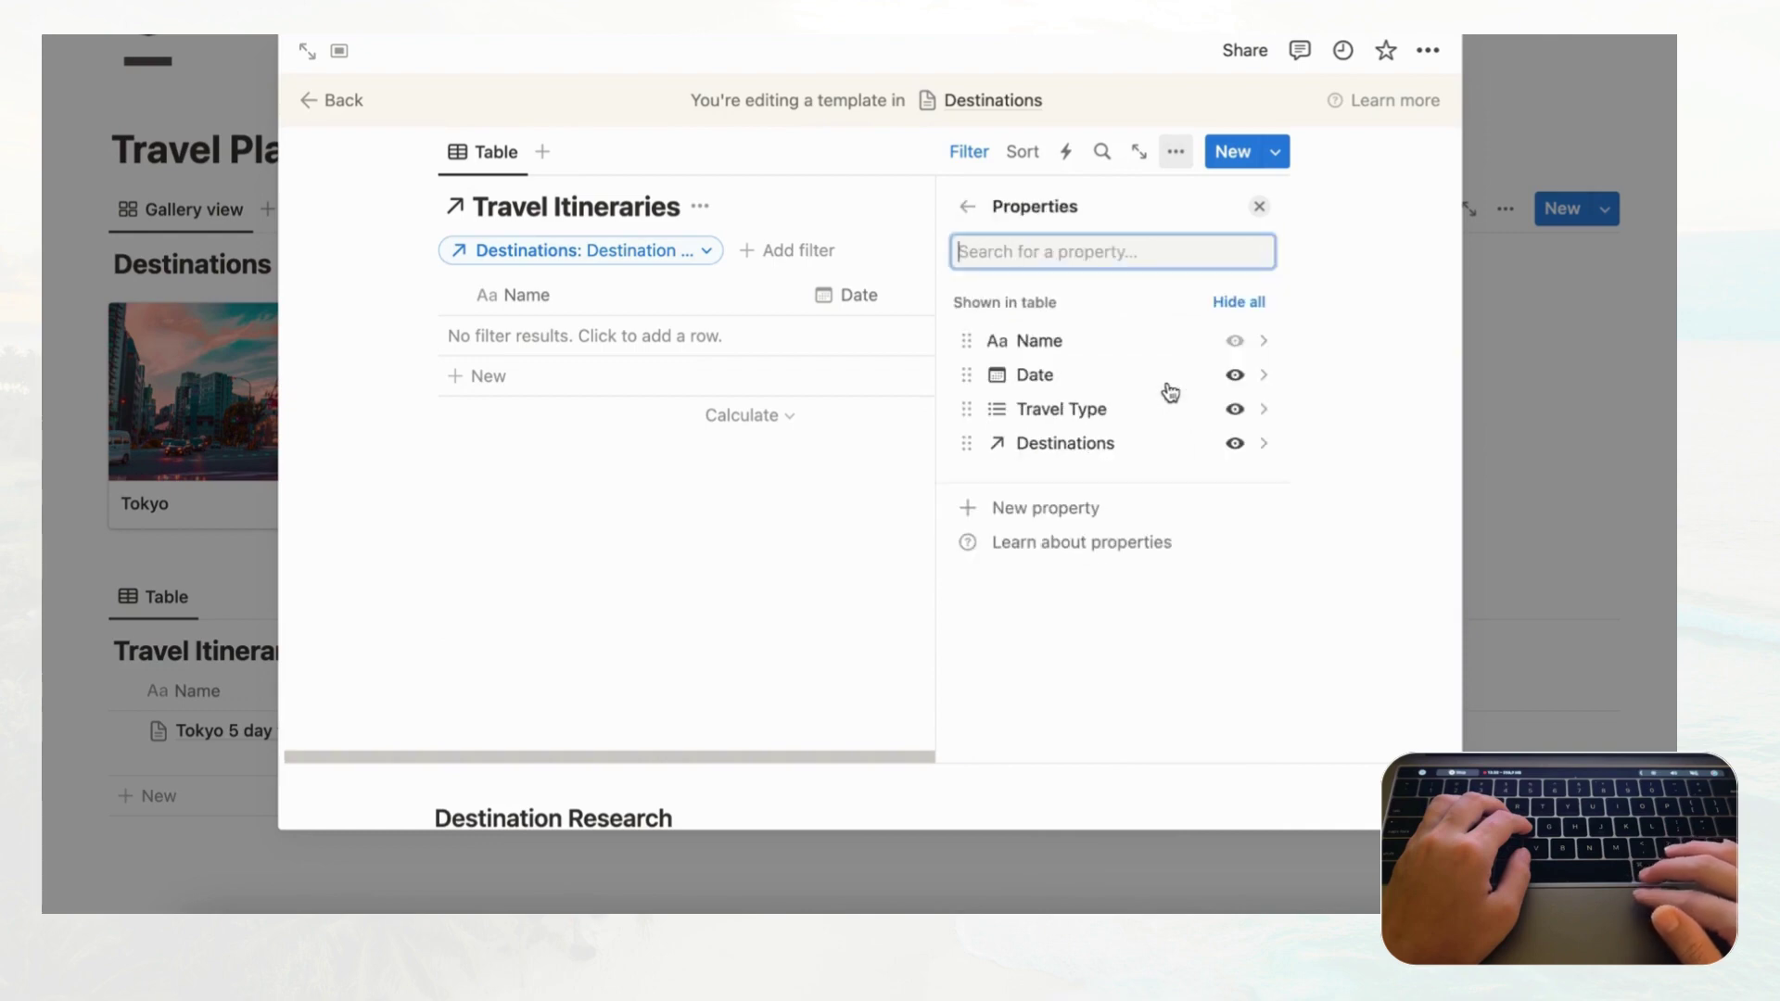
click(1236, 445)
click(968, 208)
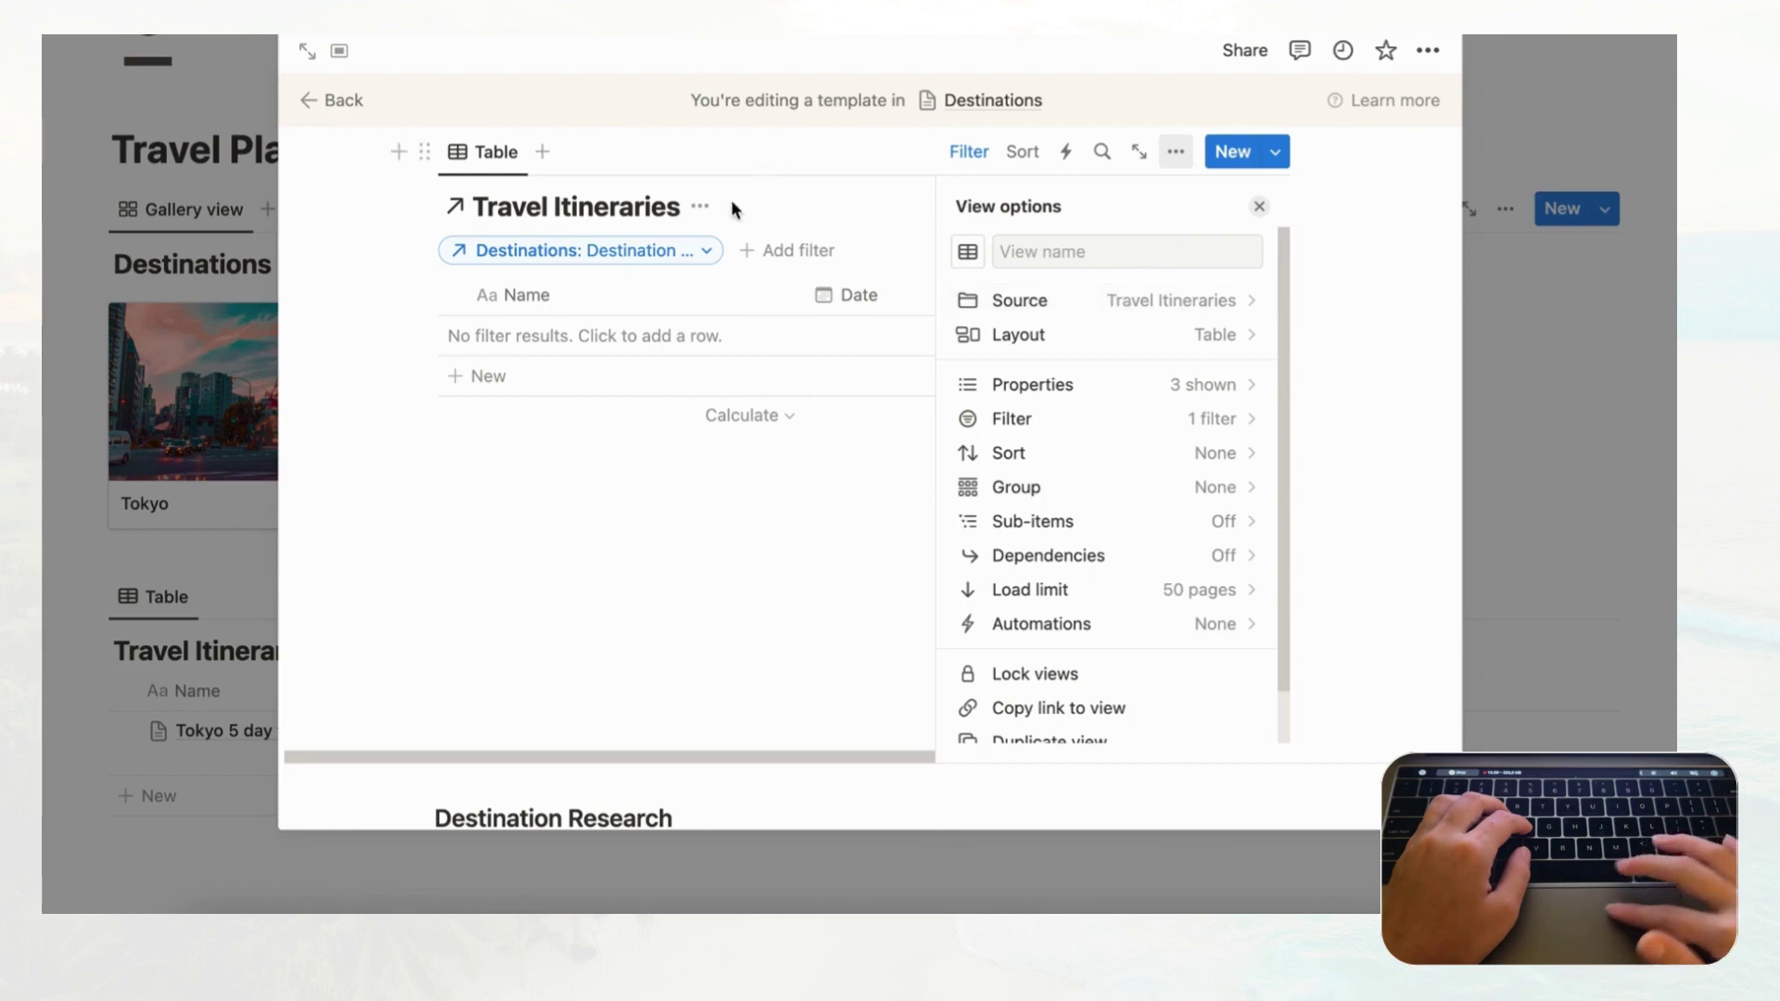
click(1083, 345)
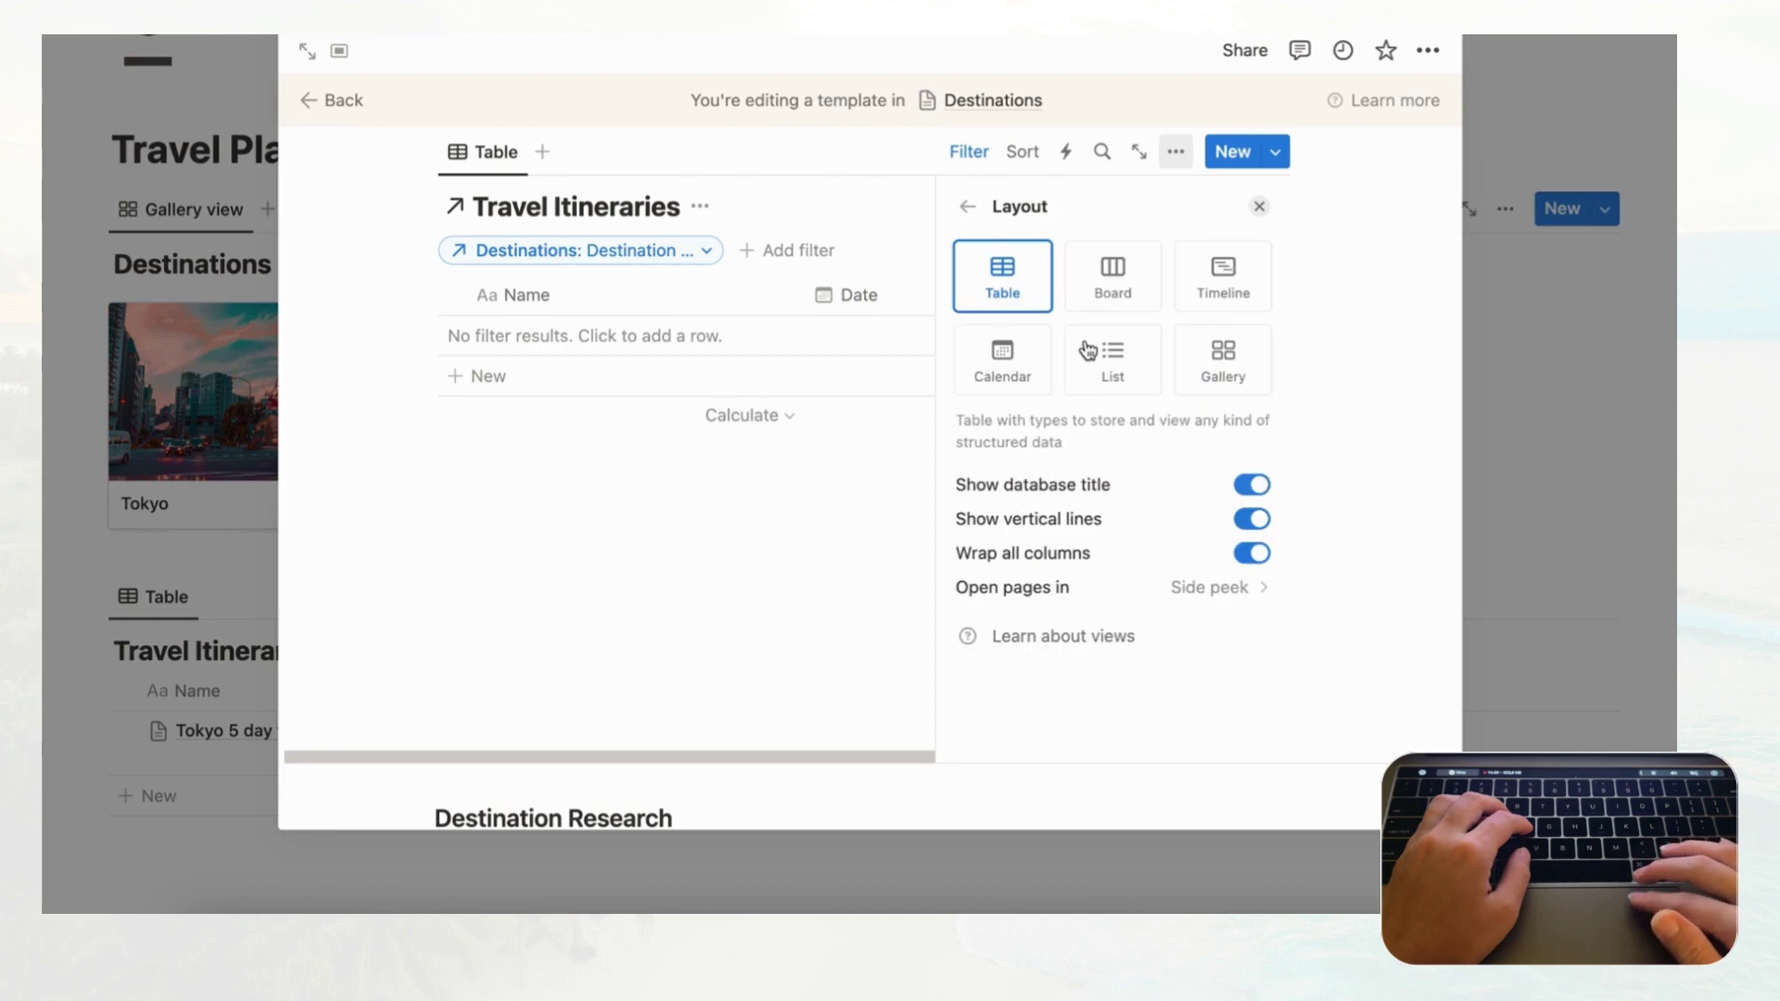
click(1259, 486)
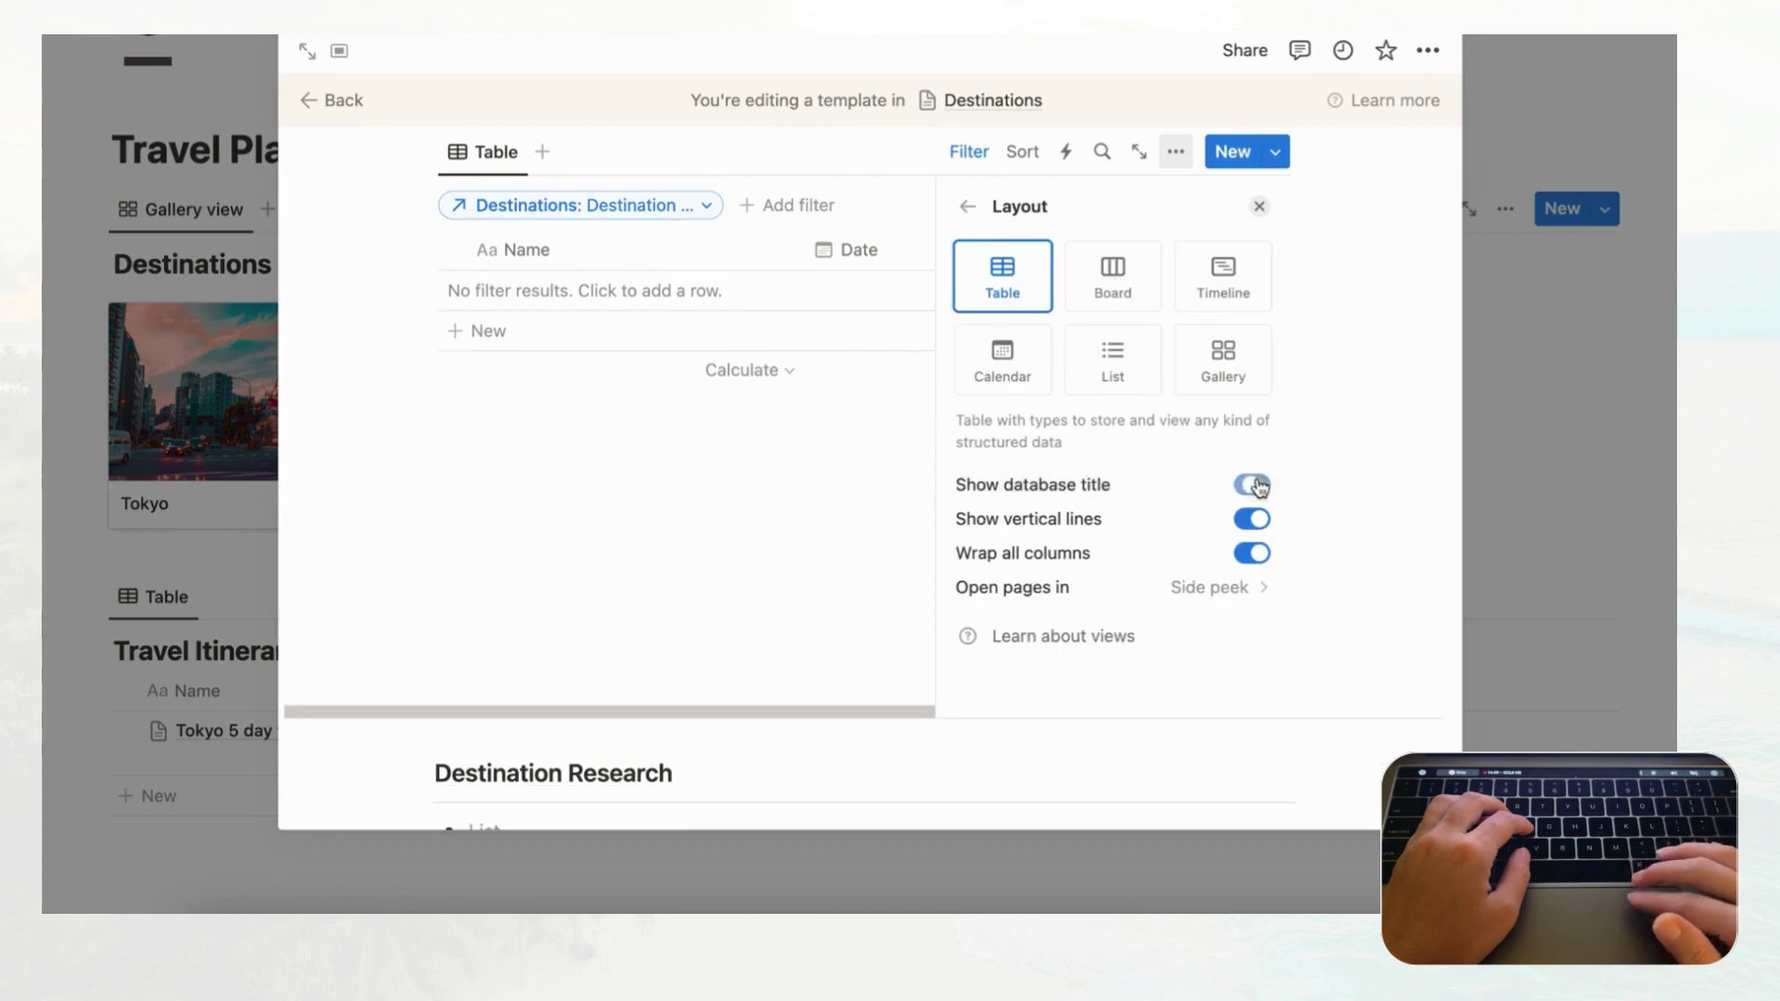
click(1260, 207)
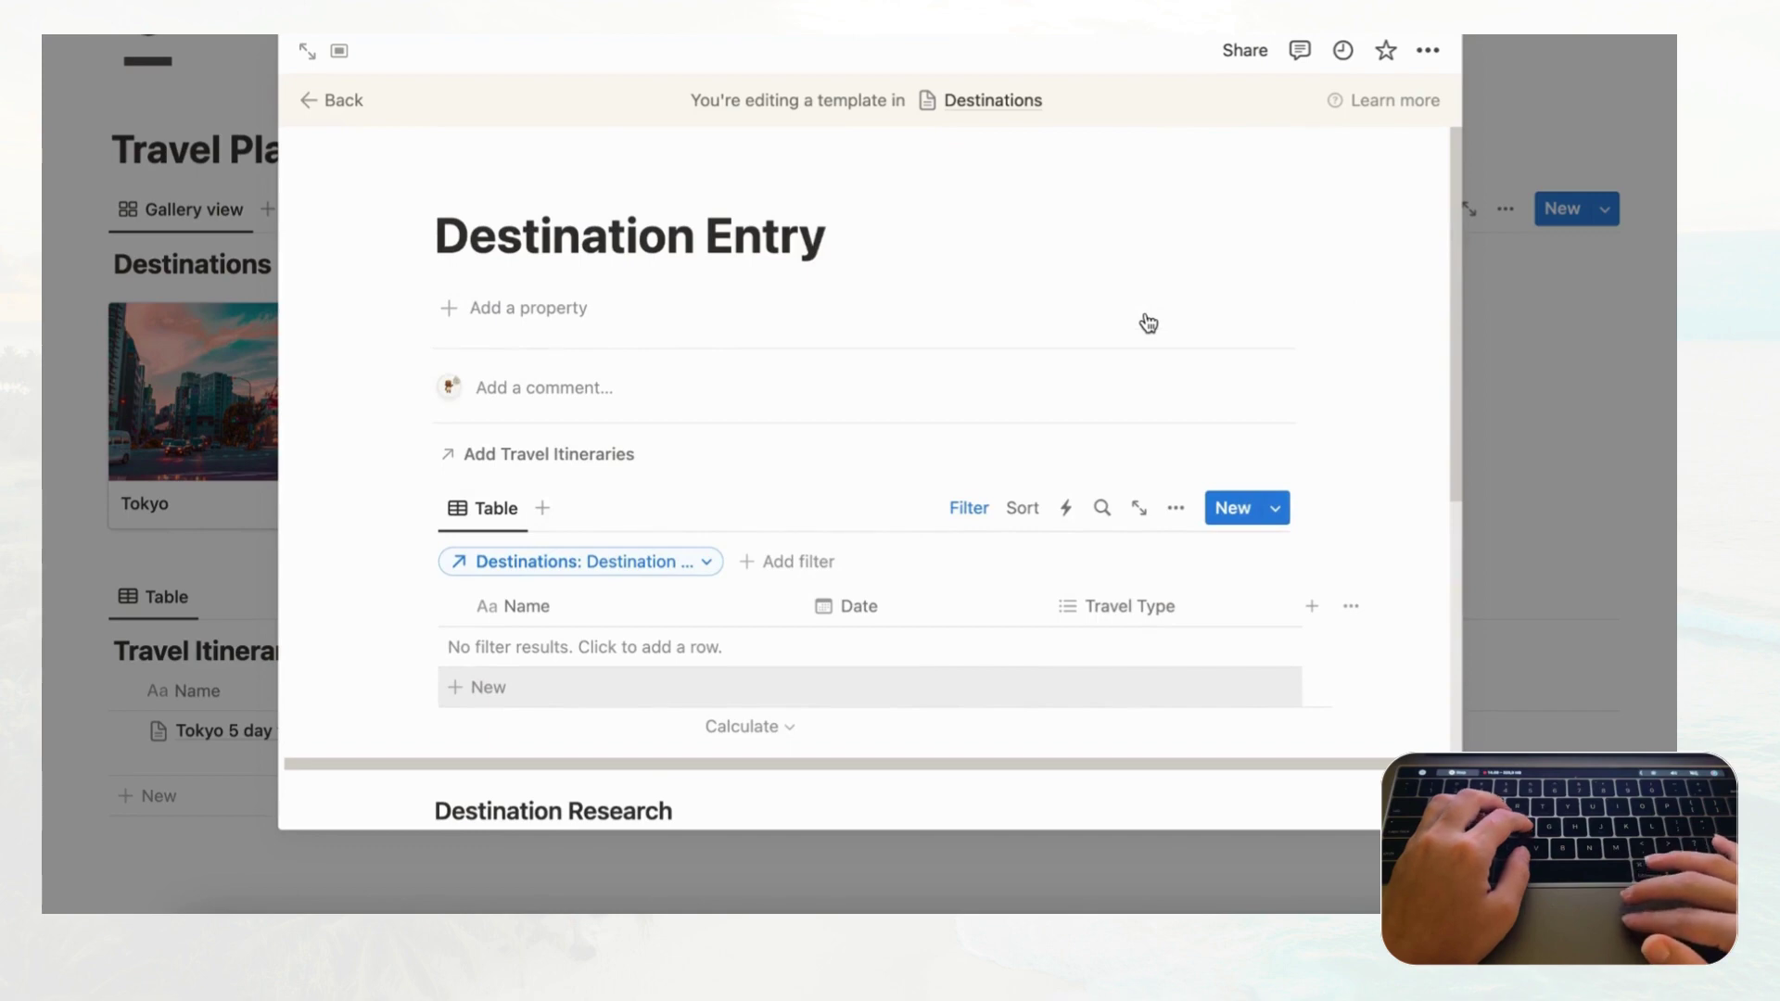
- Leave the template editor and apply Destination Entry to the Tokyo card, then close it
click(340, 115)
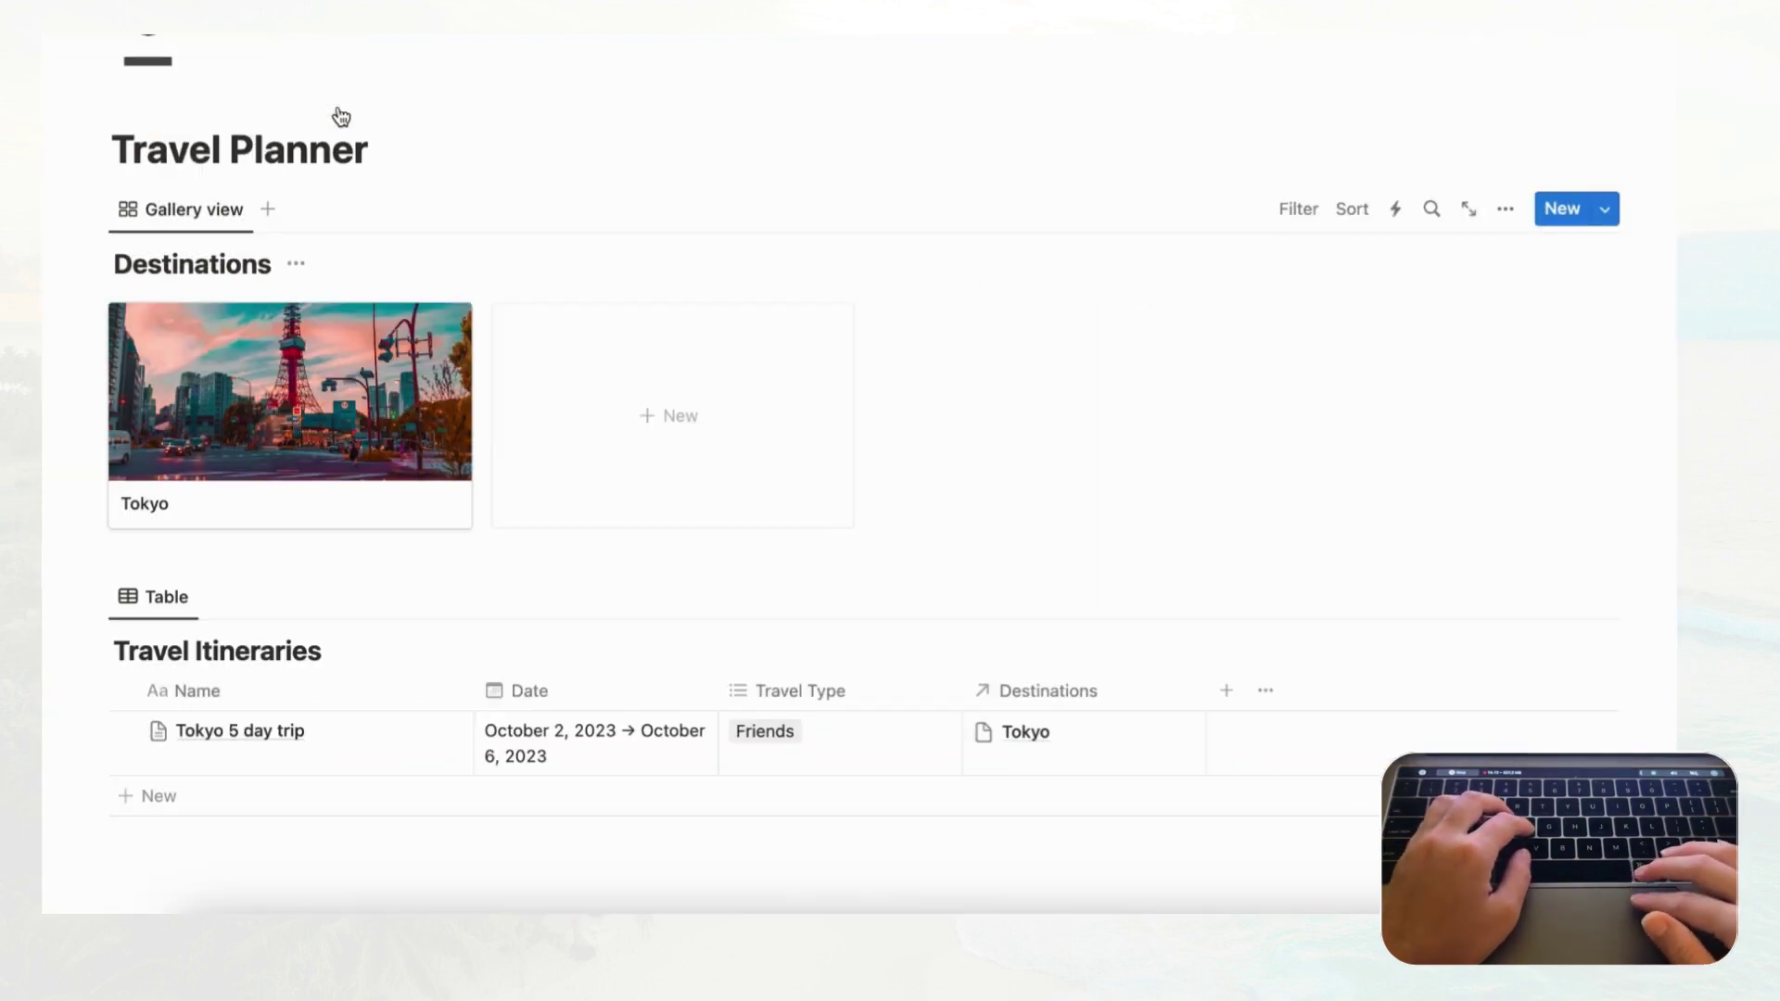
mouse_move(382, 404)
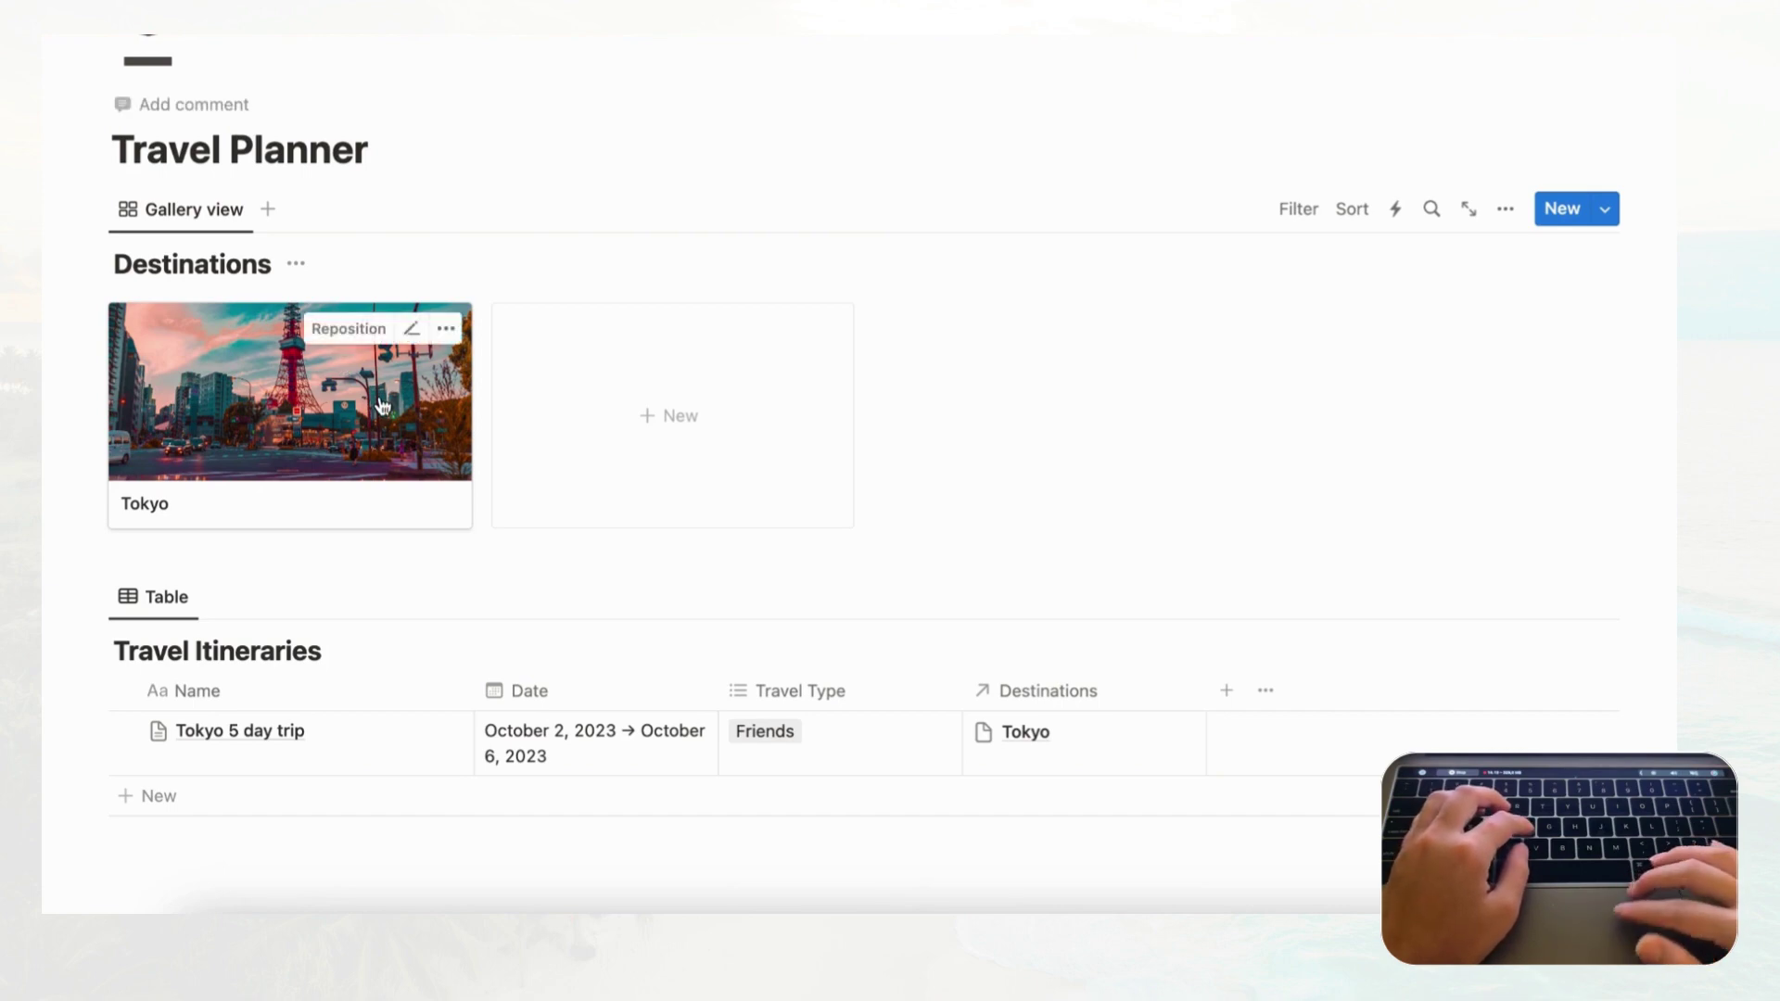
click(382, 405)
scroll(717, 413, down, 2)
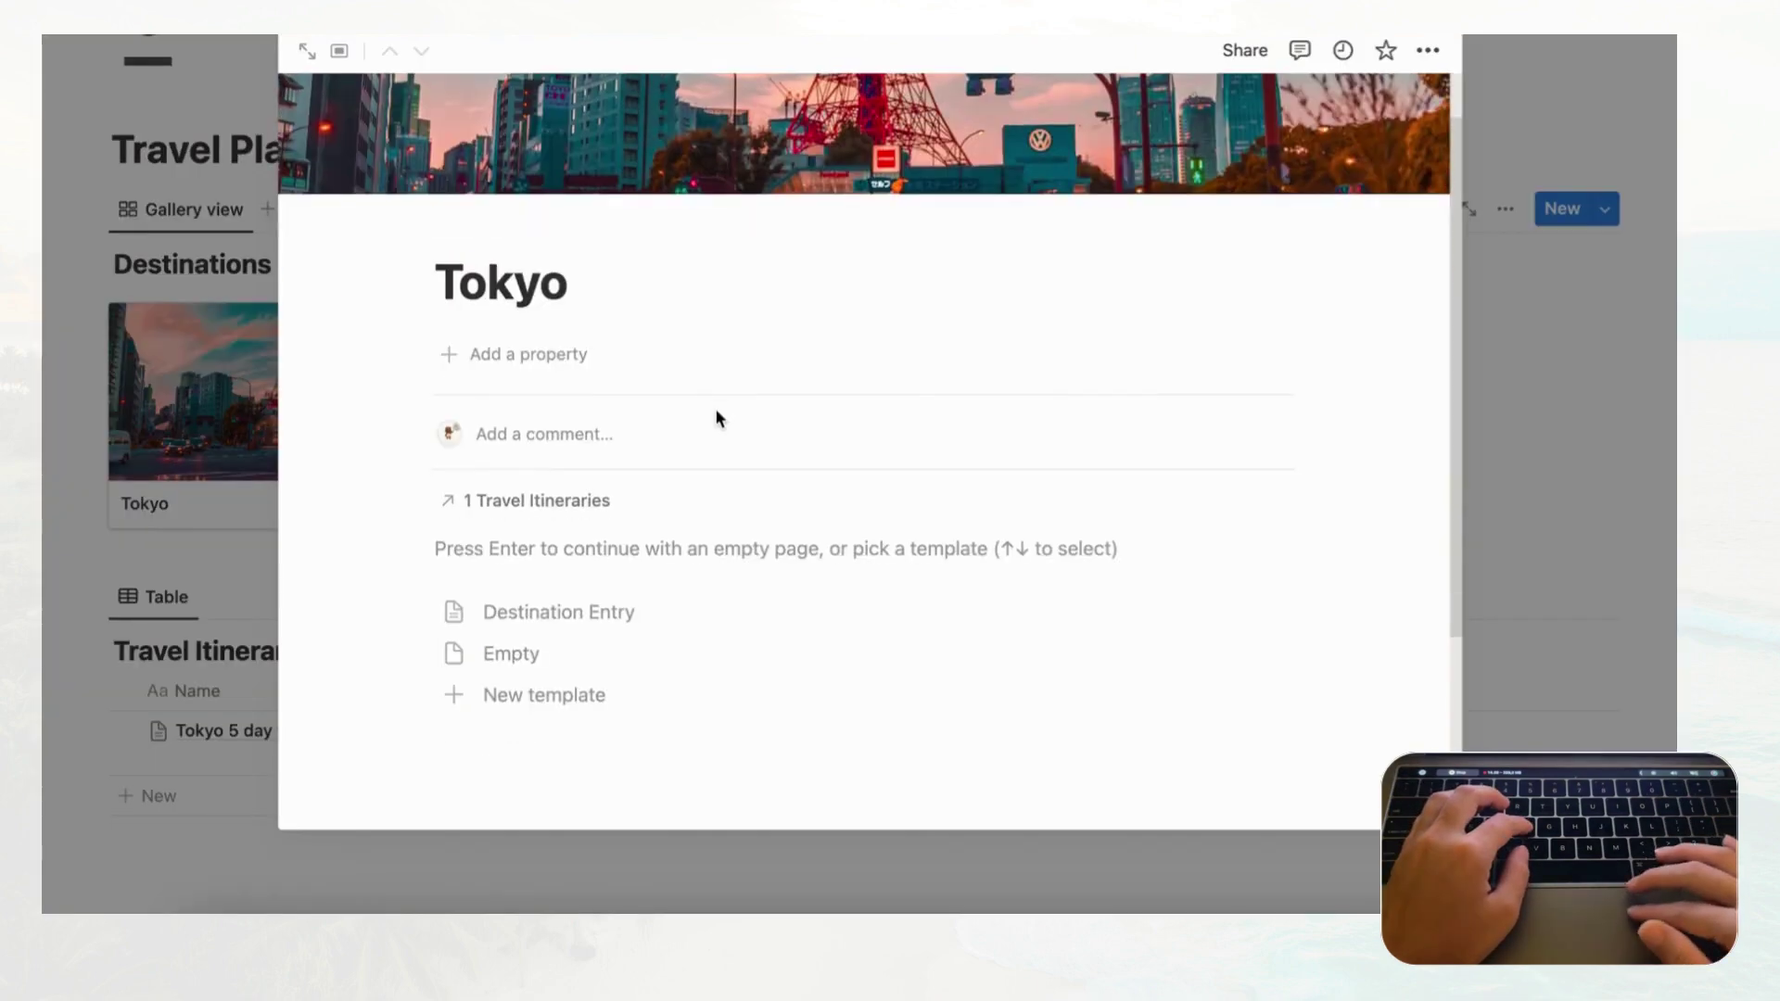
click(537, 614)
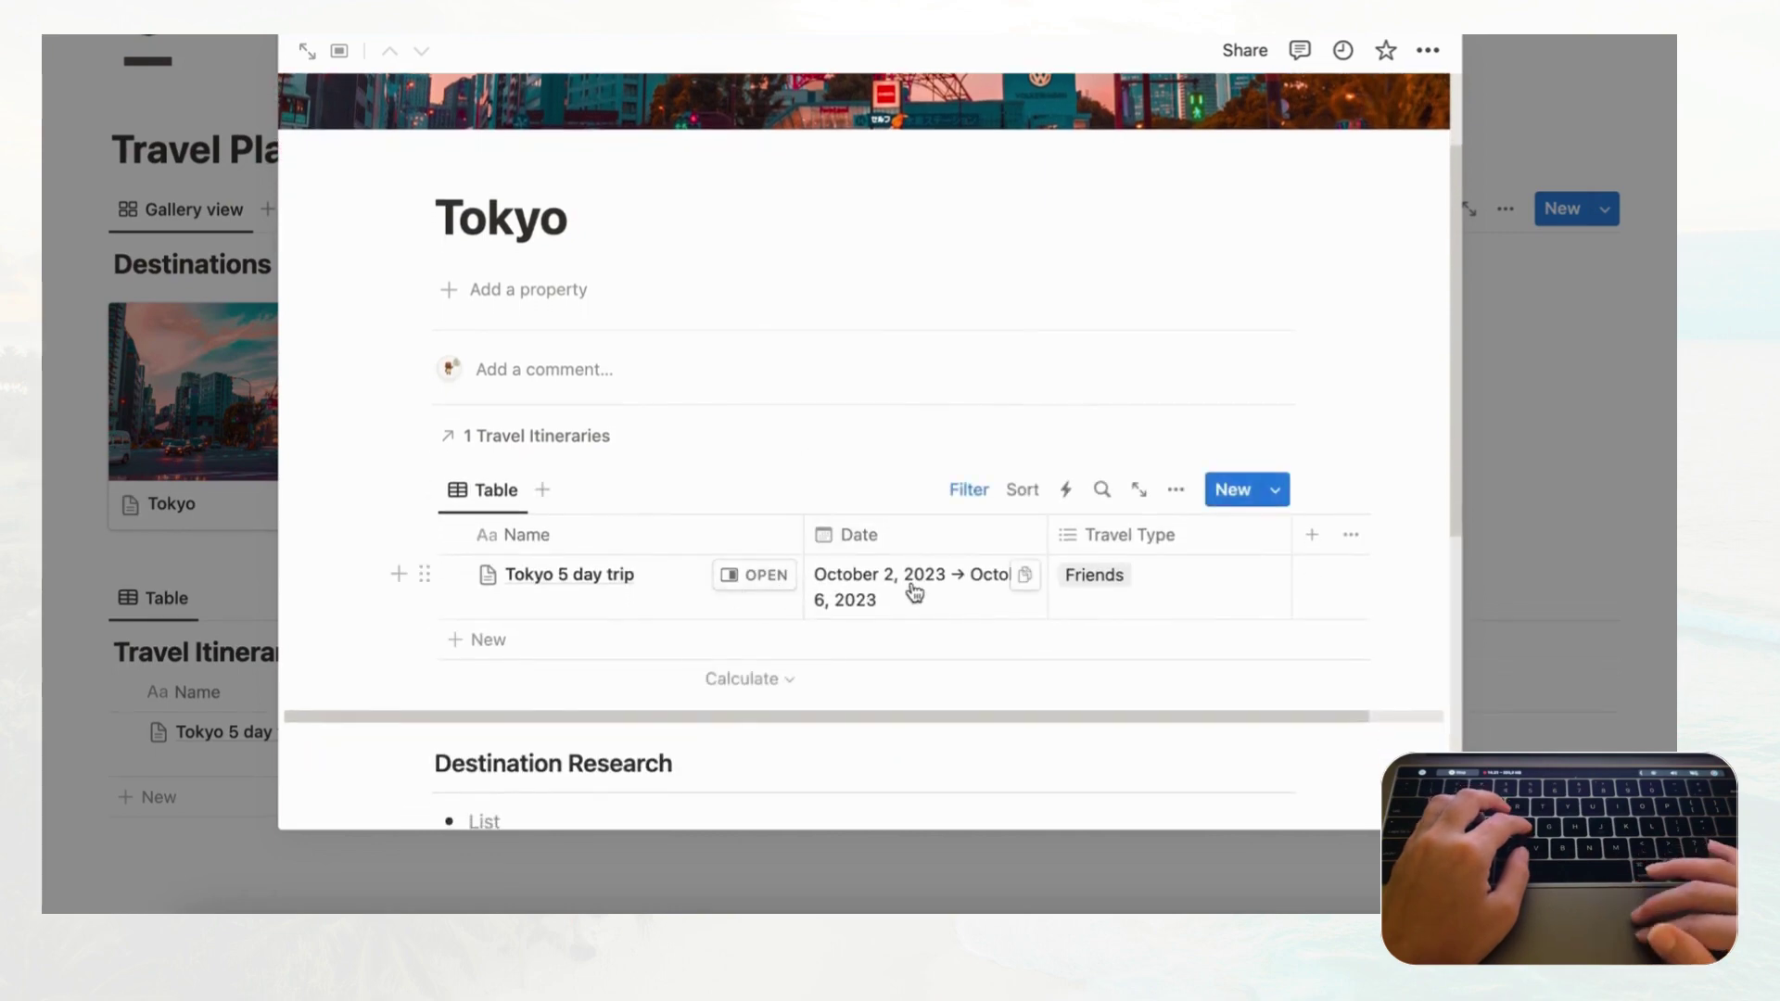
scroll(915, 594, right, 2)
scroll(869, 596, left, 2)
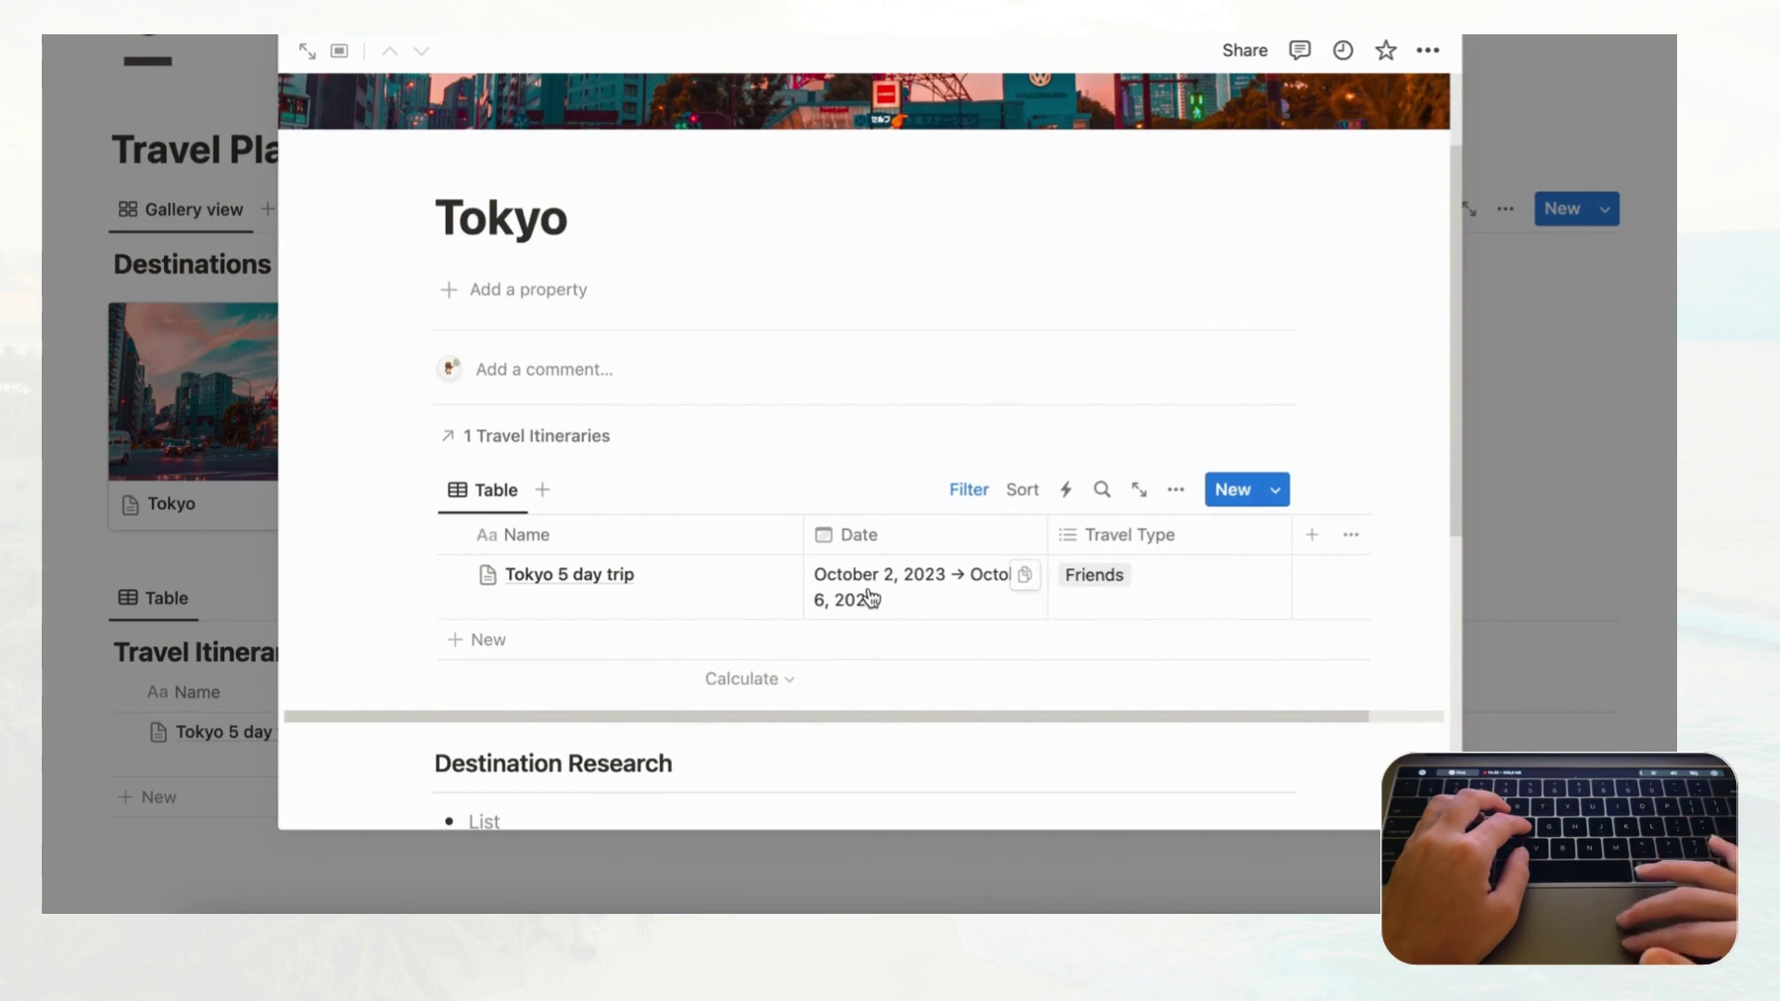
scroll(870, 597, down, 5)
scroll(707, 517, down, 2)
scroll(711, 527, up, 8)
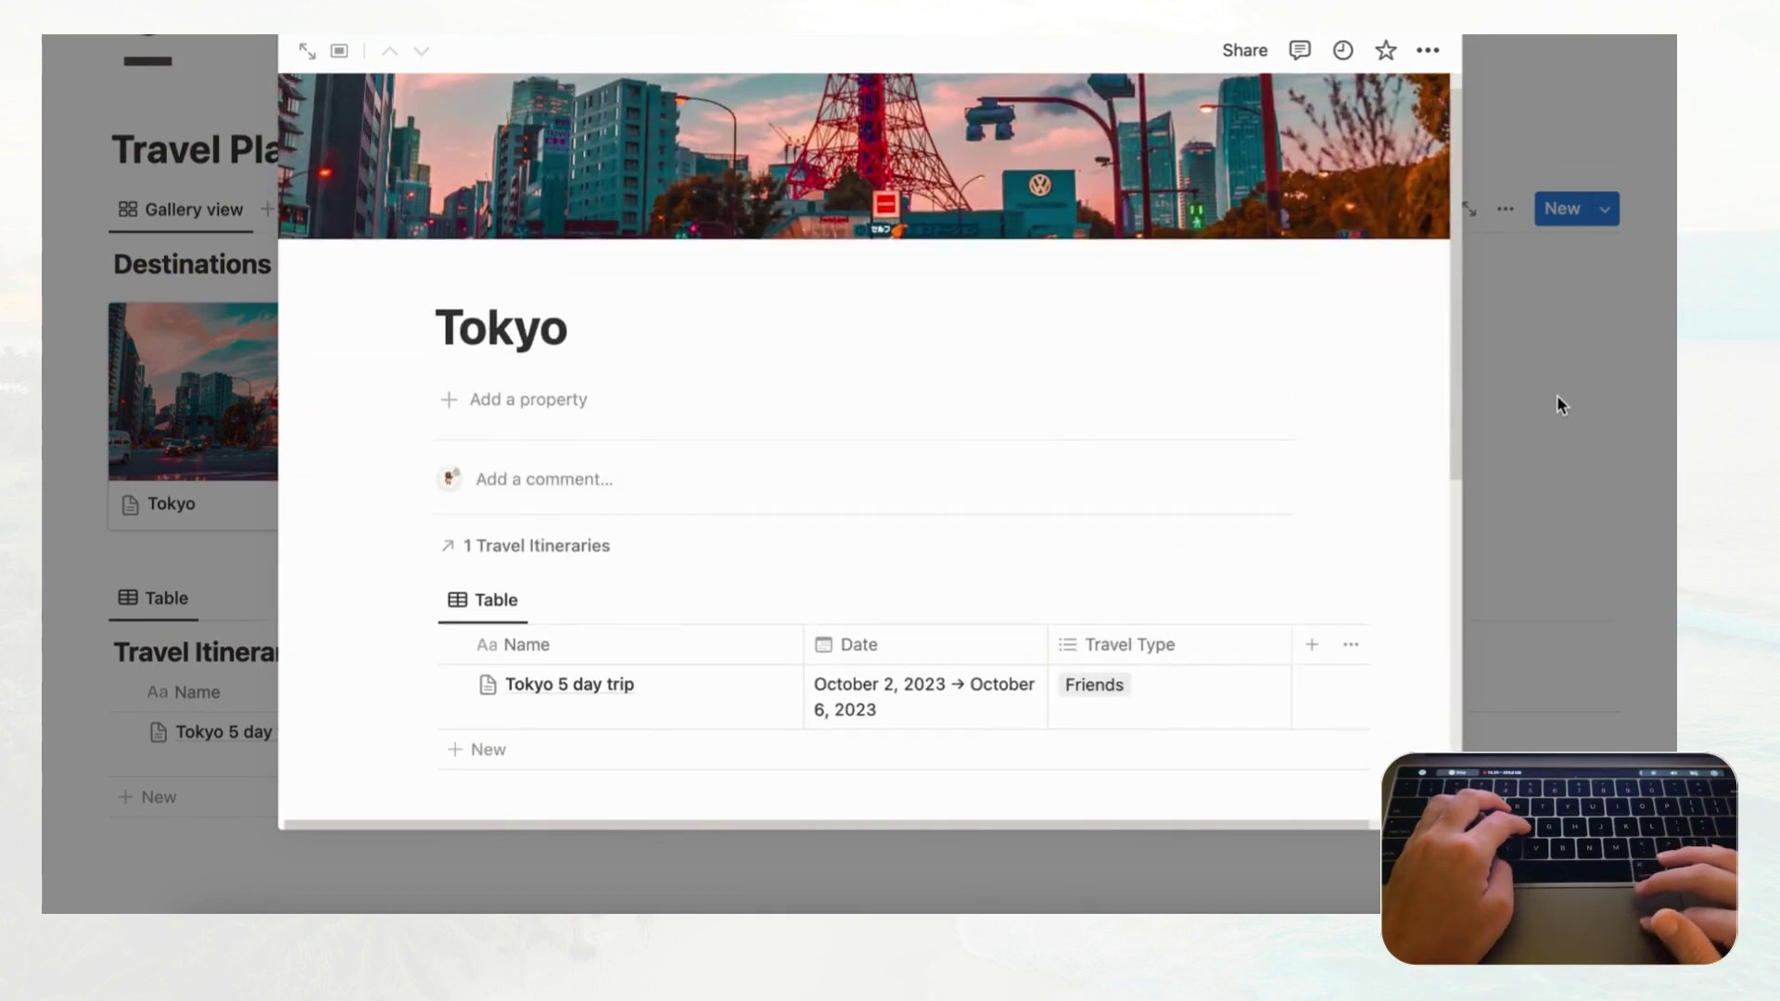
click(1558, 397)
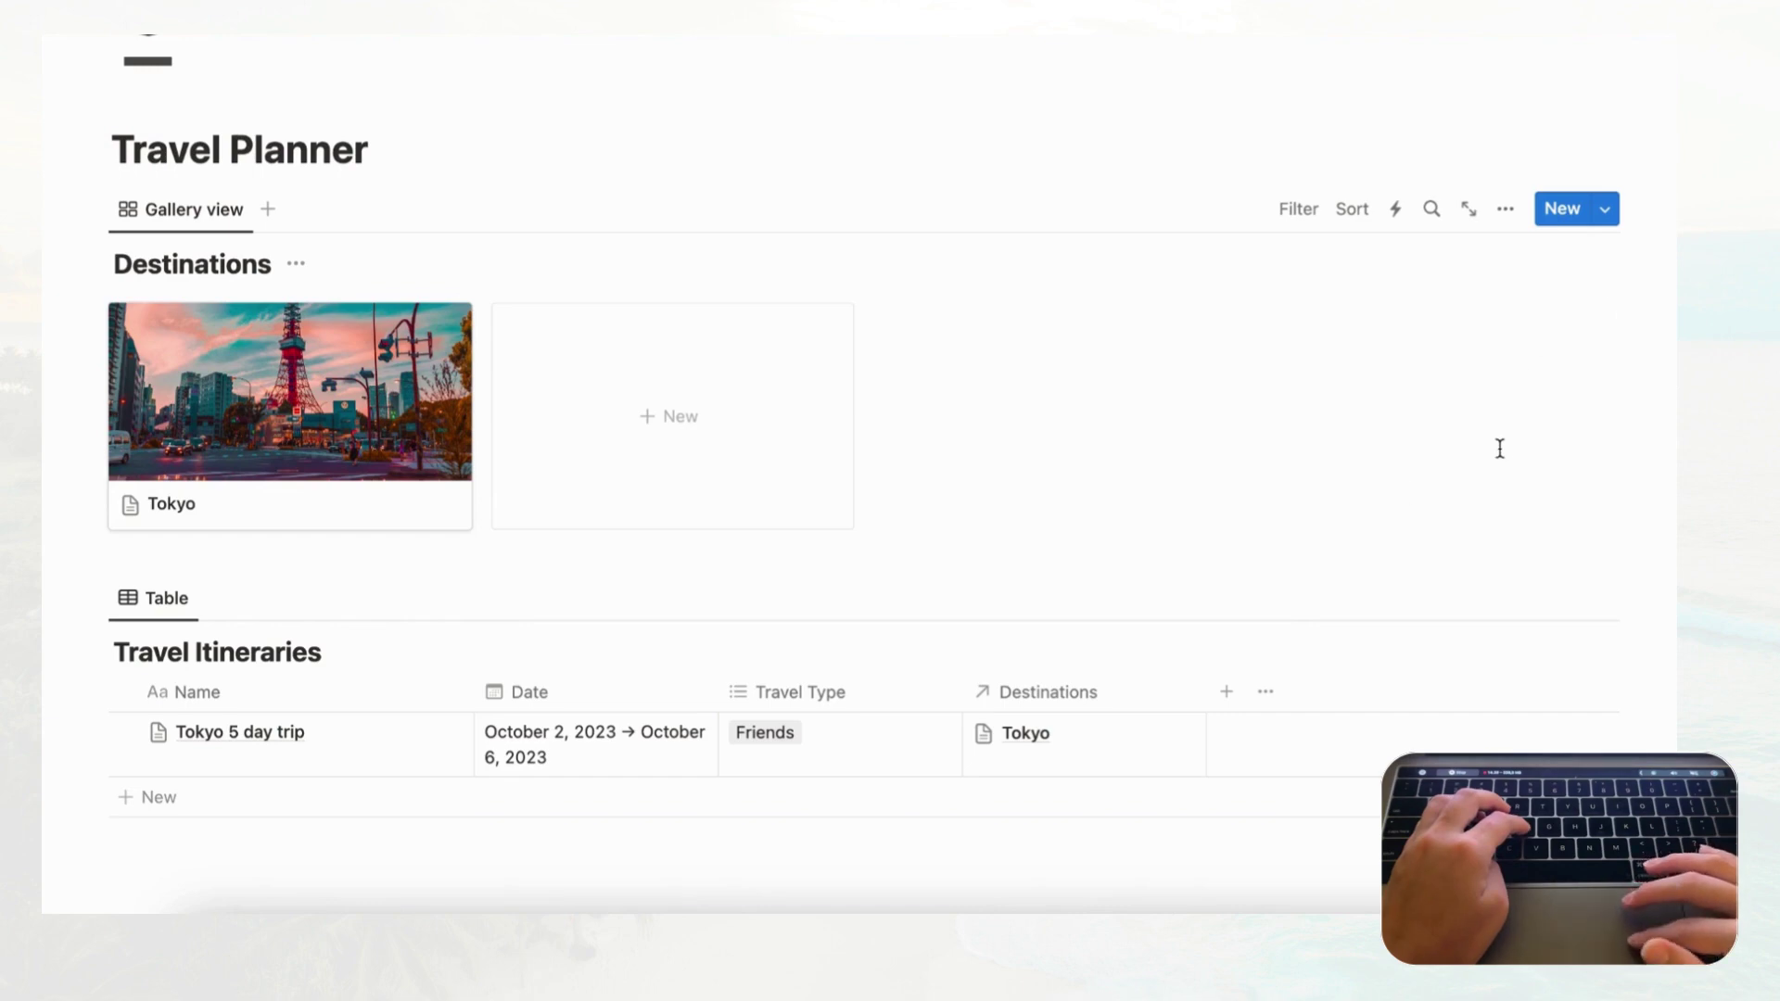
- Set Destination Entry as the default template for all views in Destinations
click(1610, 212)
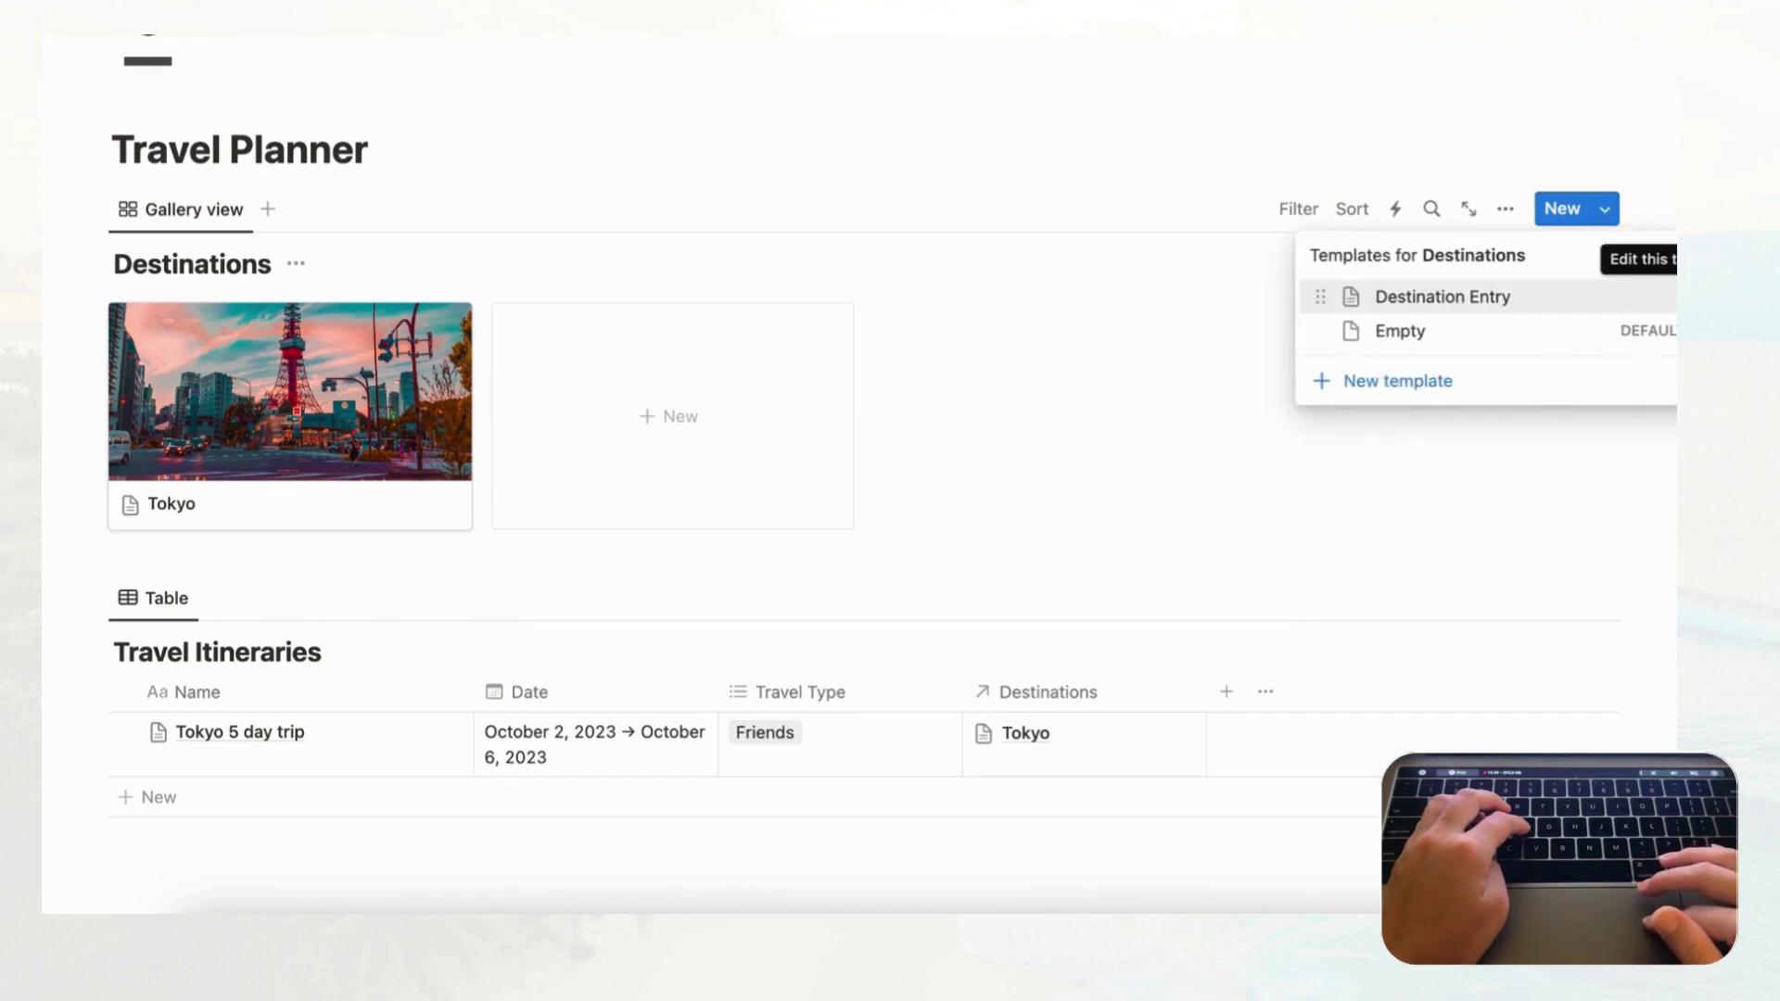
click(1660, 297)
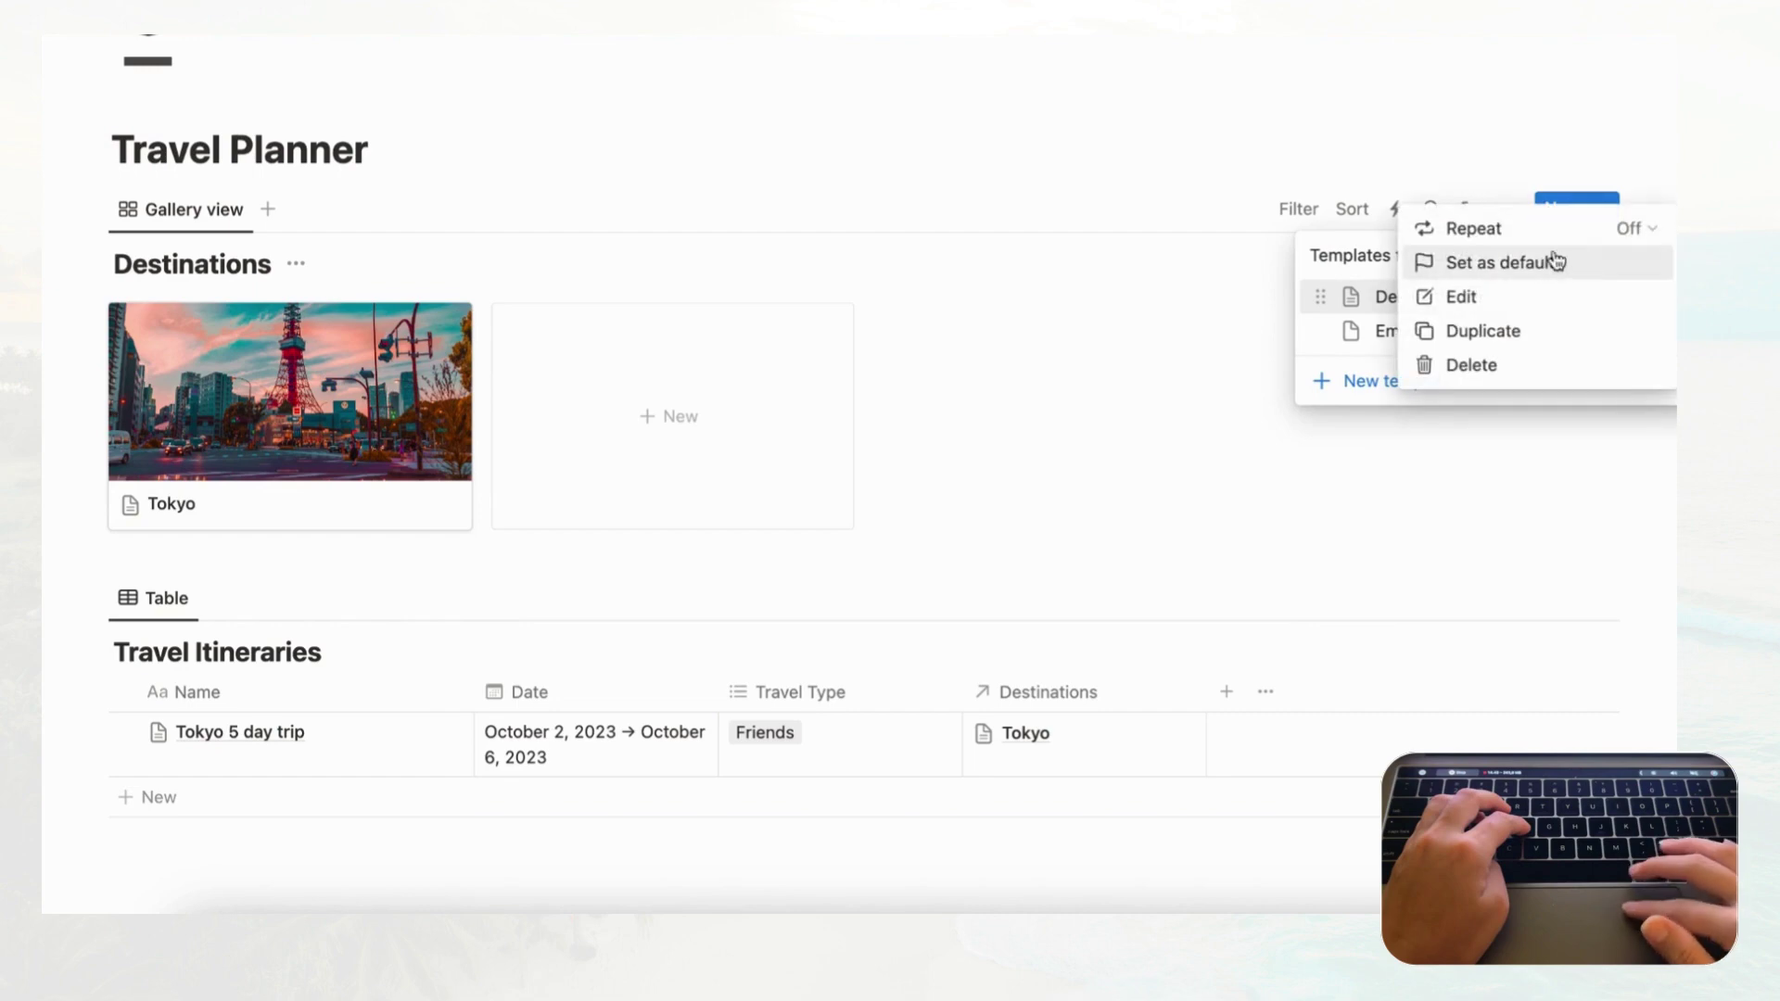
click(1534, 277)
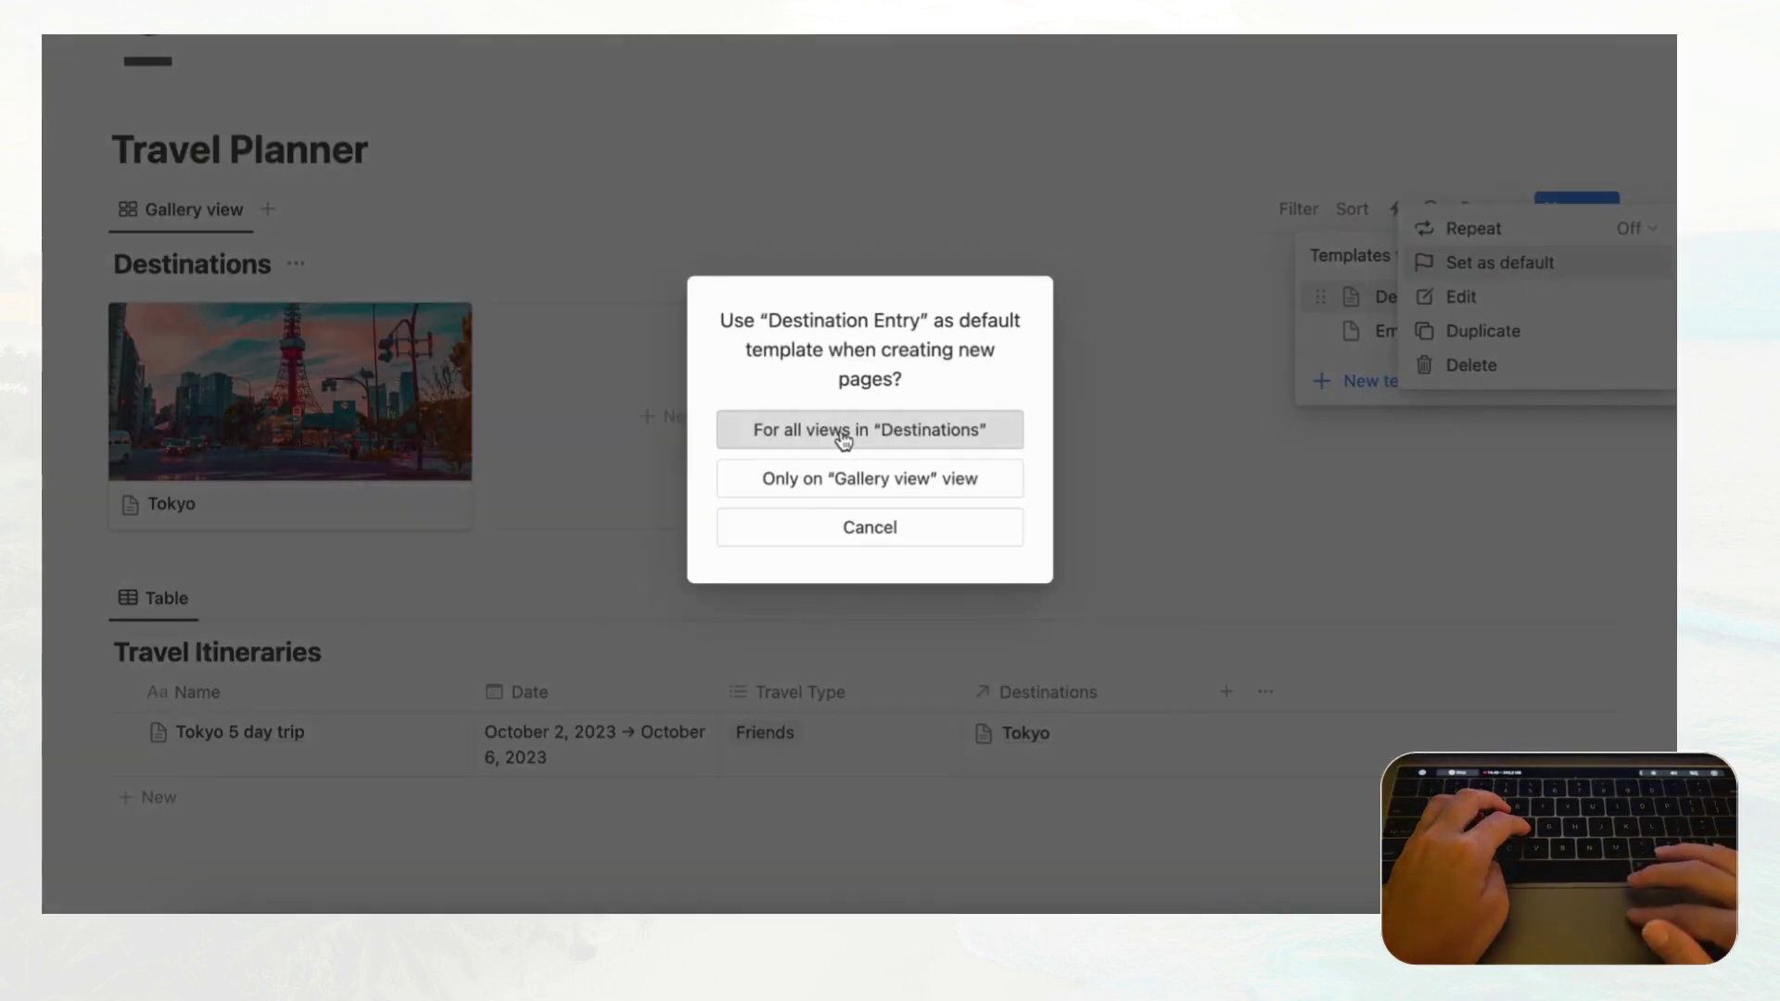
click(871, 431)
key(Escape)
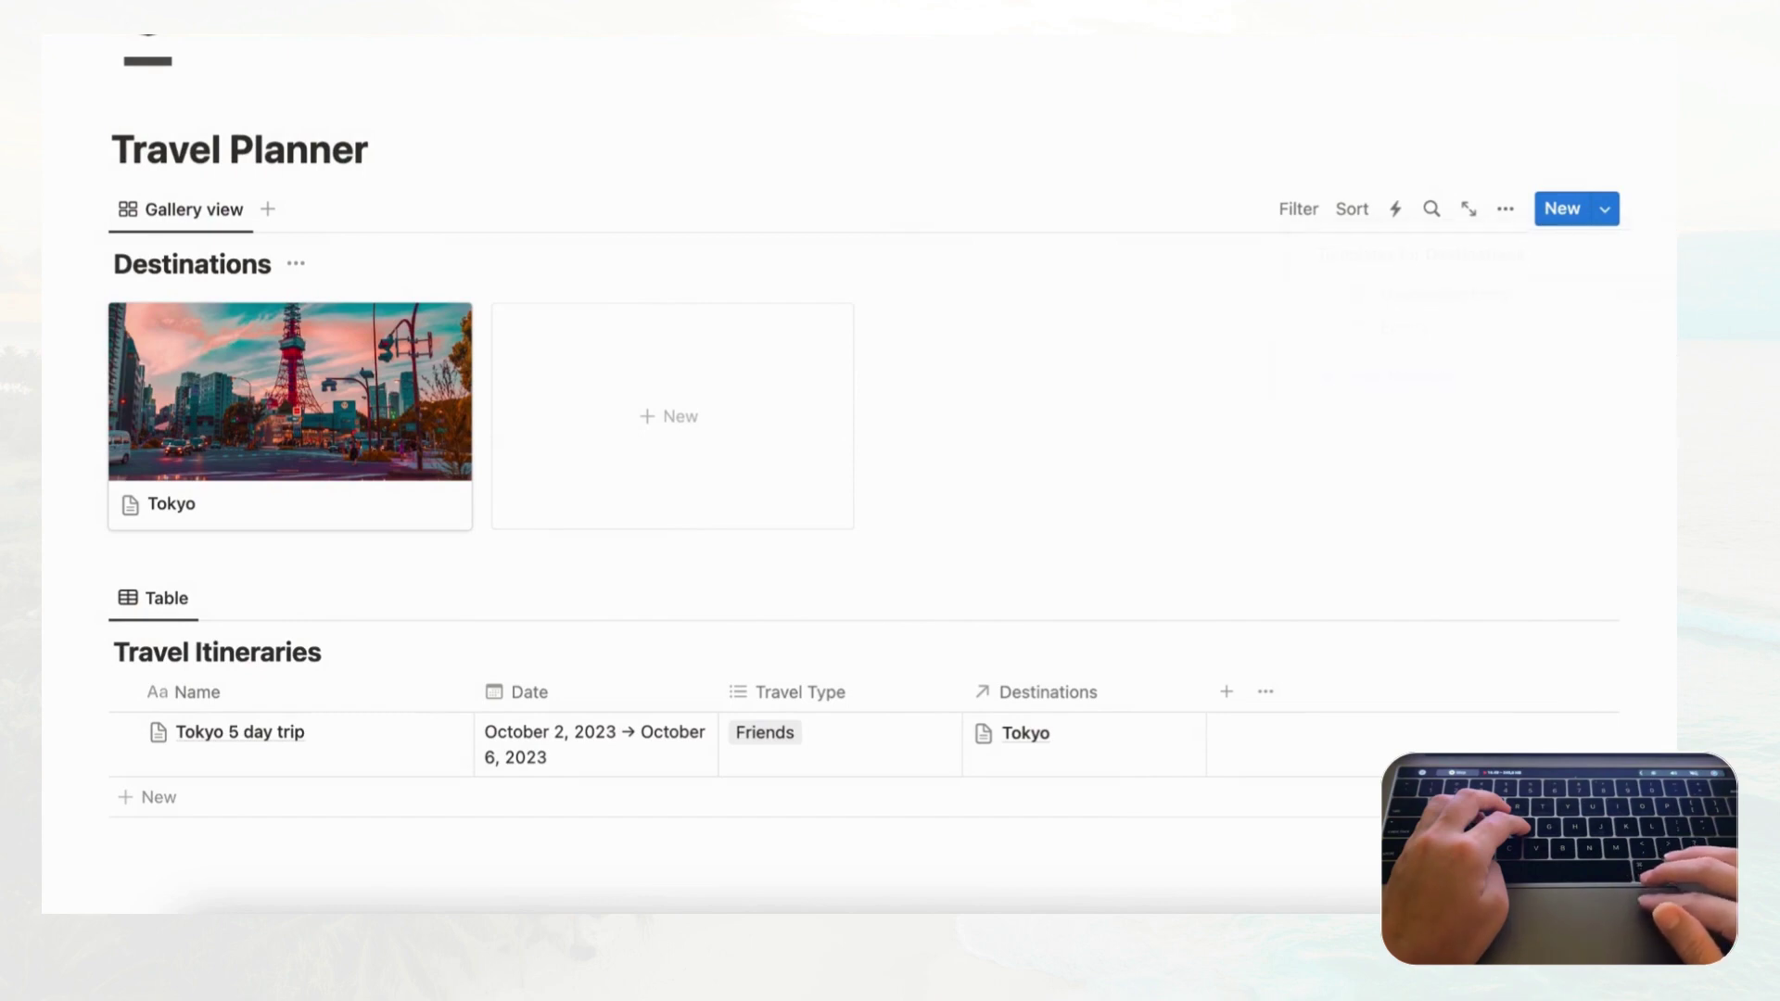
scroll(1154, 435, down, 1)
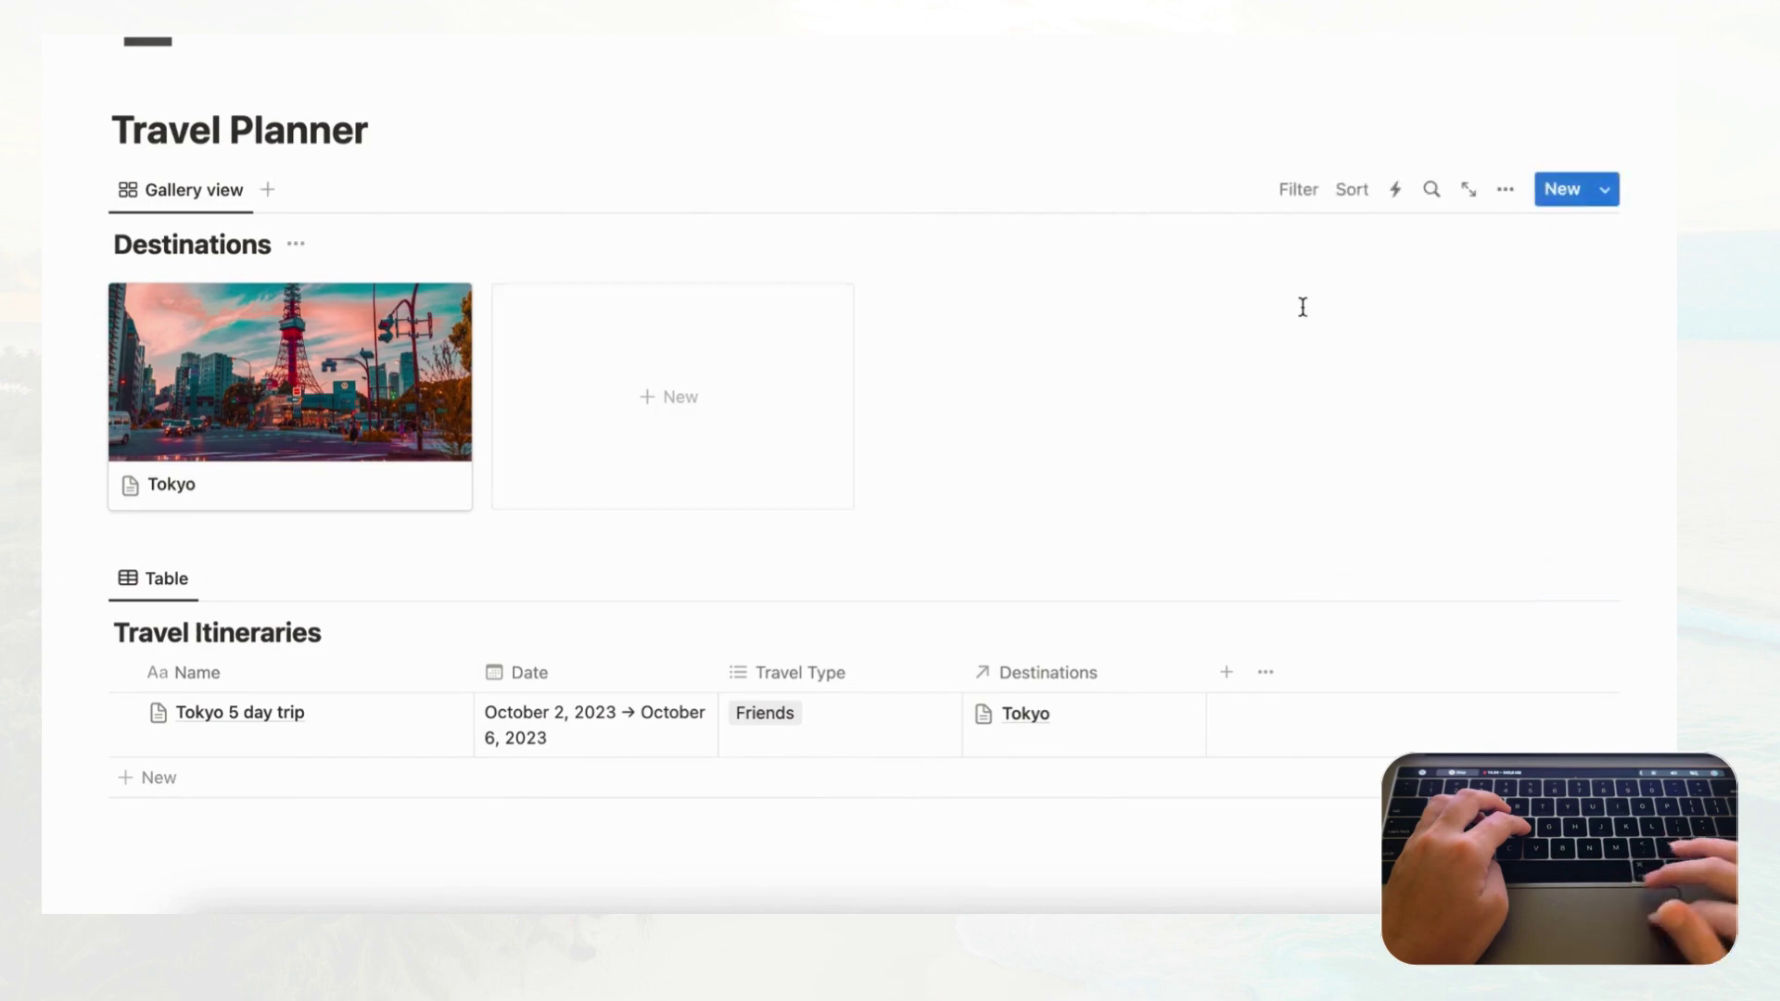
- Turn off Show database title for the Destinations gallery
click(1507, 197)
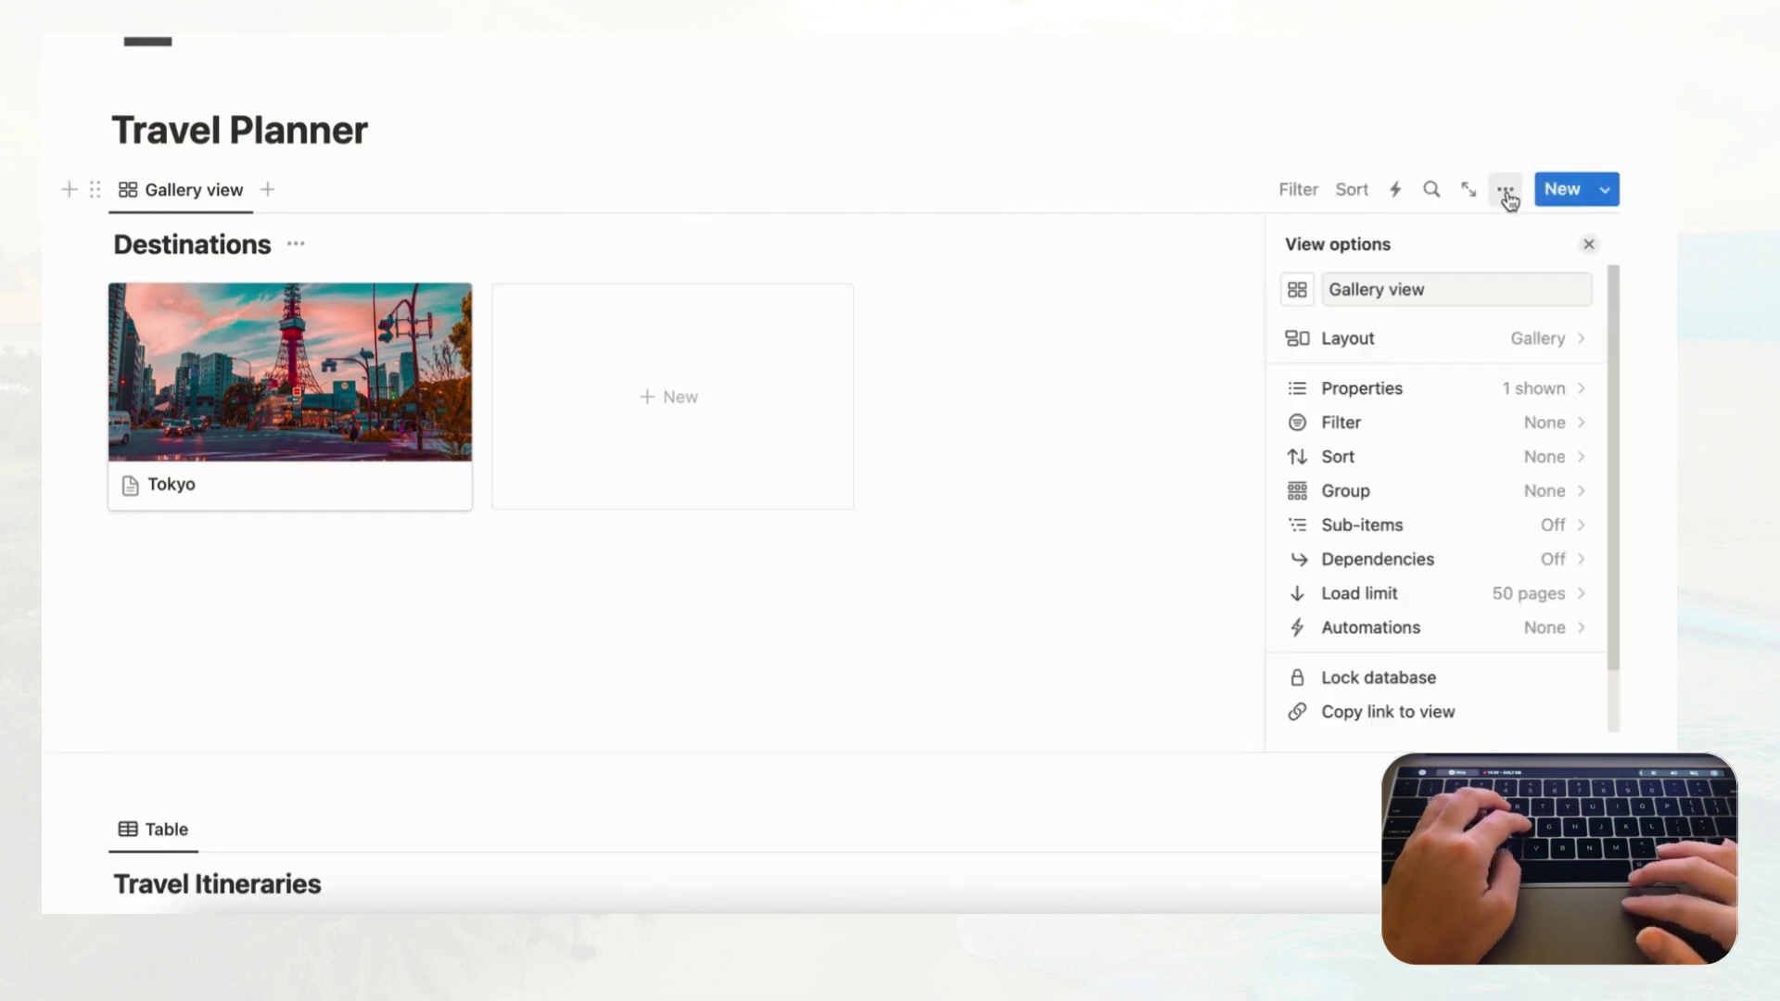
click(1478, 352)
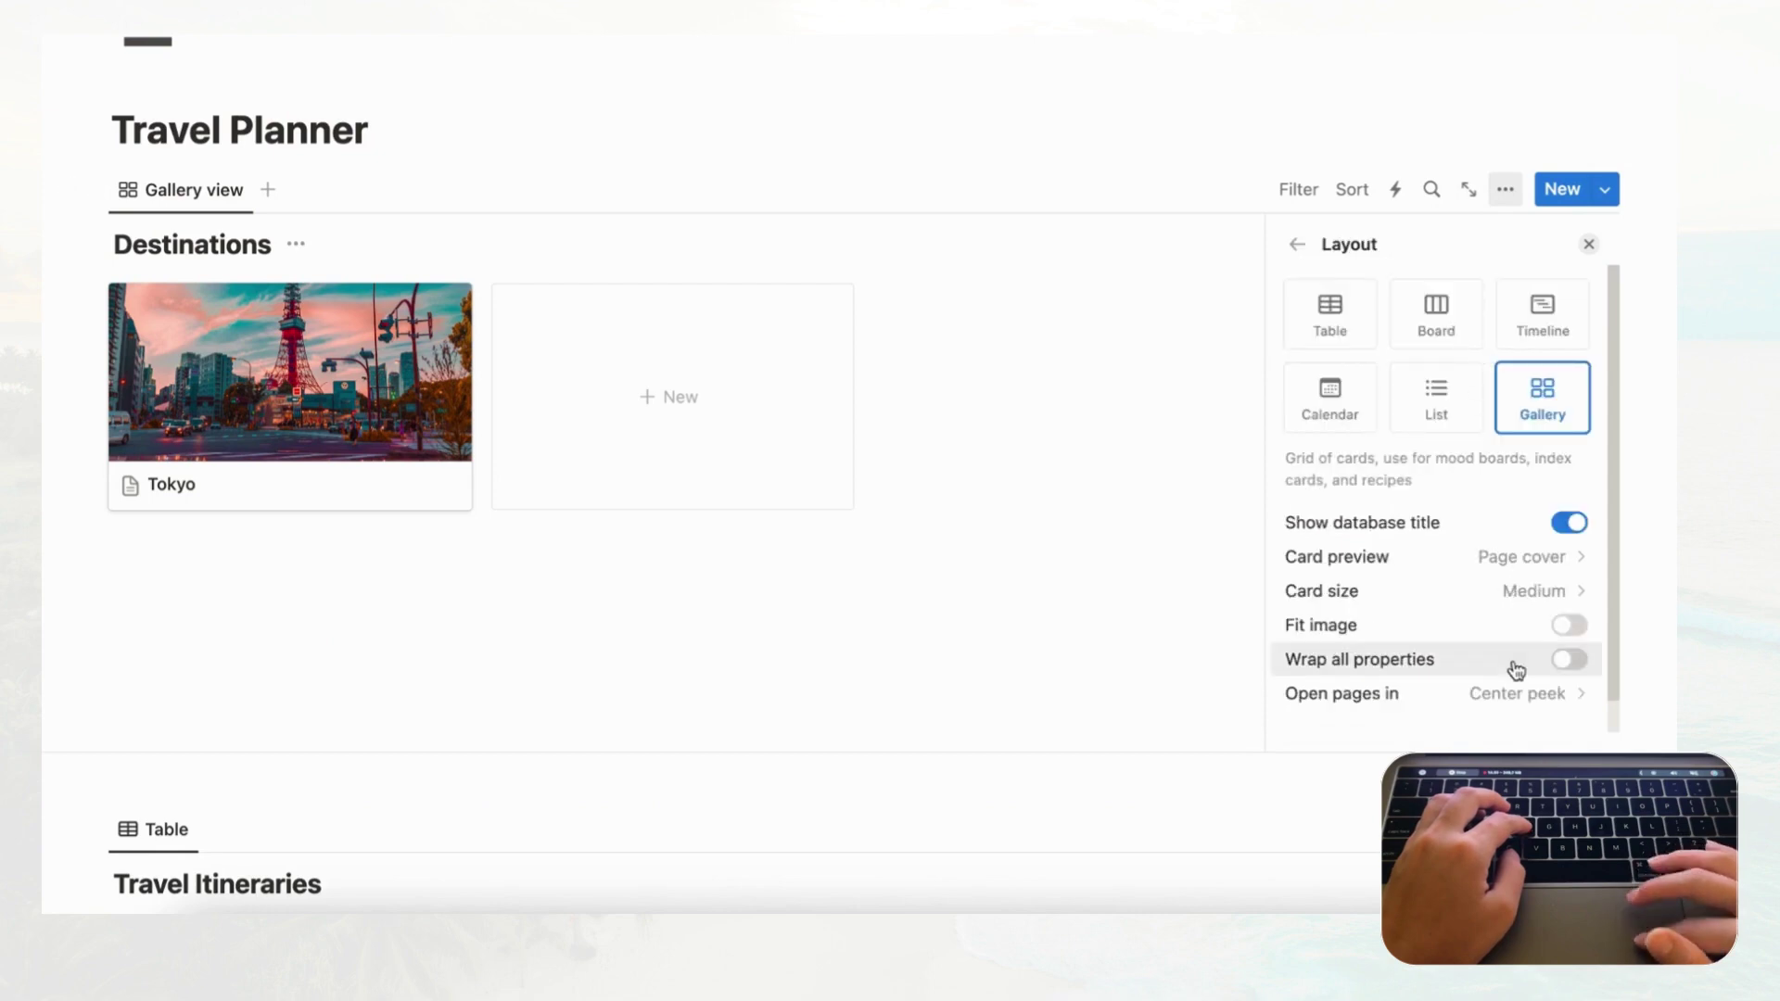
click(1571, 524)
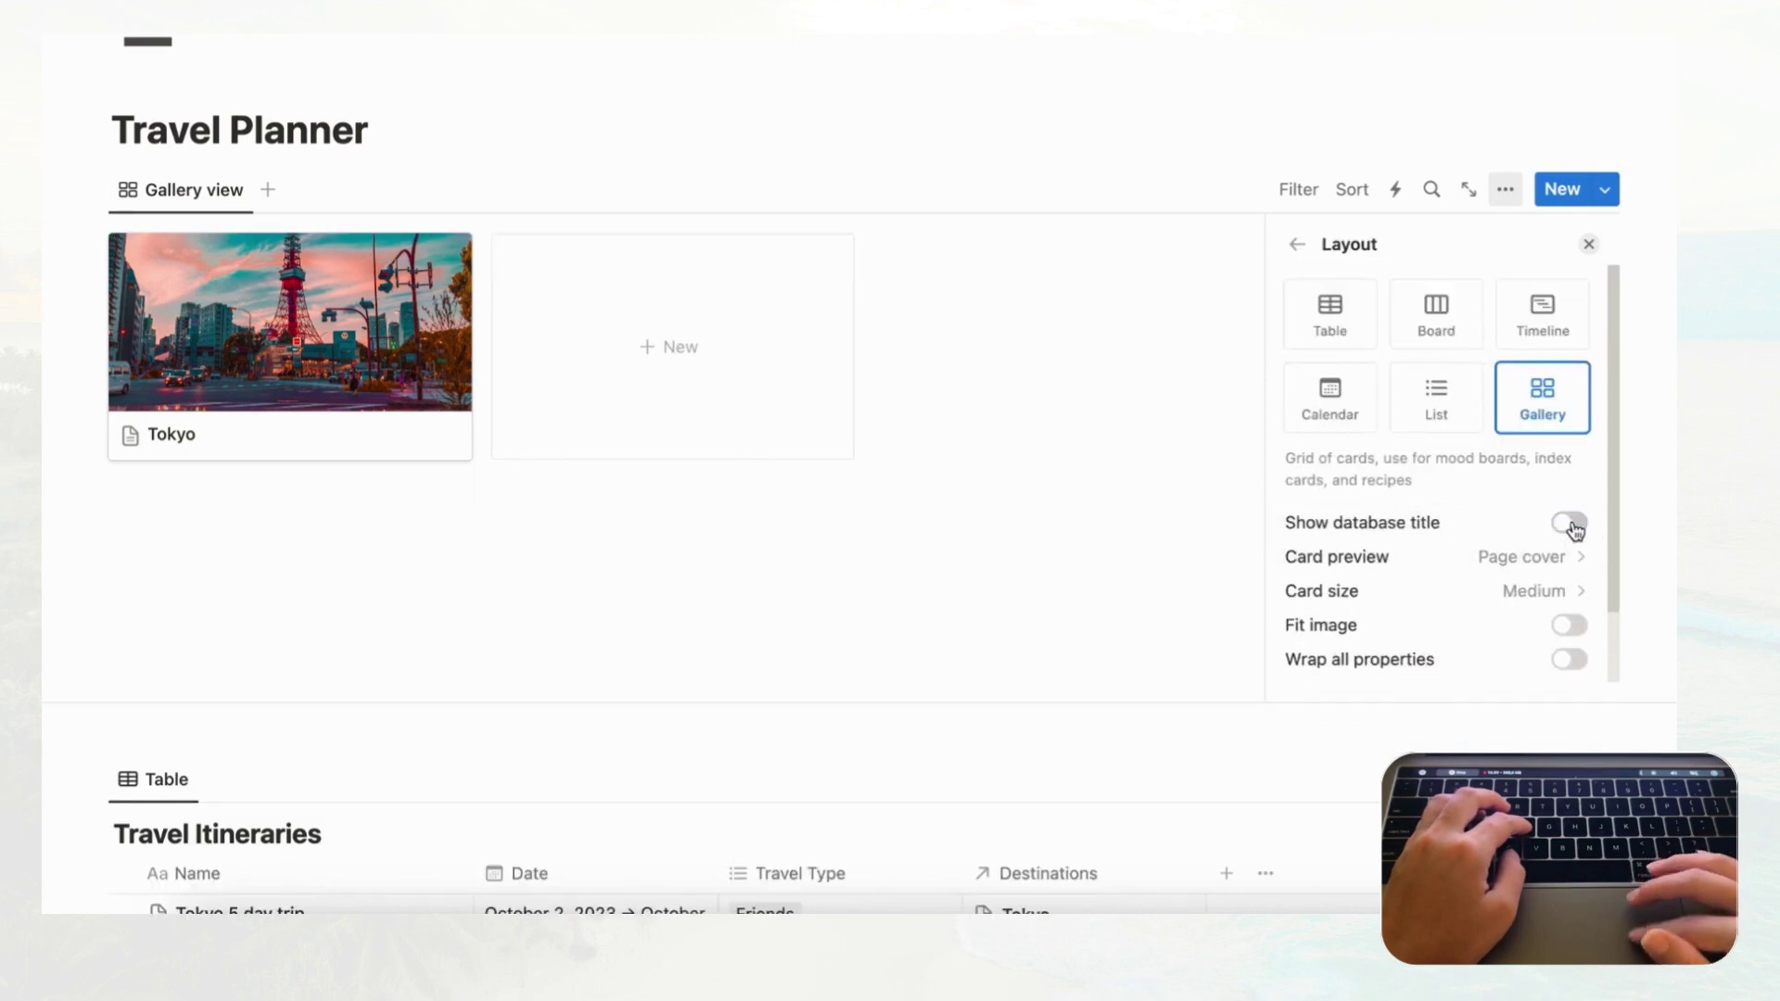
click(1589, 243)
scroll(1402, 454, down, 2)
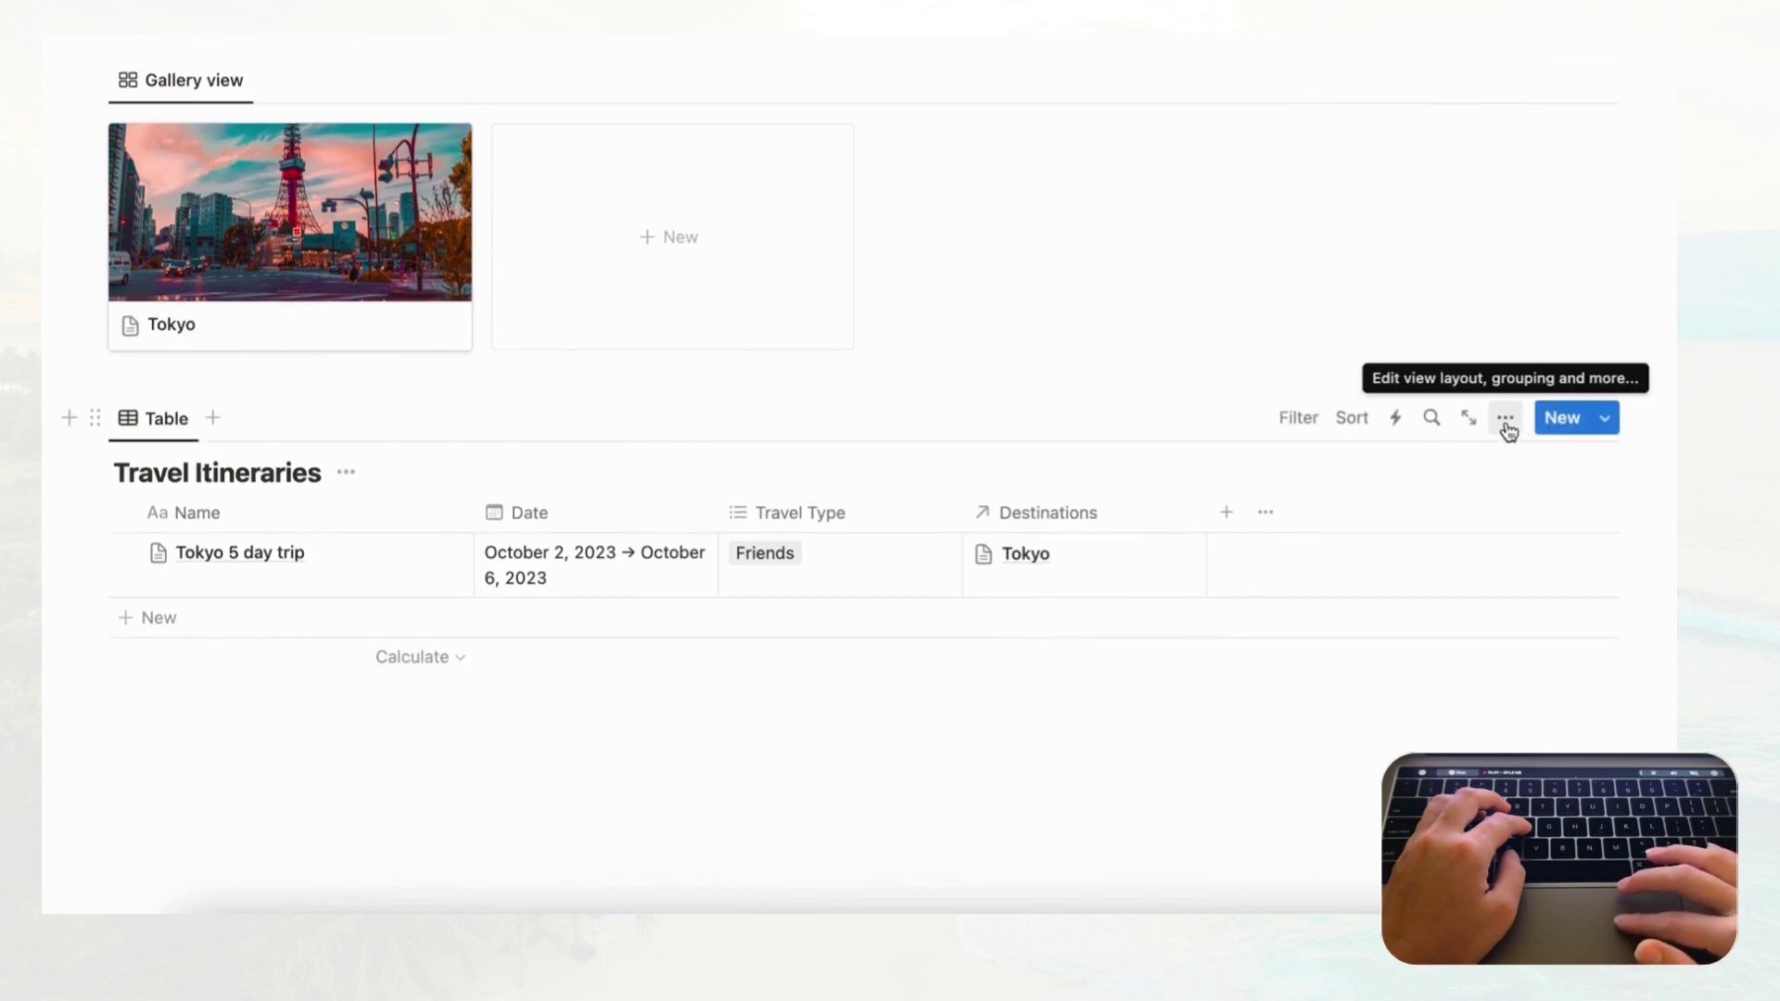
- Turn off Show database title for the Travel Itineraries table
click(1506, 421)
click(1553, 513)
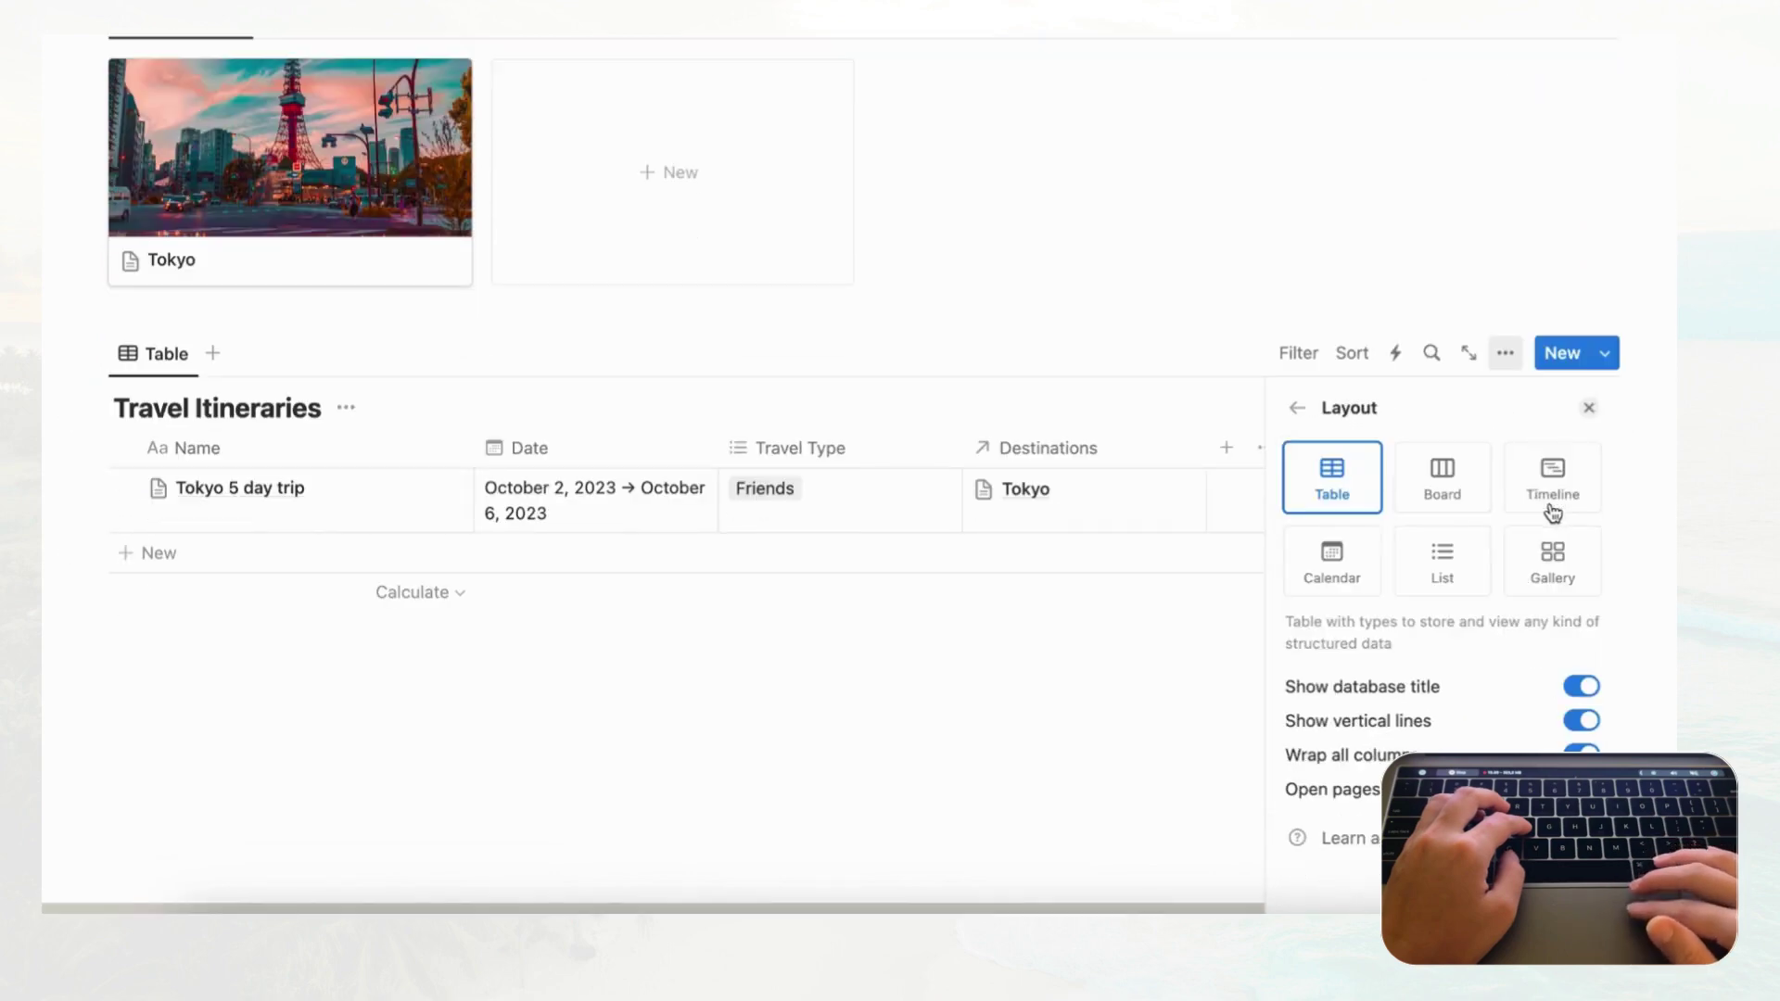
click(1579, 688)
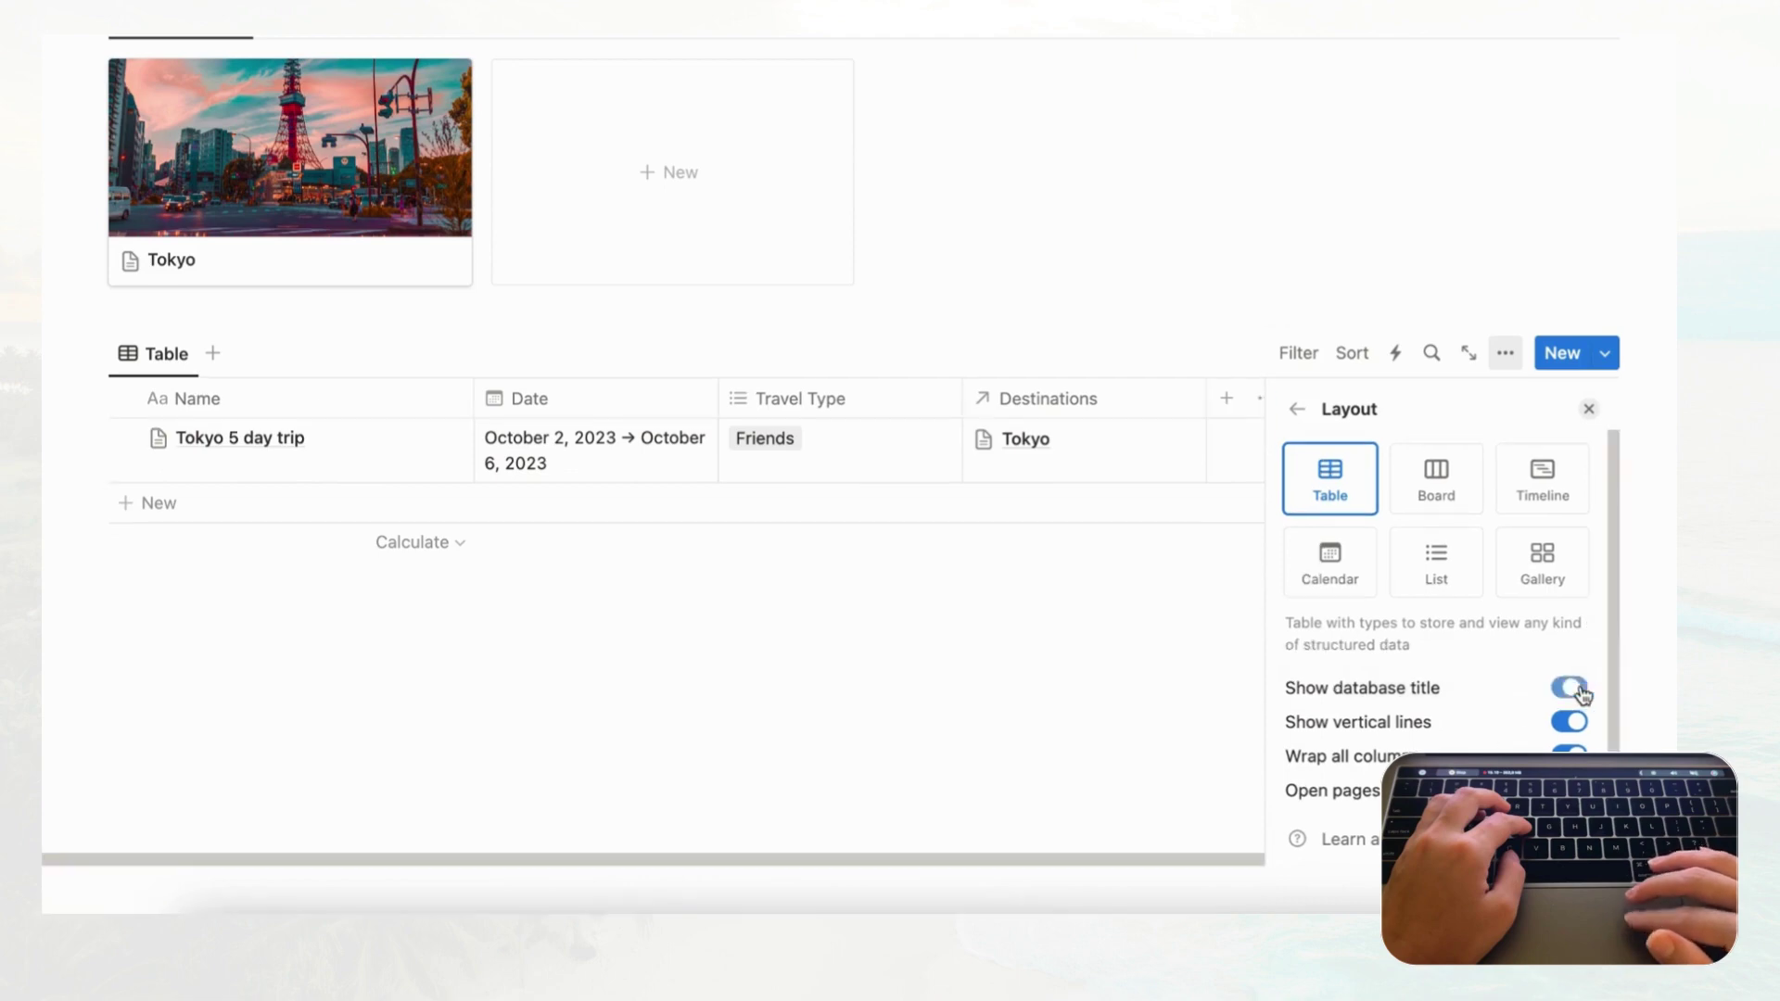
click(1589, 413)
scroll(1613, 521, up, 5)
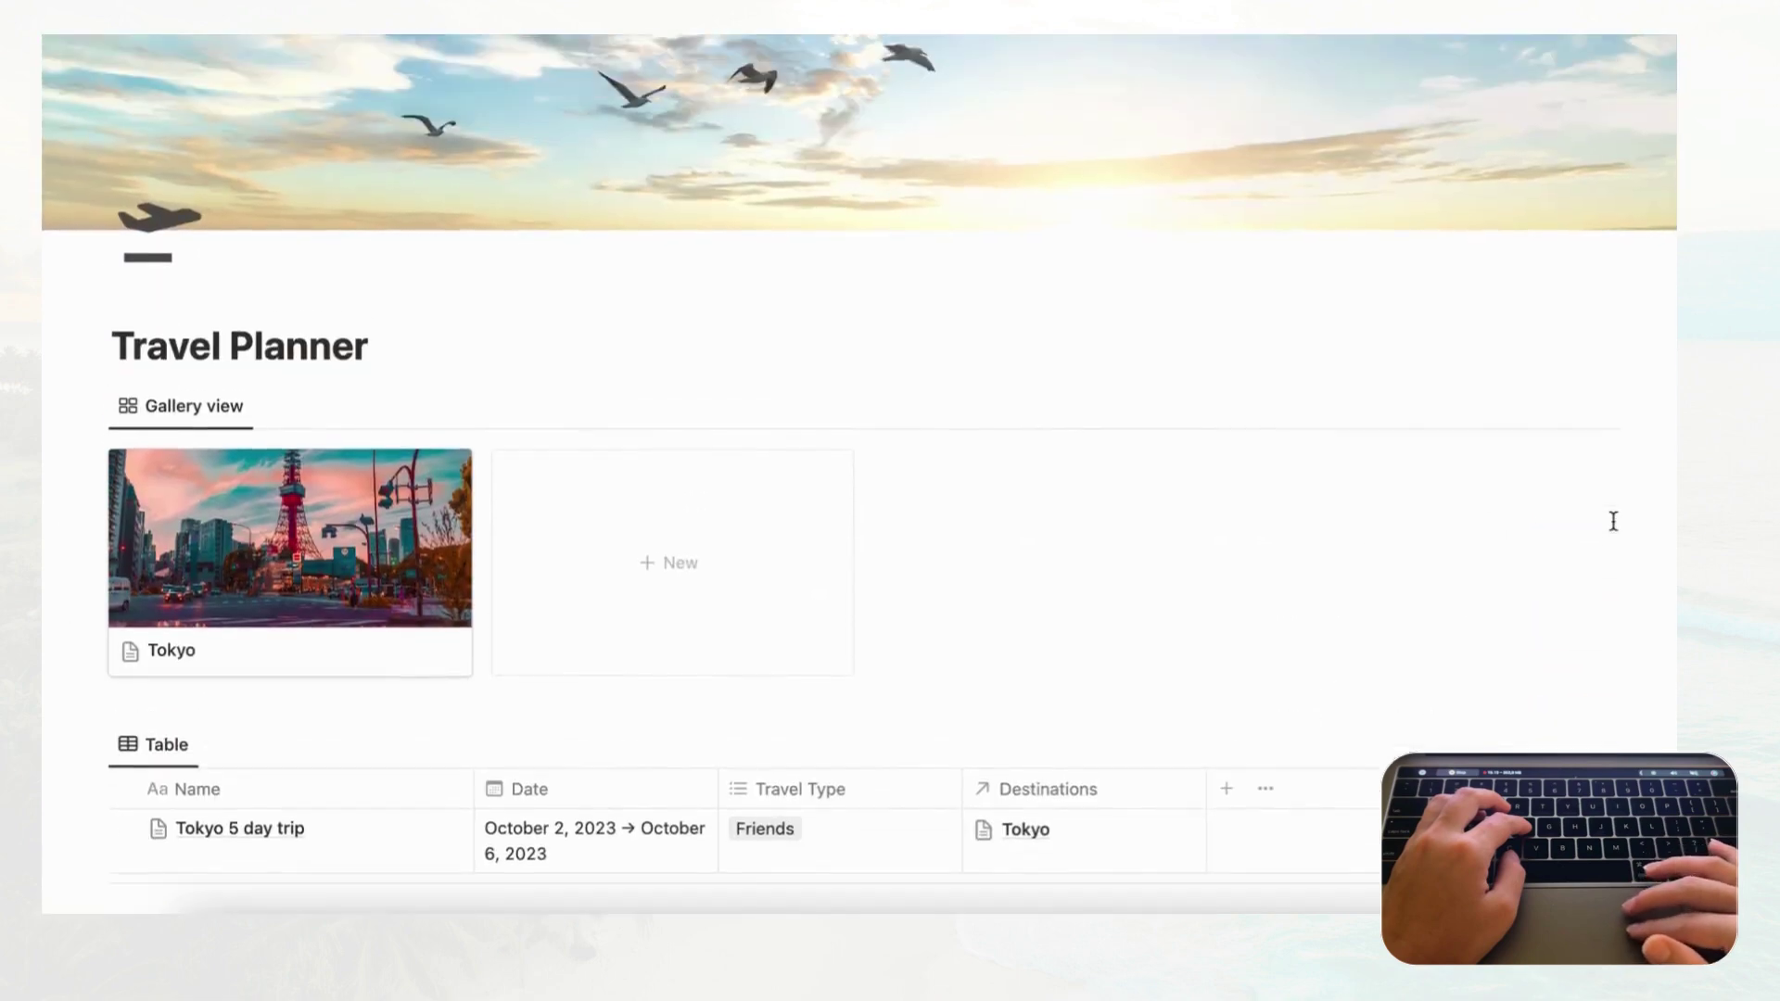
scroll(1613, 521, down, 2)
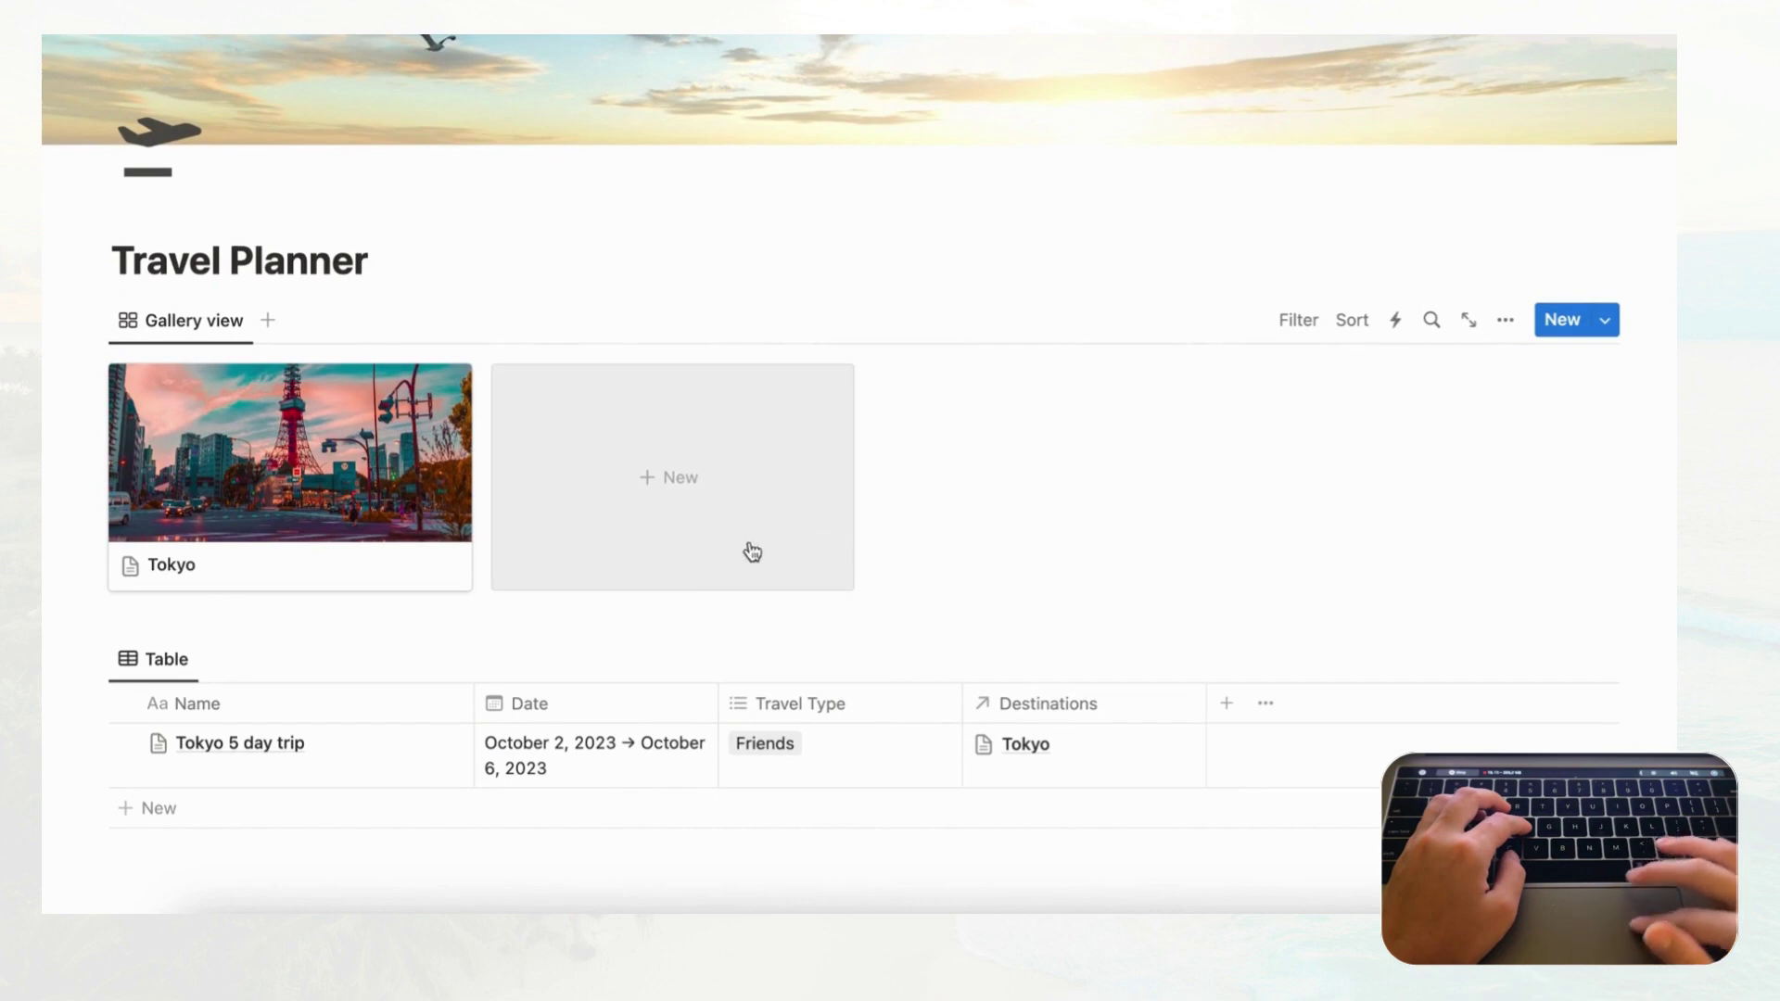
scroll(798, 463, down, 1)
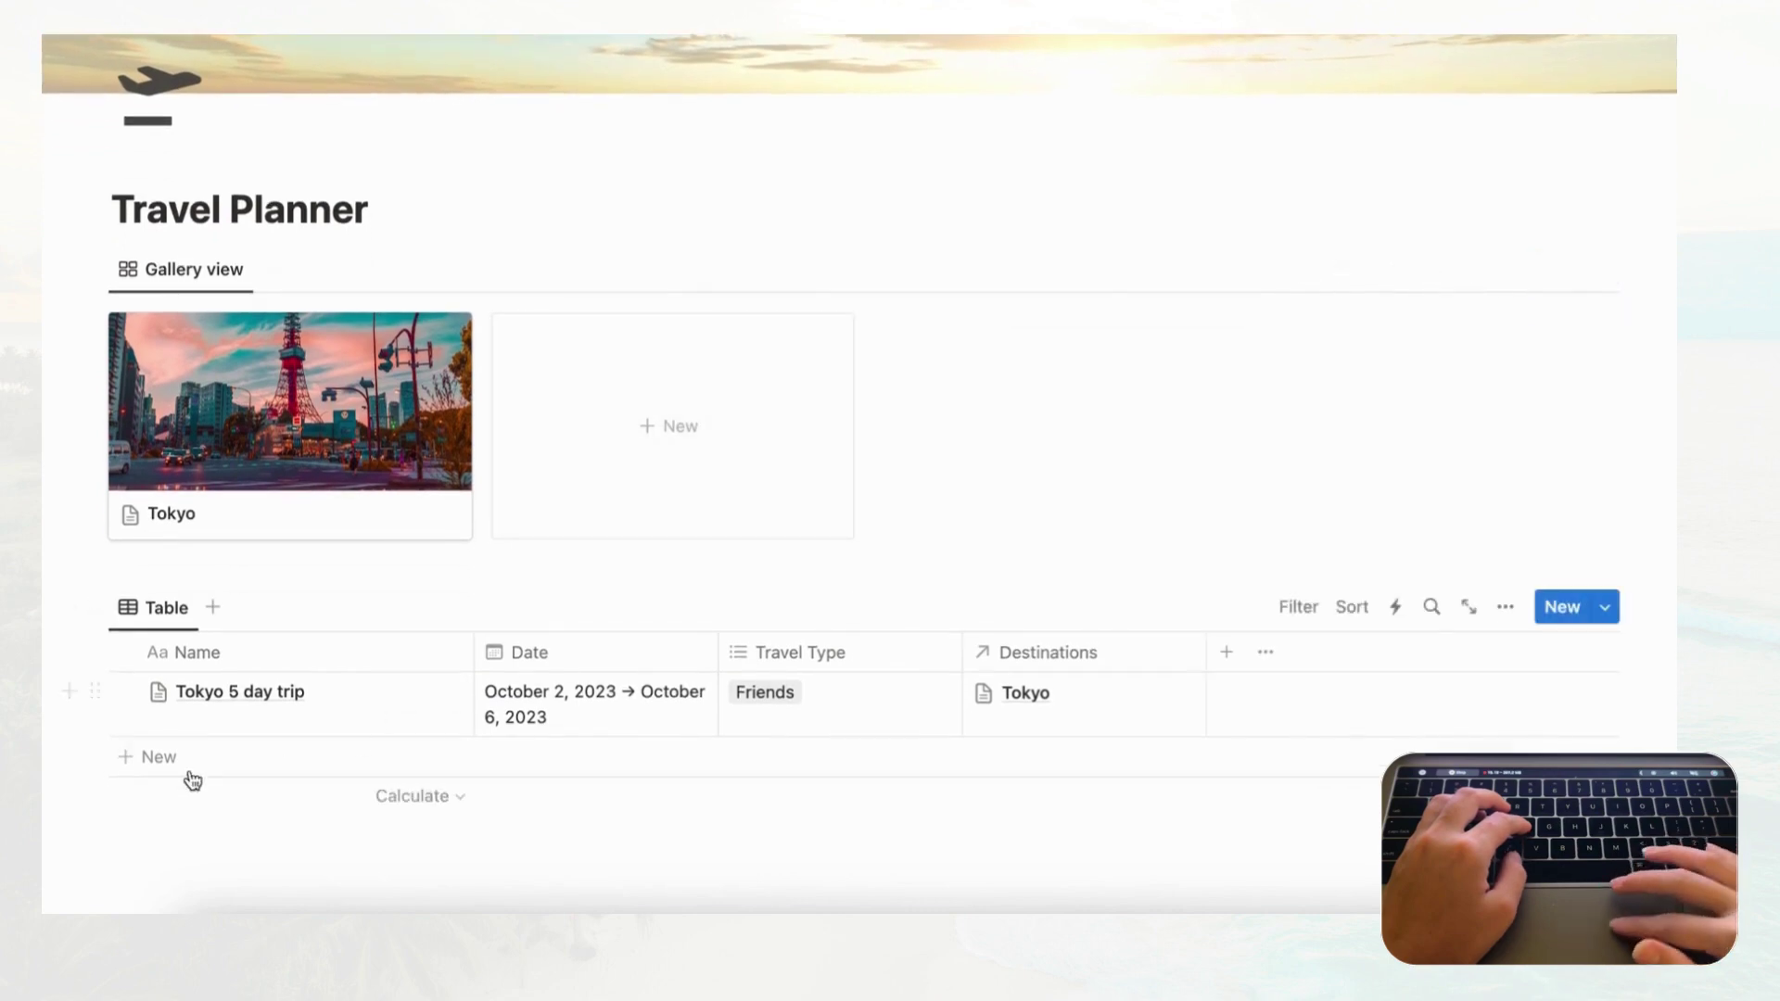